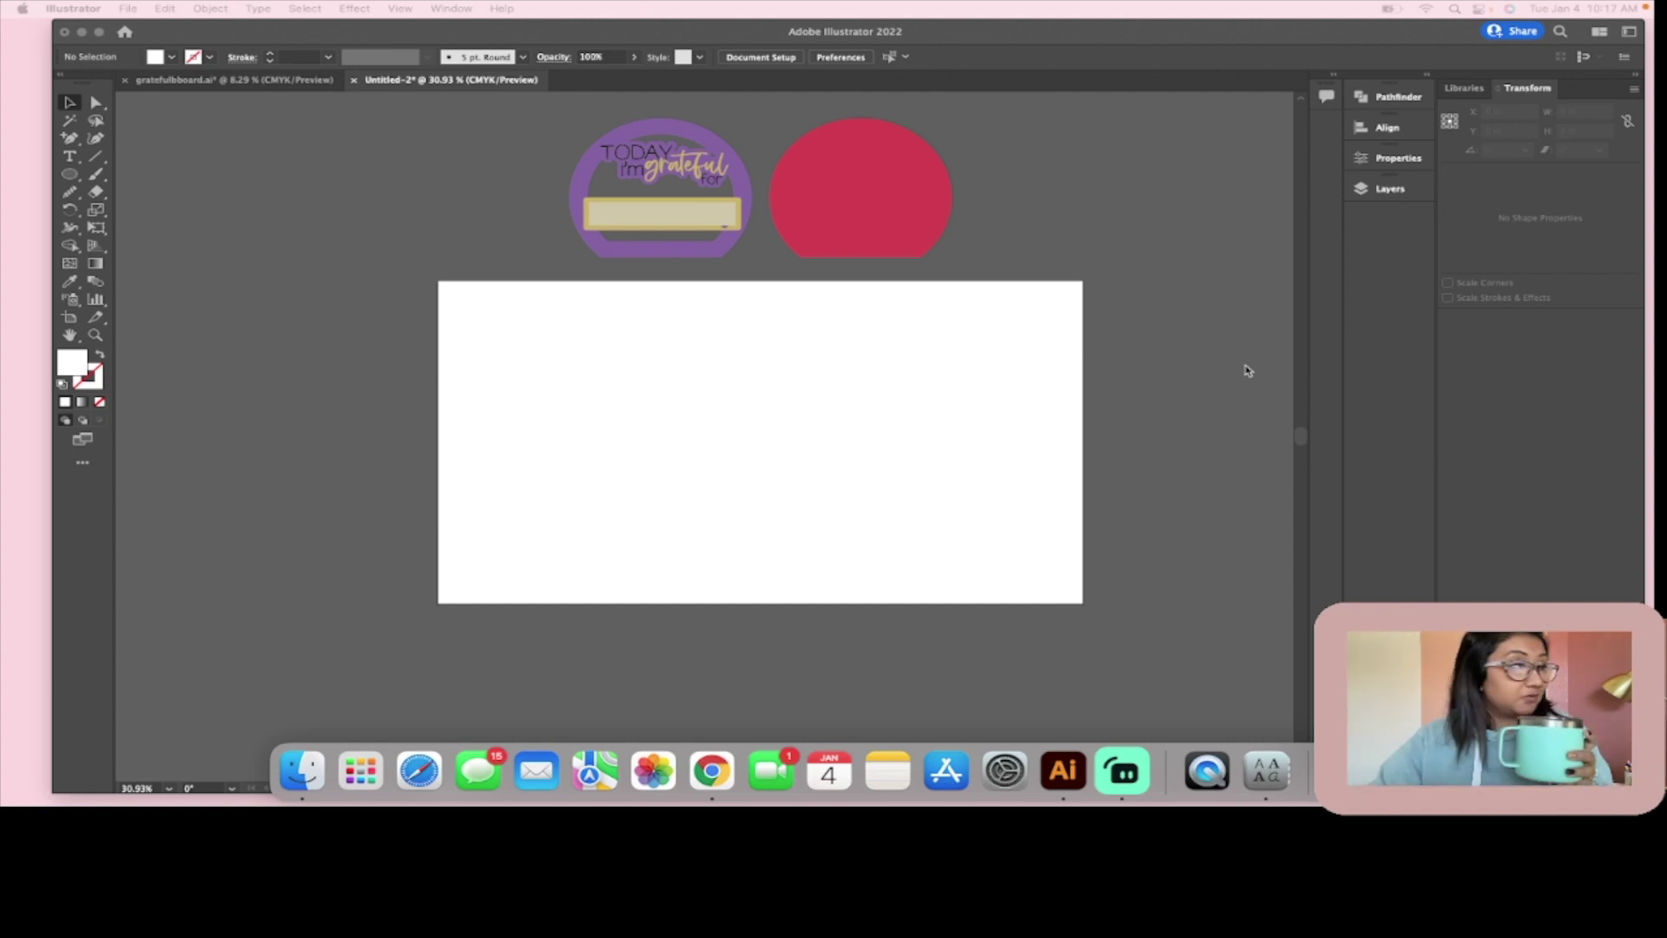
pyautogui.click(825, 294)
pyautogui.scroll(5, 825, 293)
pyautogui.scroll(-5, 825, 294)
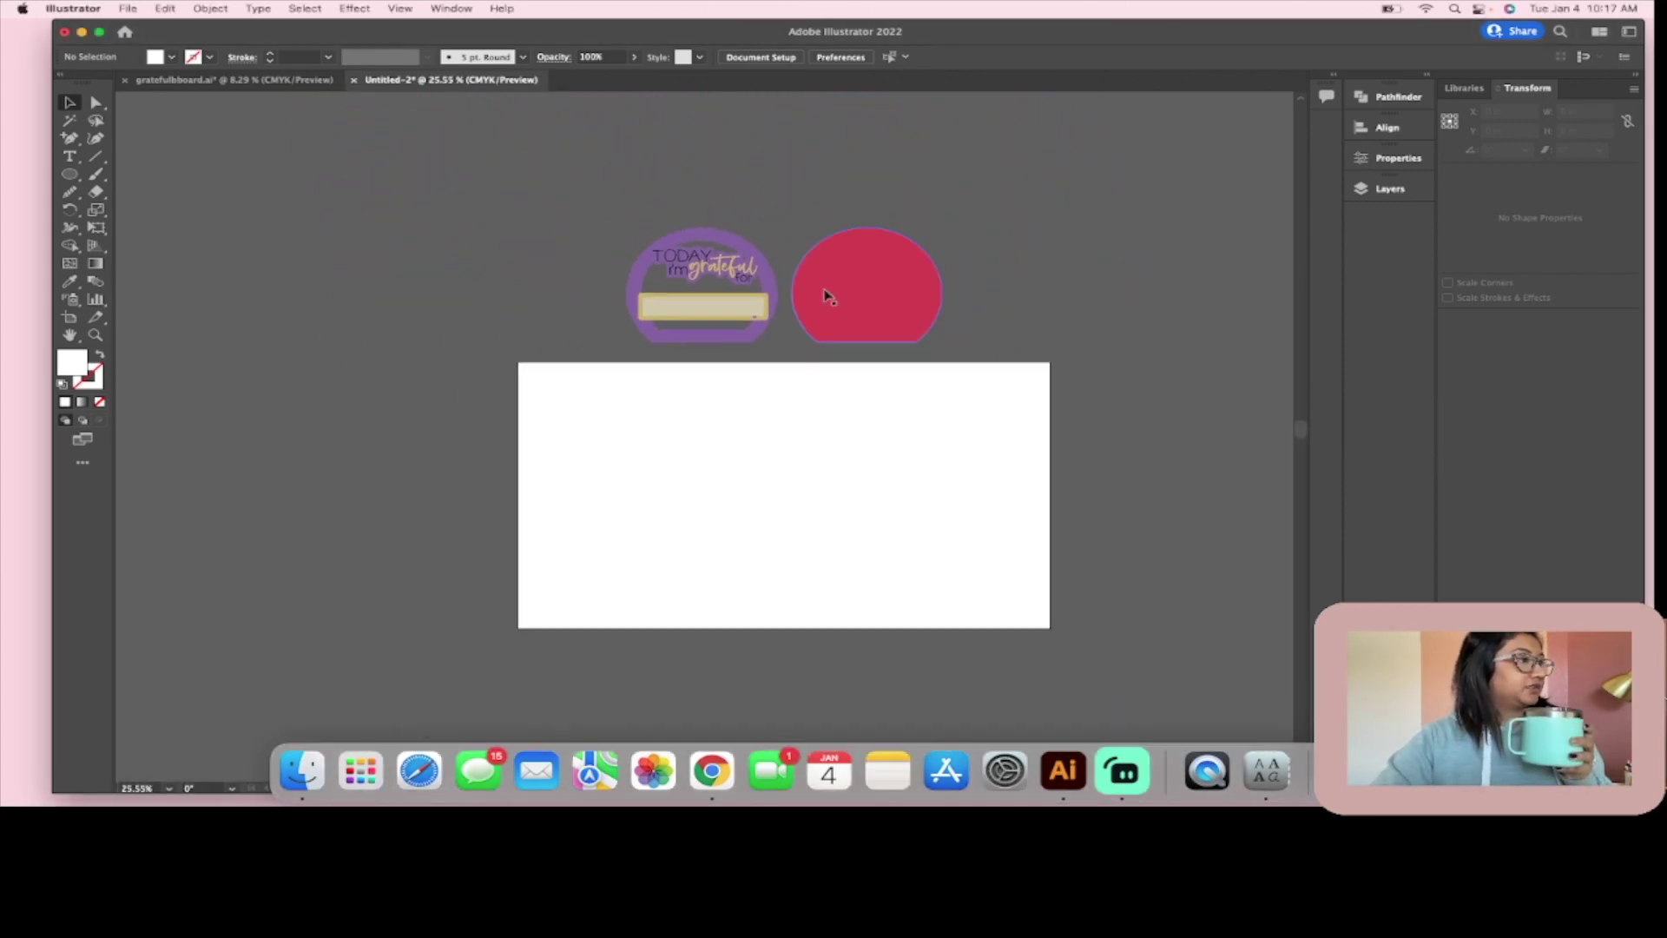
pyautogui.scroll(3, 826, 296)
pyautogui.scroll(-1, 825, 293)
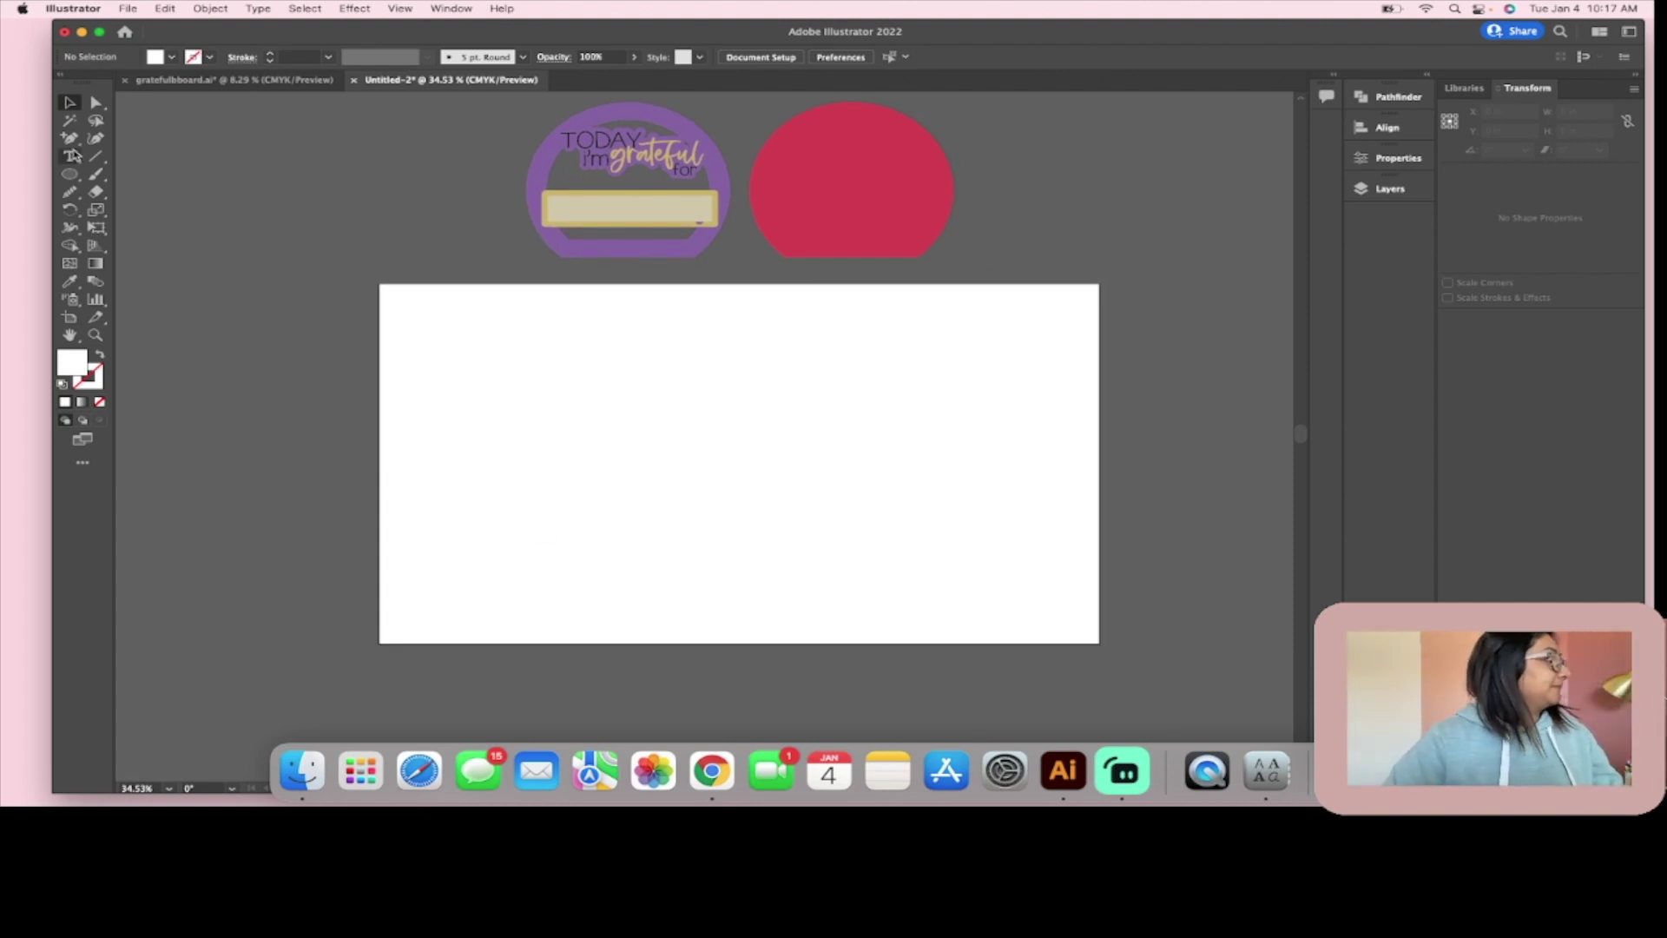
# Step: Place a point-text line in the upper part of the blank artboard and scale it up to about 100 pt
pyautogui.click(70, 156)
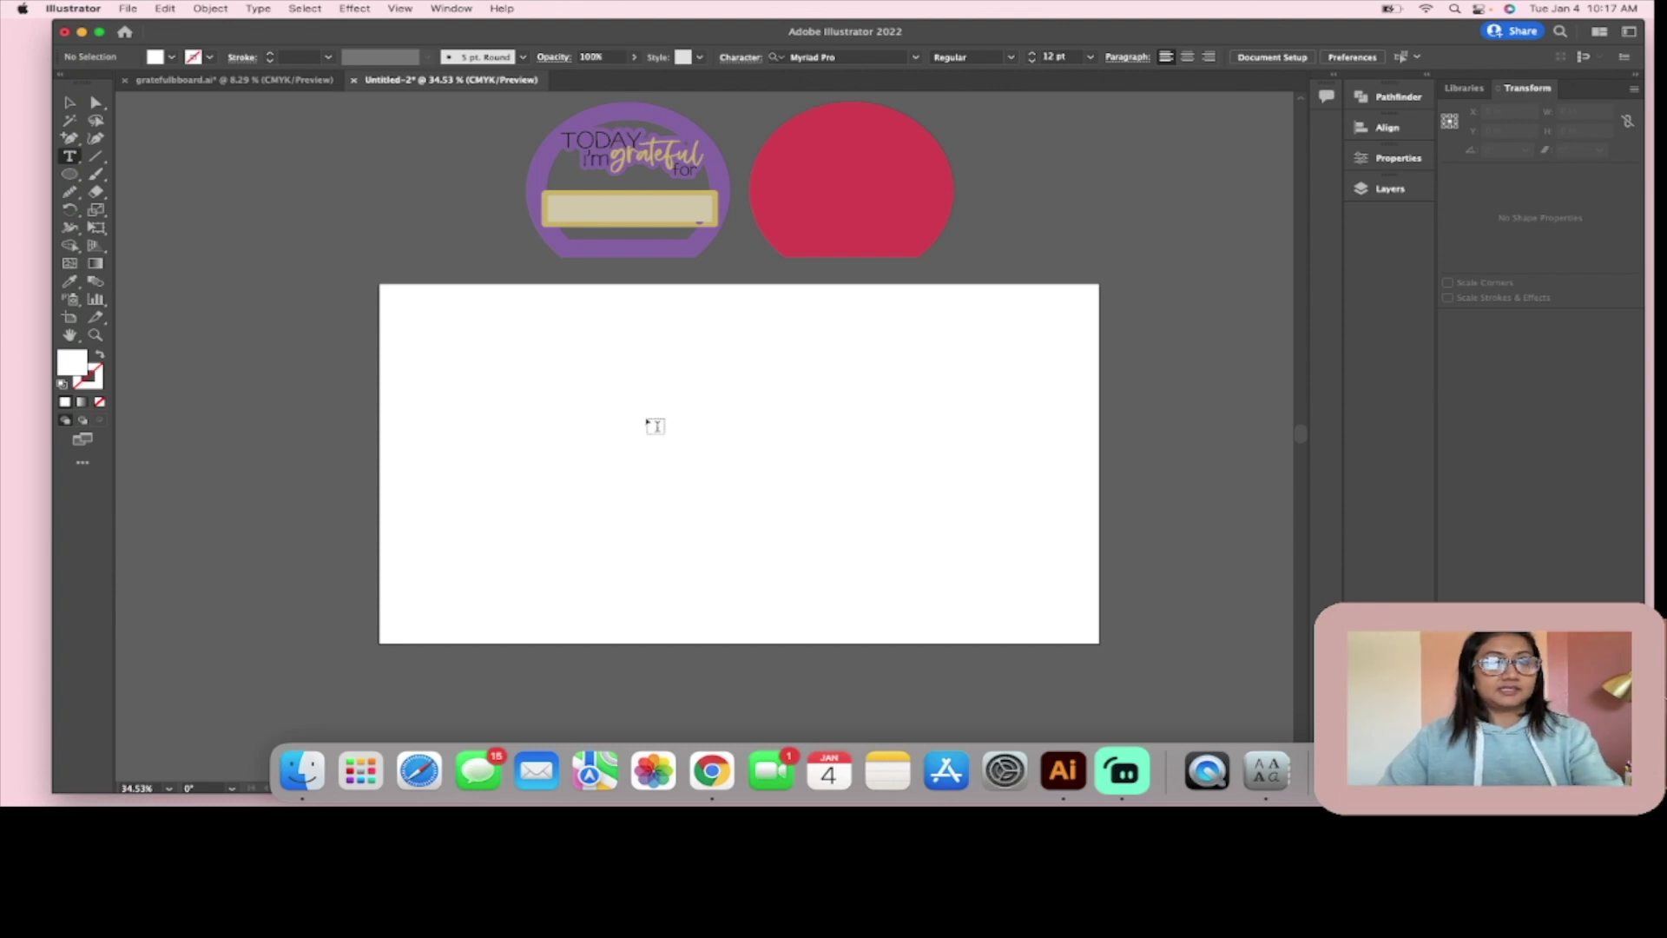
pyautogui.click(512, 384)
pyautogui.click(71, 102)
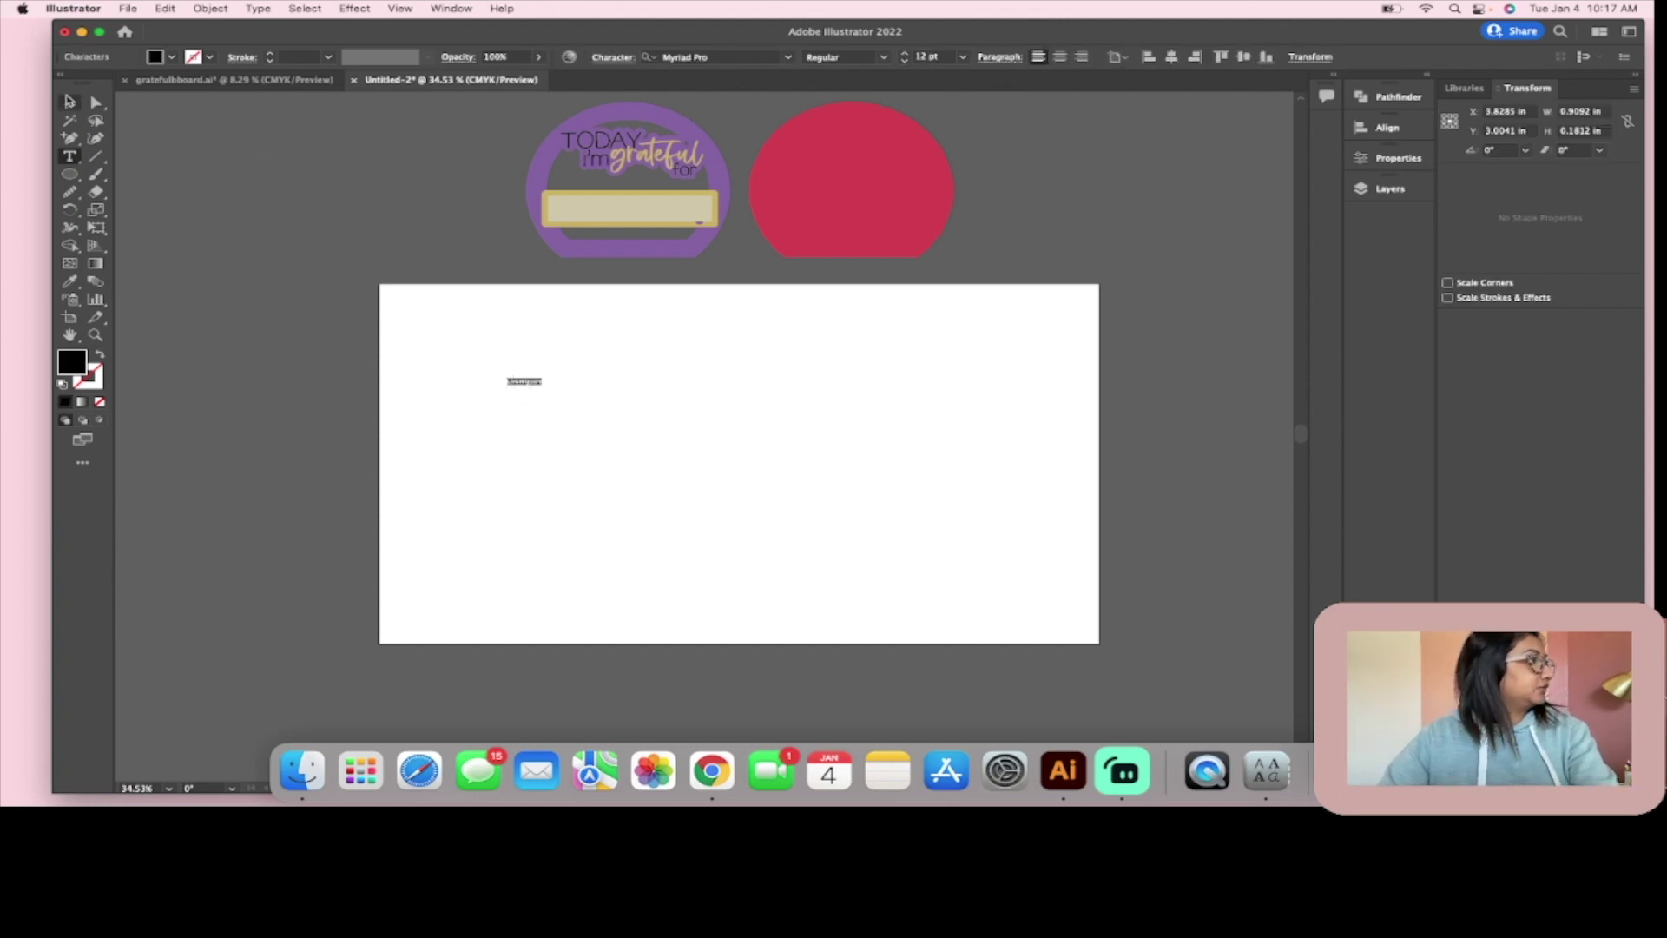
pyautogui.moveTo(549, 388); pyautogui.dragTo(795, 487)
pyautogui.moveTo(655, 420); pyautogui.dragTo(611, 405)
# Step: Replace the placeholder text with "Today i'm grateful for"
pyautogui.doubleClick(600, 401)
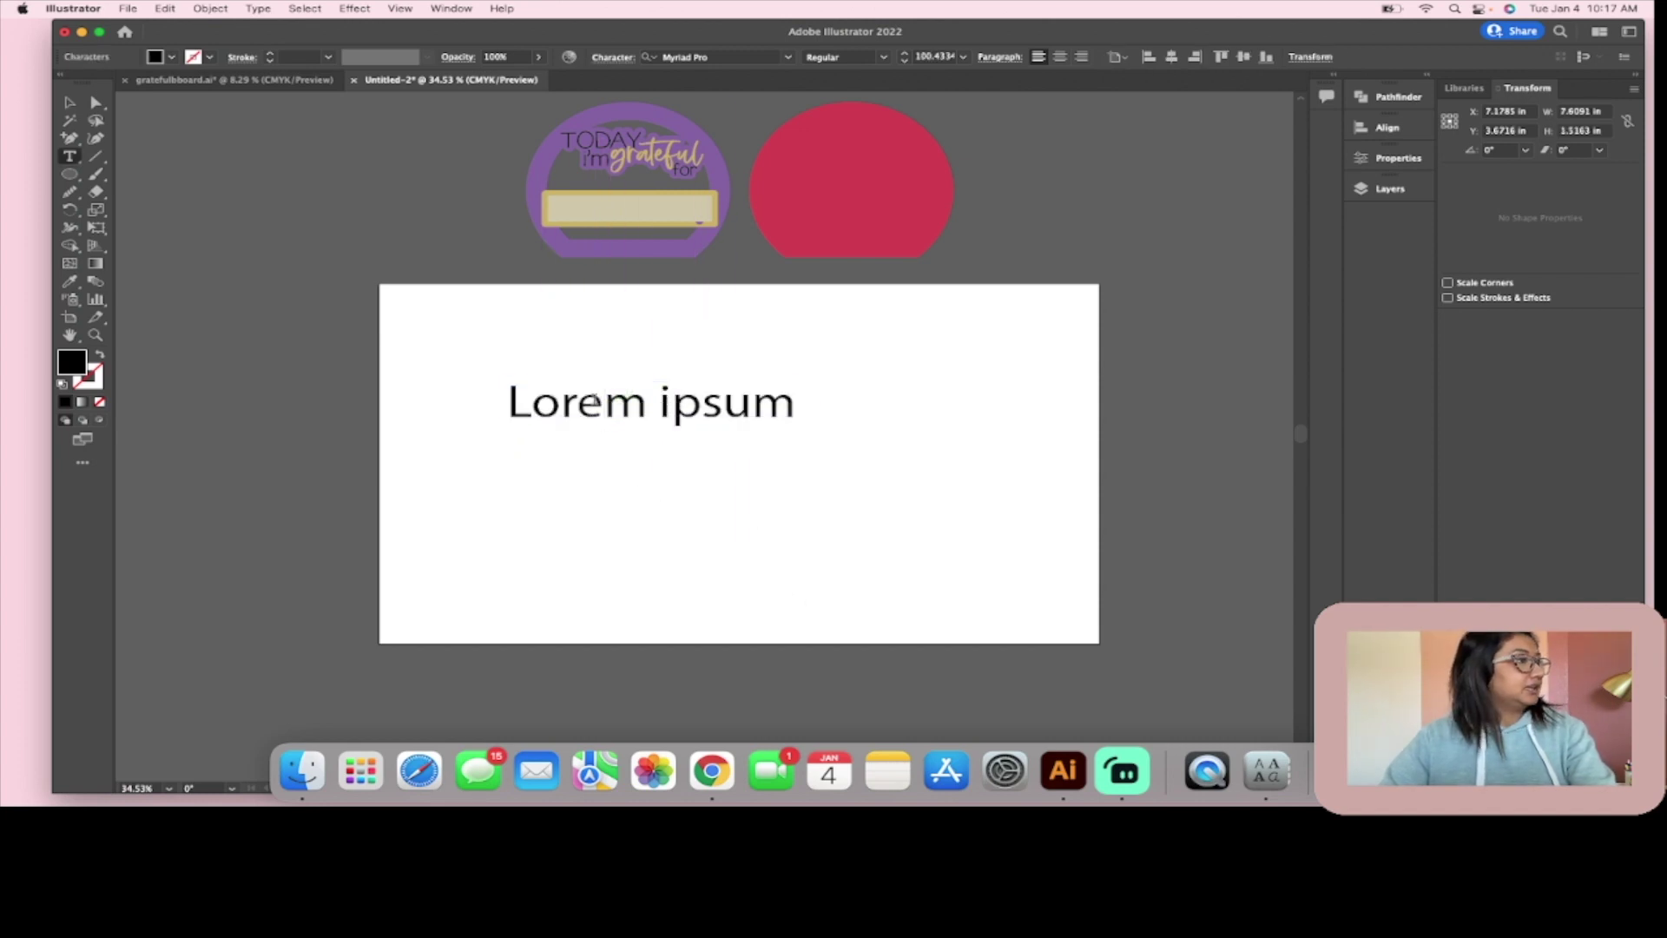
pyautogui.doubleClick(595, 400)
pyautogui.click(722, 403)
pyautogui.moveTo(785, 400); pyautogui.dragTo(512, 400)
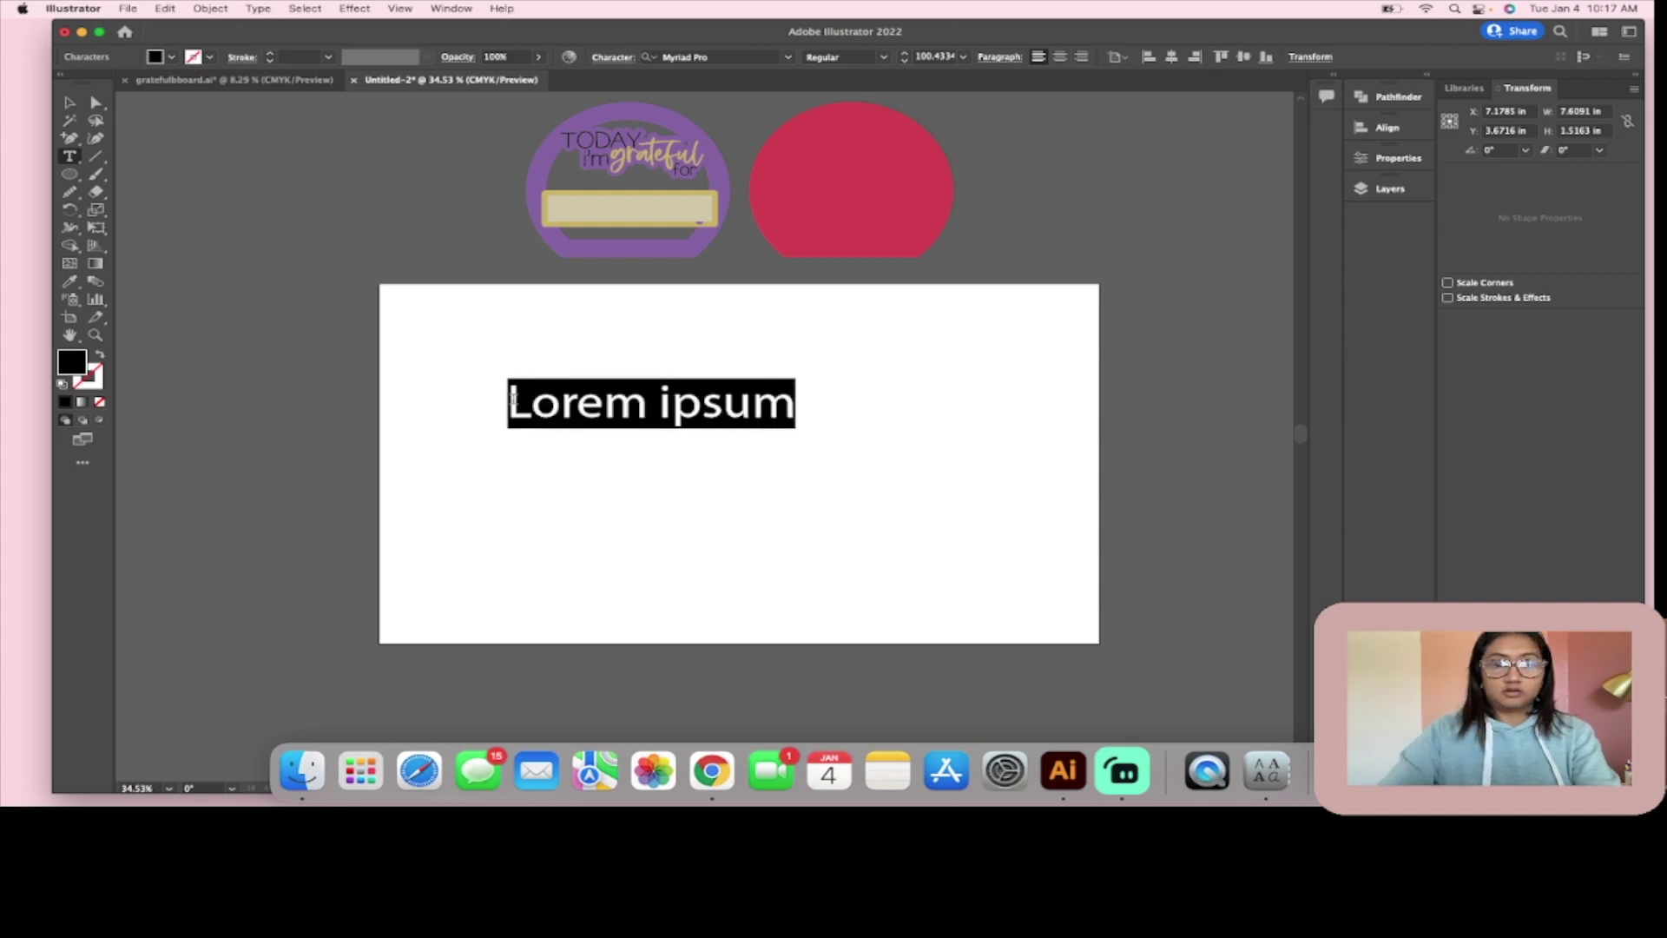
pyautogui.write('Today')
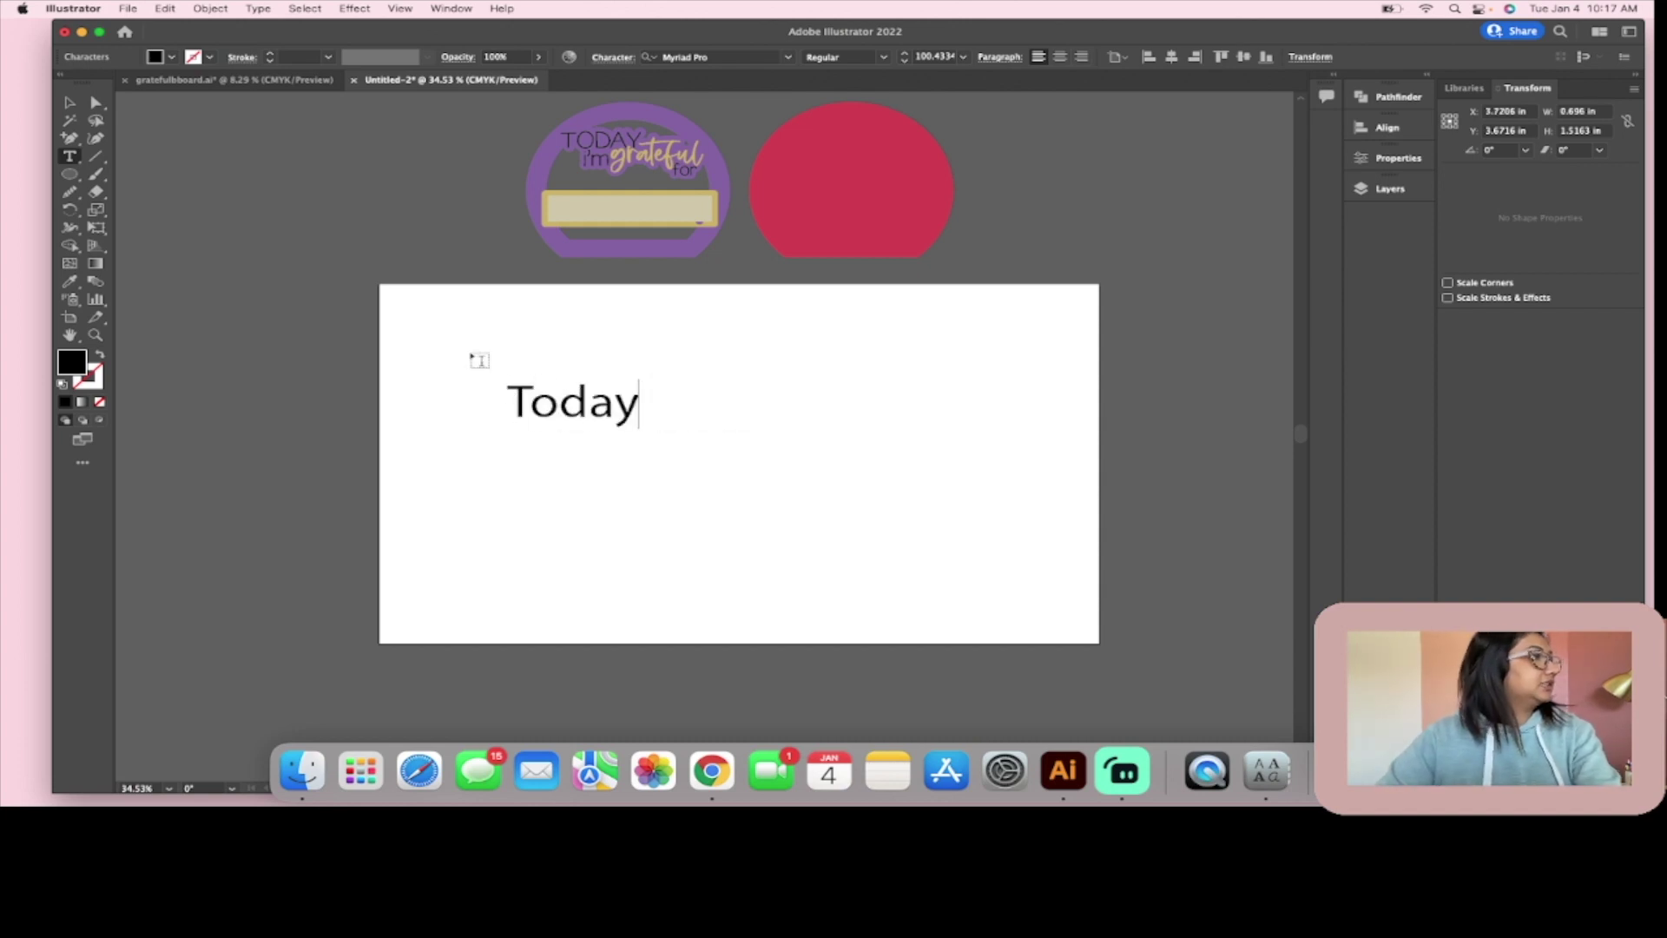
pyautogui.write(' o')
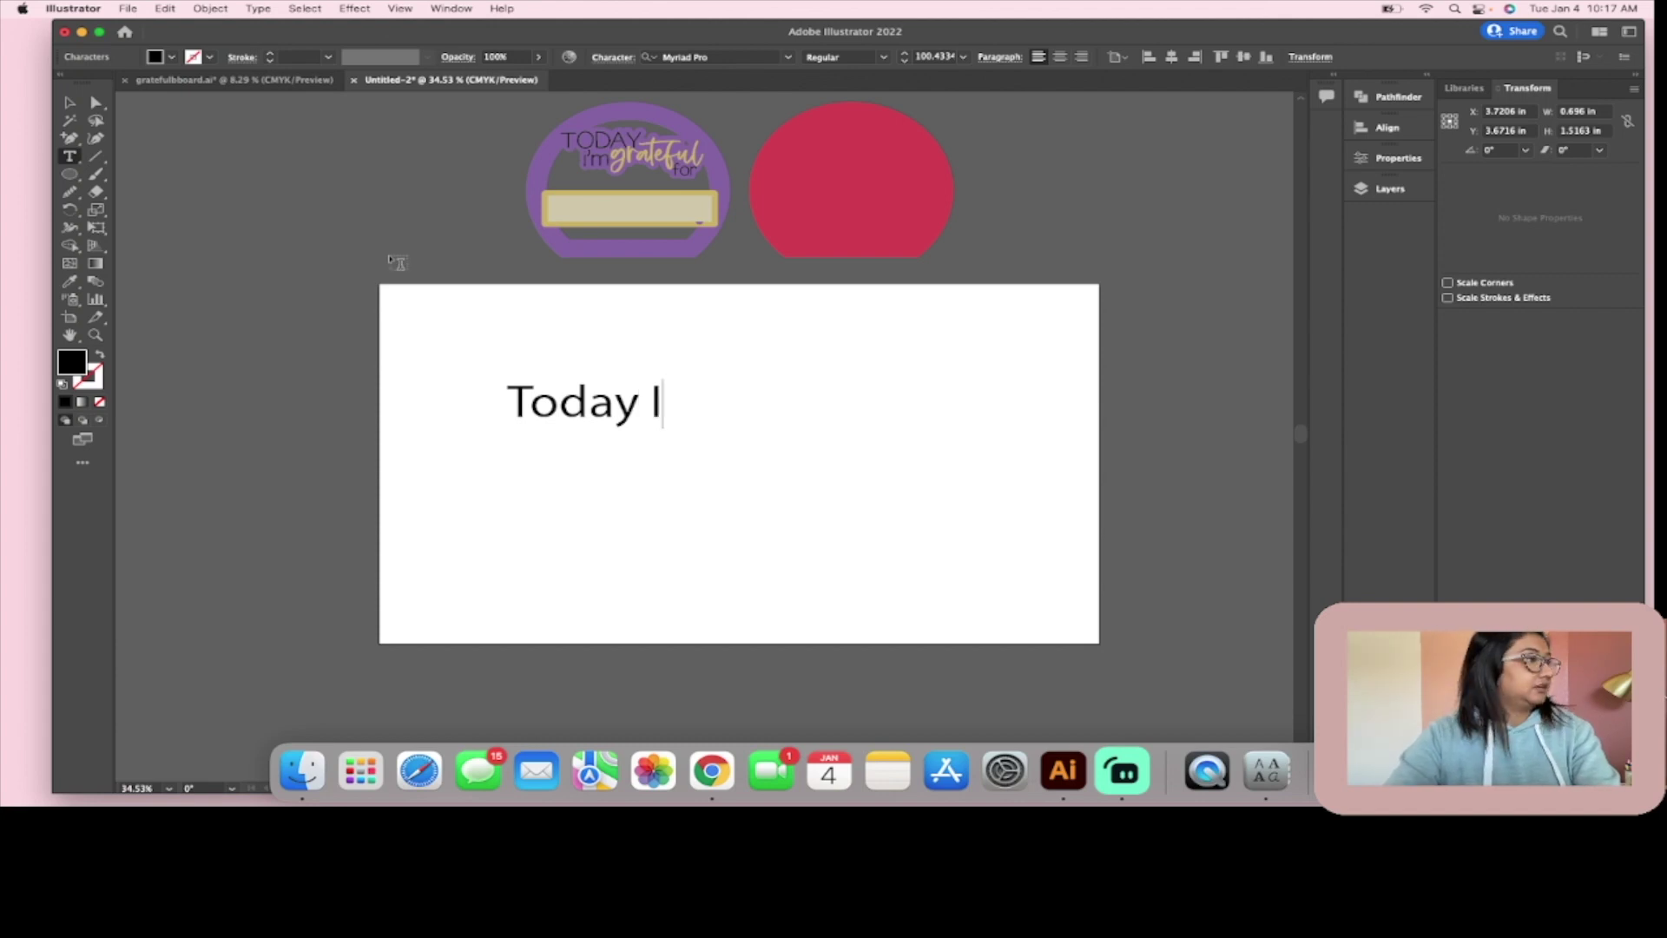
pyautogui.press('BackSpace')
pyautogui.write('i')
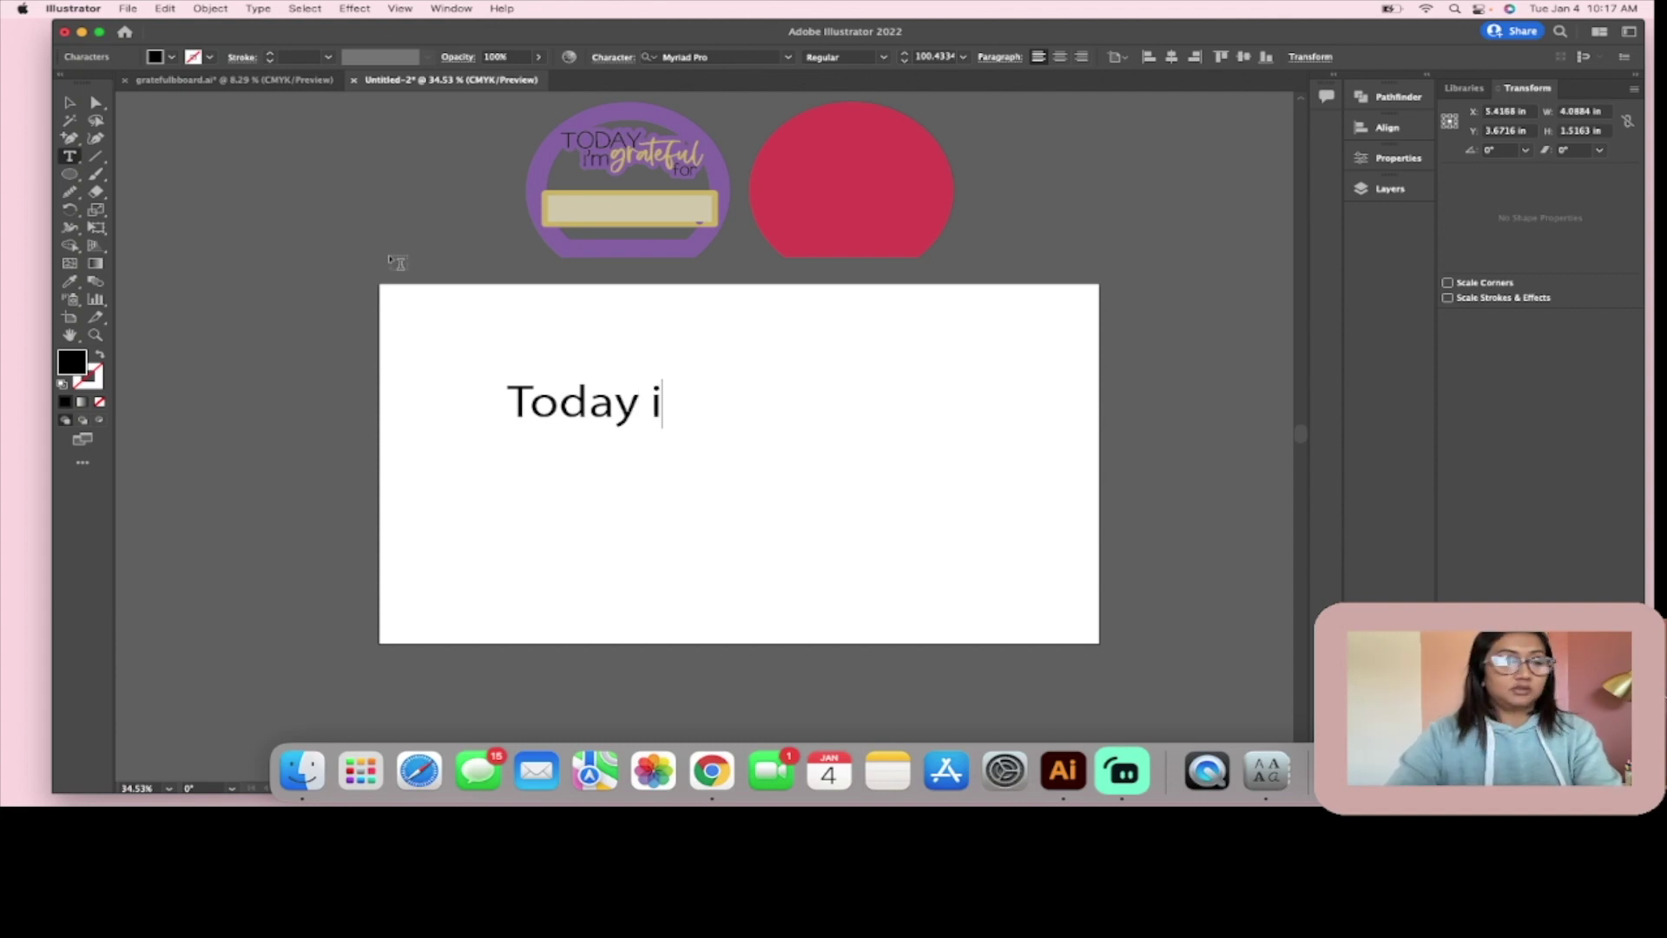
pyautogui.write("'m gratefu")
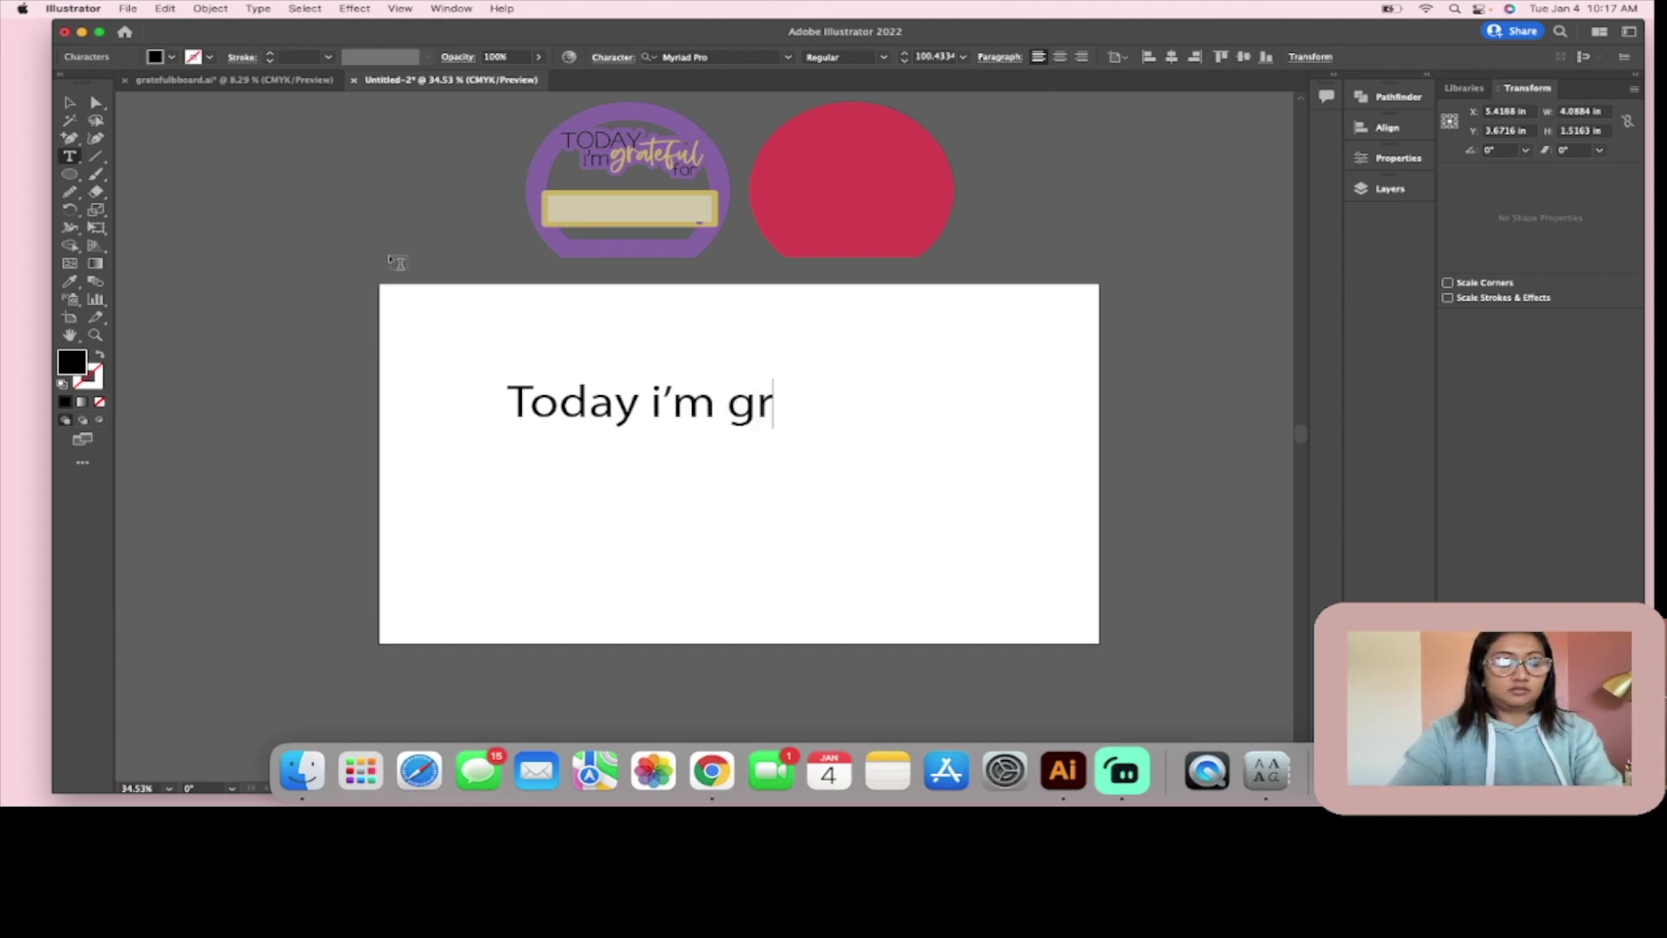
pyautogui.write('l for')
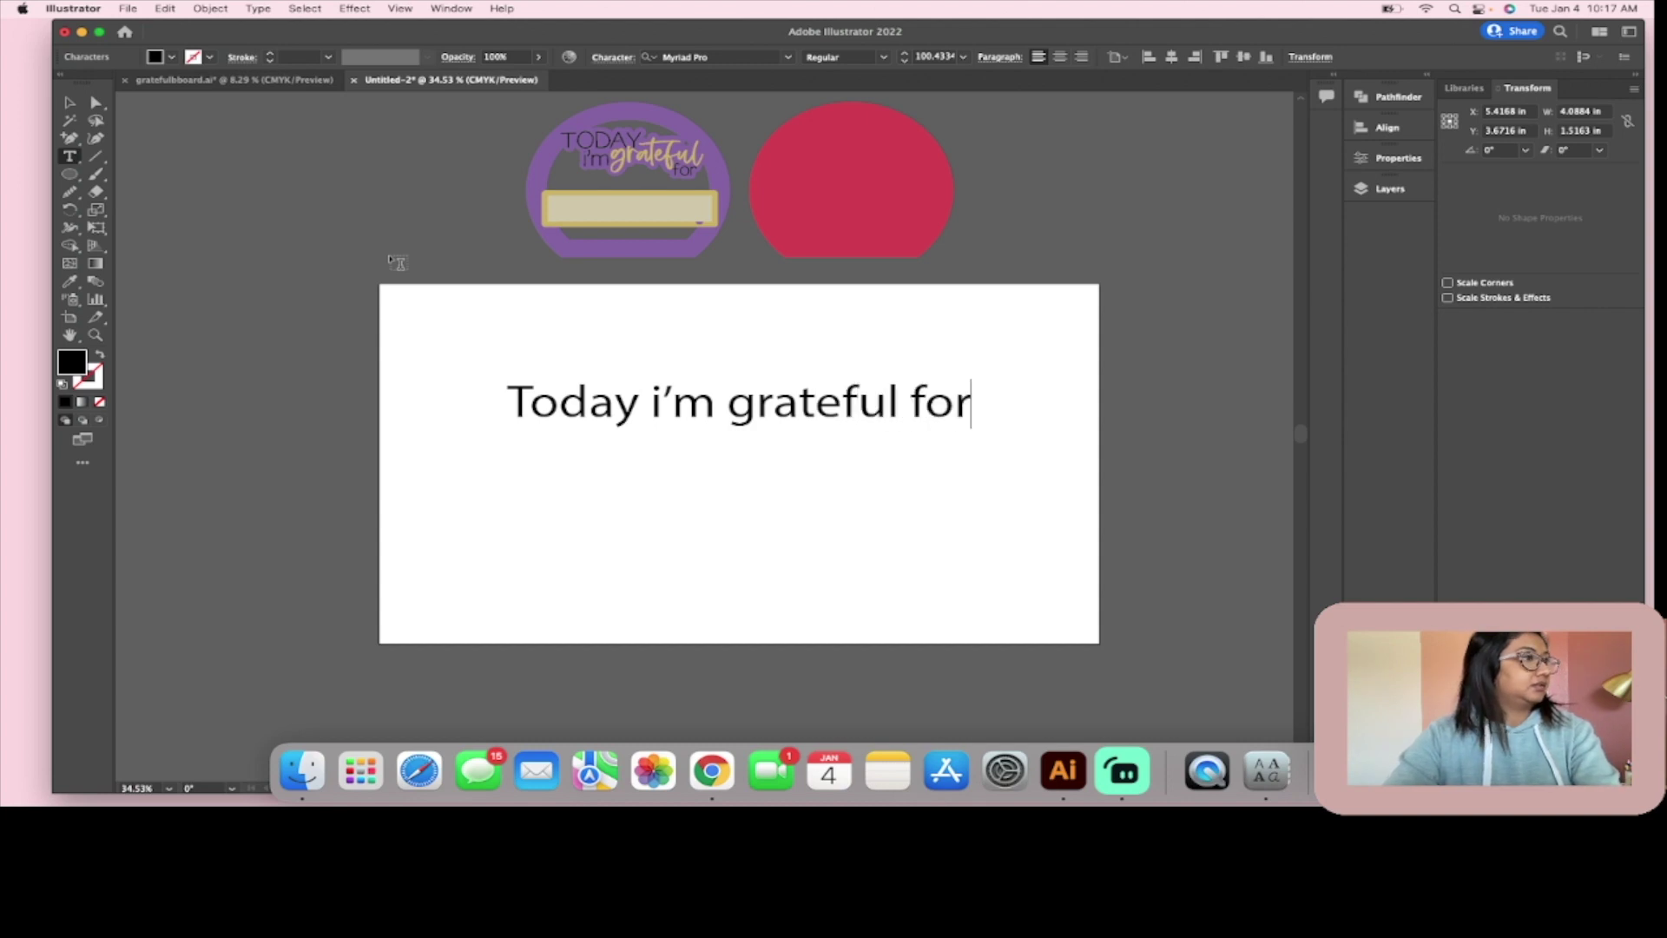
# Step: Browse the installed fonts and set the whole phrase in KABasicBeginnings
pyautogui.click(70, 103)
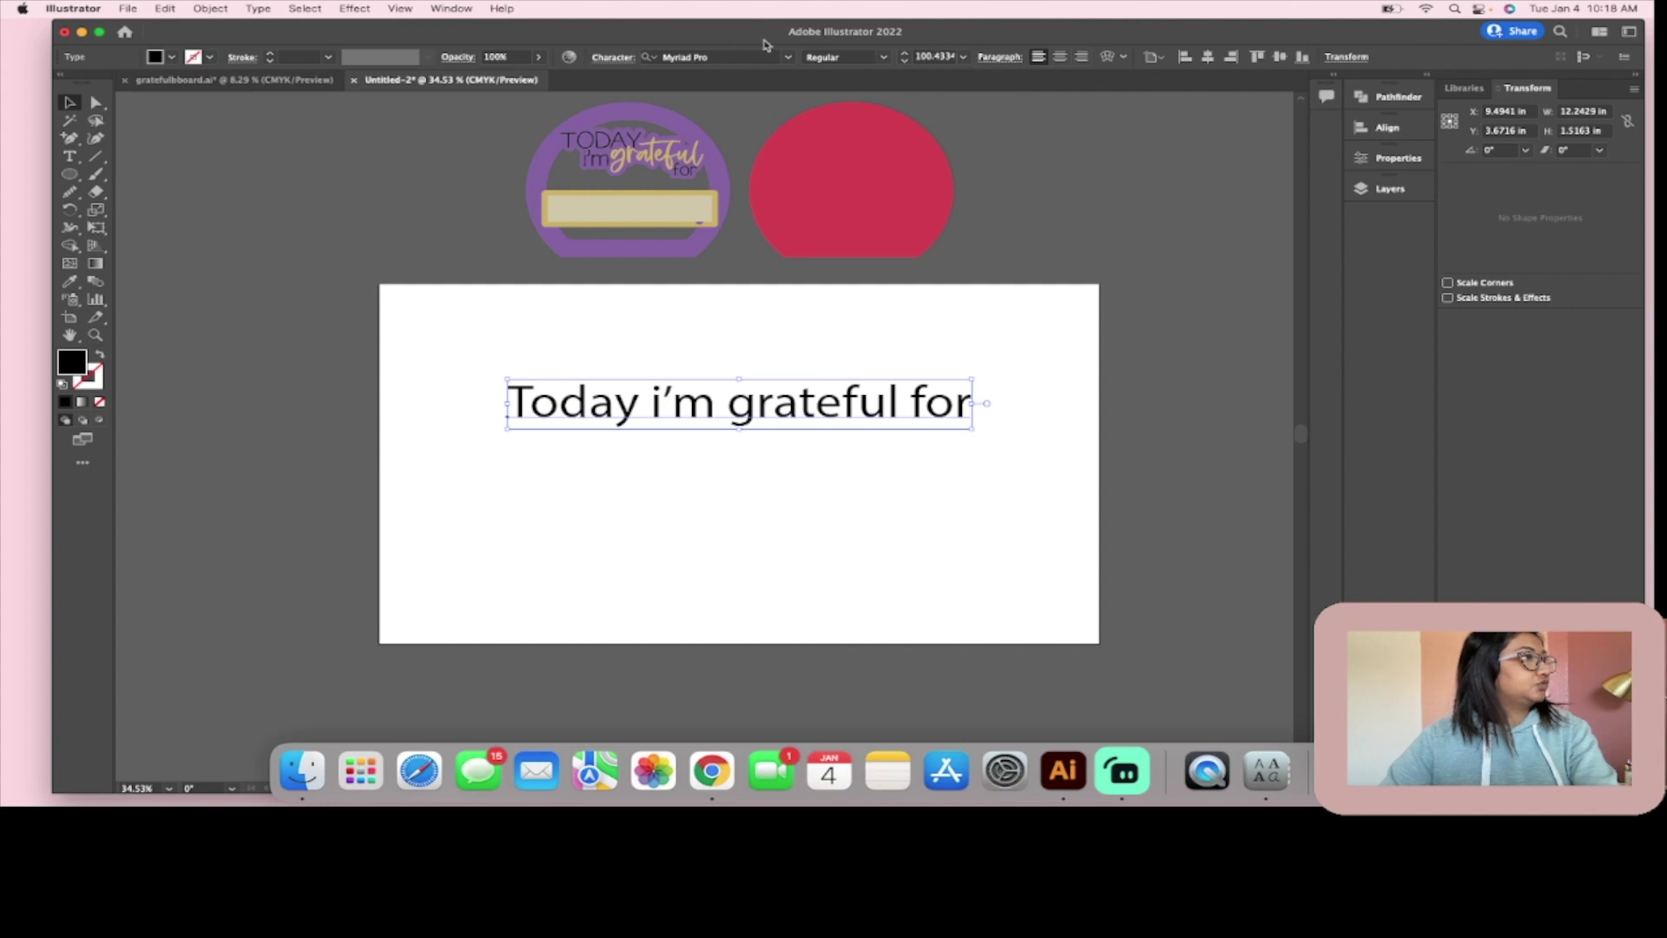
pyautogui.click(788, 58)
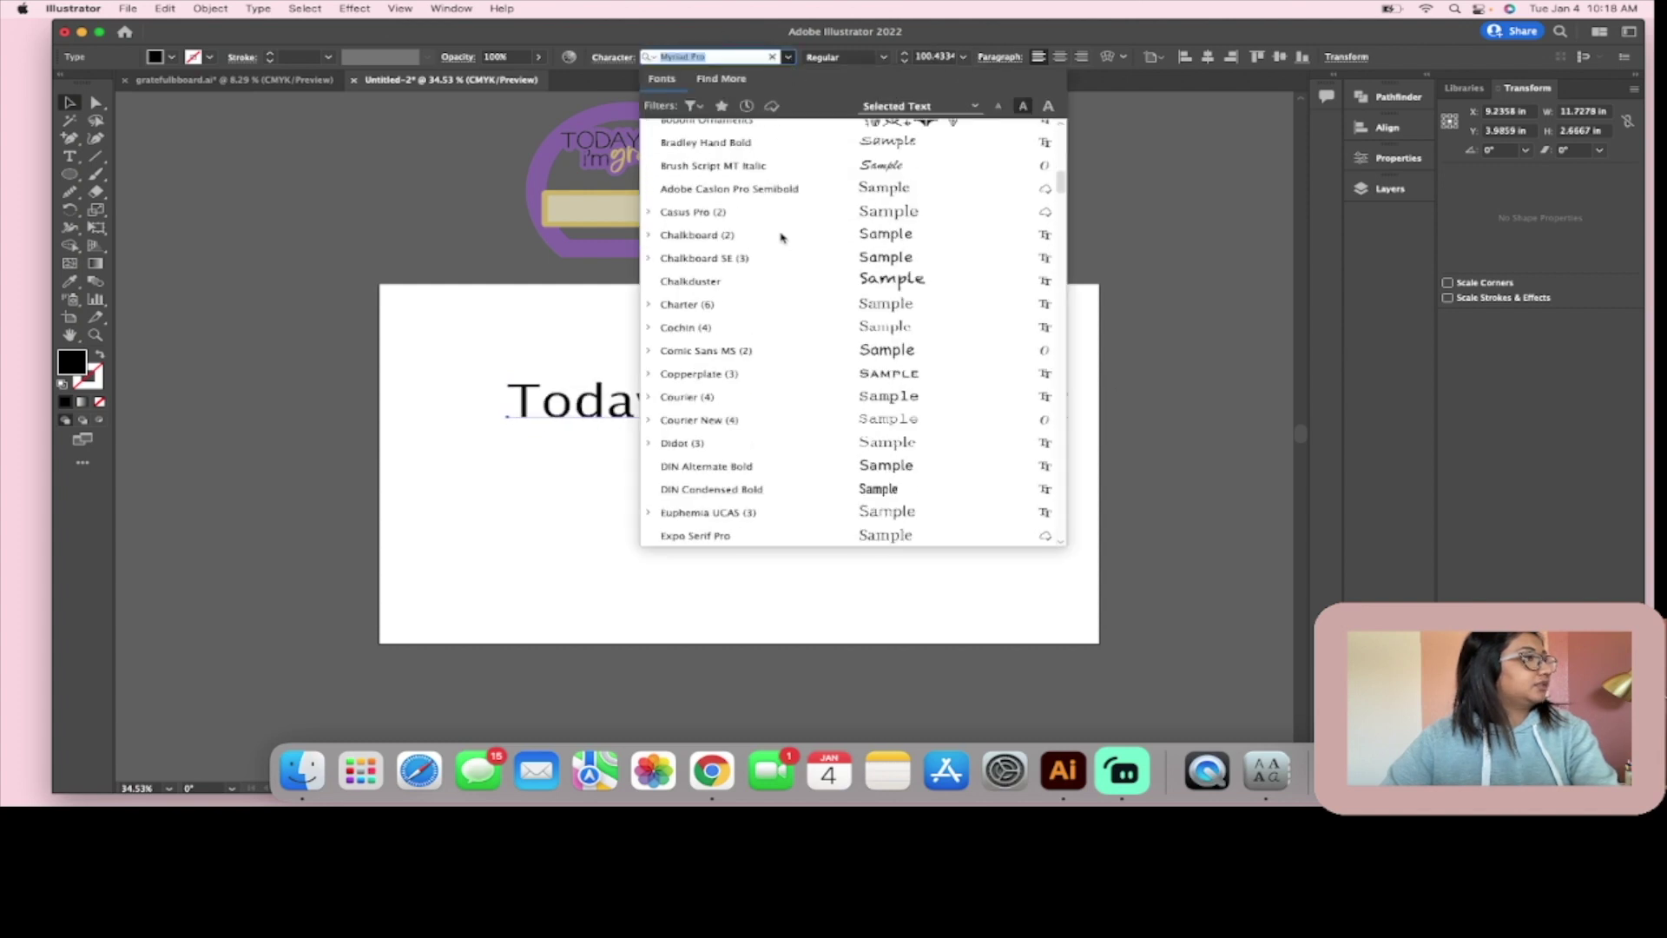
pyautogui.scroll(-10, 782, 237)
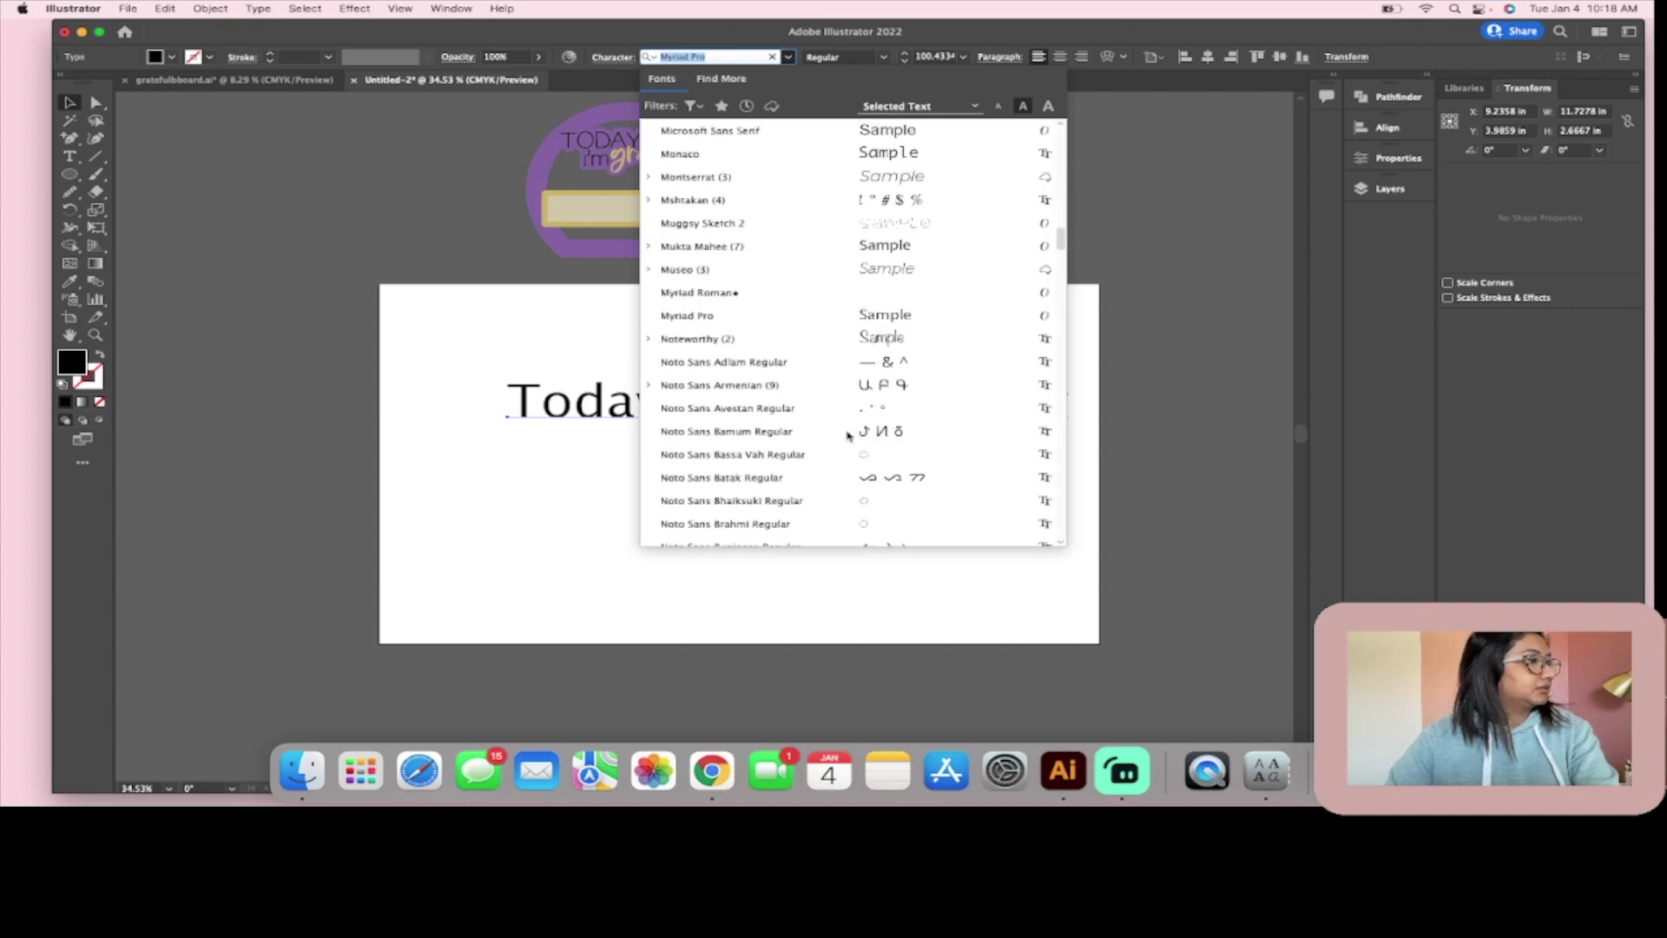
pyautogui.scroll(-5, 793, 439)
pyautogui.scroll(7, 816, 475)
pyautogui.scroll(15, 811, 473)
pyautogui.scroll(-12, 803, 471)
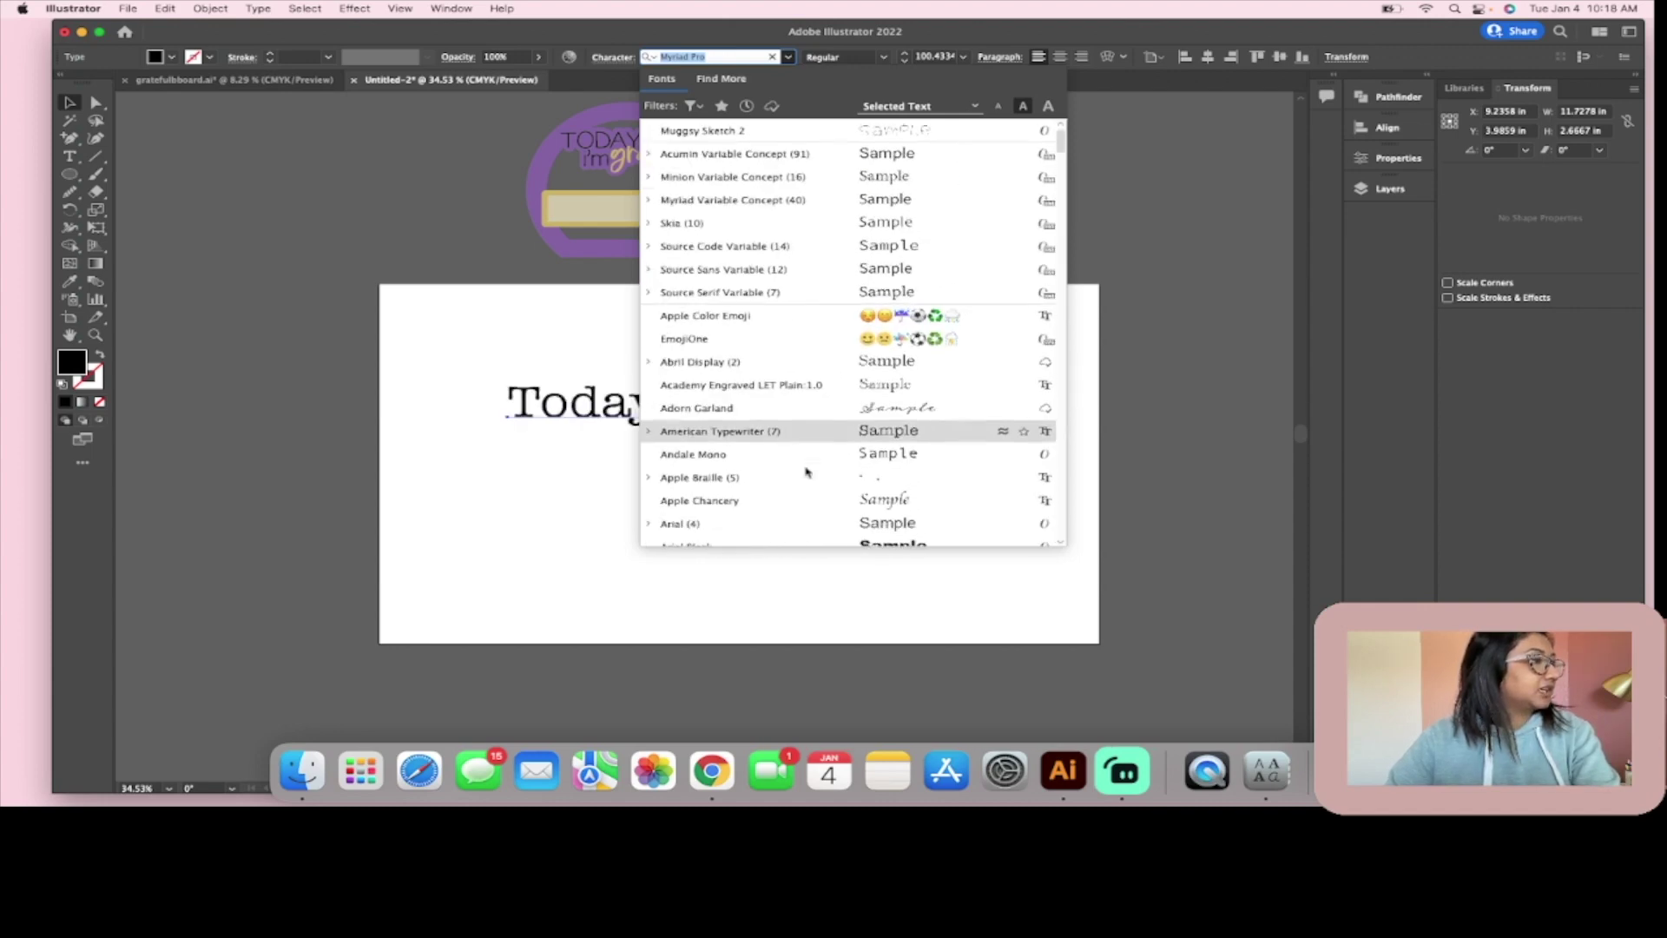
pyautogui.scroll(-3, 793, 478)
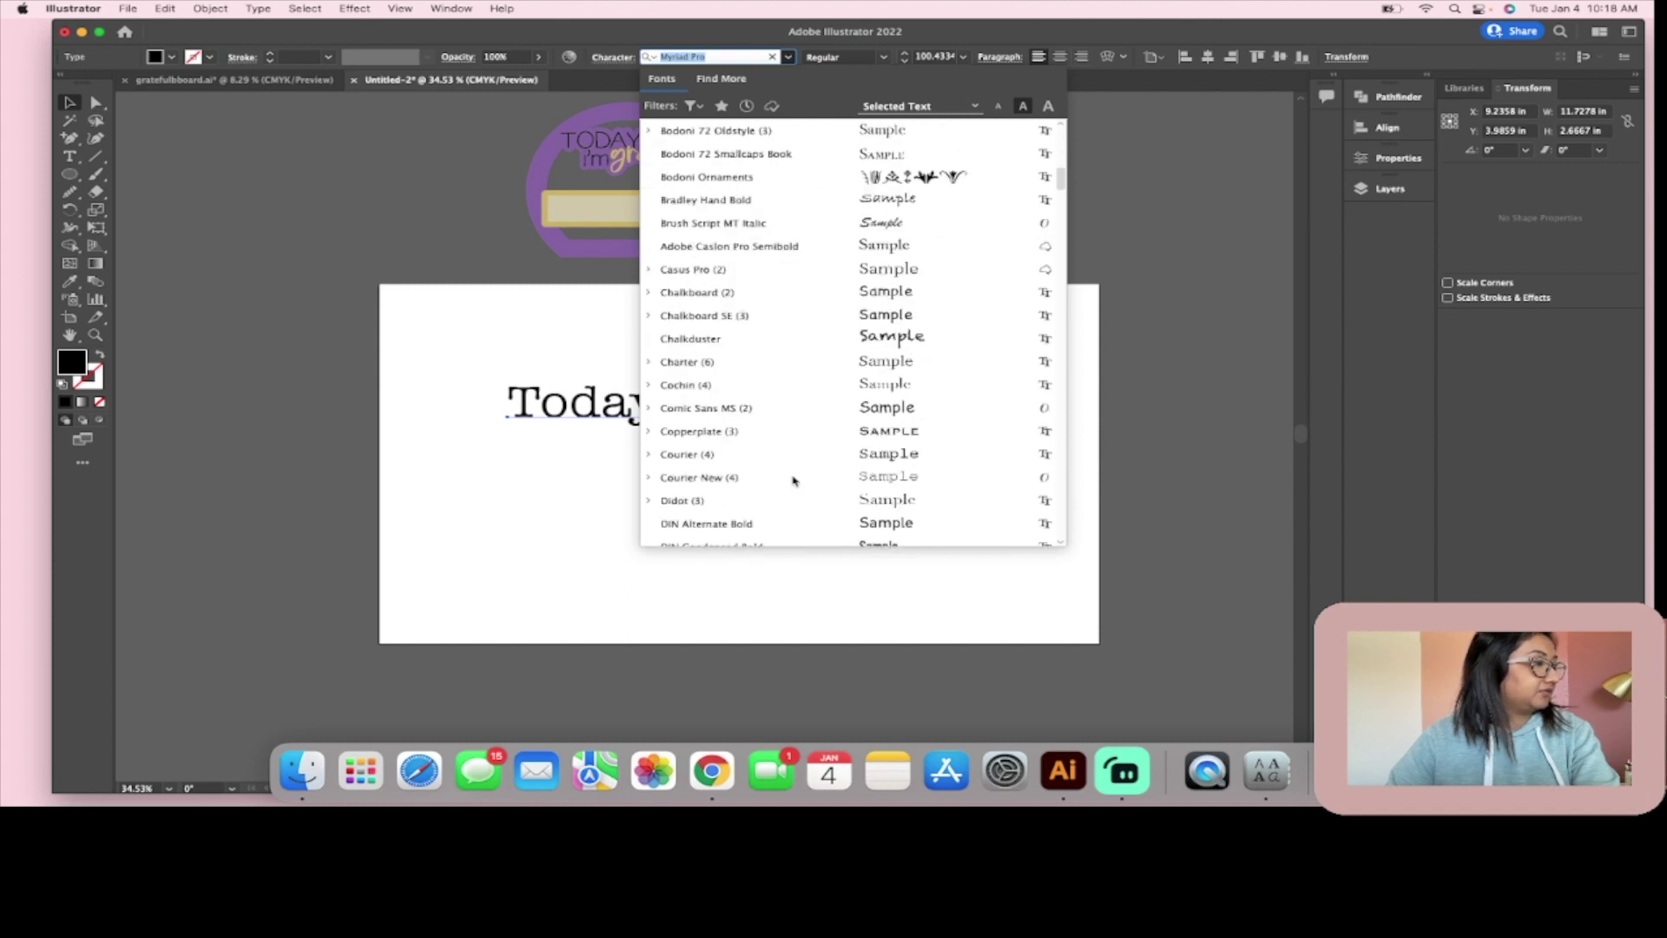
pyautogui.scroll(-8, 777, 486)
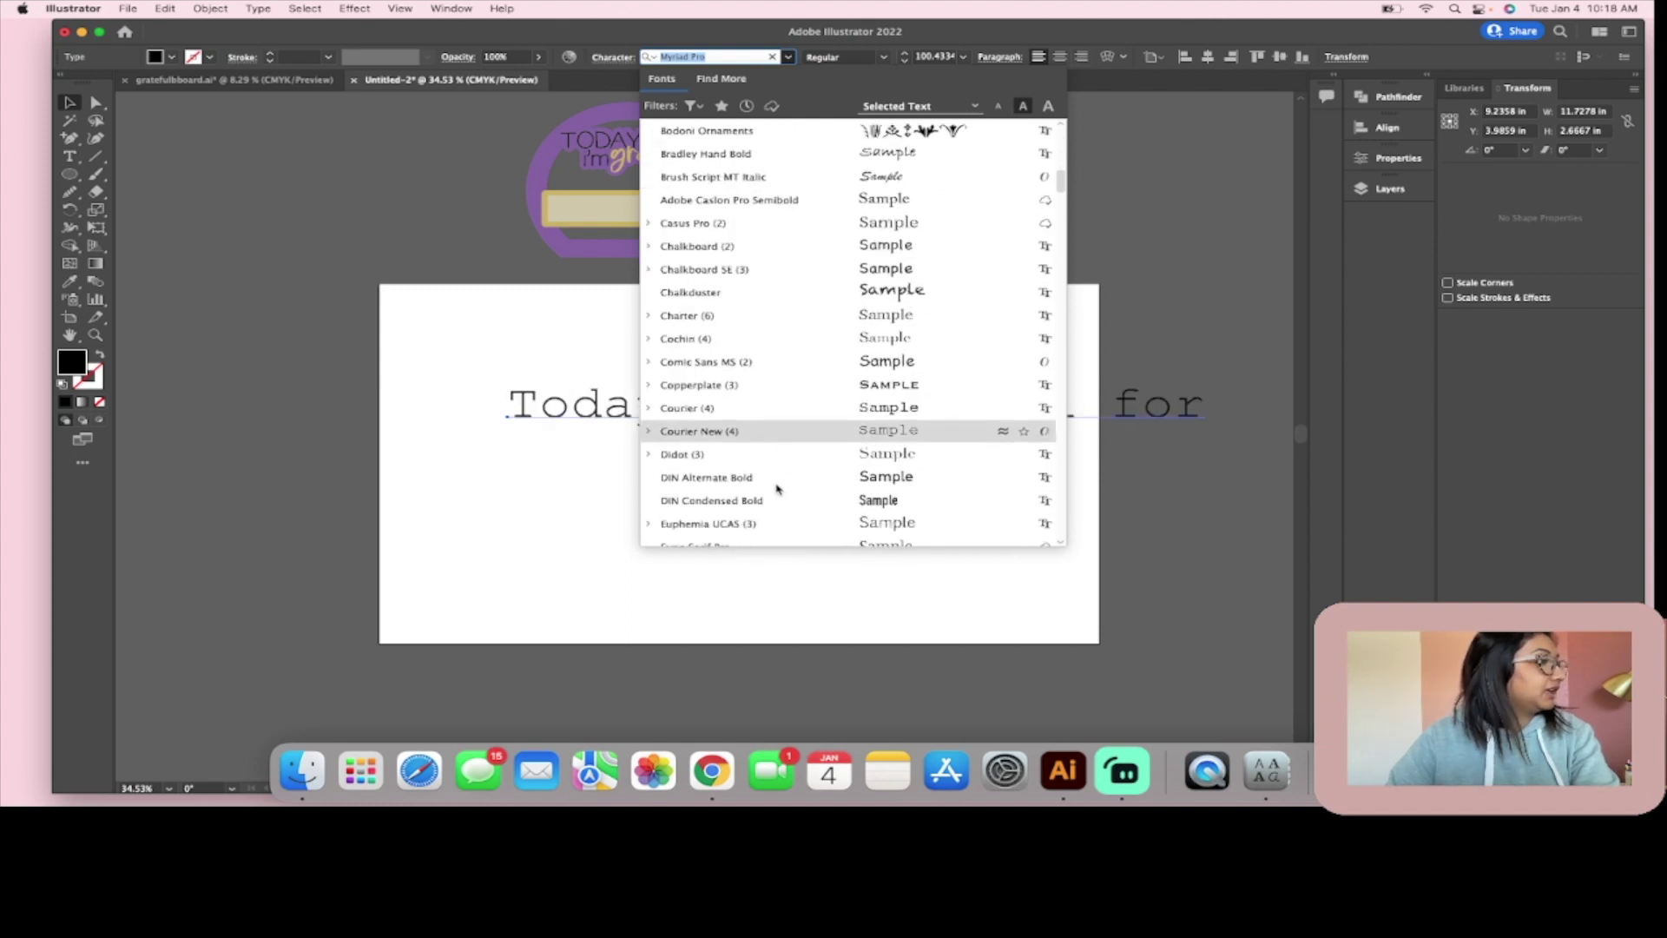
pyautogui.scroll(-20, 771, 483)
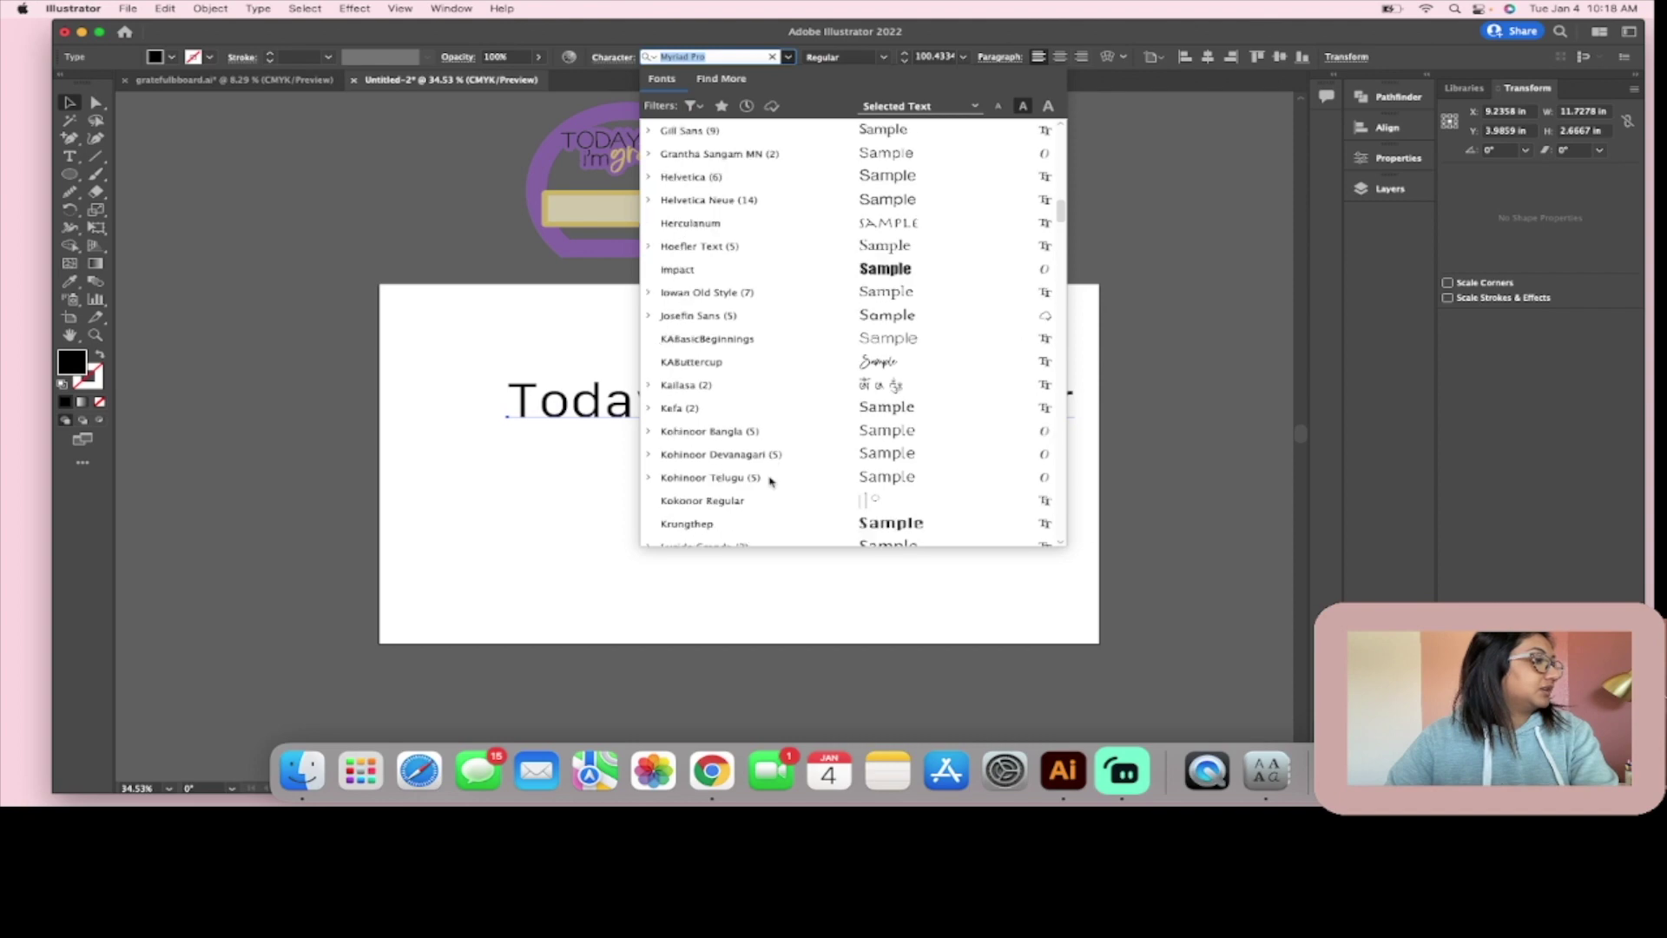
pyautogui.scroll(15, 769, 478)
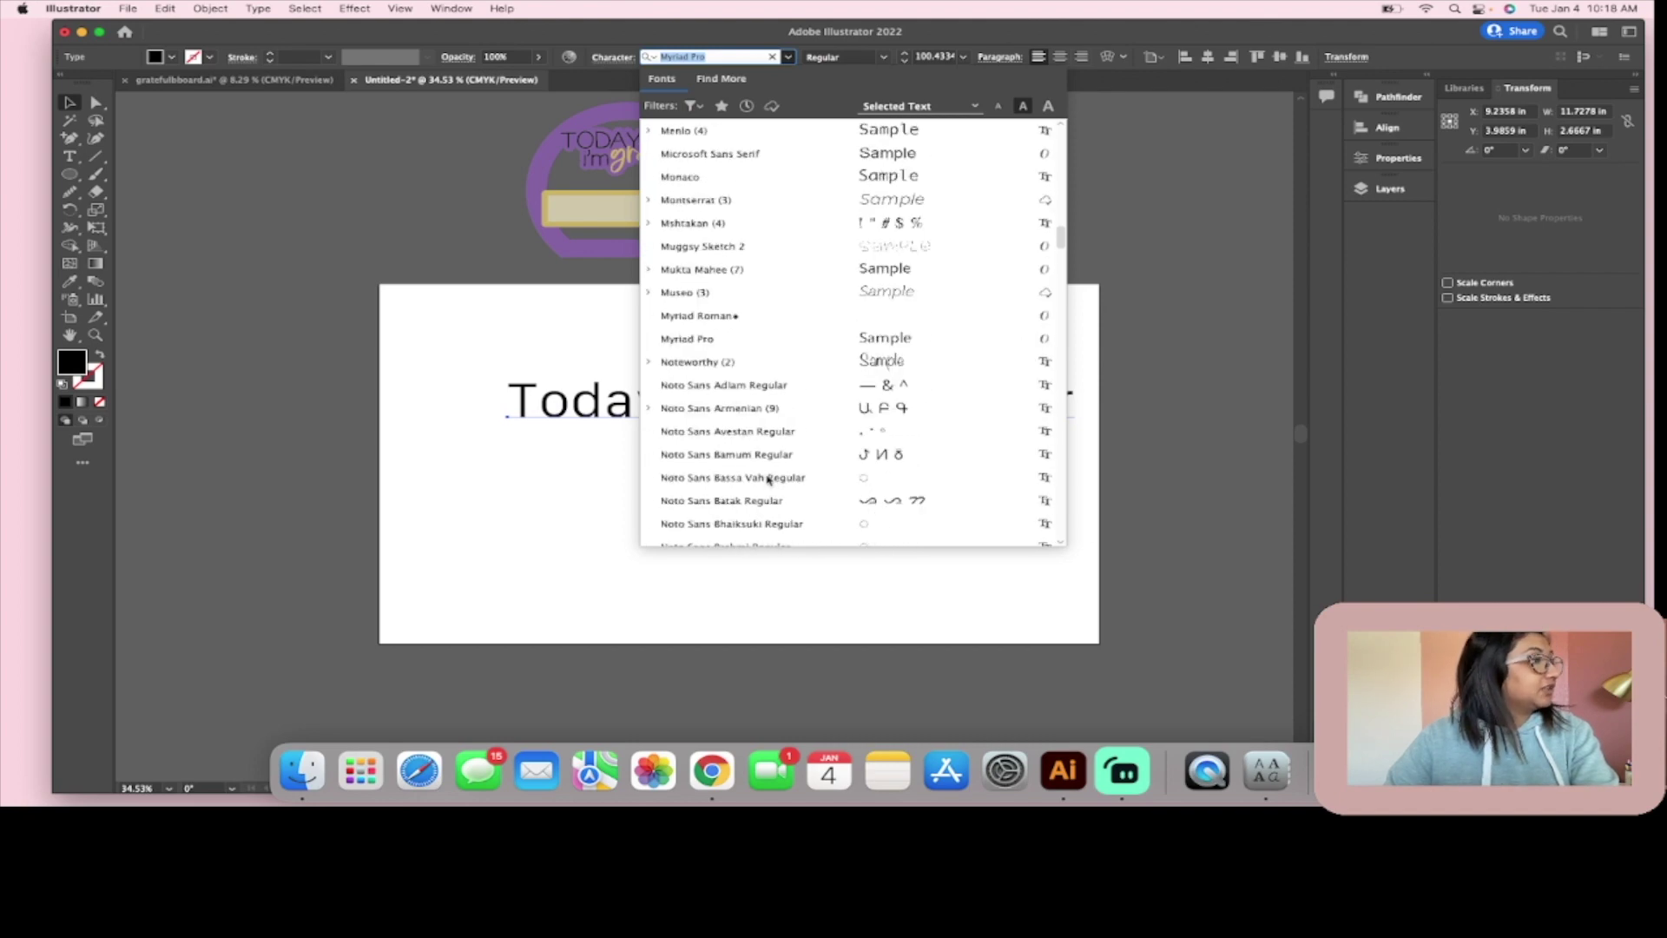
pyautogui.scroll(5, 767, 478)
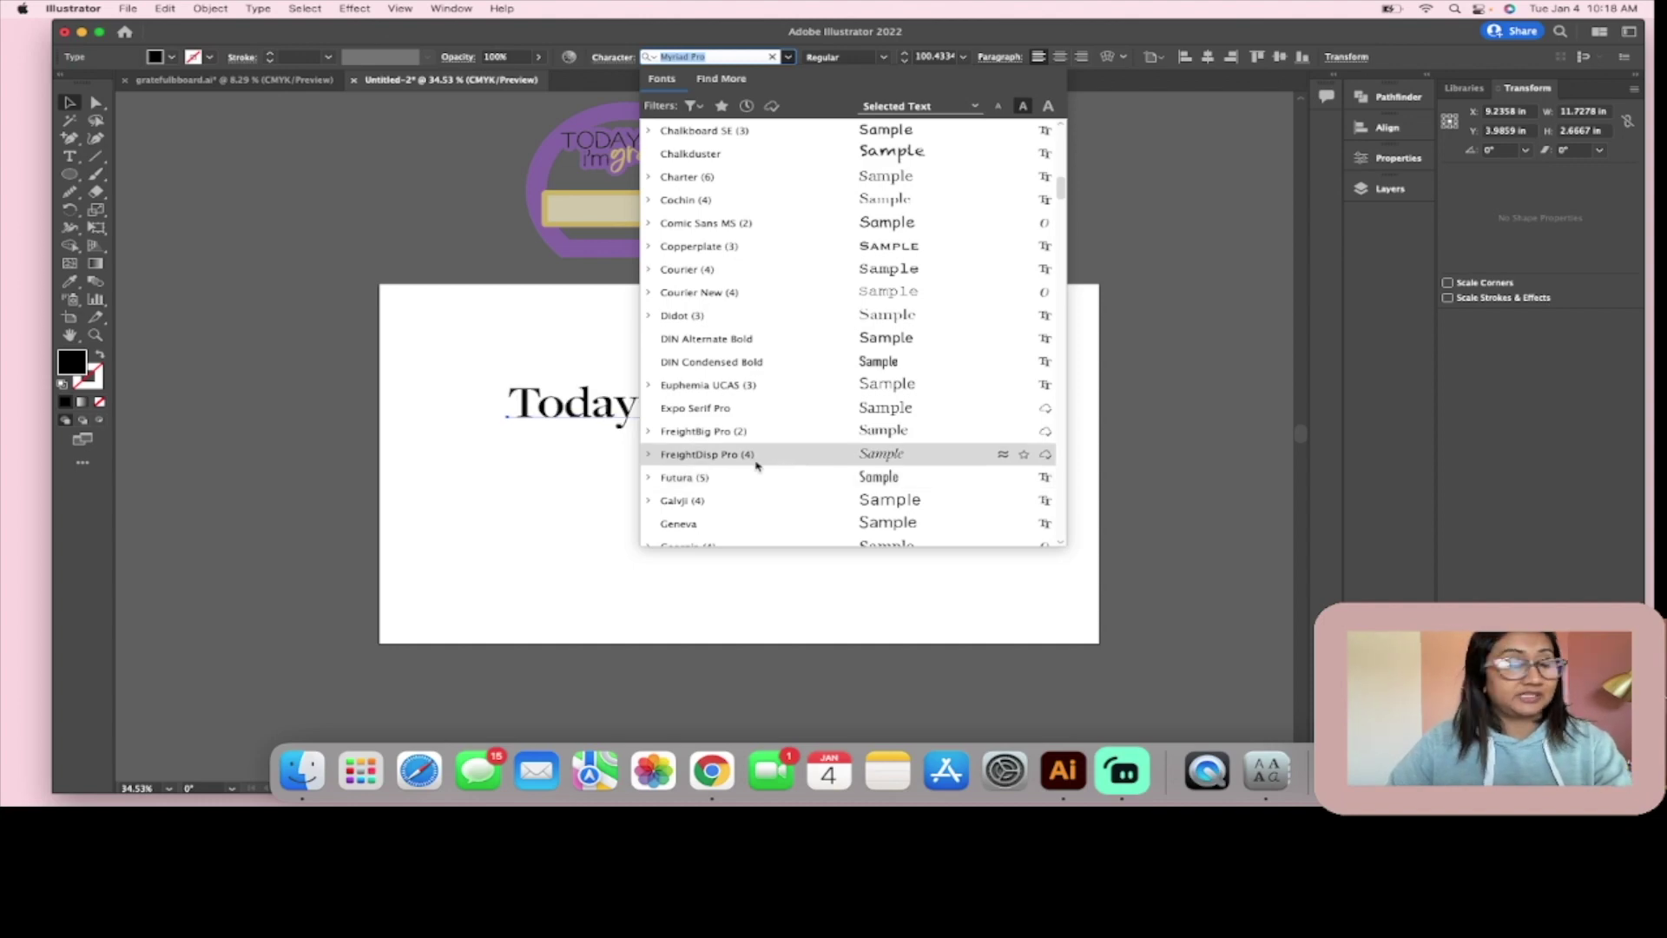
pyautogui.scroll(3, 700, 429)
pyautogui.scroll(-8, 712, 424)
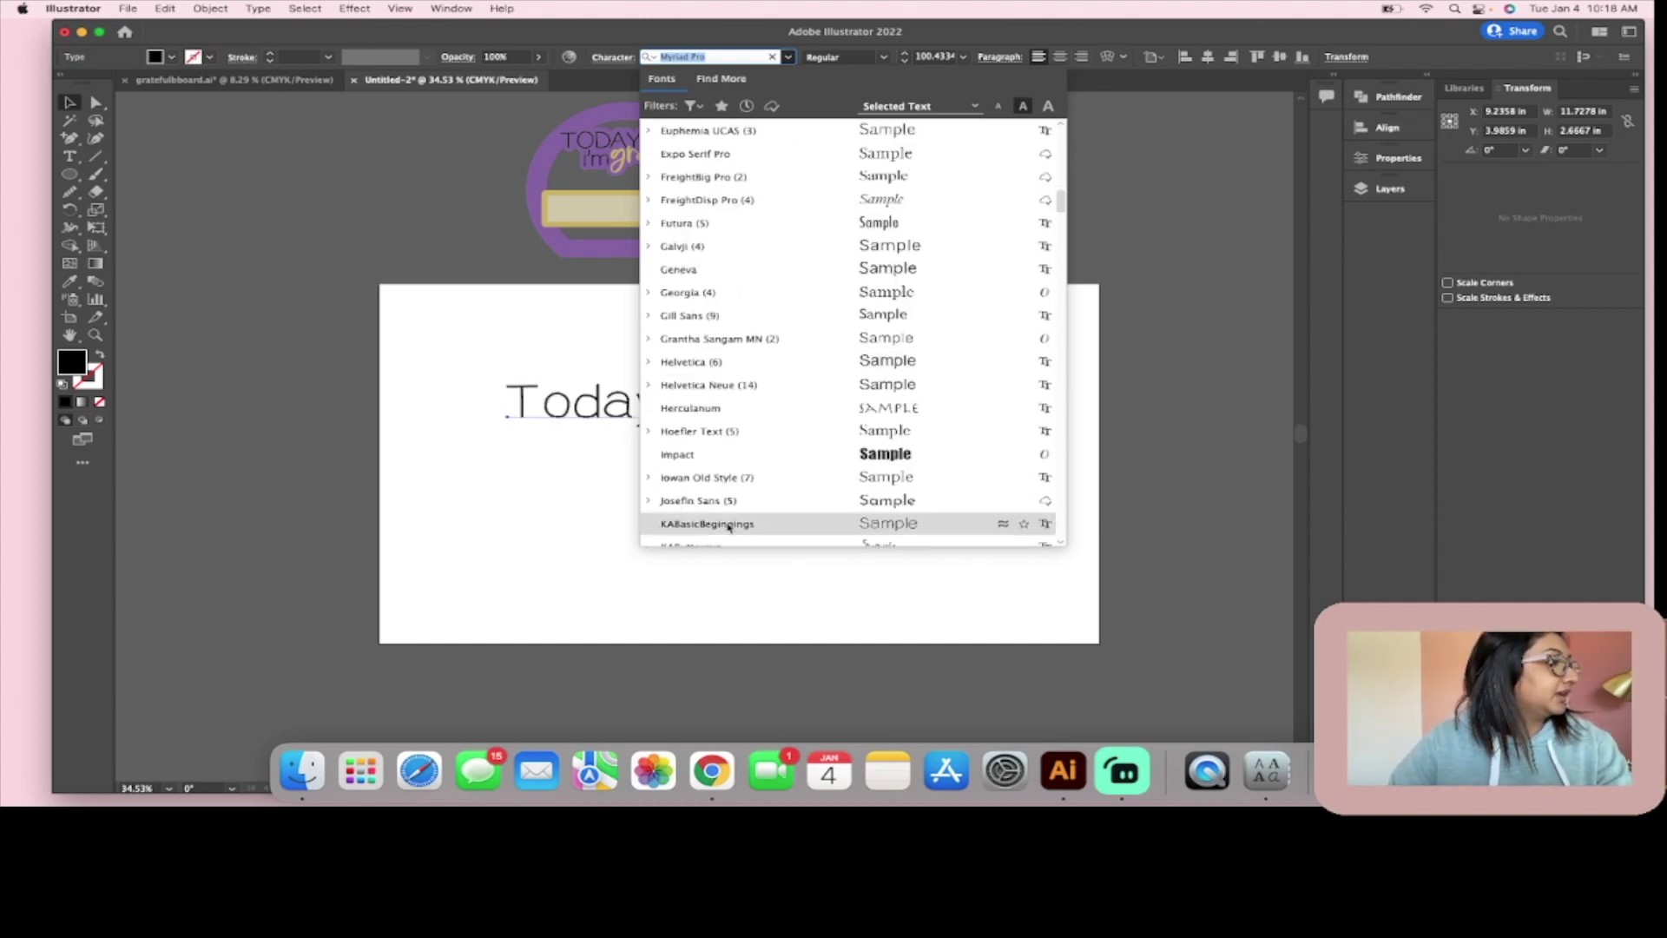
pyautogui.click(729, 524)
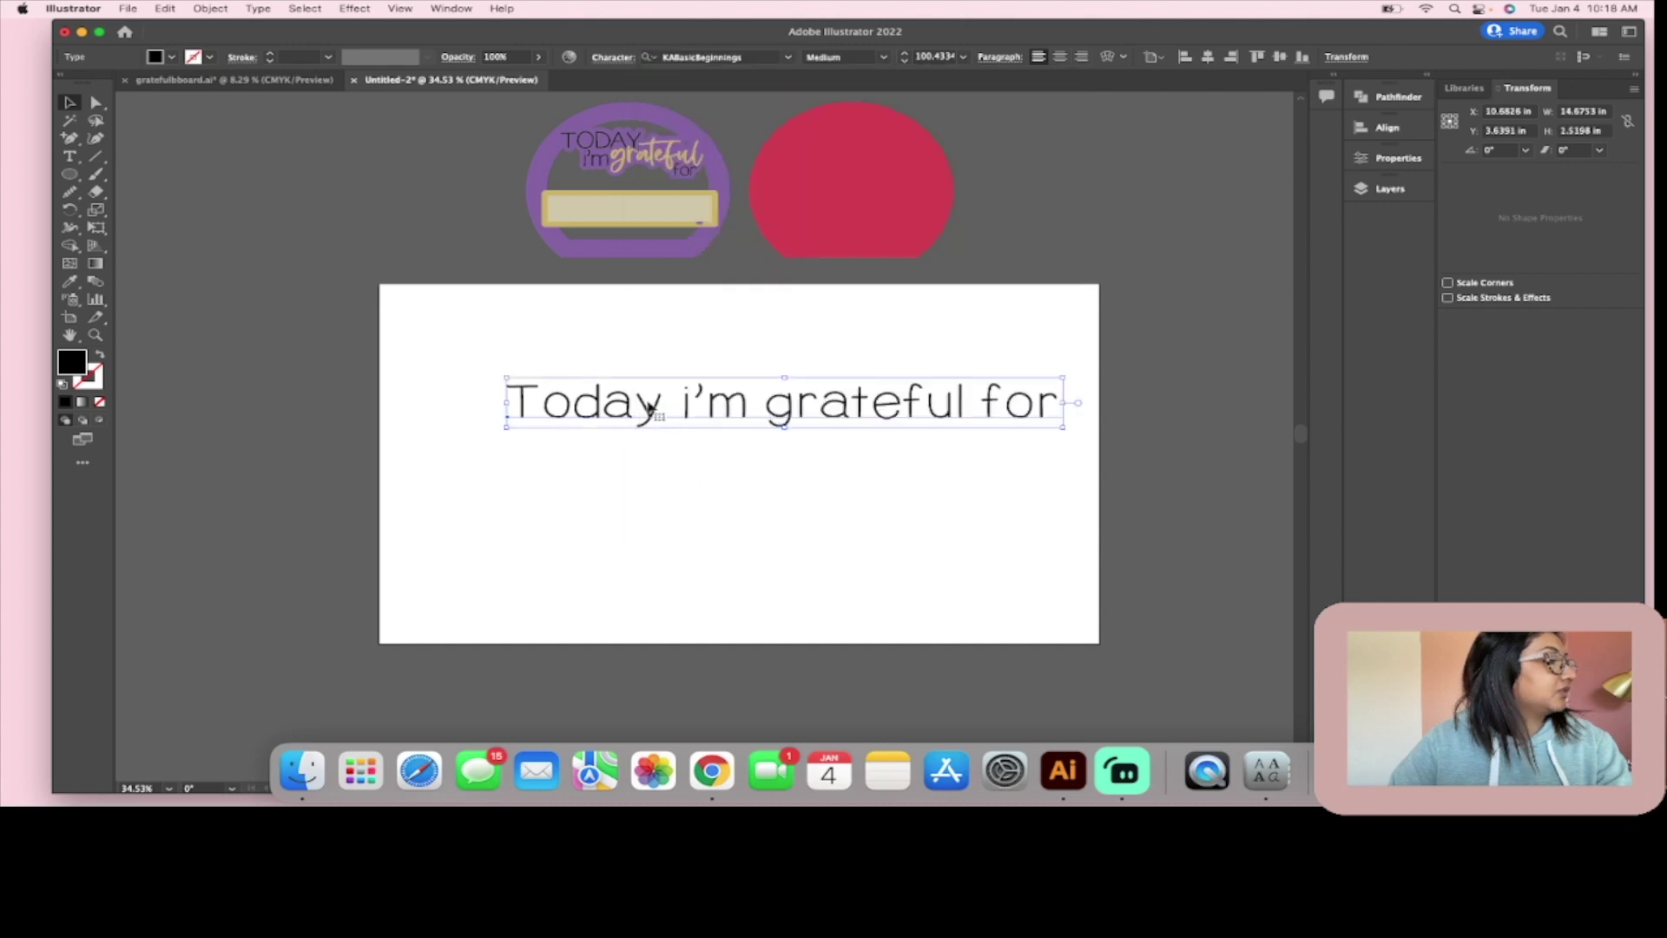
# Step: Retype the first word of the phrase in capitals as "TODAY"
pyautogui.doubleClick(662, 412)
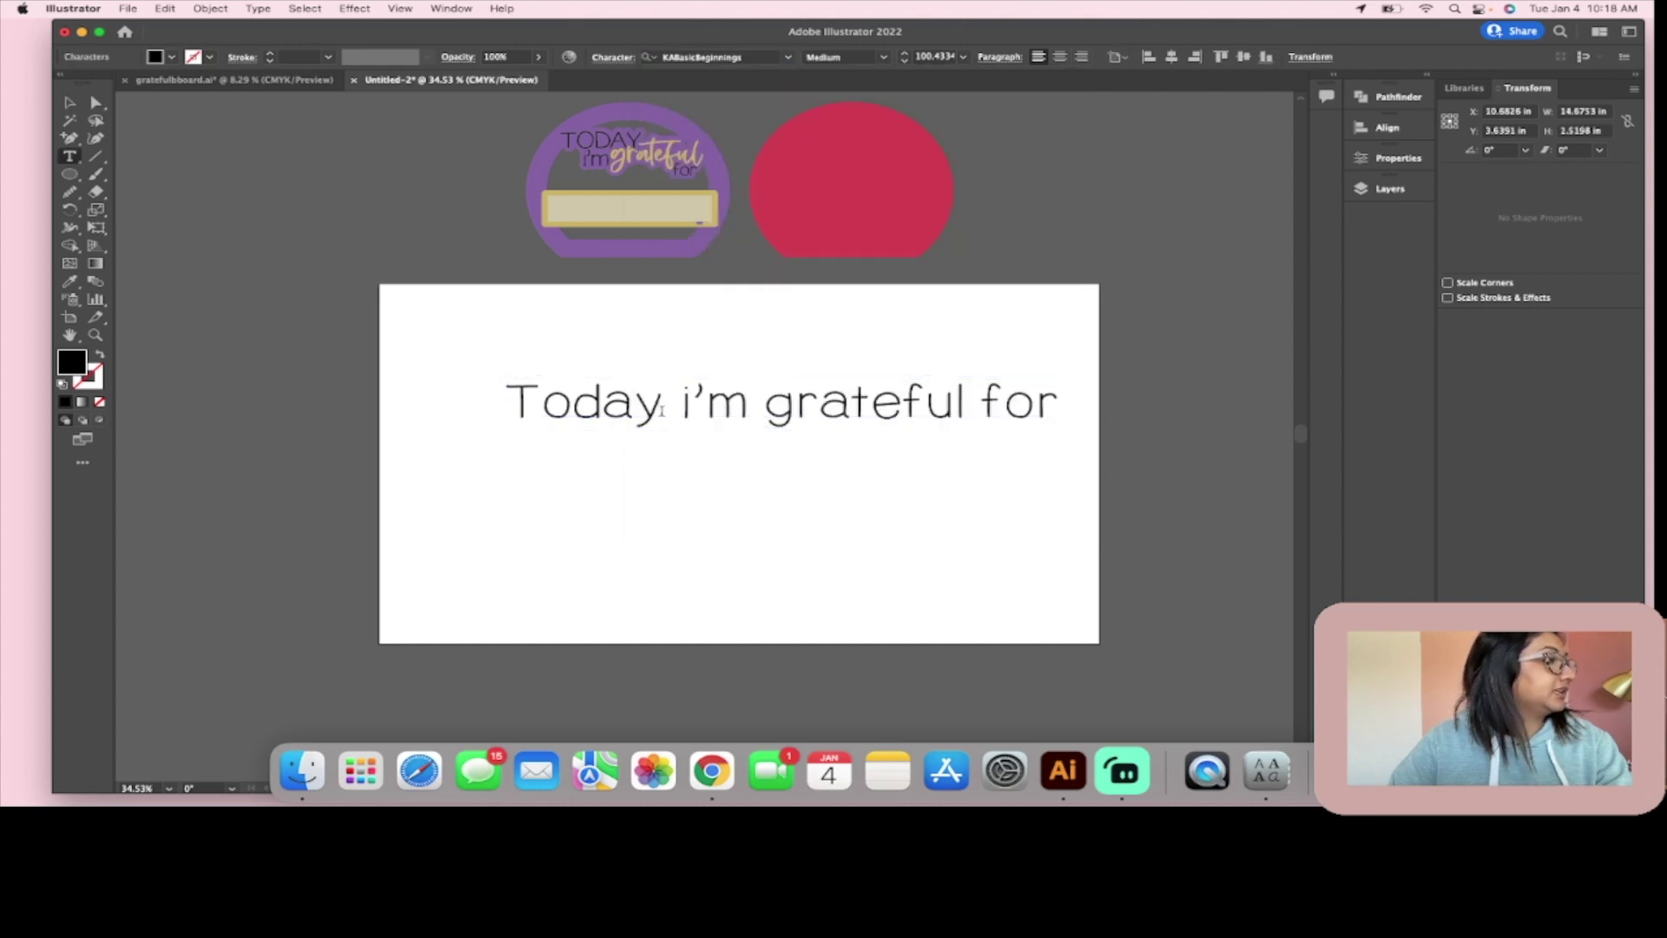
pyautogui.moveTo(667, 401); pyautogui.dragTo(495, 406)
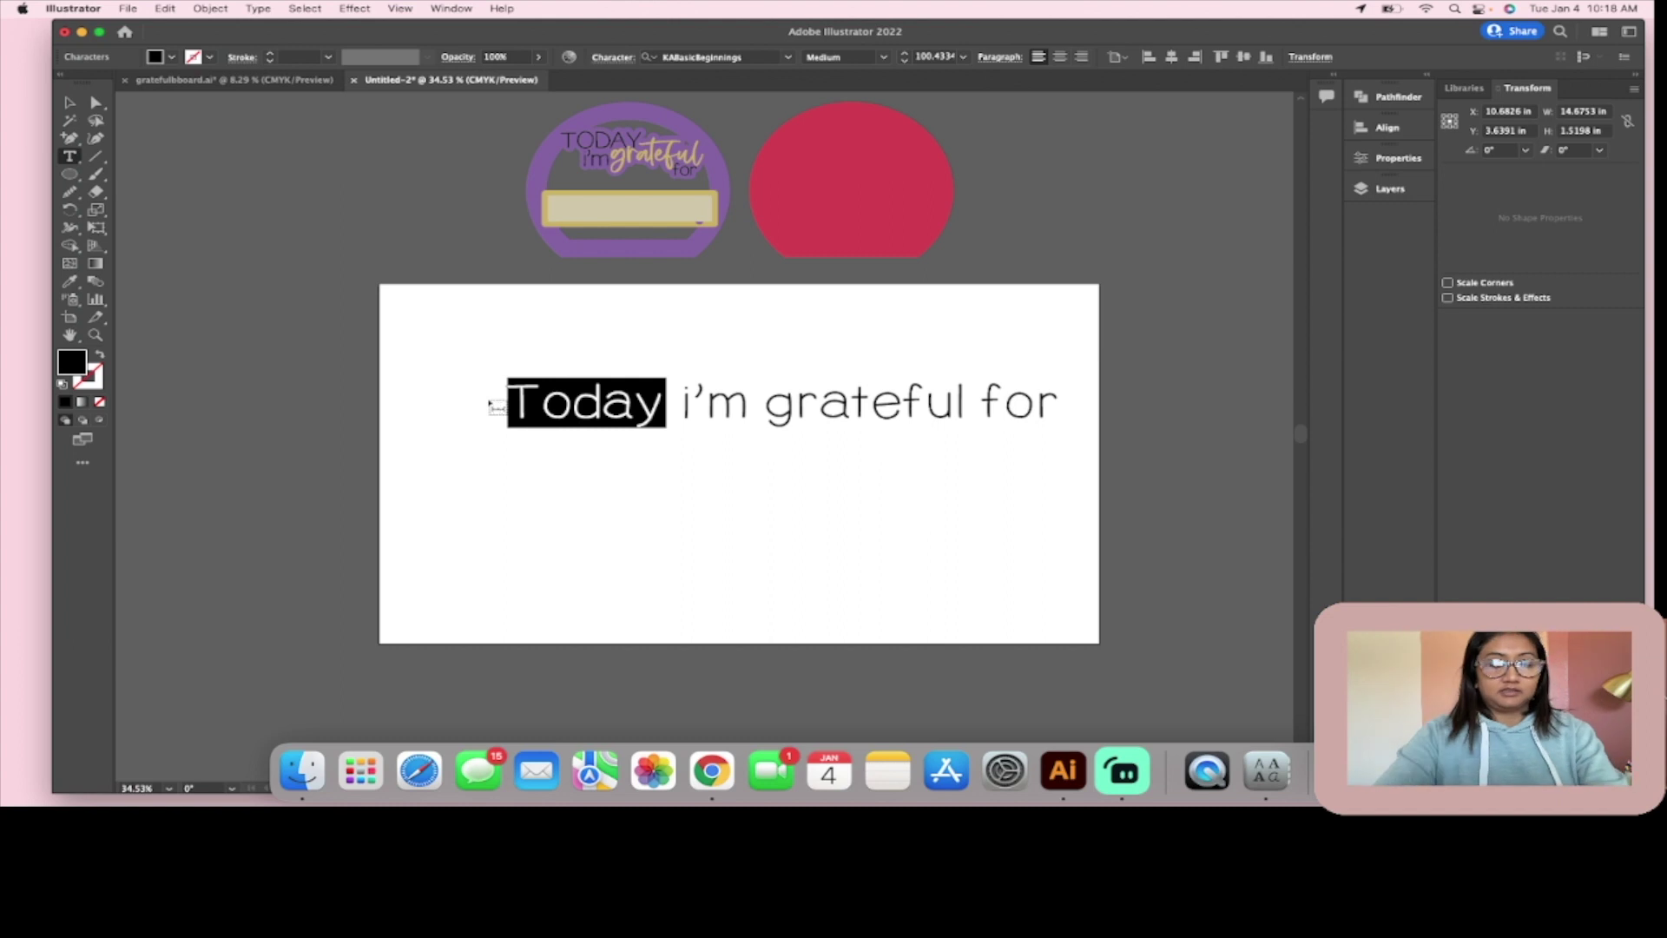
pyautogui.write('TODAY')
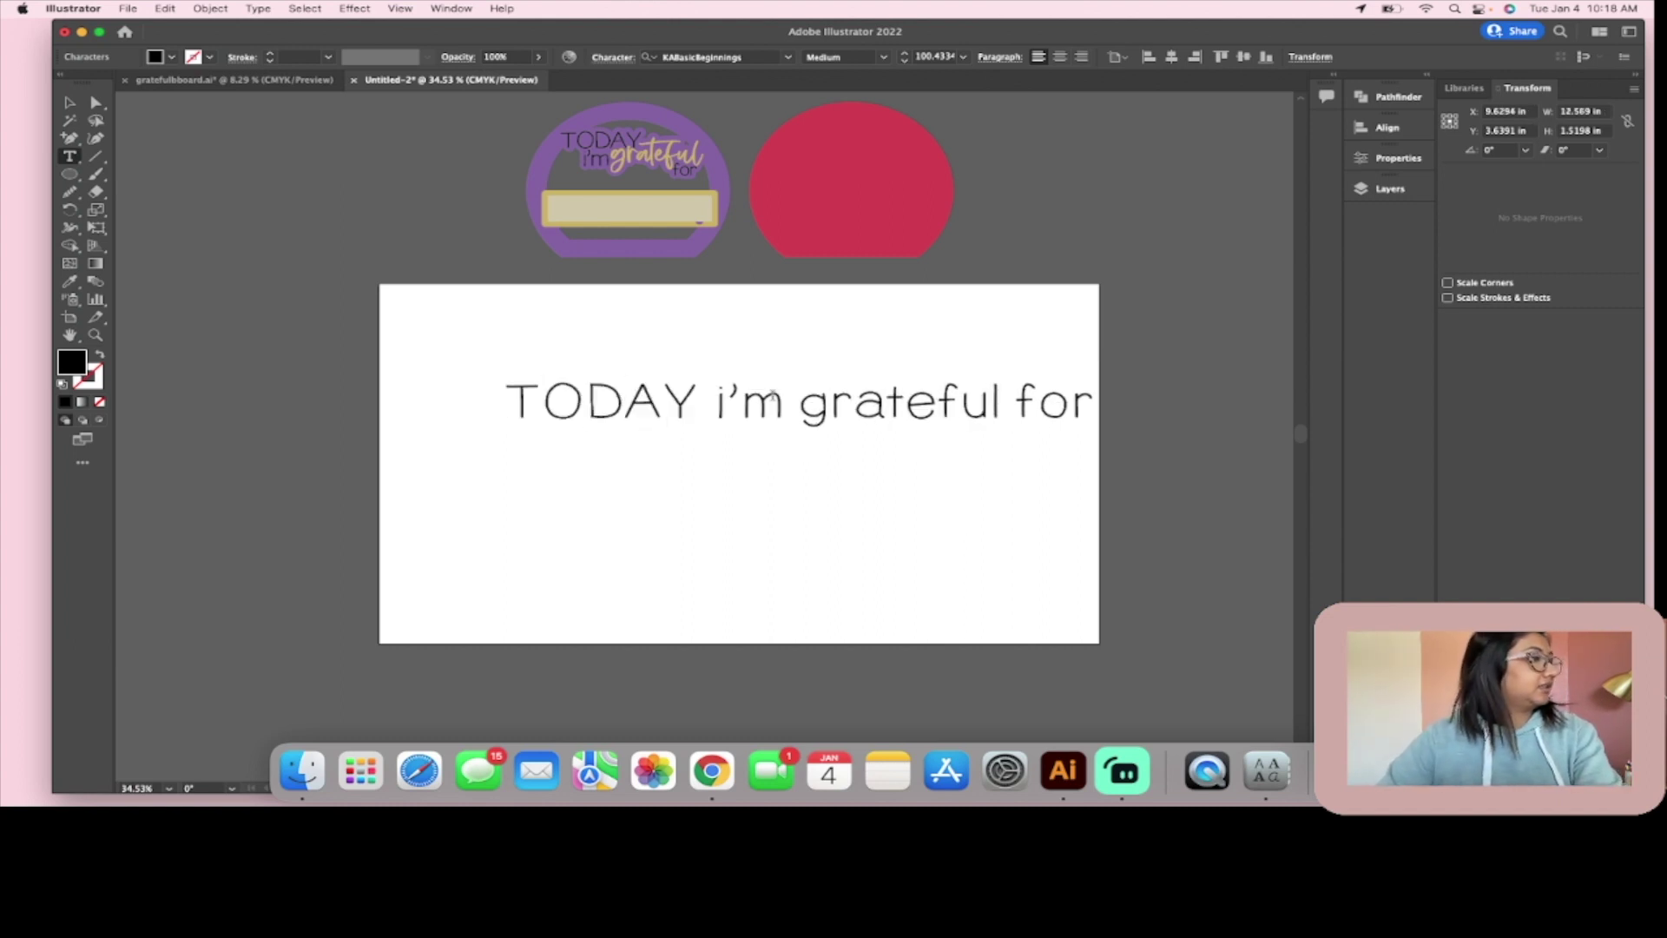
# Step: Set only the word "grateful" in the KAButtercup script font
pyautogui.moveTo(802, 401); pyautogui.dragTo(1003, 401)
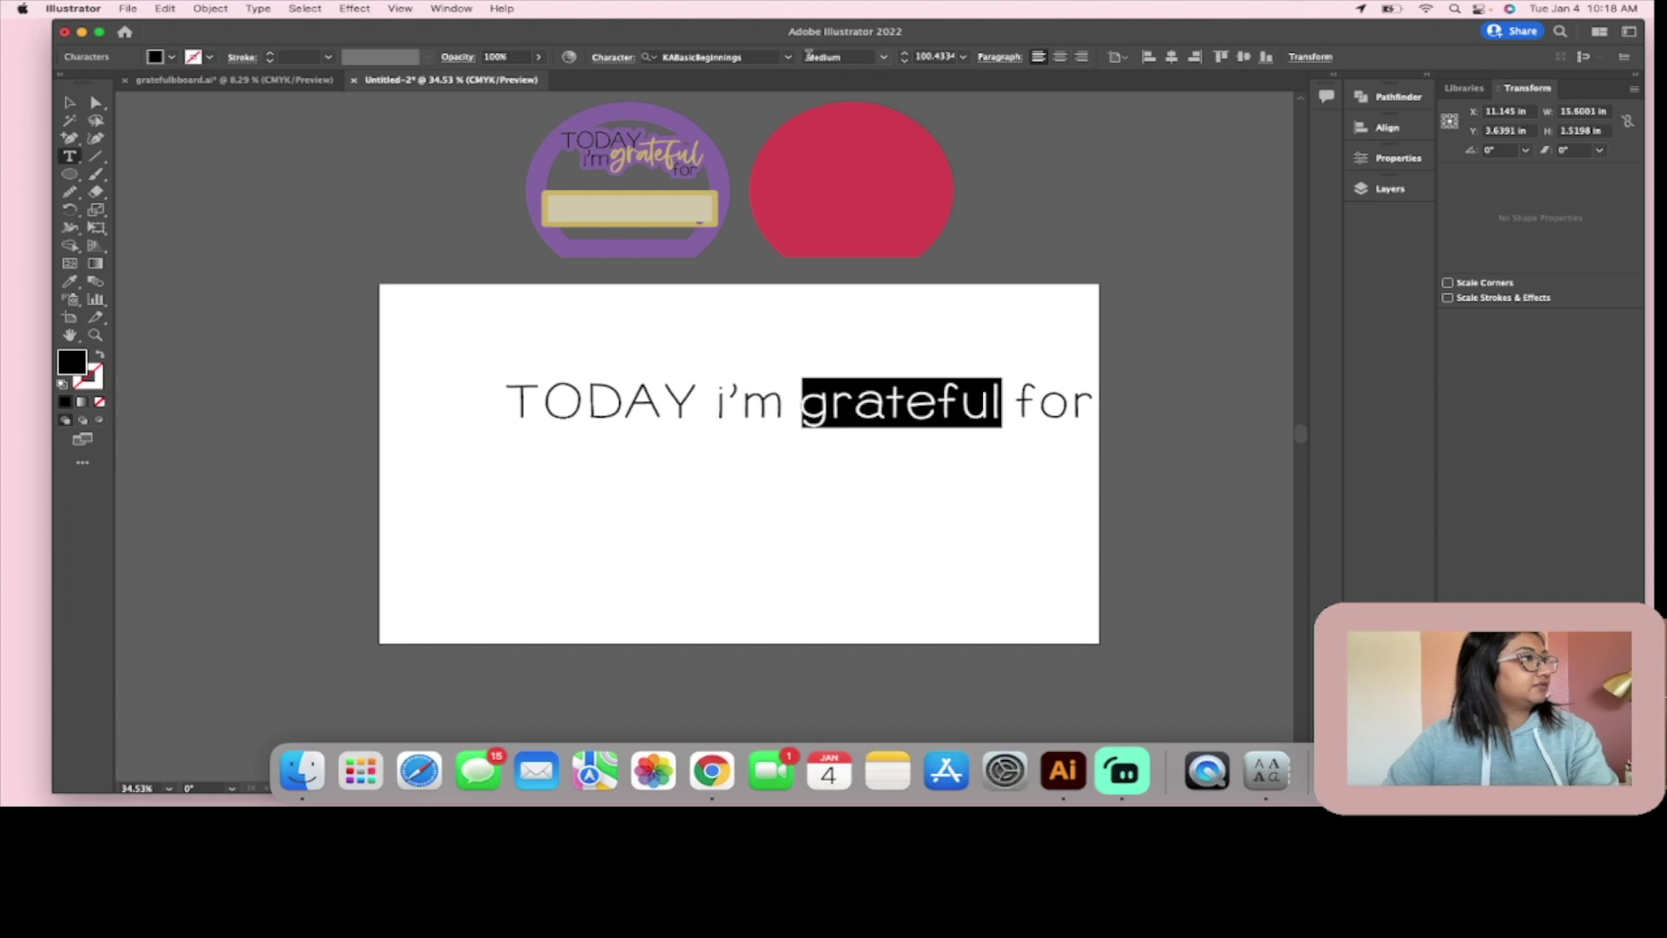
pyautogui.click(789, 57)
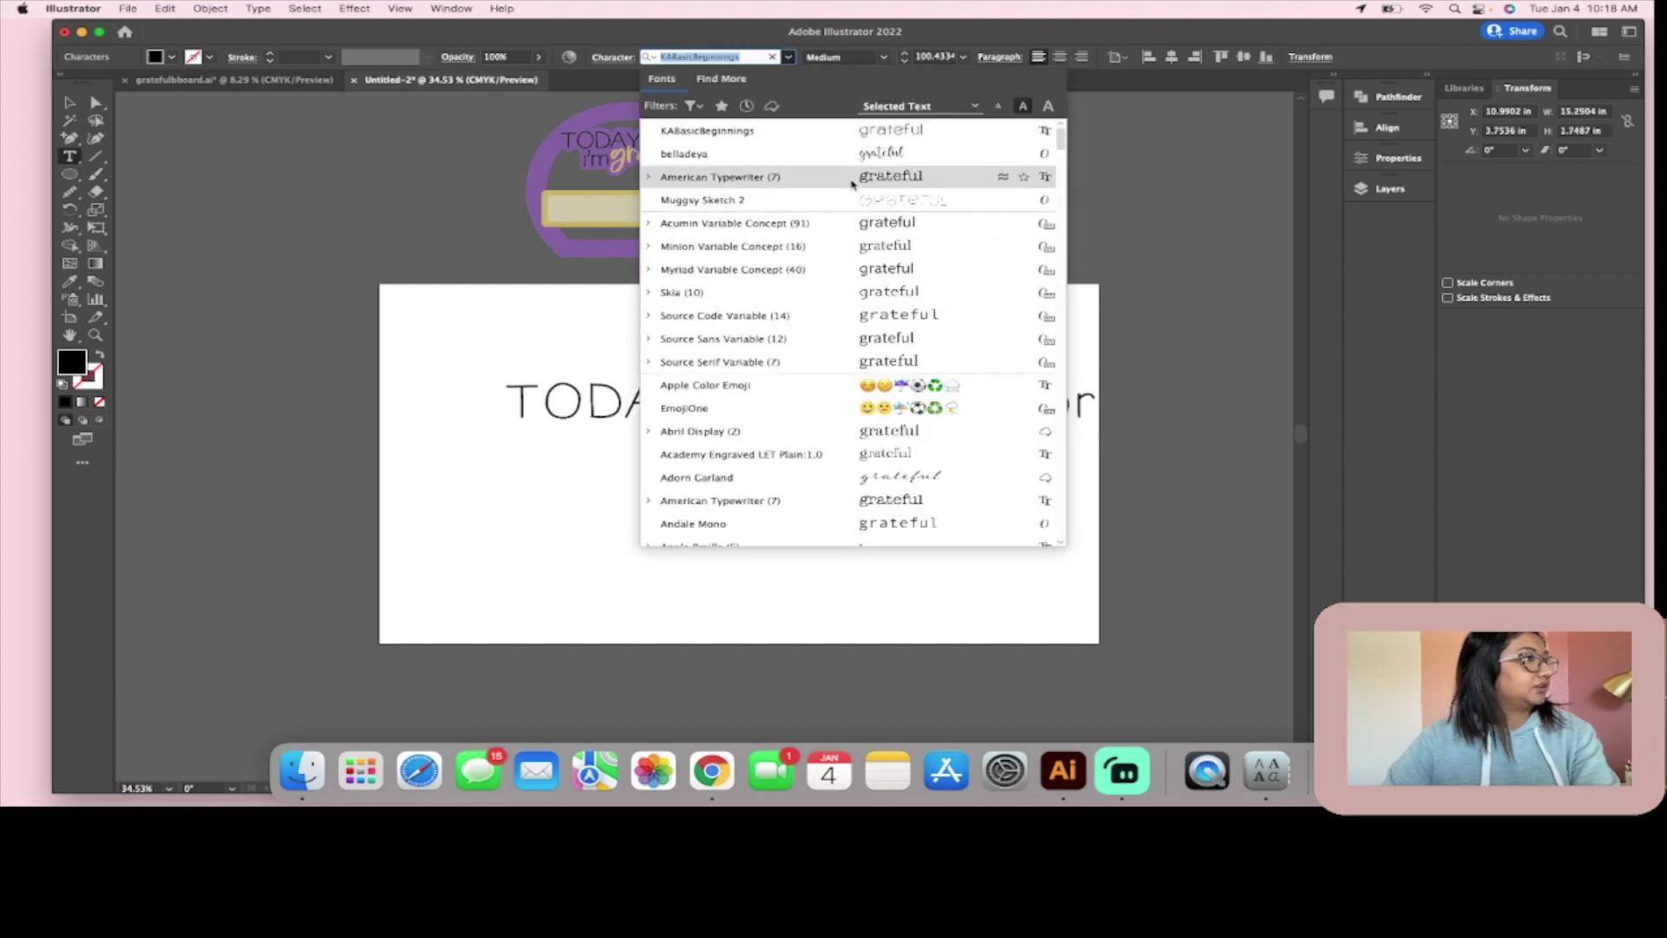
pyautogui.scroll(-1, 787, 130)
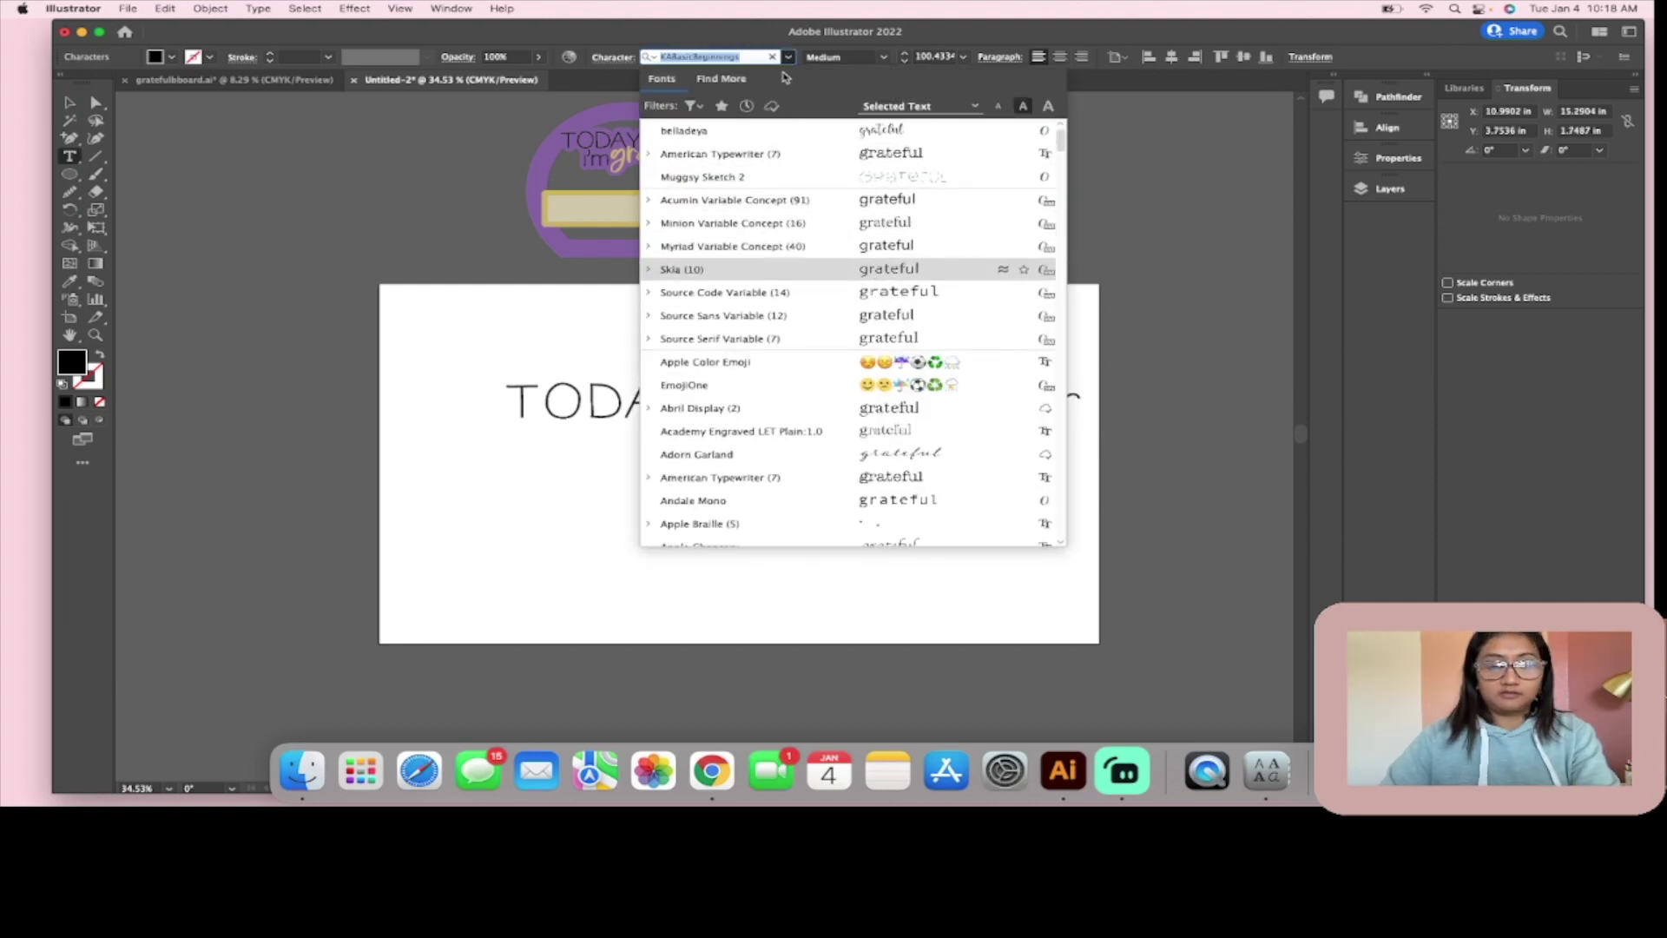
pyautogui.write('kab')
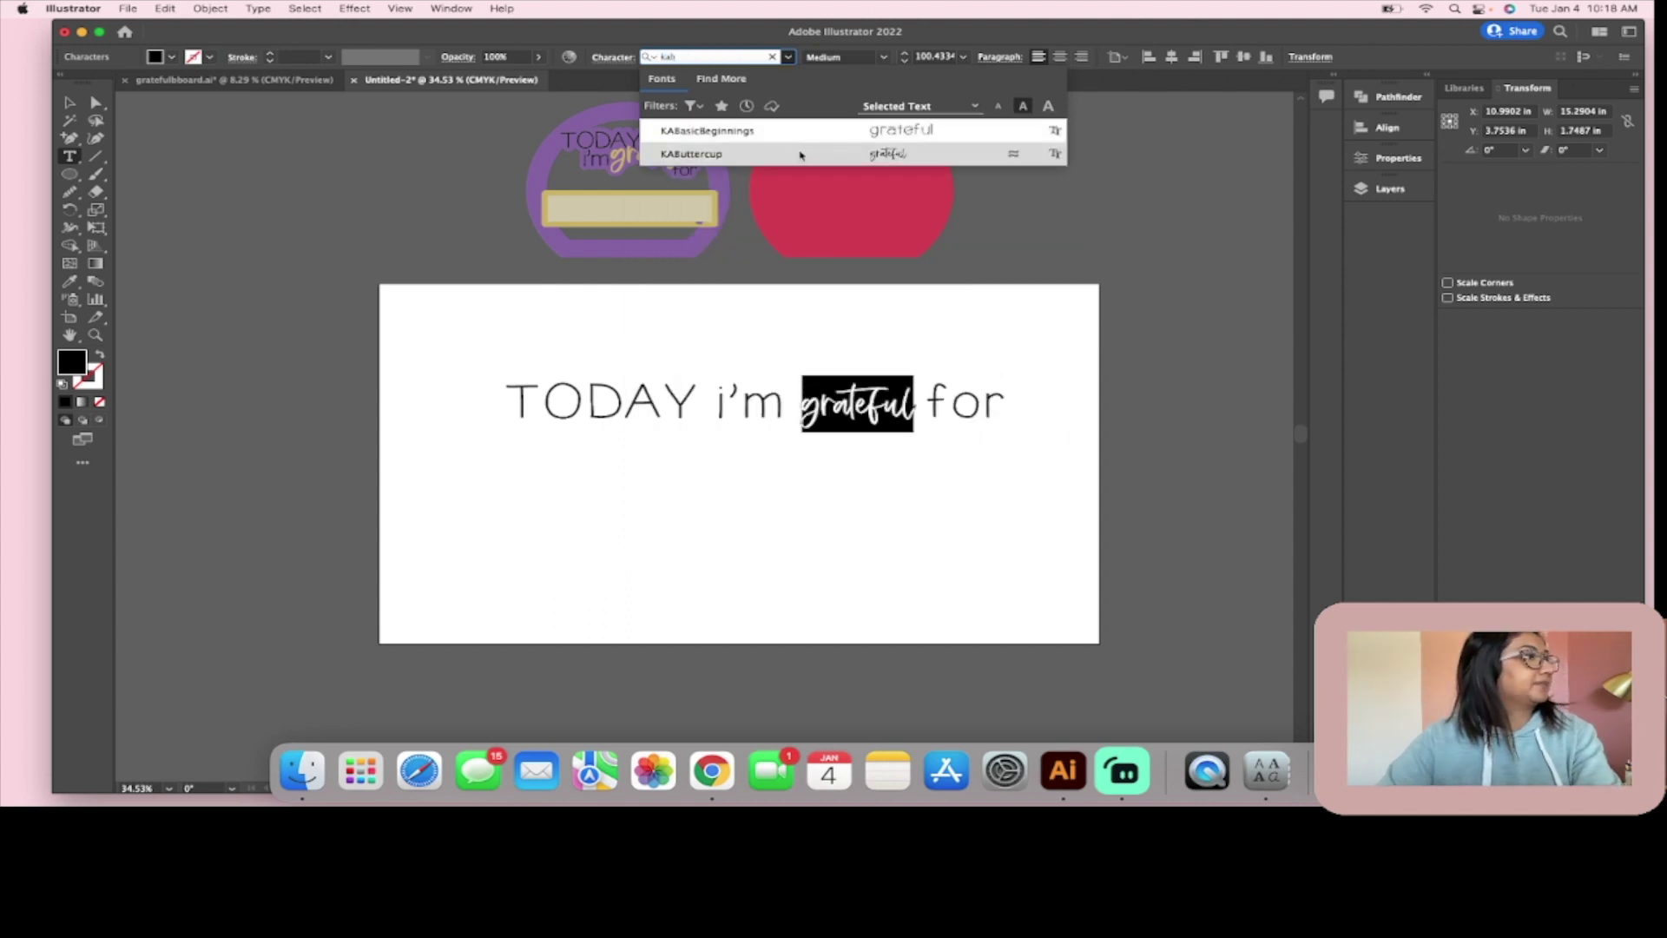
pyautogui.click(793, 154)
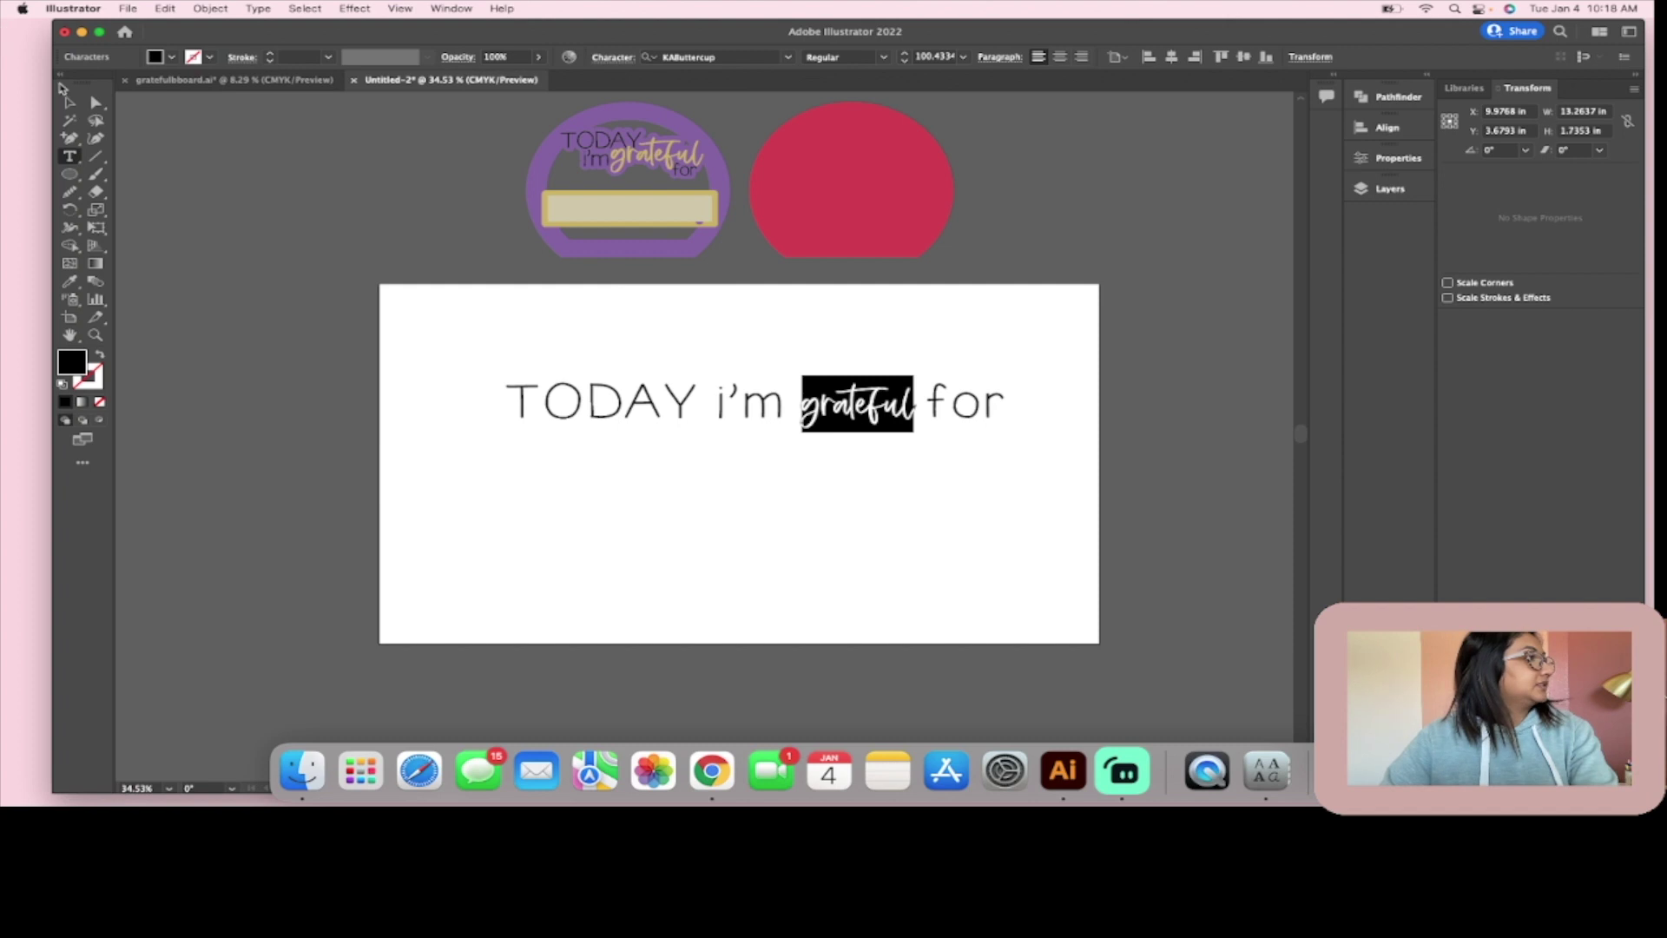
# Step: Shift the phrase slightly to the left on the artboard and convert the text to outlines
pyautogui.click(68, 102)
pyautogui.moveTo(820, 419); pyautogui.dragTo(799, 418)
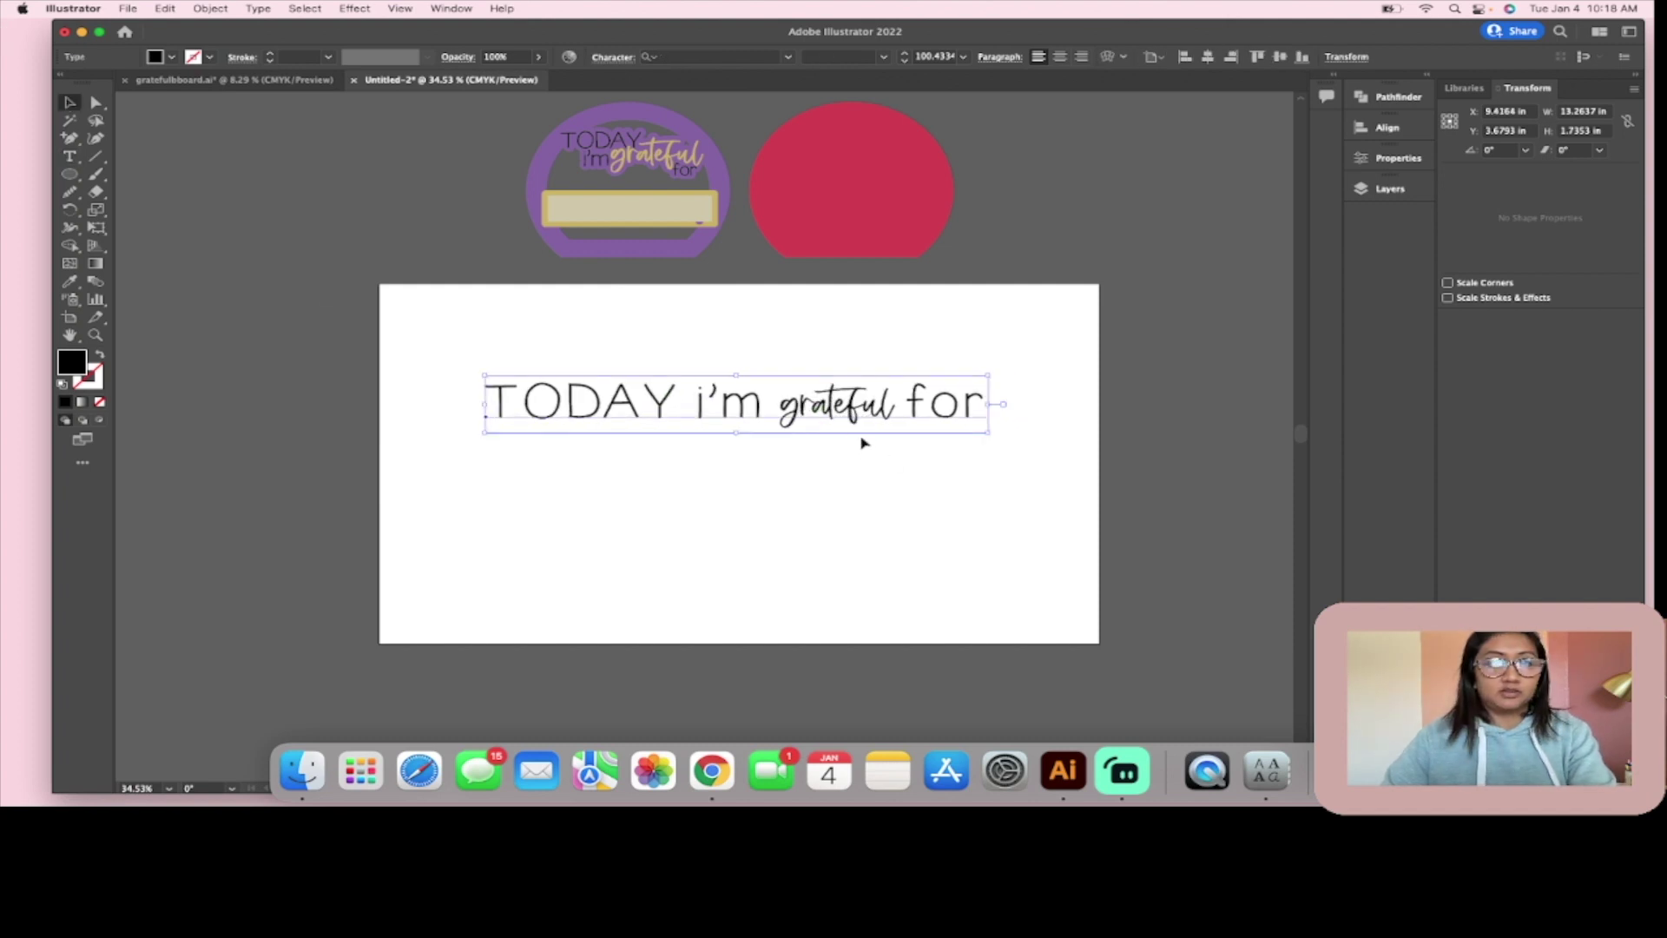
pyautogui.rightClick(731, 401)
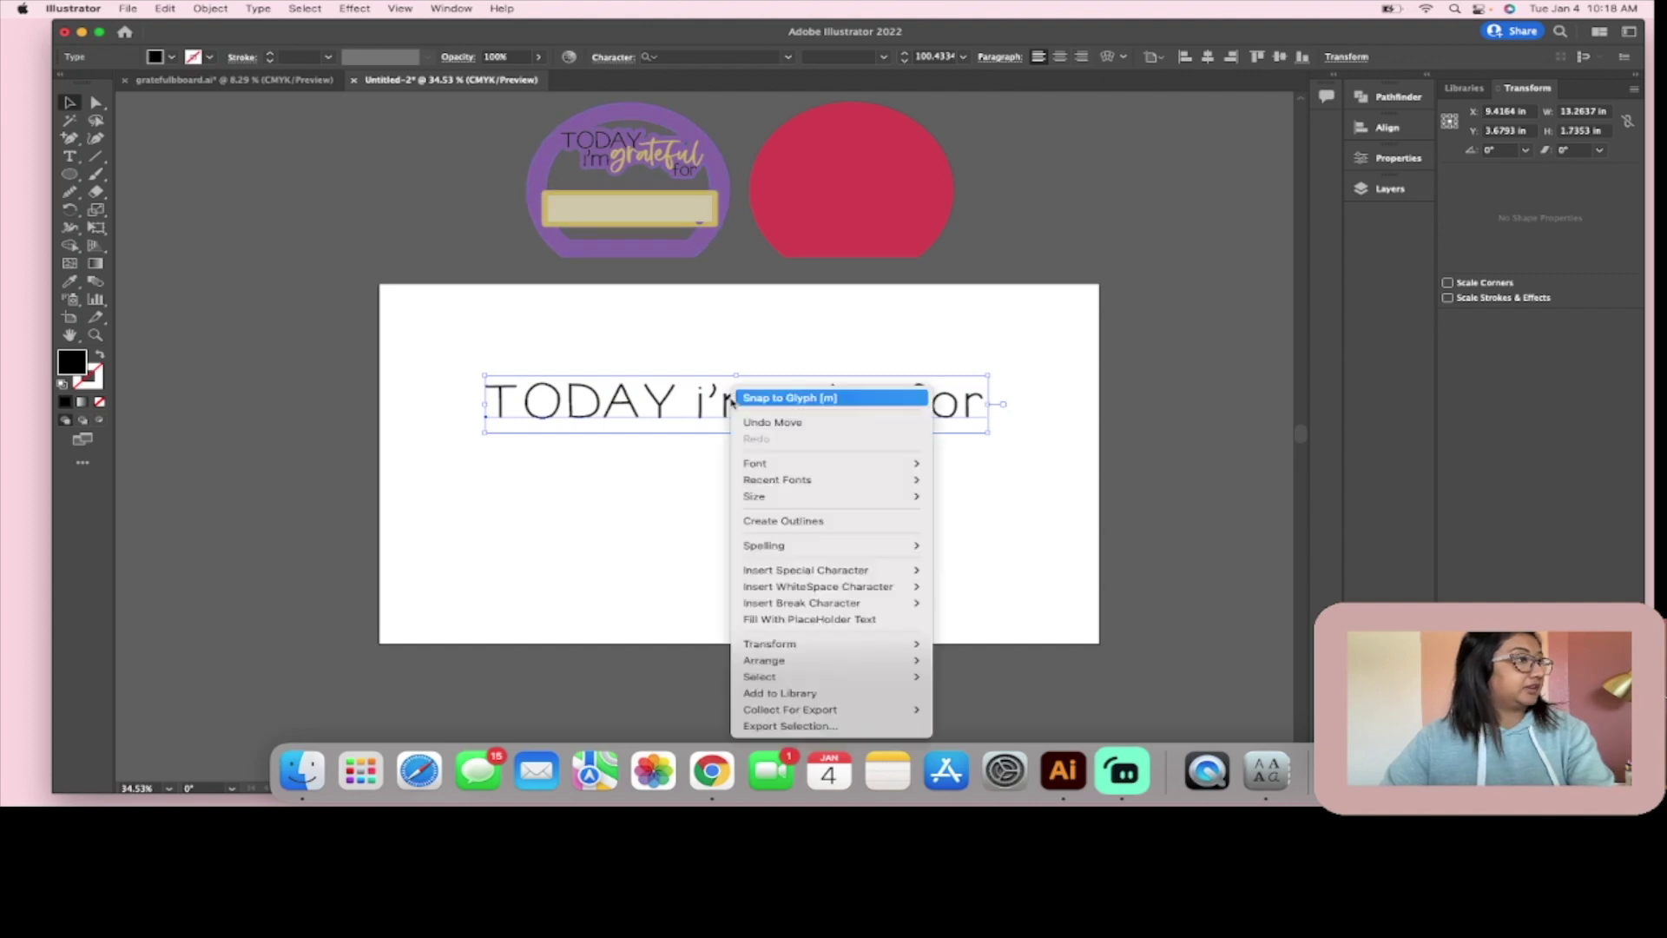
pyautogui.click(890, 520)
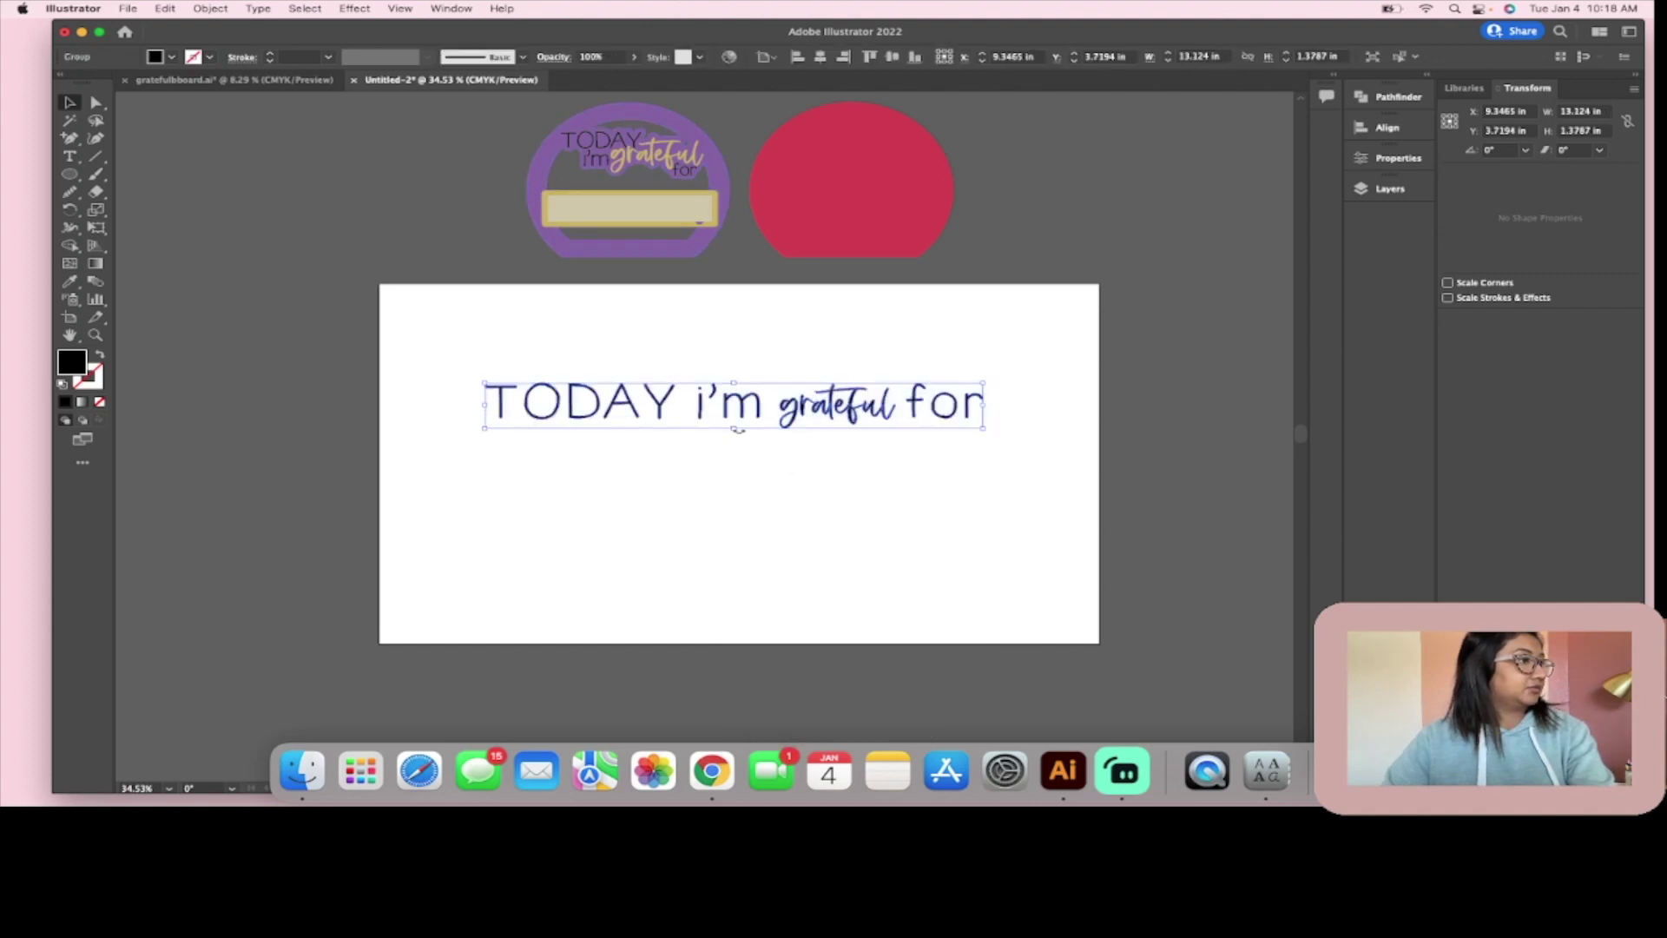
# Step: Ungroup the outlined phrase and select the word "grateful" on its own
pyautogui.click(795, 482)
pyautogui.click(833, 408)
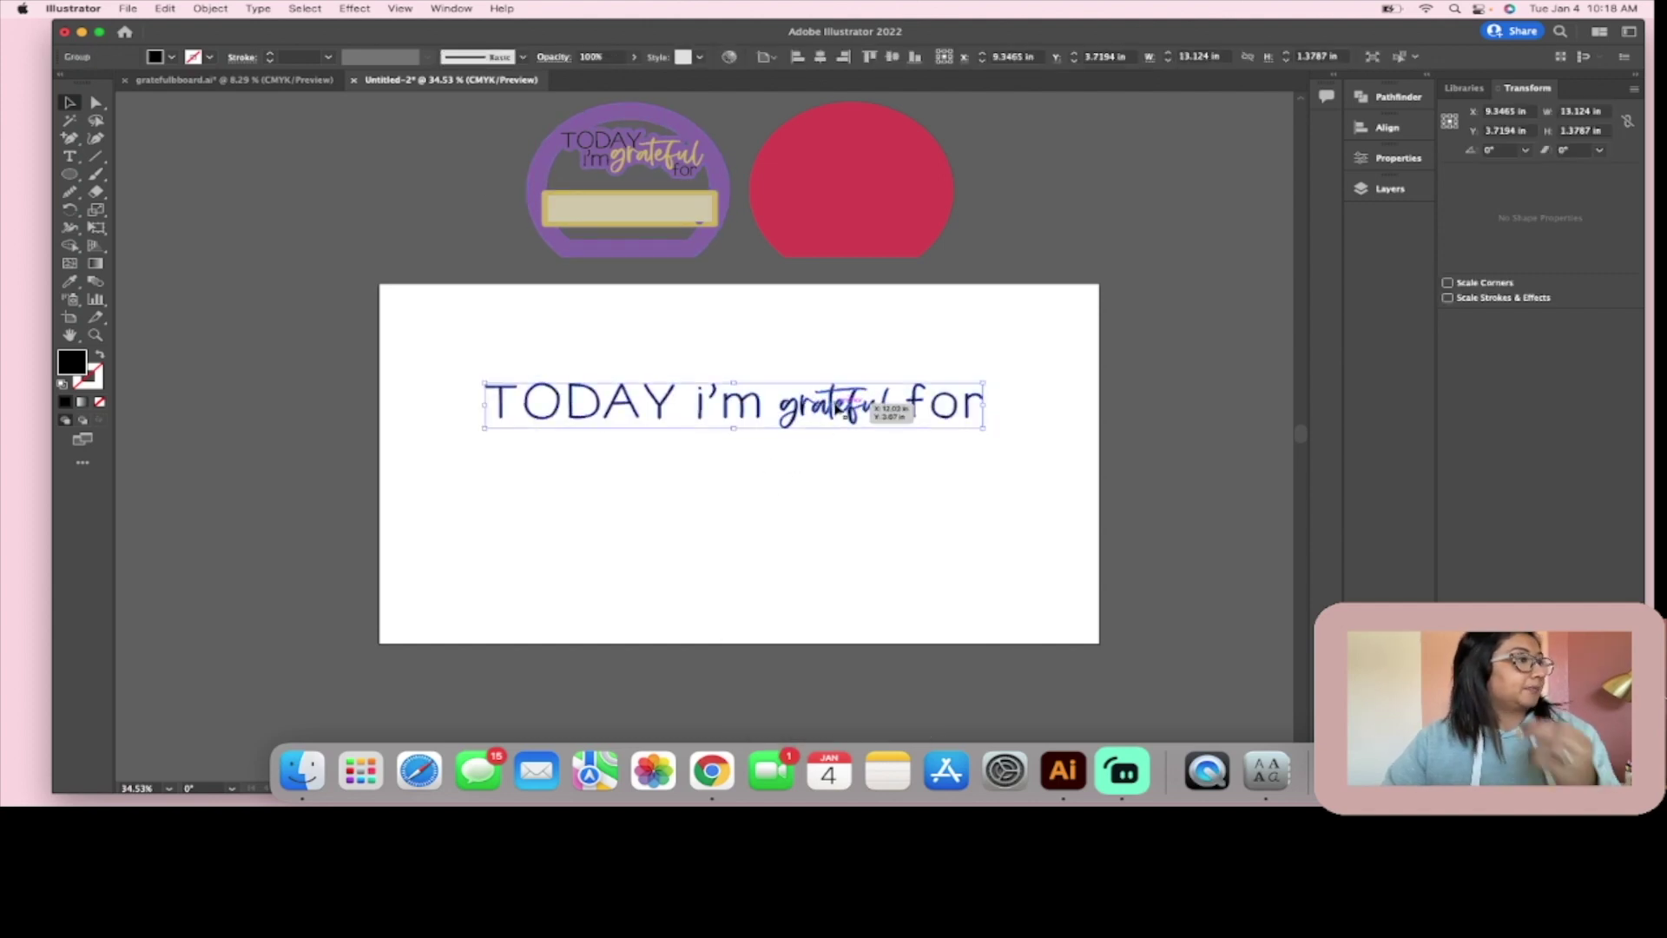
pyautogui.rightClick(831, 407)
pyautogui.click(866, 544)
pyautogui.click(855, 473)
pyautogui.click(885, 425)
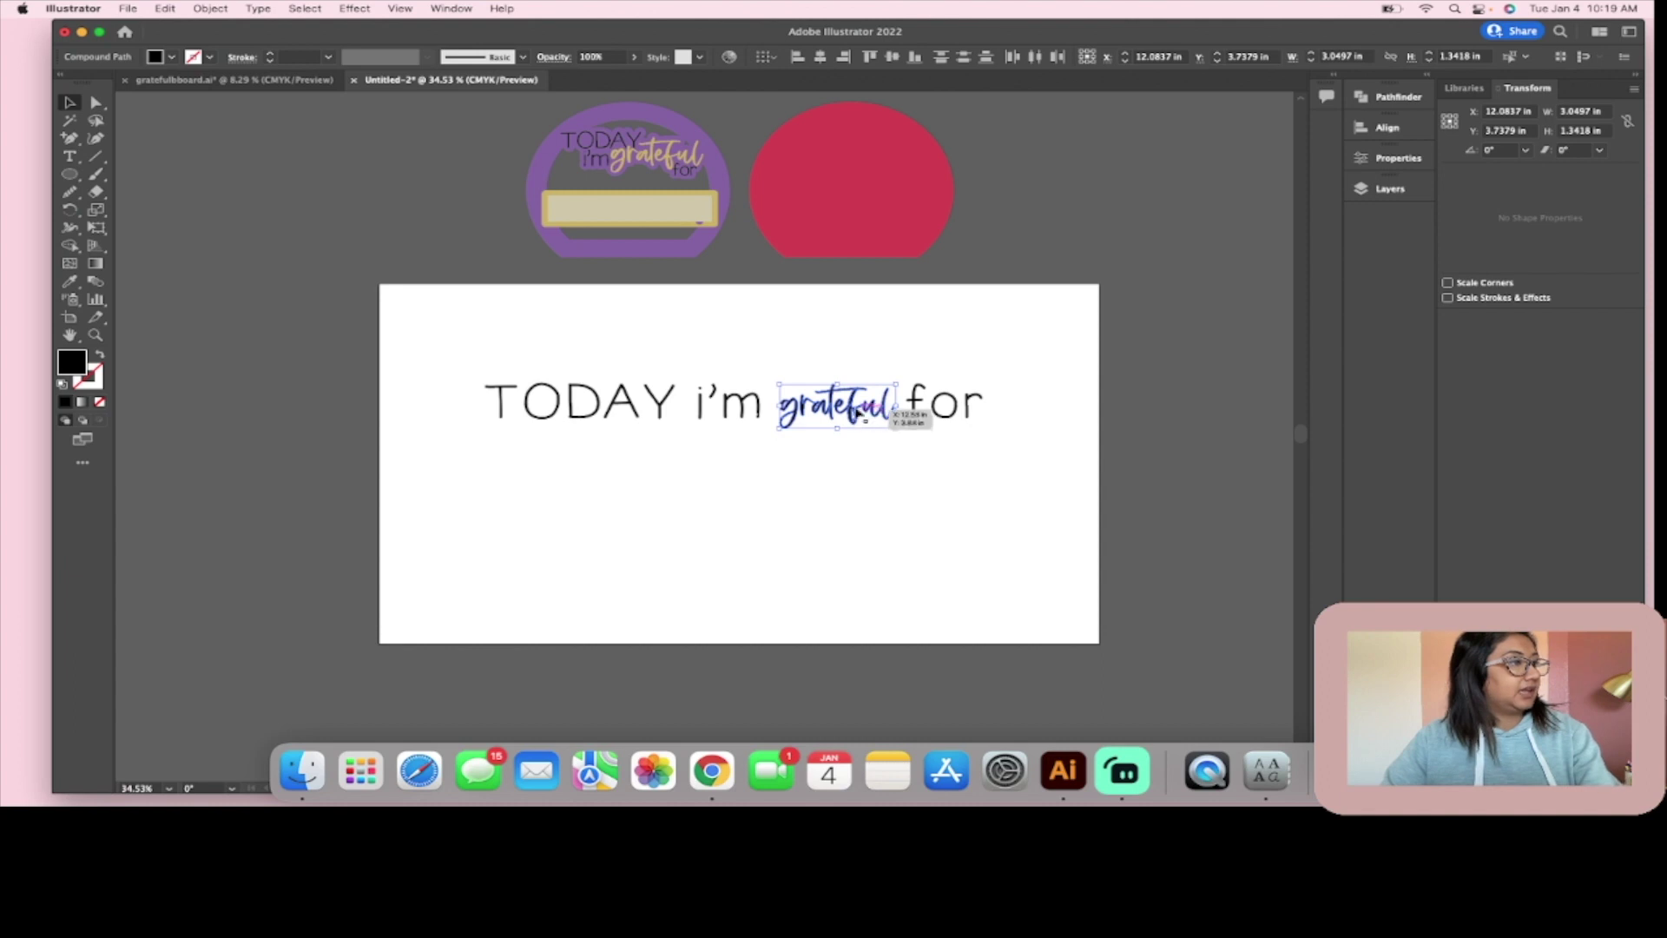
# Step: Unite the overlapping letters of "grateful" with Pathfinder and deselect the word
pyautogui.scroll(6, 856, 425)
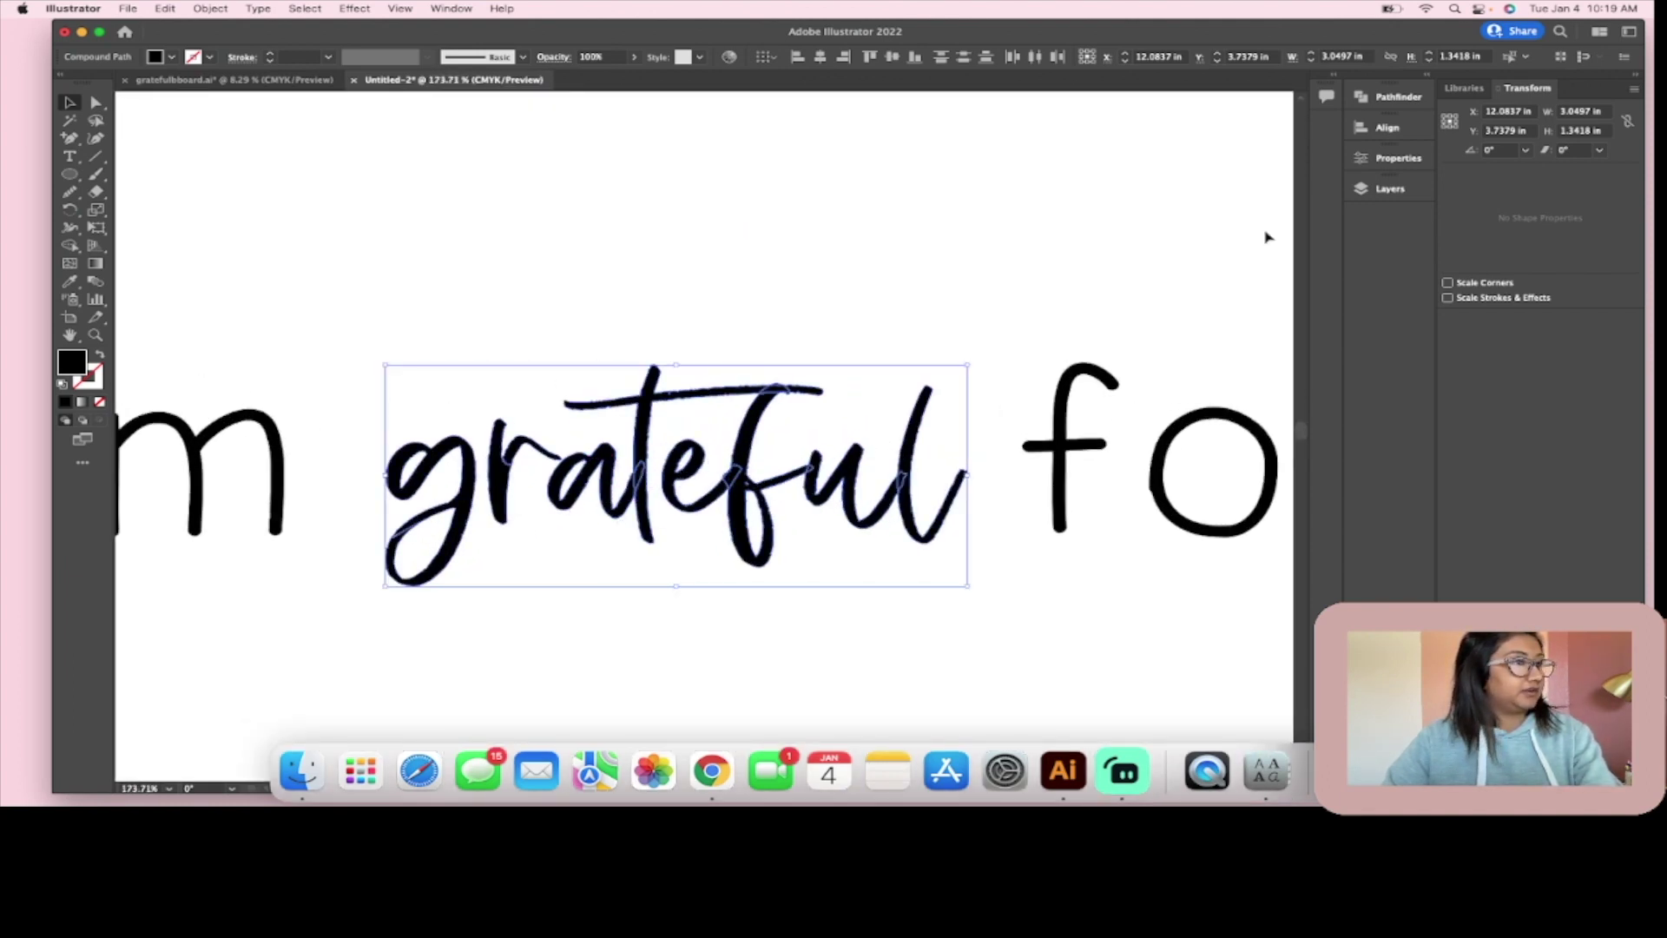
pyautogui.click(1389, 158)
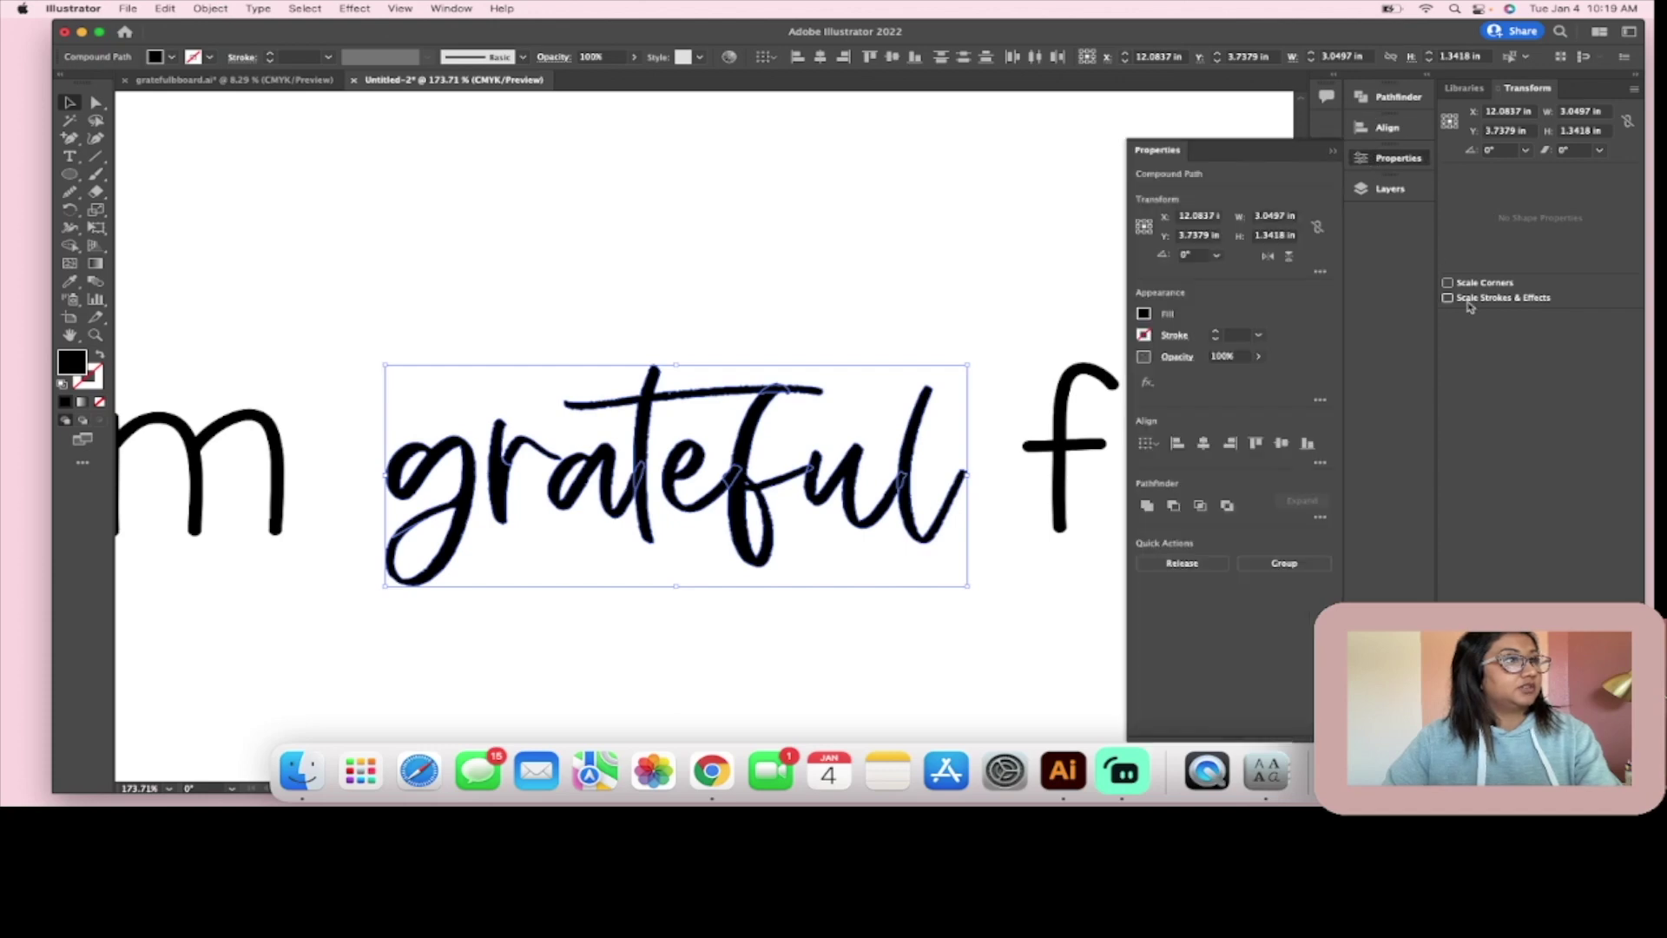
pyautogui.click(1149, 506)
pyautogui.click(986, 651)
pyautogui.scroll(-5, 985, 651)
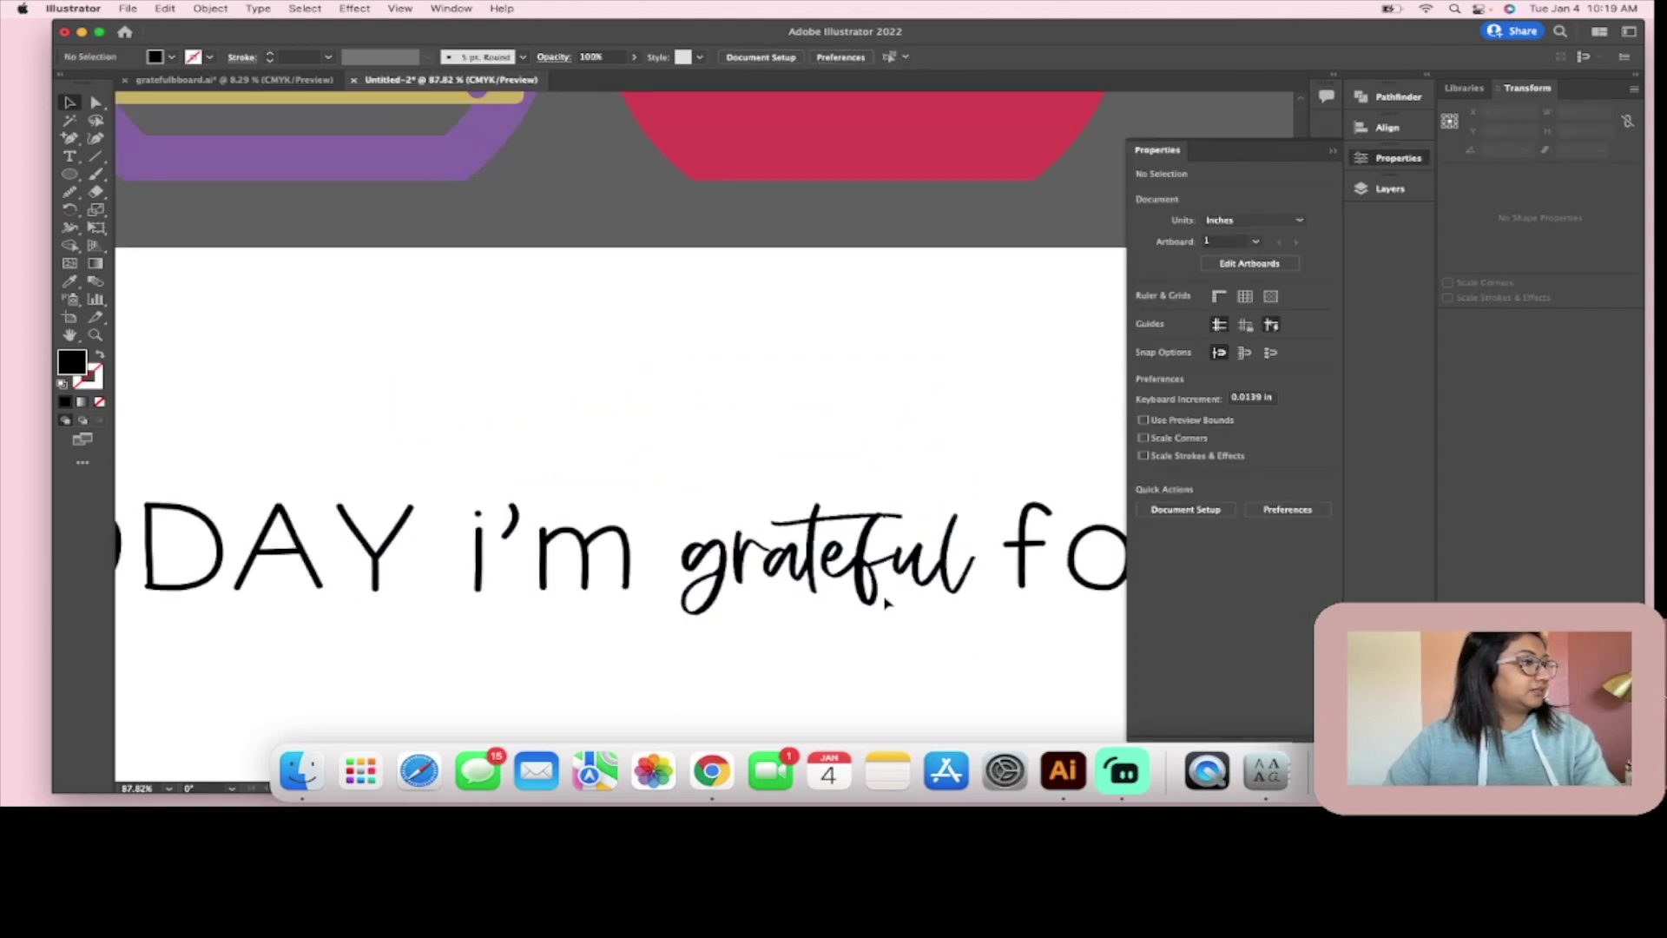
# Step: Move "i'm" beneath "TODAY" and scale it down
pyautogui.scroll(-4, 886, 602)
pyautogui.scroll(1, 708, 581)
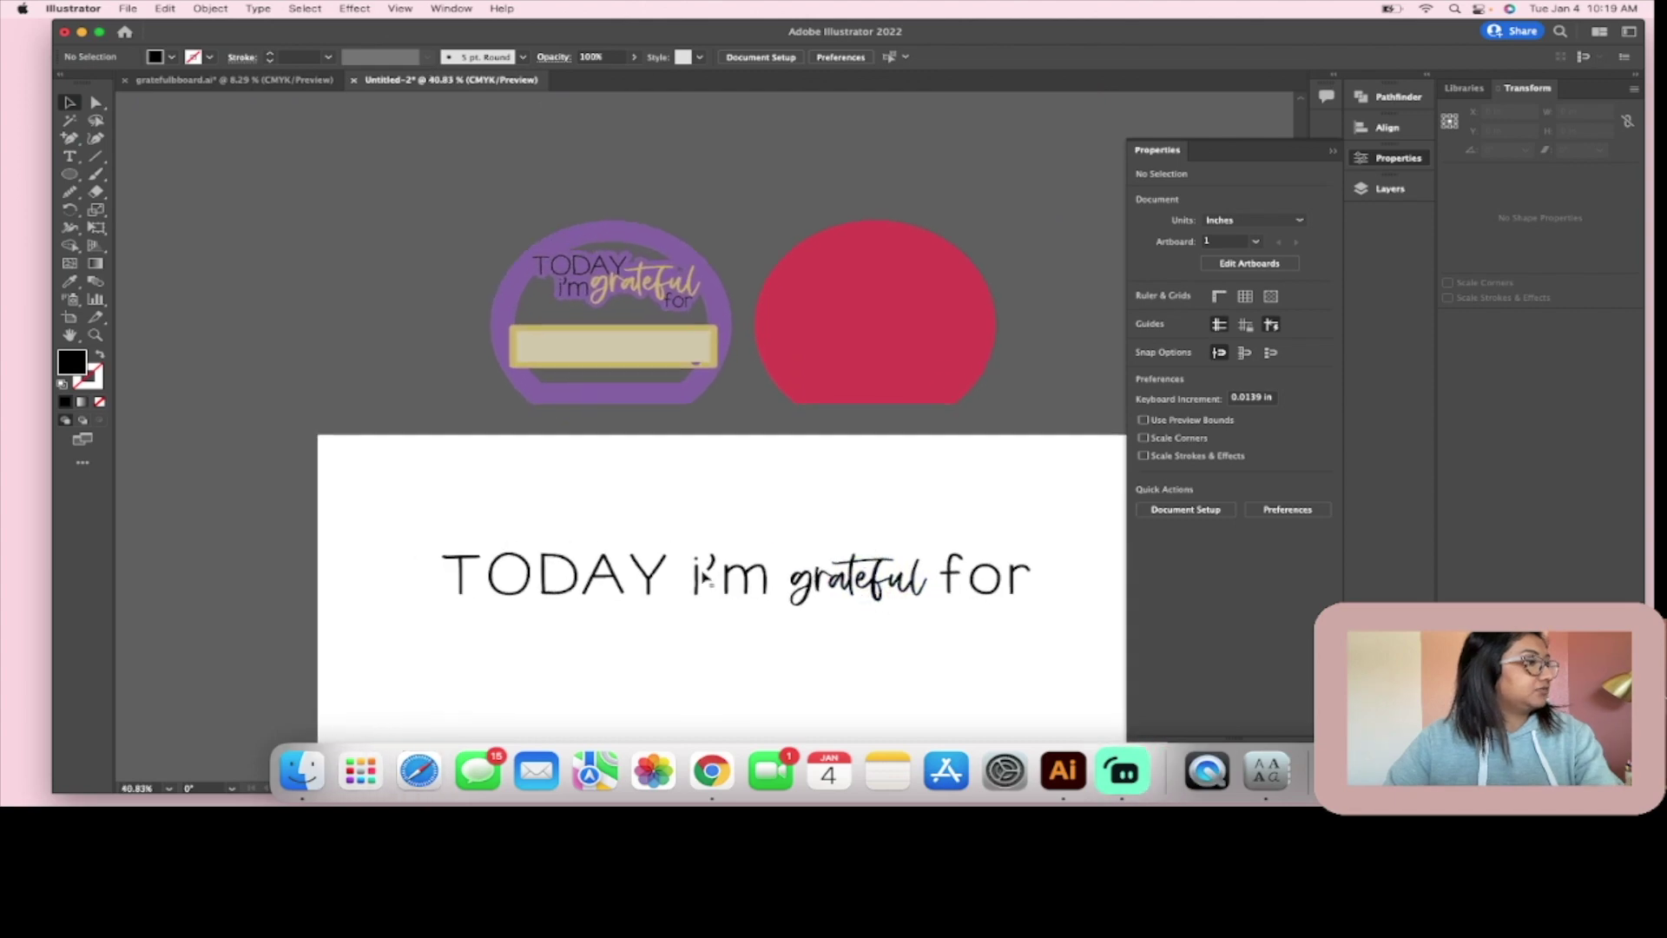
pyautogui.click(760, 597)
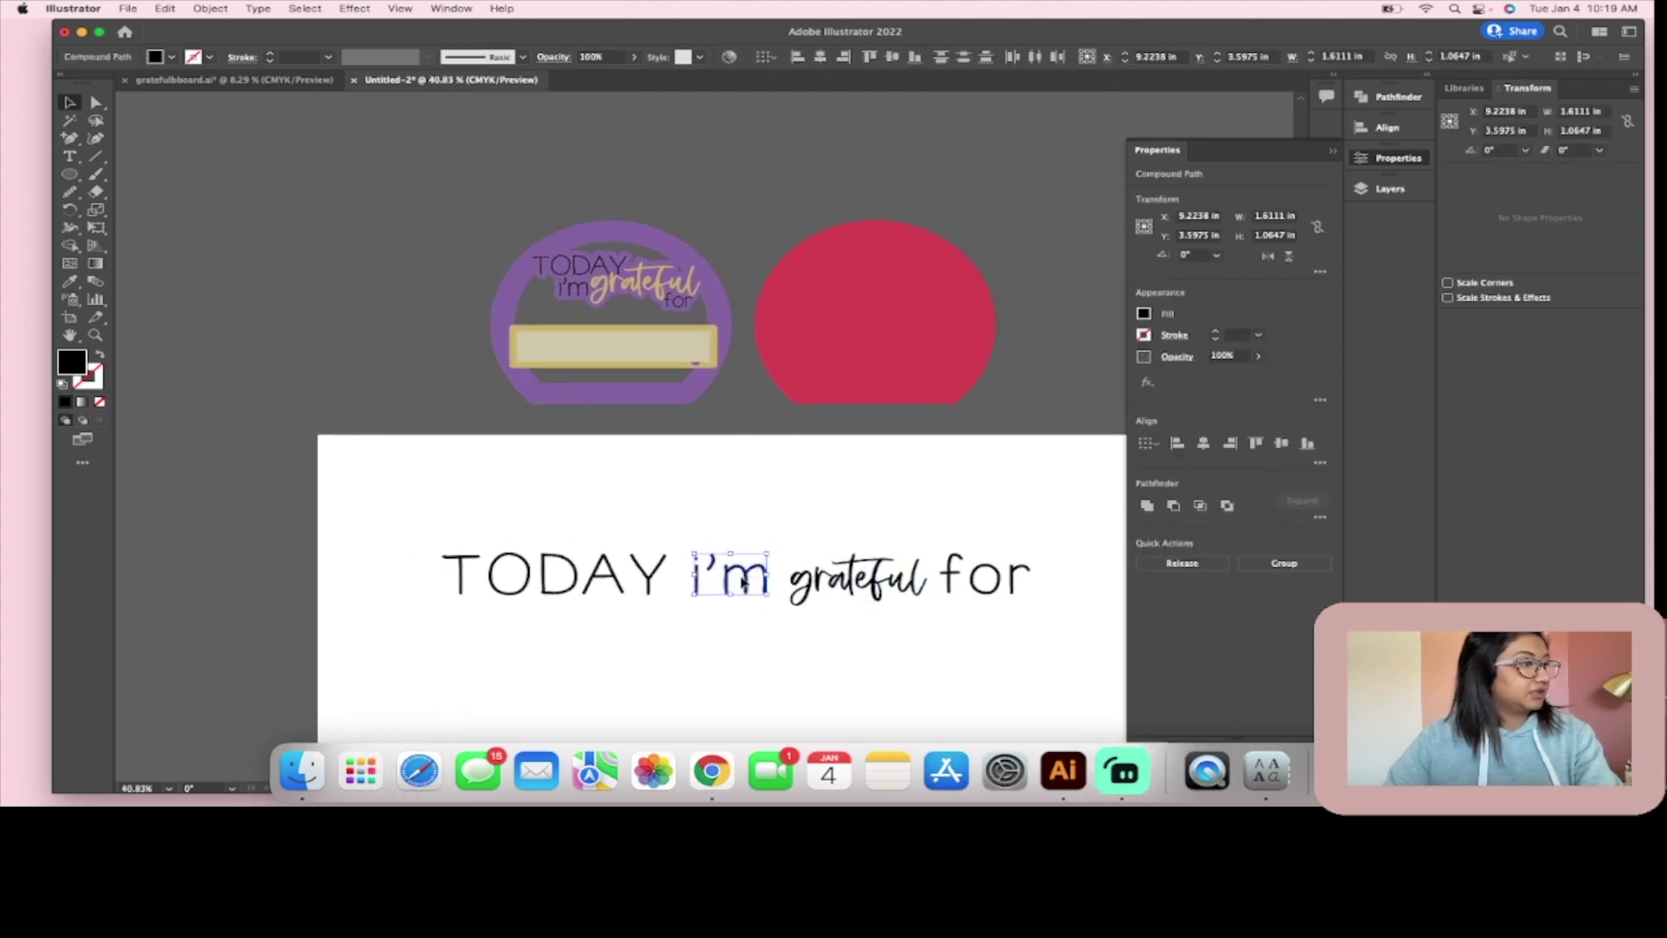
pyautogui.scroll(1, 747, 587)
pyautogui.scroll(-1, 746, 587)
pyautogui.moveTo(744, 579); pyautogui.dragTo(542, 595)
# Step: Place "grateful" beside "i'm" enlarged to about 4.2 in wide, and set a smaller "for" beneath its end
pyautogui.click(884, 560)
pyautogui.moveTo(884, 560); pyautogui.dragTo(694, 618)
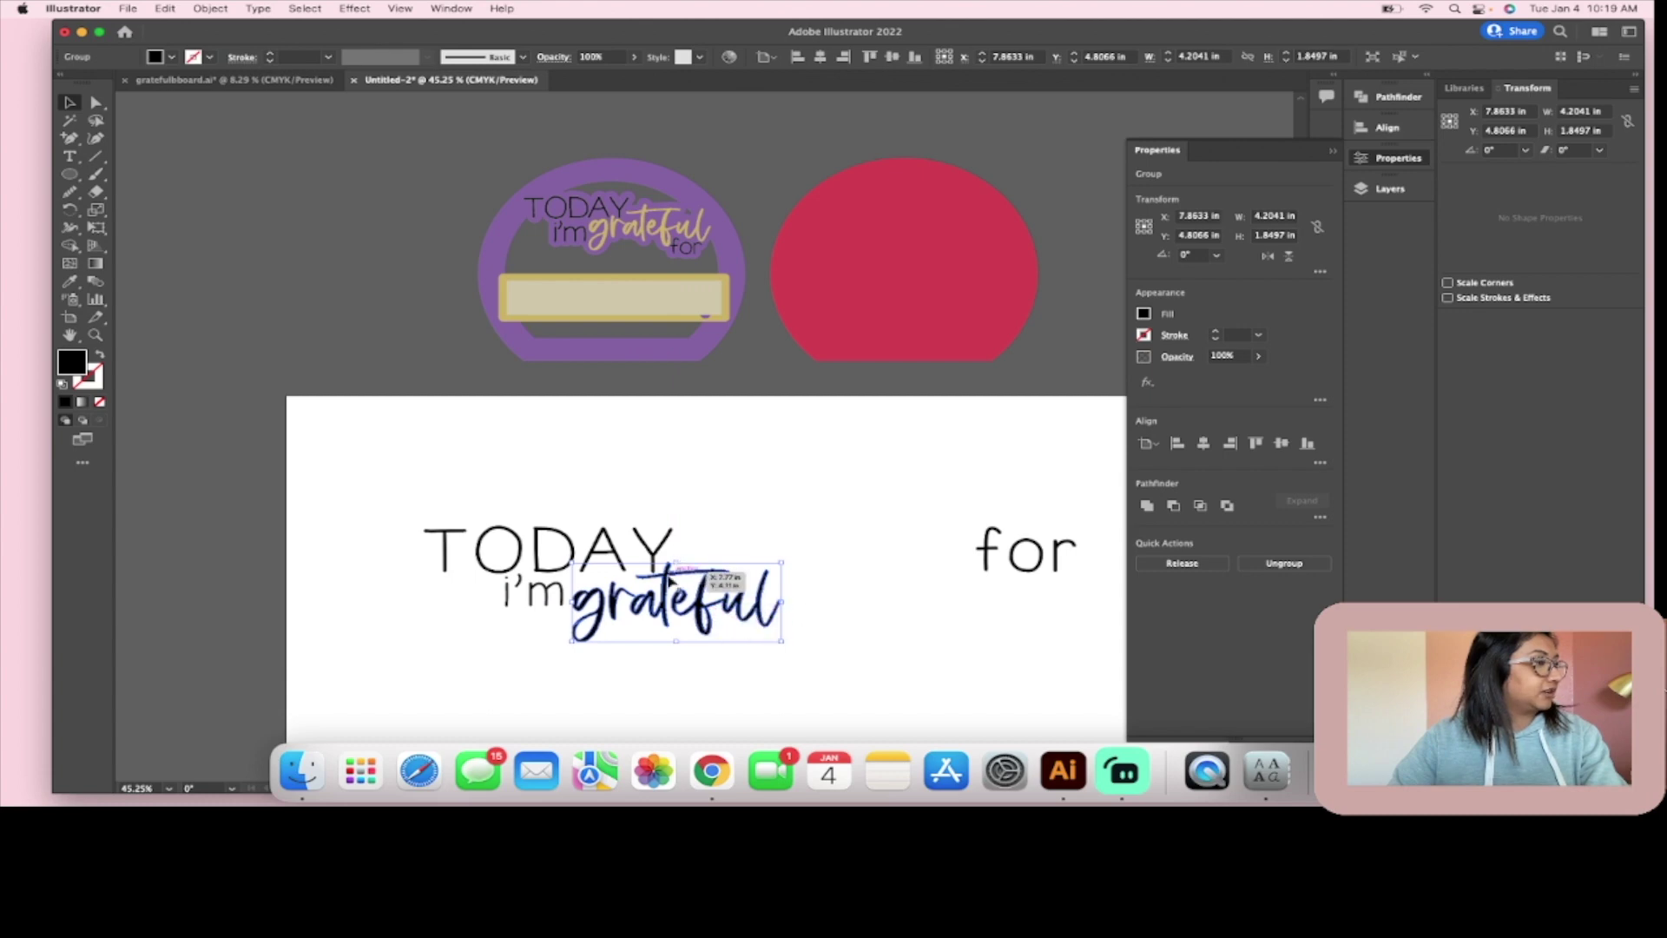
pyautogui.click(1024, 551)
pyautogui.moveTo(1059, 563); pyautogui.dragTo(754, 644)
pyautogui.click(845, 633)
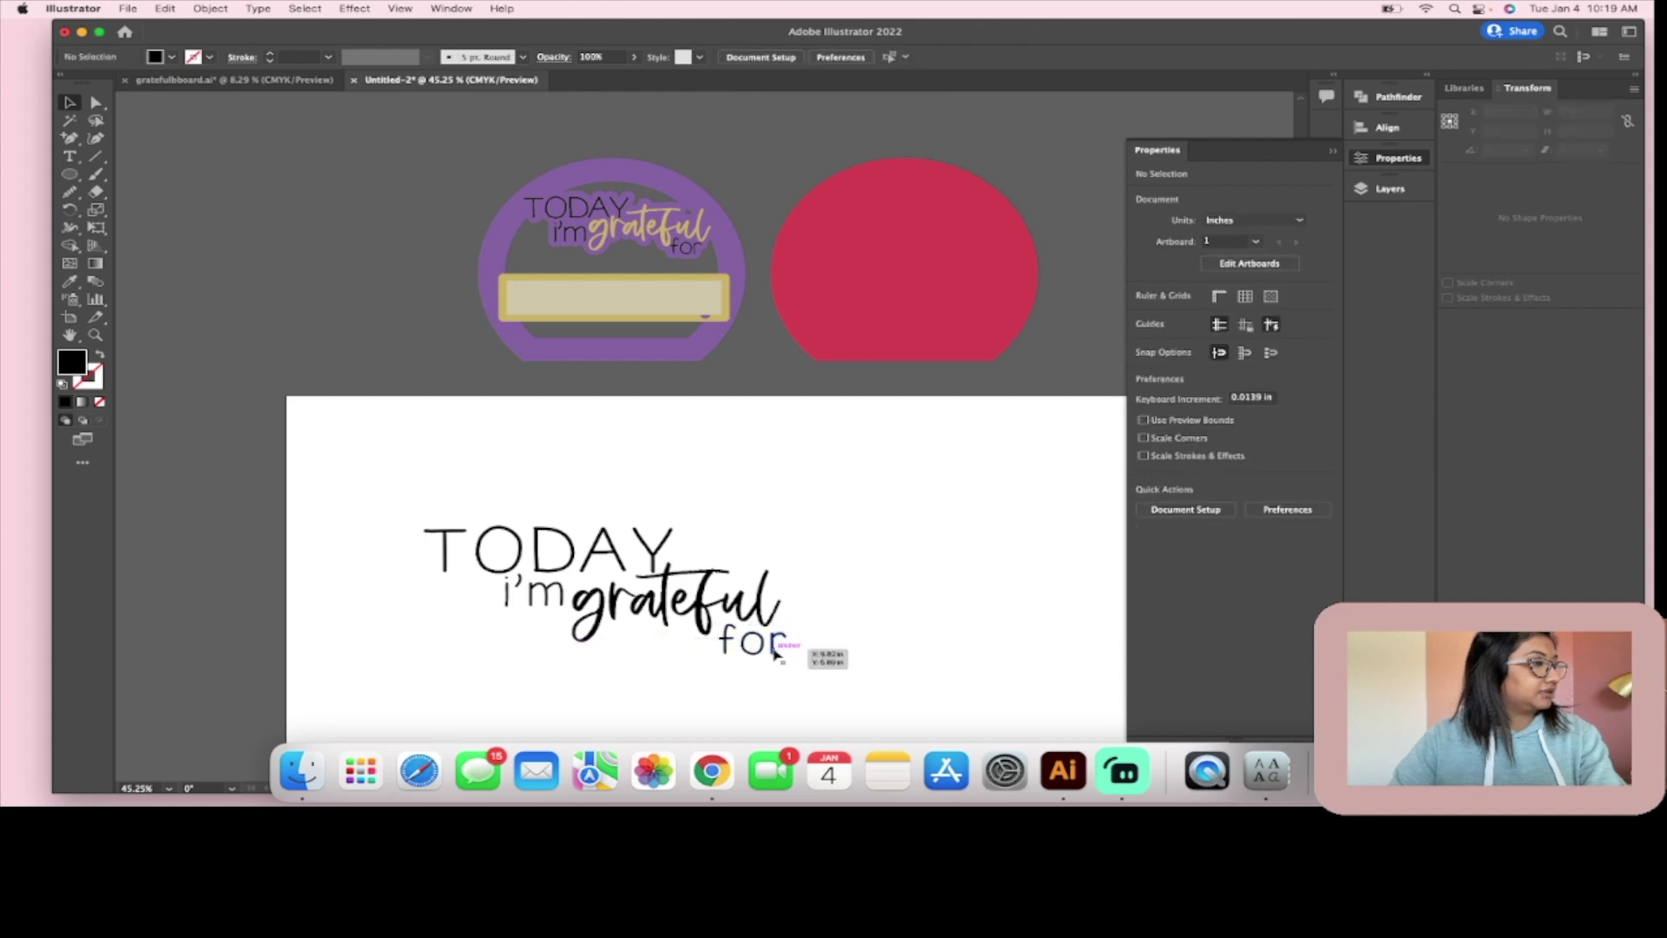
# Step: Tighten the spacing between the letters of "for"
pyautogui.scroll(2, 812, 646)
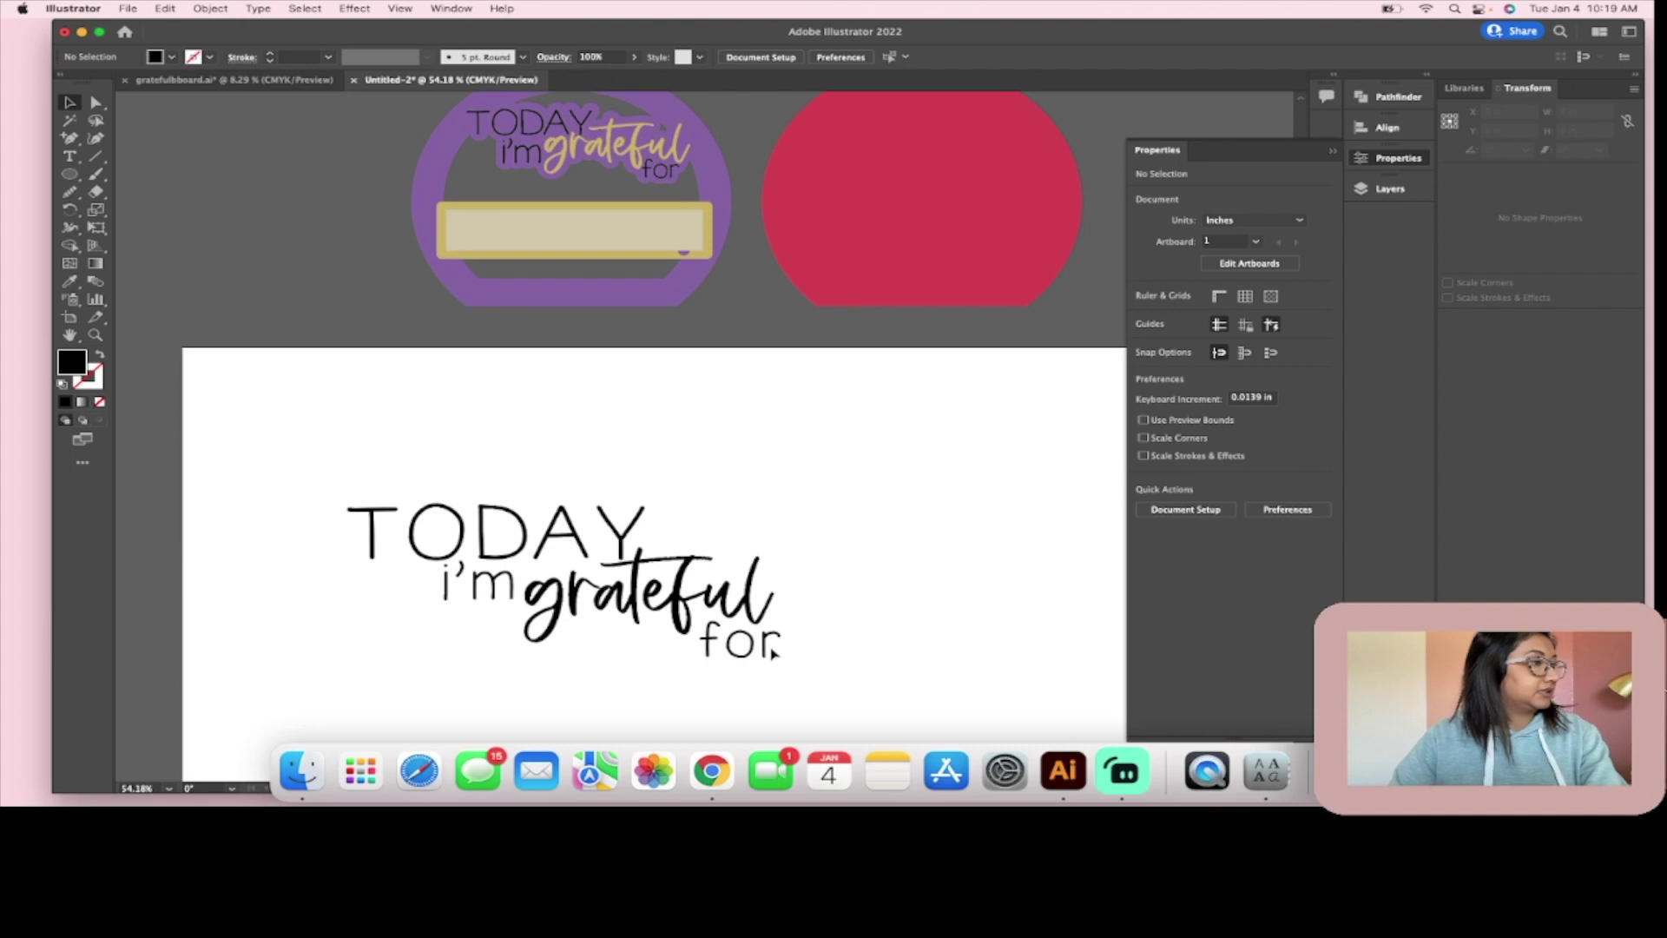
pyautogui.click(773, 650)
pyautogui.click(825, 639)
pyautogui.scroll(3, 807, 639)
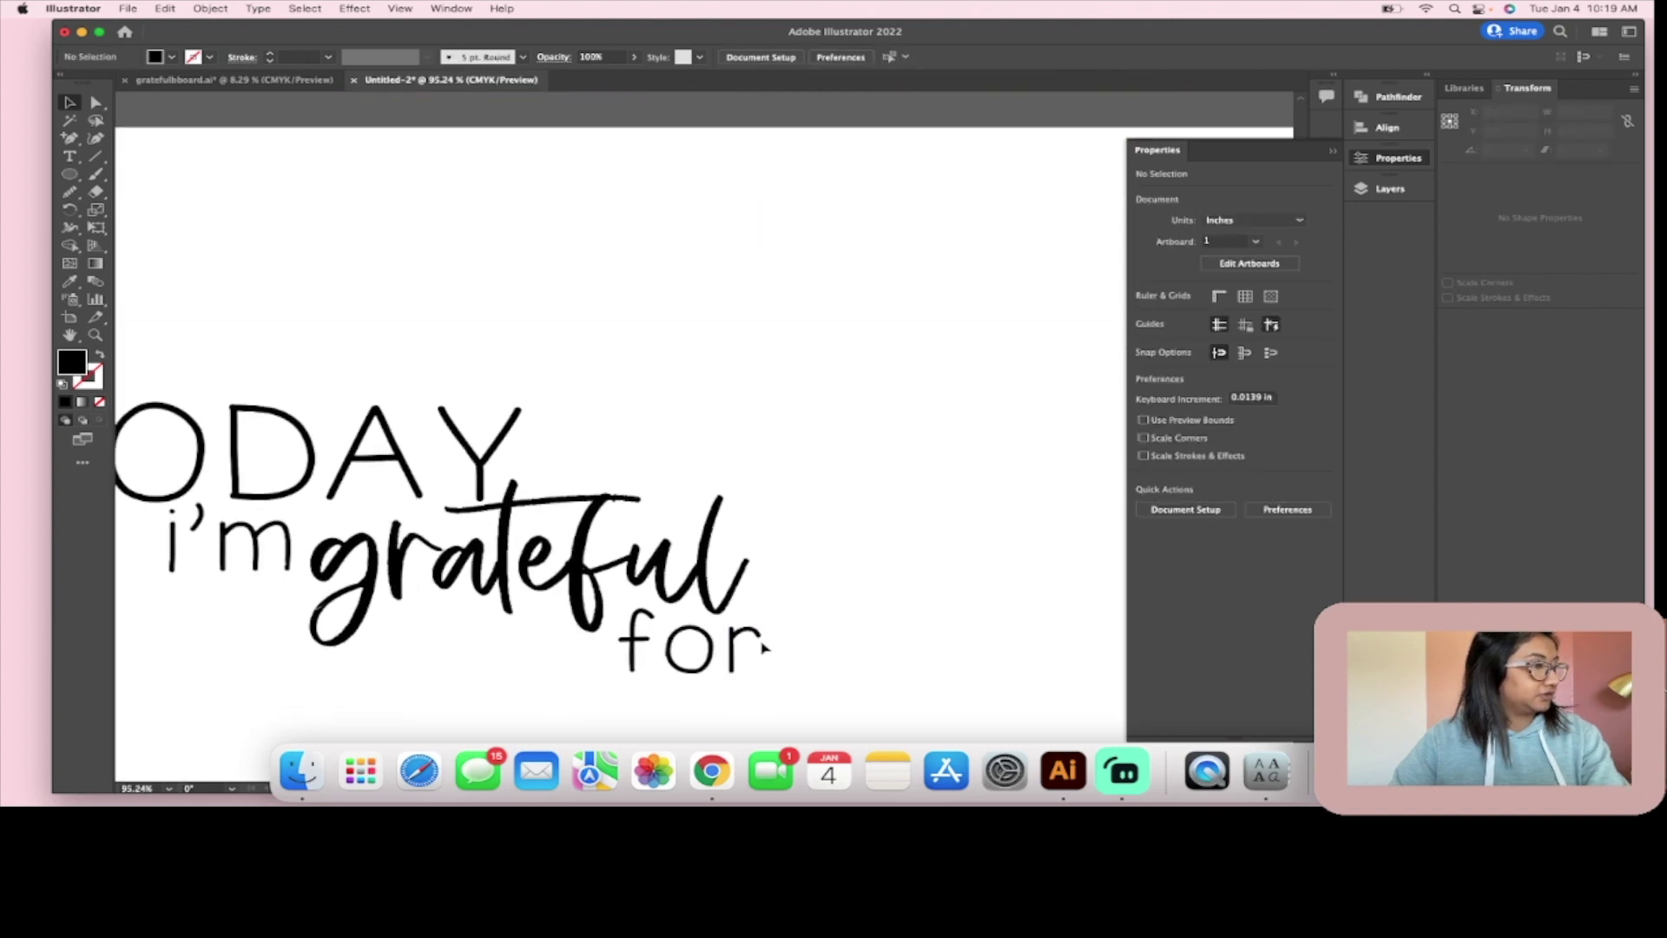
pyautogui.scroll(1, 764, 647)
pyautogui.click(716, 647)
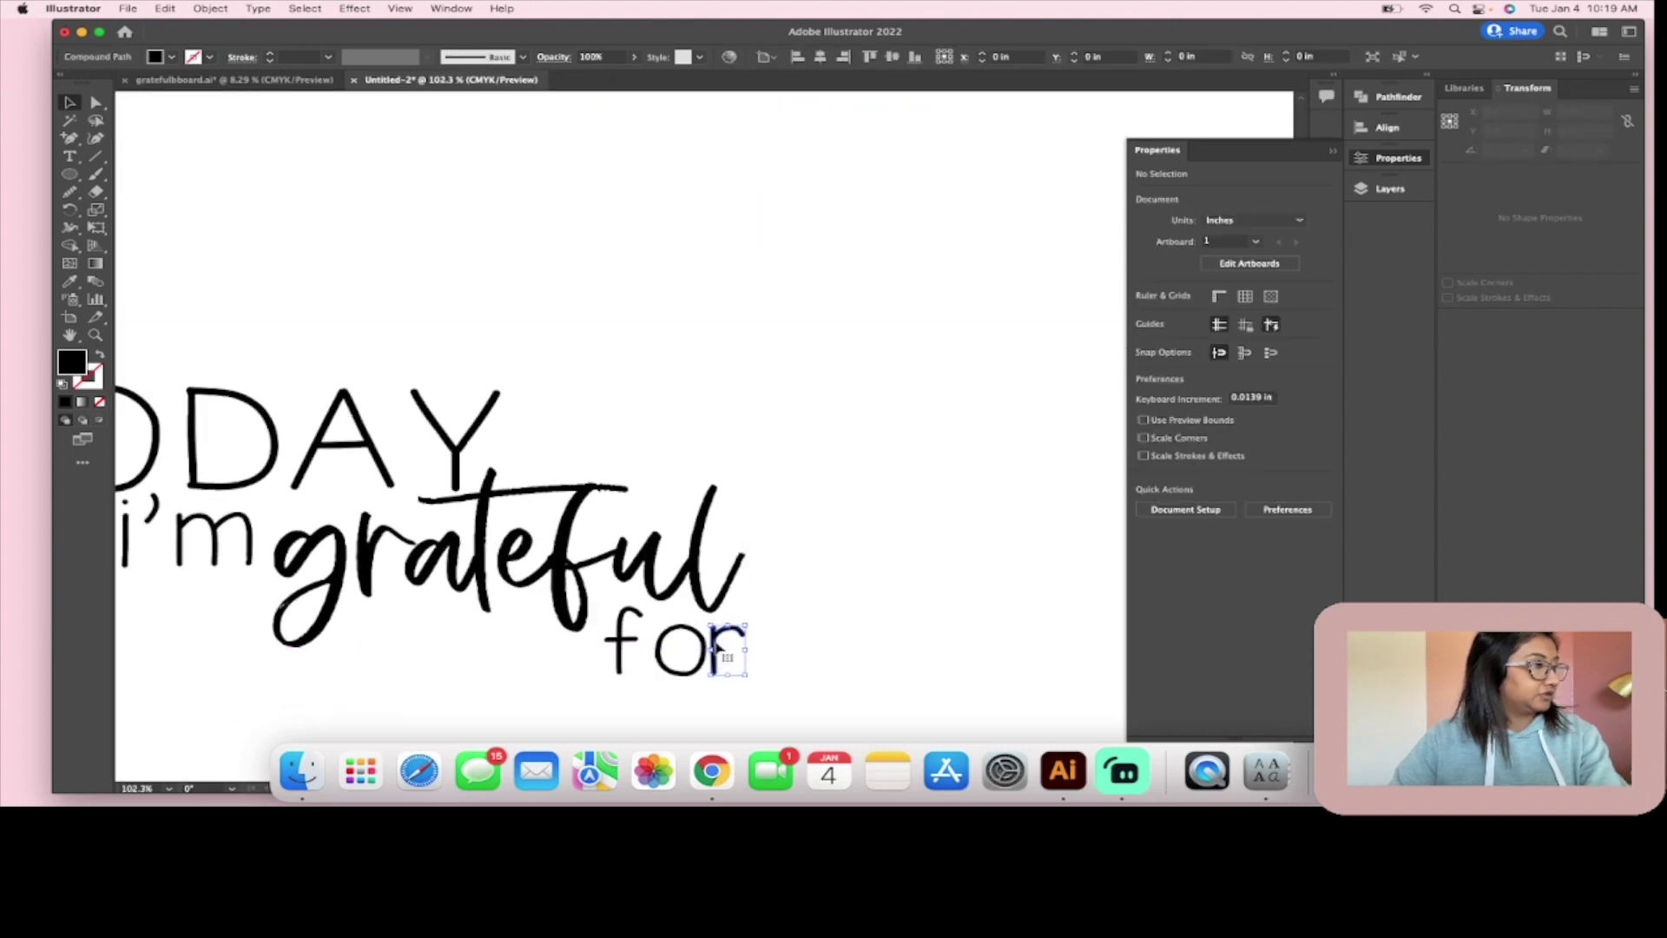
pyautogui.moveTo(641, 645); pyautogui.dragTo(663, 644)
# Step: Move the whole word "for" slightly left and up so it tucks beneath the end of "grateful"
pyautogui.moveTo(803, 634); pyautogui.dragTo(664, 640)
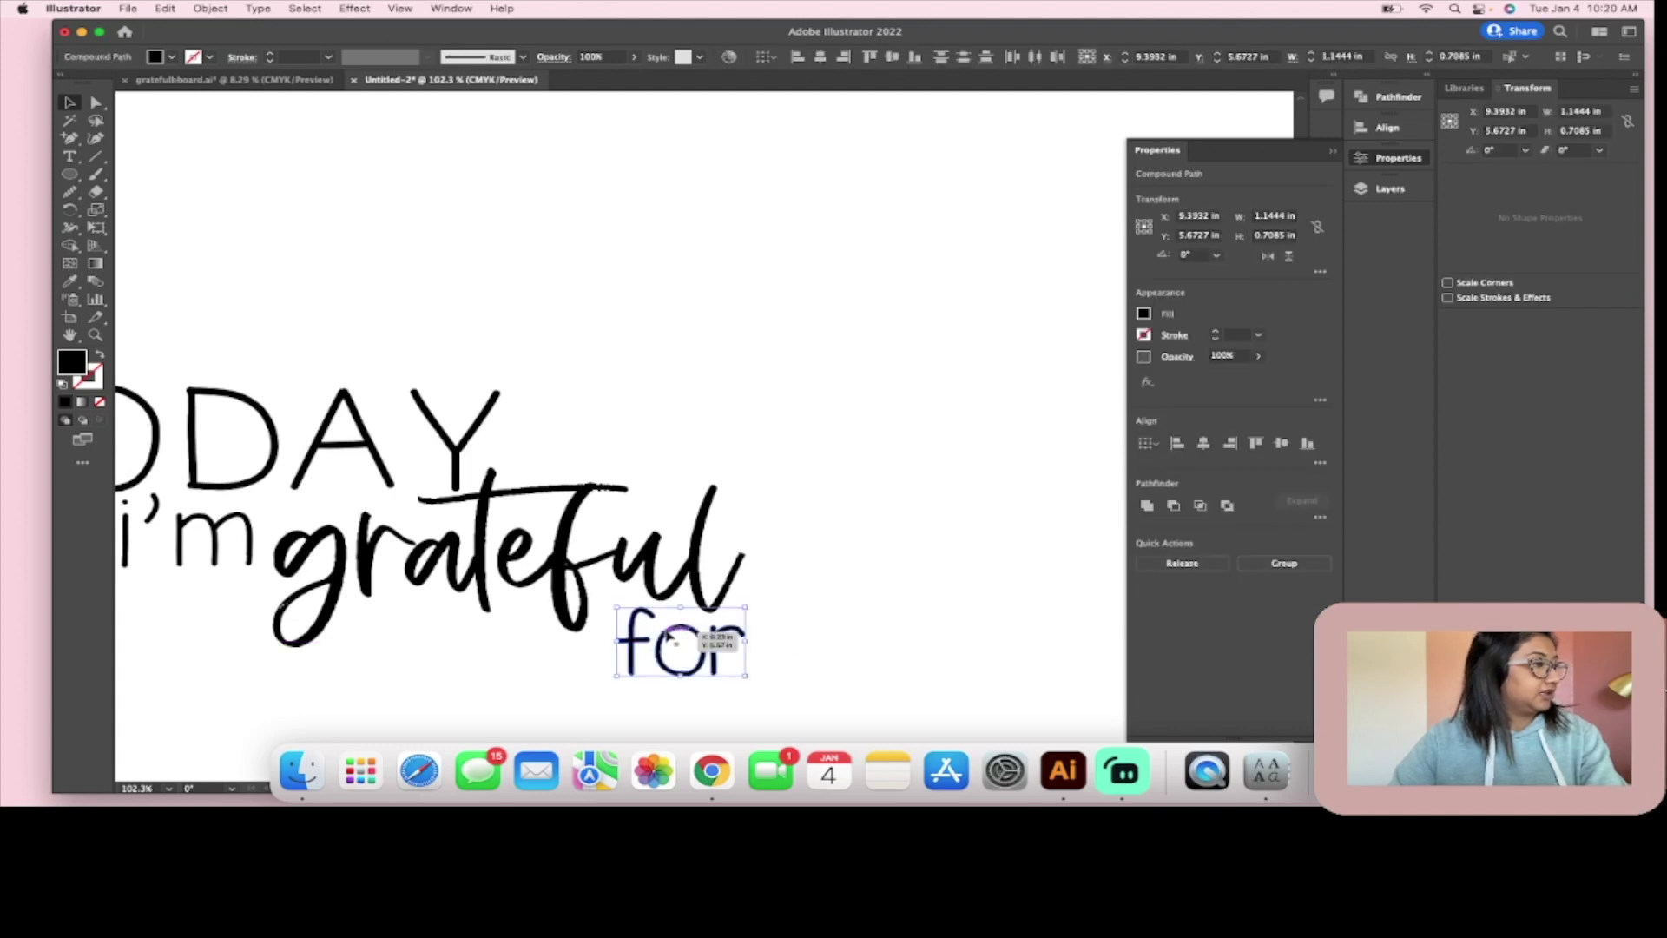
pyautogui.moveTo(810, 658); pyautogui.dragTo(613, 637)
pyautogui.click(721, 632)
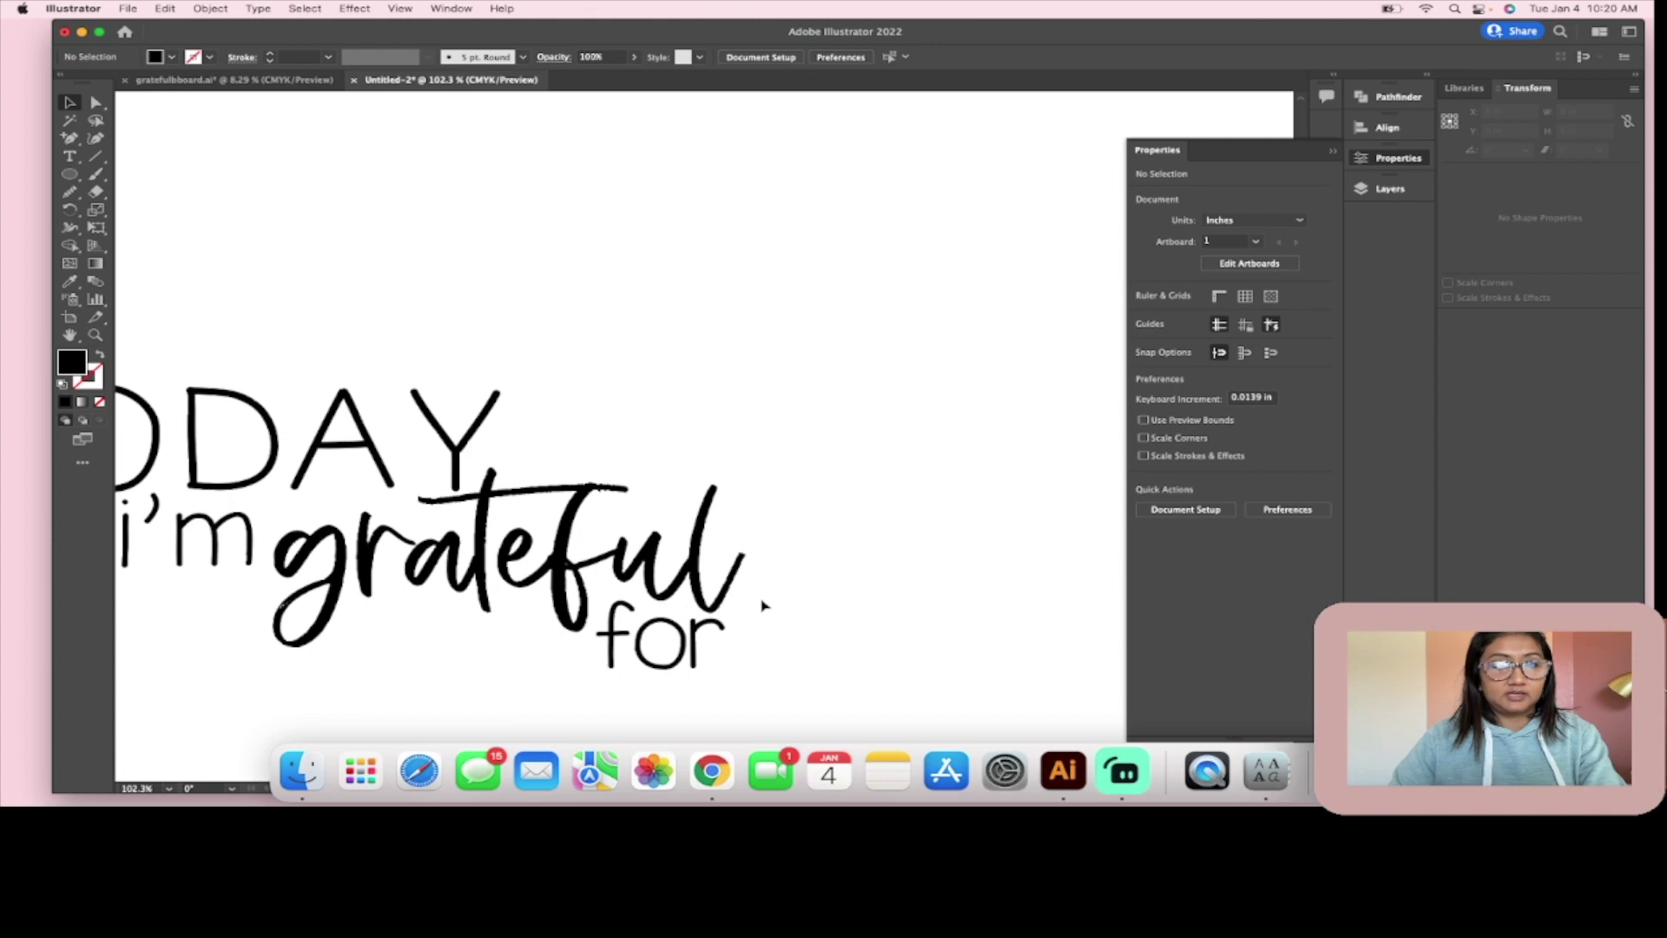
# Step: Shift "grateful" to the left beneath "TODAY" and move "for" left by a similar amount to follow it
pyautogui.scroll(-2, 745, 606)
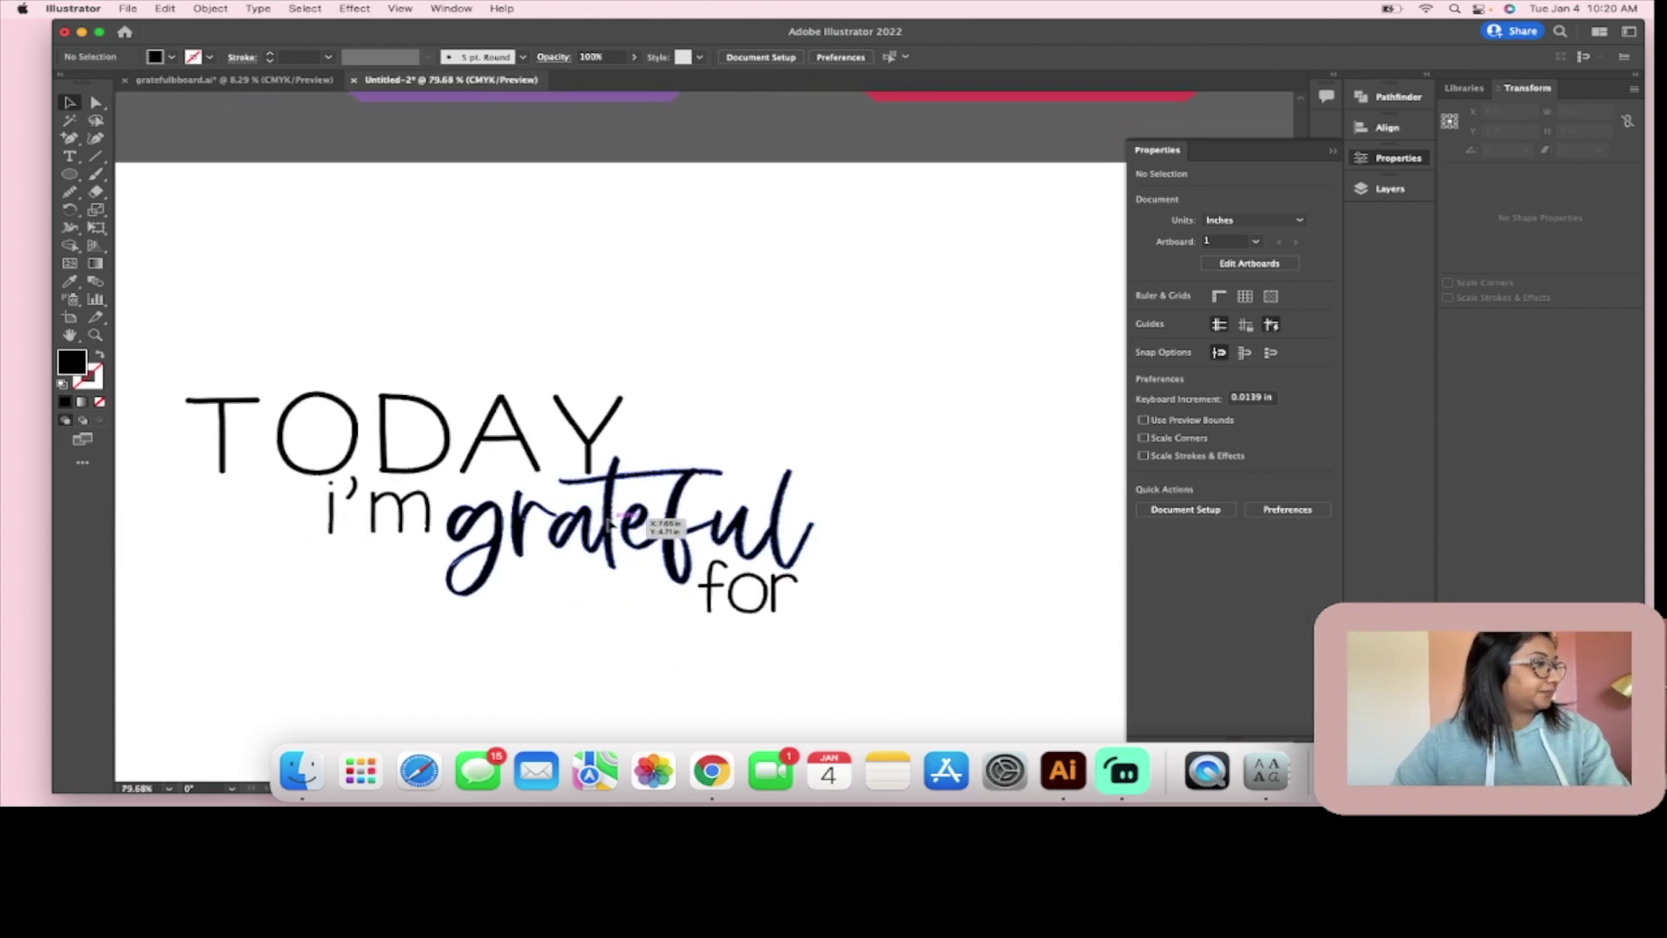
pyautogui.moveTo(610, 520); pyautogui.dragTo(563, 524)
pyautogui.click(808, 631)
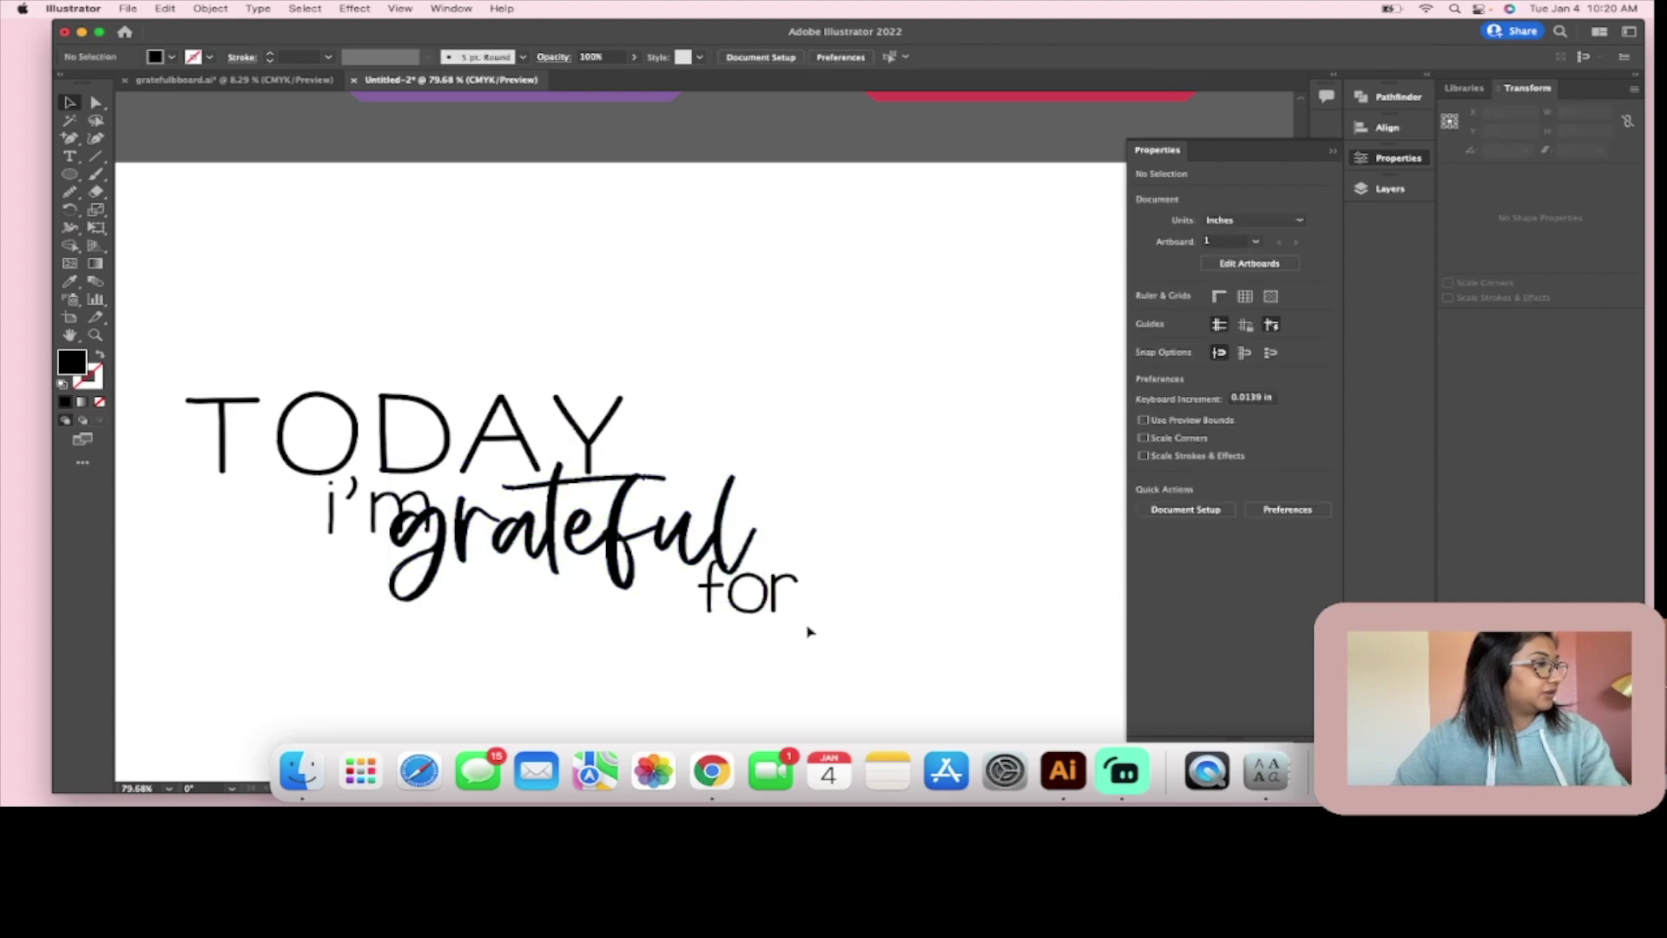
pyautogui.click(705, 605)
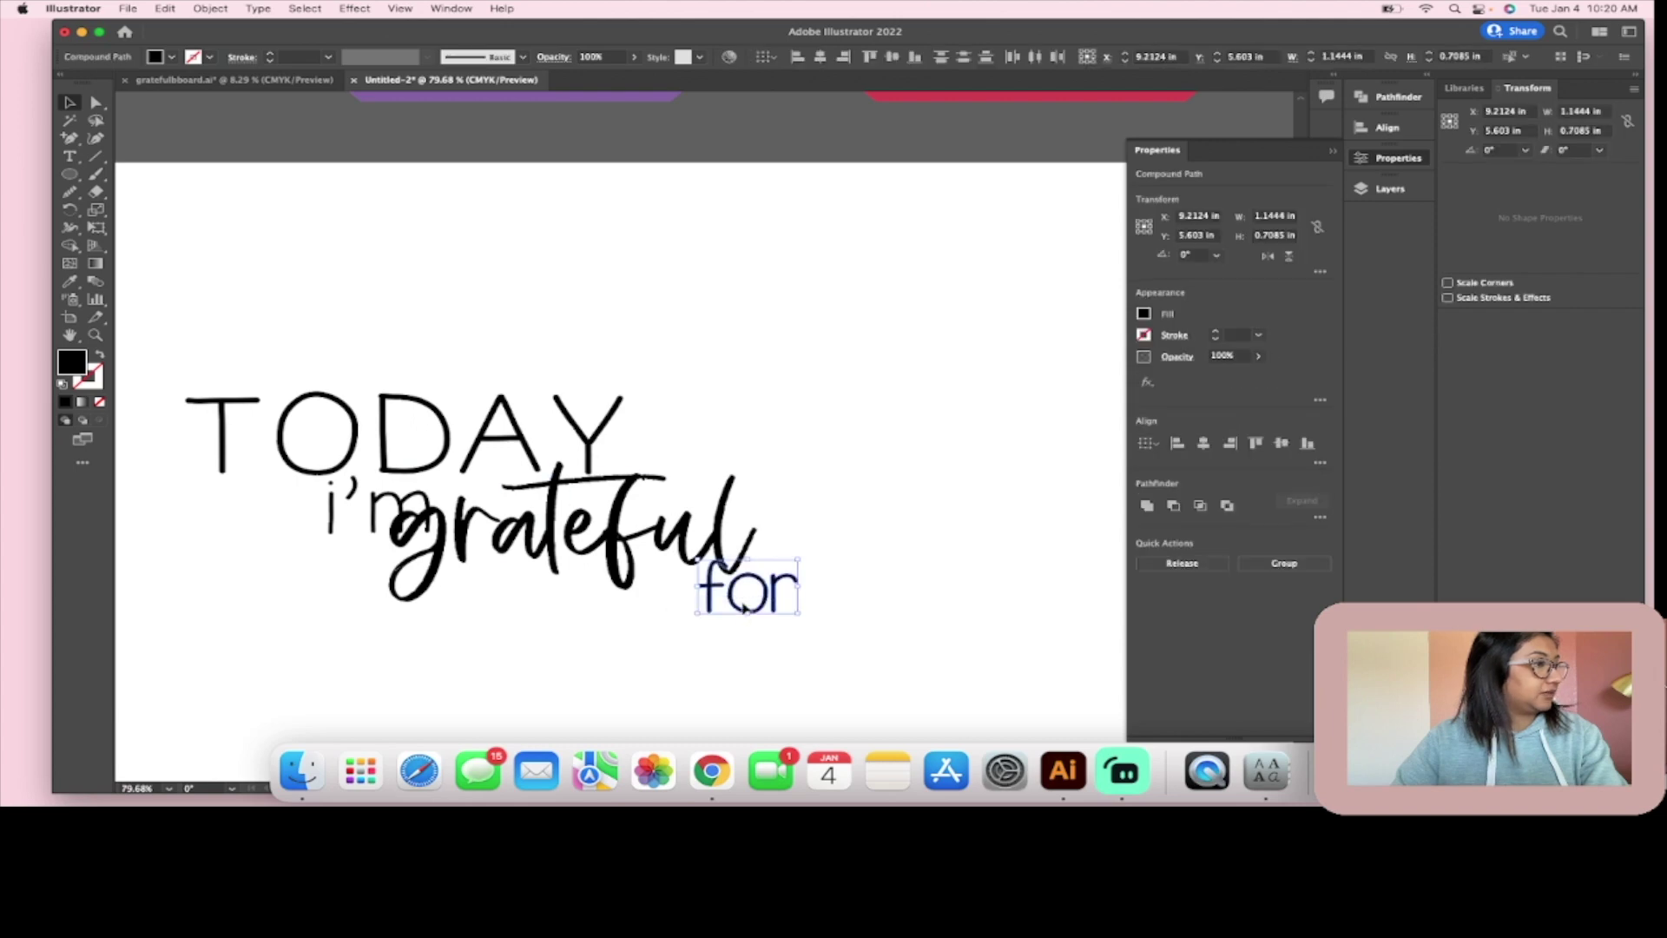
pyautogui.moveTo(745, 606); pyautogui.dragTo(687, 604)
pyautogui.click(313, 550)
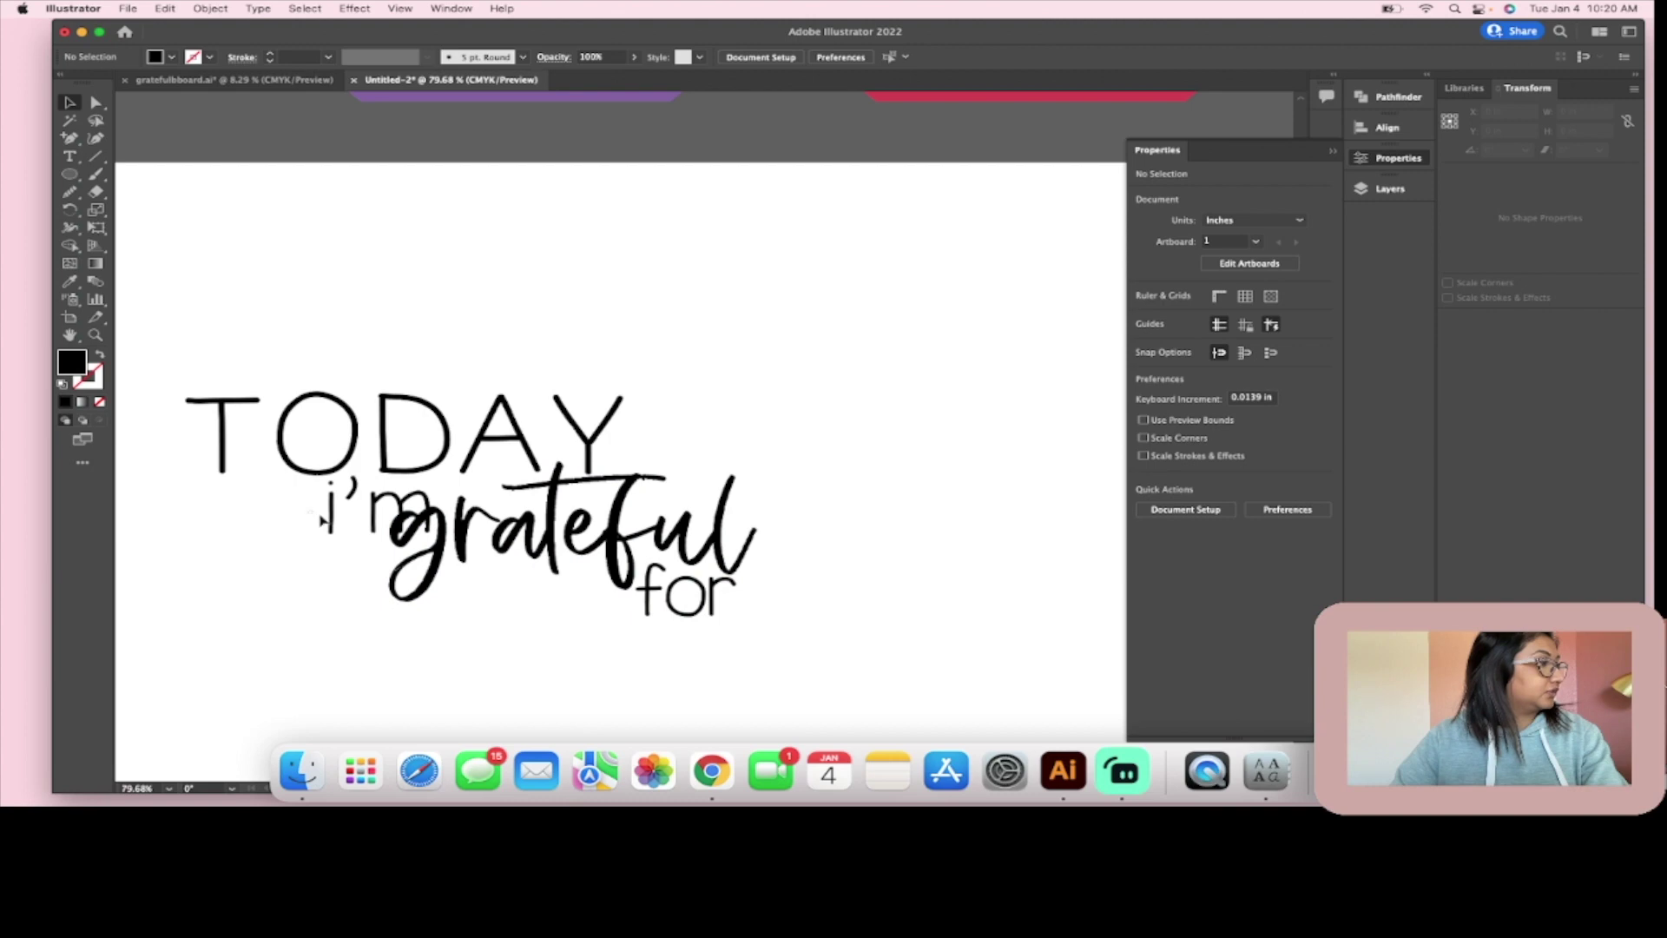
# Step: Move "i'm" left until it clears "grateful" and tighten the spacing between its letters
pyautogui.click(400, 512)
pyautogui.moveTo(400, 512); pyautogui.dragTo(307, 518)
pyautogui.keyDown('shift'); pyautogui.click(331, 509); pyautogui.keyUp('shift')
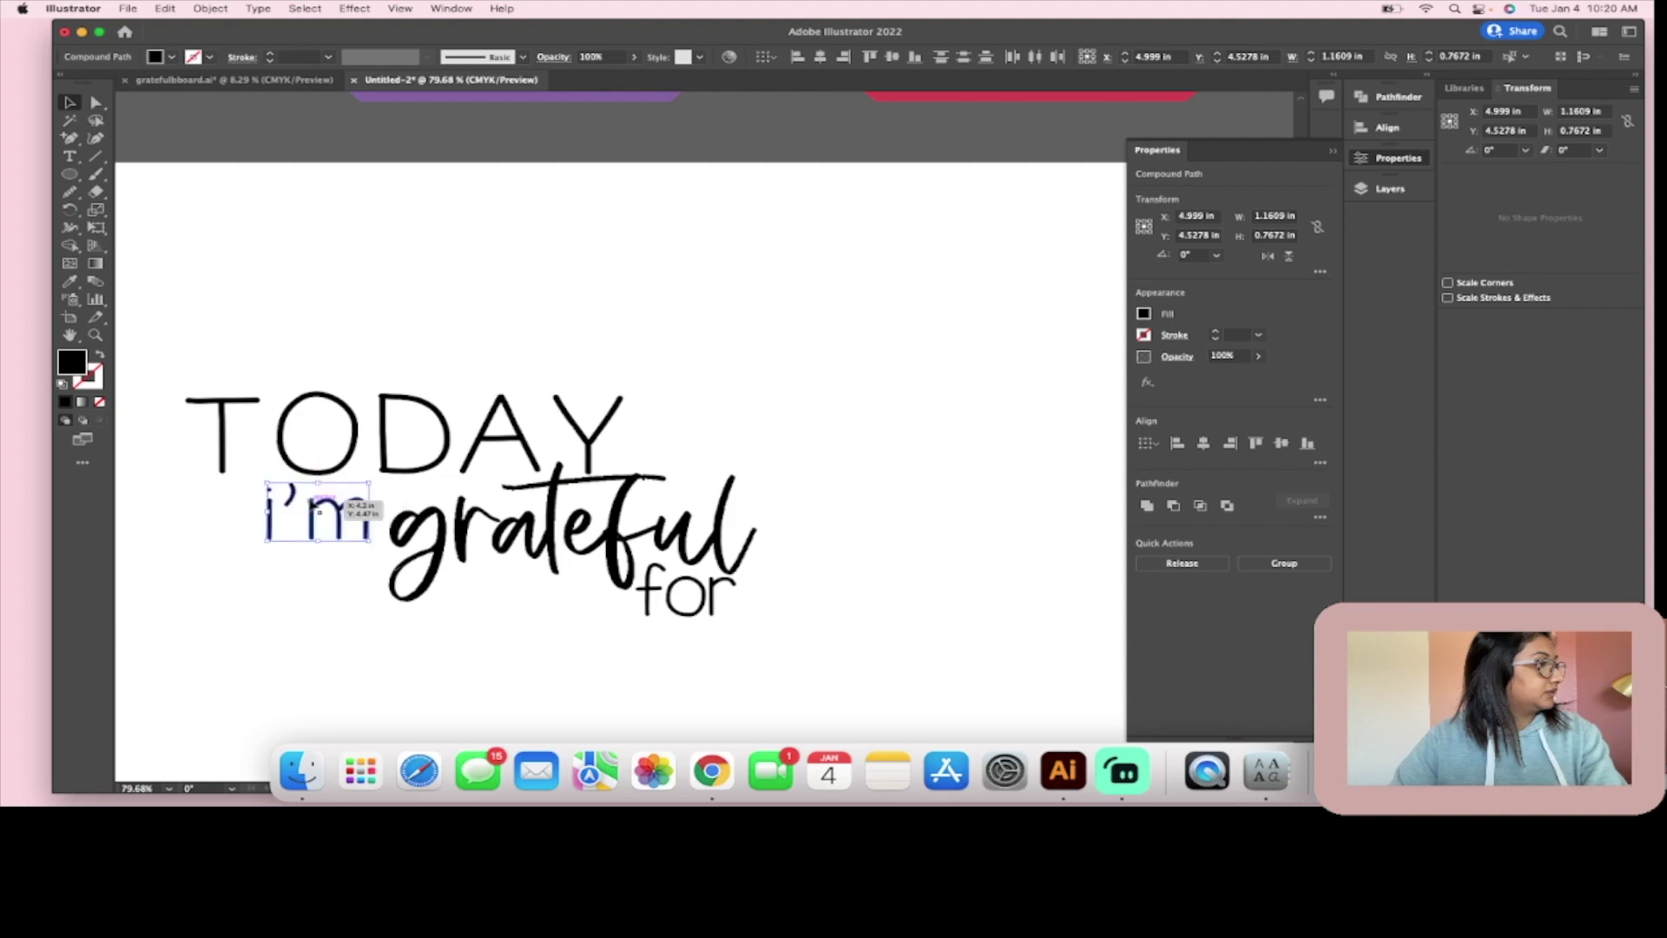
pyautogui.click(348, 521)
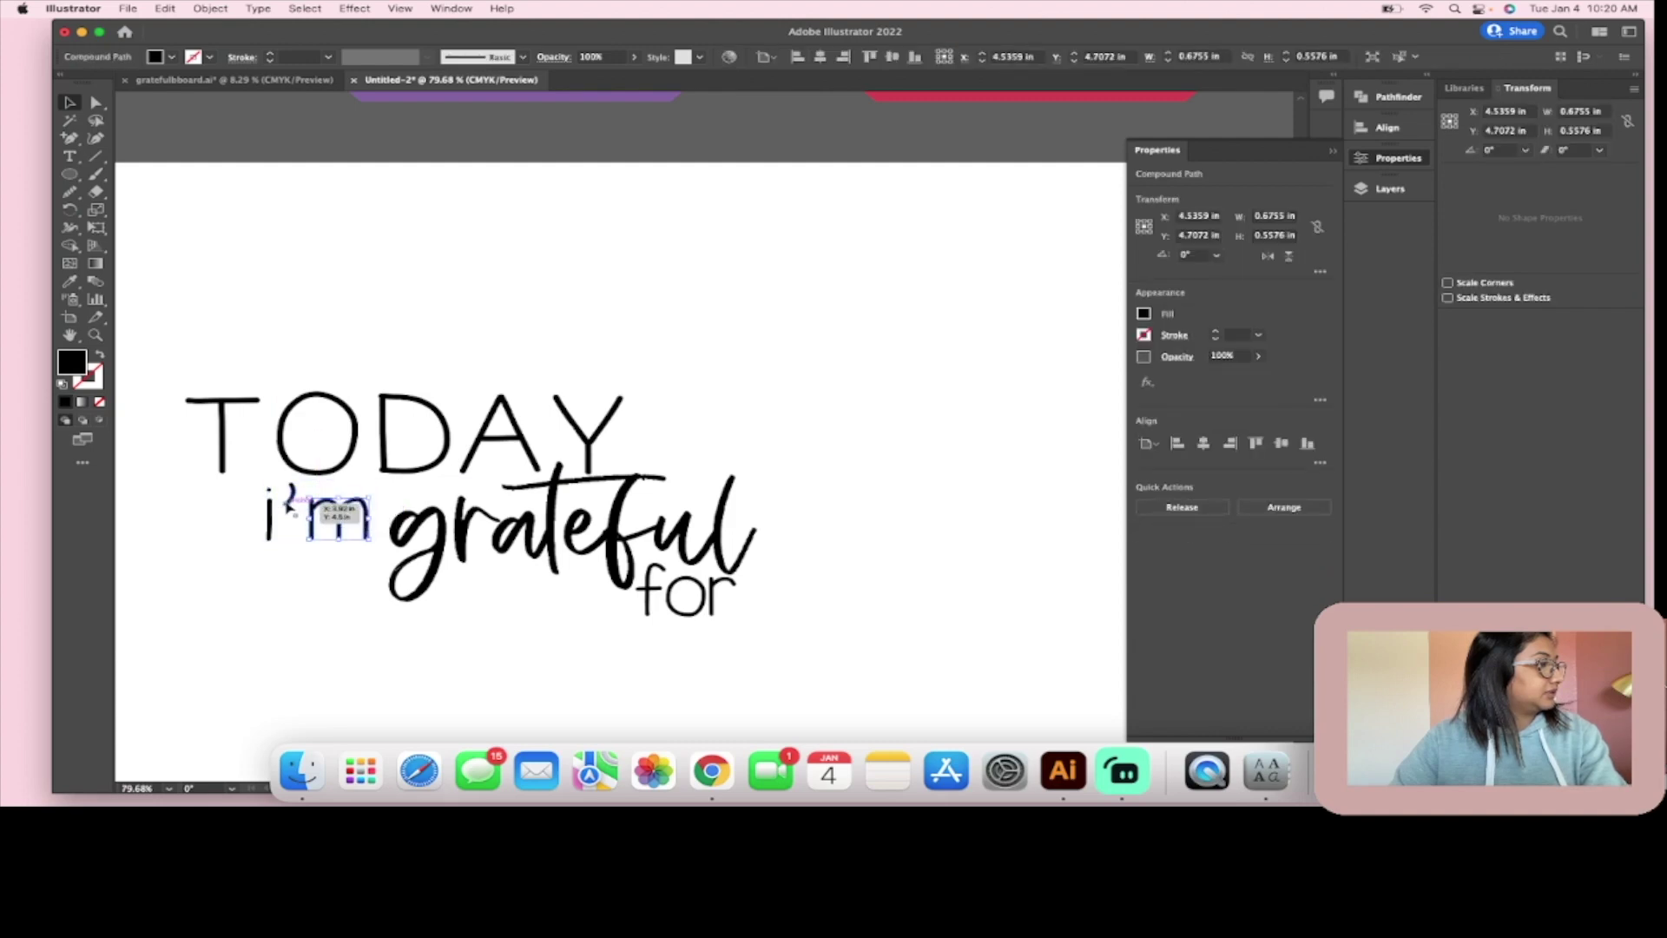
pyautogui.moveTo(300, 504); pyautogui.dragTo(279, 512)
pyautogui.click(283, 521)
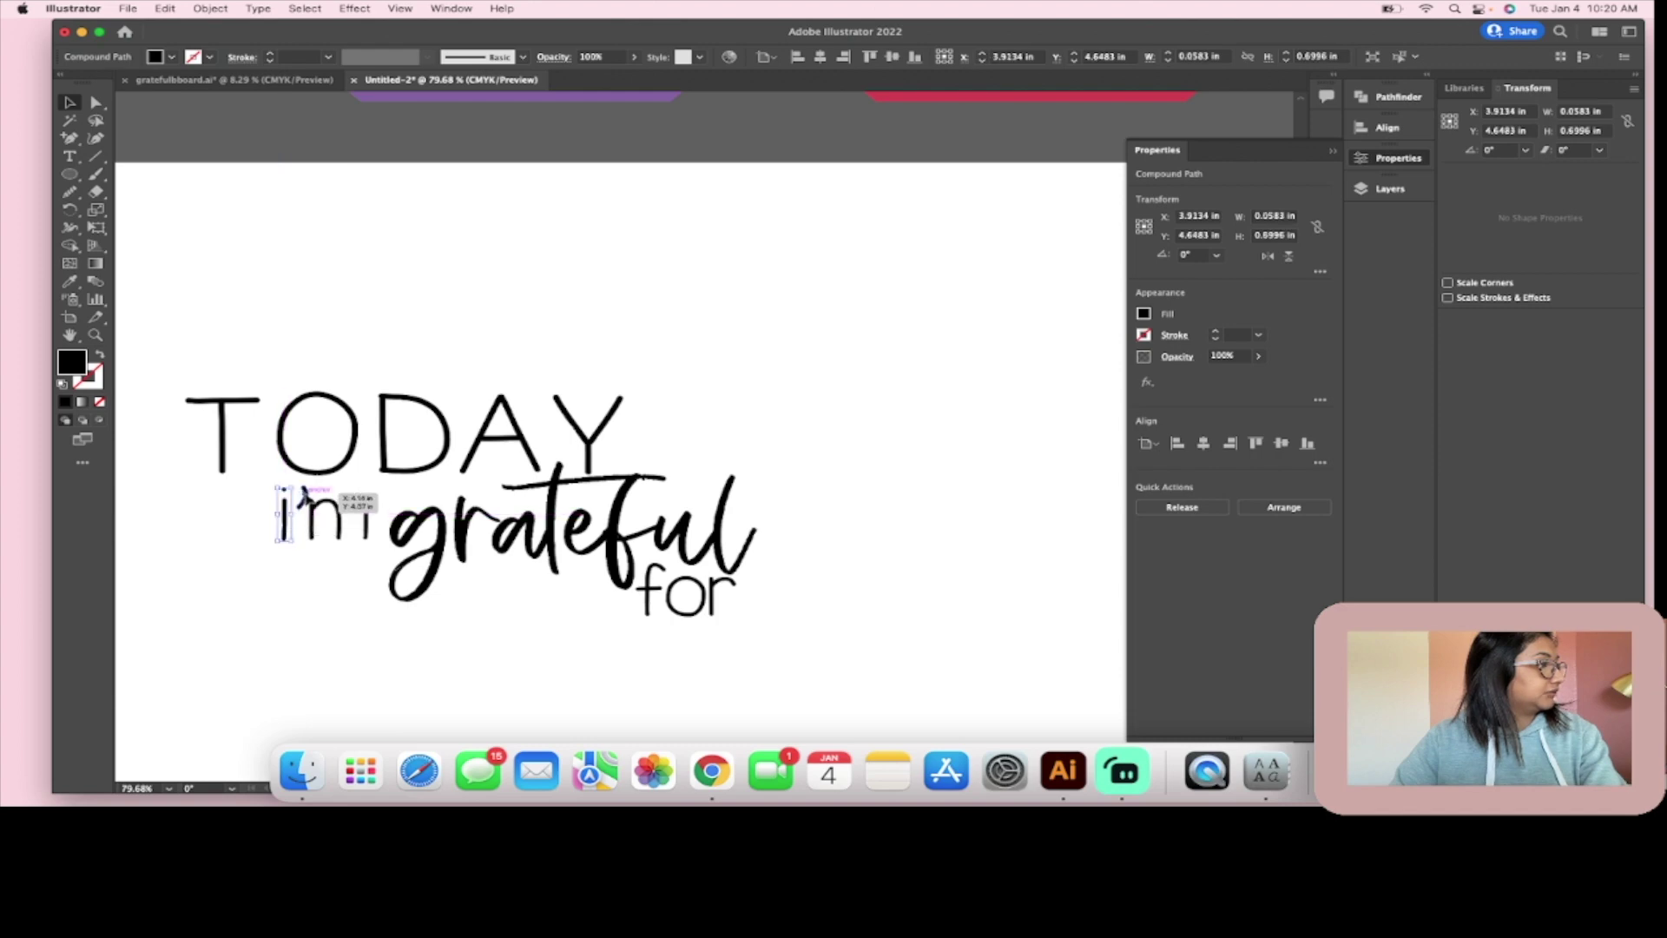
pyautogui.click(675, 412)
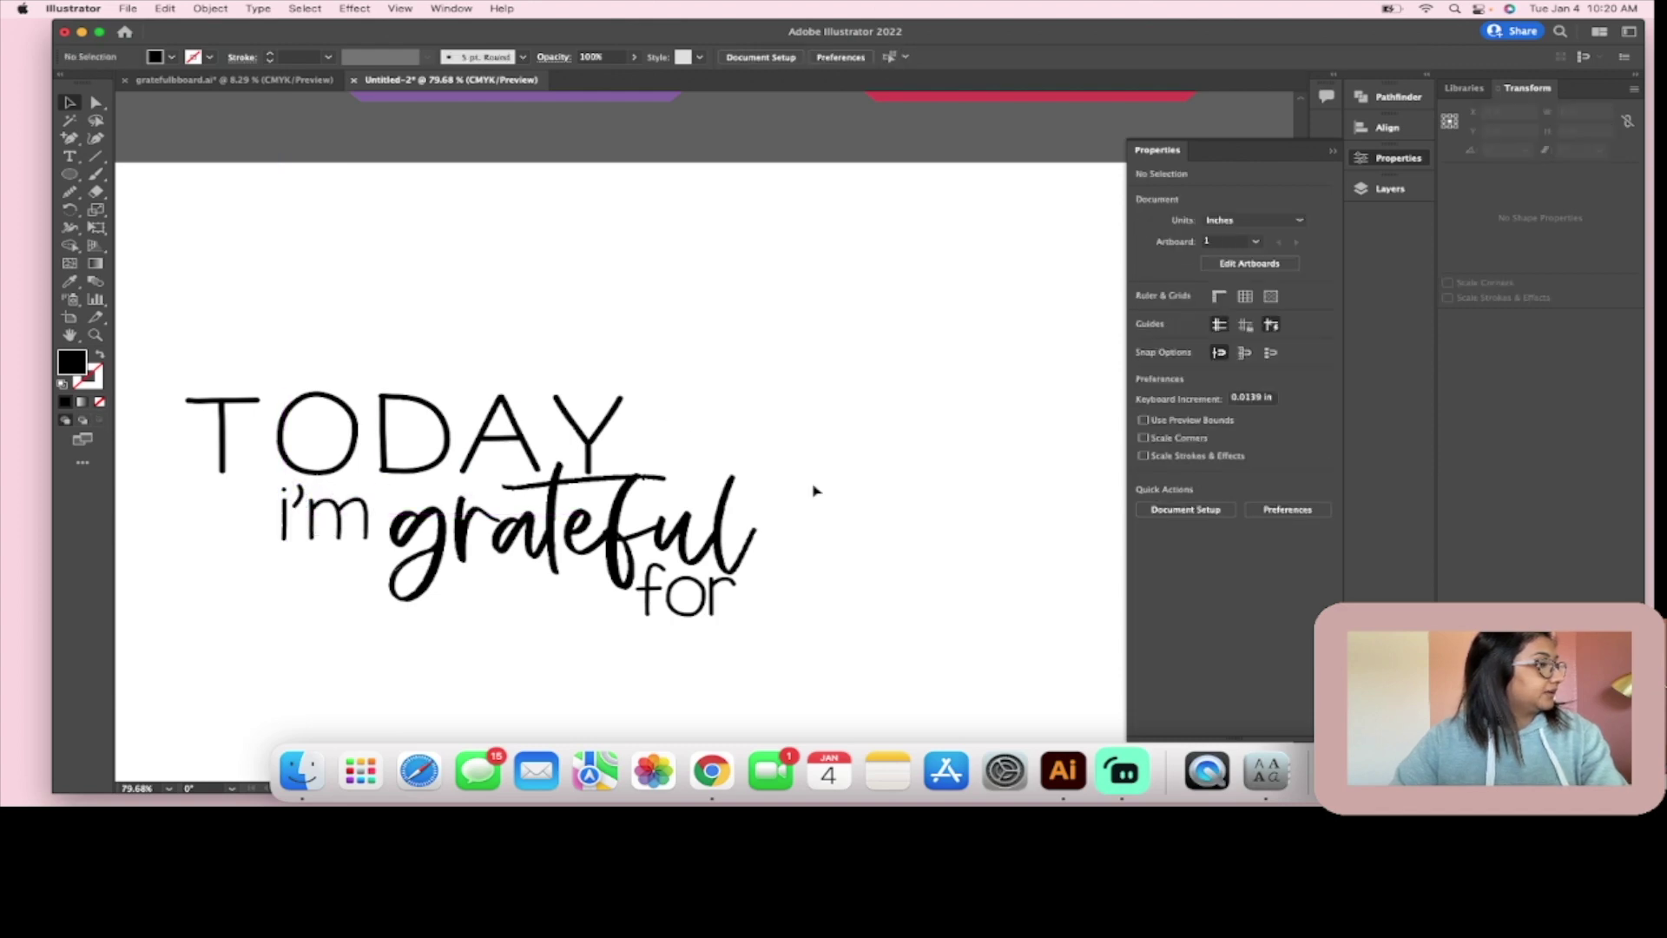
pyautogui.scroll(-2, 935, 649)
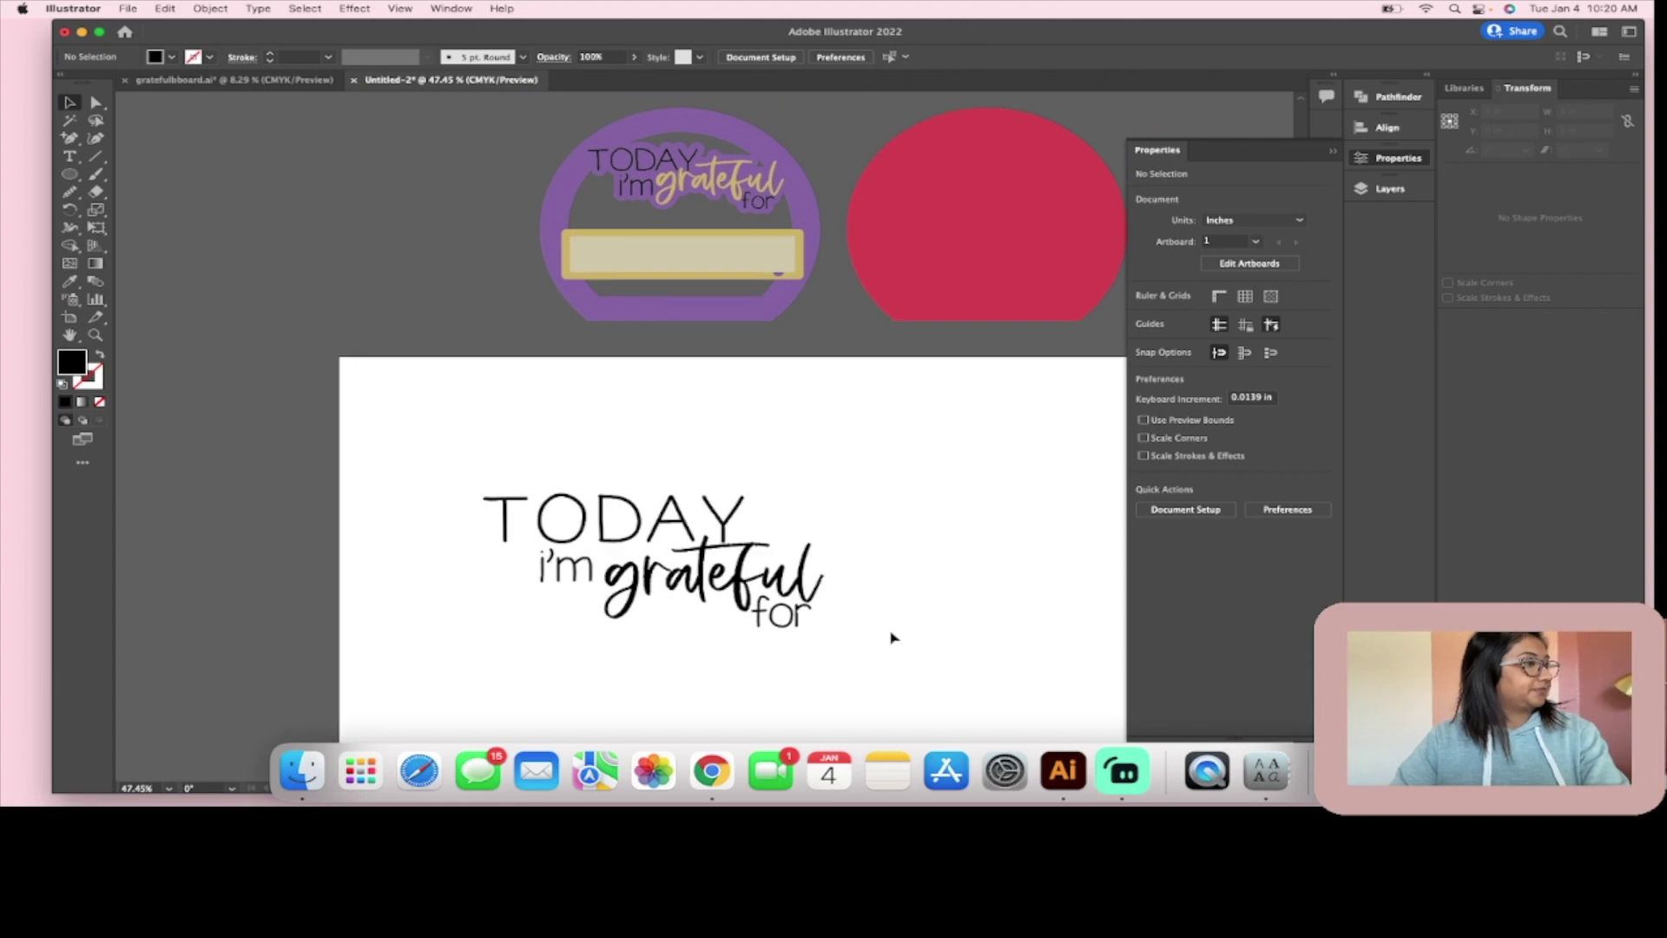
pyautogui.moveTo(428, 490); pyautogui.dragTo(473, 496)
pyautogui.click(956, 532)
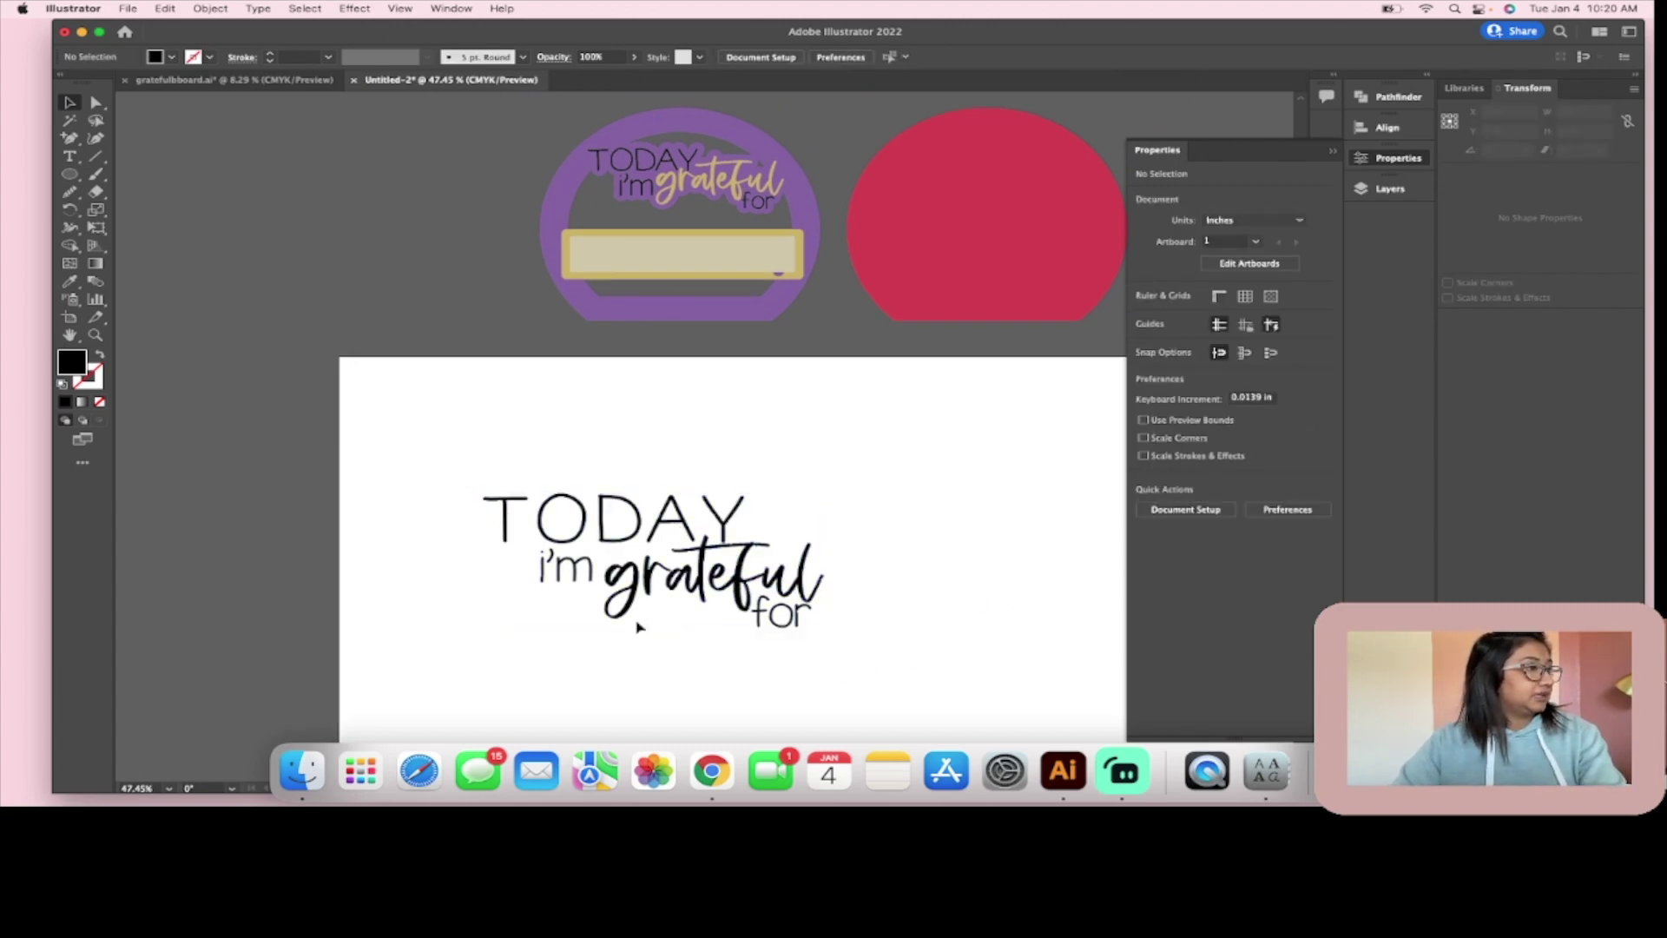
pyautogui.moveTo(703, 508); pyautogui.dragTo(705, 509)
pyautogui.click(793, 503)
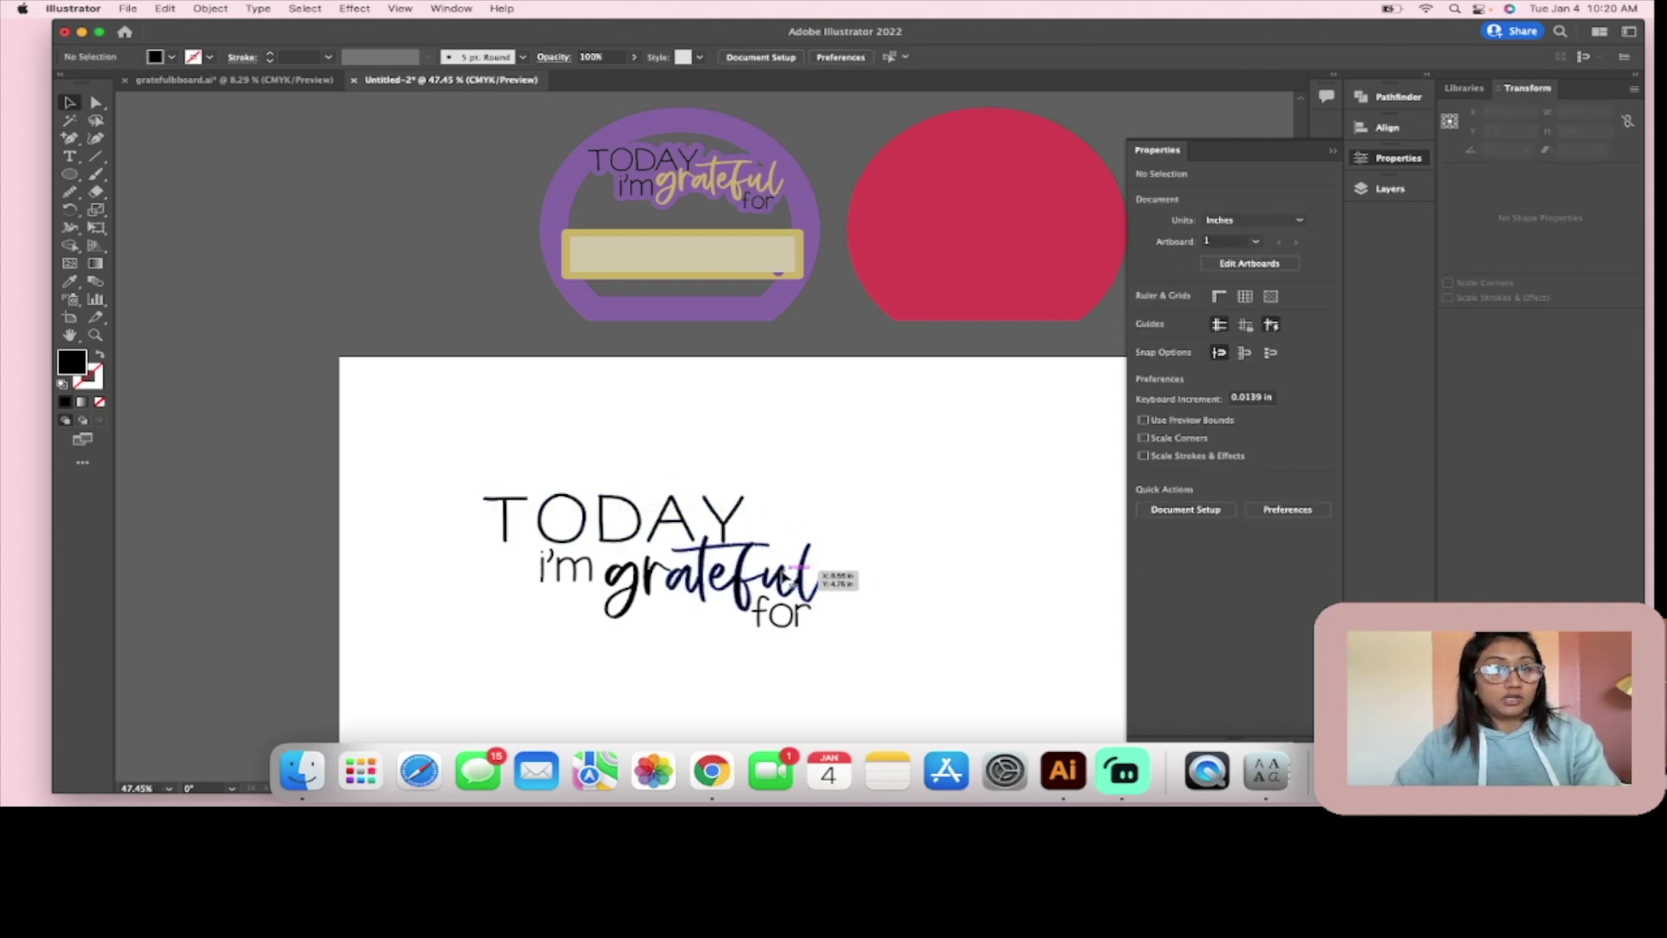
# Step: Combine the words "TODAY", "i'm" and "for" into one compound path, leaving out "grateful"
pyautogui.scroll(5, 660, 549)
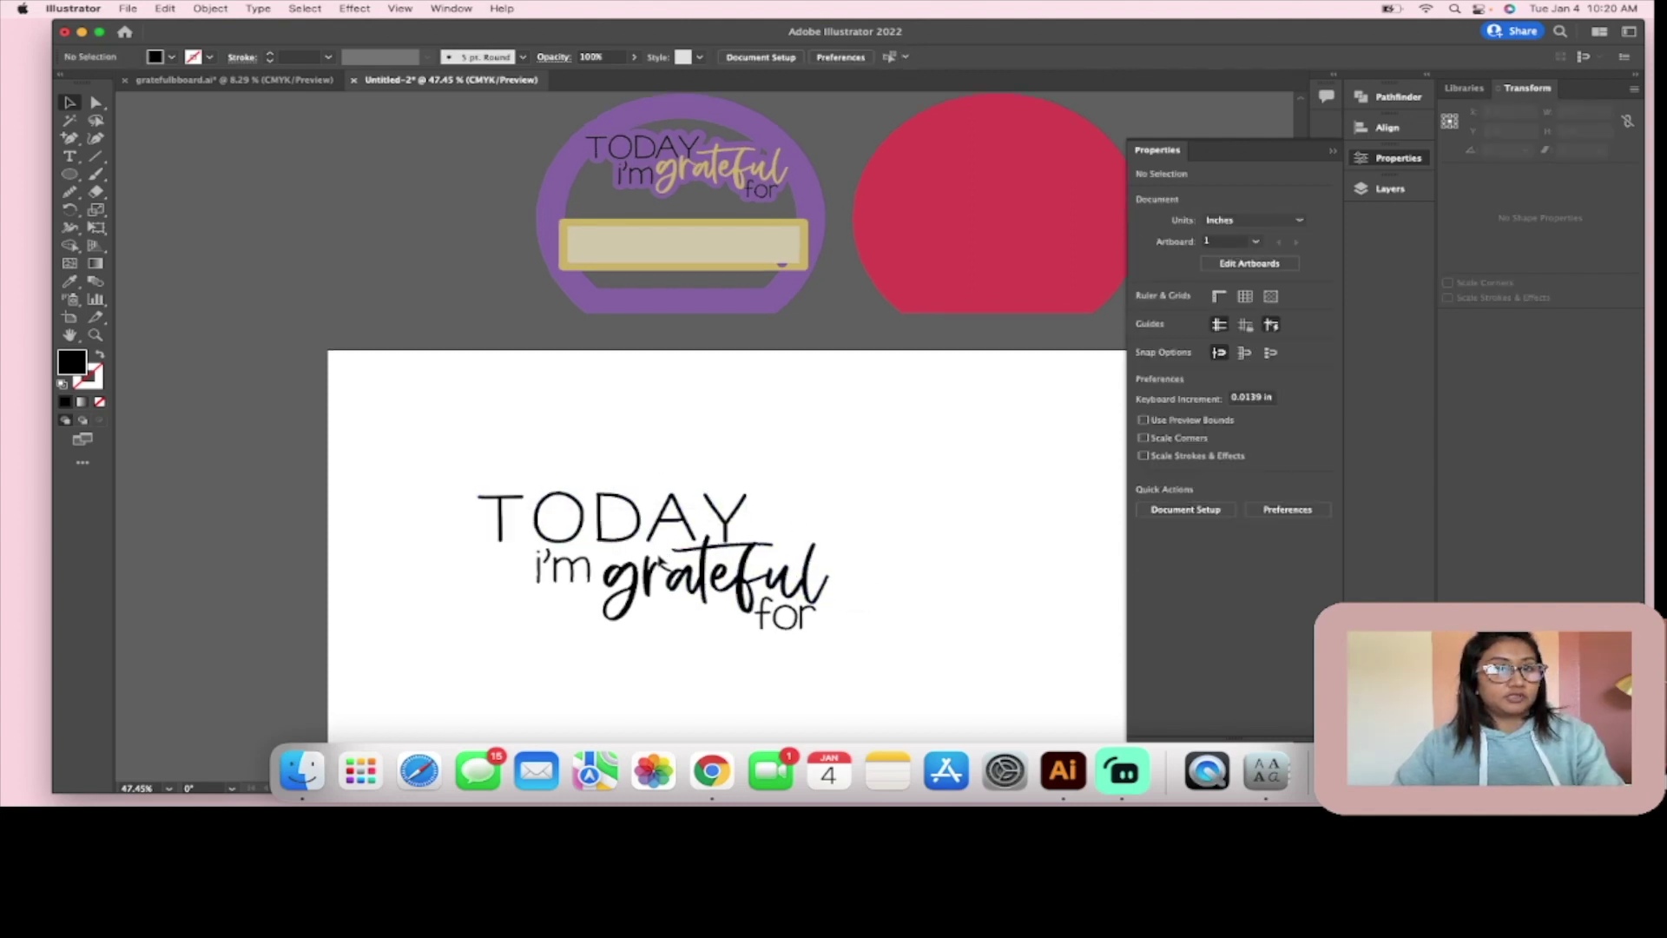
pyautogui.hscroll(3, 660, 548)
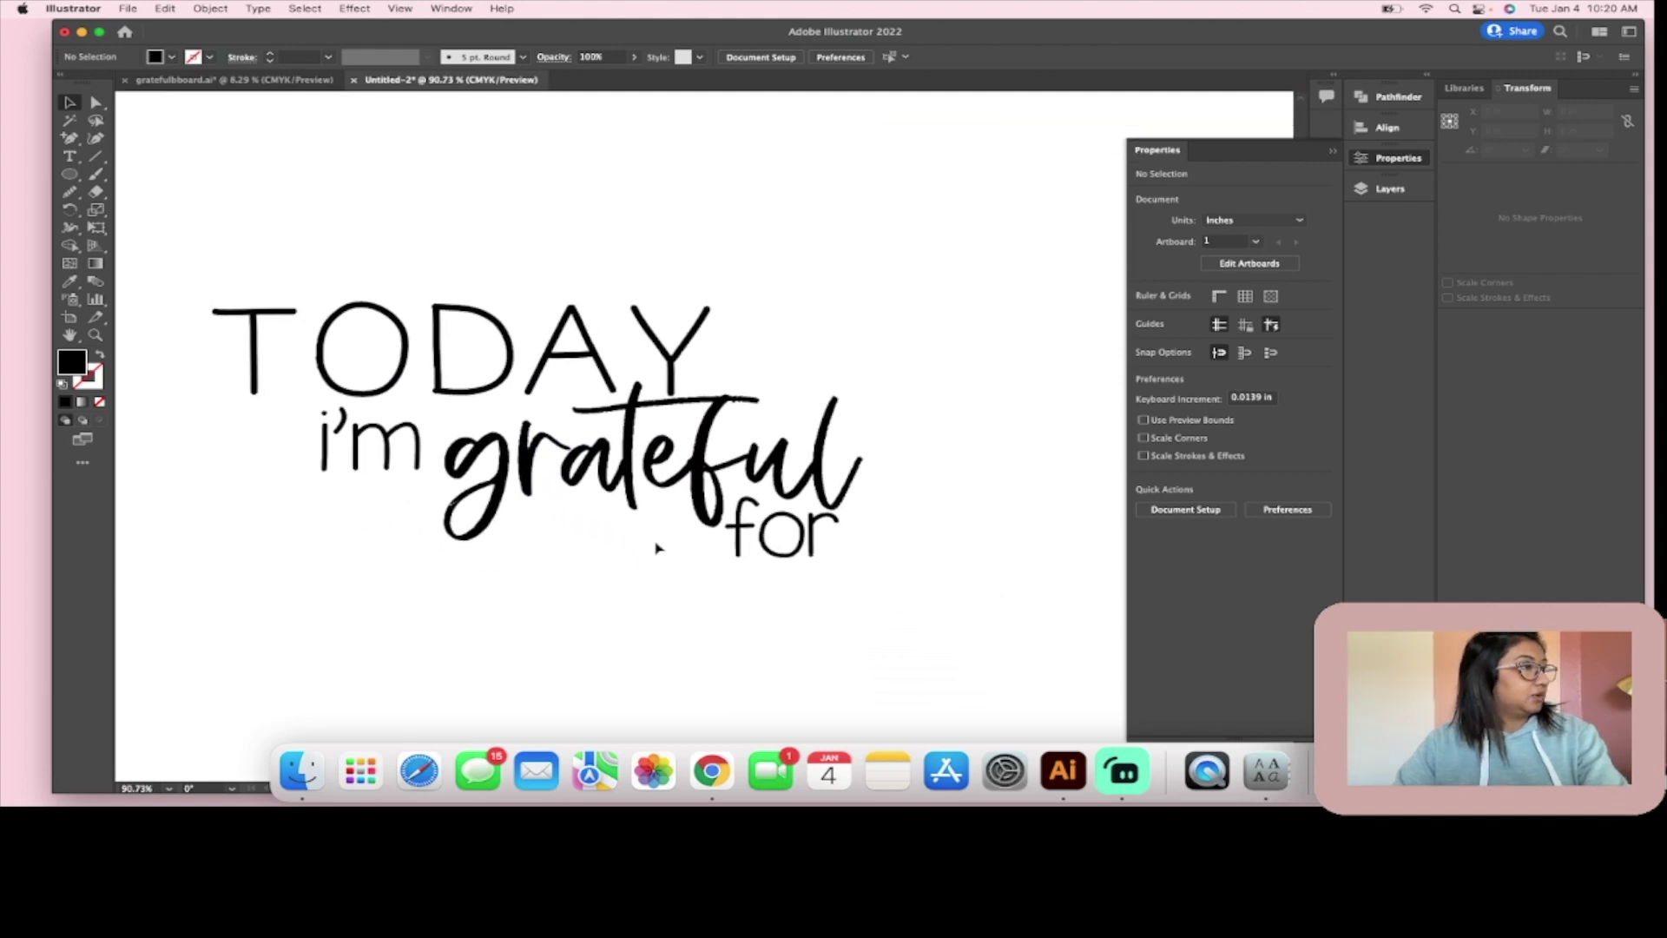
pyautogui.click(706, 354)
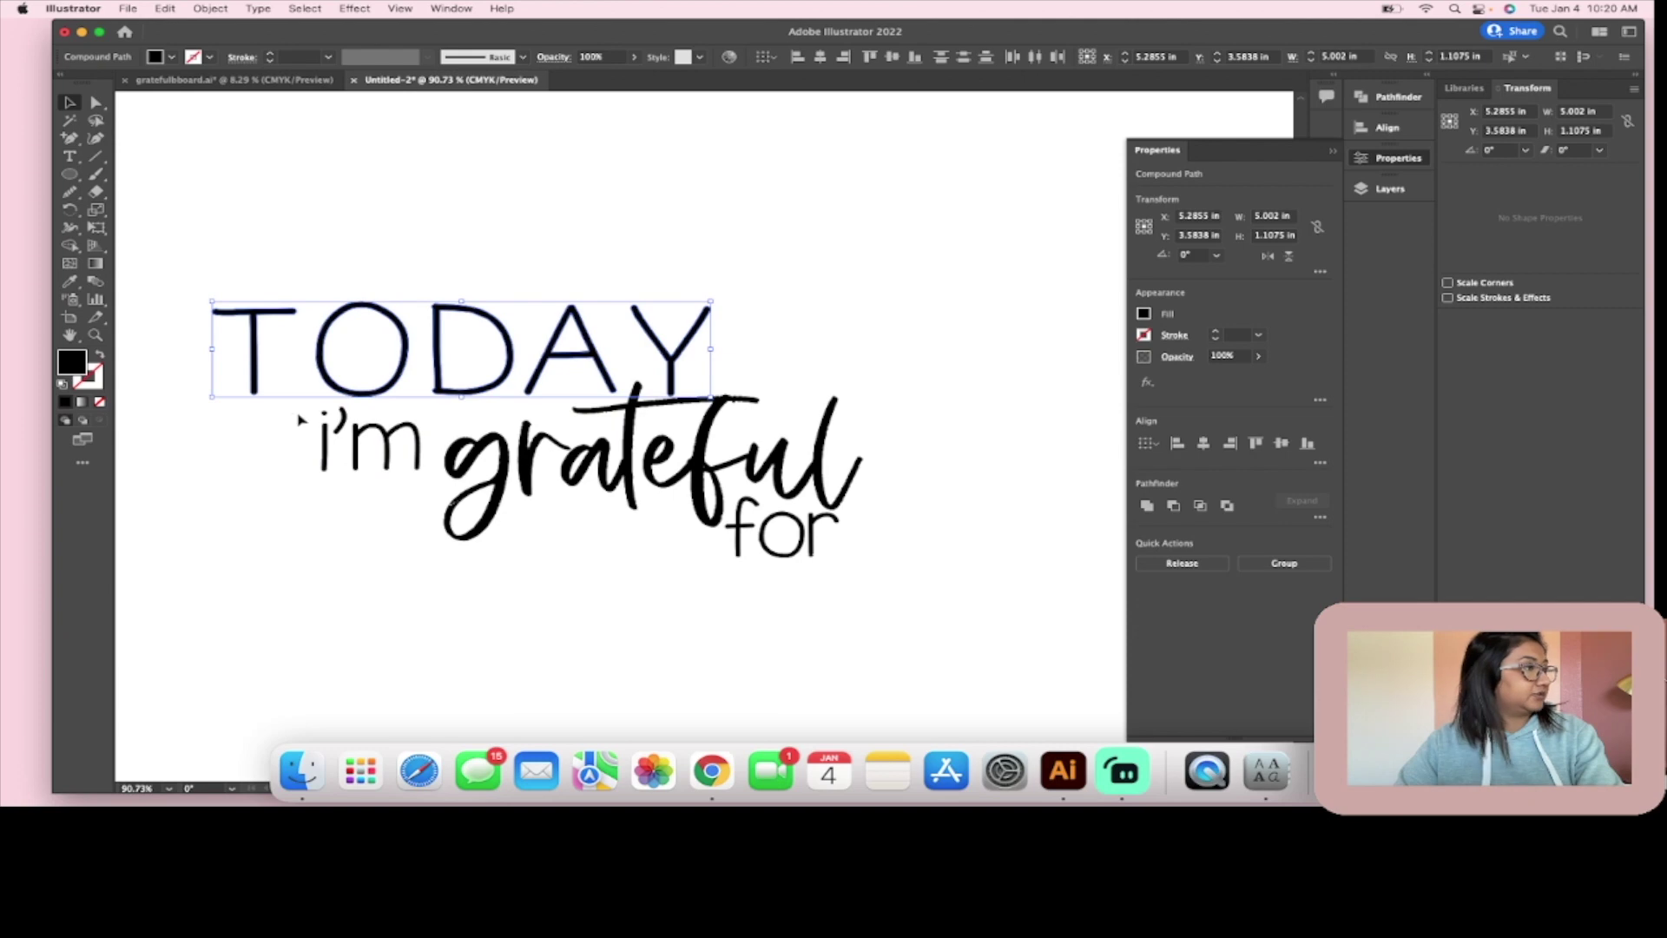
pyautogui.keyDown('shift'); pyautogui.click(420, 455); pyautogui.keyUp('shift')
pyautogui.keyDown('shift'); pyautogui.click(839, 561); pyautogui.keyUp('shift')
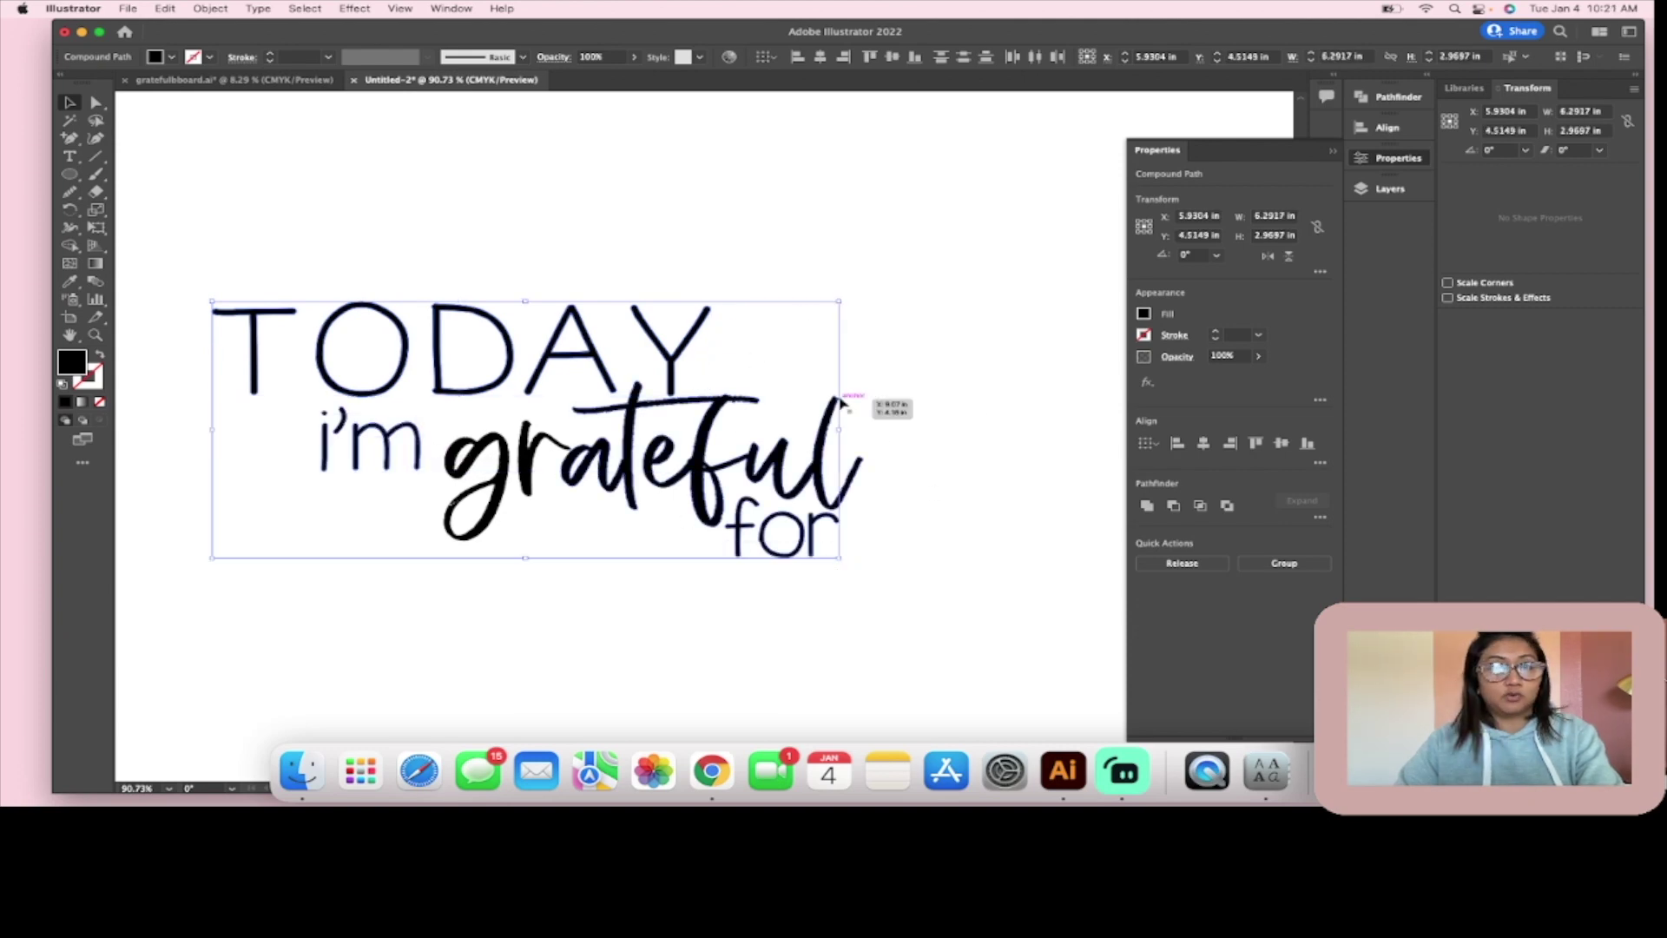
pyautogui.press('super+8')
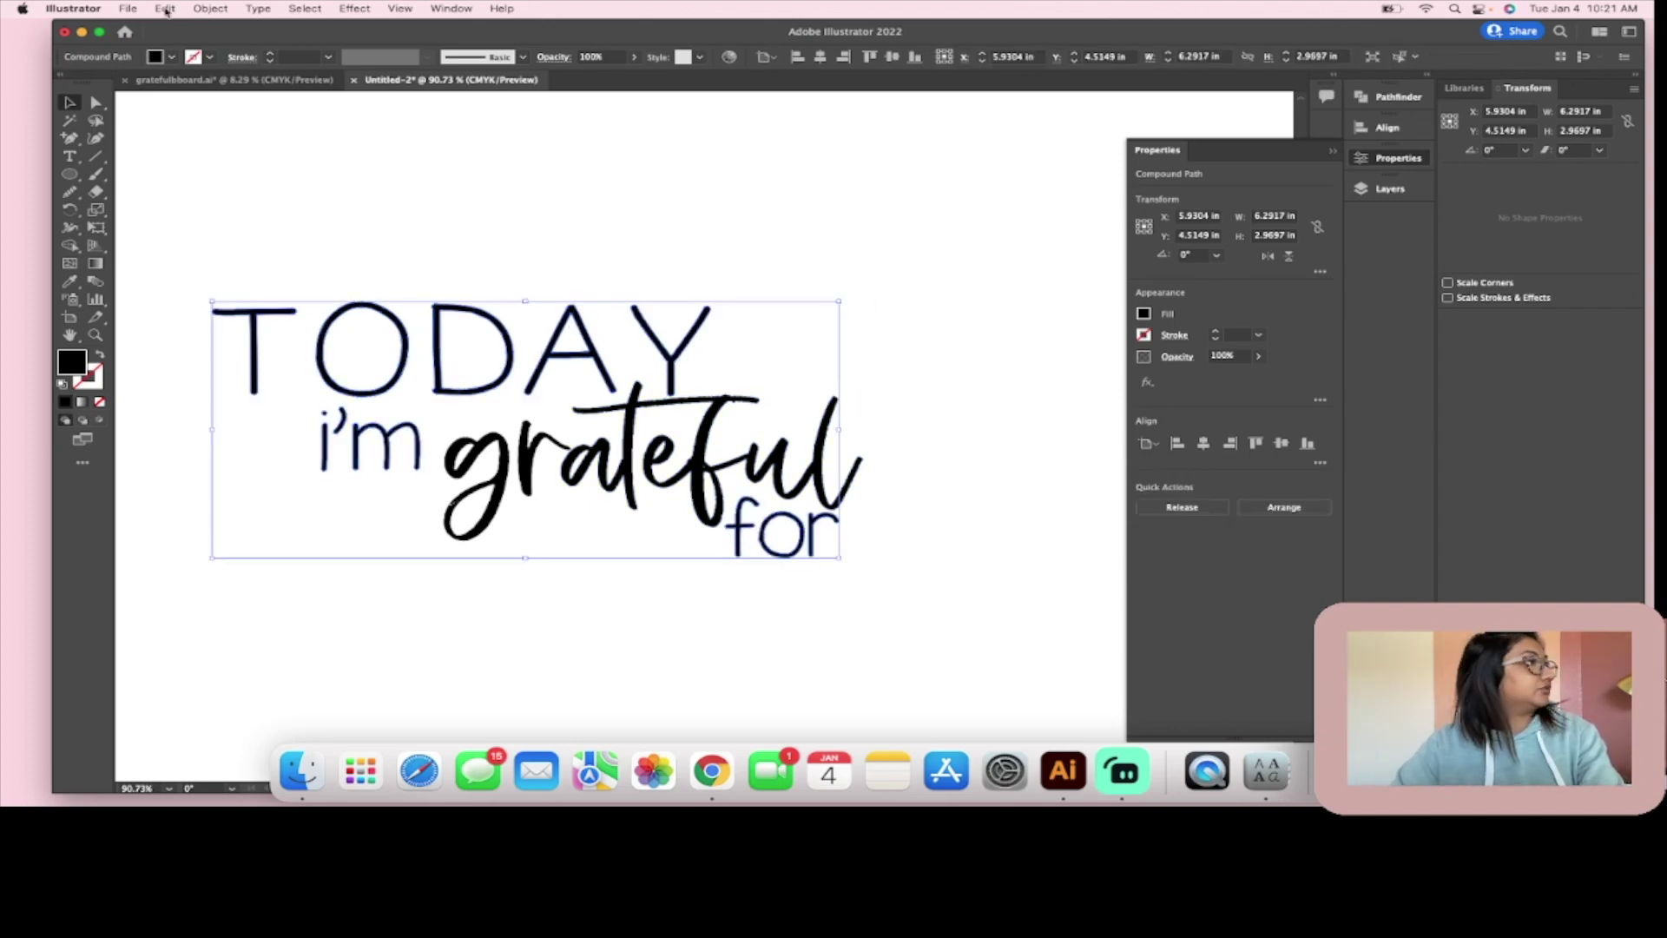
pyautogui.click(211, 9)
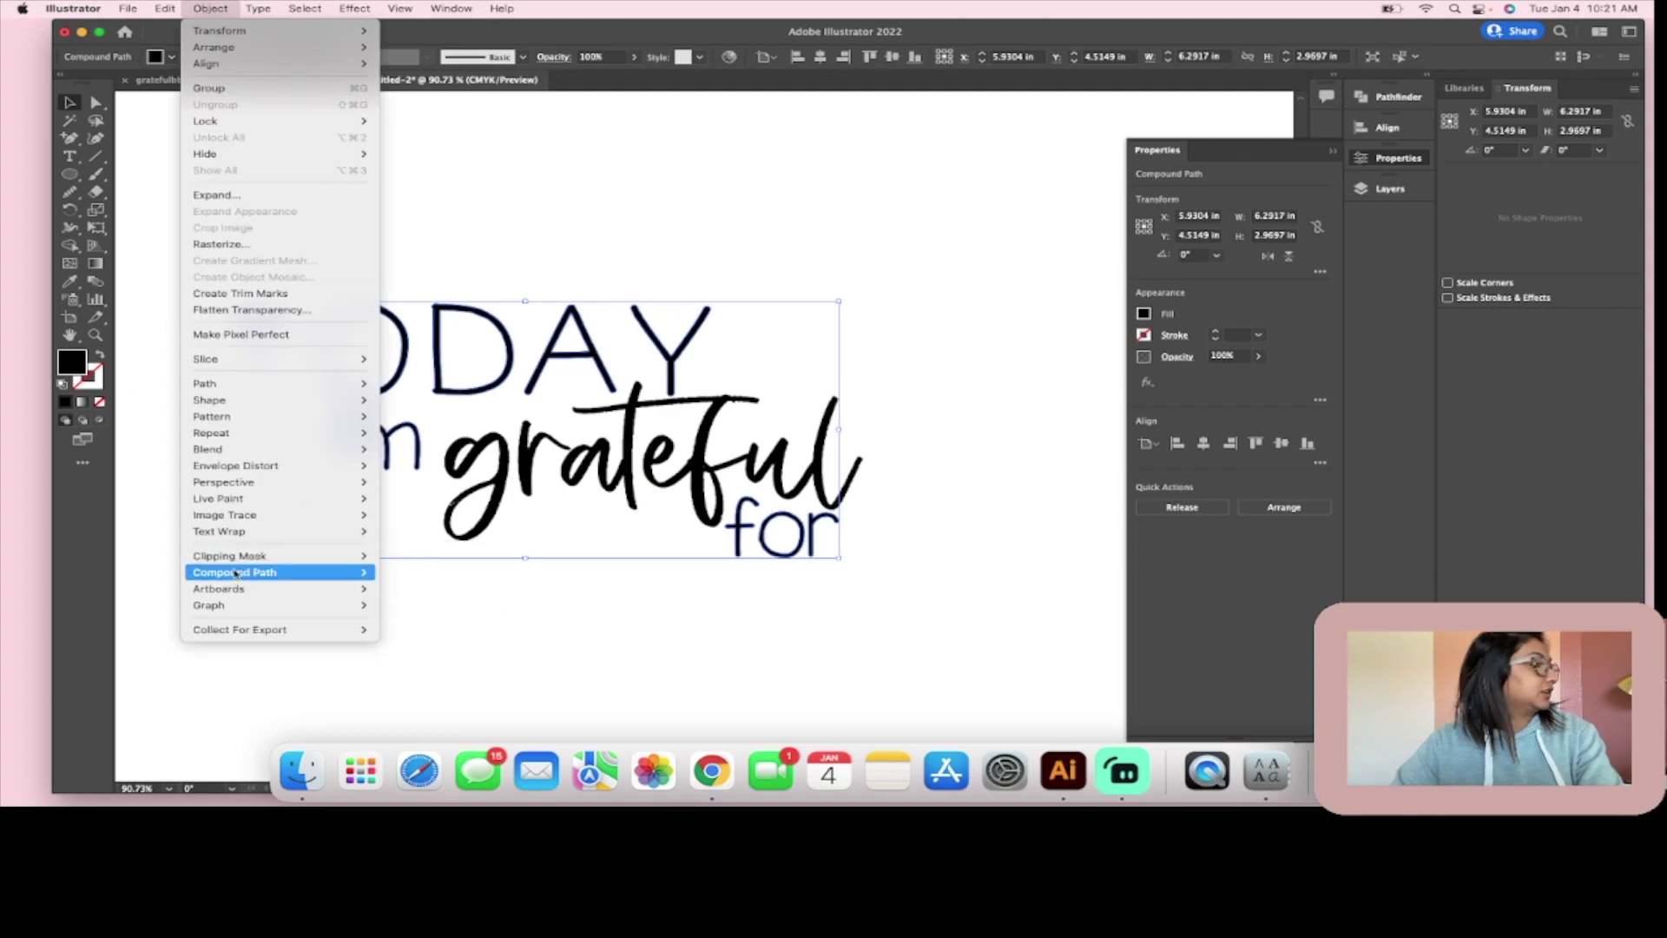
pyautogui.moveTo(378, 574)
pyautogui.click(672, 621)
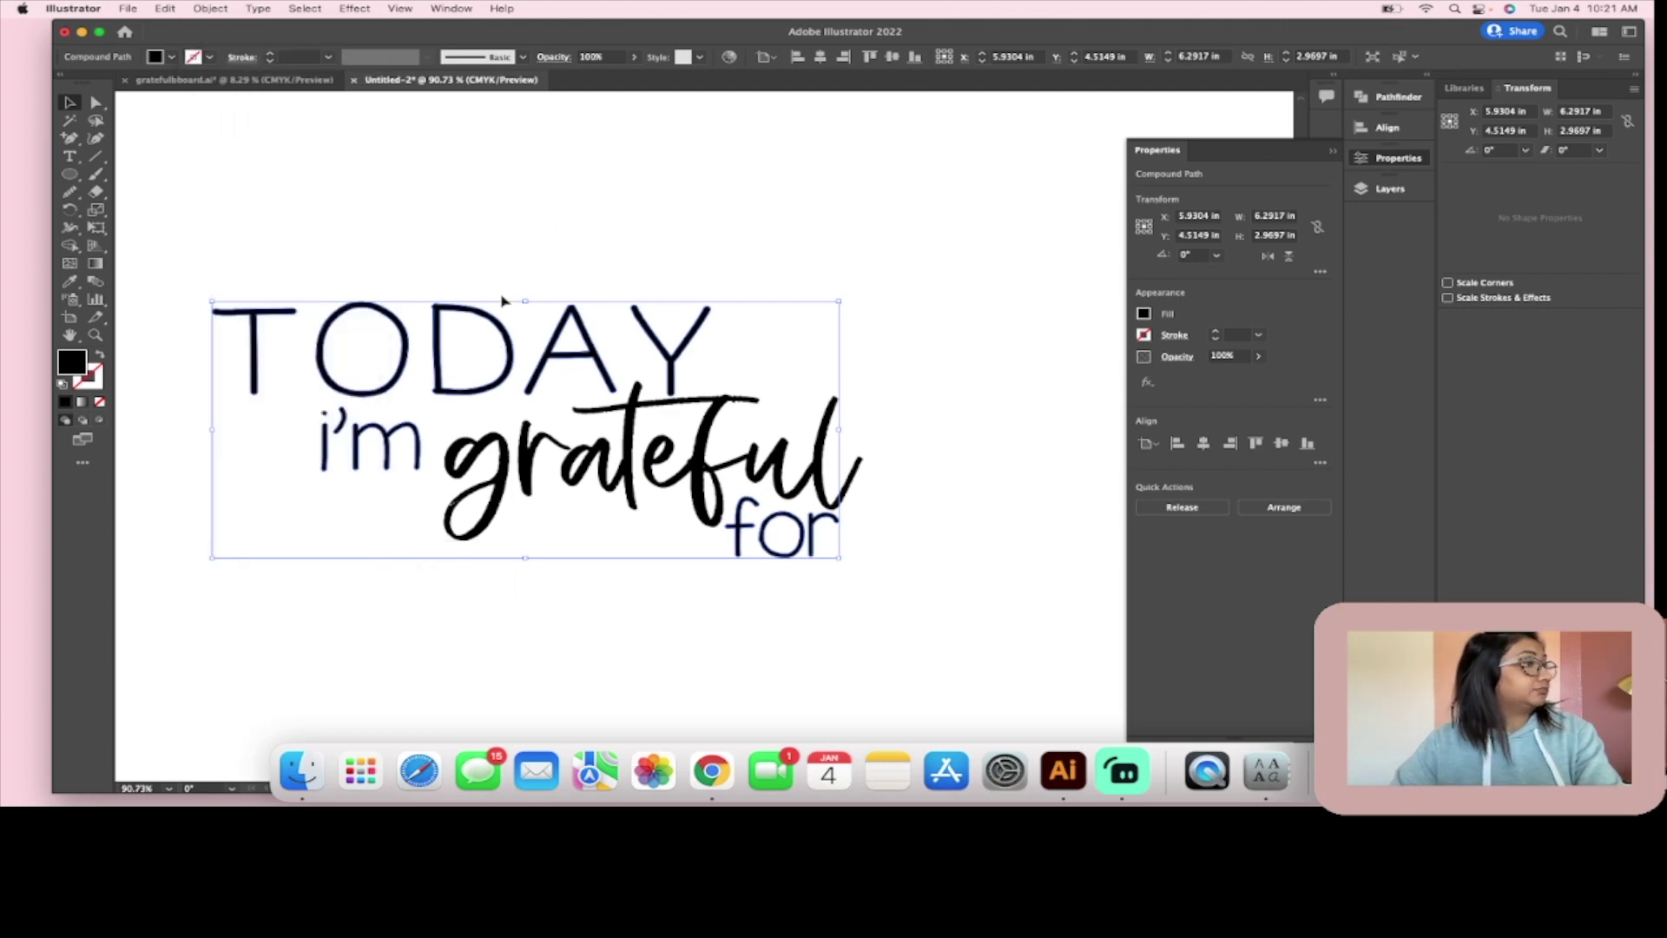
pyautogui.click(457, 223)
pyautogui.click(446, 319)
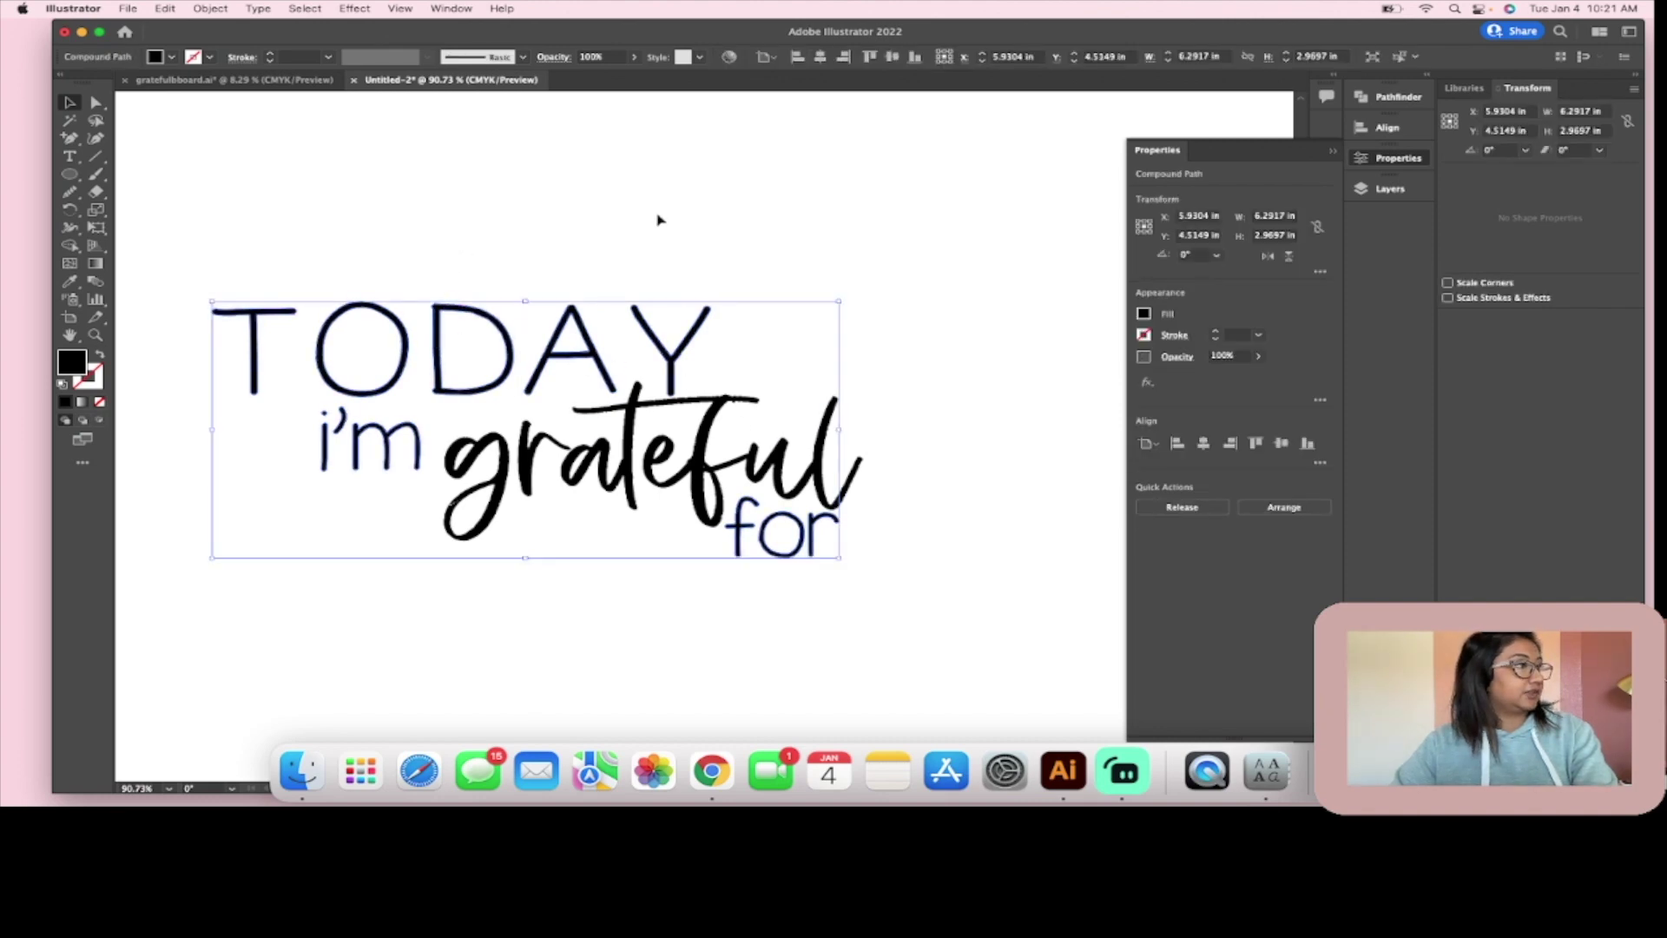
pyautogui.click(710, 228)
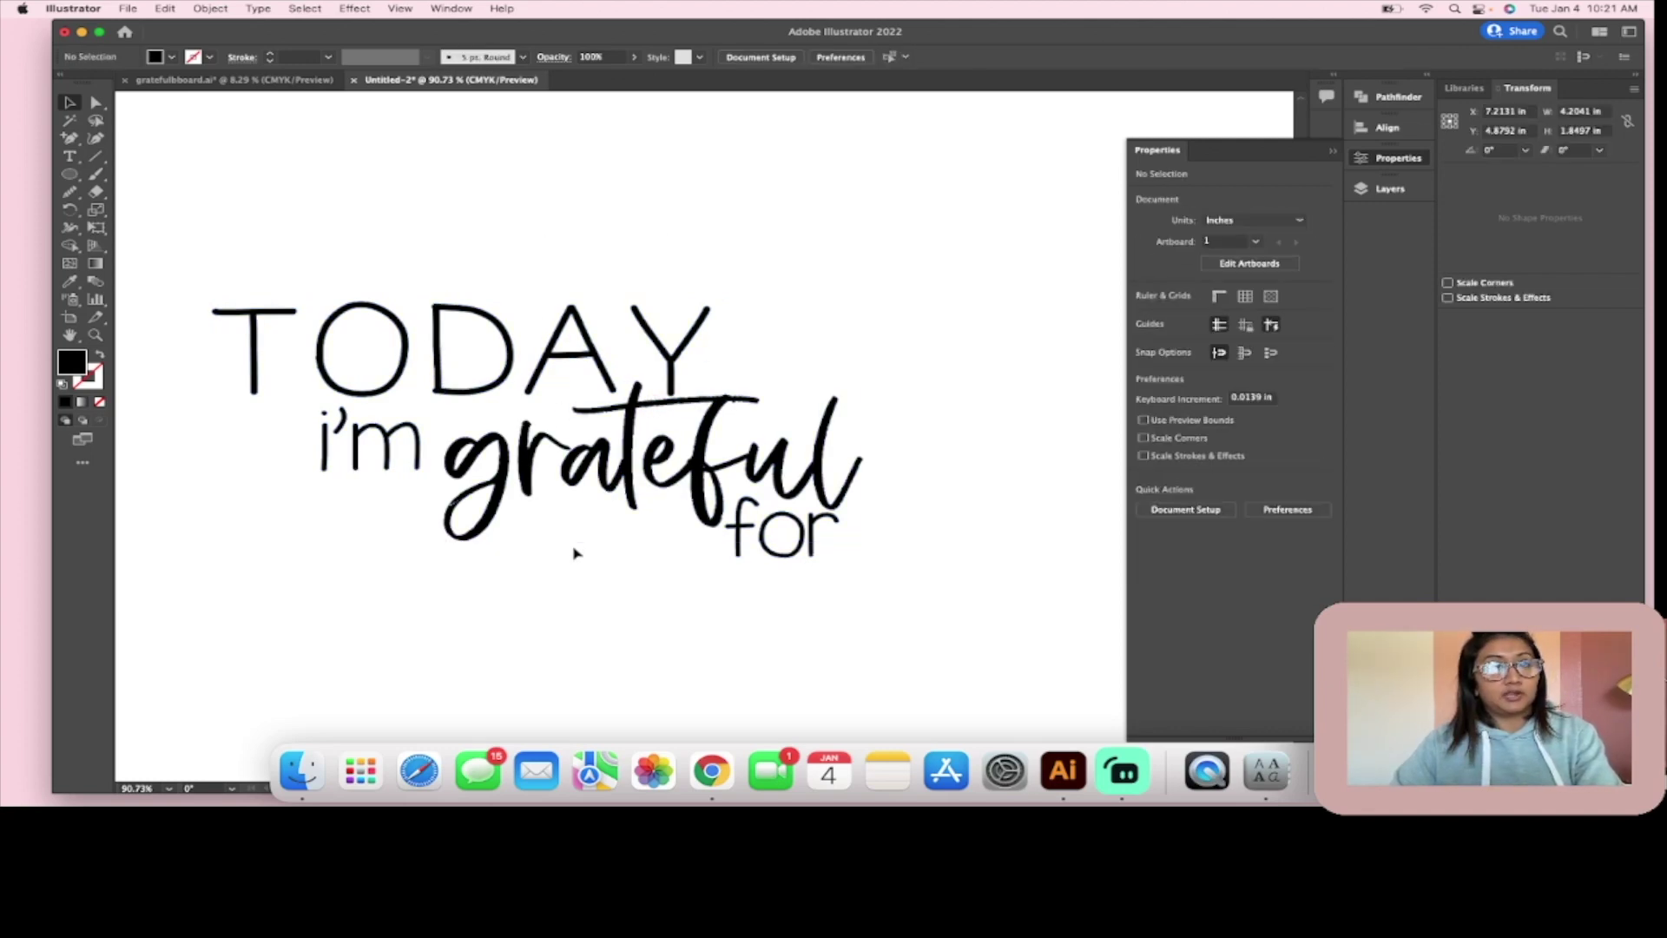
# Step: Isolate the "grateful" group and move its letter "g" right until it overlaps the stem of the "r"
pyautogui.click(622, 471)
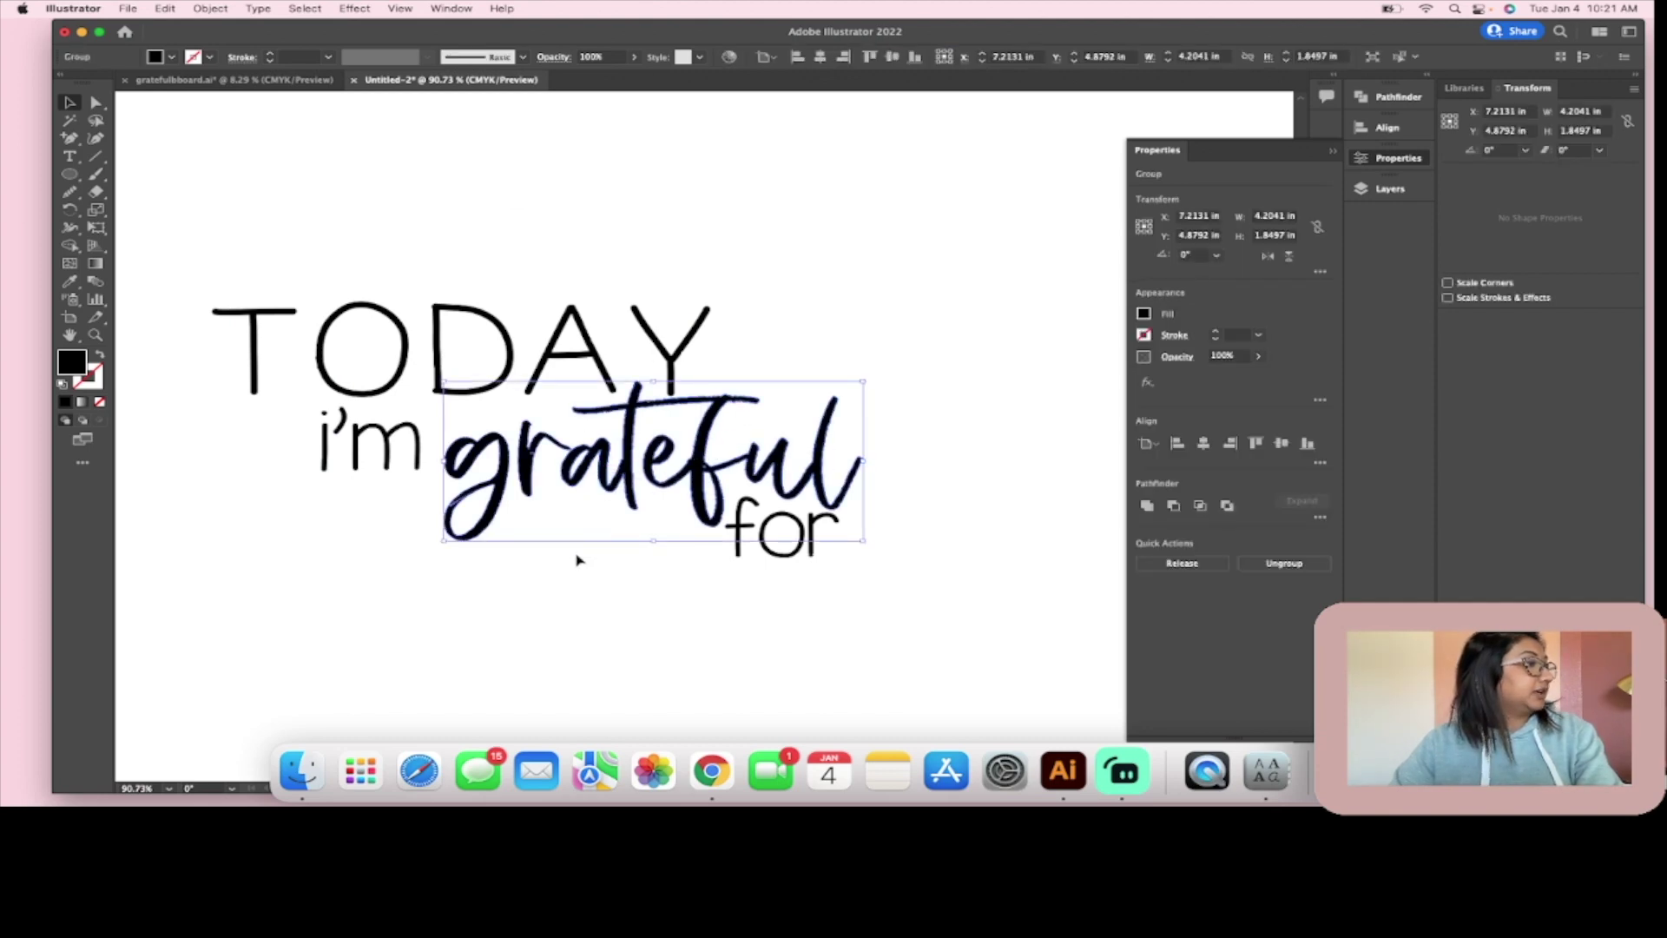
pyautogui.scroll(3, 566, 553)
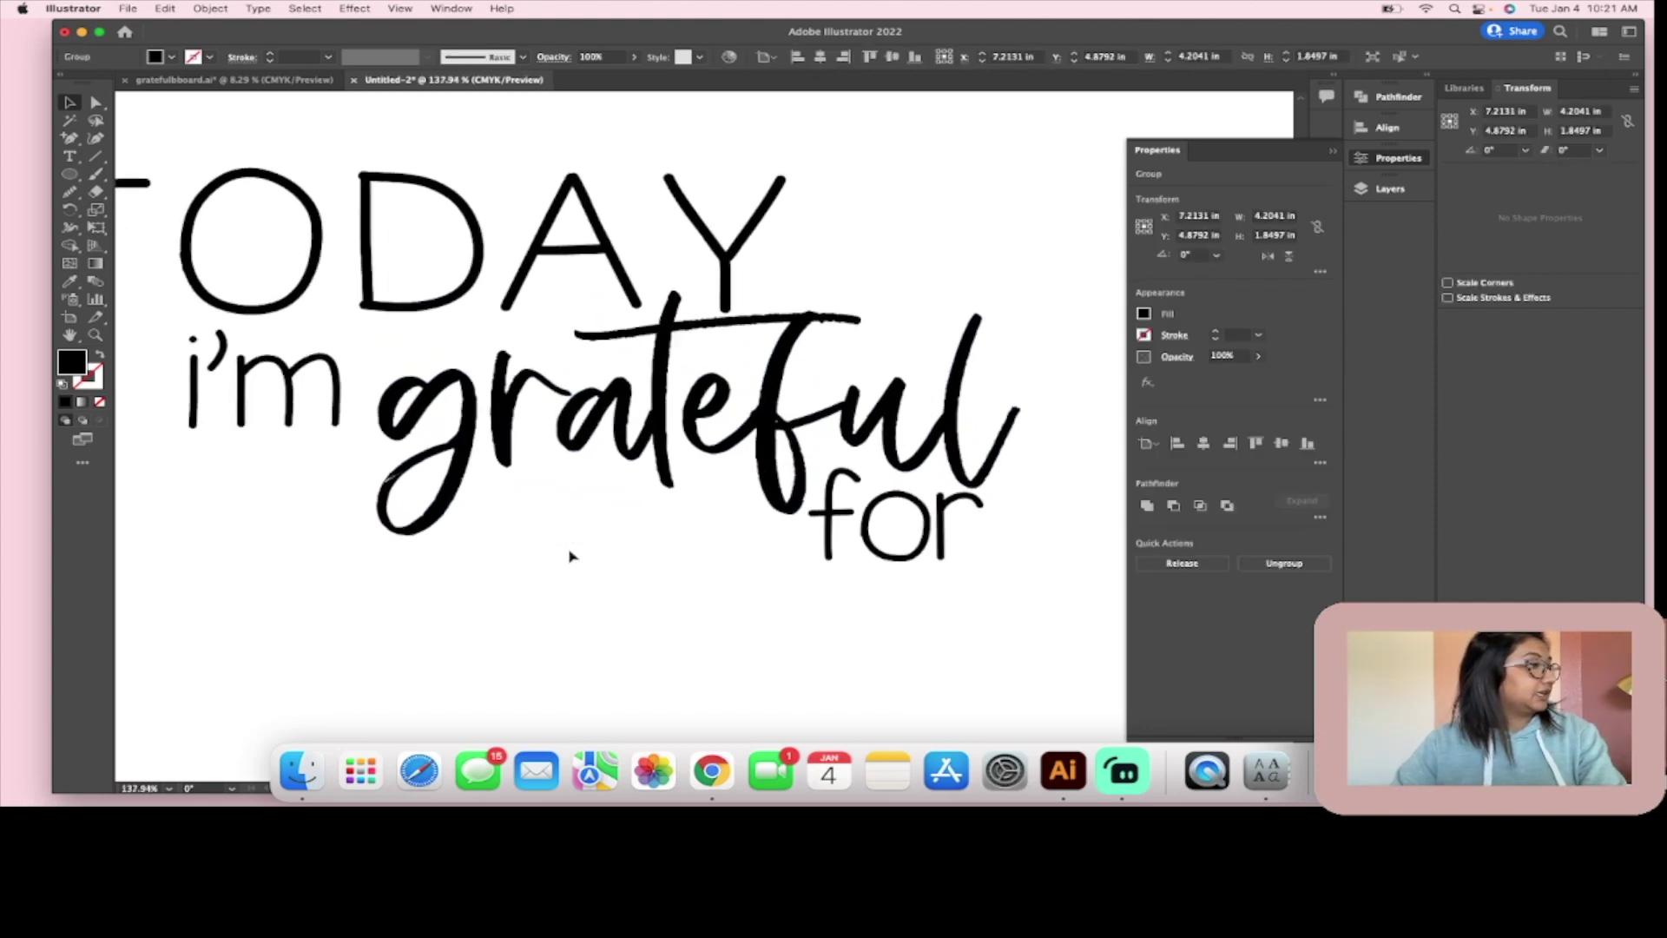
pyautogui.click(512, 473)
pyautogui.doubleClick(501, 405)
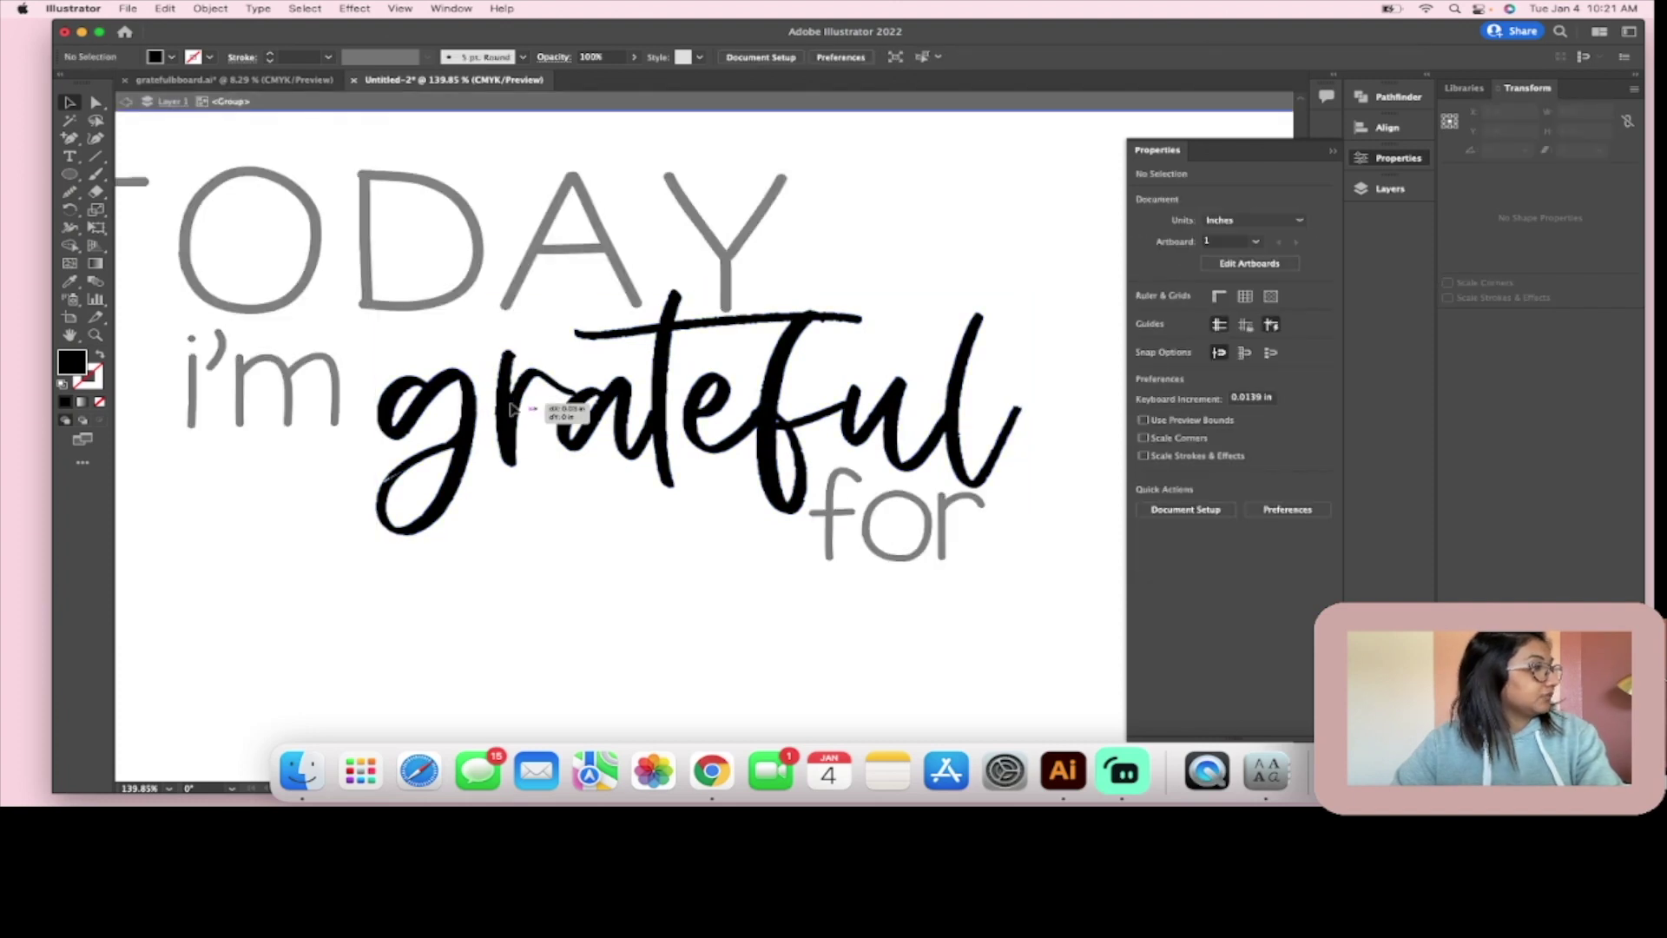
pyautogui.click(511, 415)
pyautogui.moveTo(467, 417); pyautogui.dragTo(494, 408)
pyautogui.click(630, 524)
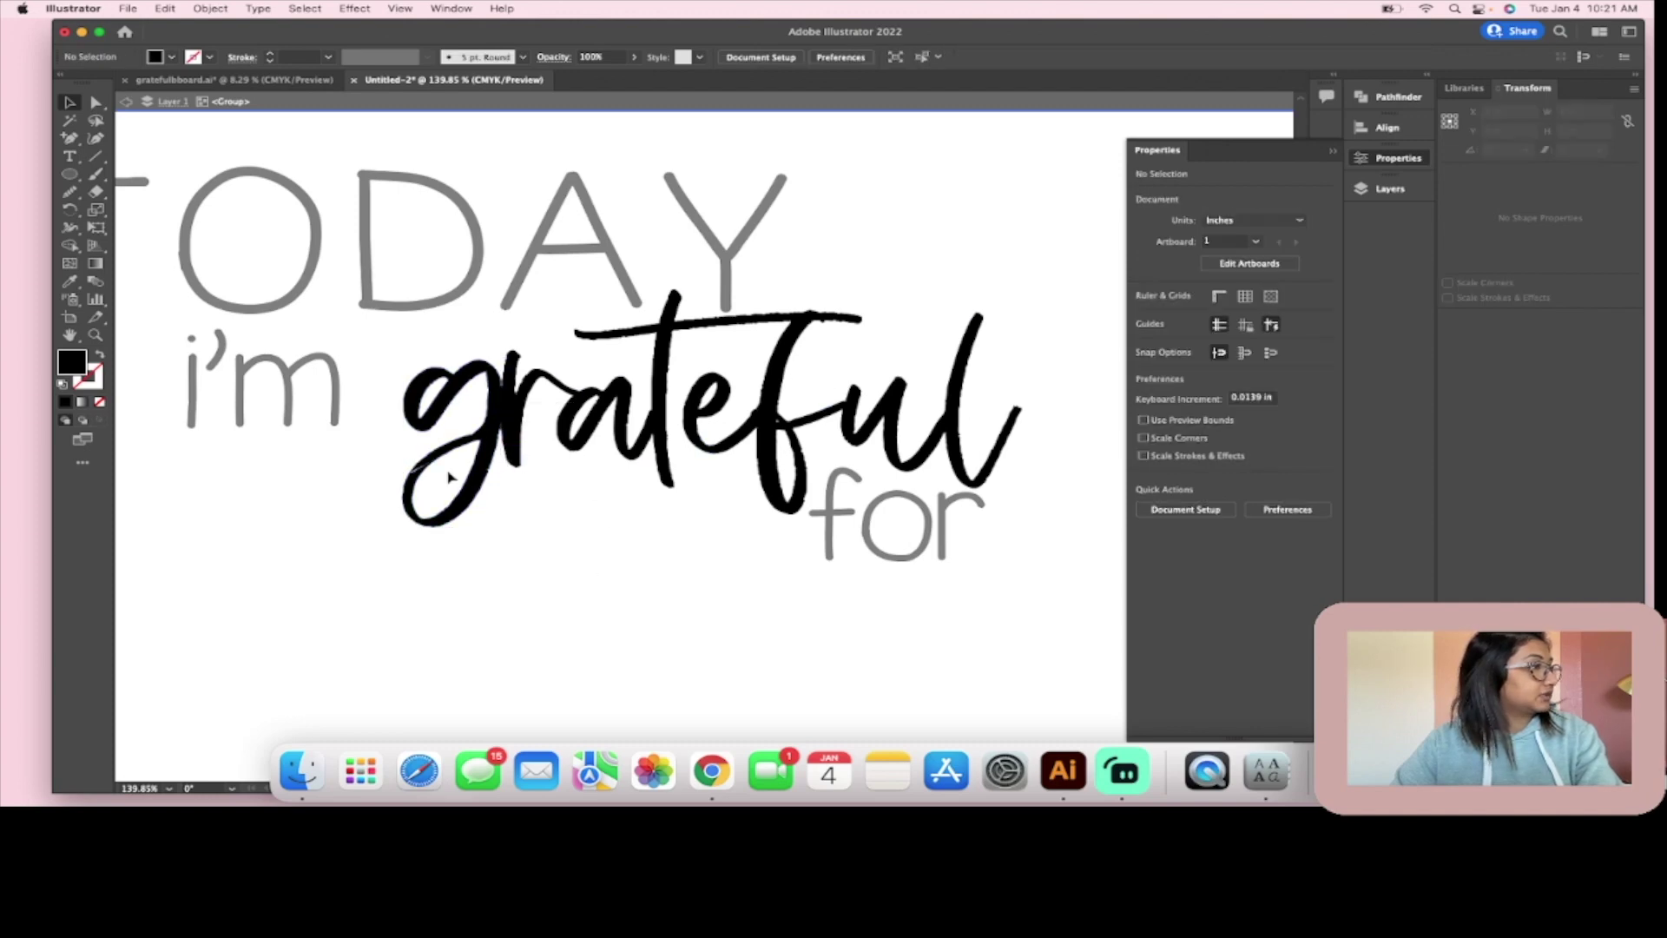
# Step: Delete the thin stray cutout in the lower loop of the "g" and leave isolation mode
pyautogui.scroll(5, 449, 476)
pyautogui.click(404, 444)
pyautogui.click(404, 444)
pyautogui.scroll(3, 405, 447)
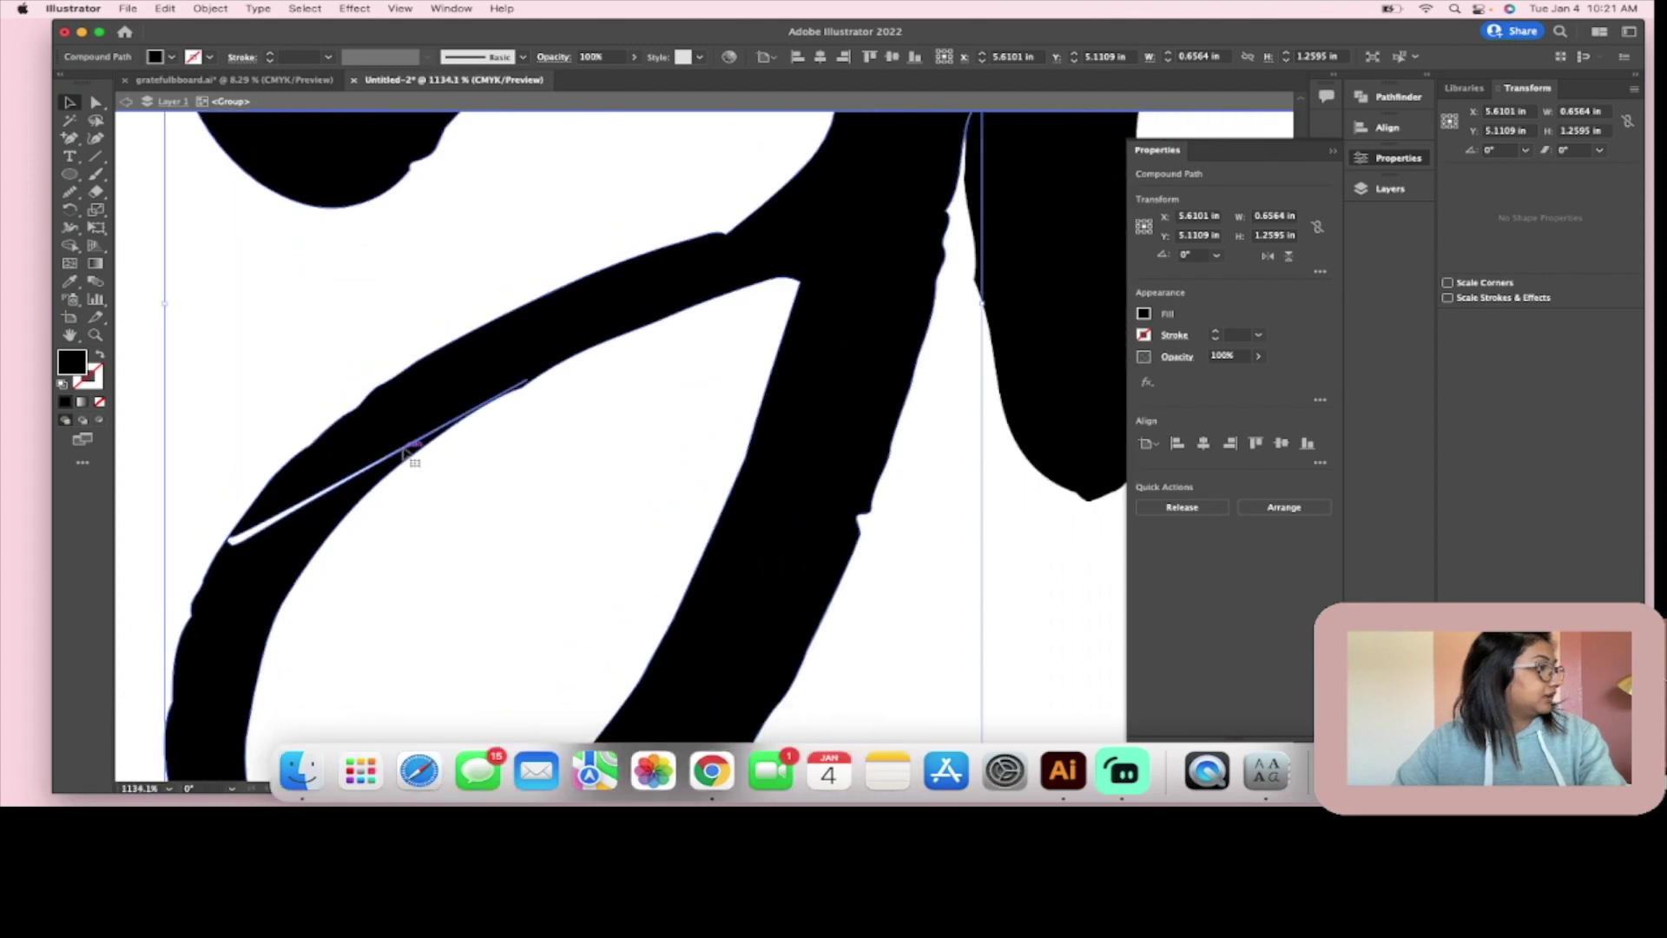
pyautogui.doubleClick(408, 450)
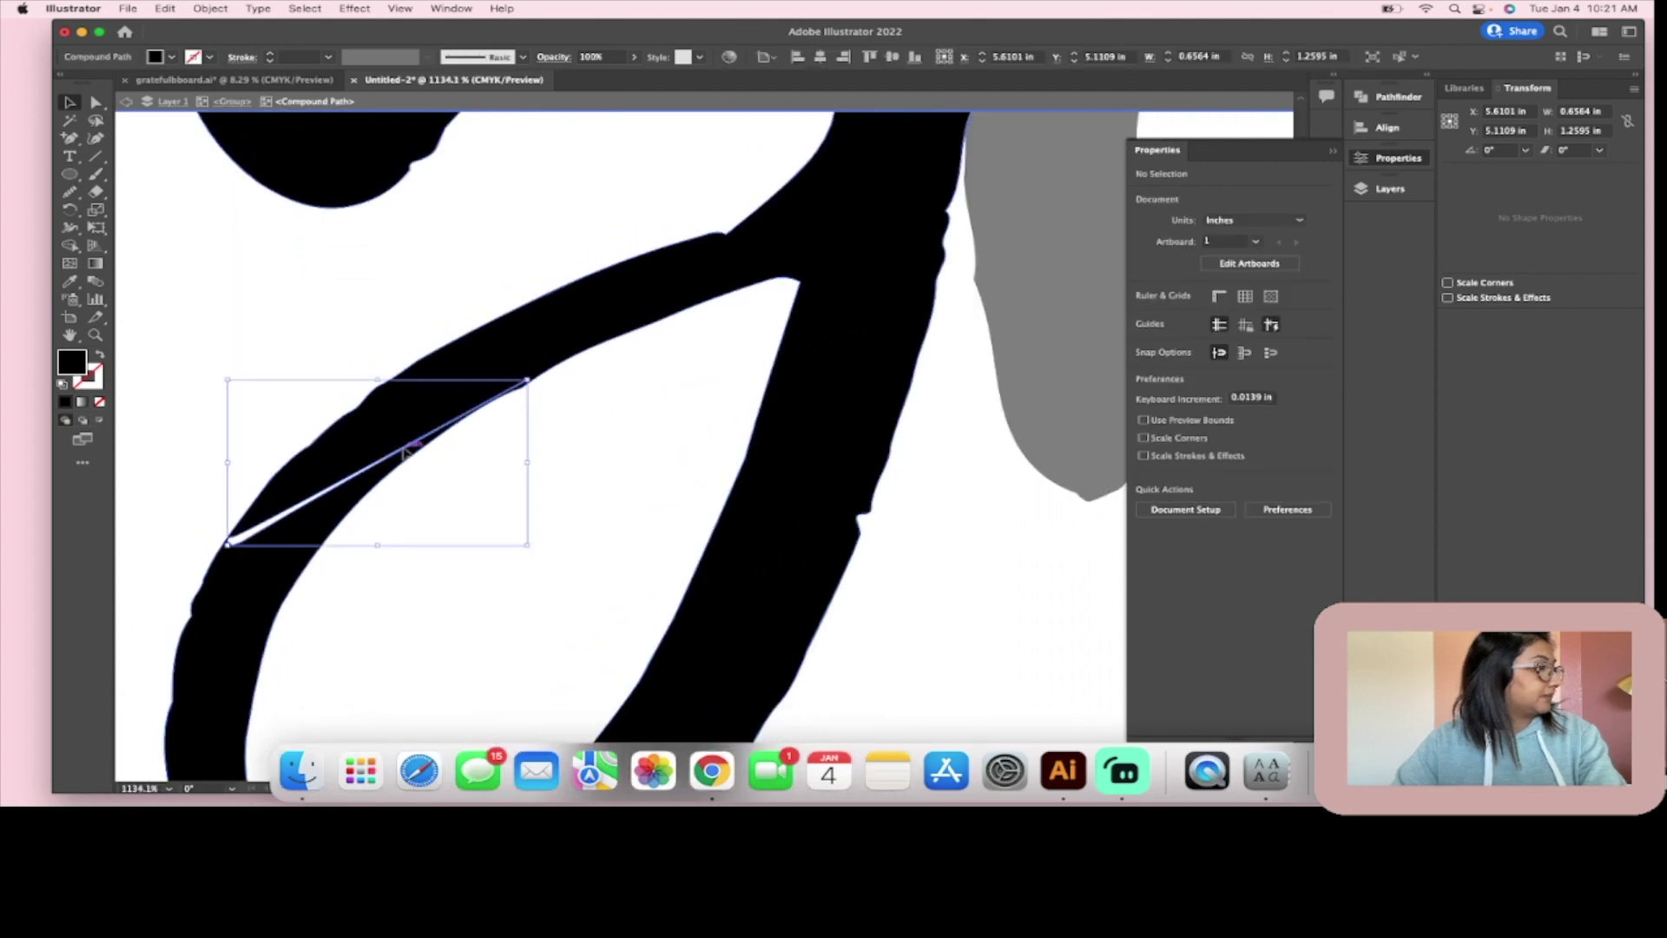
pyautogui.click(569, 548)
pyautogui.press('Escape')
pyautogui.scroll(-3, 452, 664)
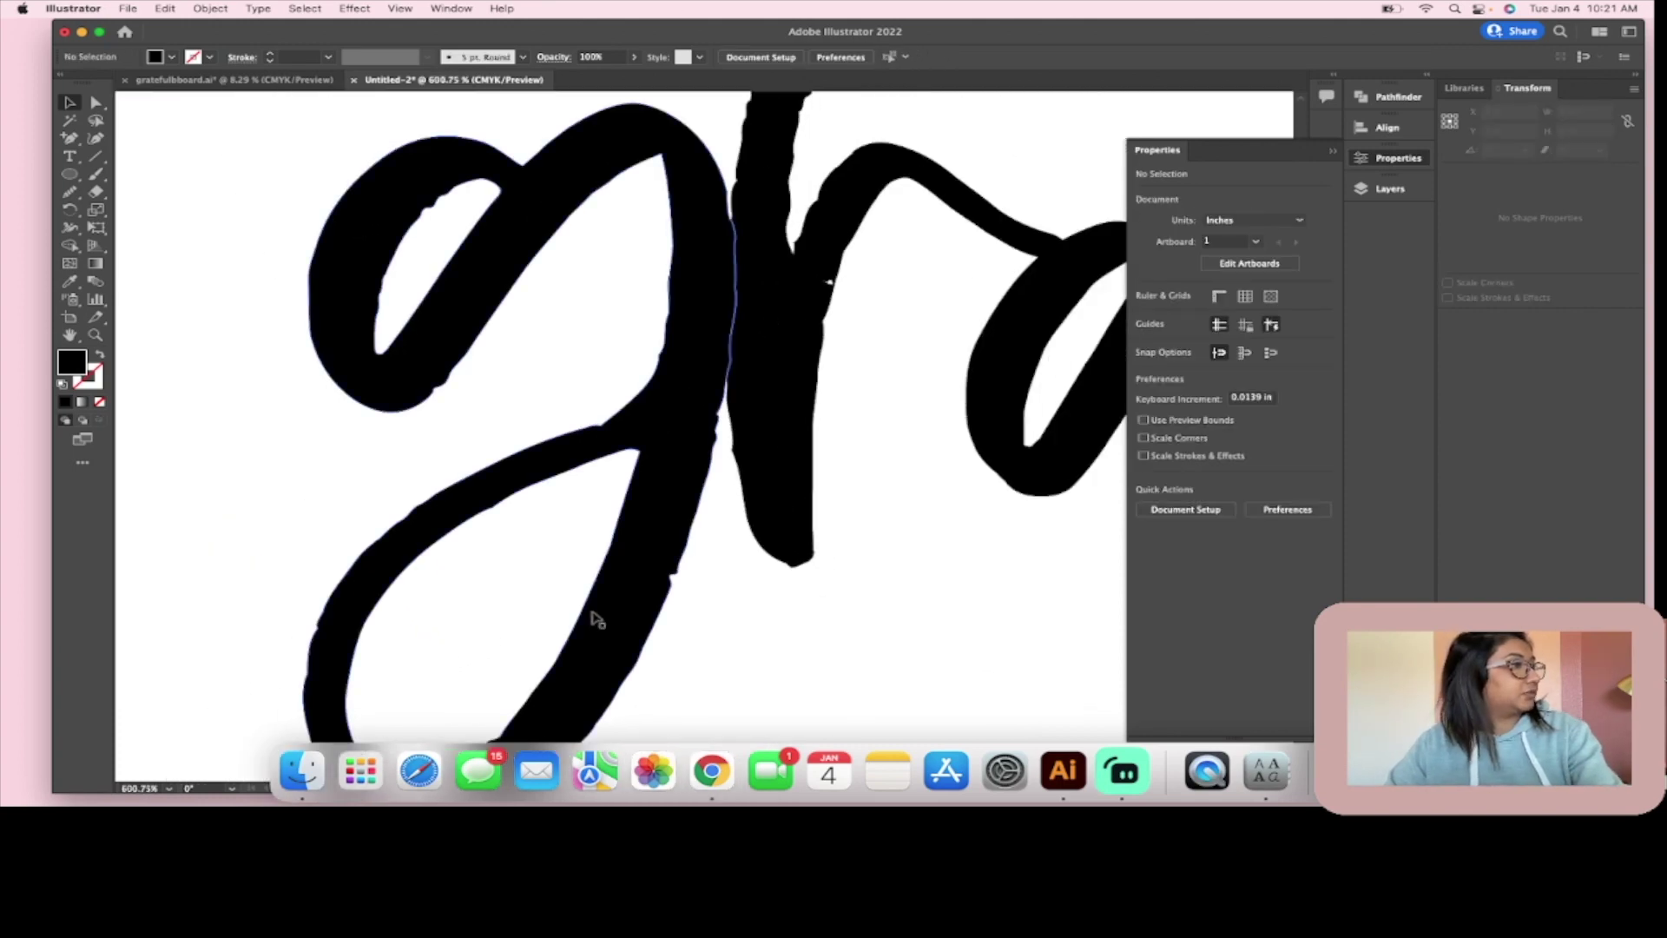
# Step: Delete the tiny stray cutout on the edge of the "r" in "grateful" and leave isolation mode
pyautogui.scroll(-5, 625, 573)
pyautogui.scroll(10, 695, 477)
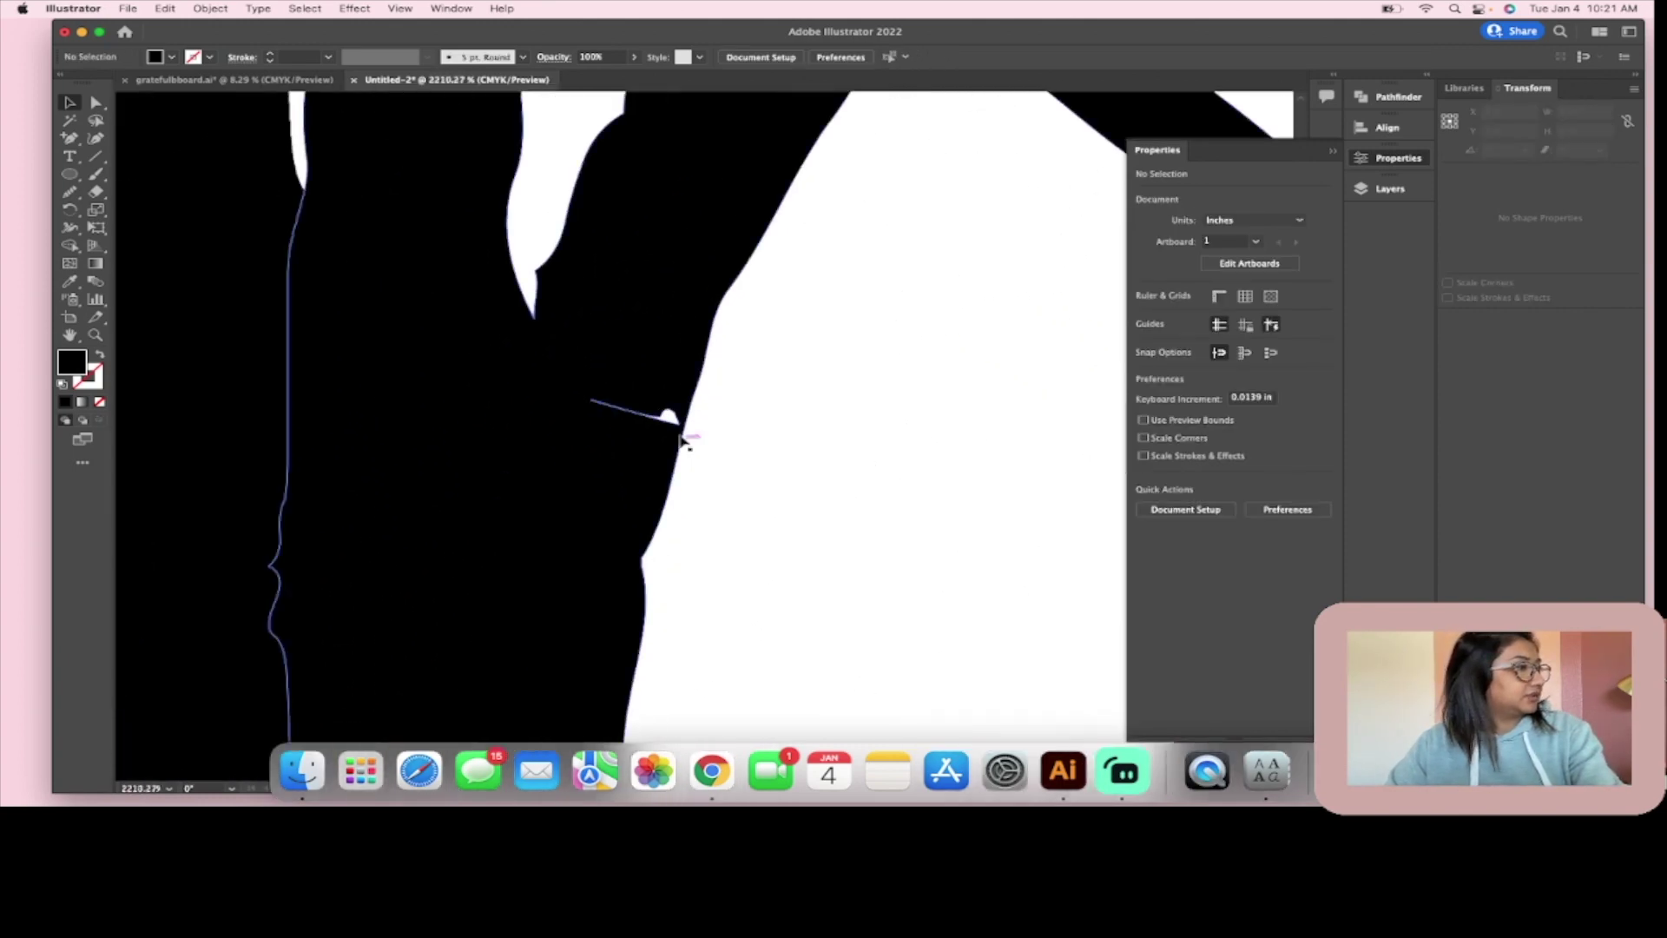
pyautogui.doubleClick(670, 416)
pyautogui.click(673, 416)
pyautogui.press('Delete')
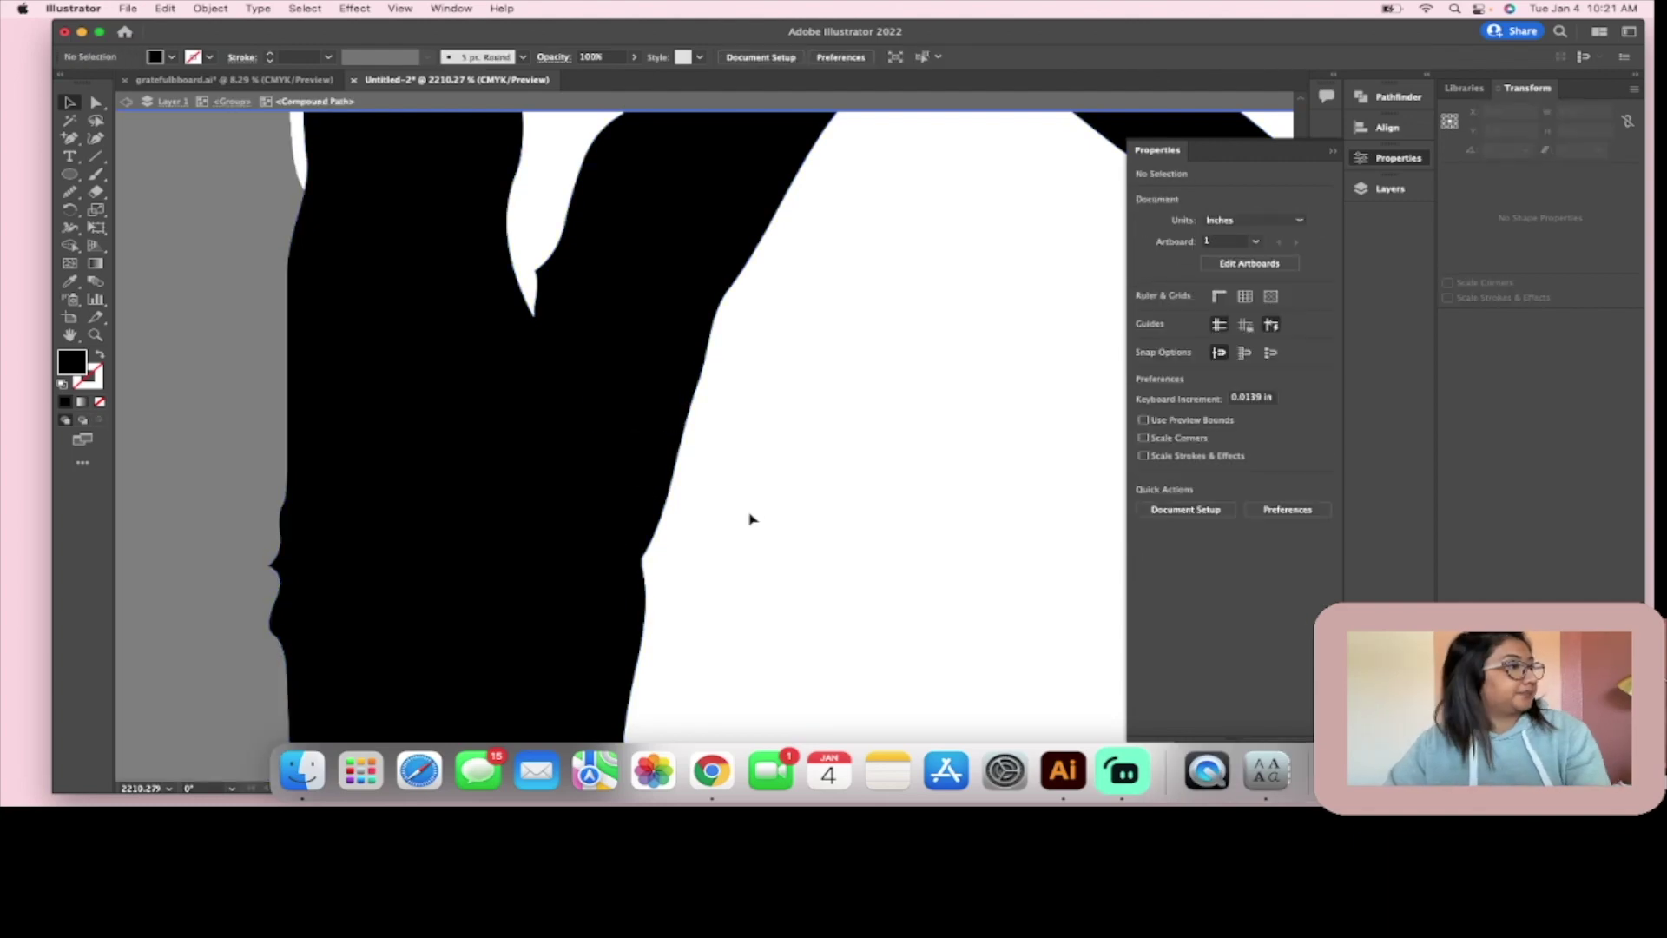
pyautogui.scroll(-8, 750, 519)
pyautogui.press('Escape')
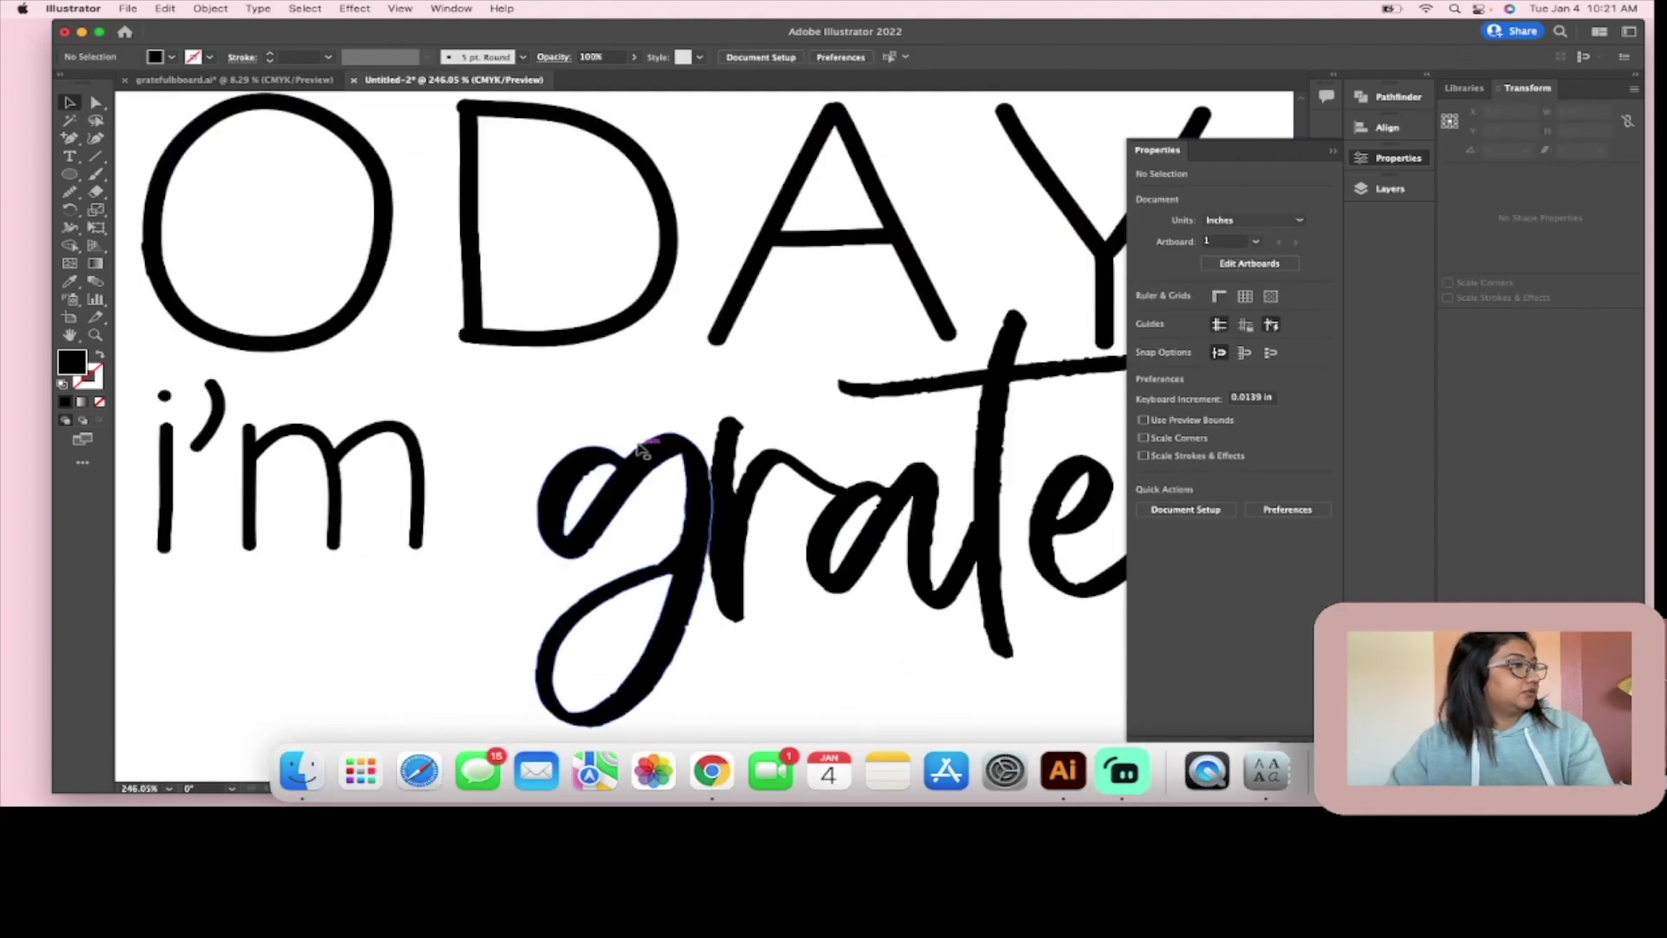
# Step: Unite the letters of "grateful" into a single shape
pyautogui.scroll(-3, 651, 450)
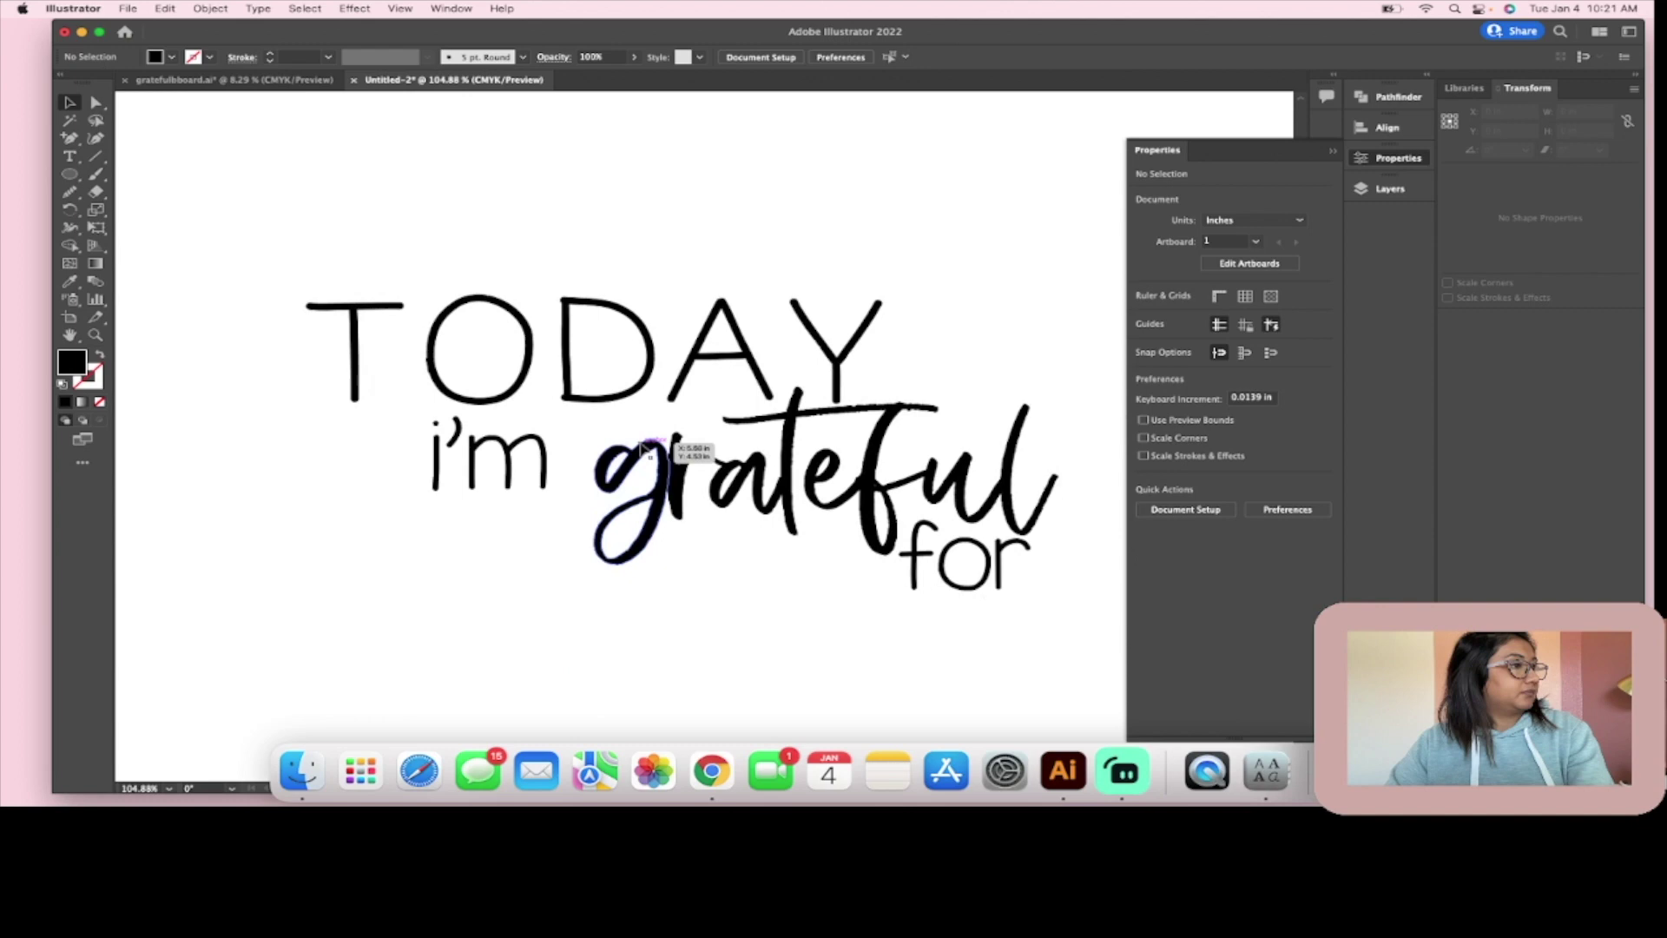
pyautogui.click(990, 503)
pyautogui.click(1147, 508)
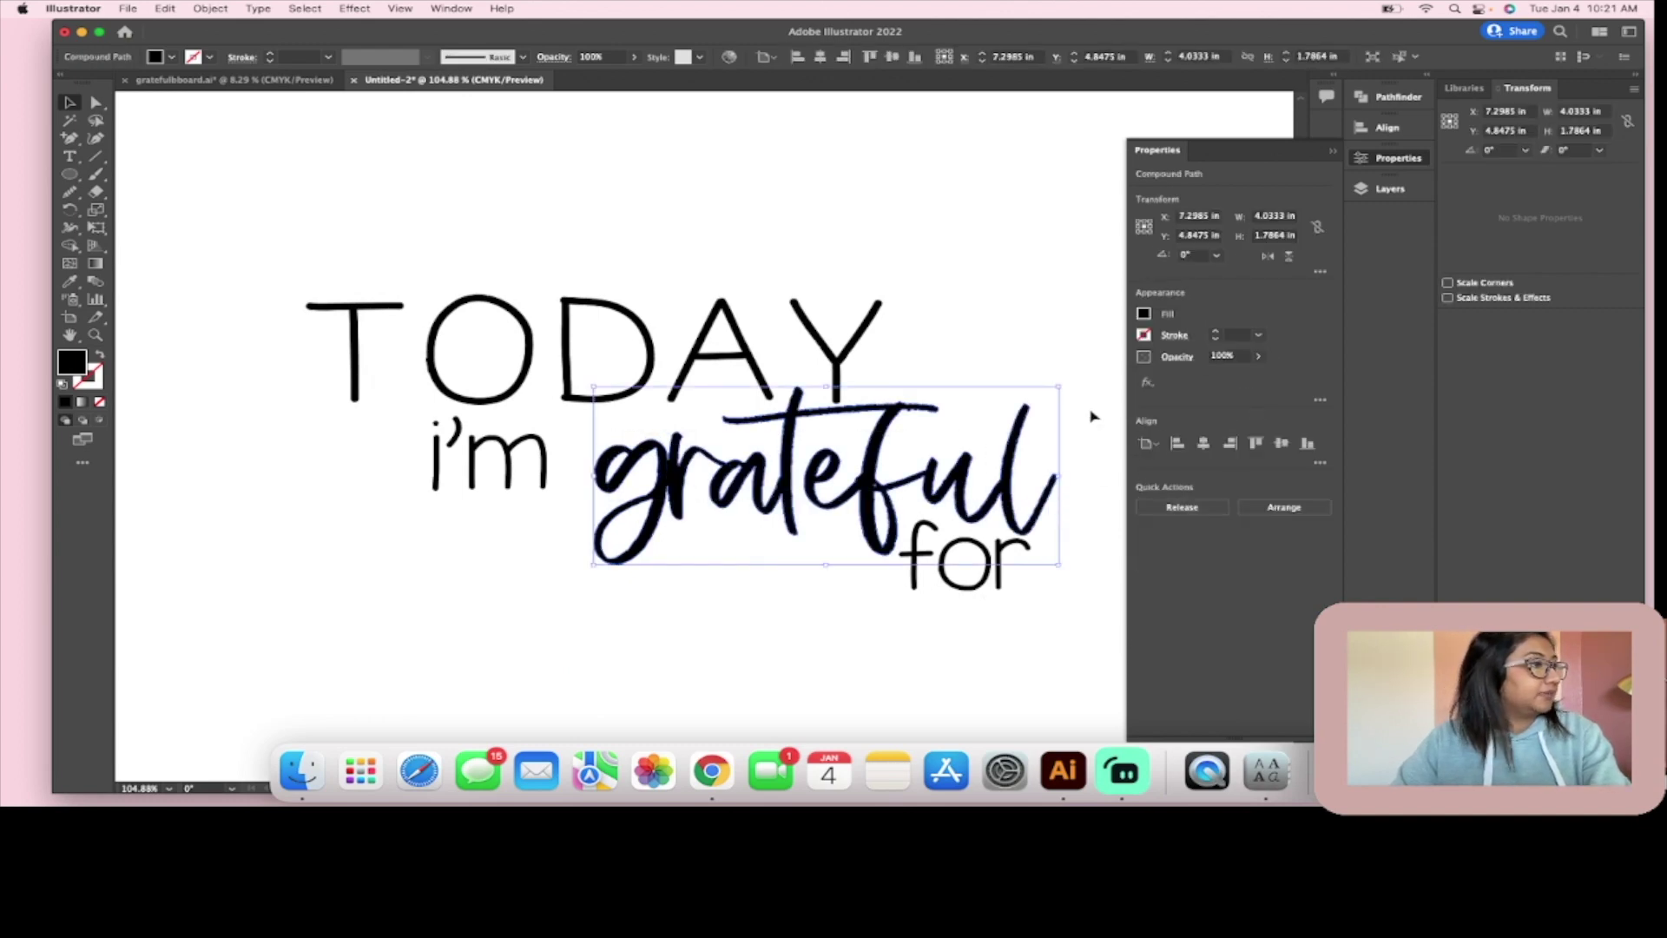
# Step: Thicken the word "grateful" with a 3 pt stroke
pyautogui.click(271, 54)
pyautogui.click(271, 54)
pyautogui.click(271, 54)
pyautogui.scroll(-2, 955, 430)
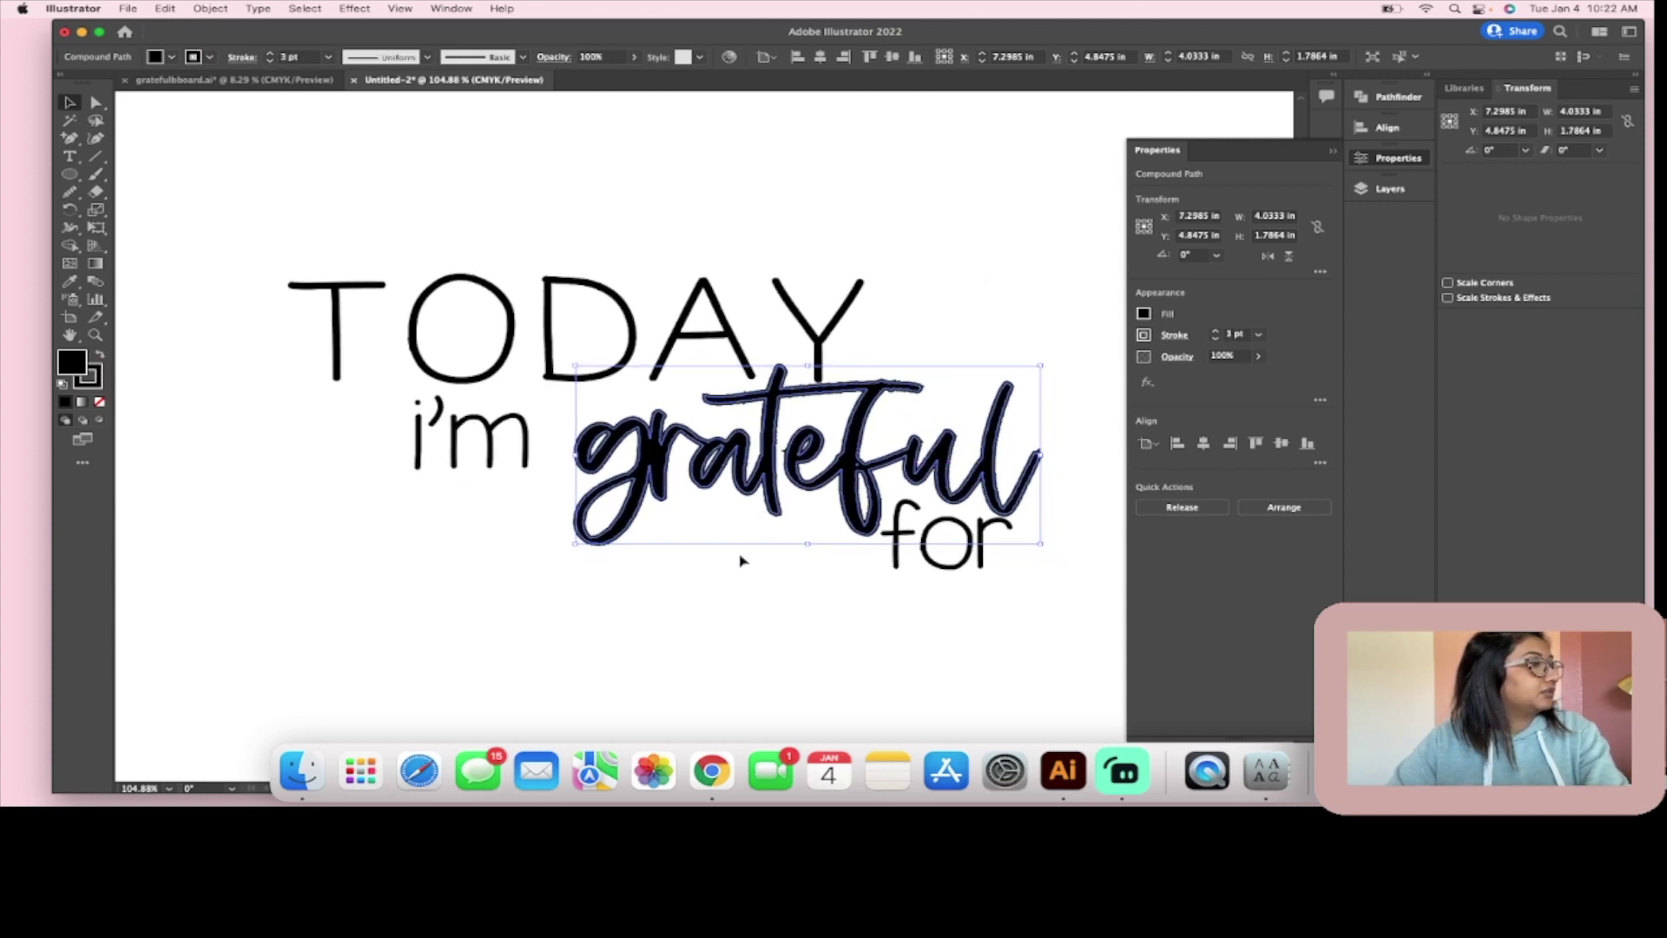
# Step: Examine the stroked edges of "grateful" up close for sharp spikes and overly filled openings
pyautogui.scroll(3, 719, 582)
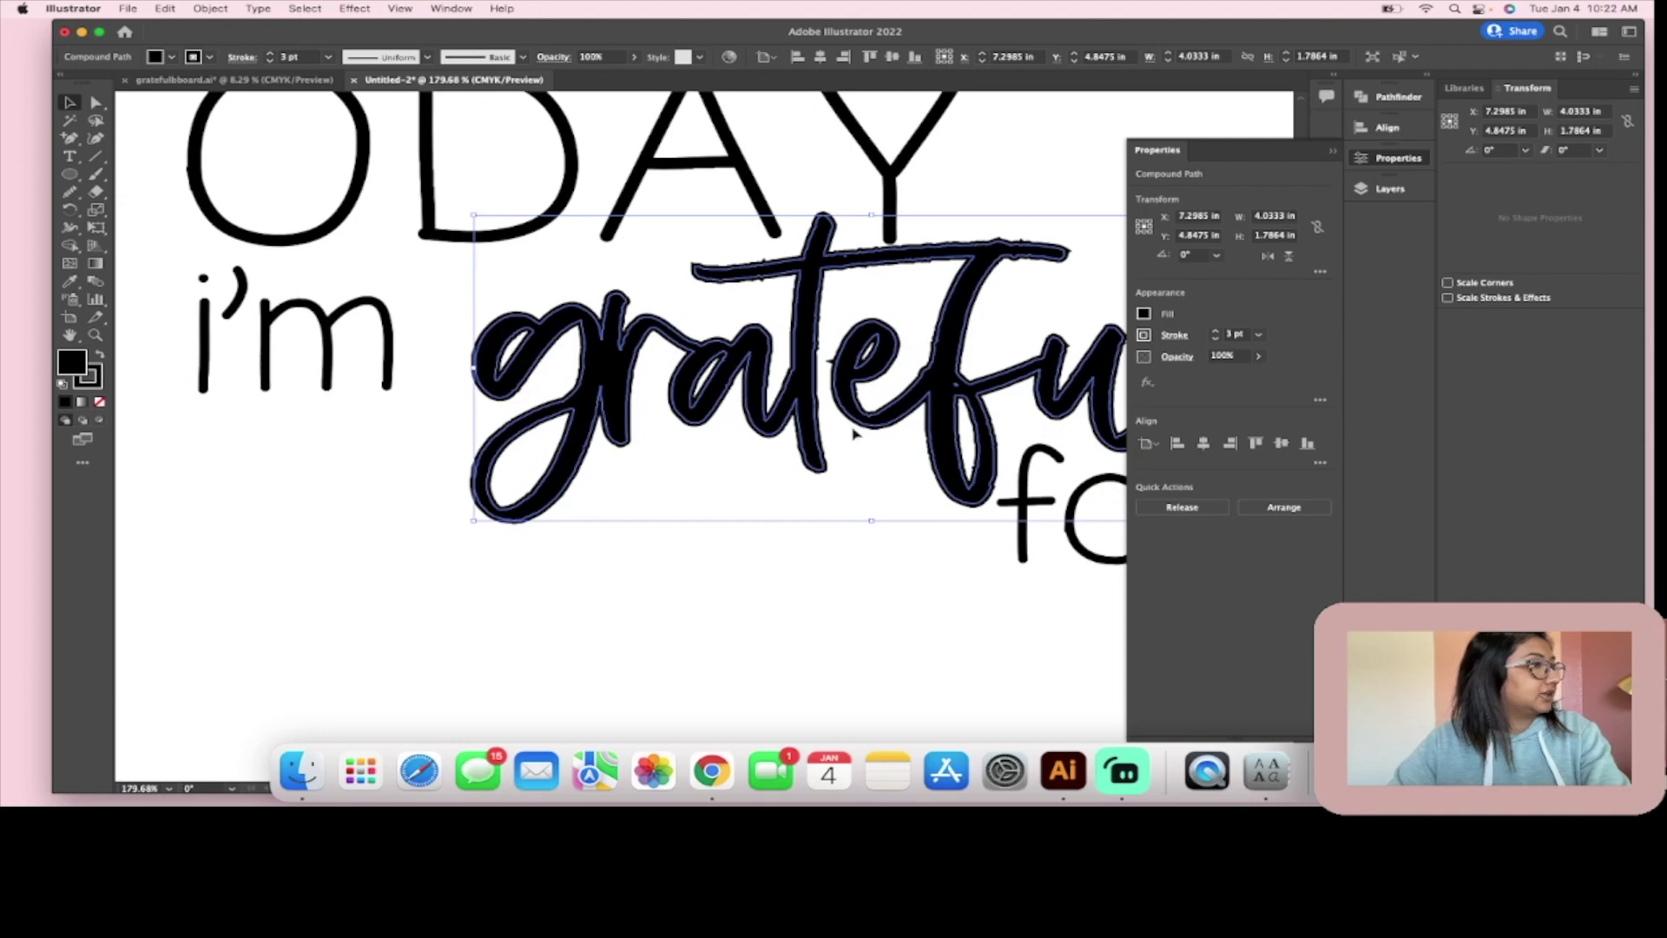
pyautogui.scroll(-2, 855, 432)
pyautogui.scroll(6, 972, 300)
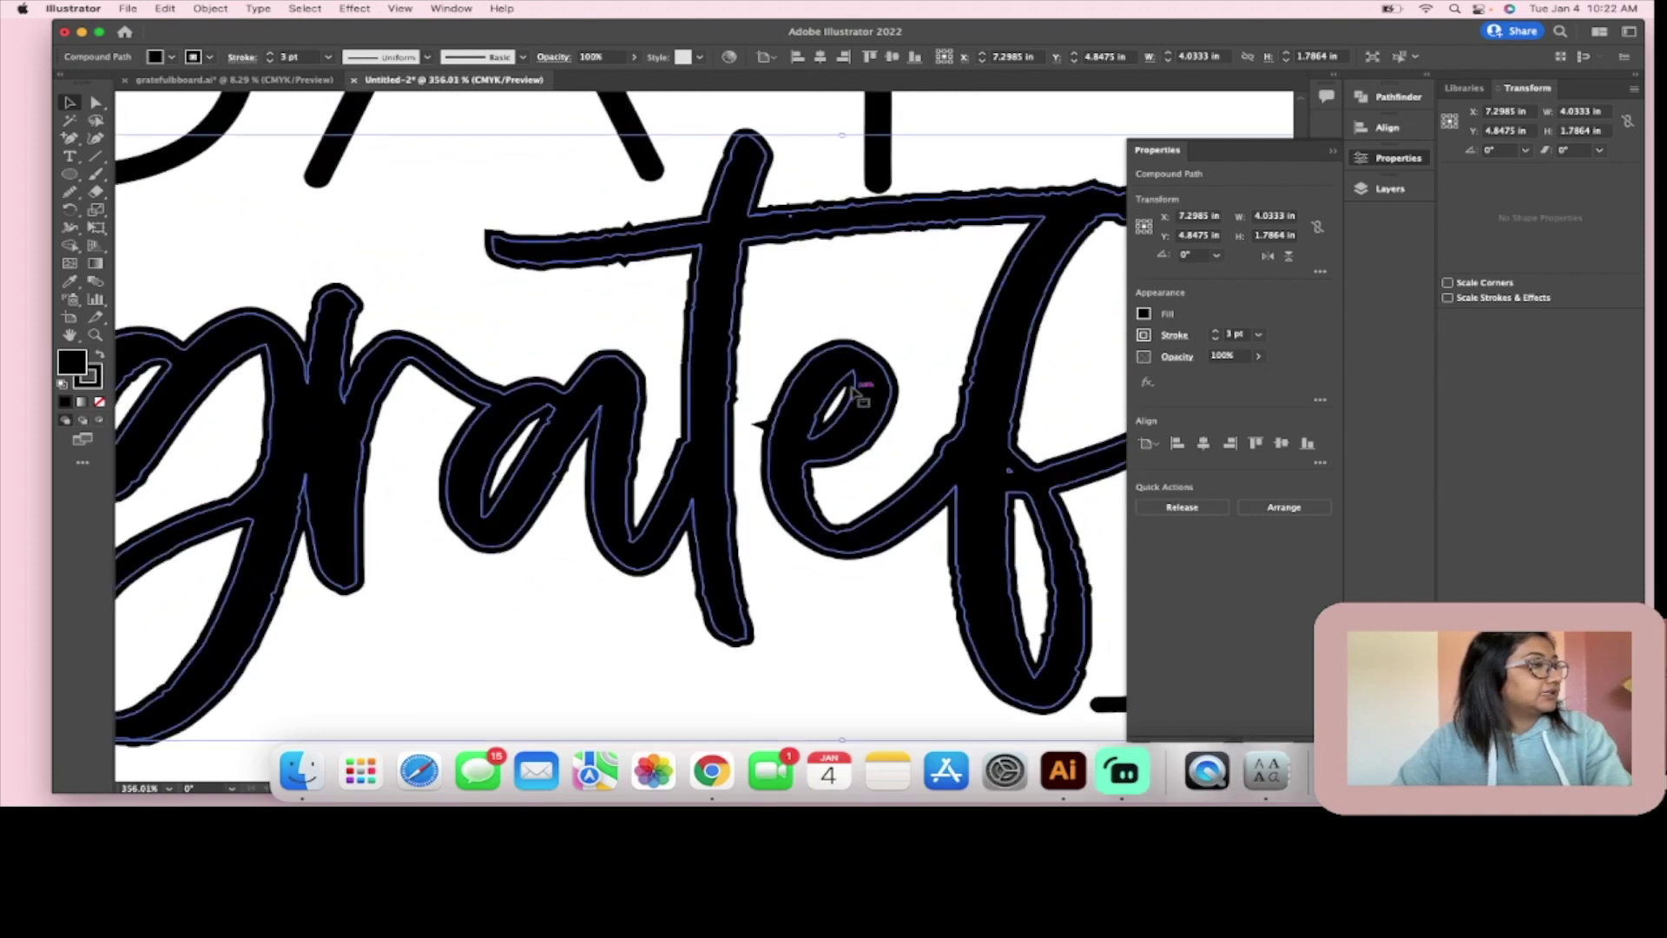
pyautogui.scroll(-4, 779, 425)
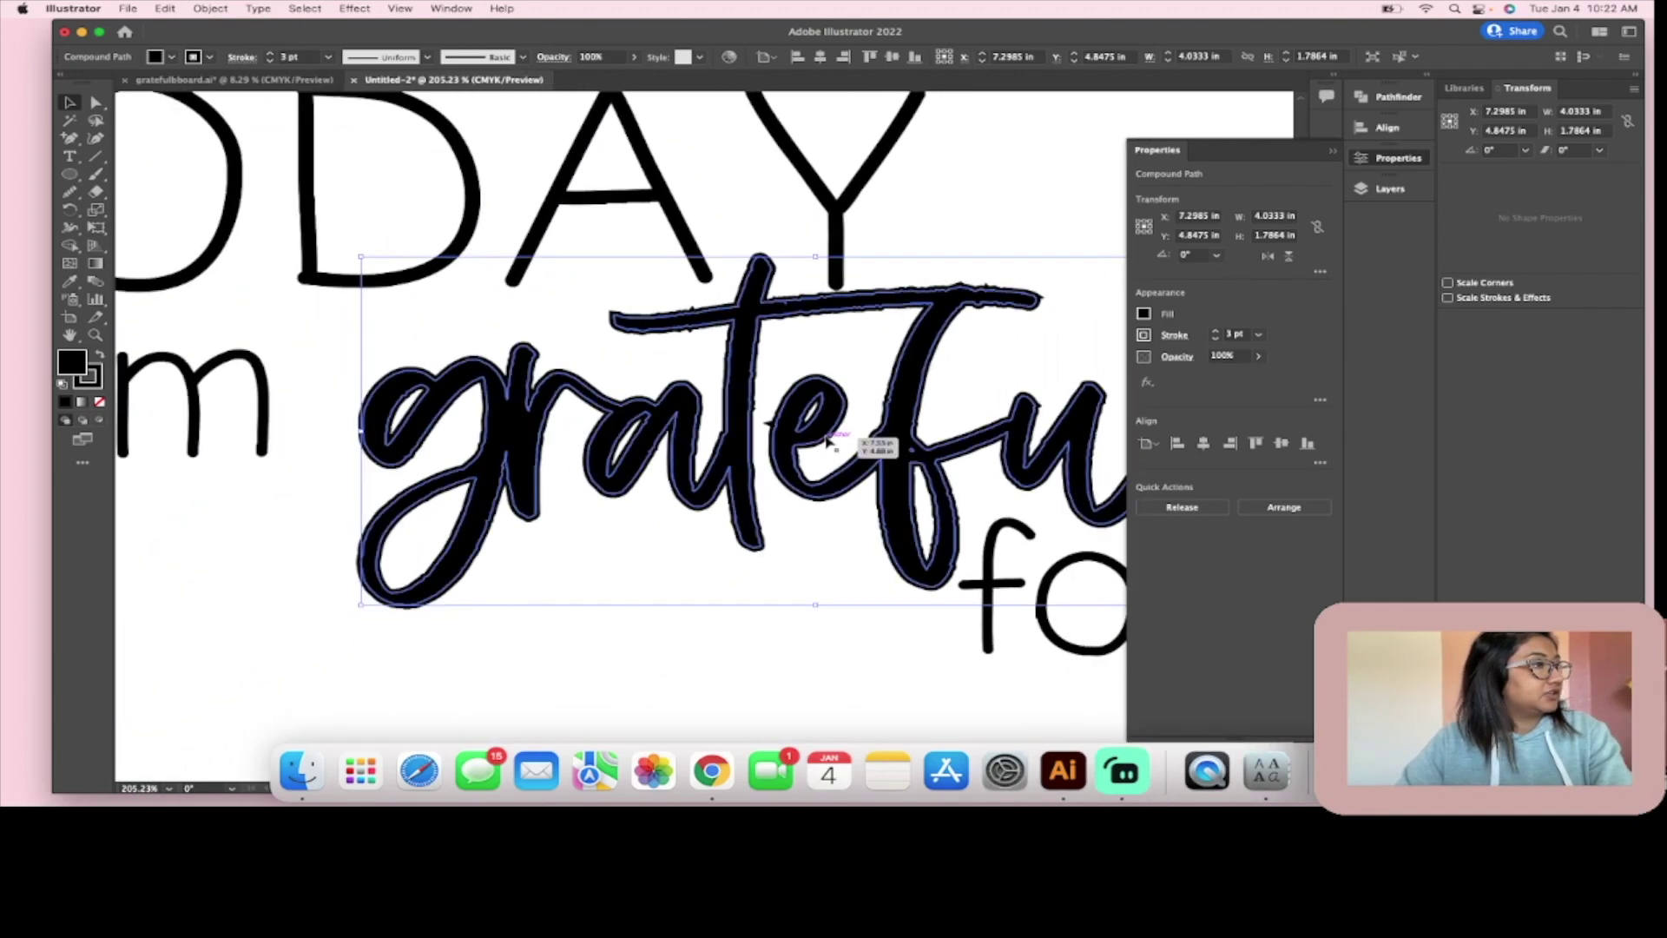
pyautogui.scroll(2, 800, 421)
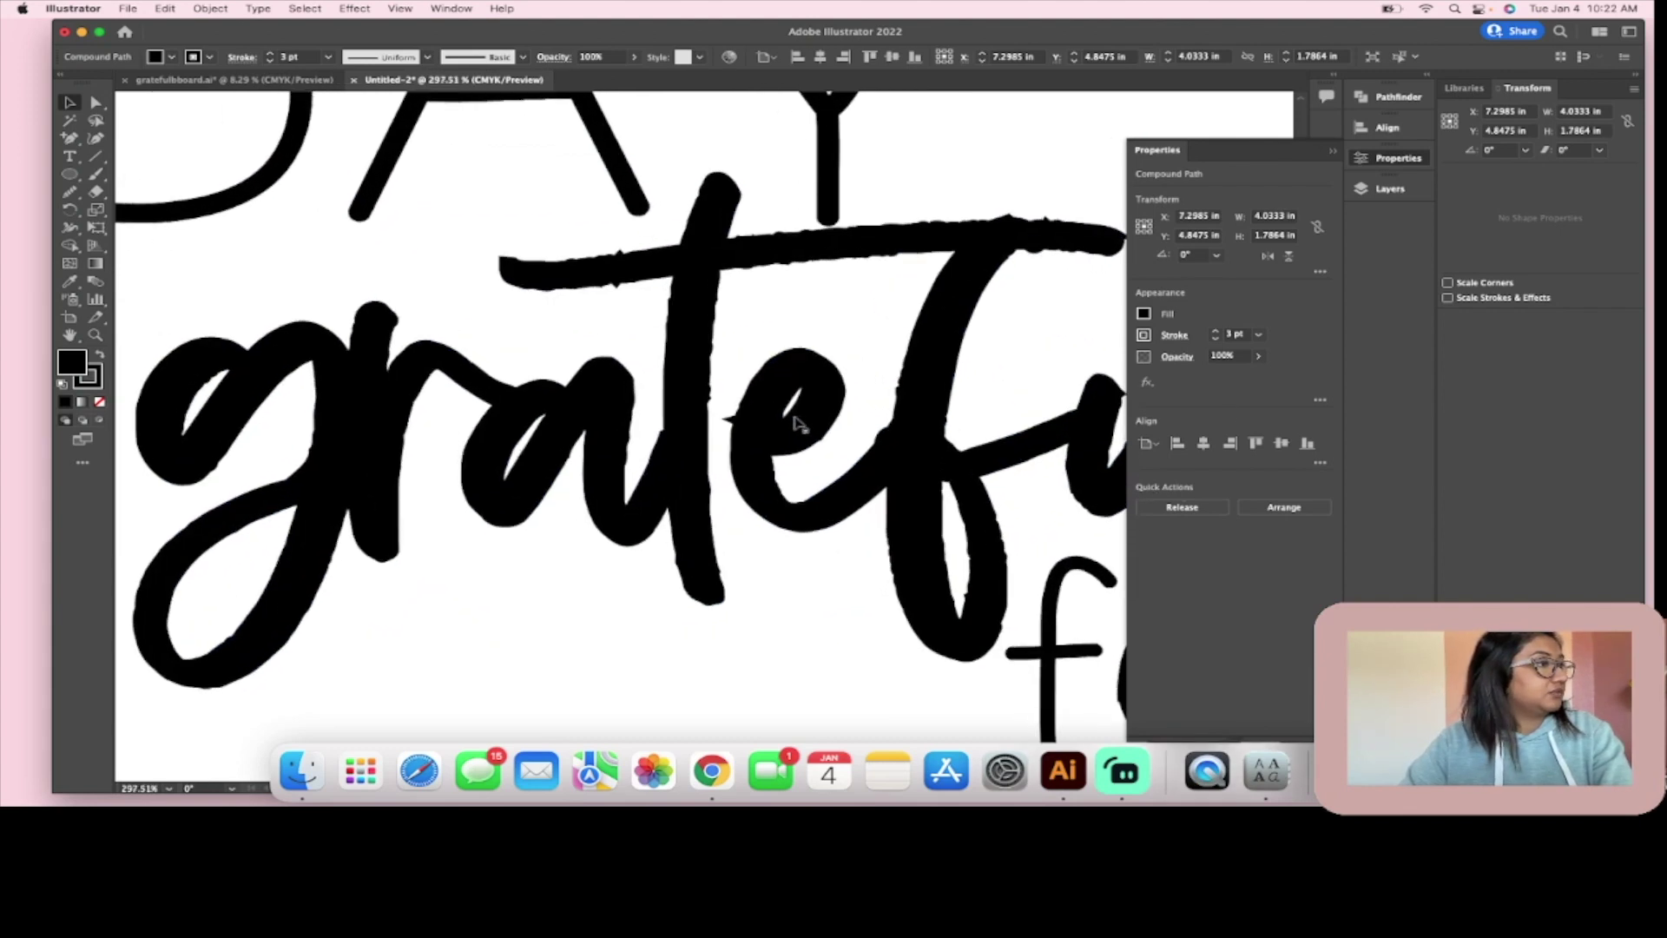
pyautogui.scroll(-3, 800, 421)
pyautogui.scroll(2, 903, 328)
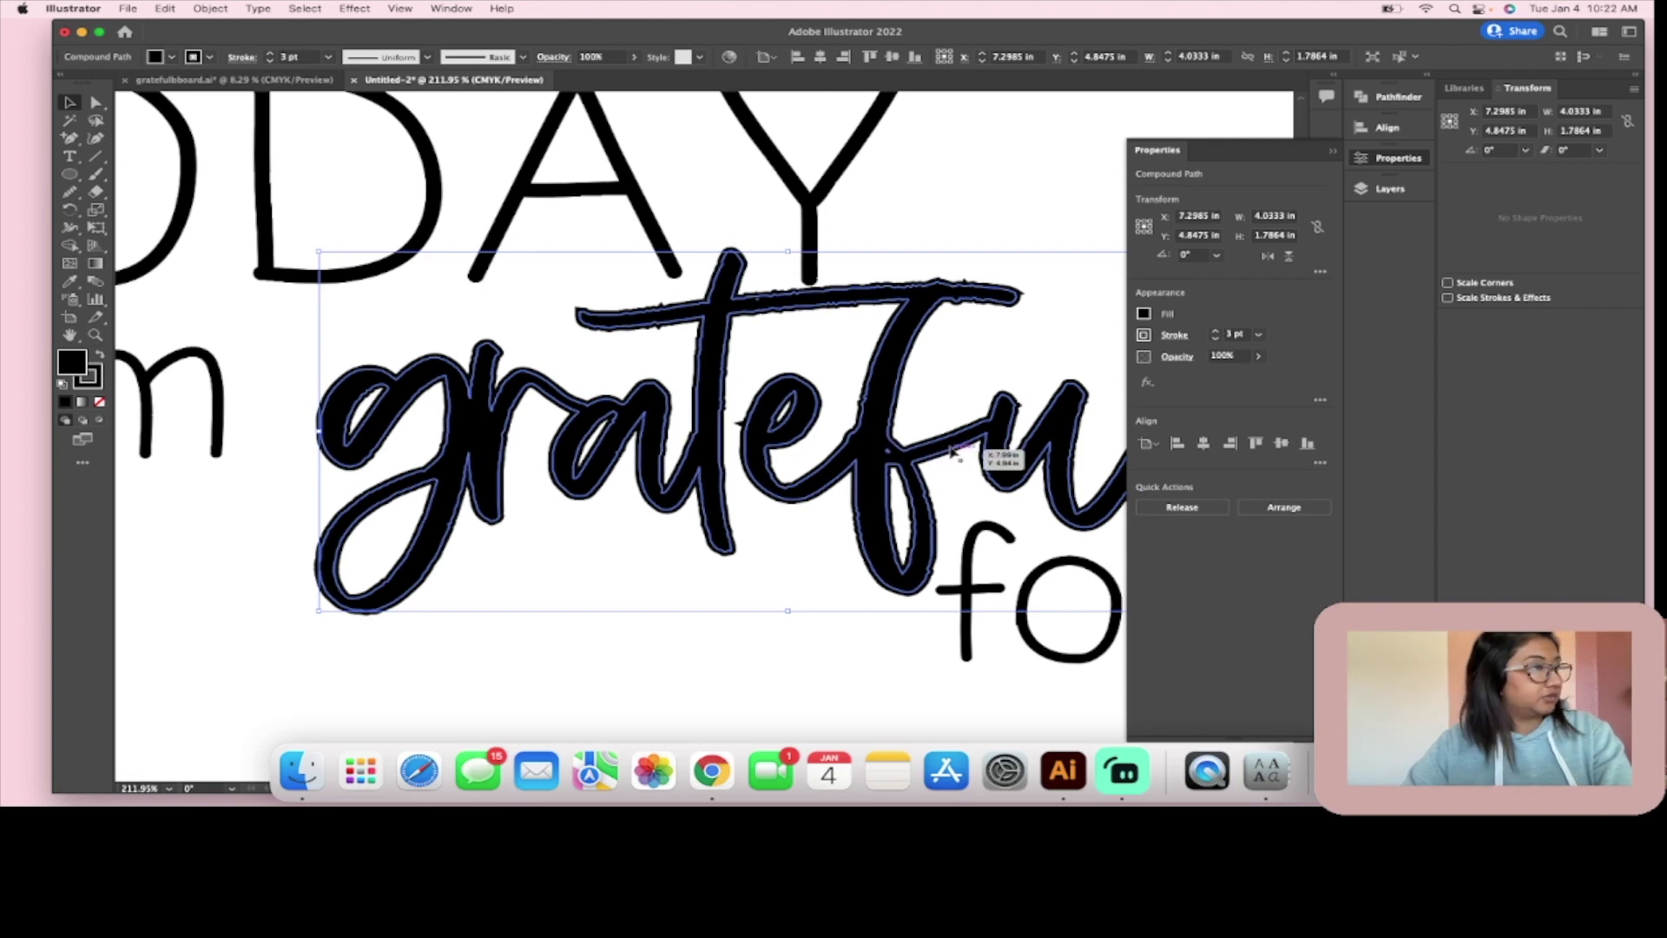
pyautogui.scroll(-2, 981, 445)
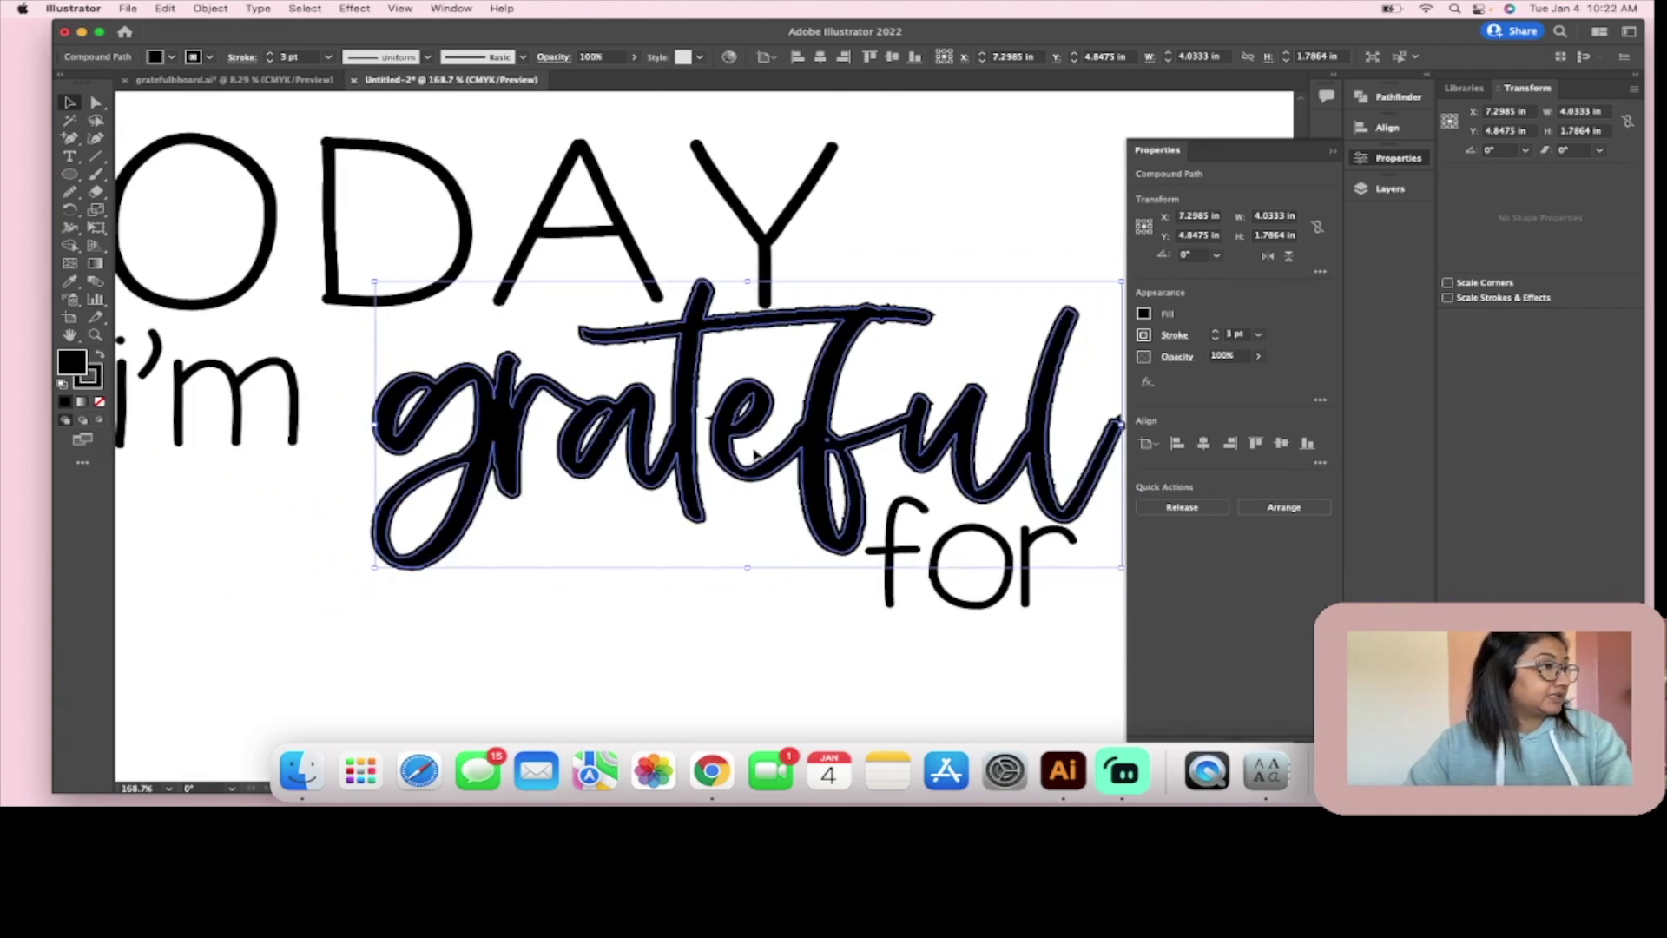
pyautogui.scroll(4, 699, 425)
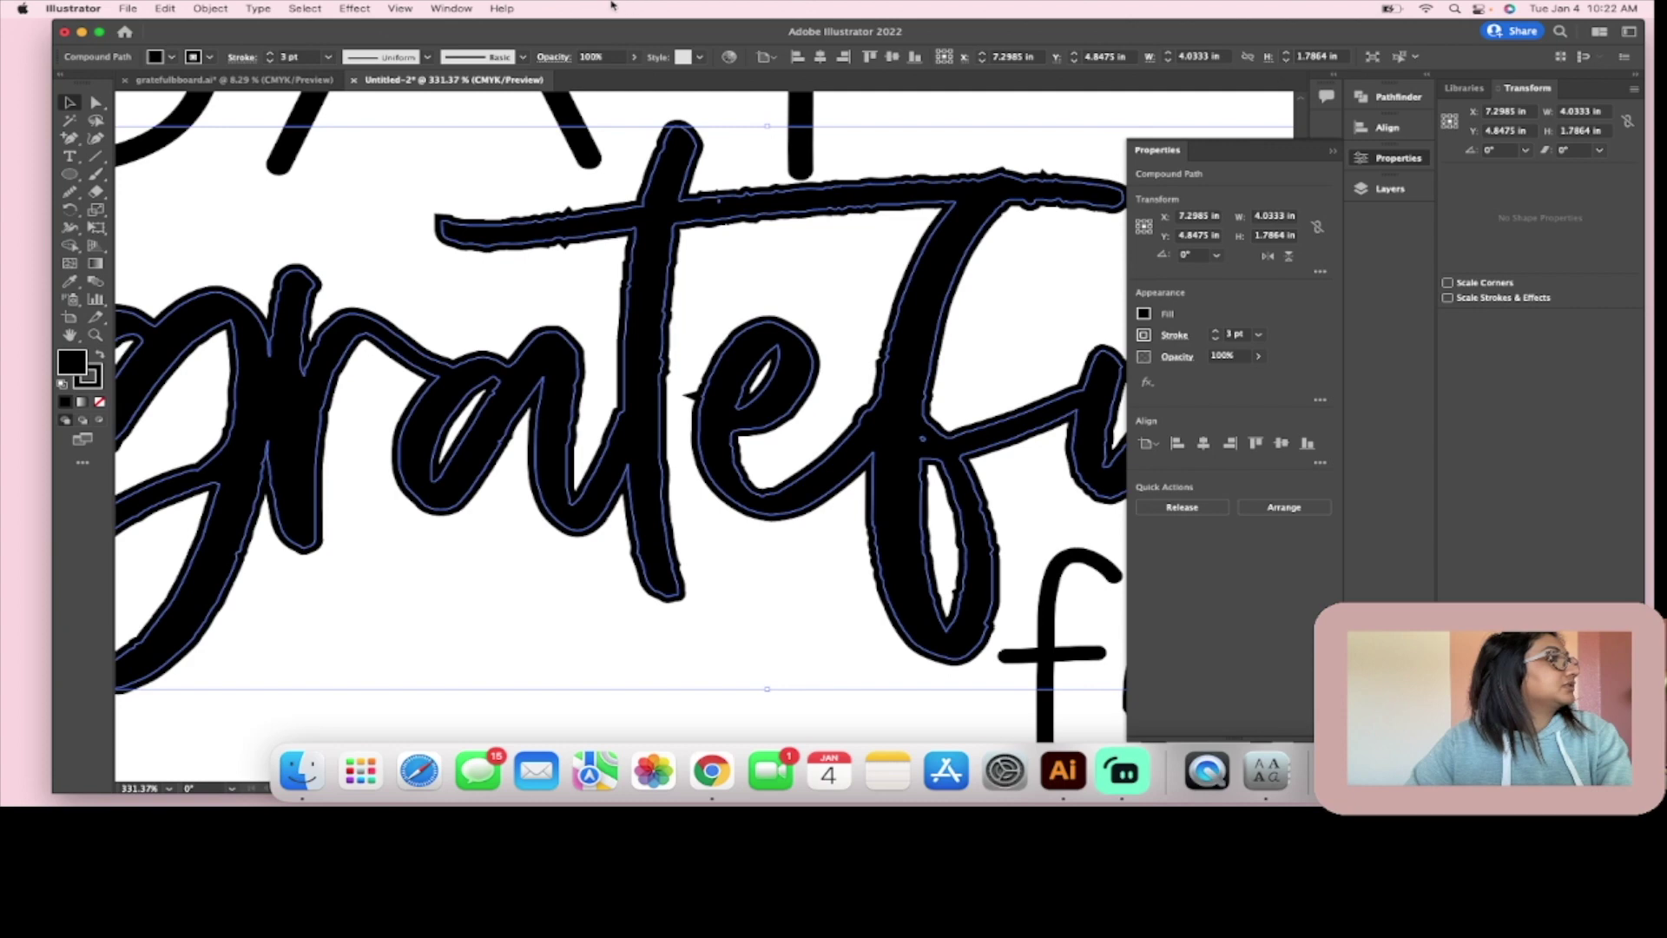
# Step: Show the Stroke panel with all its options and dock it with the collapsed panels below Layers
pyautogui.click(456, 8)
pyautogui.scroll(-2, 573, 538)
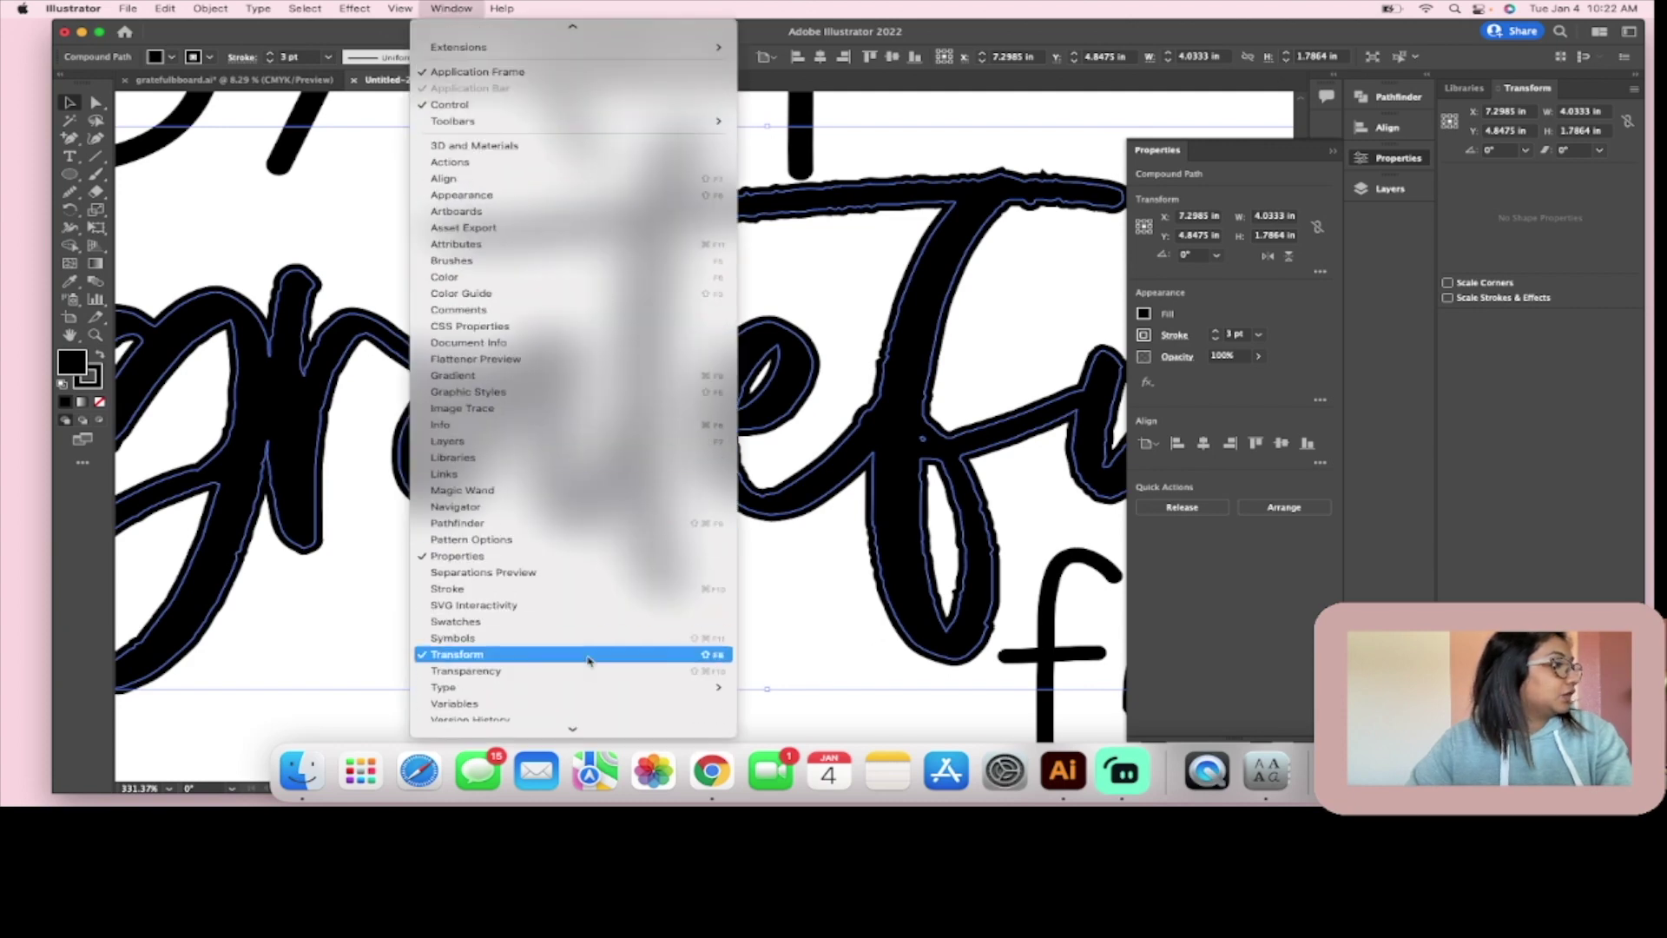
pyautogui.click(571, 591)
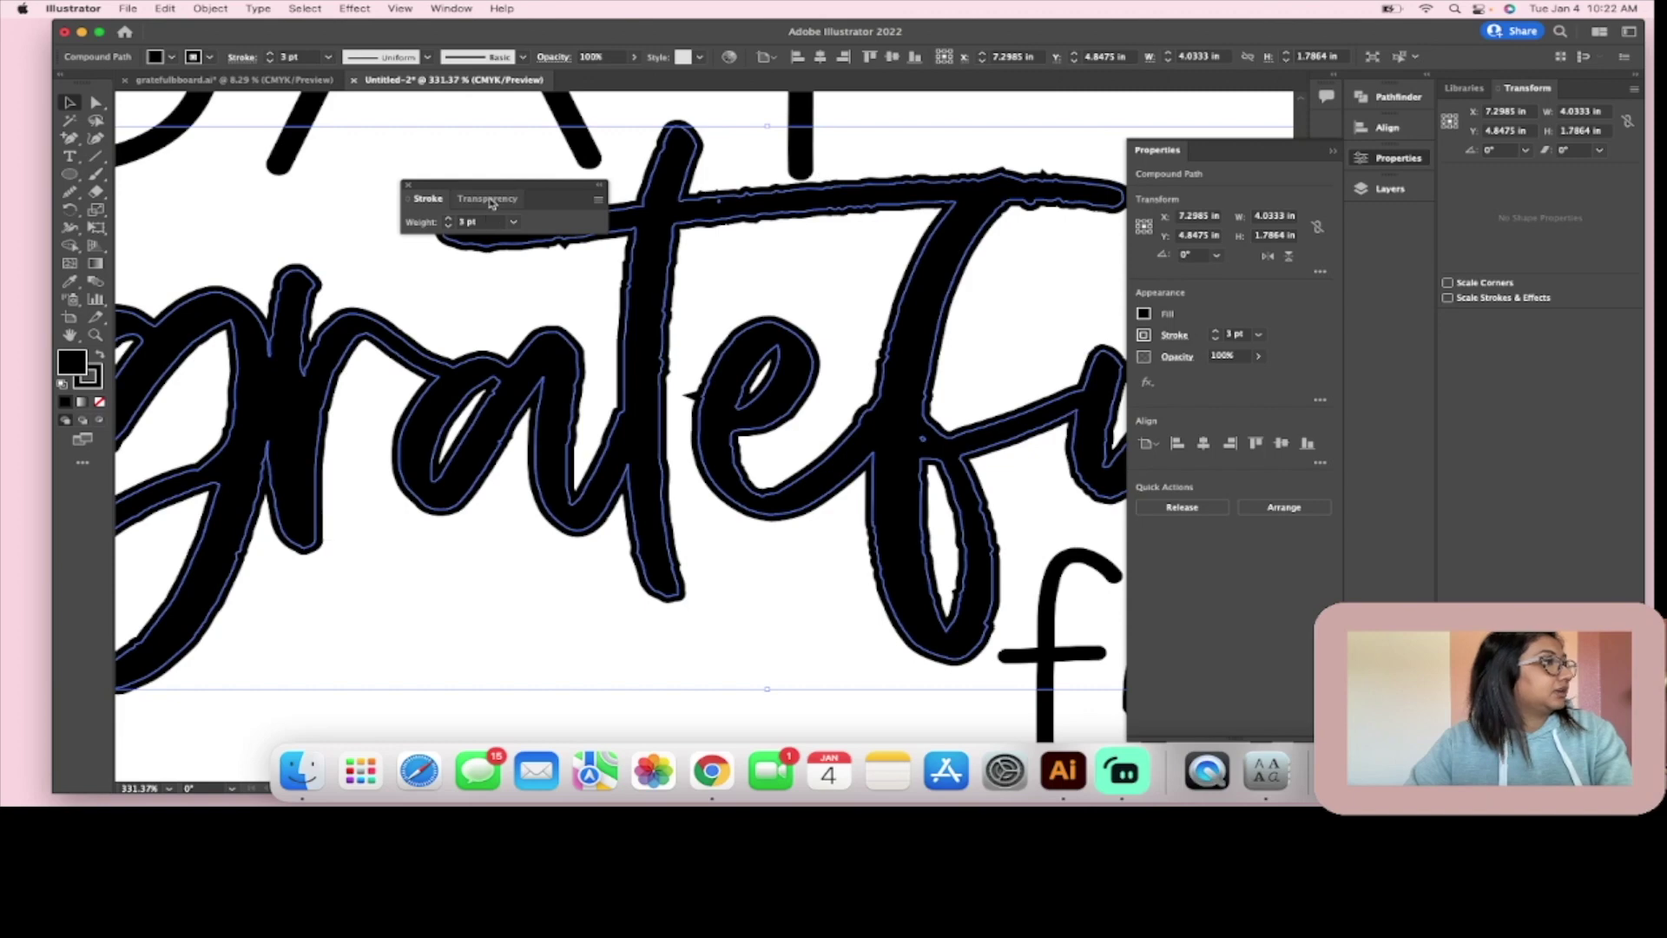
pyautogui.click(460, 196)
pyautogui.click(433, 201)
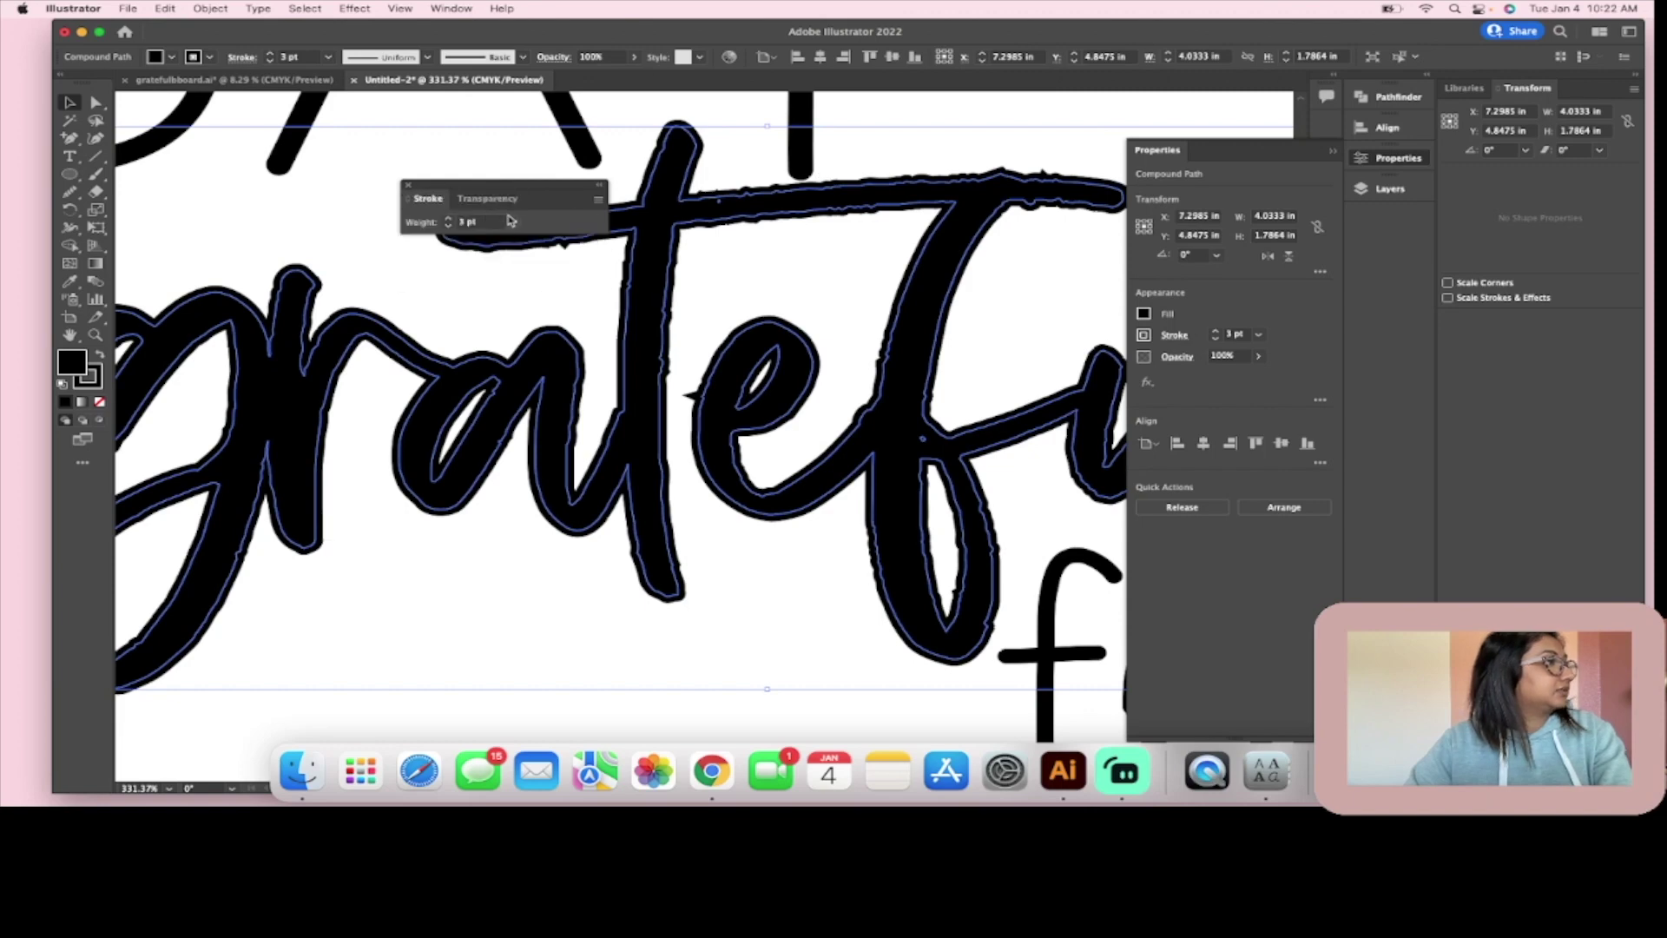
pyautogui.click(598, 199)
pyautogui.click(598, 199)
pyautogui.click(598, 199)
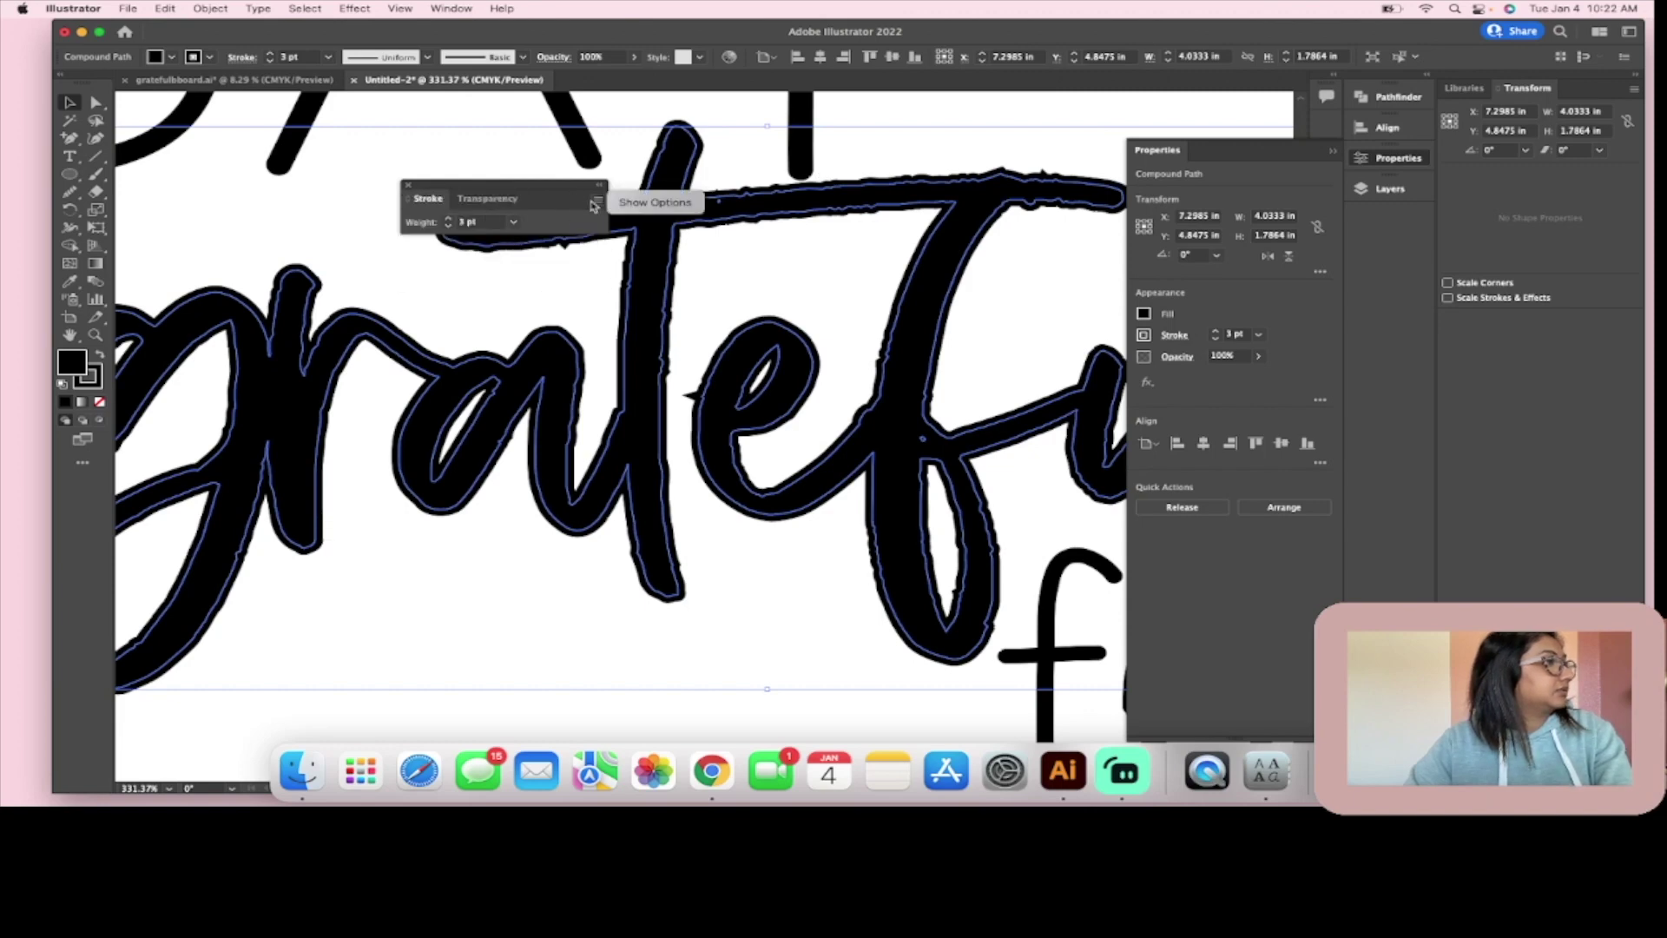
pyautogui.click(626, 208)
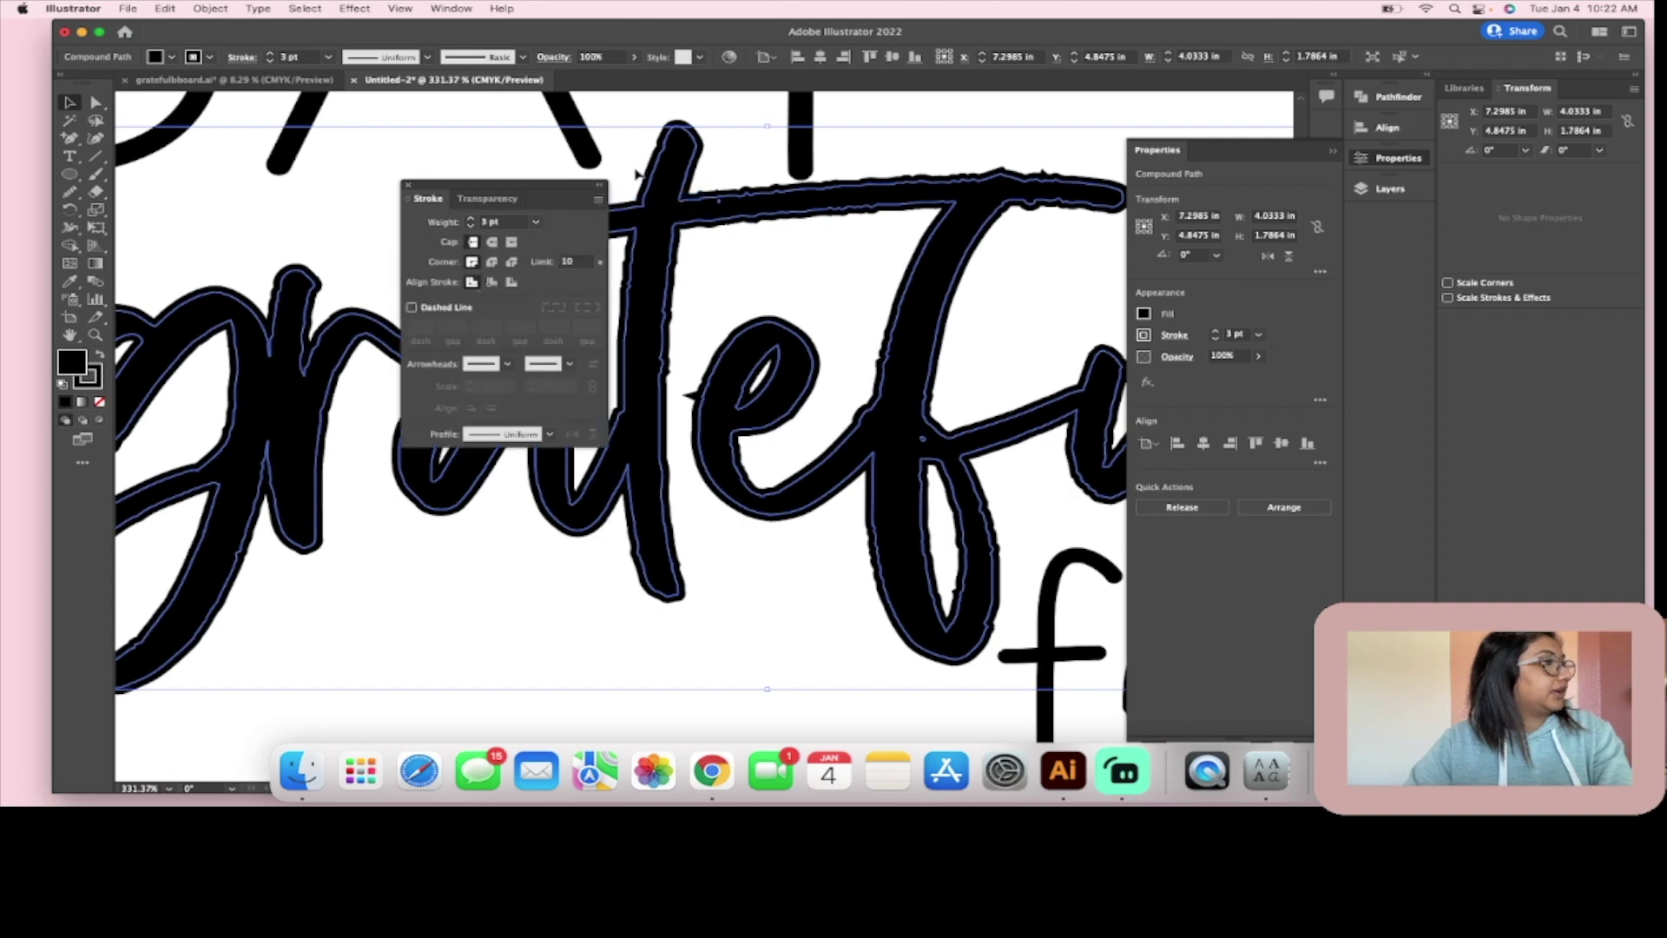
pyautogui.moveTo(482, 185)
pyautogui.mouseDown()
pyautogui.moveTo(1415, 389)
pyautogui.moveTo(1382, 213)
pyautogui.mouseUp()
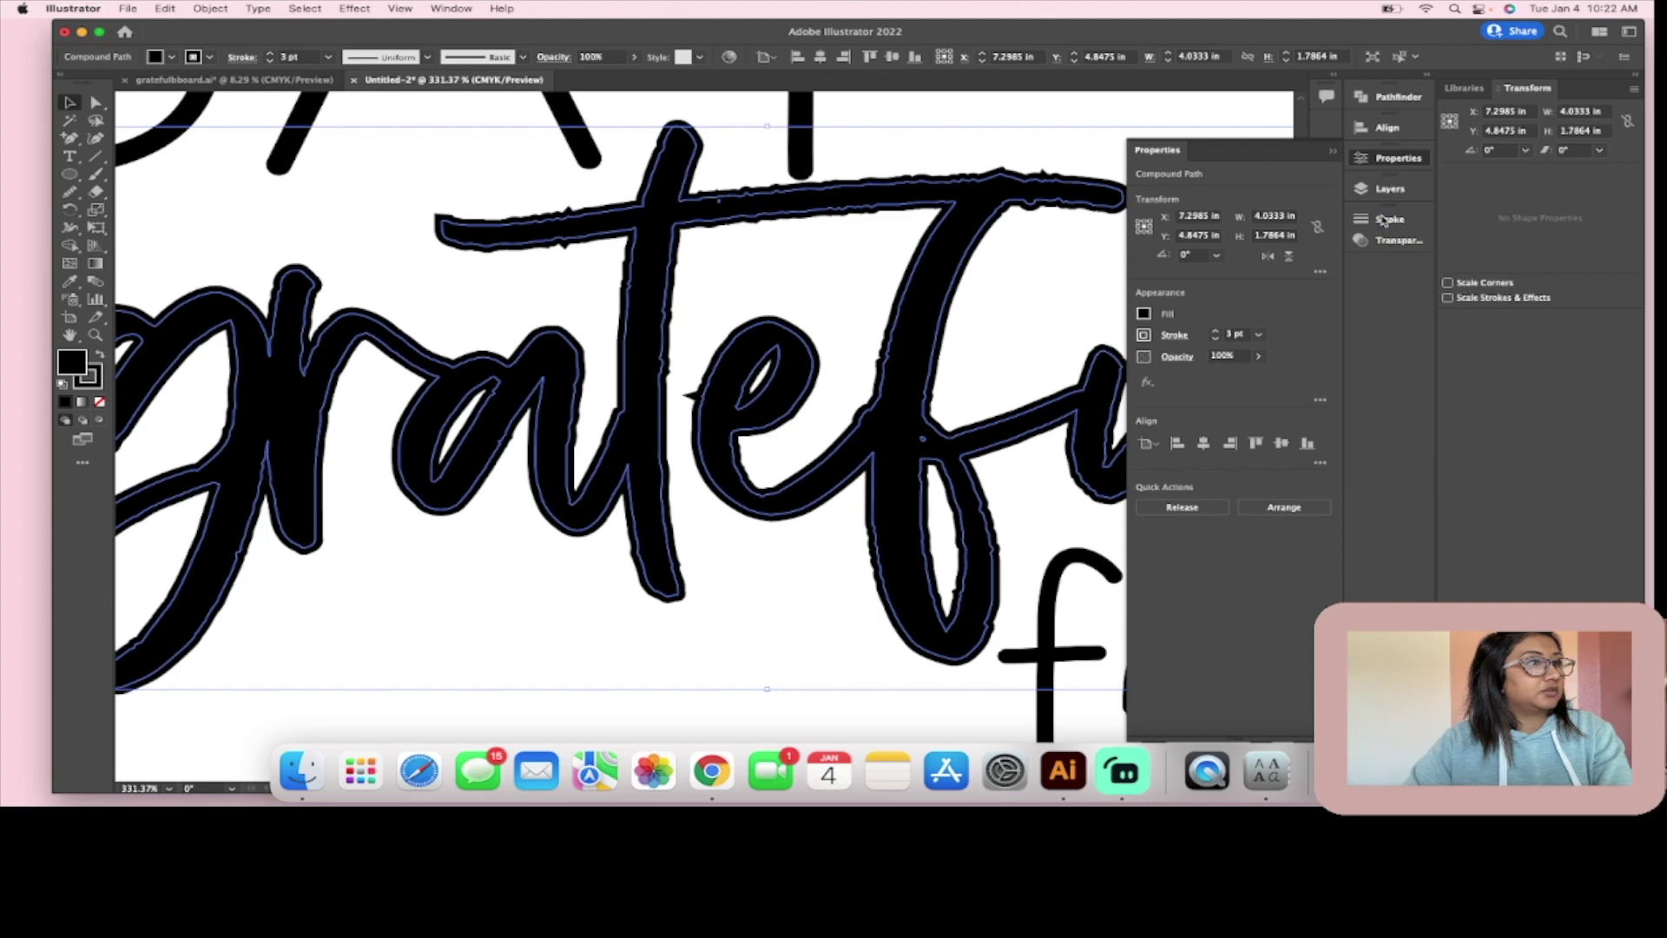
# Step: Set the corner style of the "grateful" stroke to Round Join and check the smoothed edges
pyautogui.scroll(-3, 1075, 347)
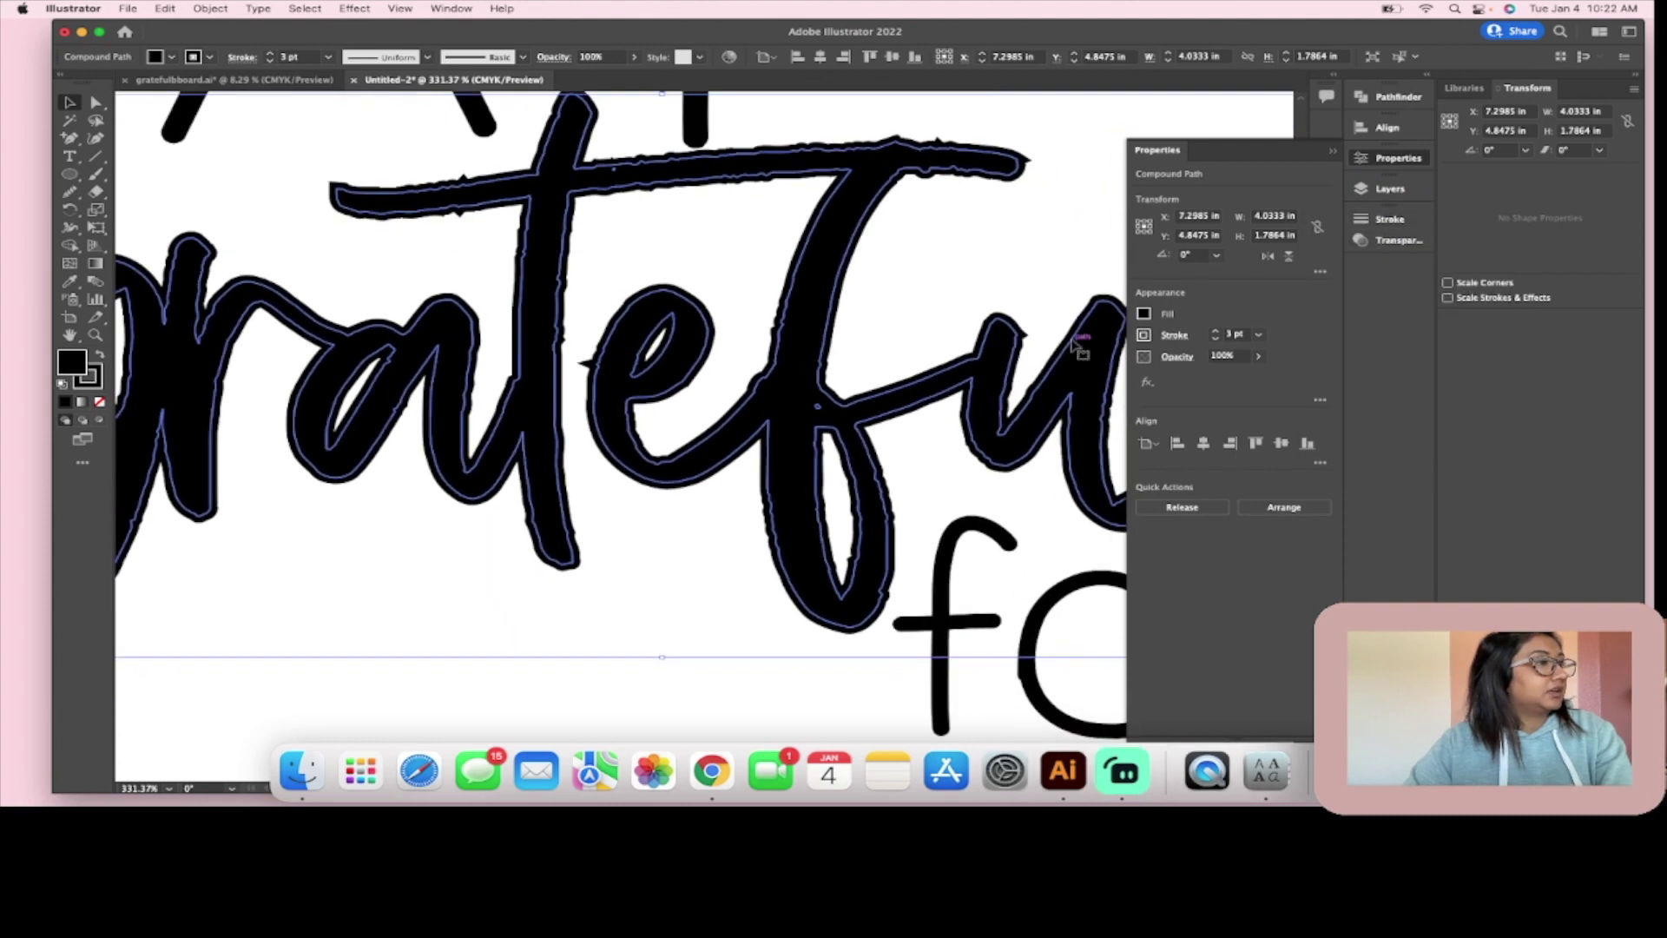
pyautogui.click(1381, 220)
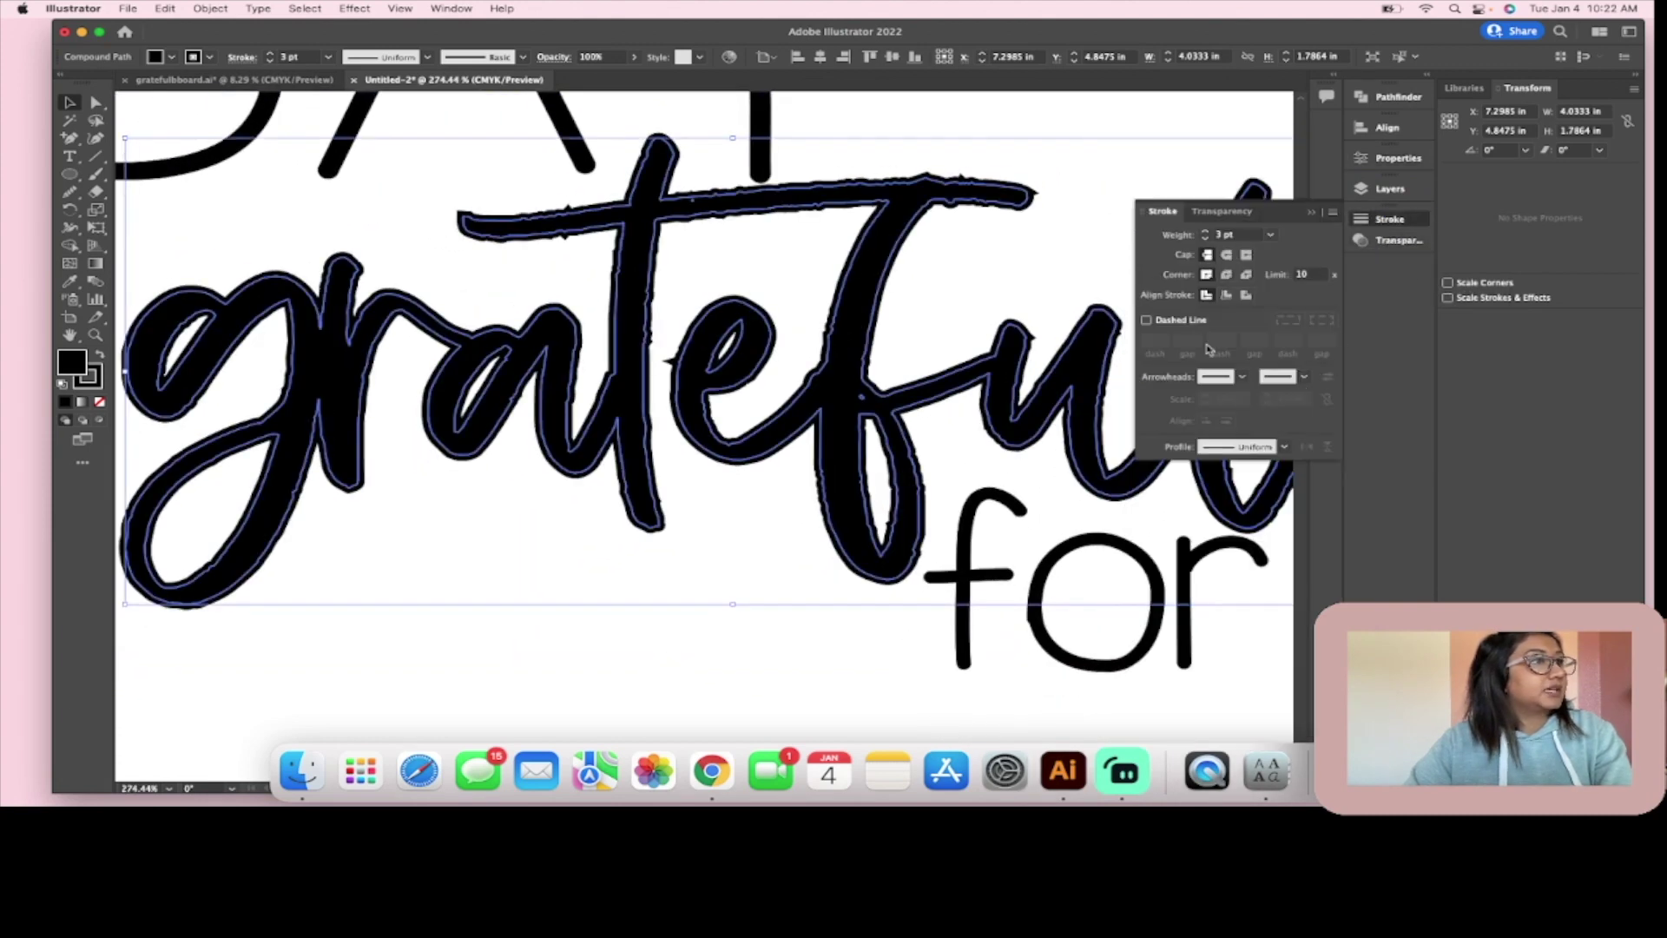
pyautogui.click(1227, 274)
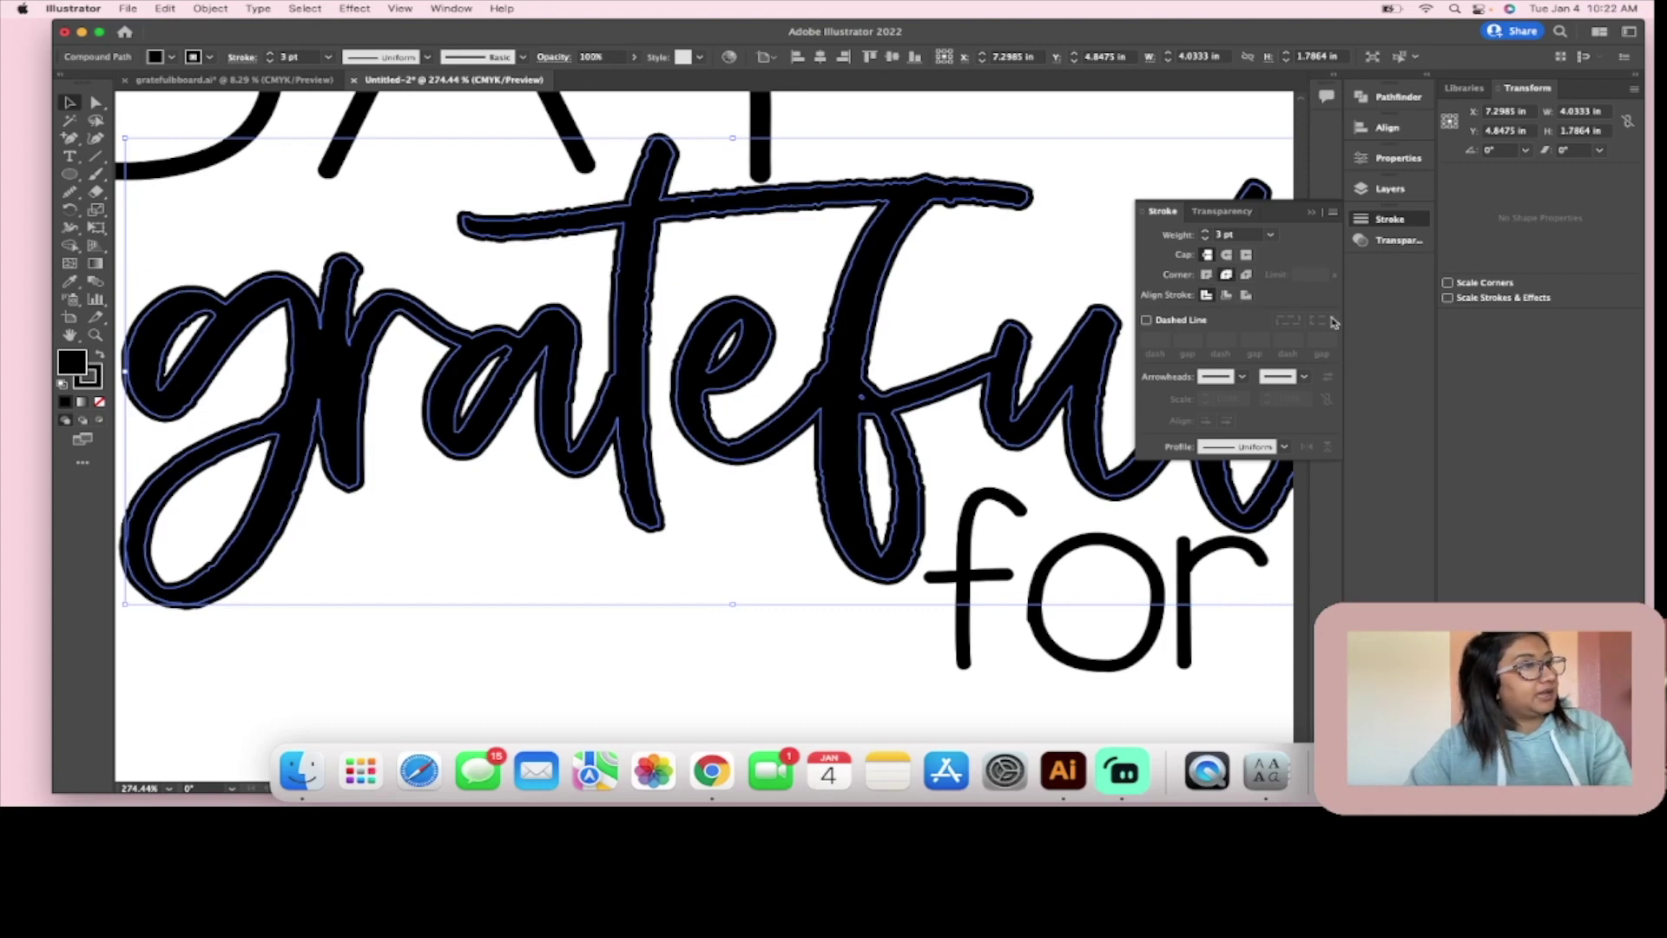
pyautogui.click(1206, 276)
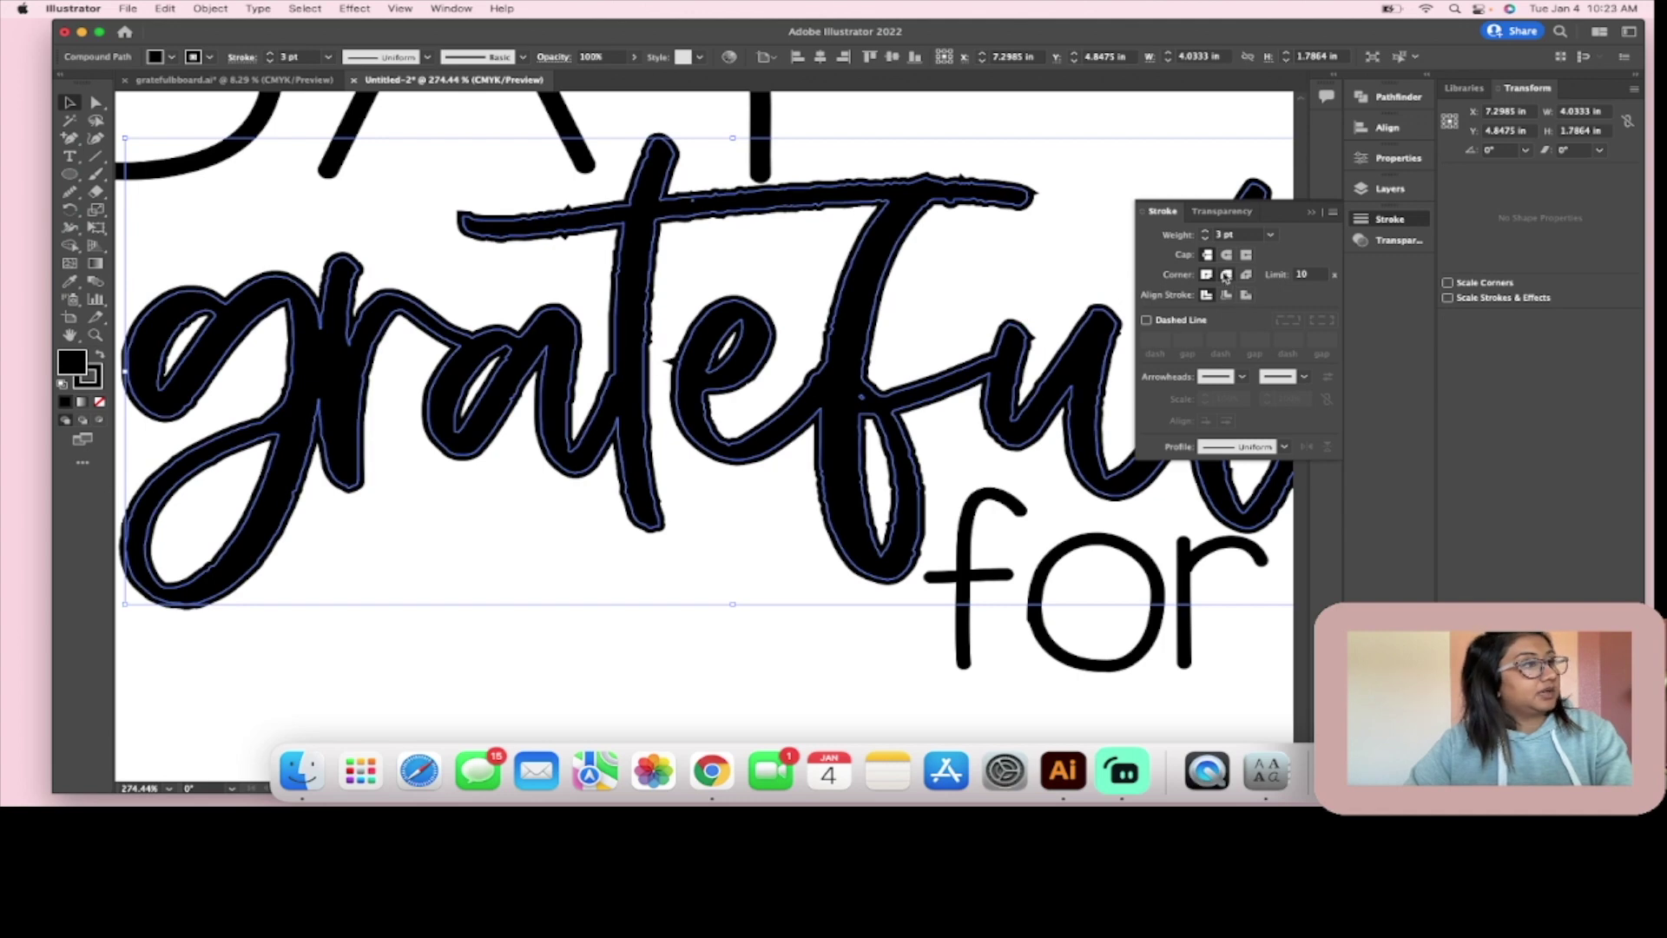
pyautogui.click(1226, 275)
pyautogui.scroll(5, 681, 383)
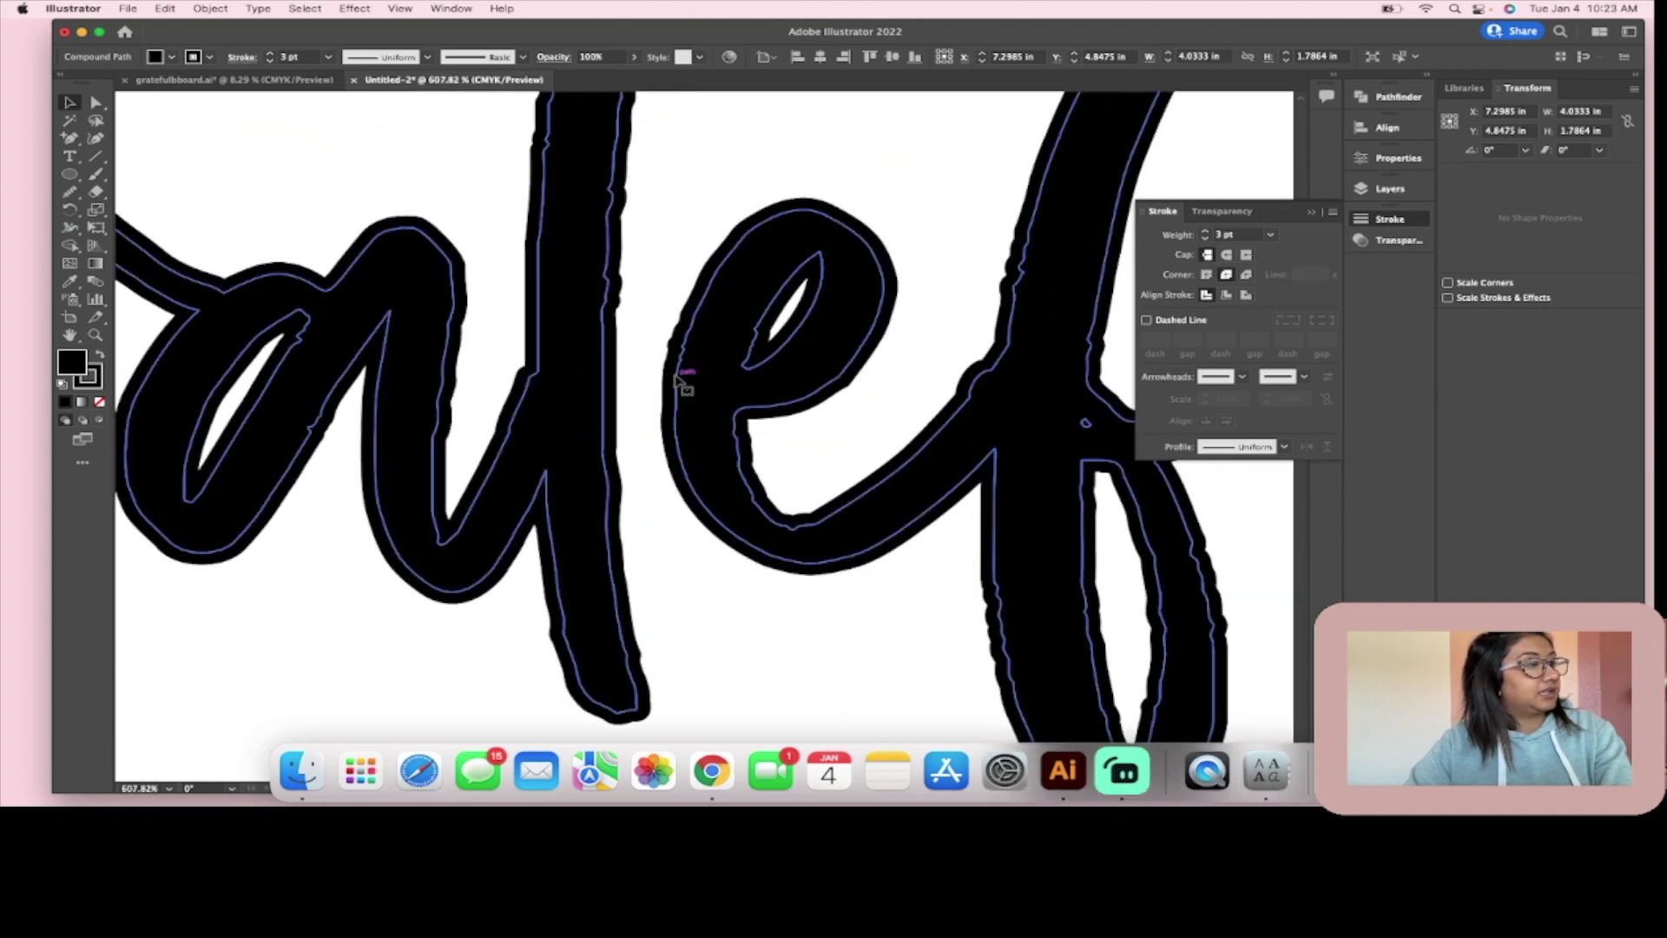
pyautogui.scroll(-6, 677, 378)
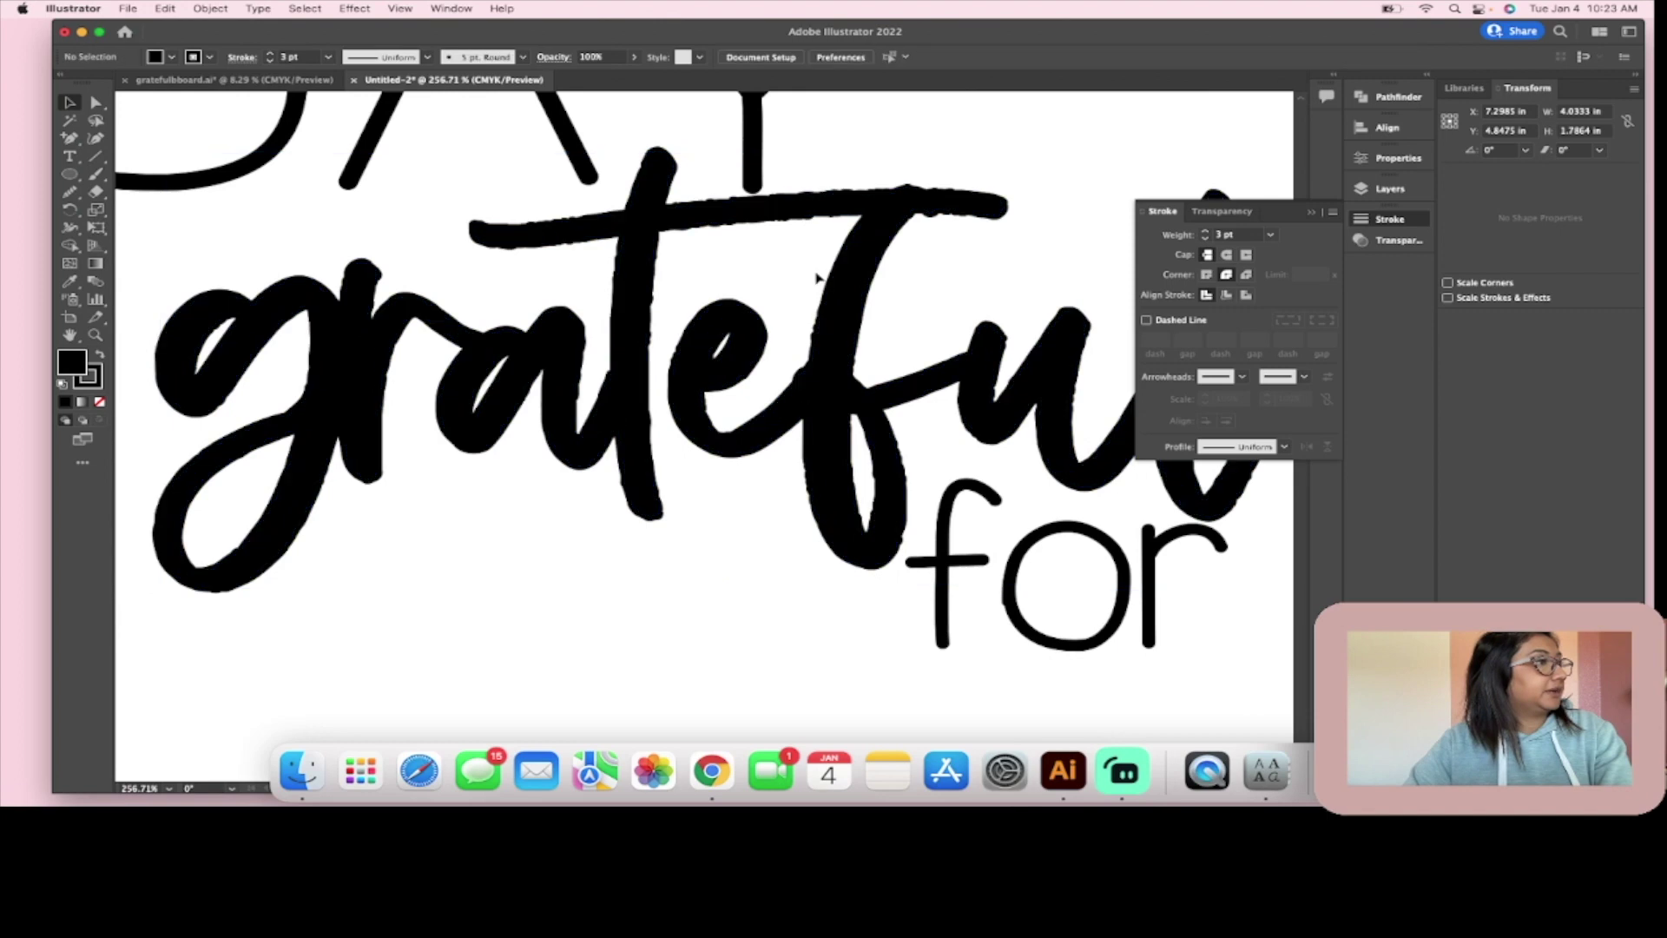
pyautogui.scroll(-2, 1023, 261)
pyautogui.click(968, 465)
# Step: Expand the stroked word "grateful" into filled shapes
pyautogui.click(873, 314)
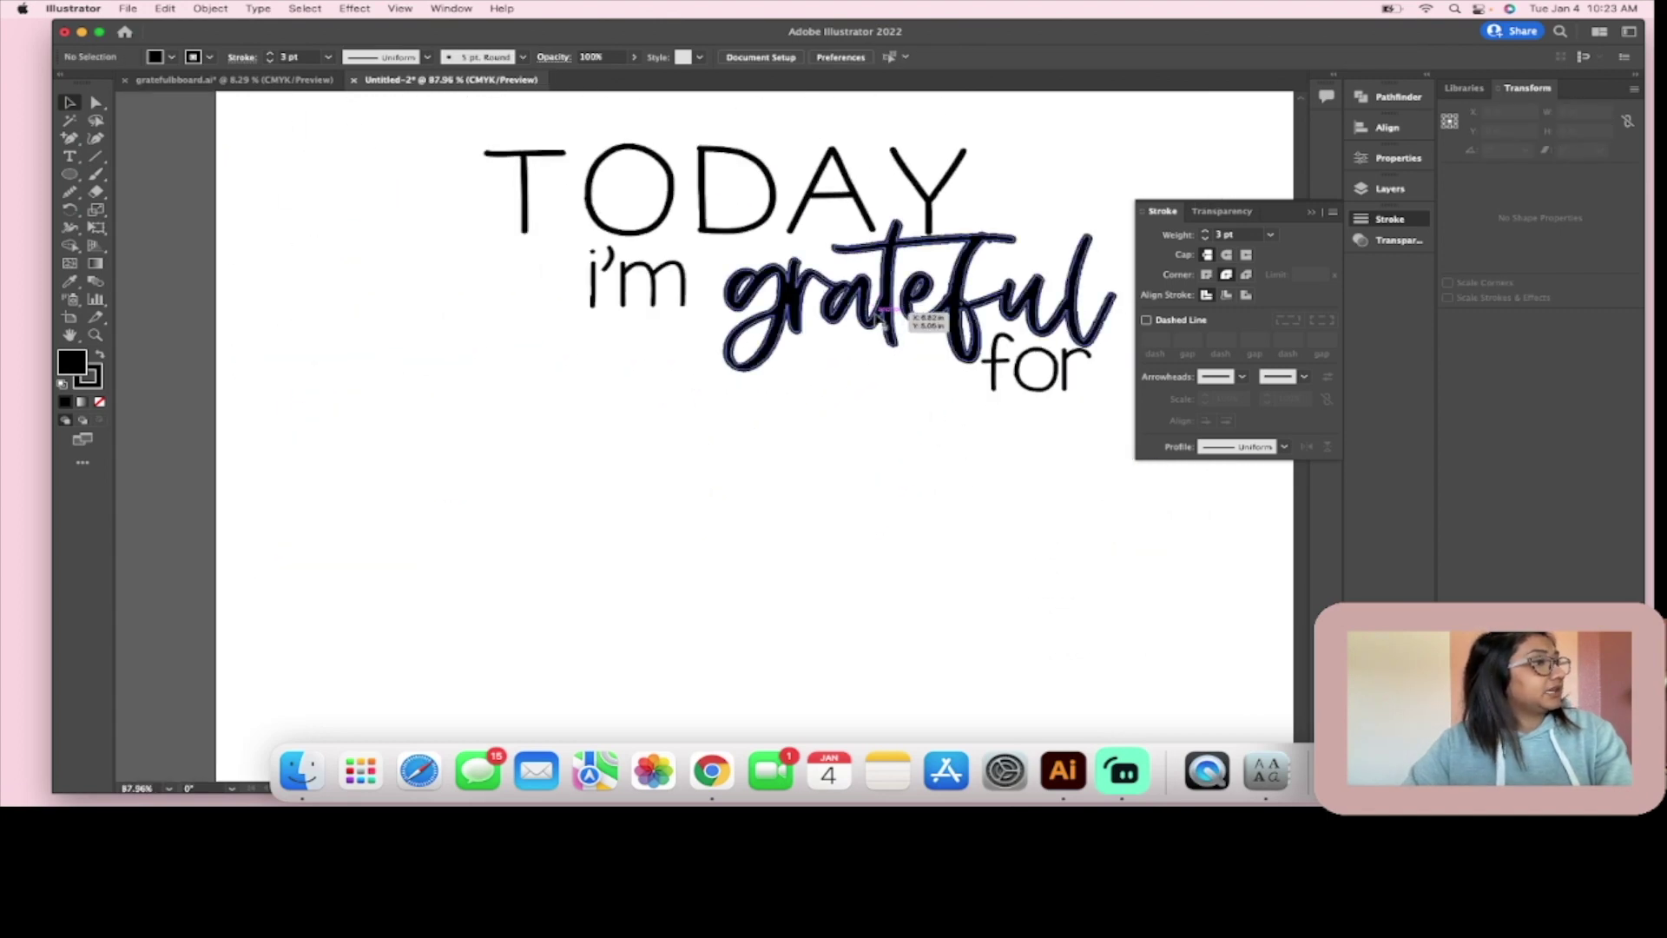
pyautogui.hscroll(2, 873, 314)
pyautogui.scroll(1, 873, 314)
pyautogui.scroll(3, 862, 282)
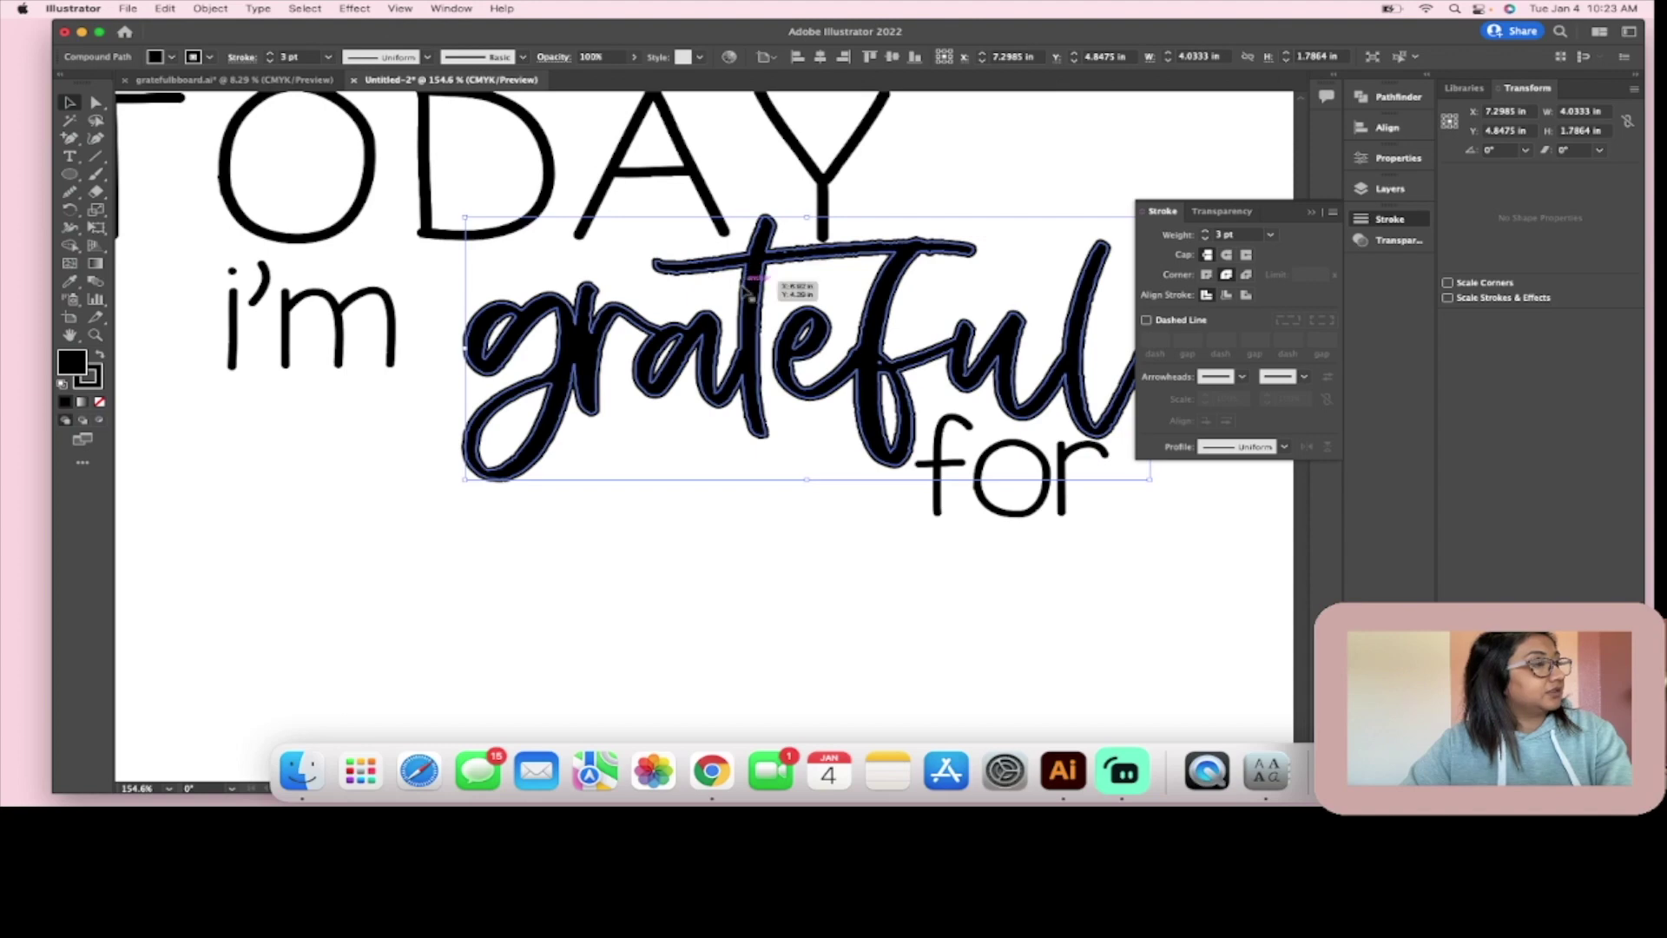
pyautogui.click(210, 9)
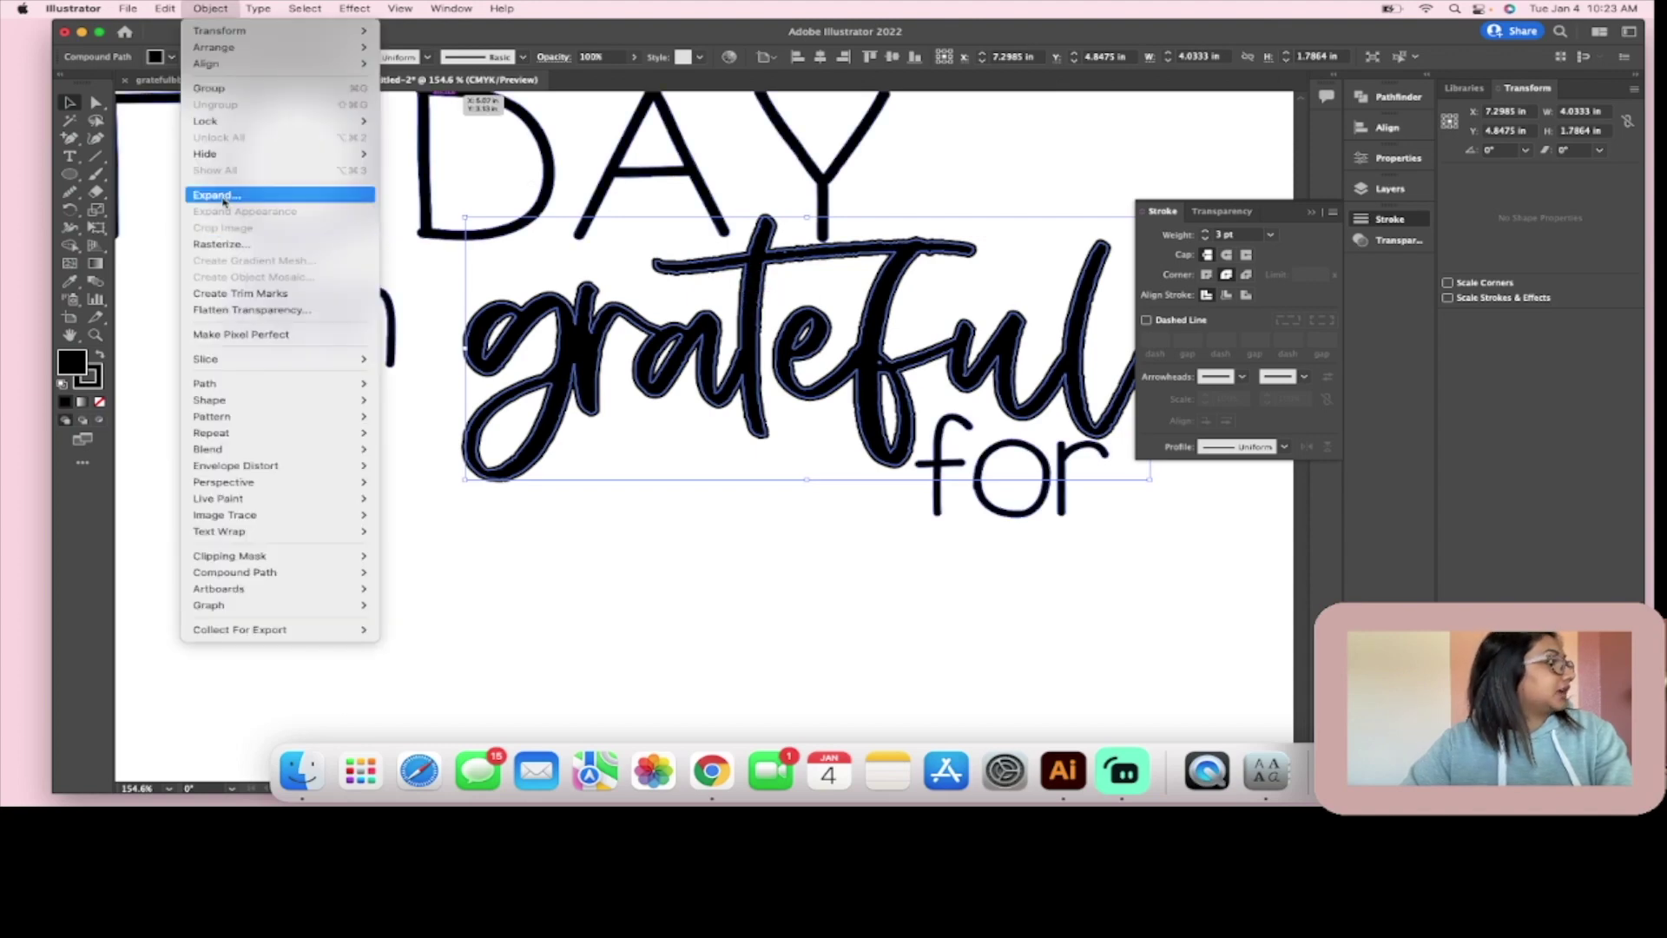
pyautogui.click(224, 197)
pyautogui.click(863, 495)
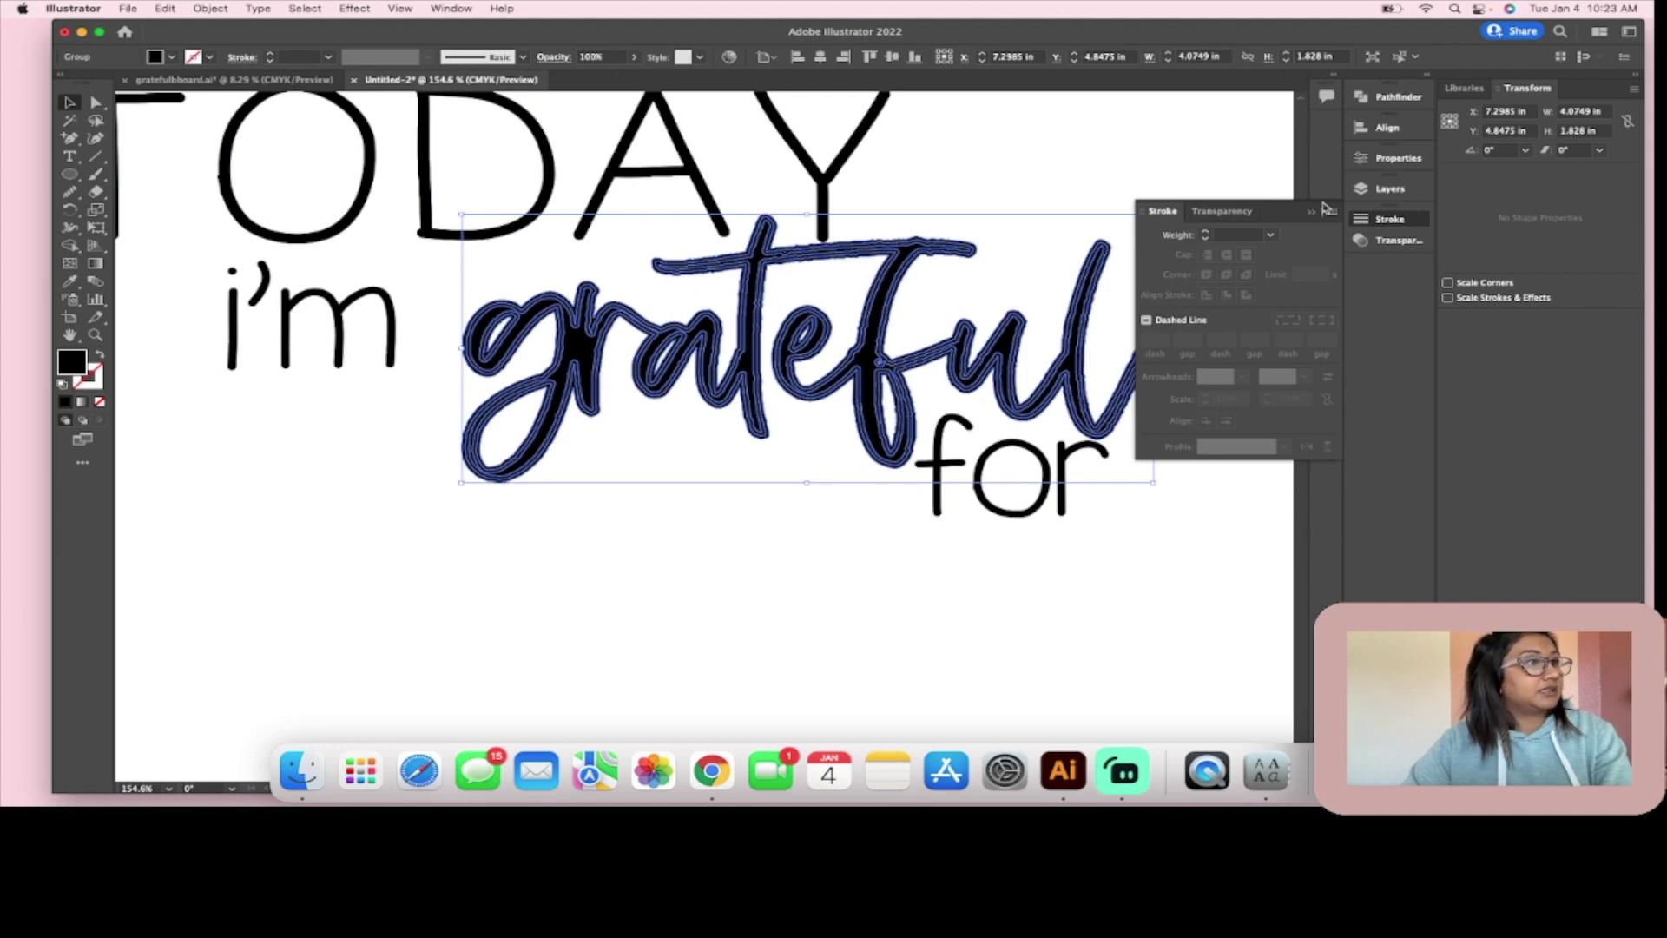
# Step: Unite the expanded "grateful" shapes into a single compound path
pyautogui.click(1369, 159)
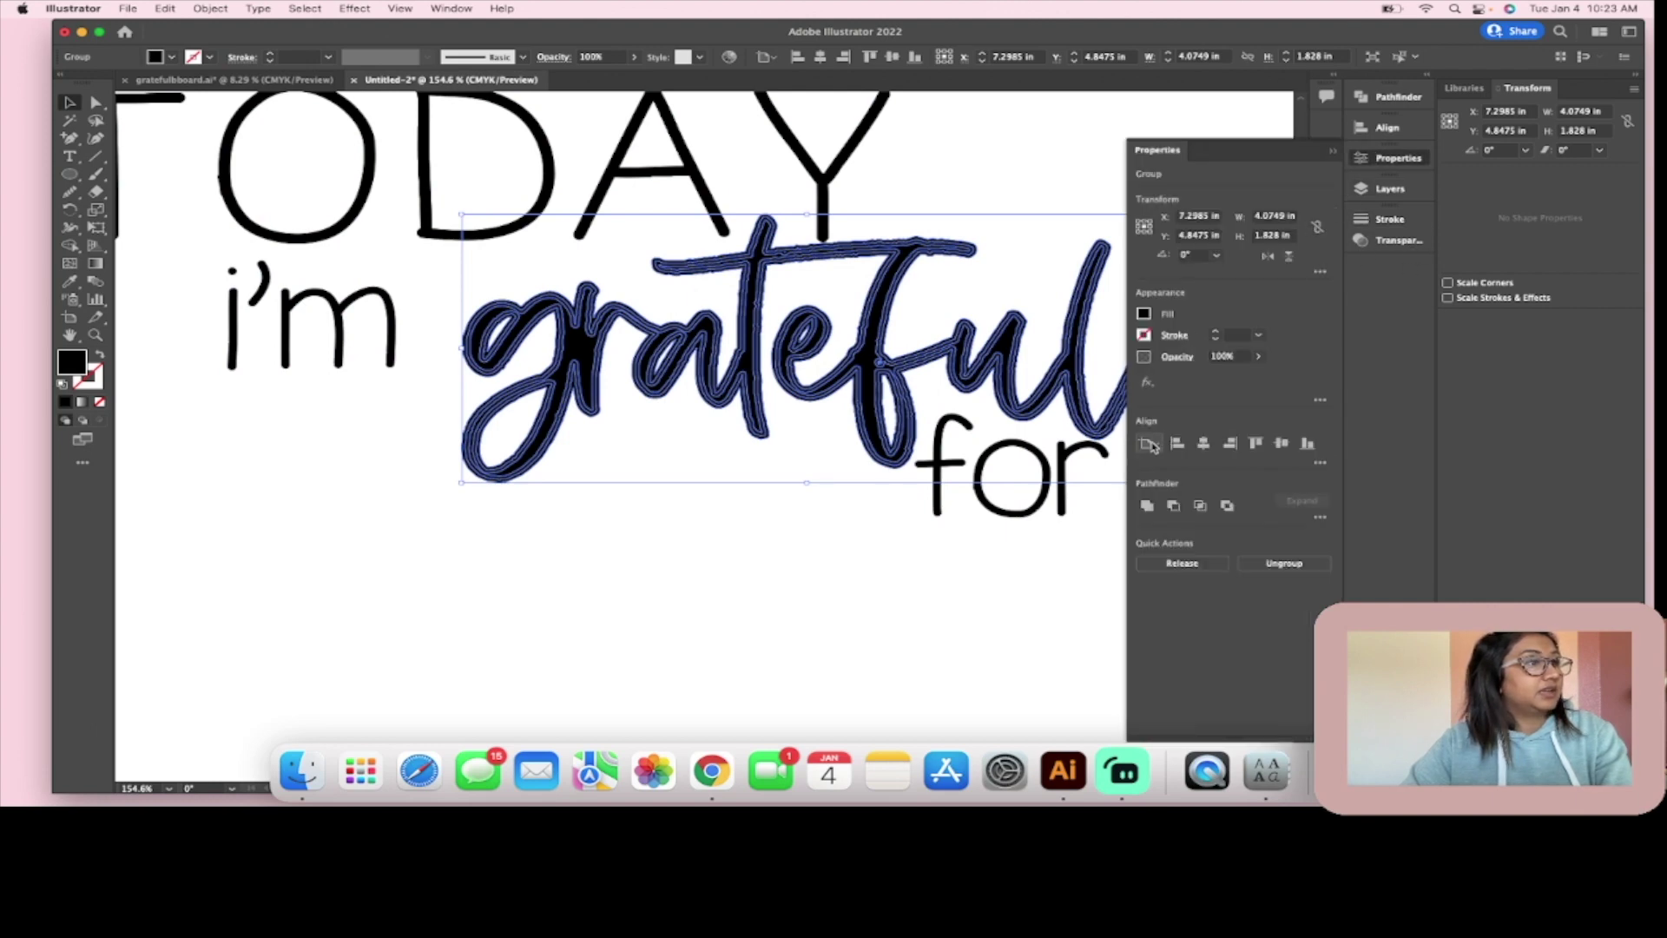
pyautogui.scroll(3, 841, 382)
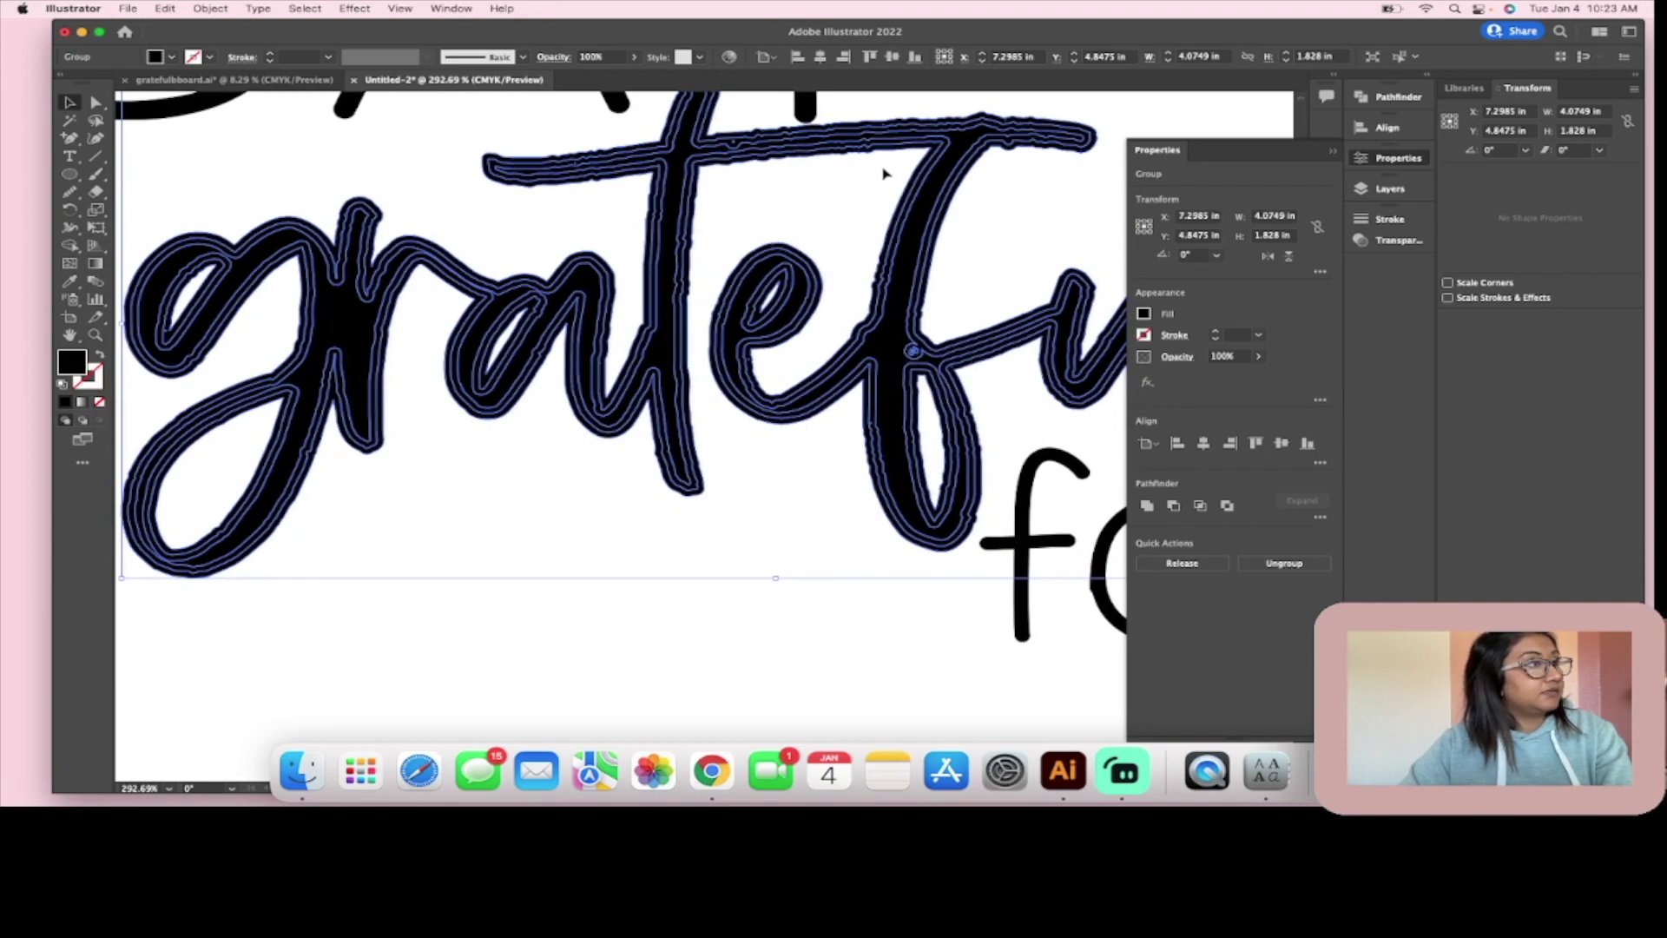
pyautogui.scroll(2, 1031, 368)
pyautogui.scroll(1, 1031, 367)
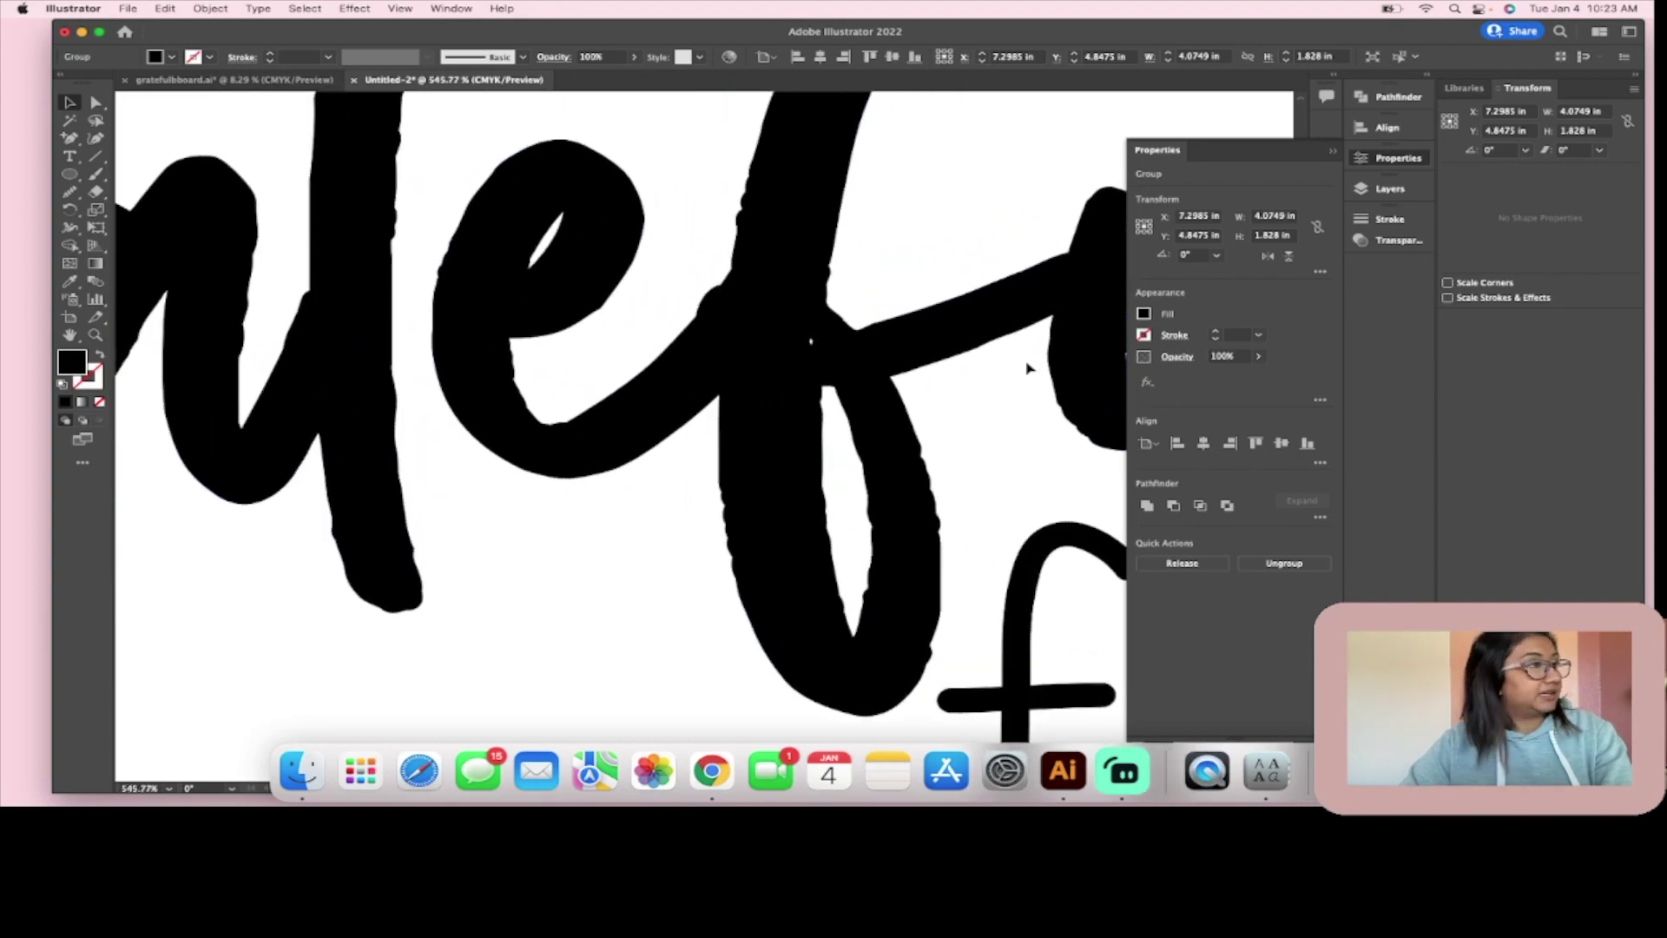
pyautogui.scroll(-3, 998, 363)
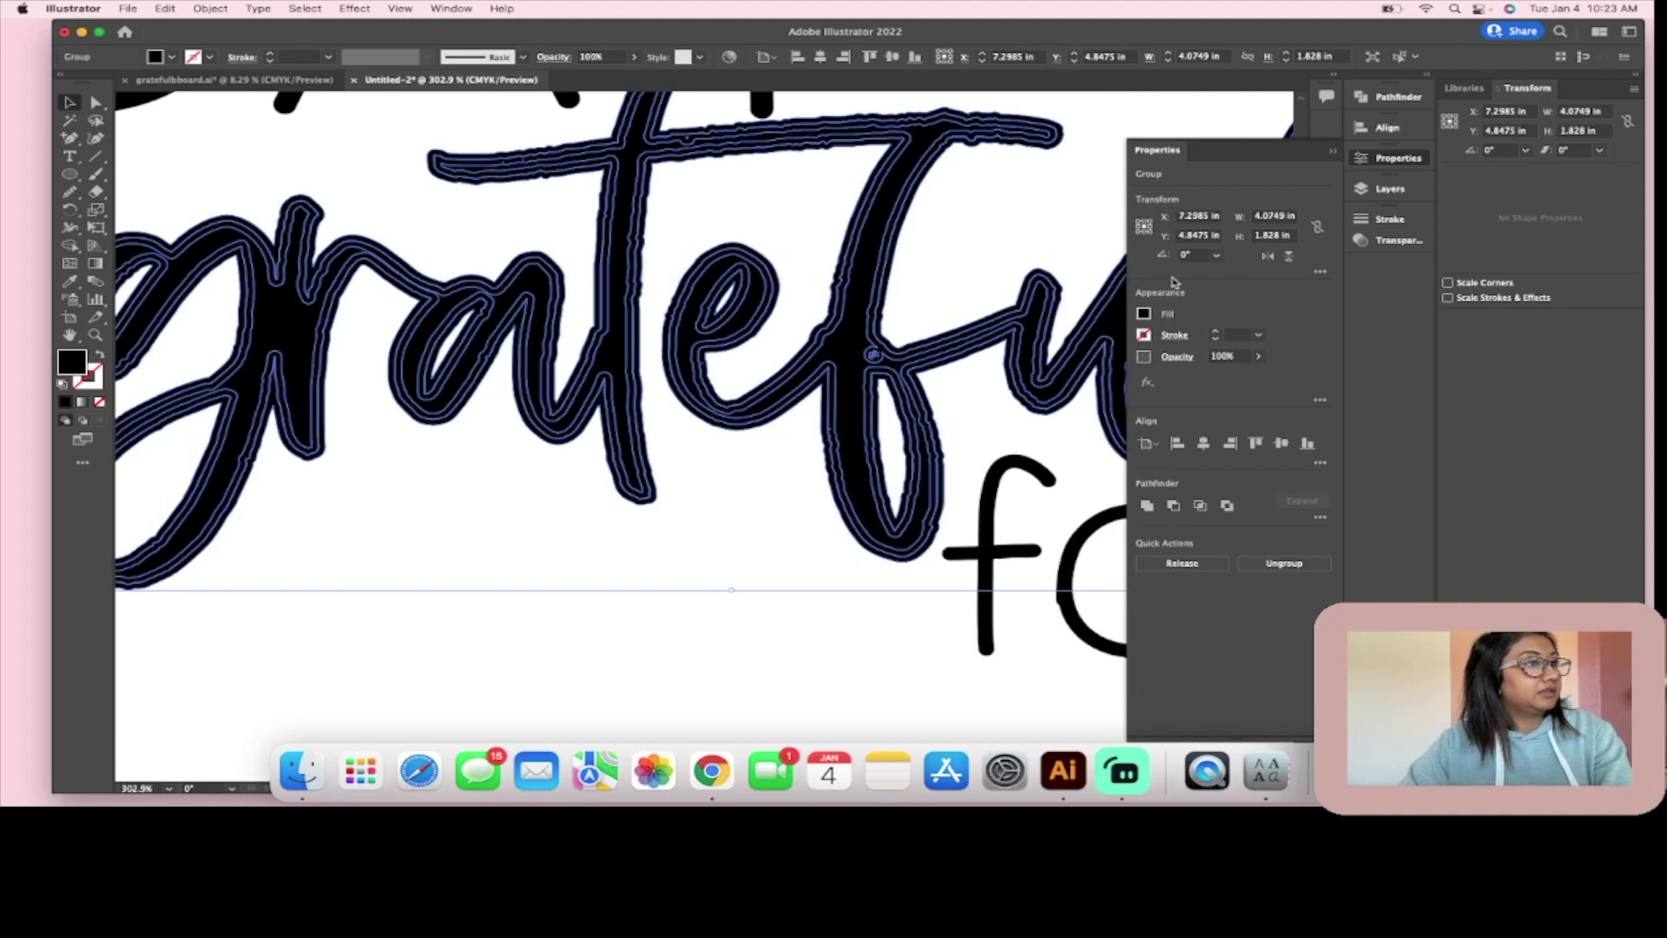
pyautogui.click(1147, 505)
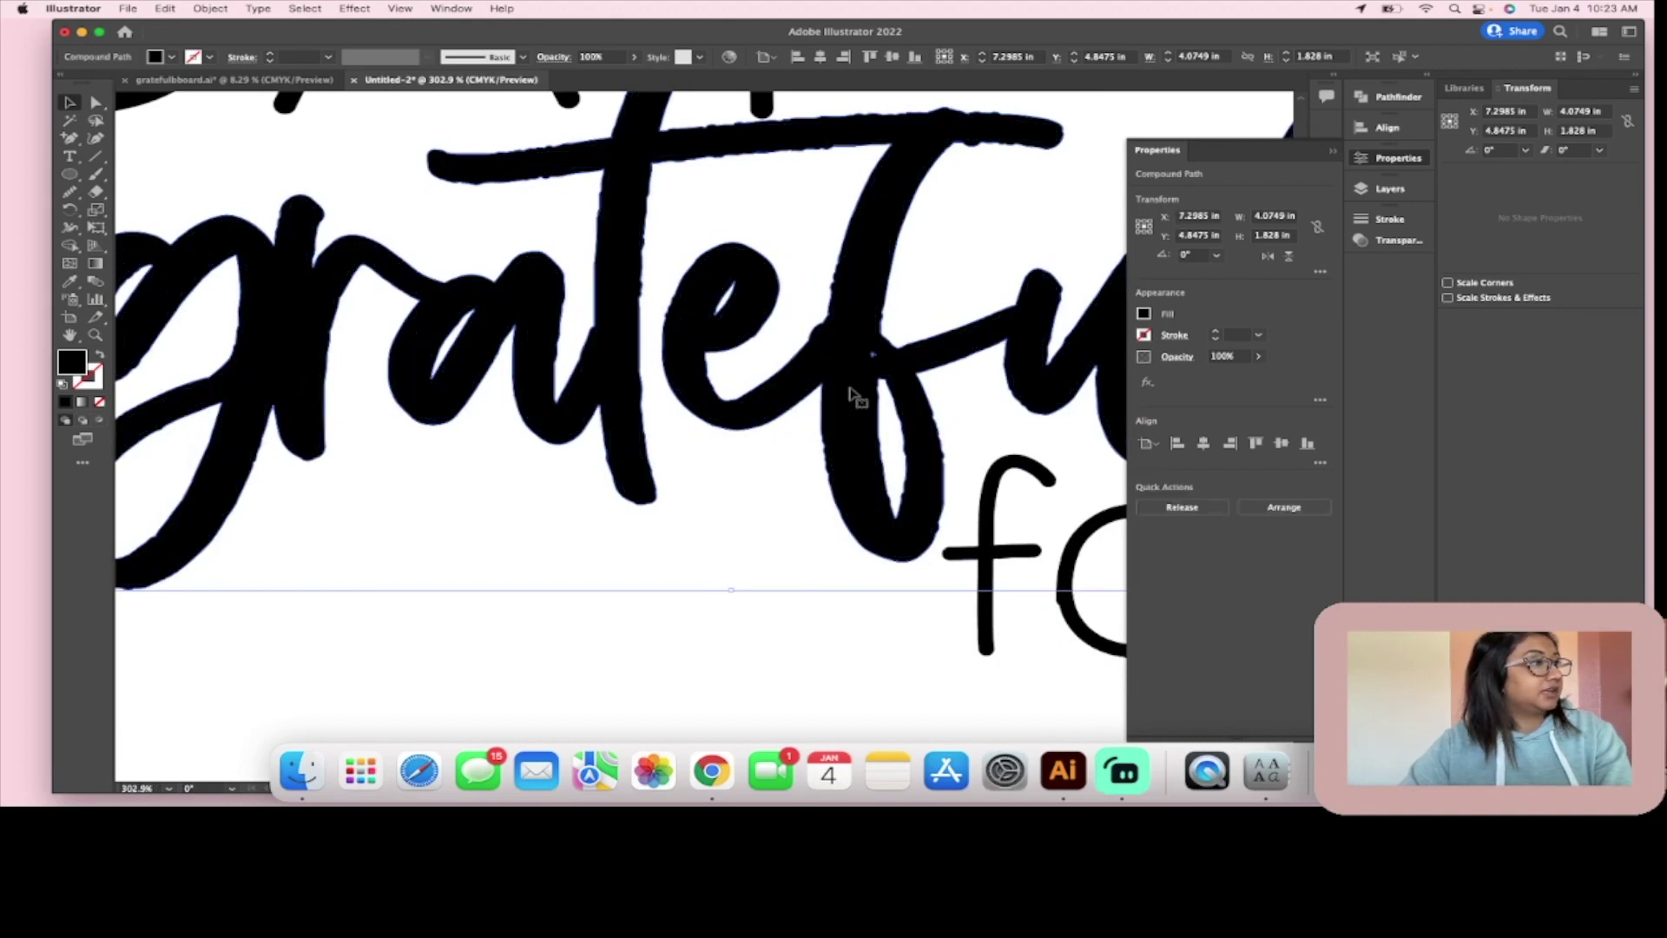
# Step: Isolate the "grateful" compound path and delete the tiny leftover hole where the strokes of the "f" cross
pyautogui.click(744, 466)
pyautogui.scroll(5, 808, 409)
pyautogui.hscroll(2, 1024, 252)
pyautogui.doubleClick(969, 270)
pyautogui.click(977, 272)
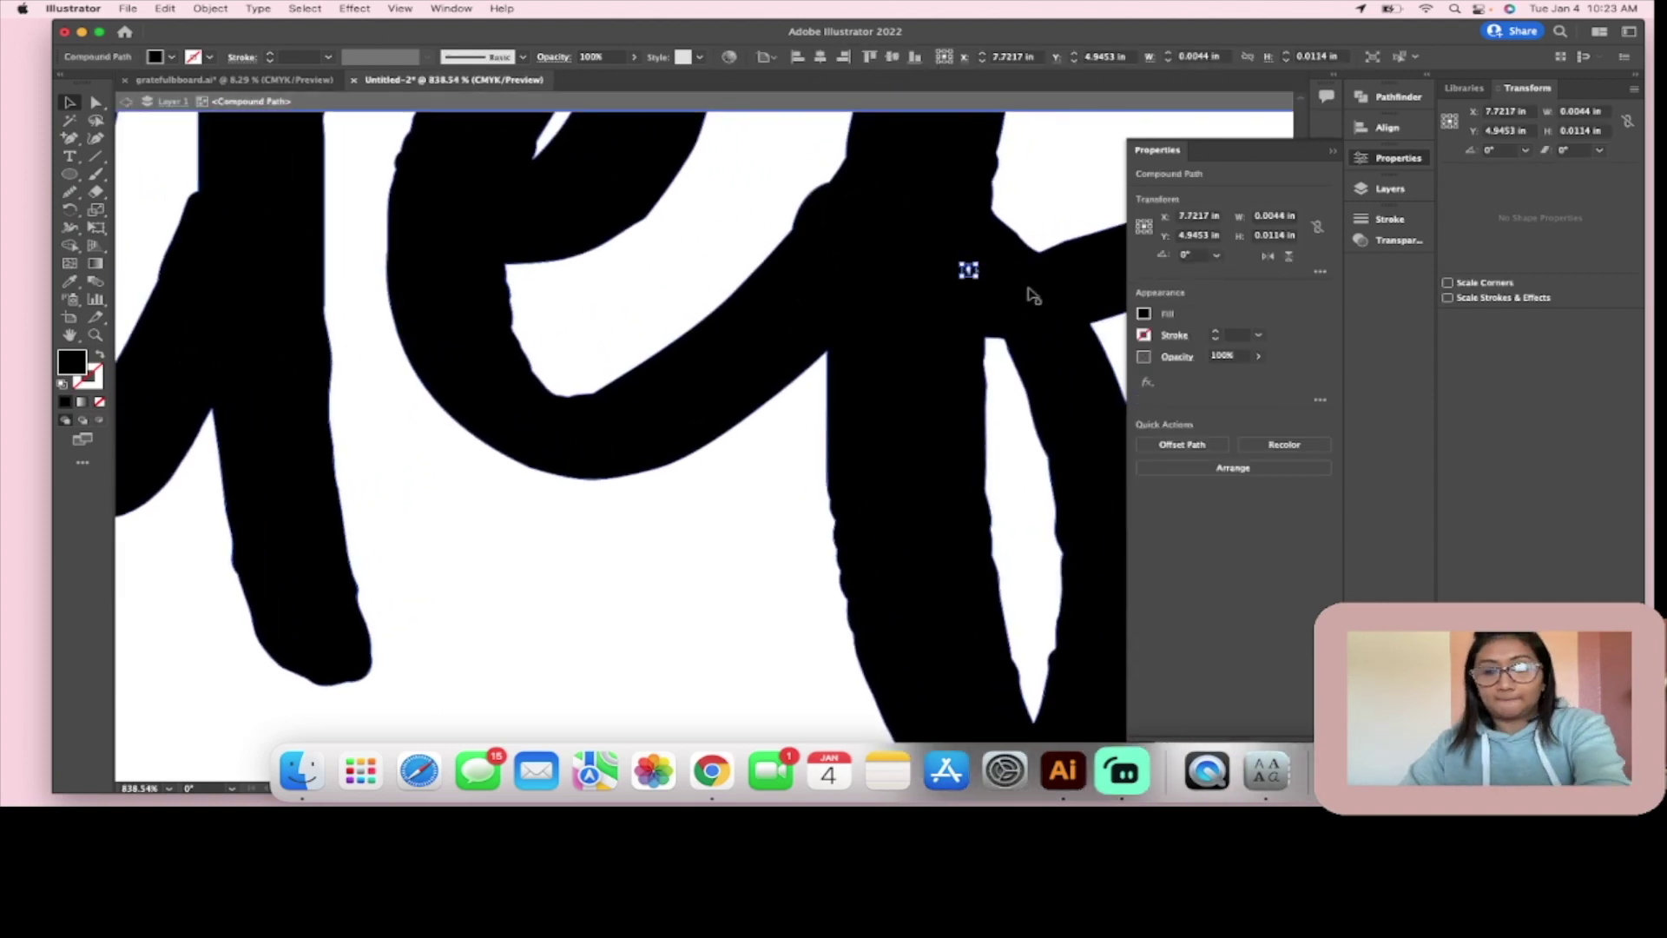
pyautogui.click(1029, 290)
pyautogui.click(980, 273)
pyautogui.doubleClick(803, 478)
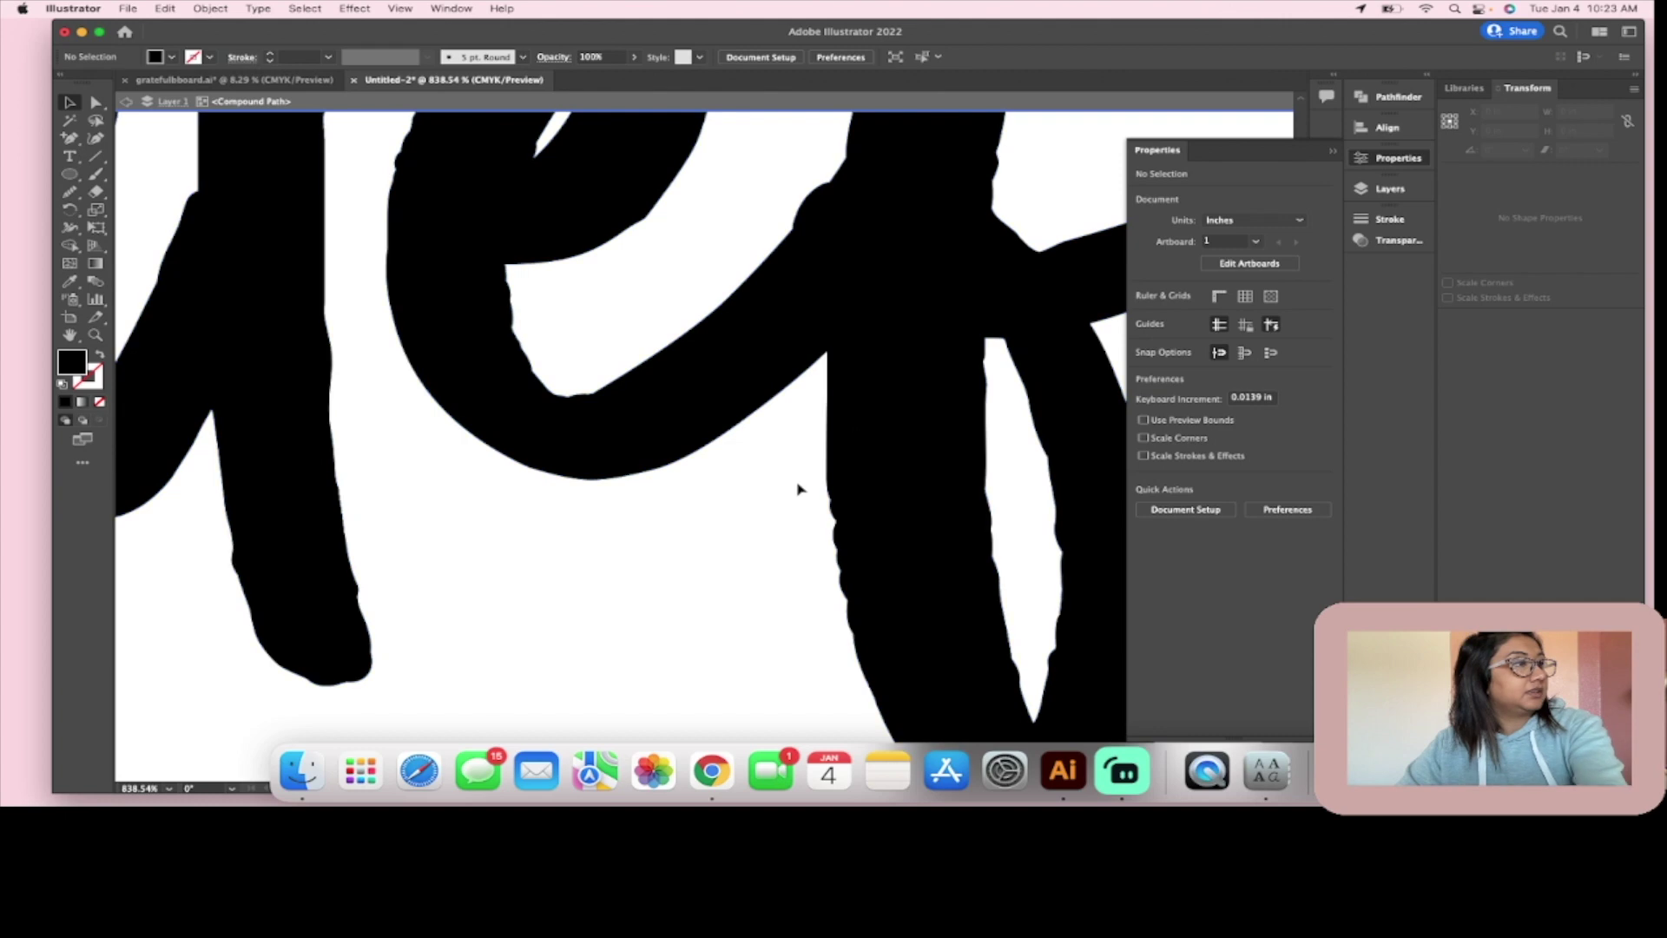
pyautogui.scroll(-5, 792, 488)
pyautogui.scroll(-3, 887, 380)
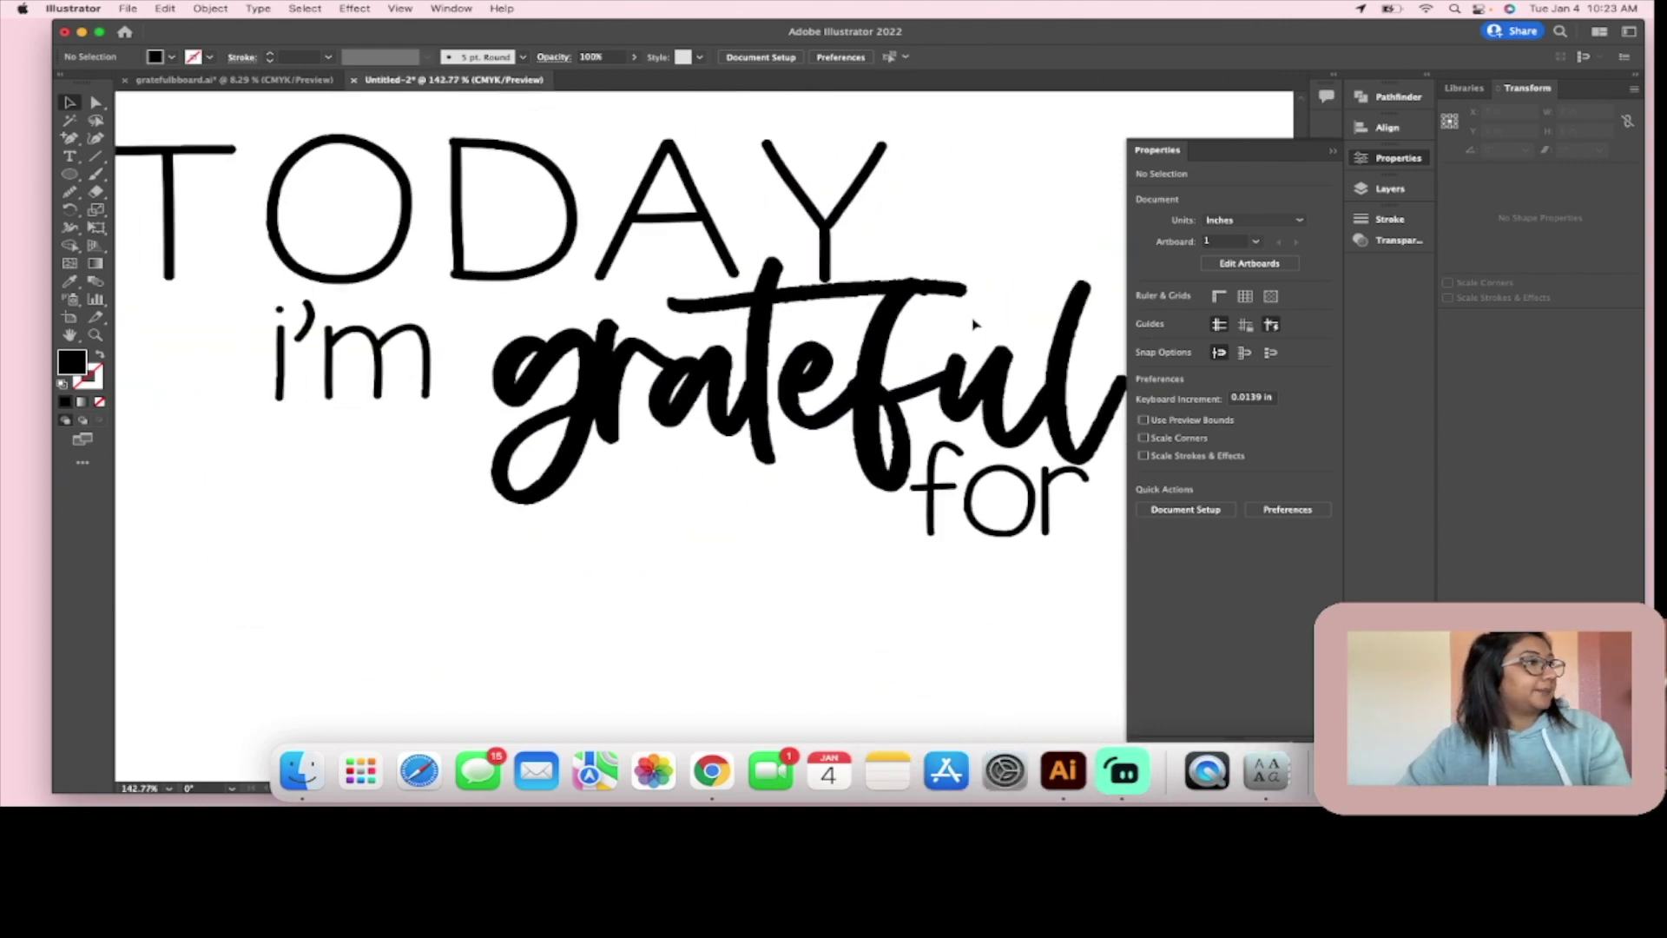
# Step: Show "grateful" as an outline by swapping its fill and stroke, and colour the 1 pt stroke crimson red
pyautogui.click(896, 346)
pyautogui.scroll(-2, 886, 373)
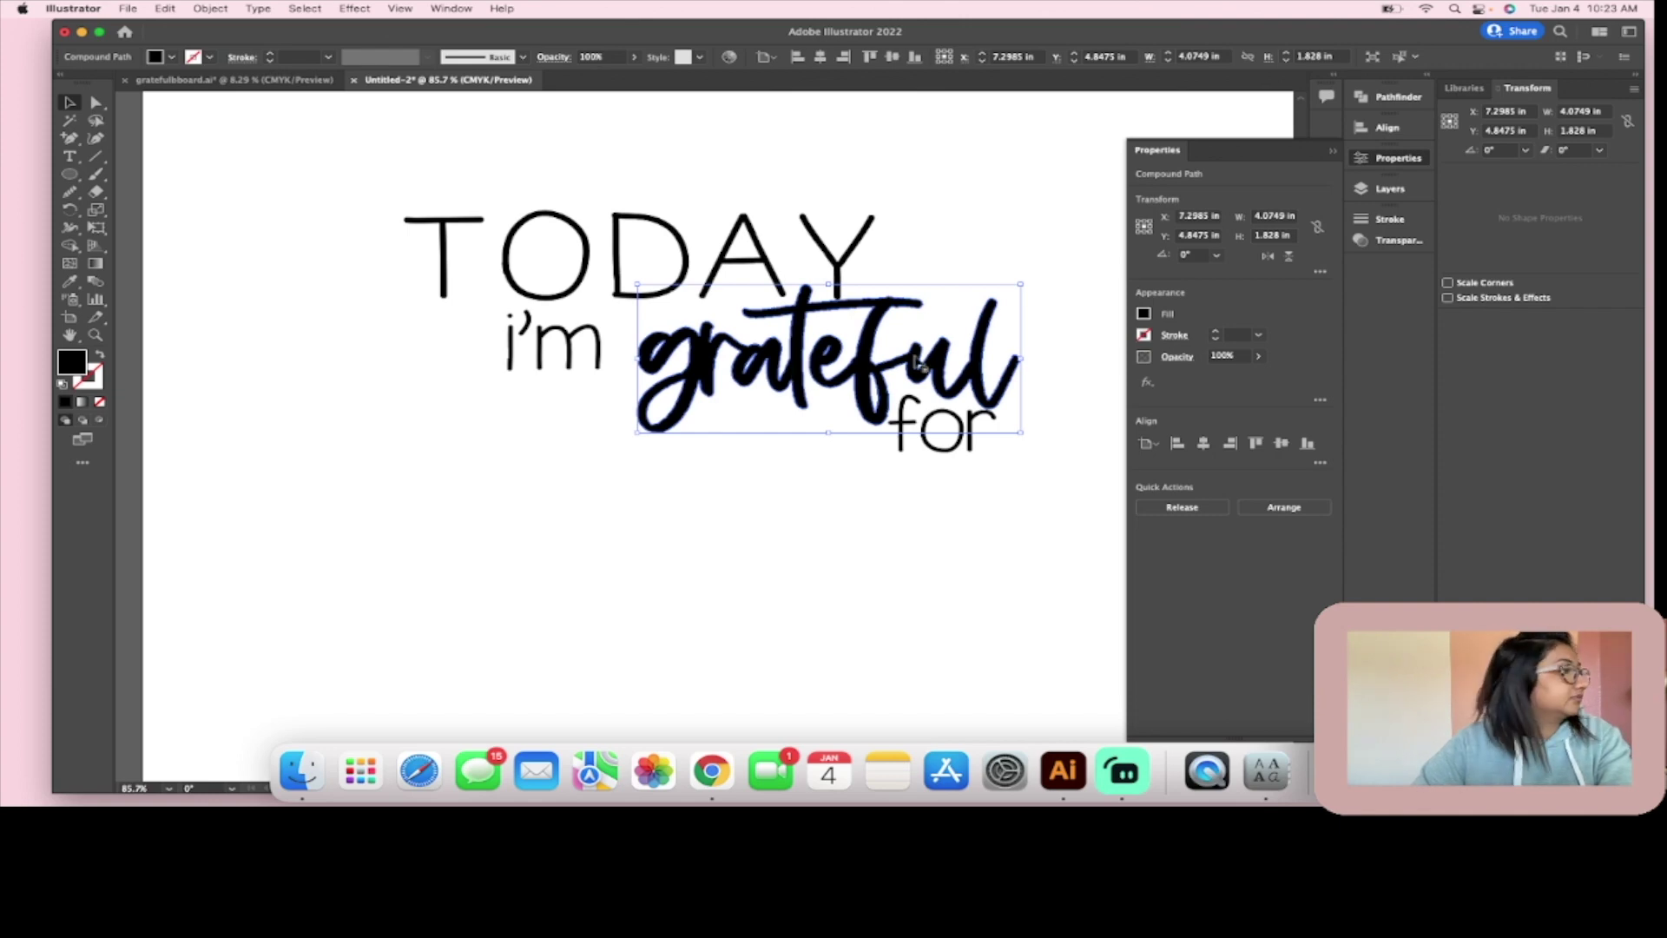
pyautogui.click(99, 354)
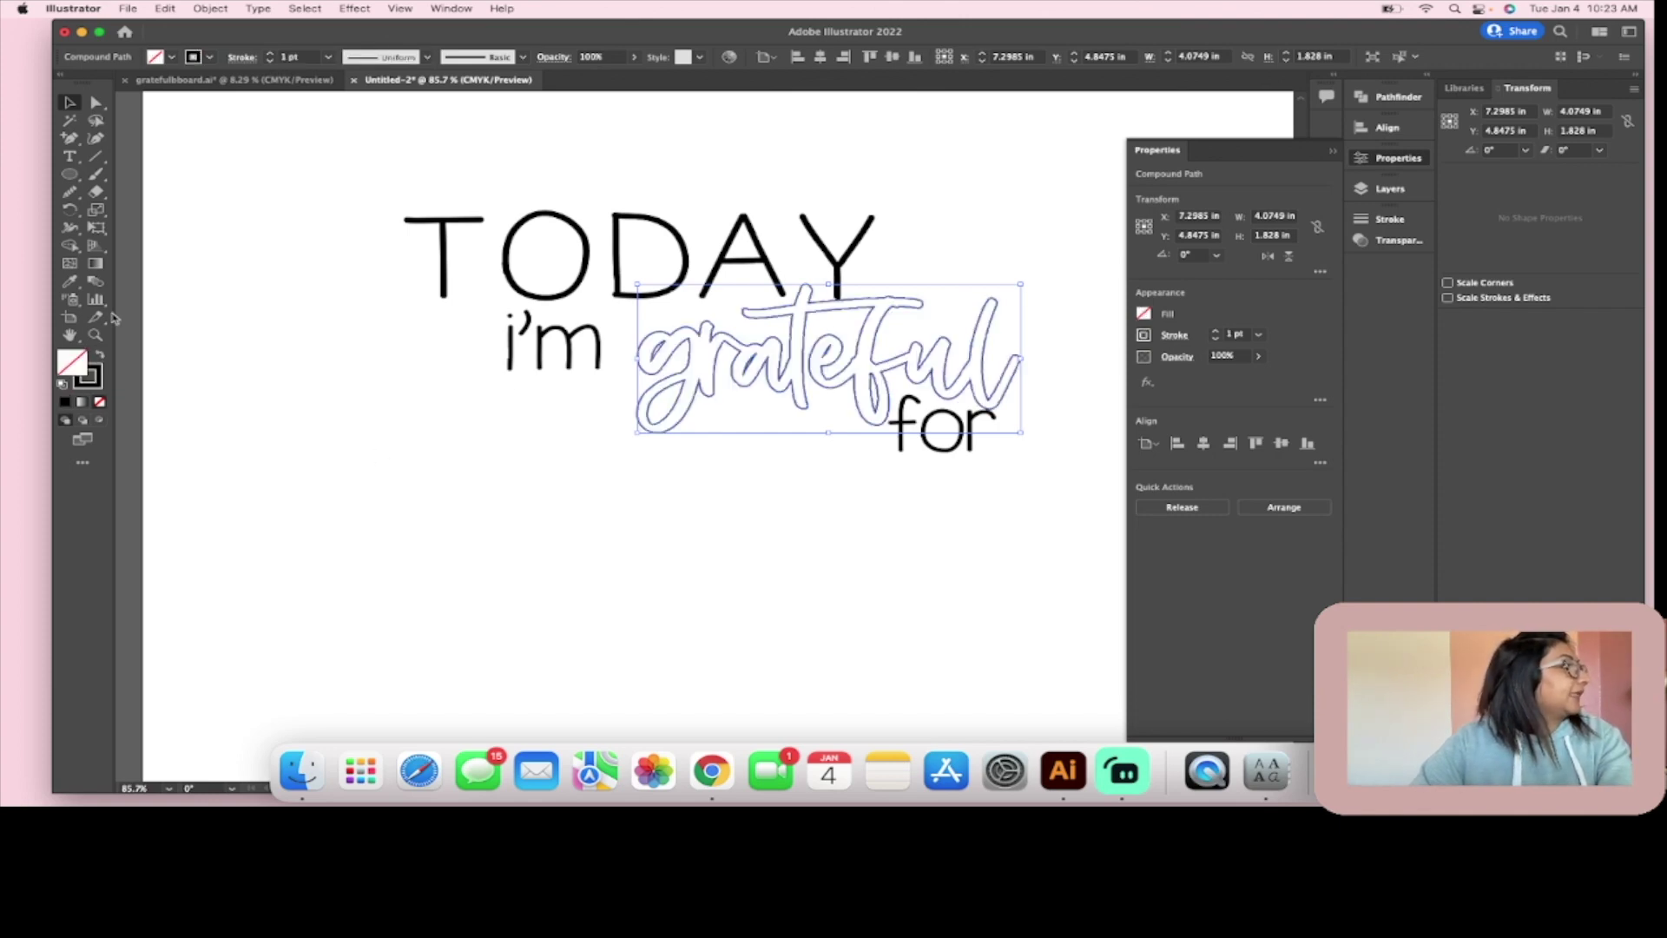
pyautogui.click(209, 57)
pyautogui.click(153, 92)
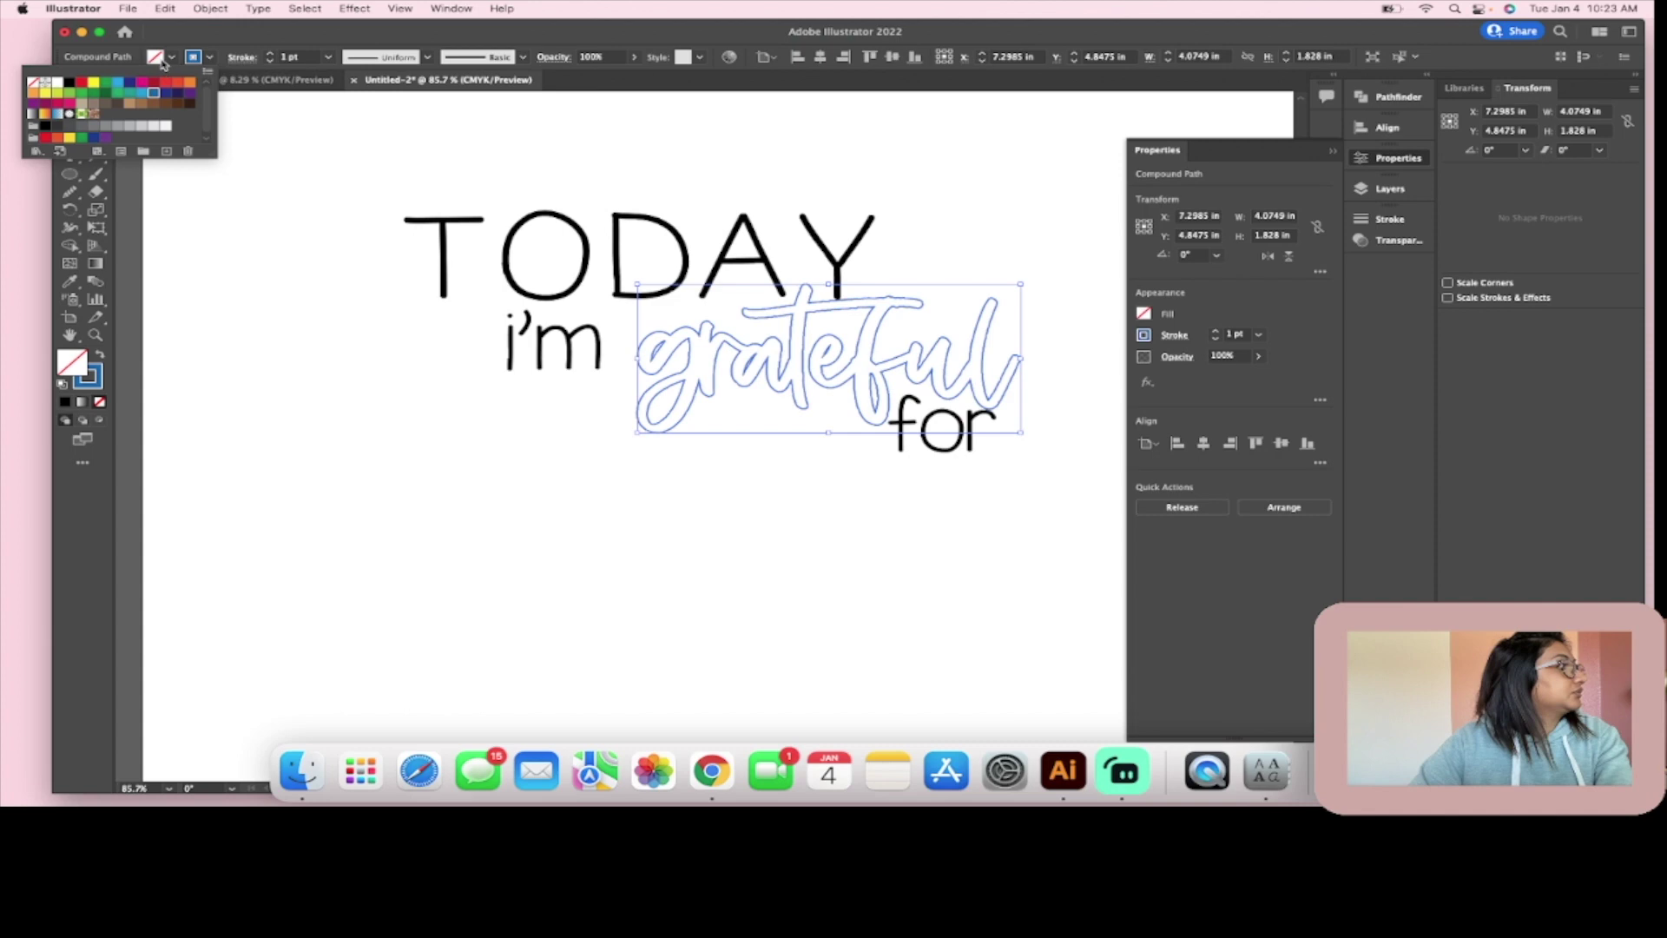
pyautogui.click(157, 82)
pyautogui.click(721, 600)
pyautogui.scroll(-3, 865, 420)
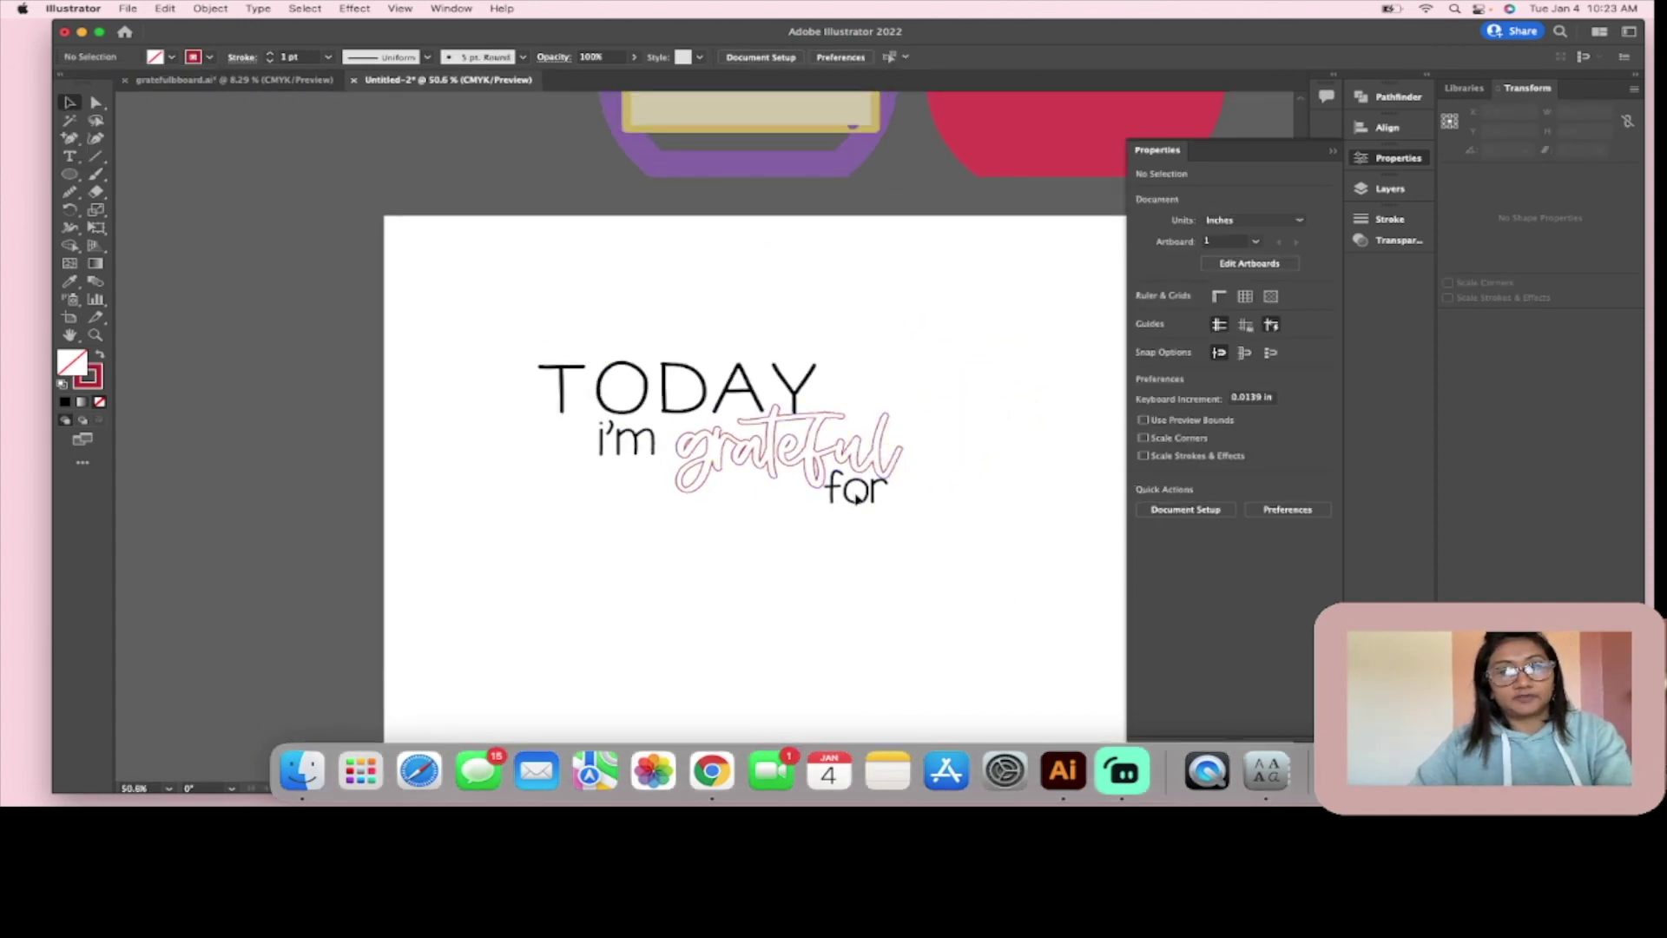
# Step: Move the whole "TODAY i'm grateful for" lettering off the artboard, beside the finished purple sample design
pyautogui.scroll(-2, 912, 499)
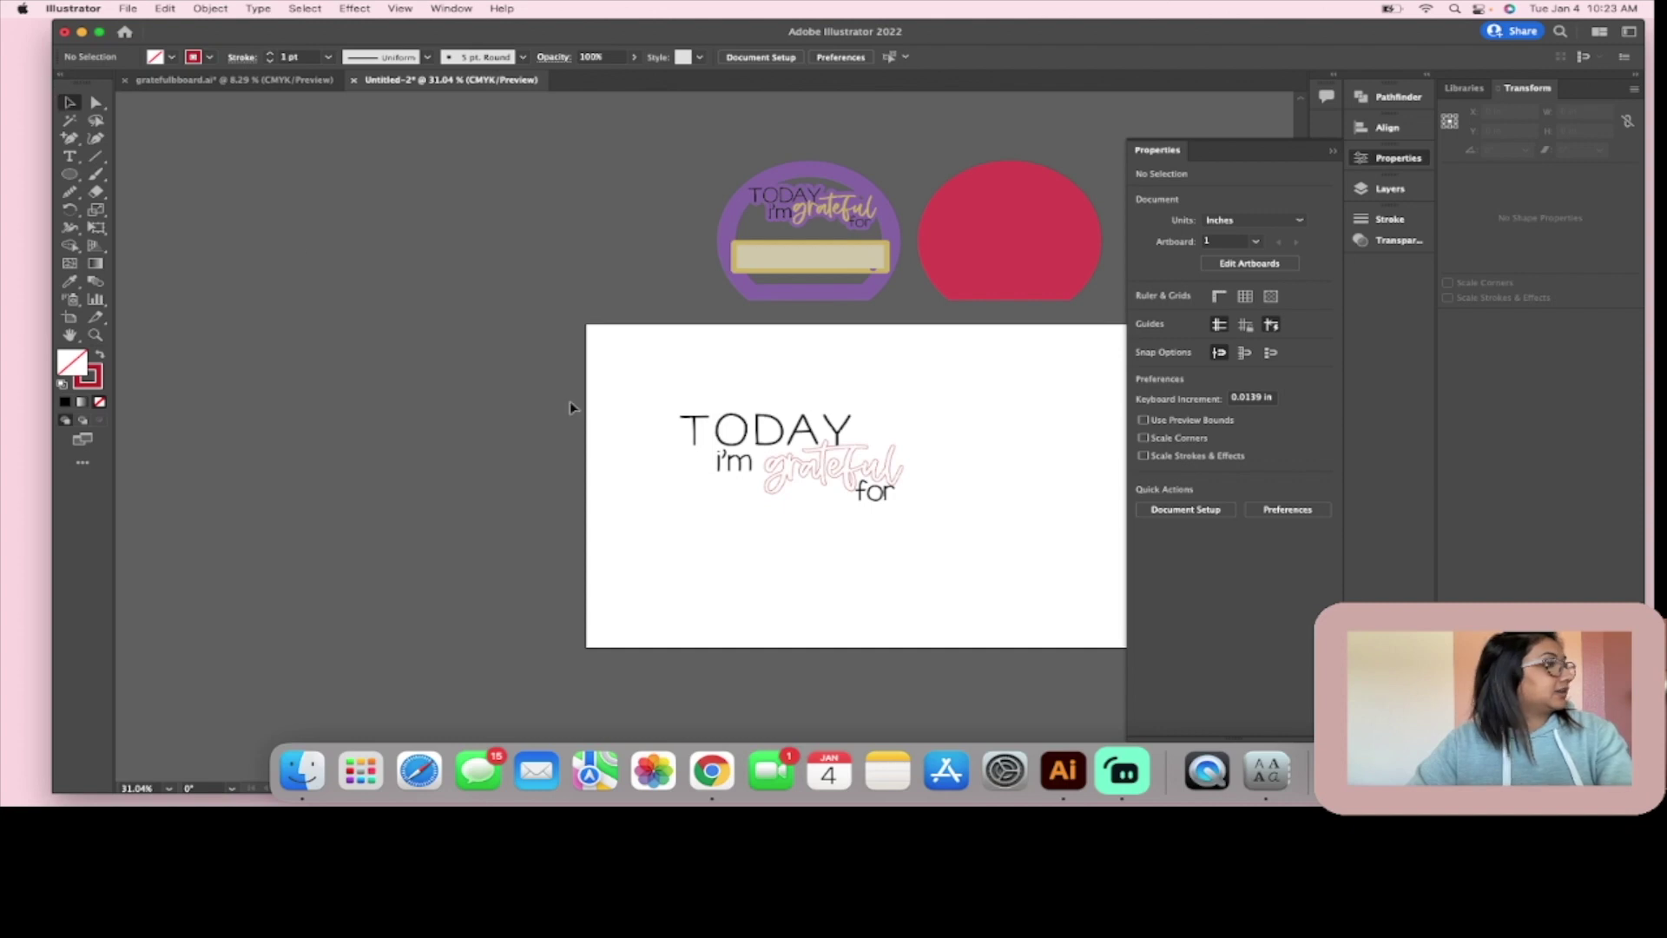
pyautogui.moveTo(674, 403); pyautogui.dragTo(558, 246)
pyautogui.click(796, 405)
pyautogui.scroll(2, 796, 405)
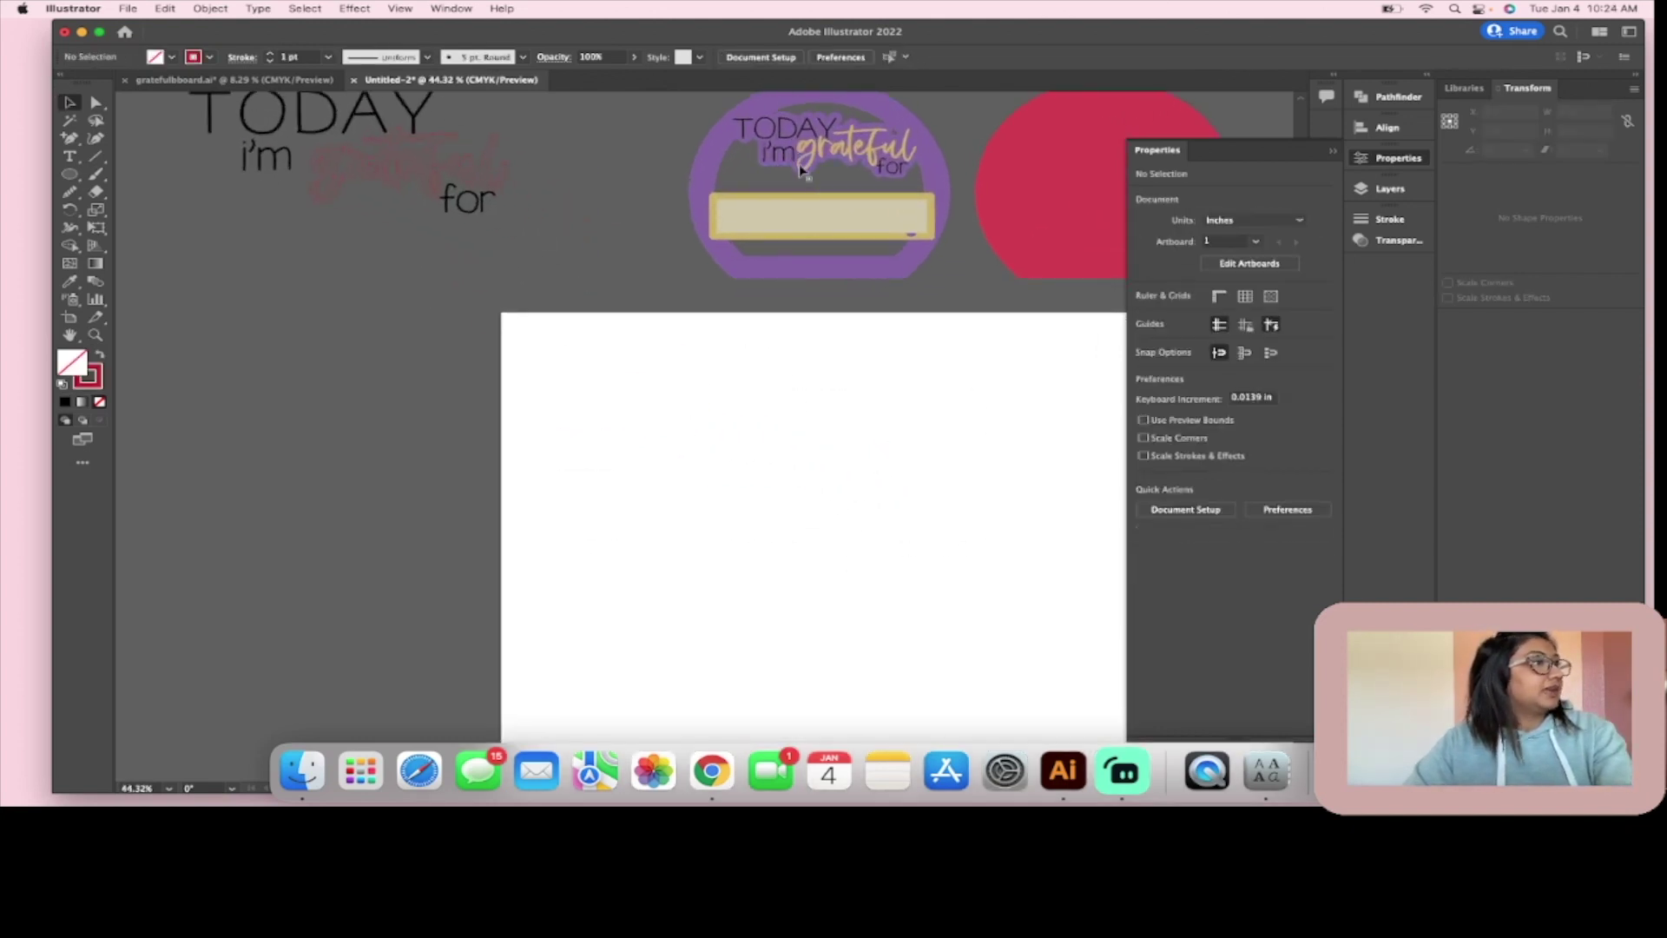
pyautogui.hscroll(3, 810, 156)
pyautogui.scroll(1, 781, 186)
pyautogui.scroll(-2, 886, 444)
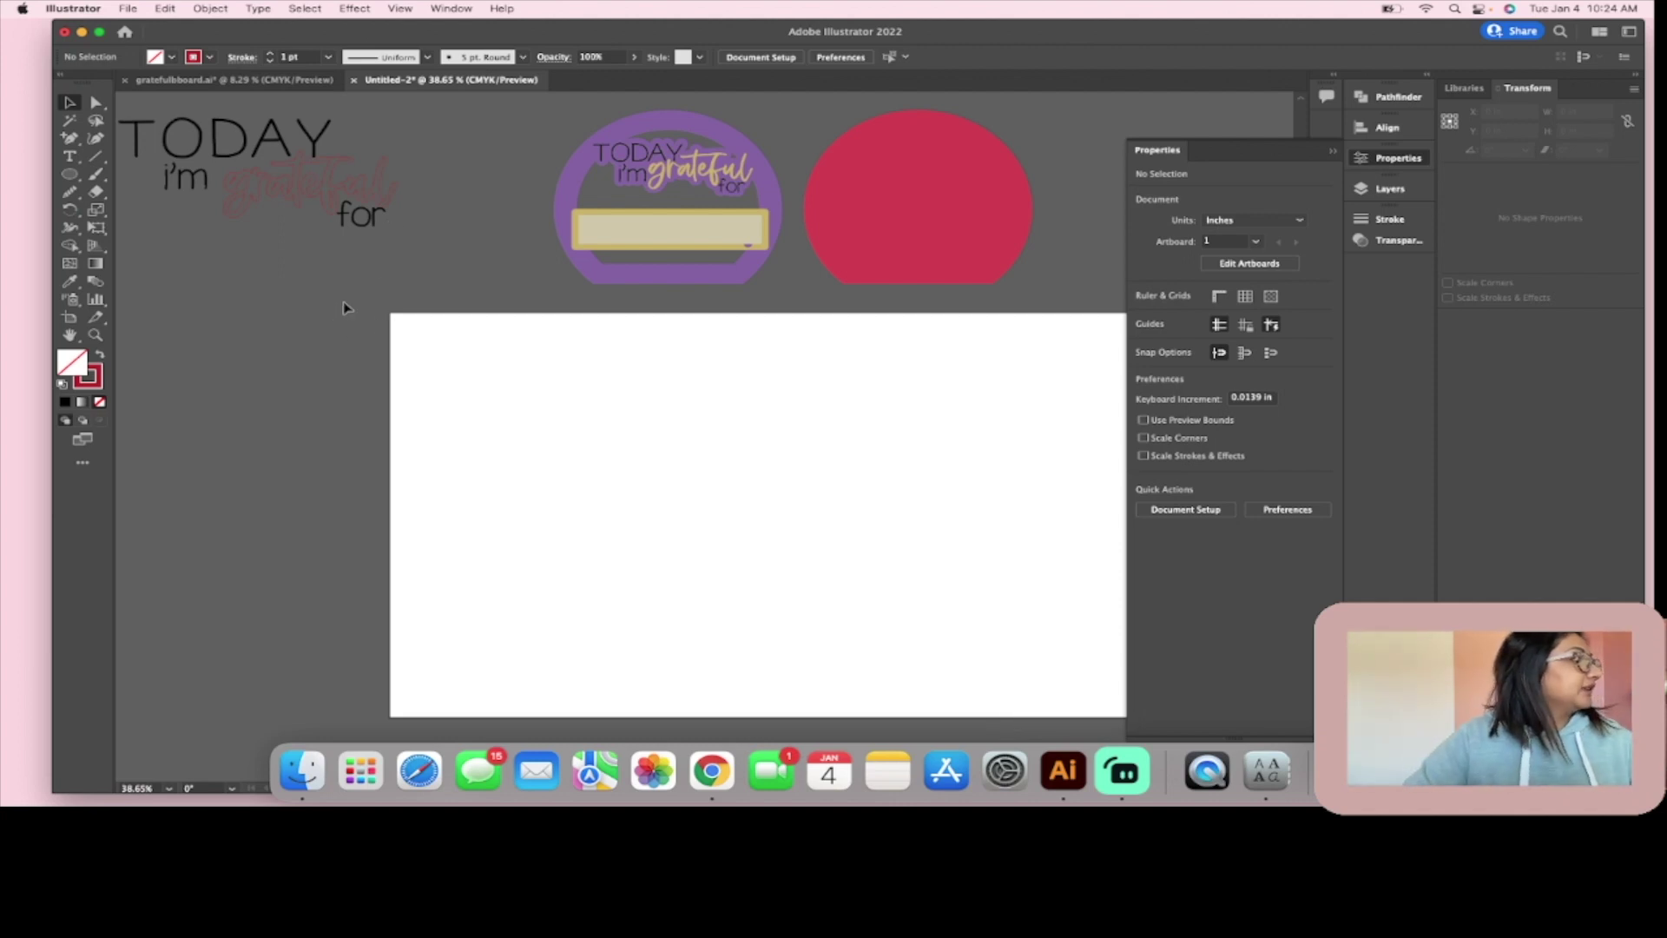
# Step: Draw a circle about 7.06 in in diameter on the empty artboard and move it closer to the artboard's upper edge
pyautogui.click(69, 174)
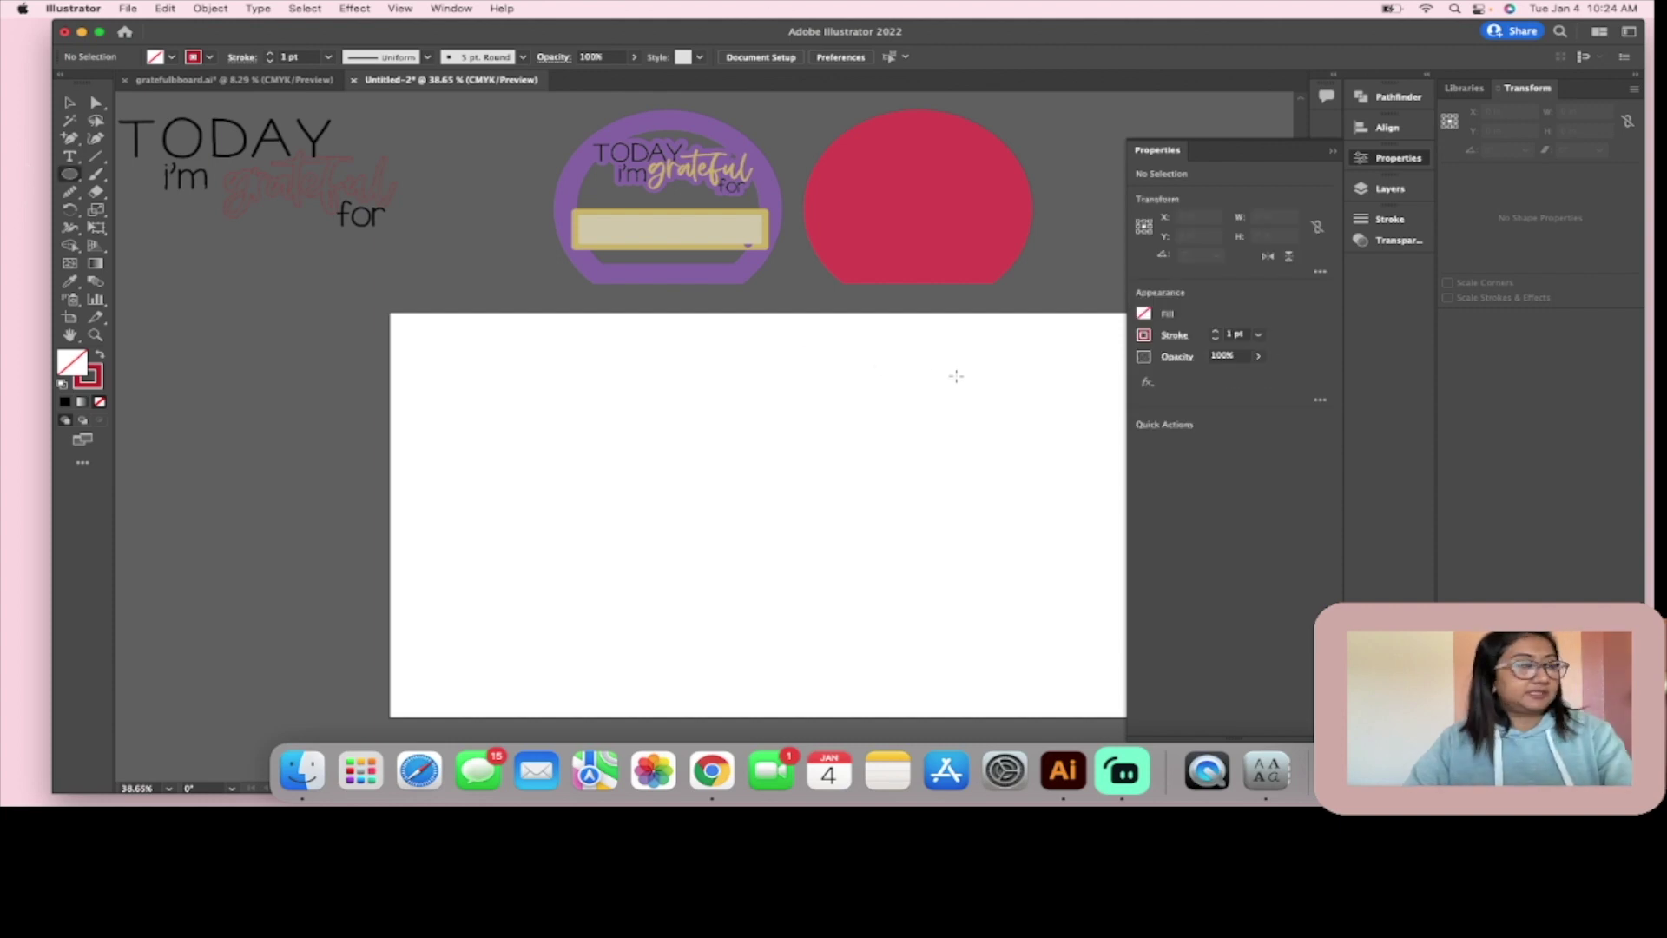
pyautogui.moveTo(565, 402); pyautogui.dragTo(864, 662)
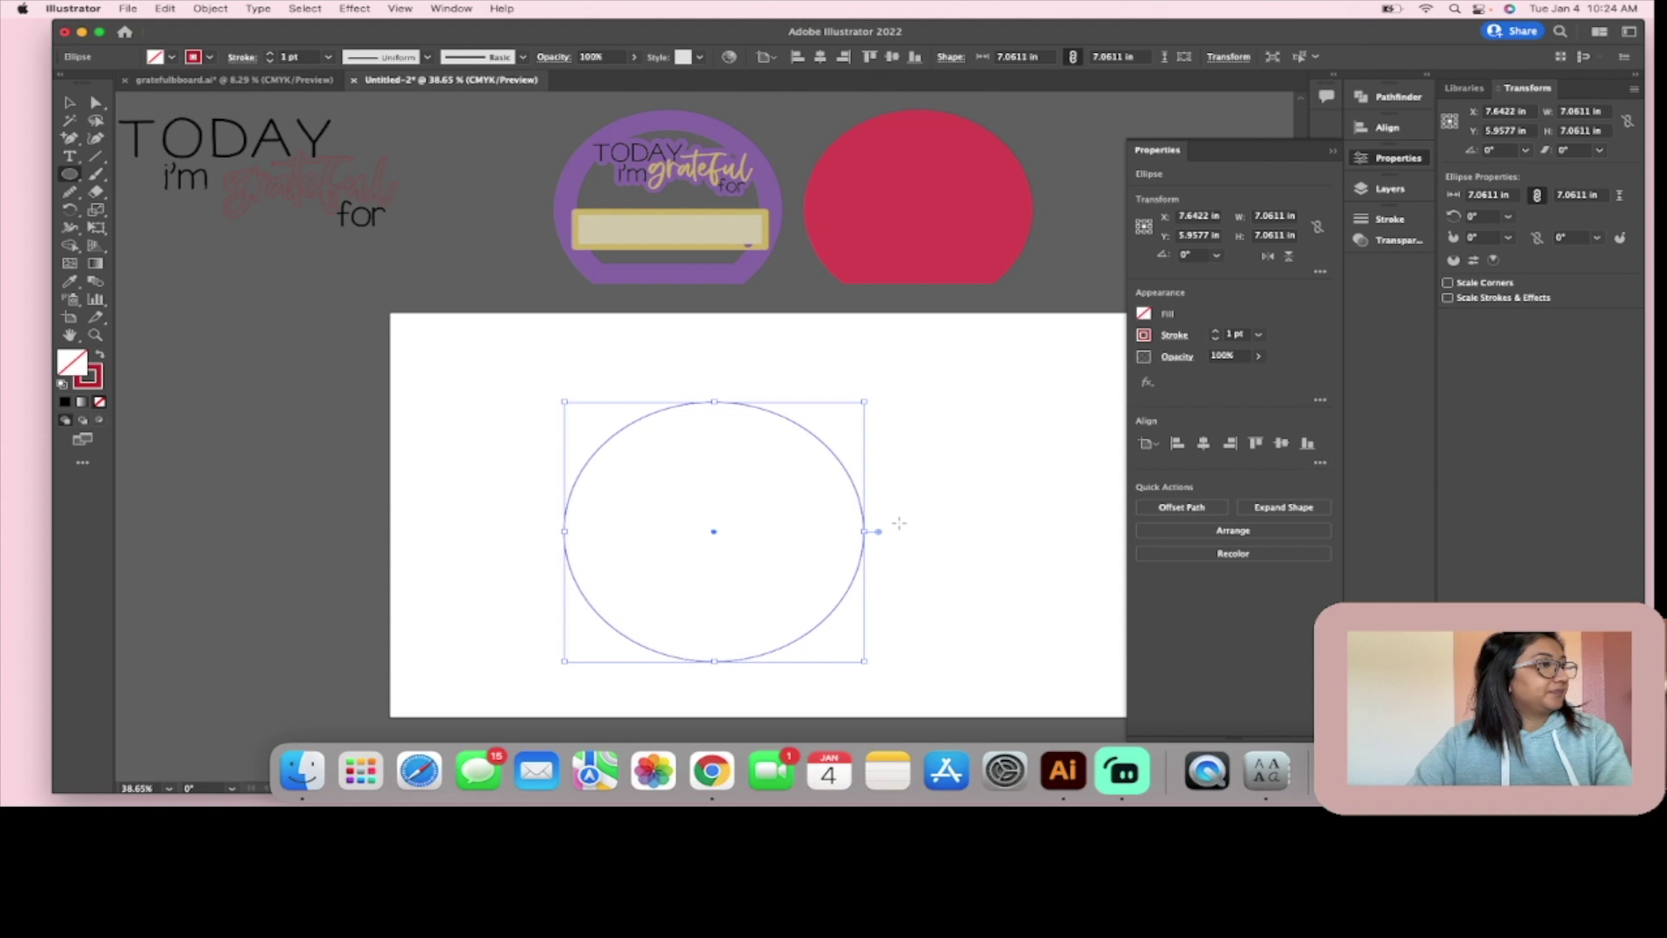
pyautogui.hscroll(5, 900, 523)
pyautogui.scroll(-2, 899, 523)
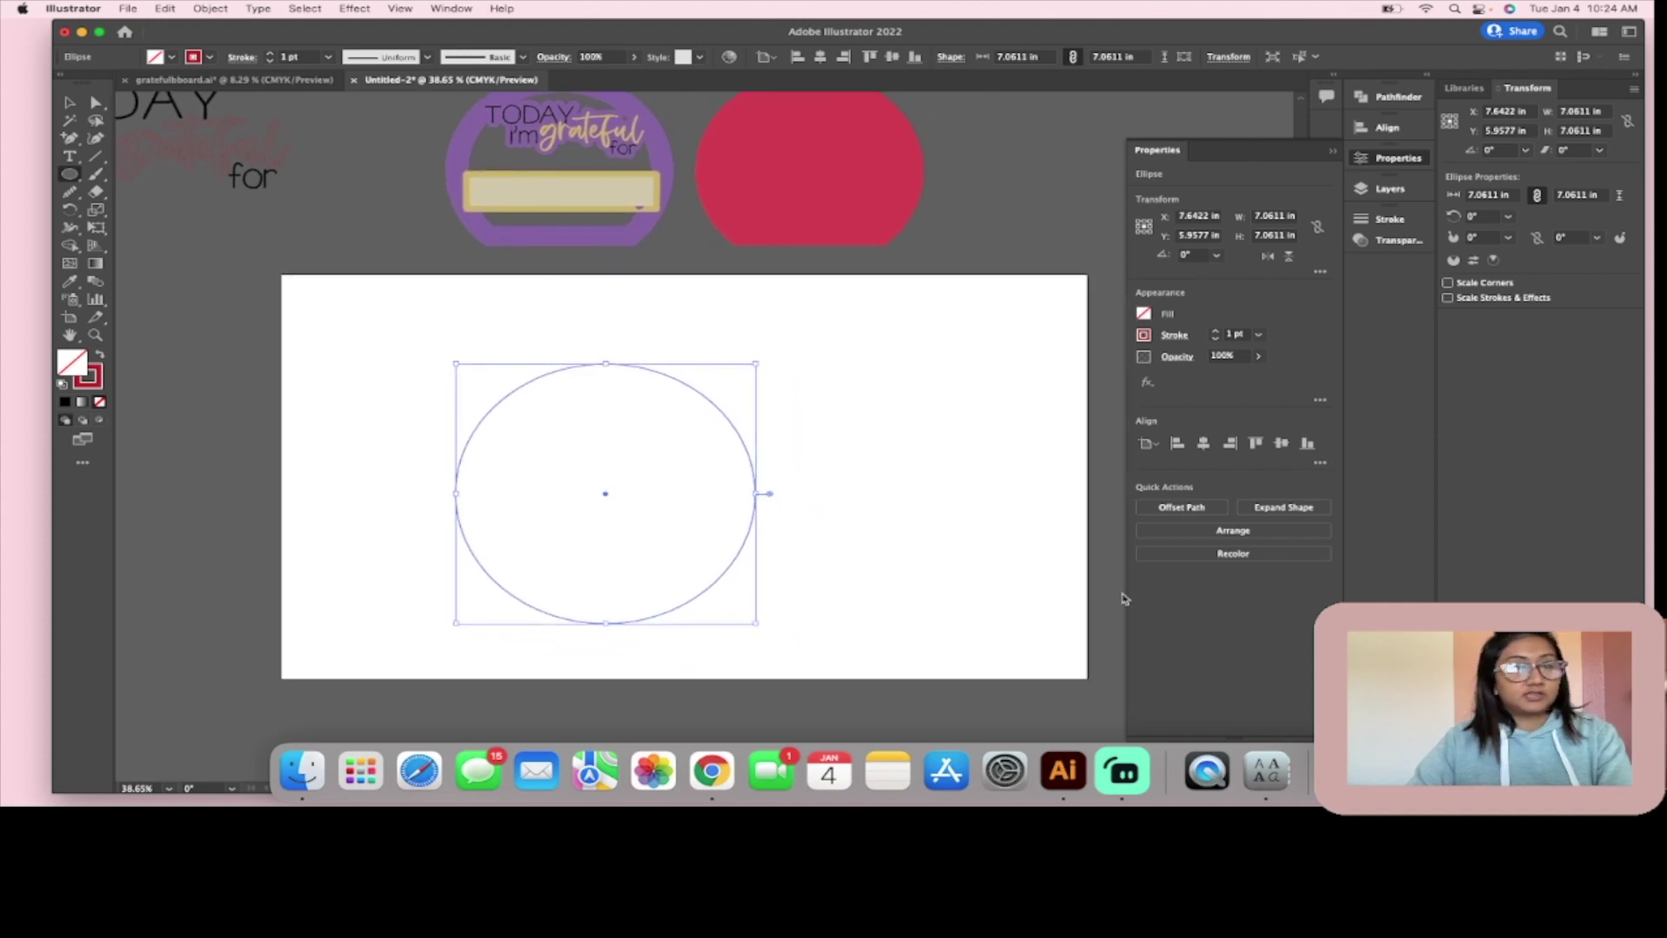
pyautogui.hscroll(2, 902, 437)
pyautogui.scroll(-1, 902, 438)
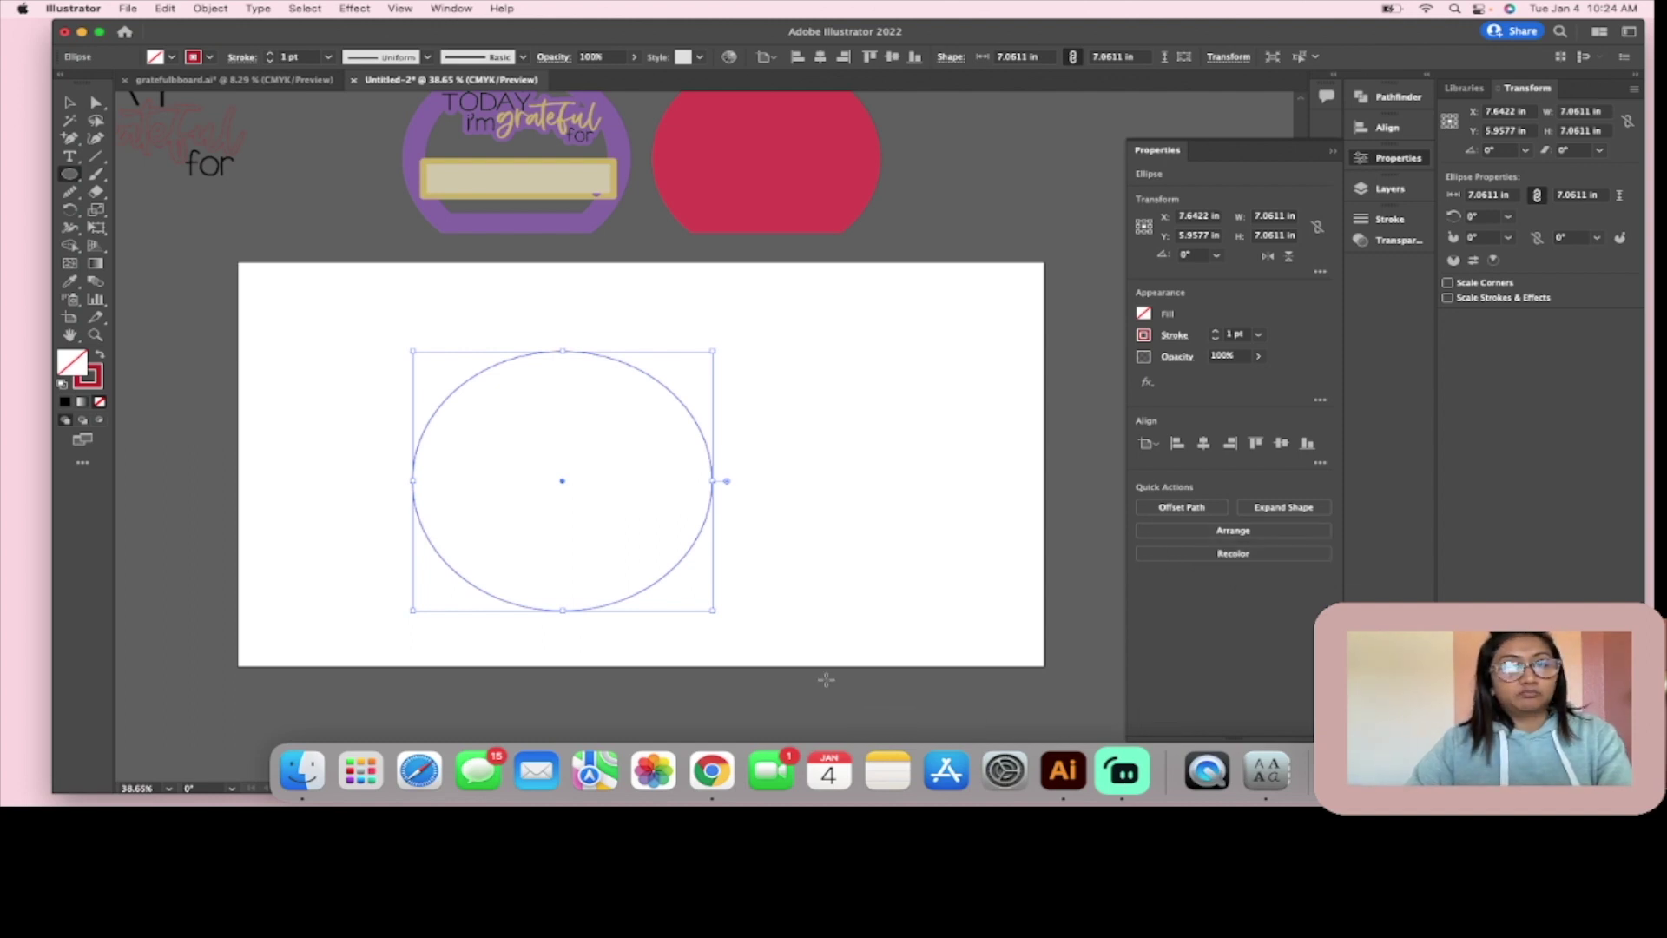
pyautogui.click(70, 102)
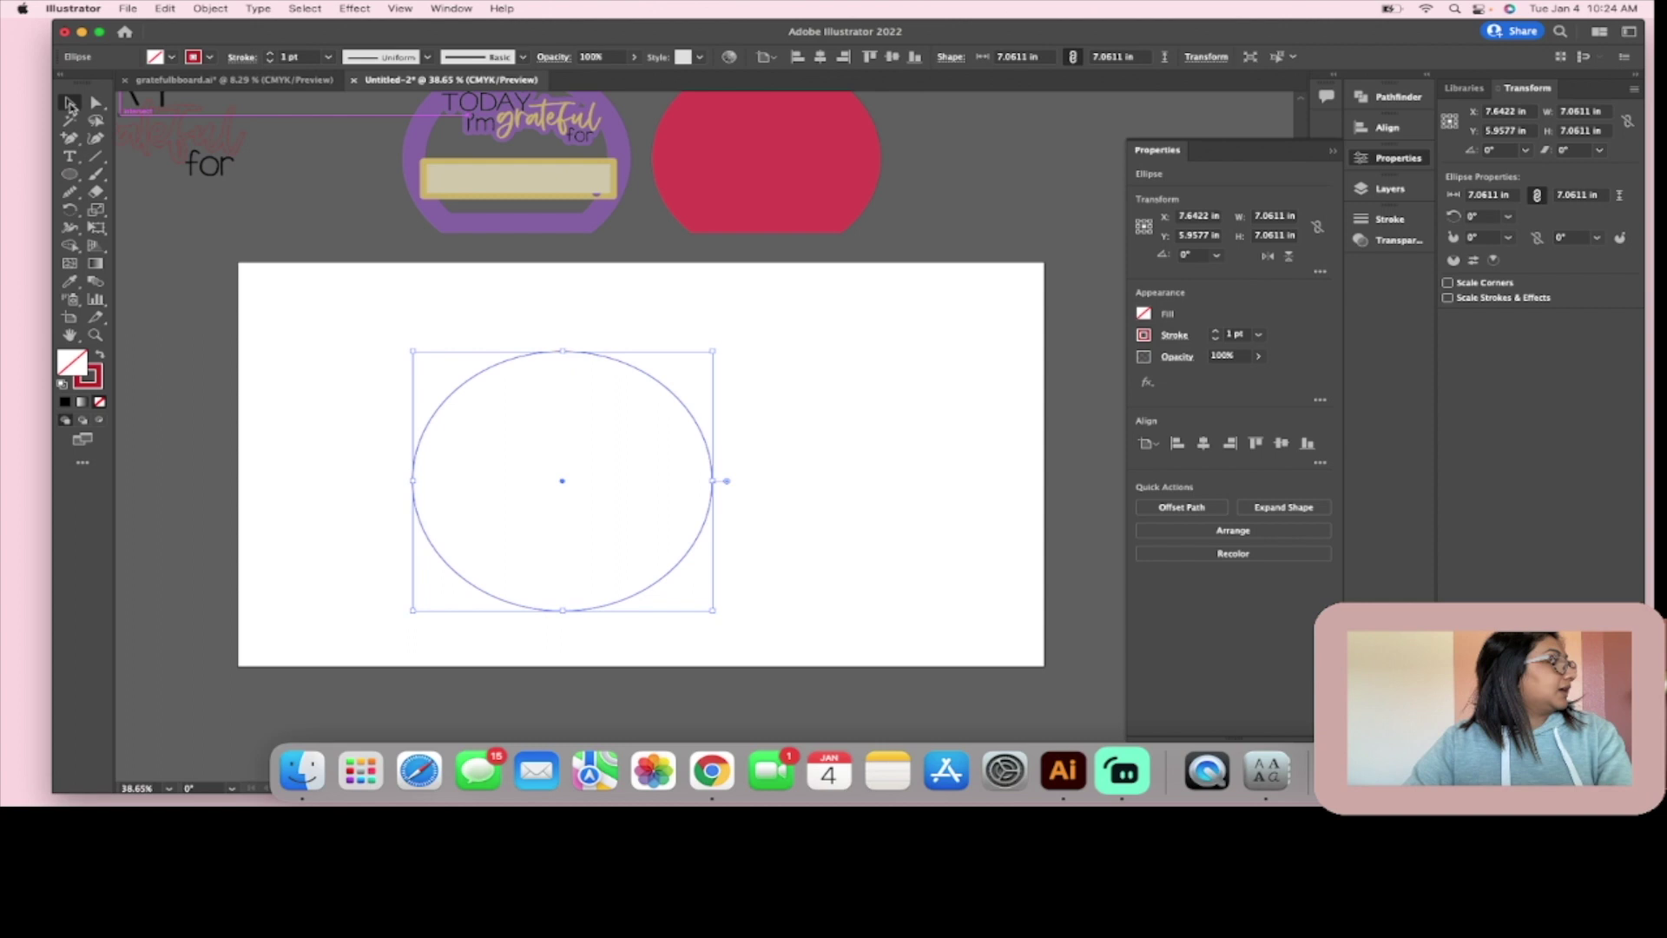
pyautogui.moveTo(648, 496); pyautogui.dragTo(588, 440)
pyautogui.moveTo(539, 352); pyautogui.dragTo(509, 321)
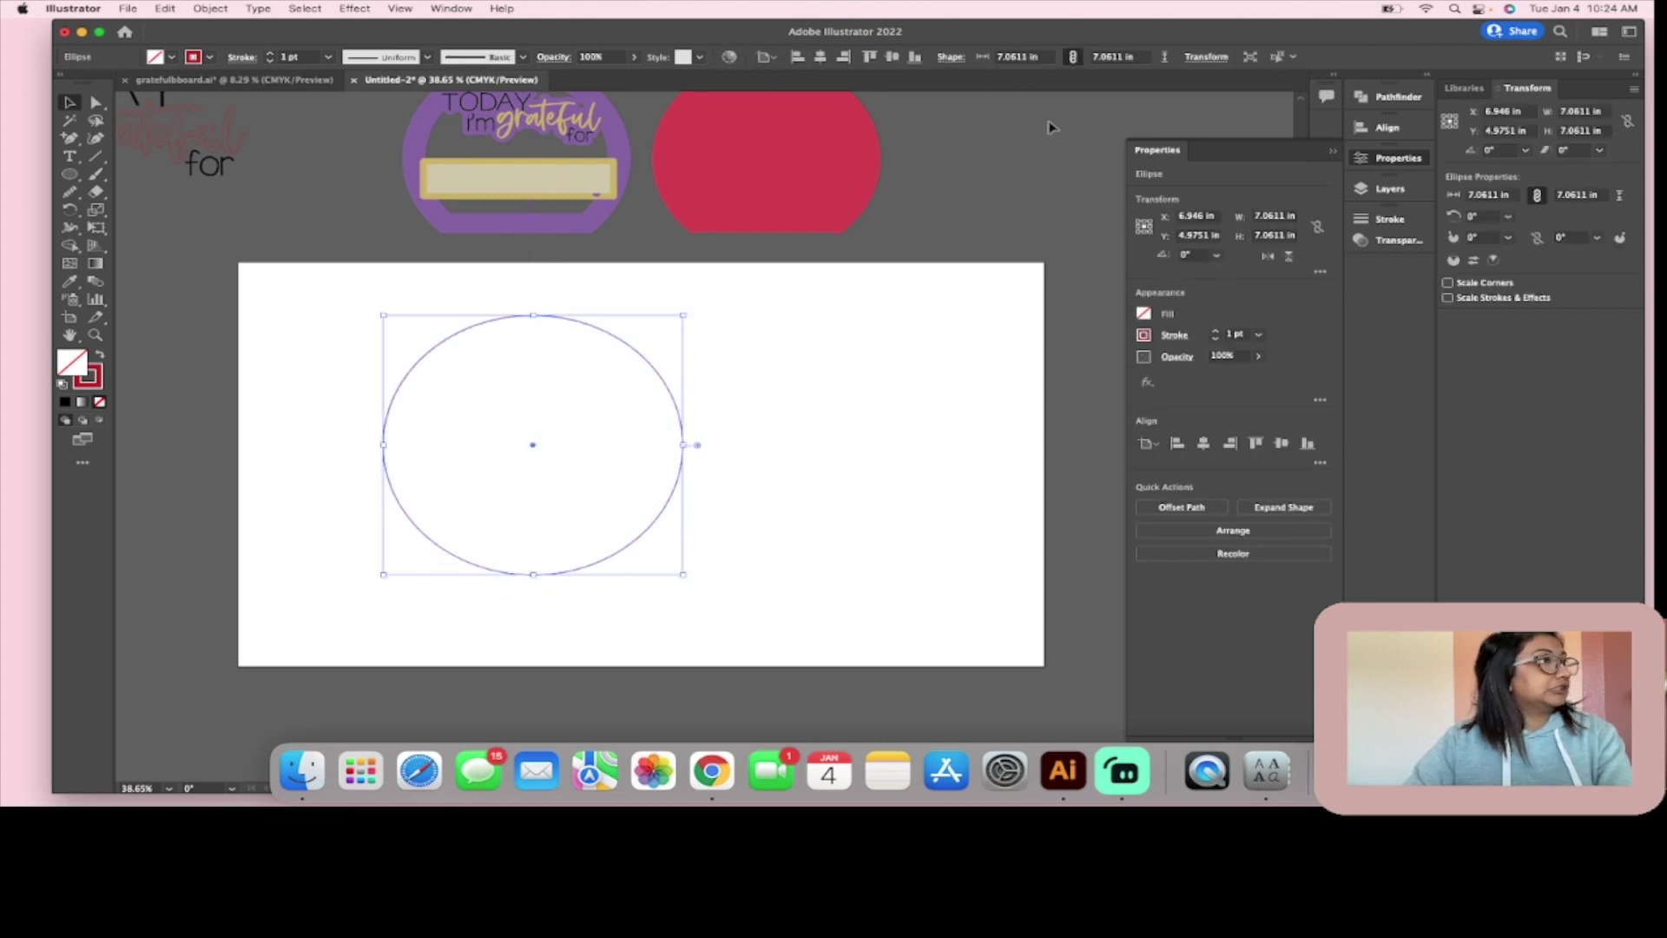
# Step: Draw a rectangle about 9.13 in wide across the circle's lower end and subtract it to give the circle a flat base
pyautogui.click(69, 174)
pyautogui.moveTo(70, 174); pyautogui.dragTo(122, 171)
pyautogui.moveTo(348, 547); pyautogui.dragTo(736, 627)
pyautogui.click(69, 103)
pyautogui.moveTo(344, 289); pyautogui.dragTo(701, 608)
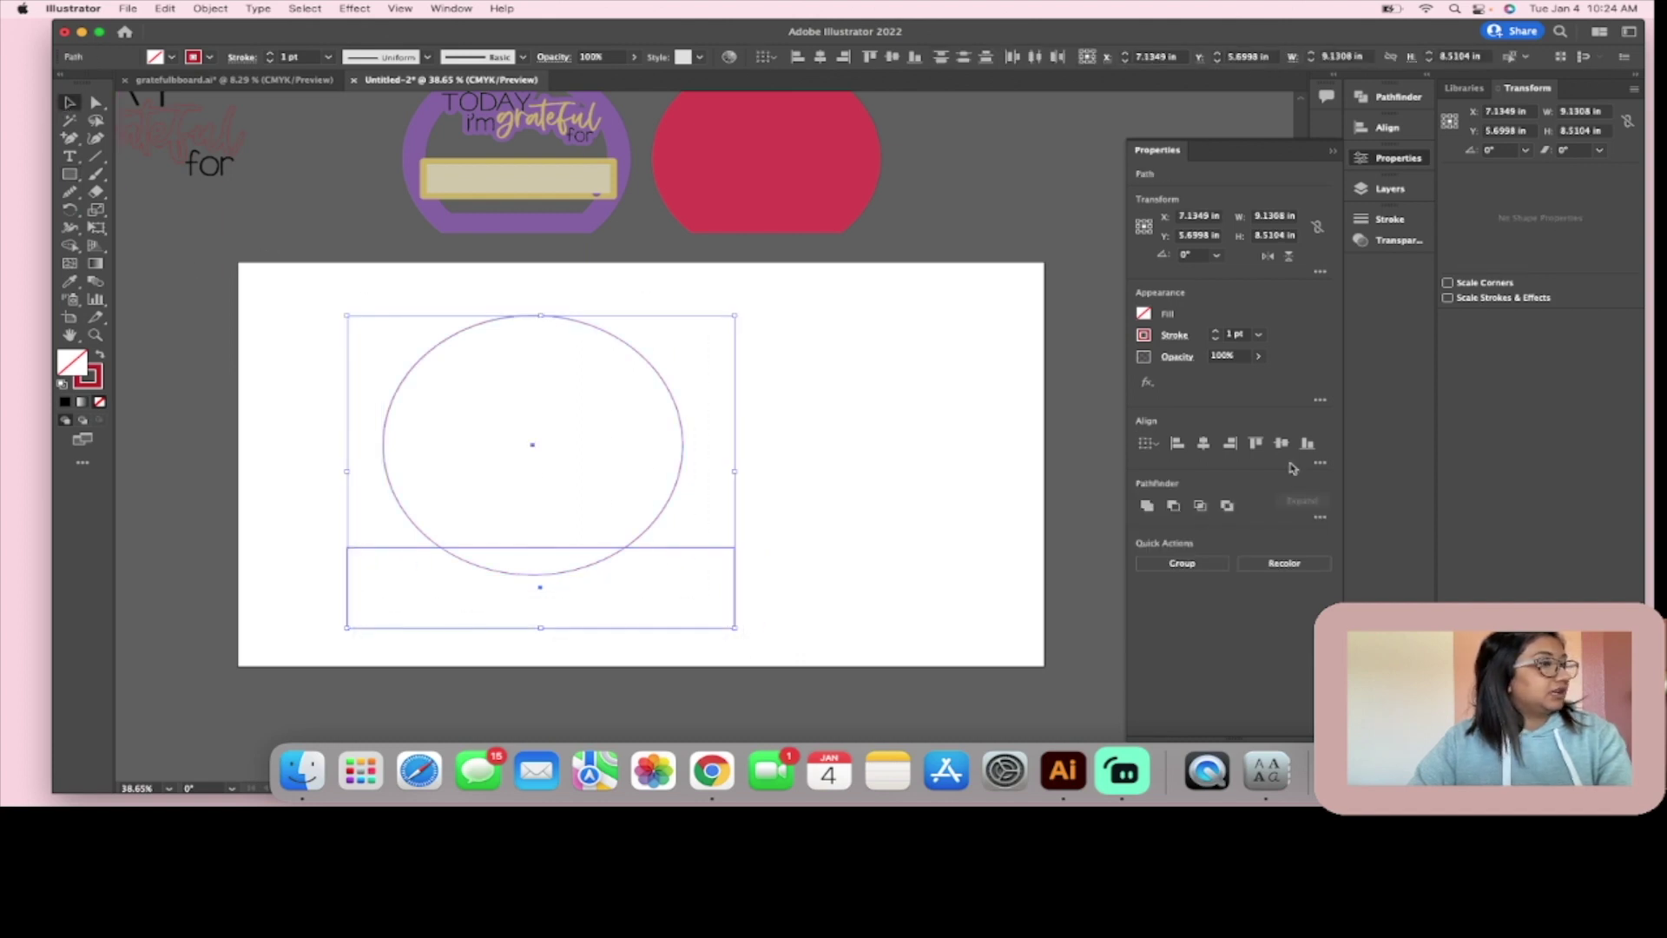
pyautogui.click(1175, 510)
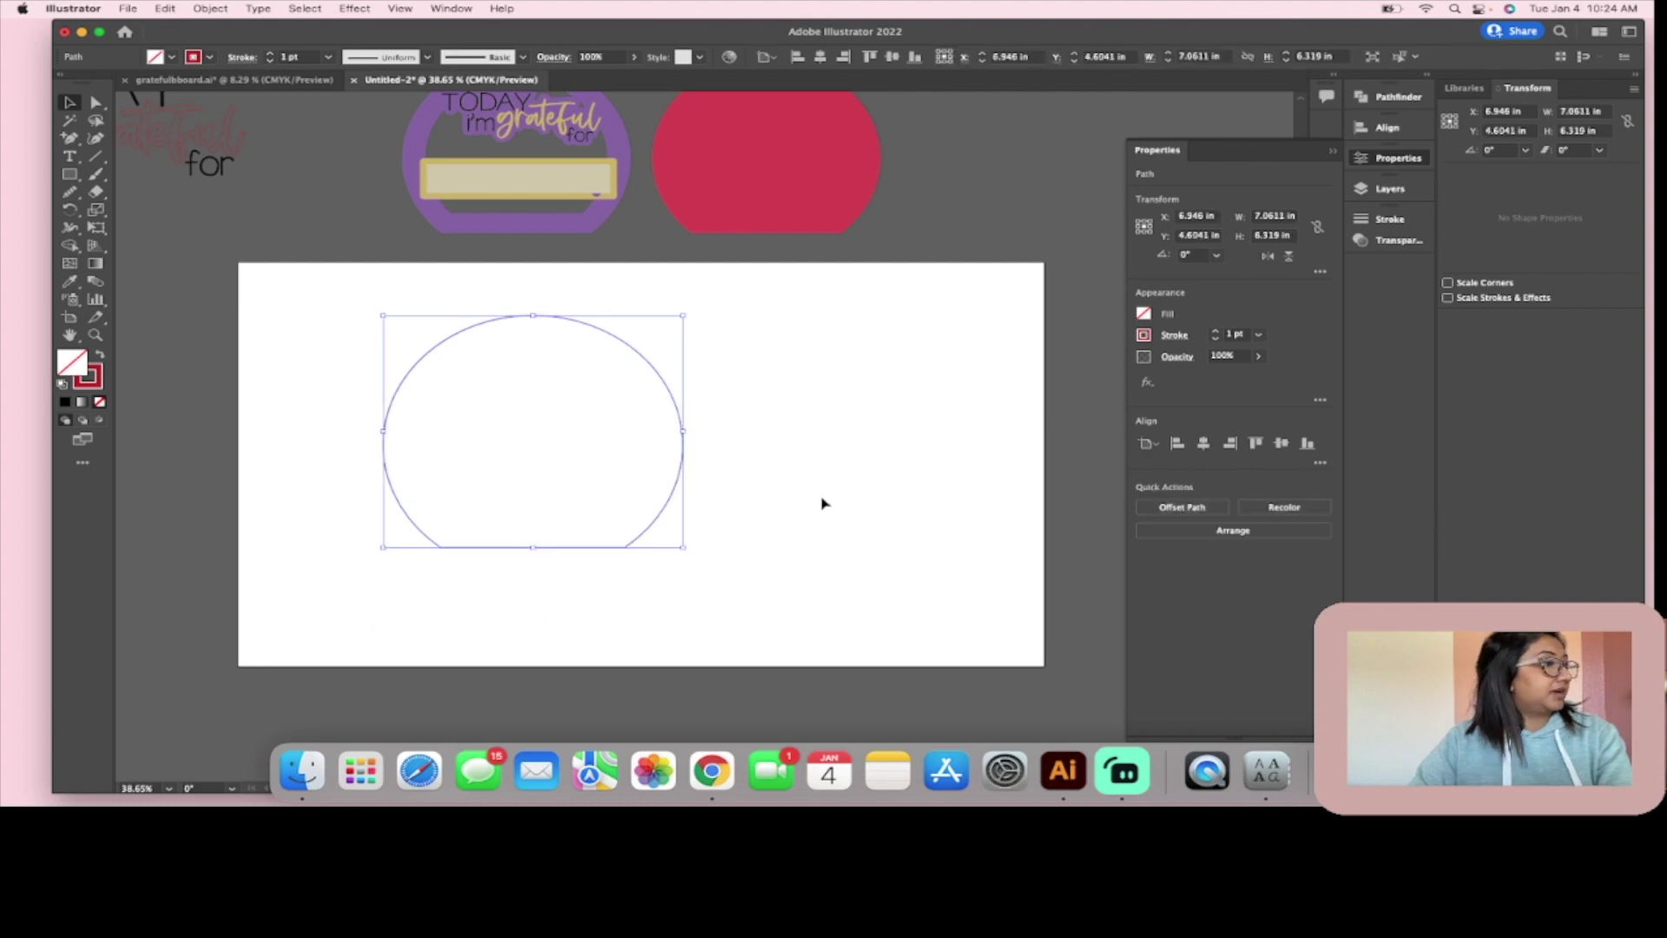
pyautogui.click(465, 599)
pyautogui.scroll(1, 662, 483)
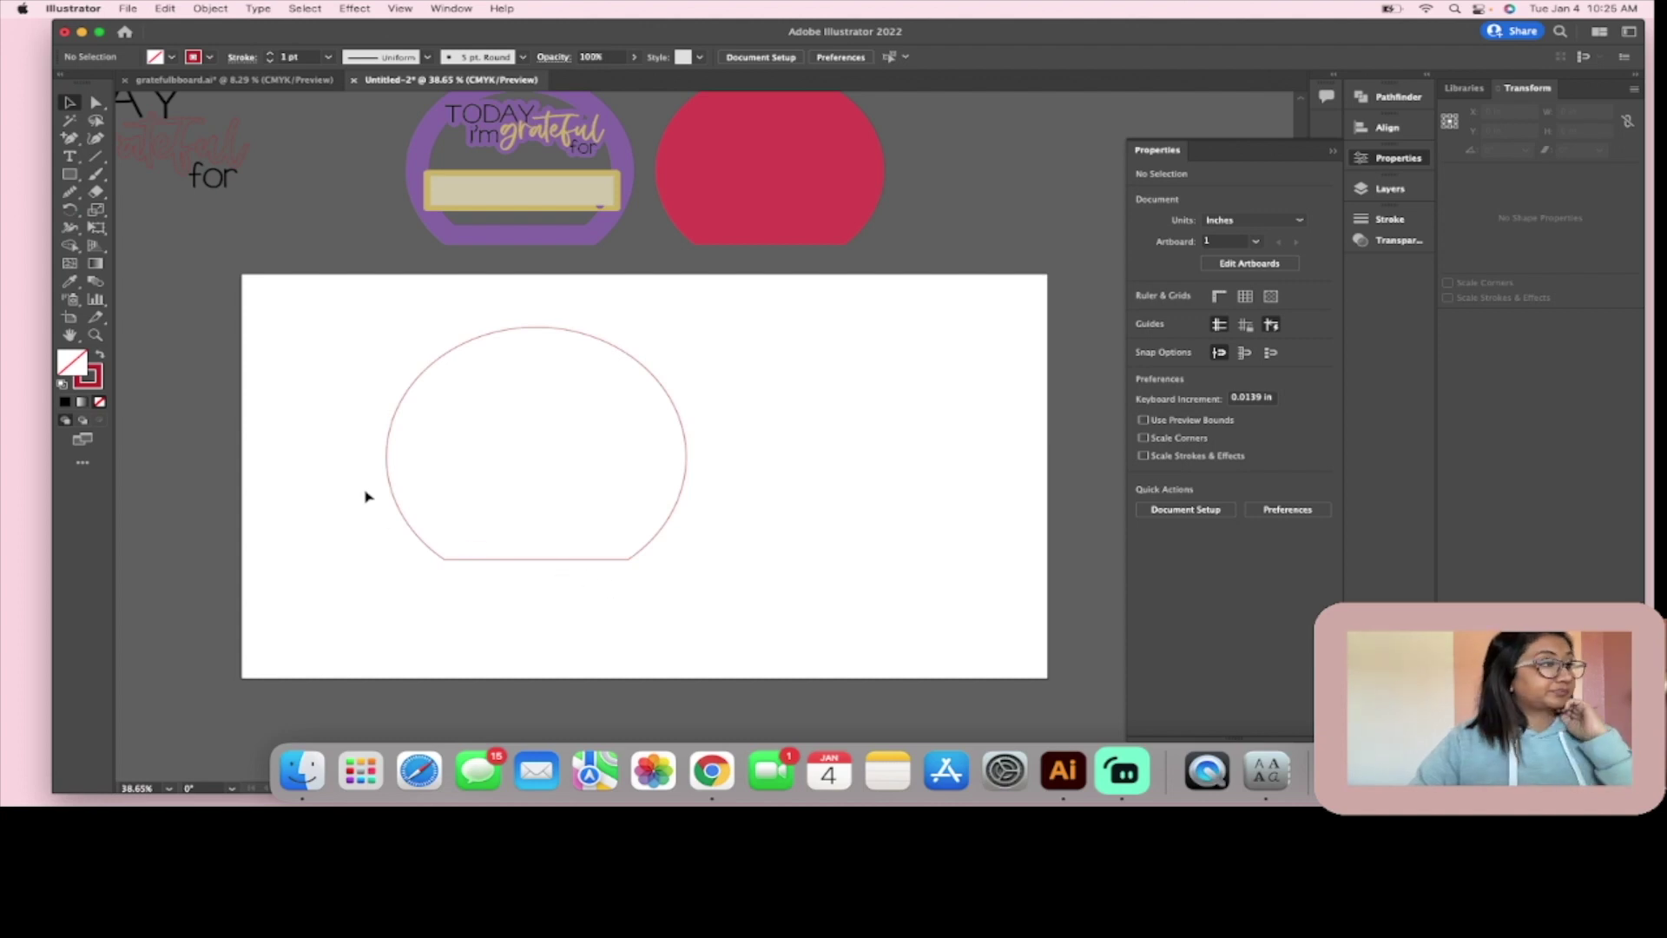
# Step: Try offsetting the flat-based circle outward by 0.7 in with round joins
pyautogui.click(506, 330)
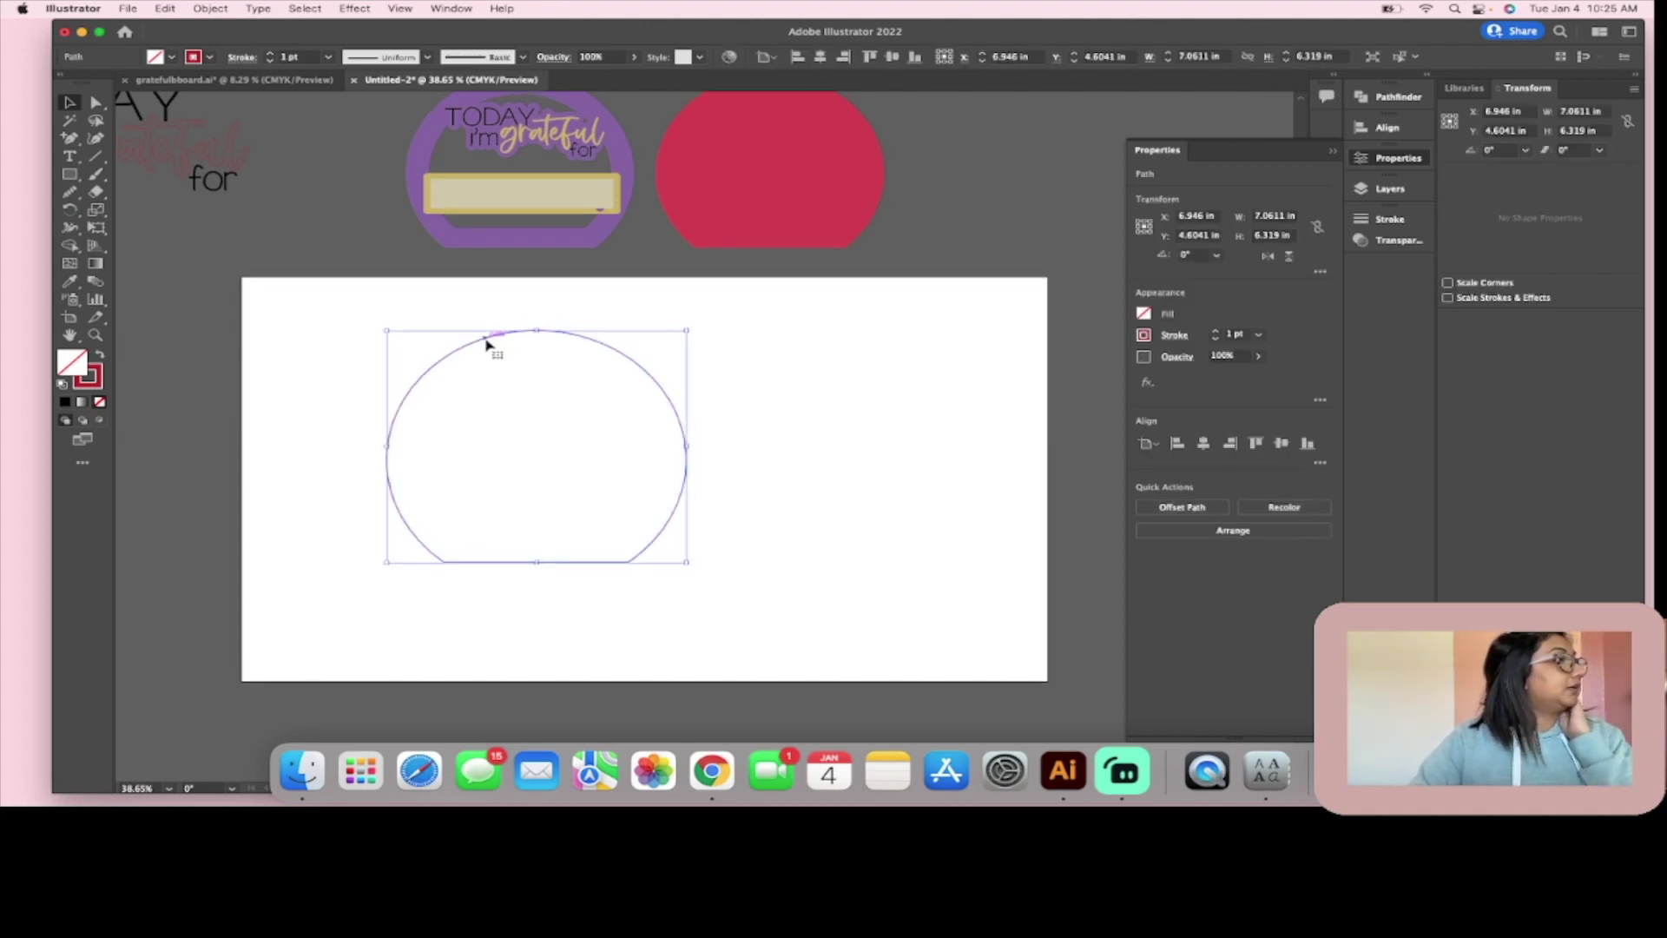
pyautogui.scroll(2, 487, 346)
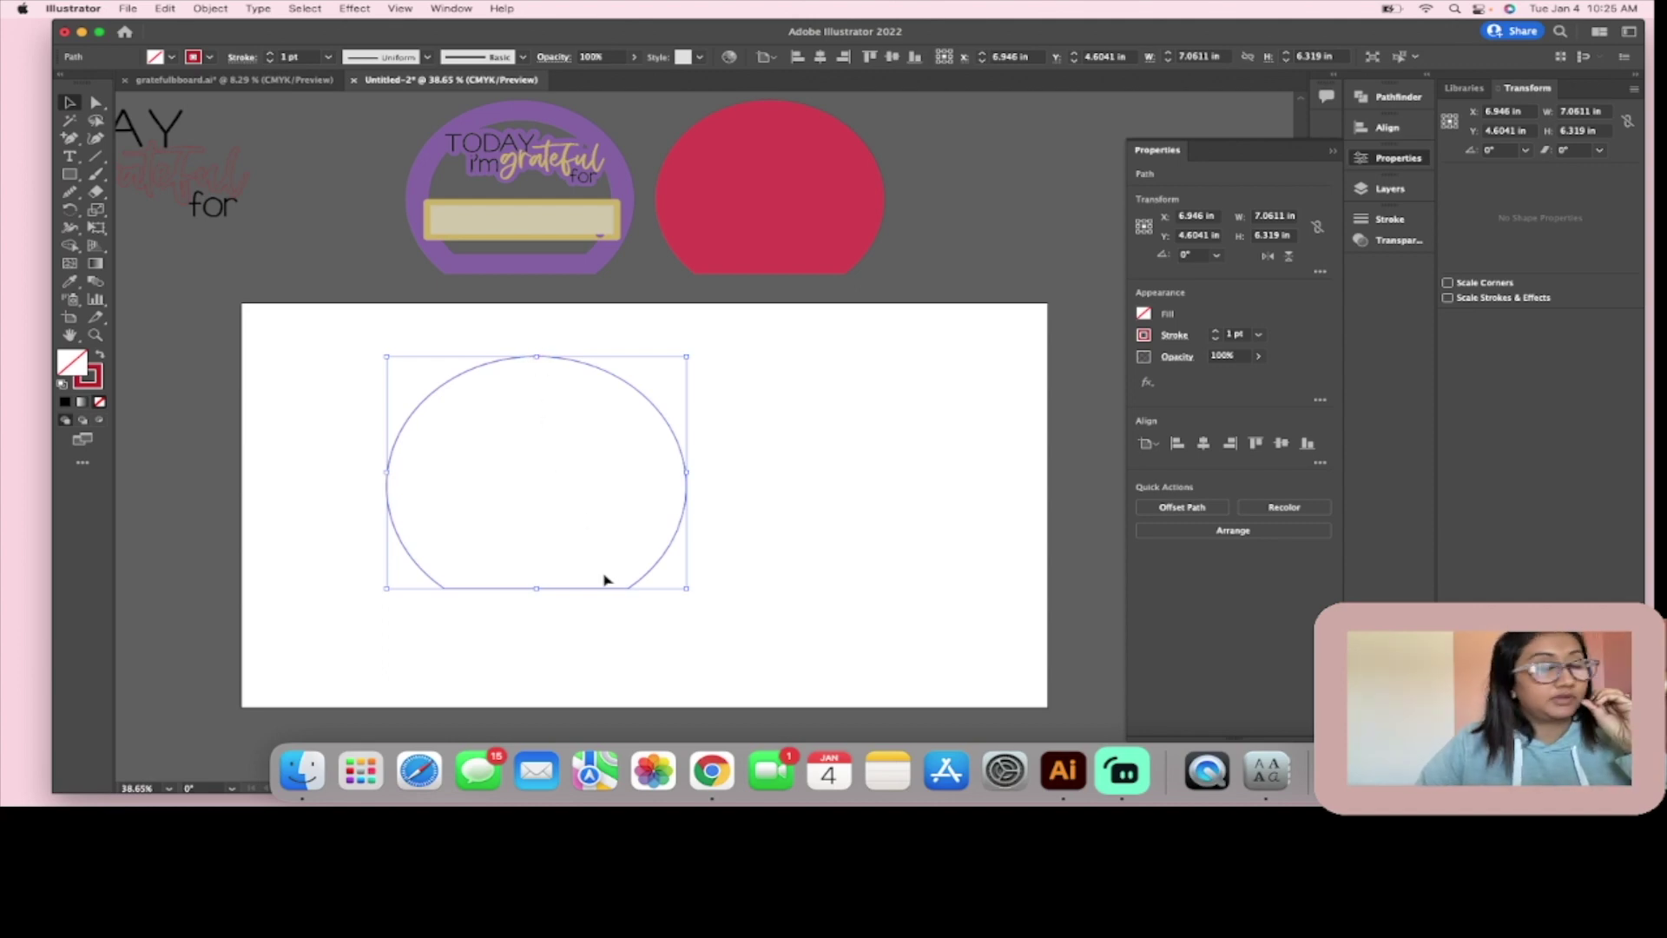
pyautogui.click(353, 10)
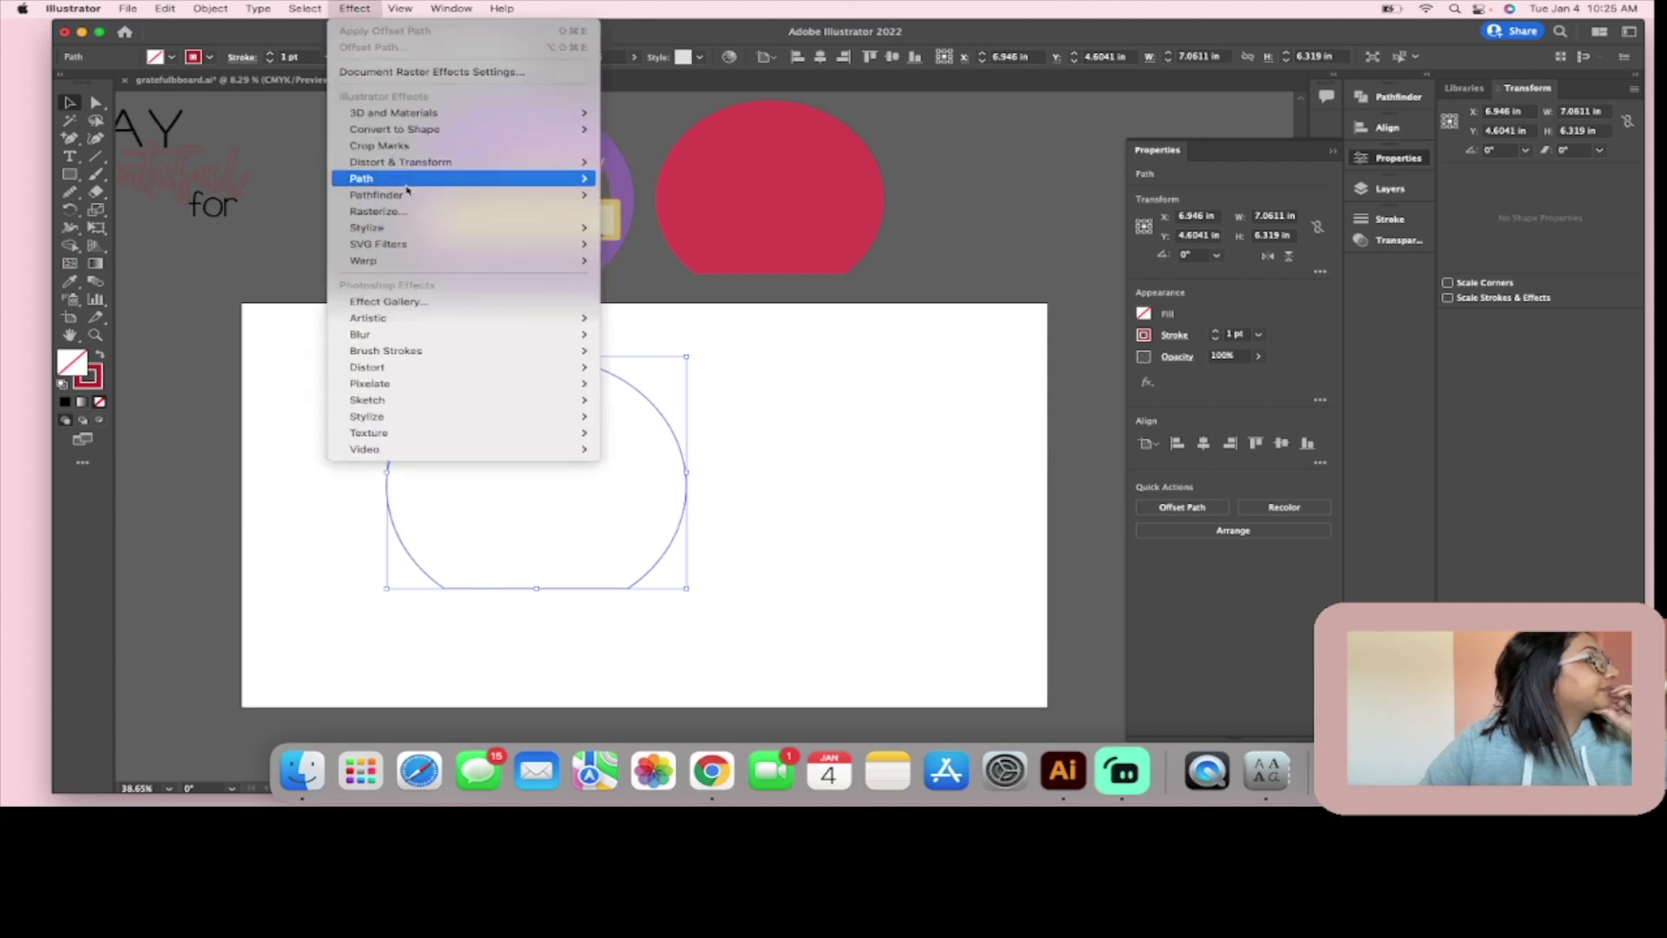
pyautogui.moveTo(250, 8)
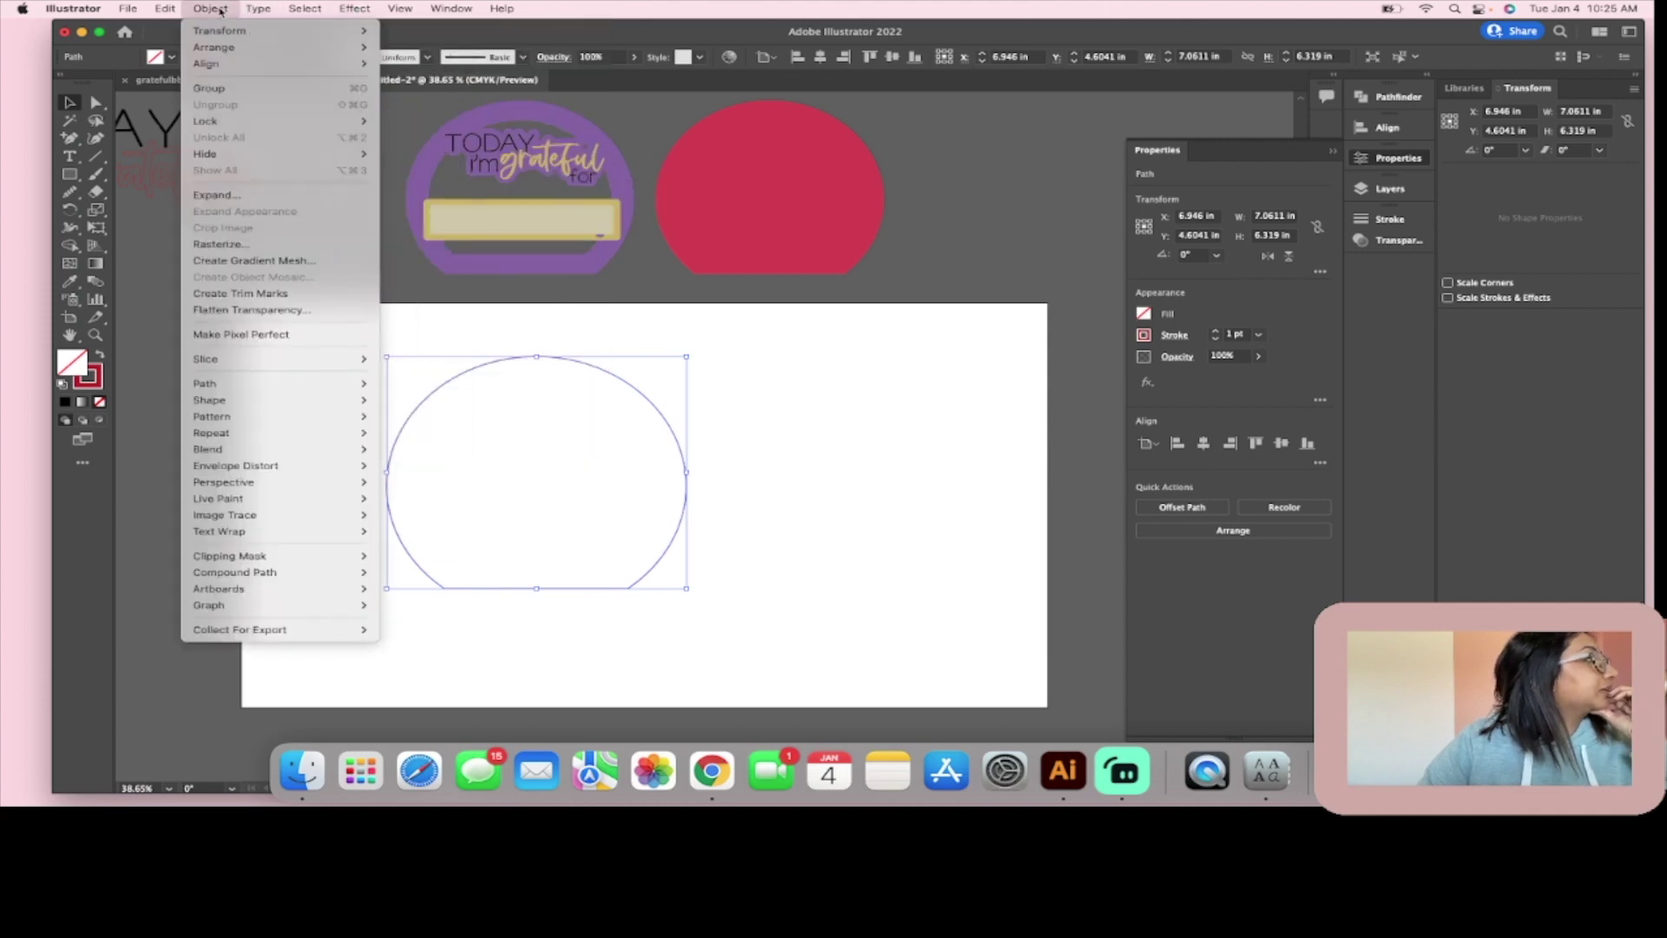
pyautogui.moveTo(249, 389)
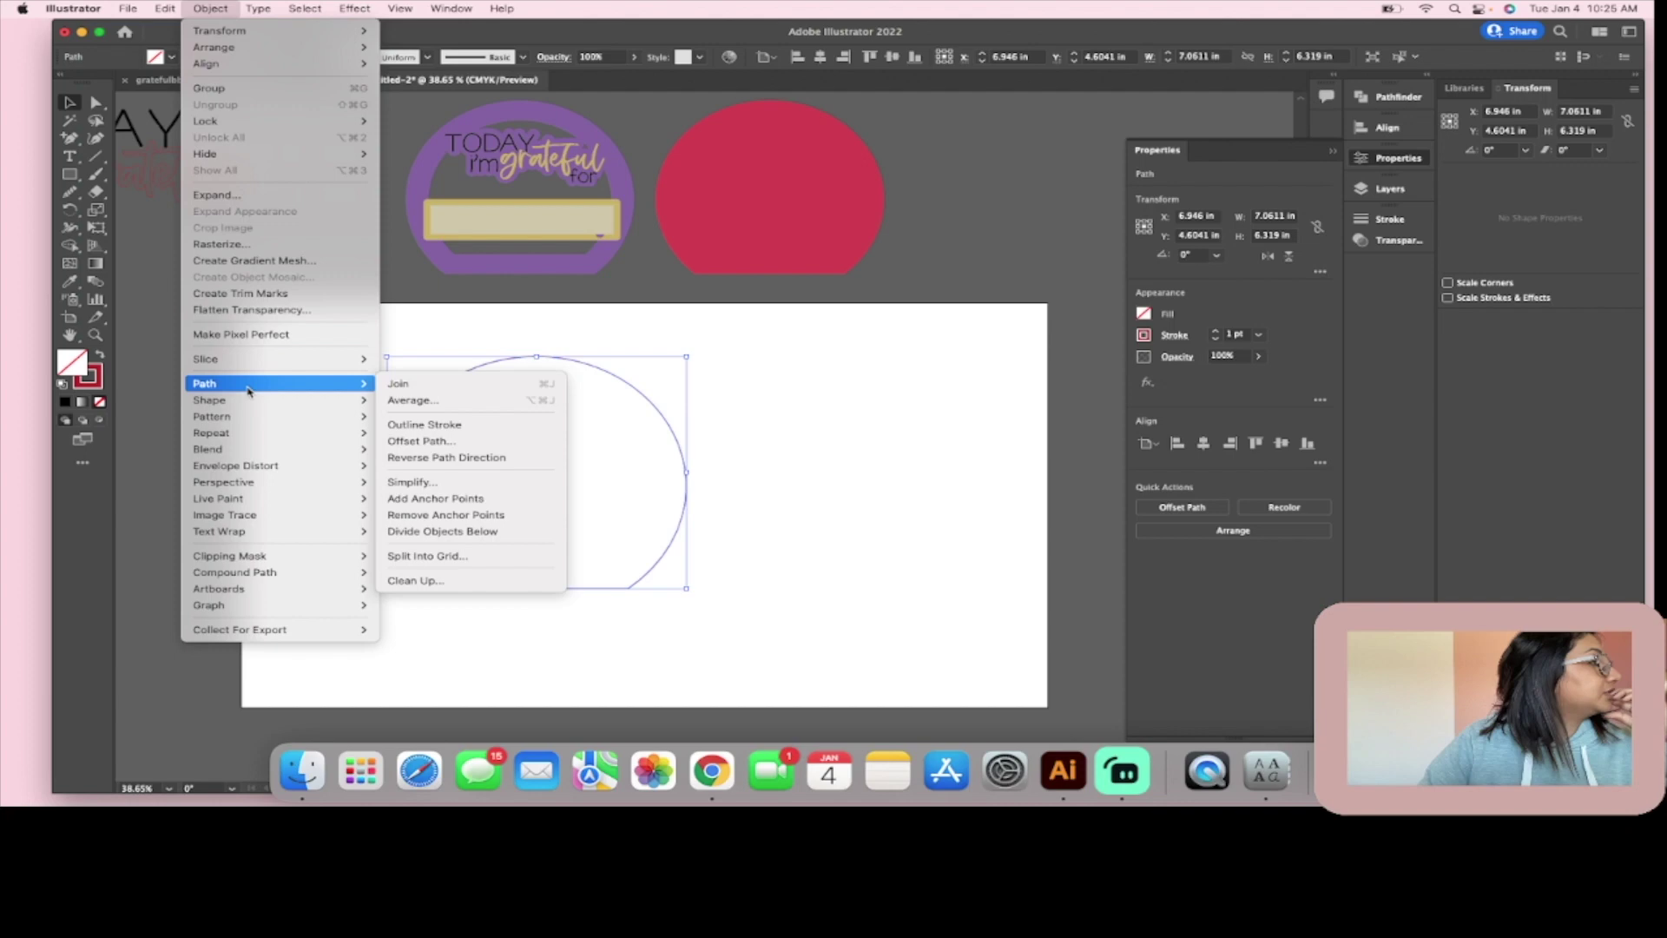
pyautogui.click(451, 443)
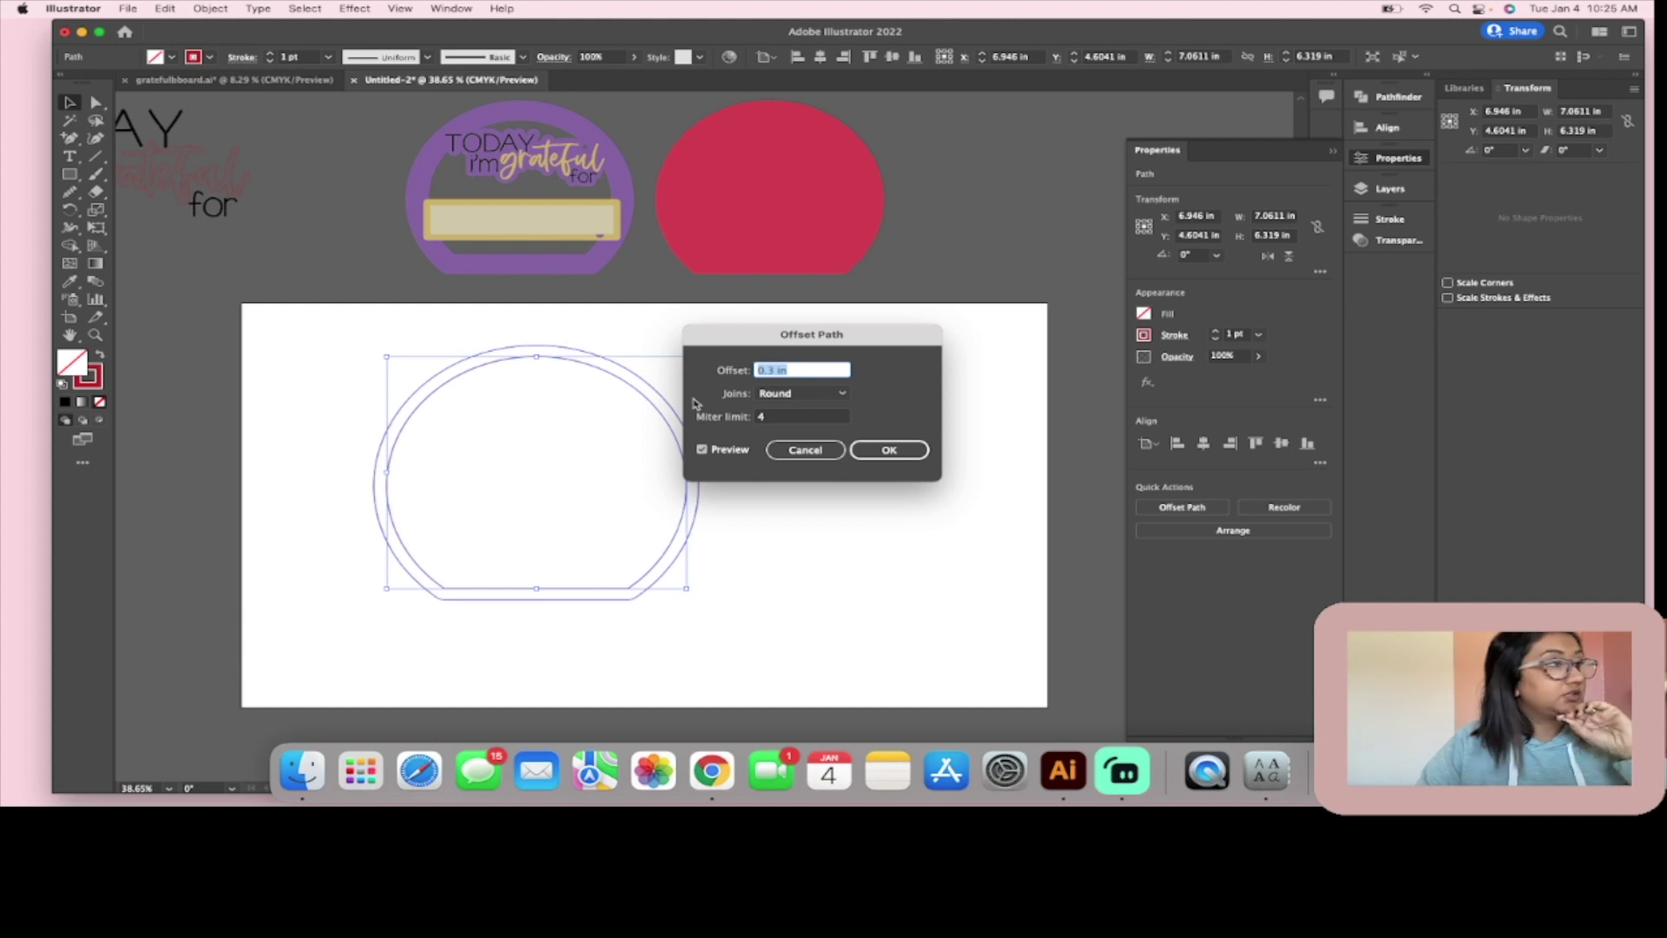
pyautogui.click(801, 368)
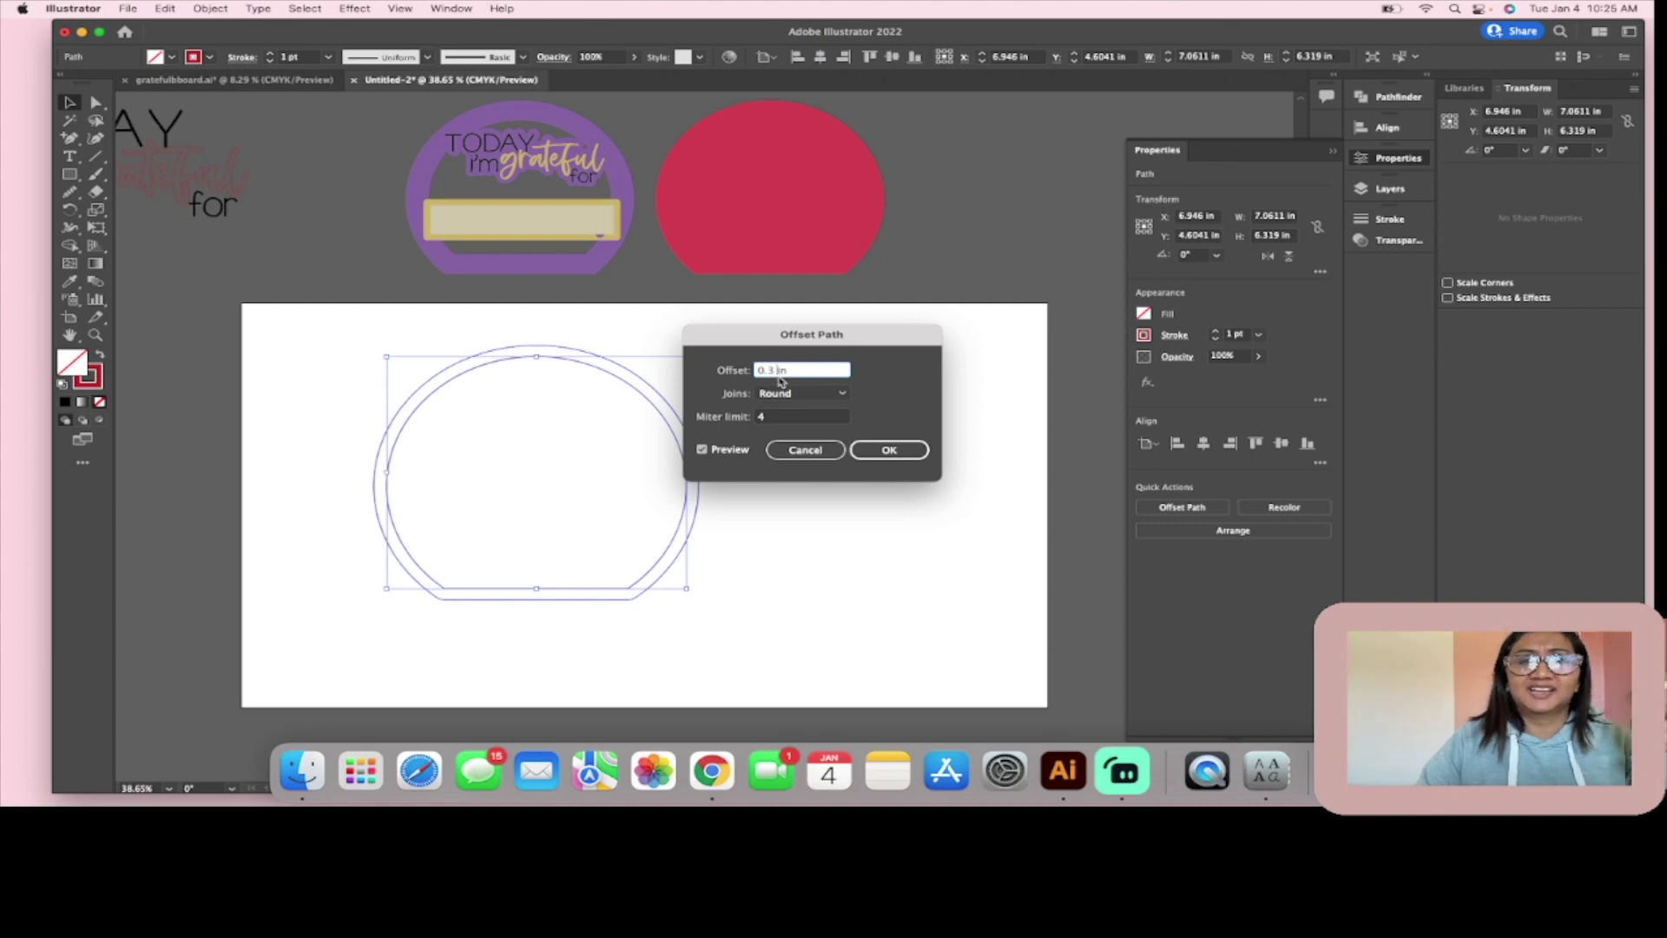
pyautogui.moveTo(796, 368); pyautogui.dragTo(732, 368)
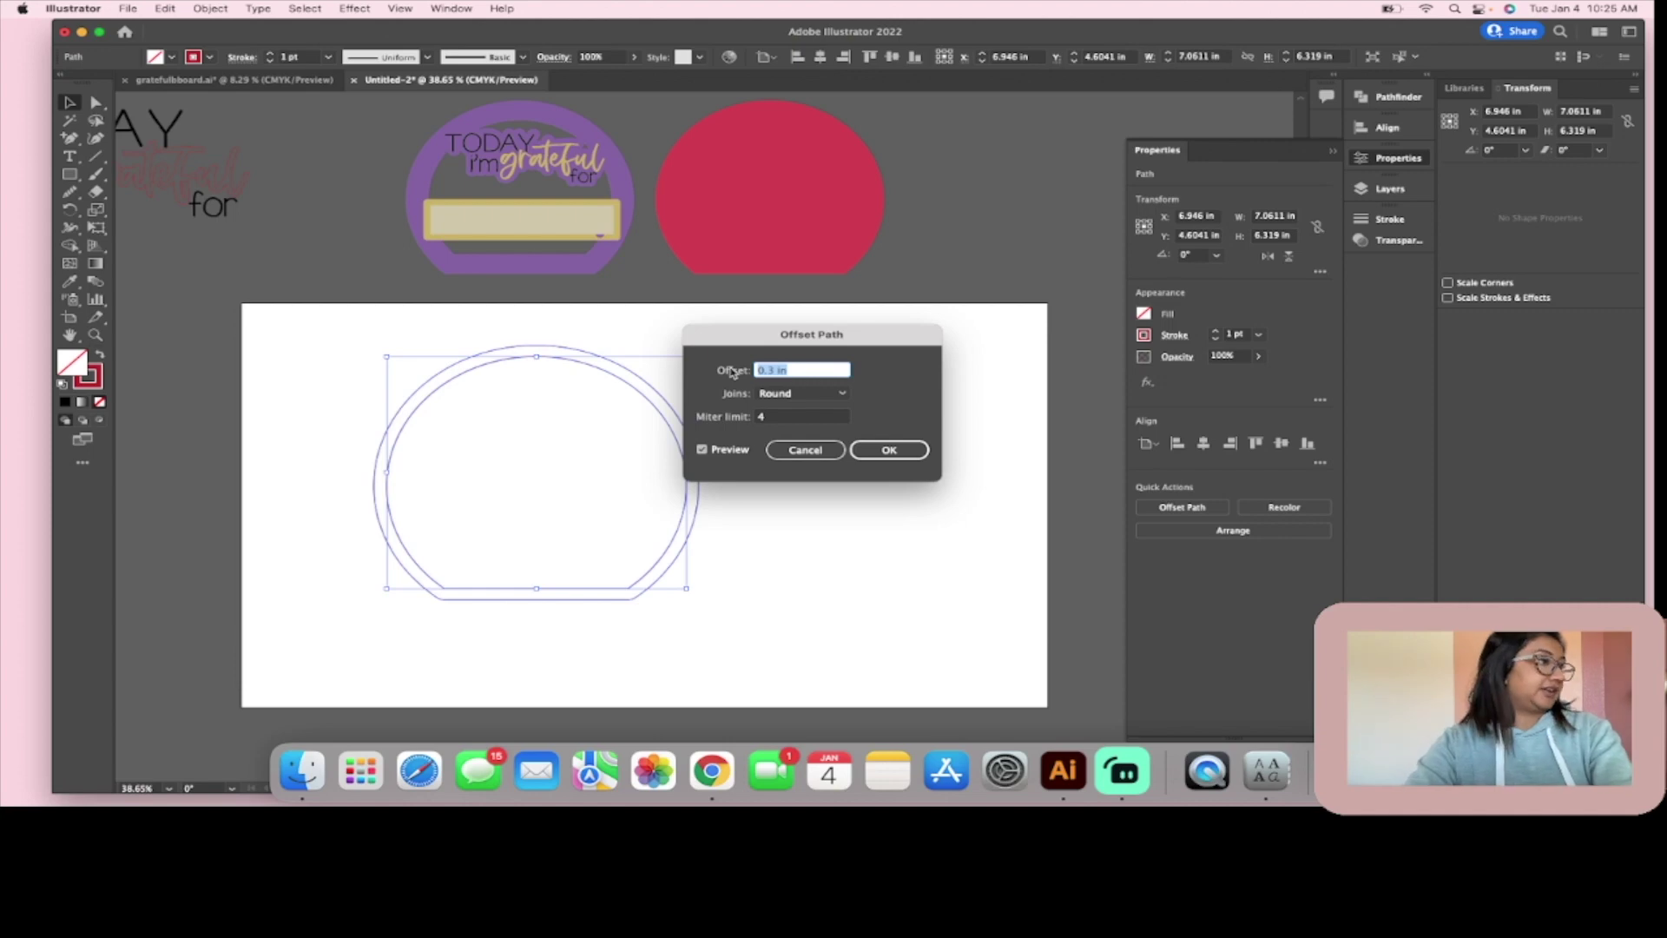
pyautogui.press('BackSpace')
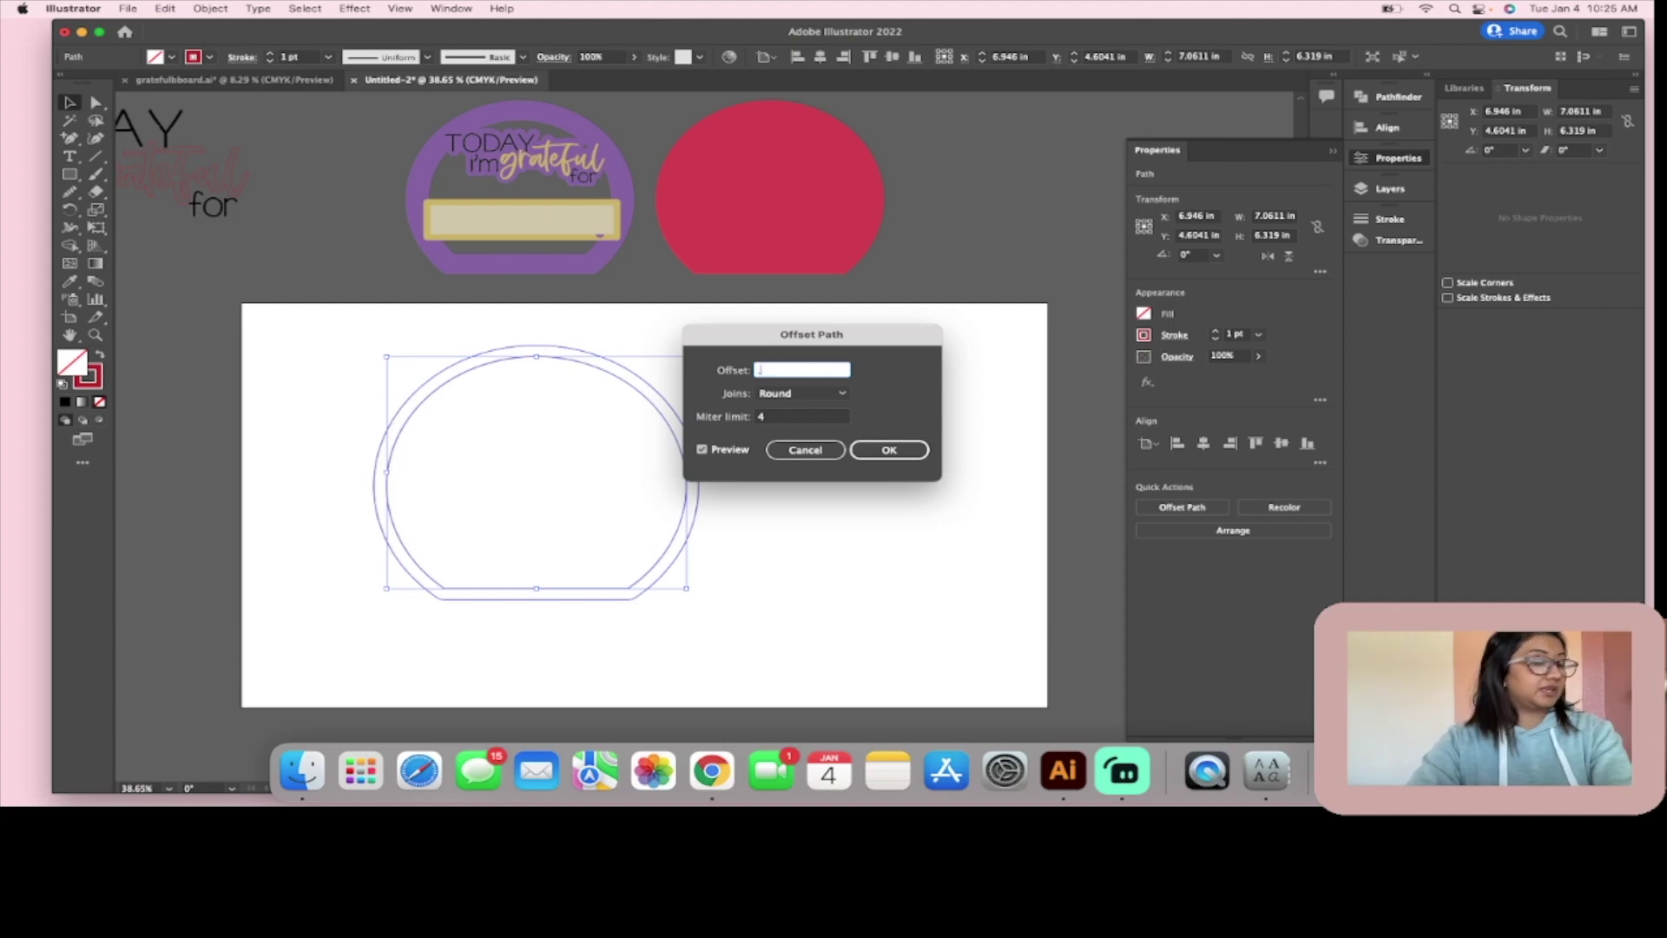
pyautogui.write('.7')
pyautogui.press('Return')
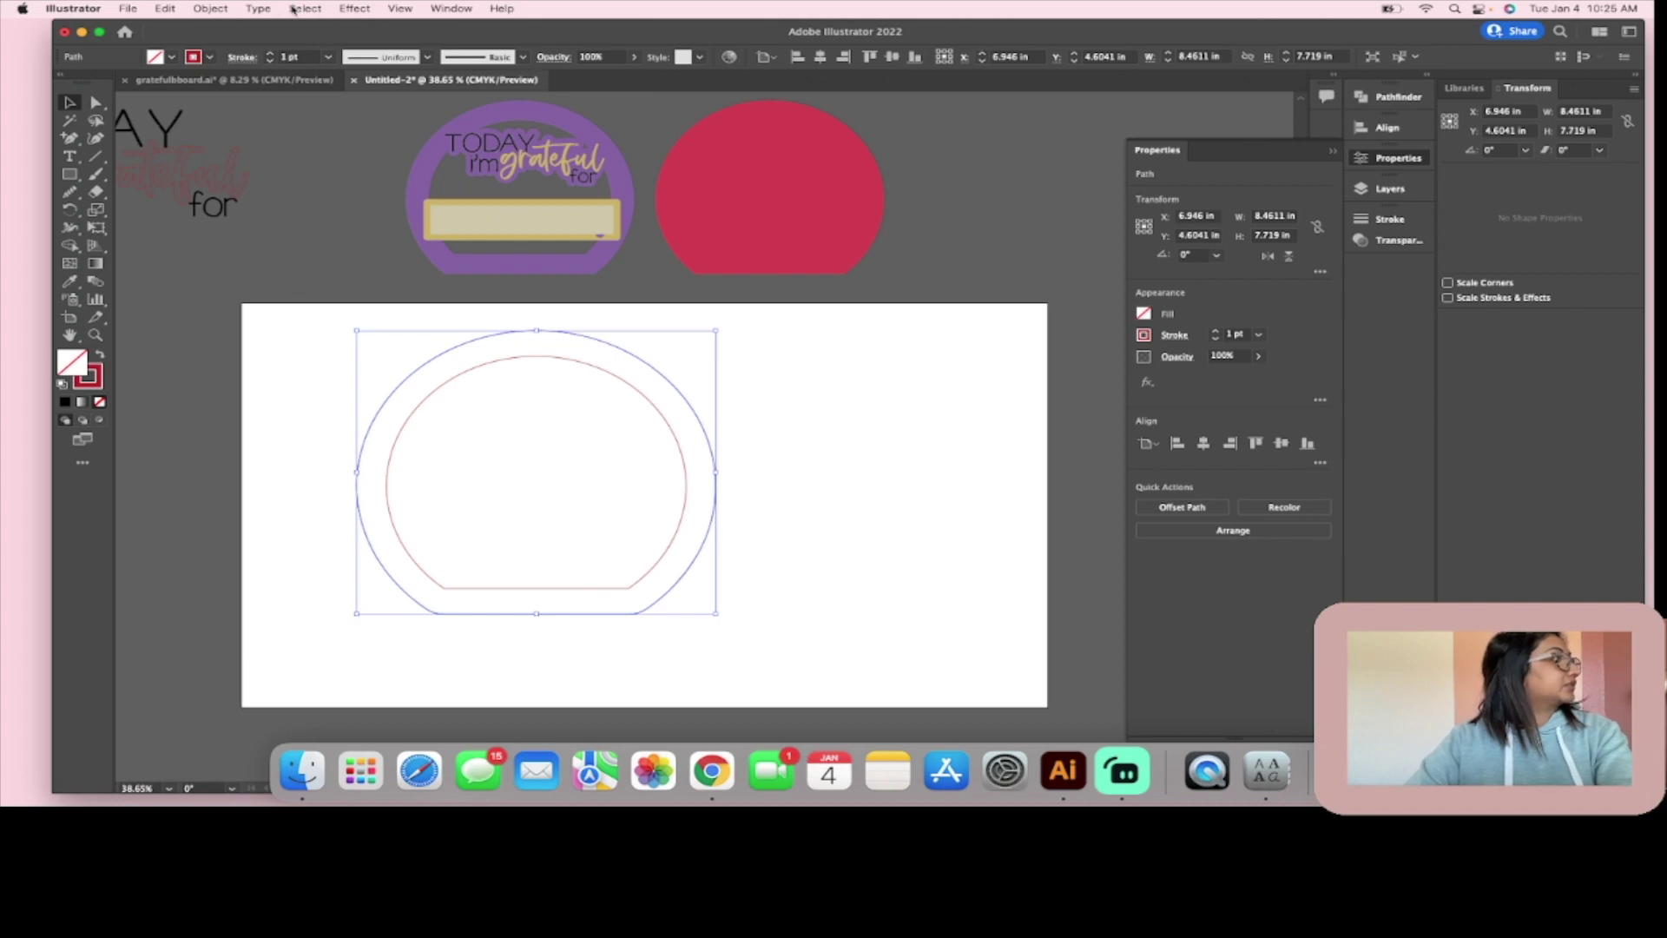
pyautogui.press('super+z')
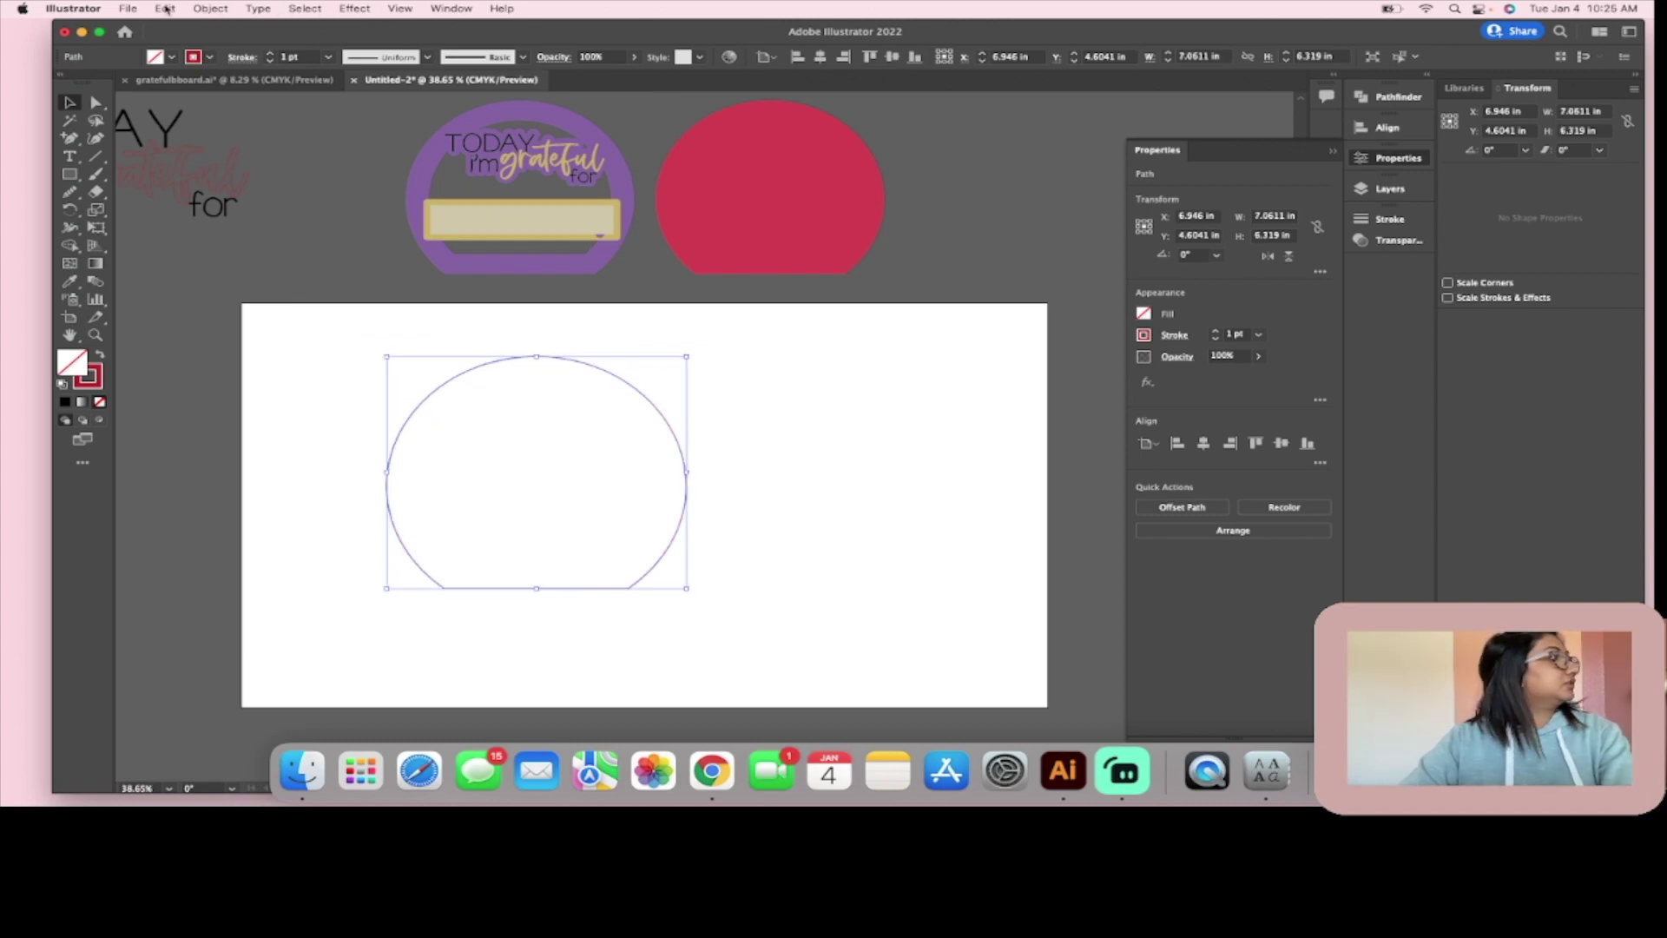
# Step: Offset the flat-based circle outward by 1 in with round joins to make a larger outline around it
pyautogui.click(210, 9)
pyautogui.moveTo(339, 383)
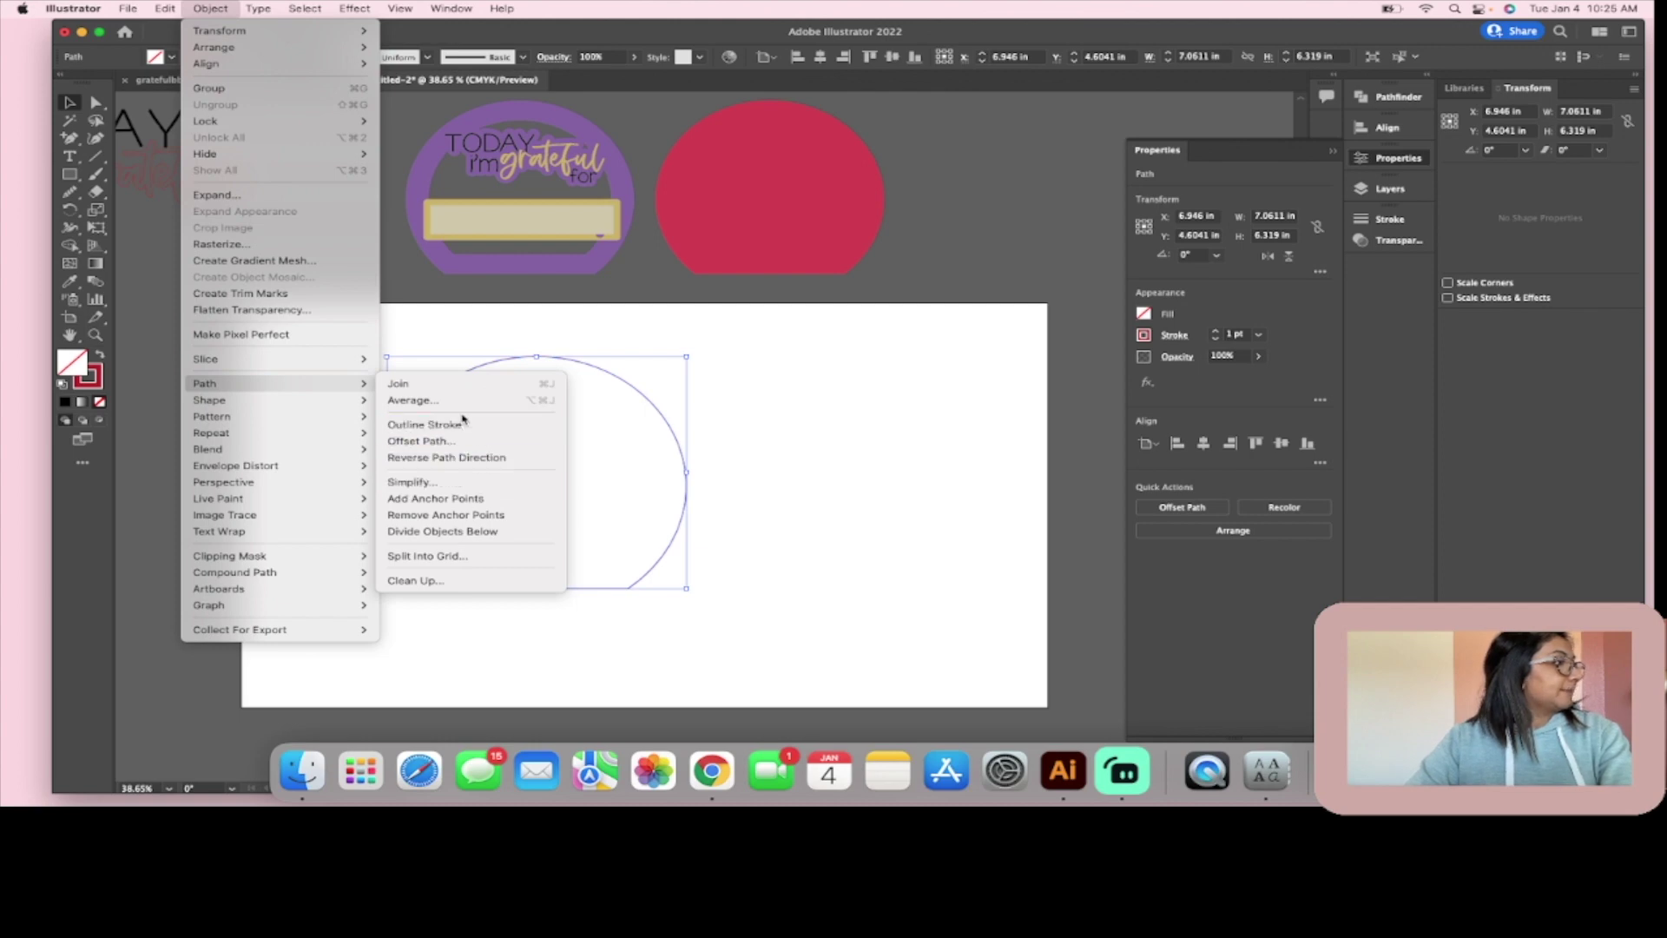
pyautogui.click(464, 440)
pyautogui.click(769, 370)
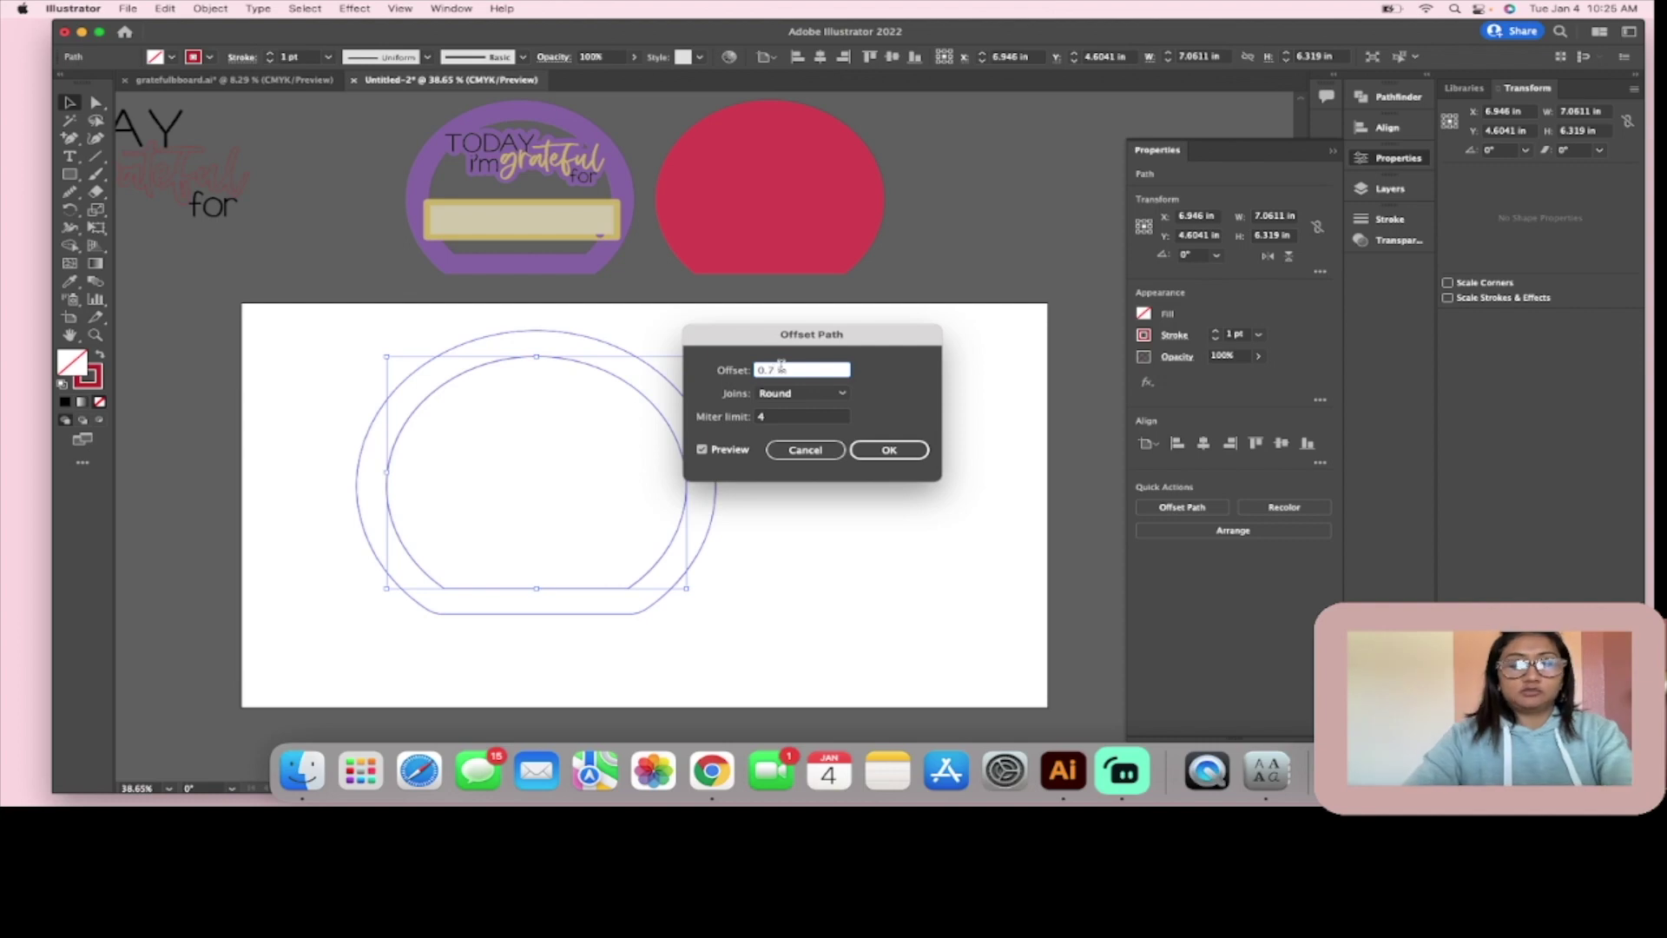
pyautogui.press('BackSpace')
pyautogui.write('2')
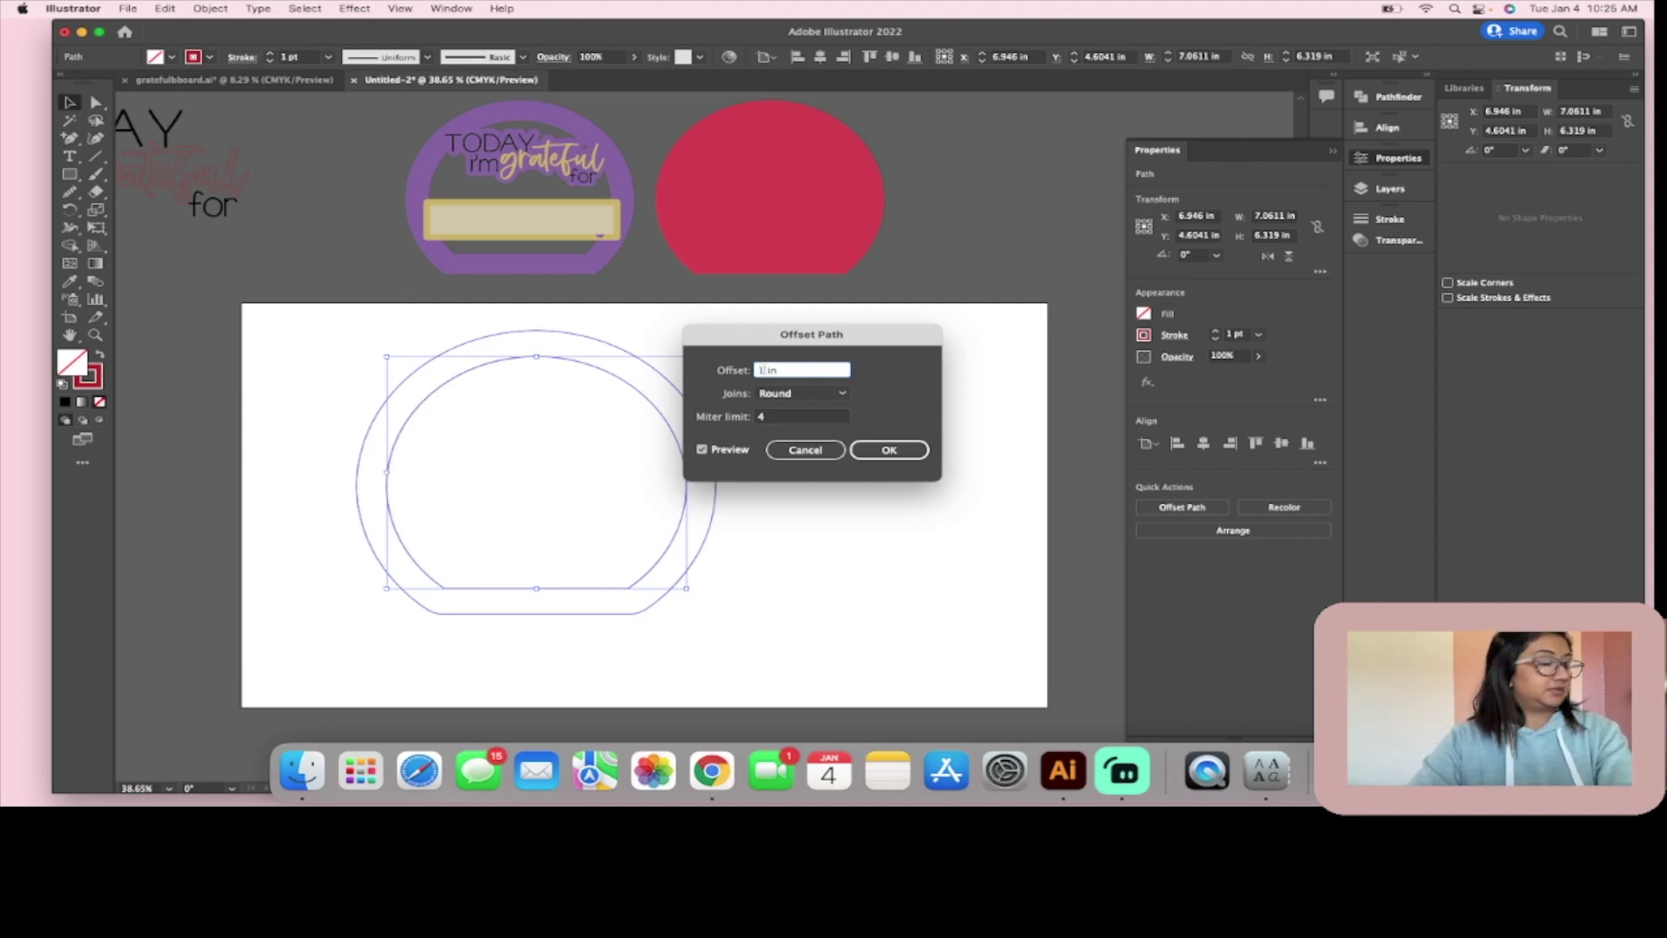
pyautogui.press('Return')
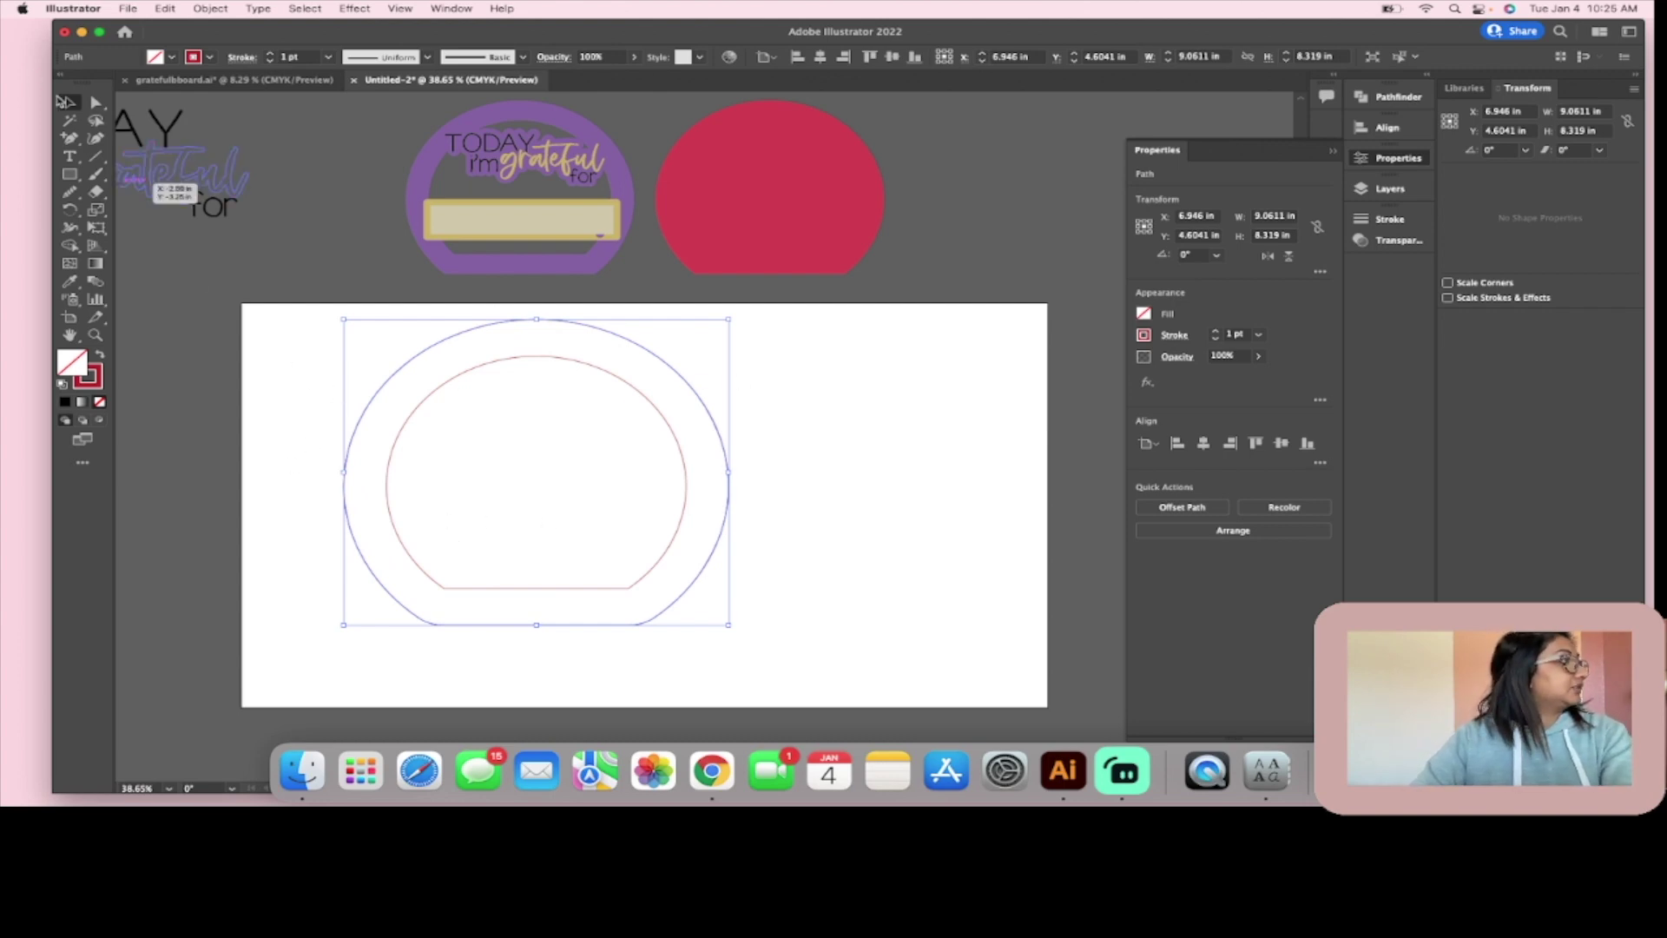
# Step: Swap fill and stroke on both the inner and outer outlines so they have a solid crimson red fill and no stroke
pyautogui.click(450, 402)
pyautogui.click(422, 356)
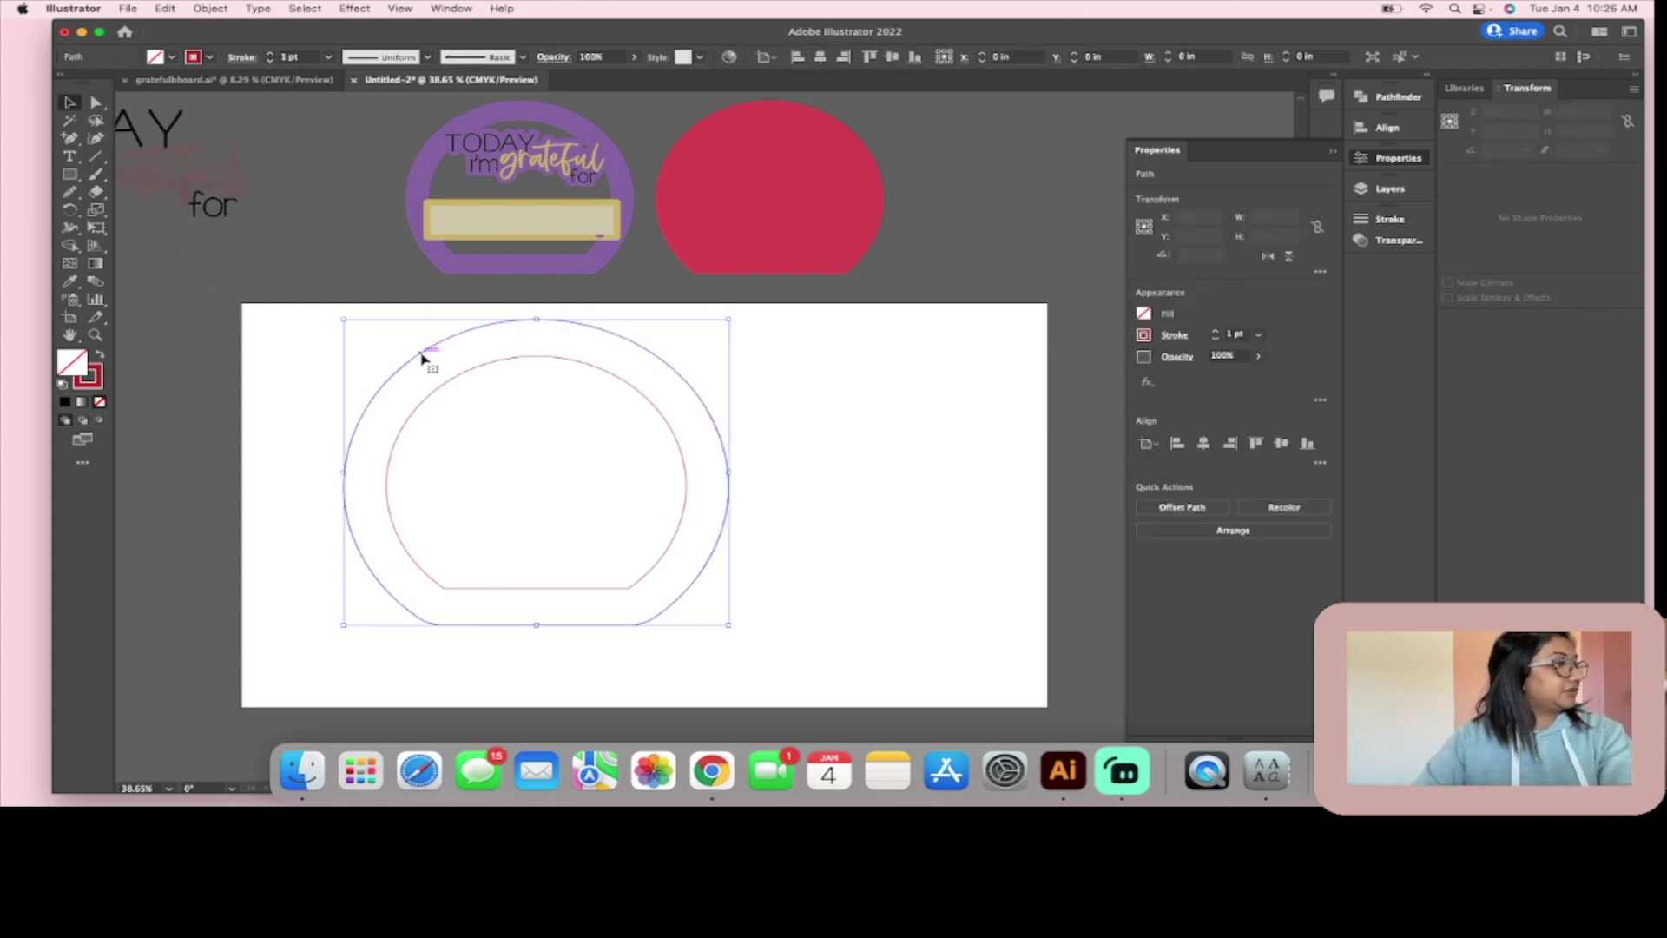
pyautogui.click(467, 375)
pyautogui.click(759, 439)
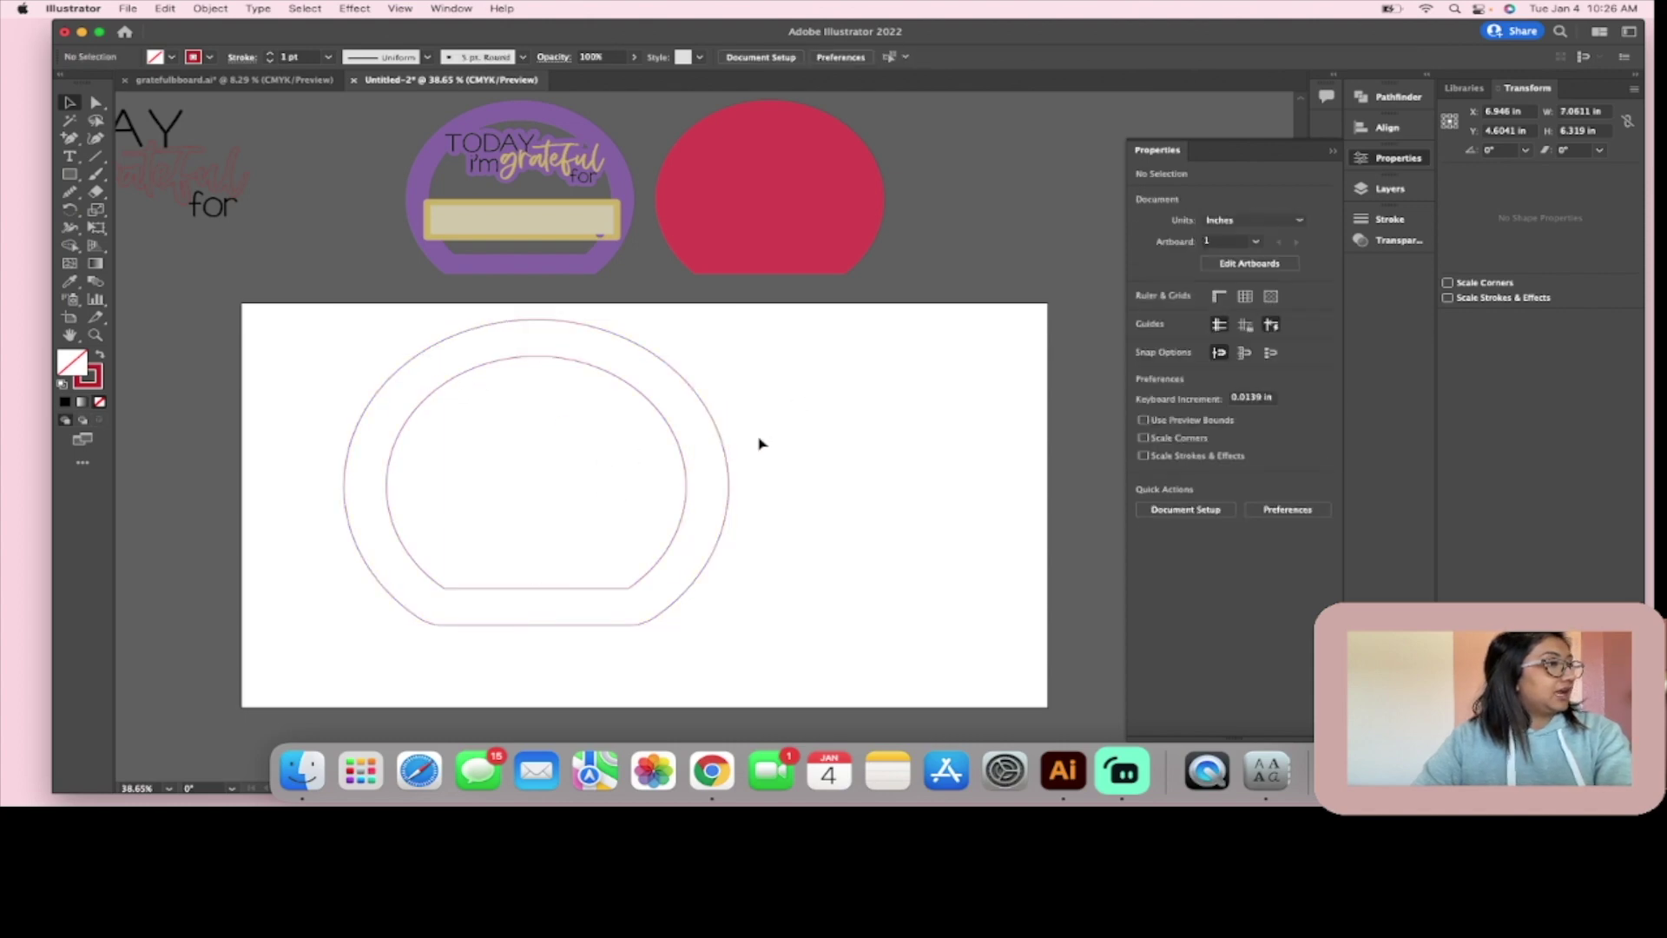
pyautogui.click(668, 417)
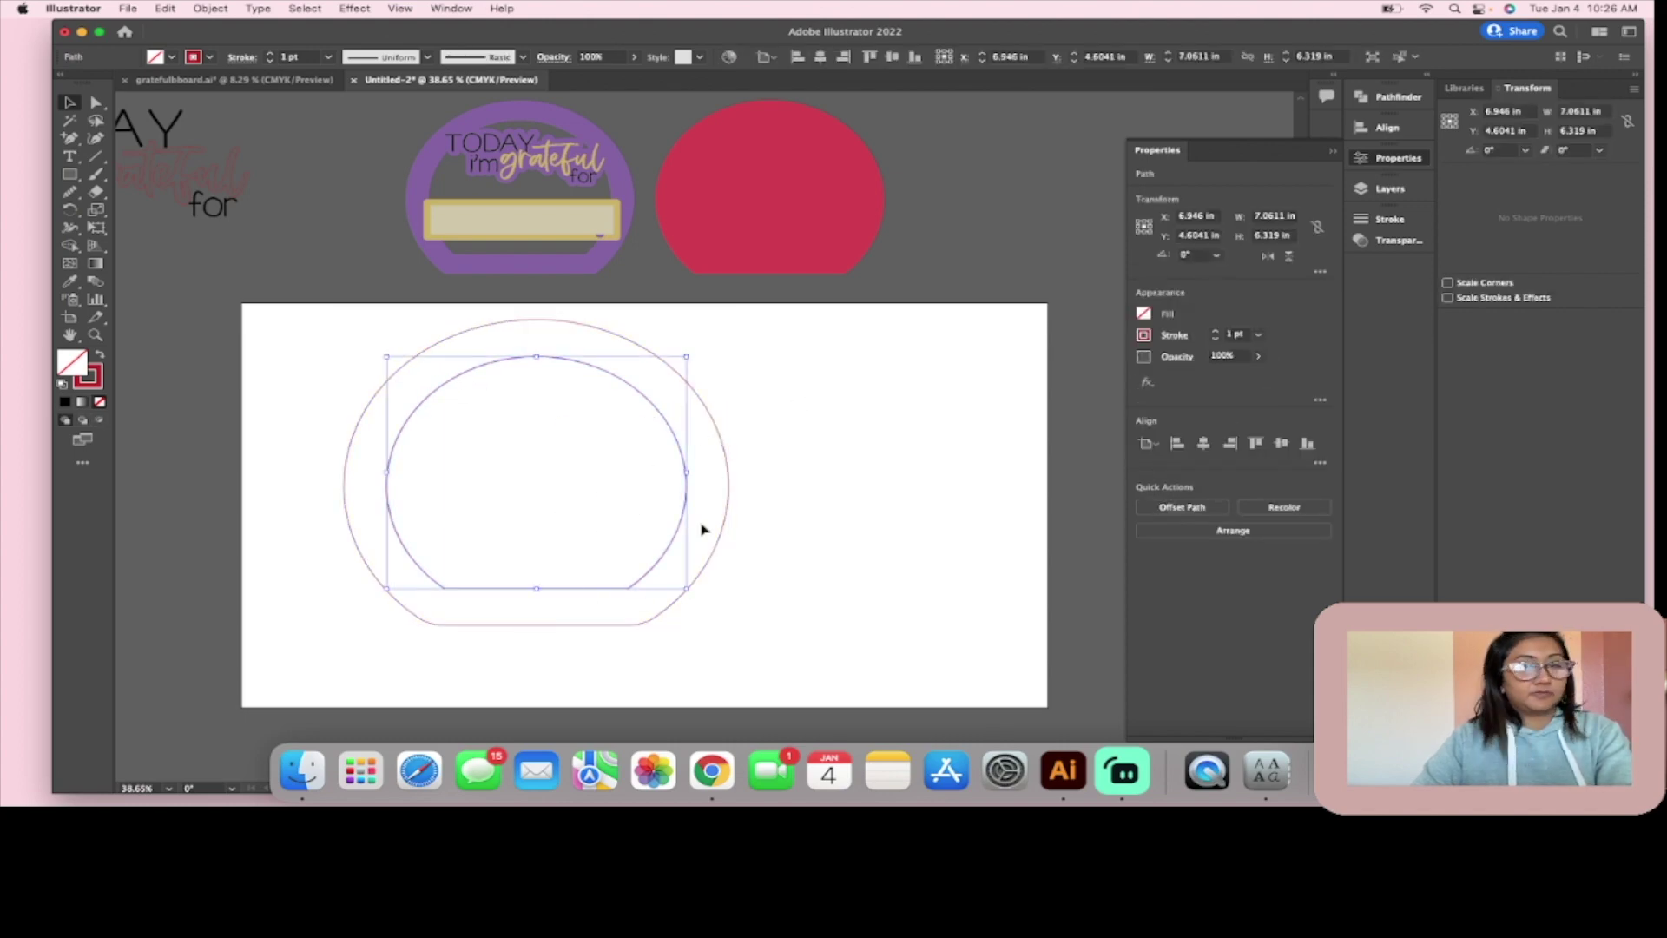
pyautogui.click(672, 450)
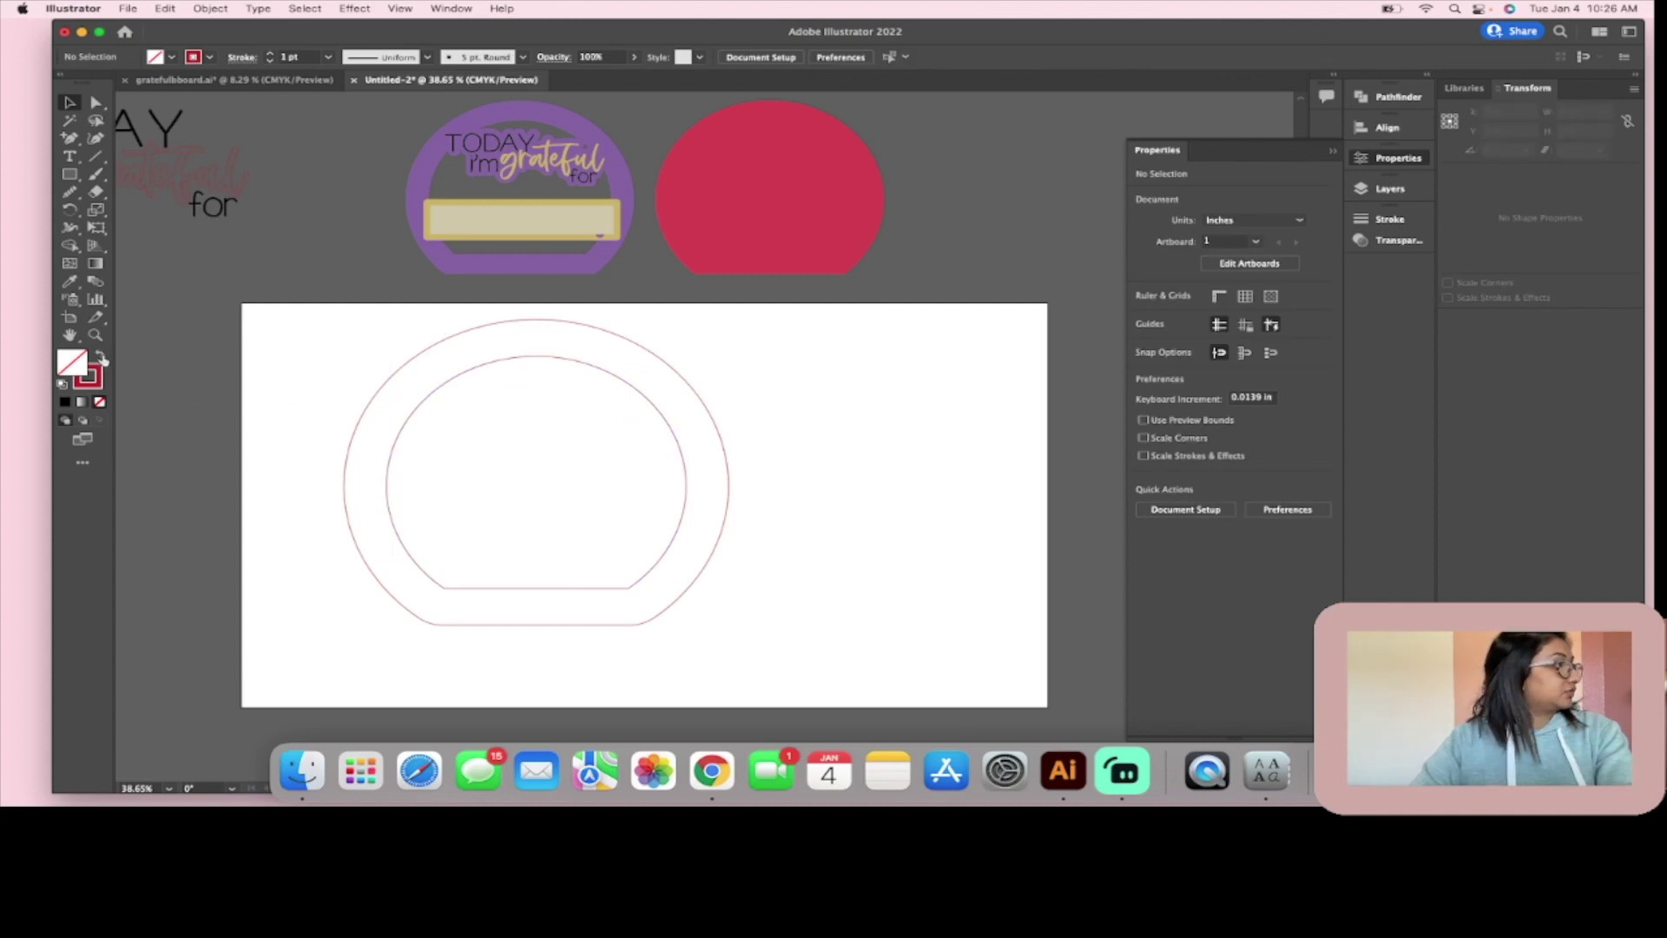
pyautogui.click(101, 356)
pyautogui.click(372, 390)
pyautogui.click(101, 356)
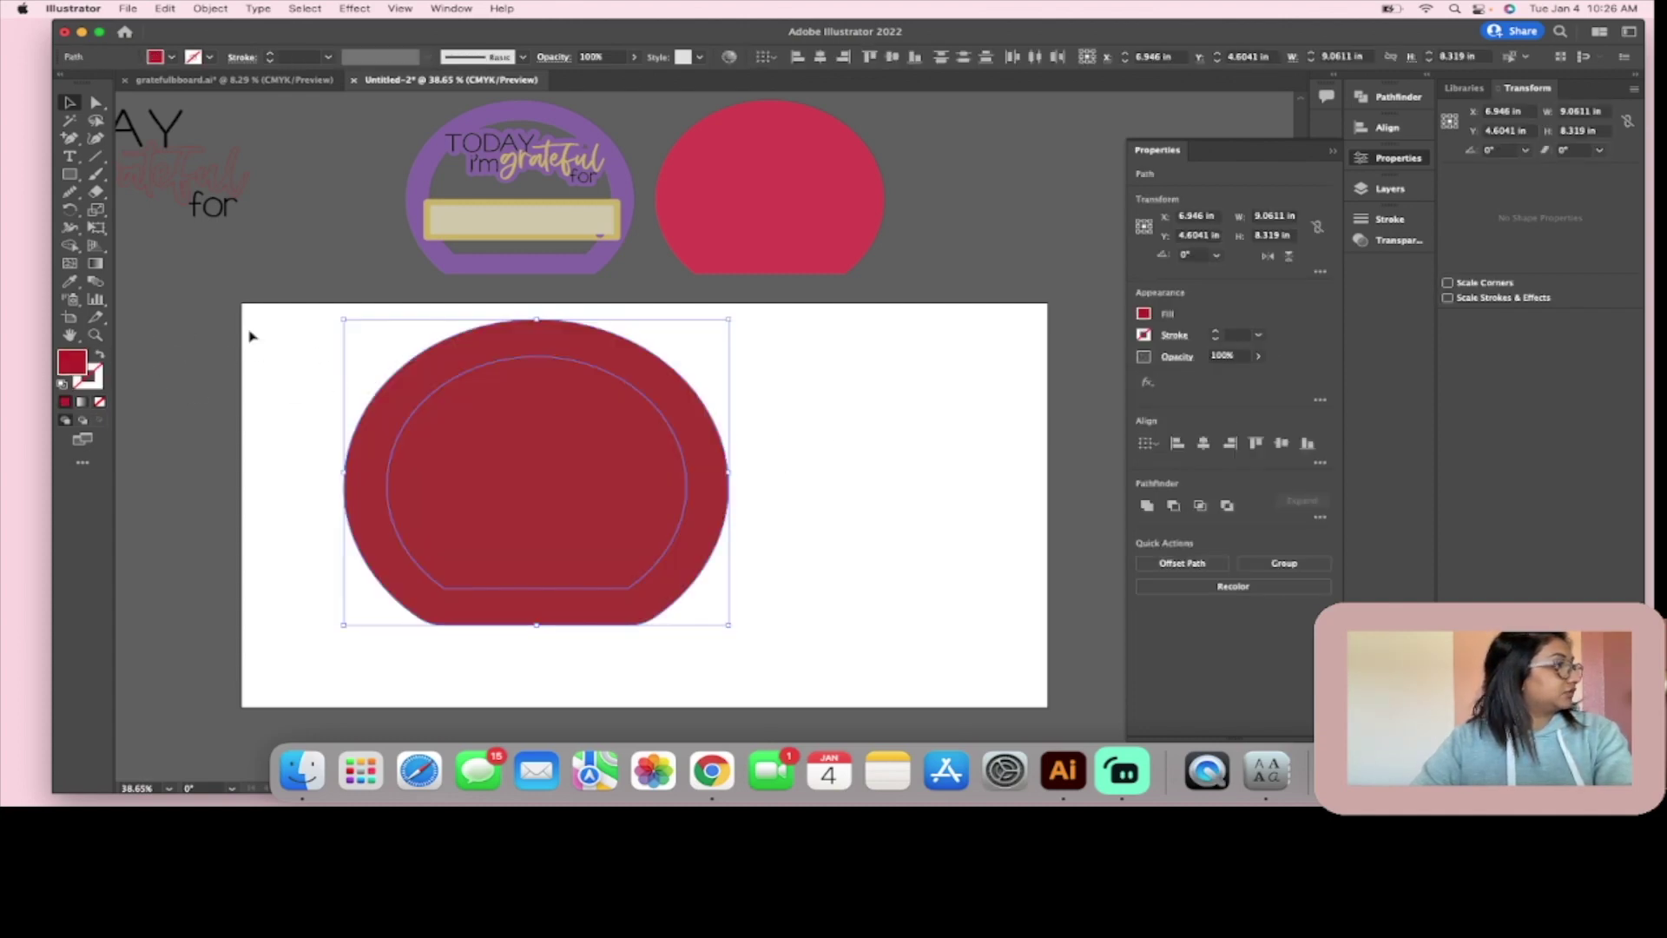
pyautogui.click(297, 326)
pyautogui.press('alt+super+p')
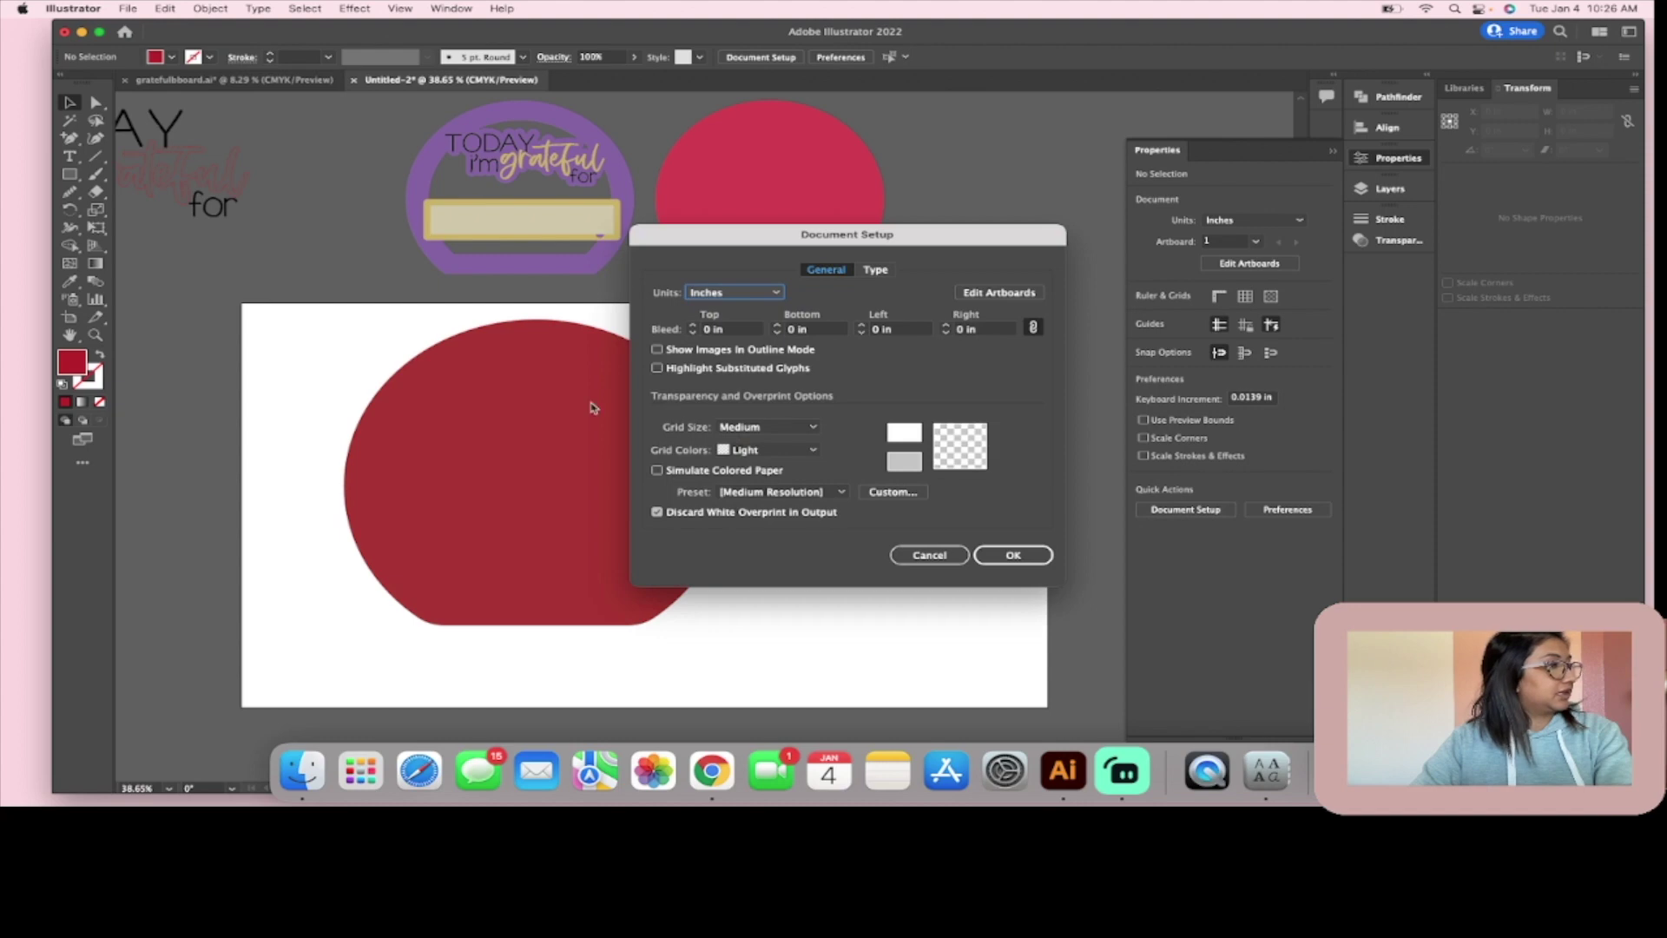
pyautogui.click(1031, 560)
# Step: Expand Layer 1 and check where the inner shape sits in the stacking order relative to the outer one
pyautogui.click(482, 428)
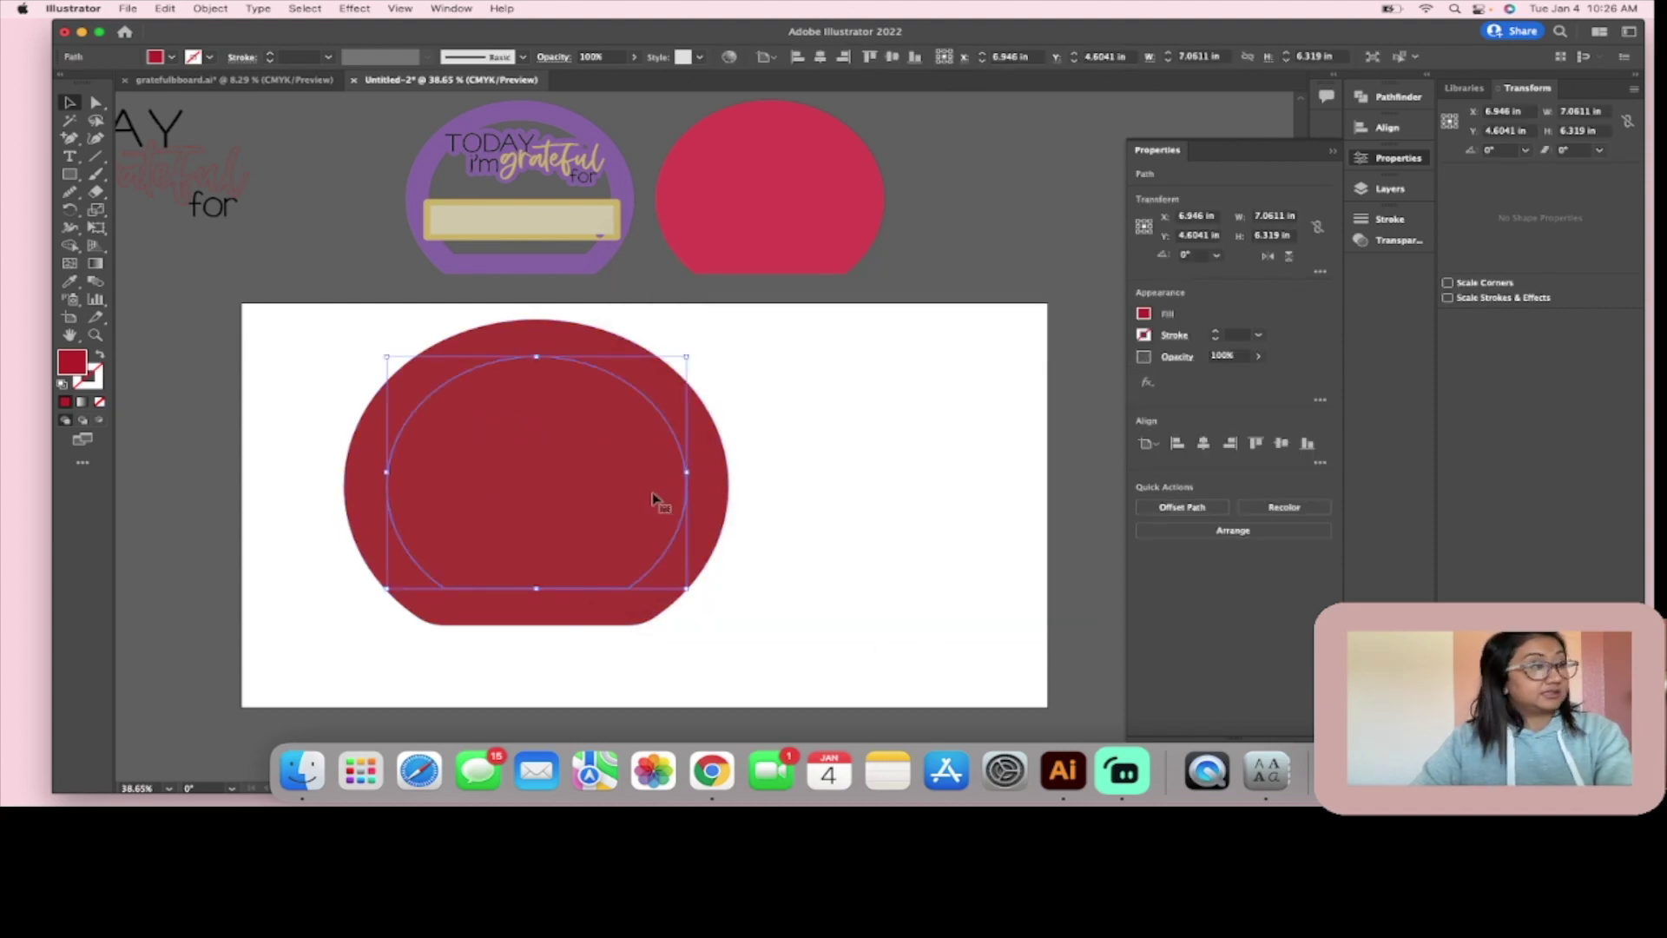
pyautogui.click(1335, 155)
pyautogui.click(1386, 190)
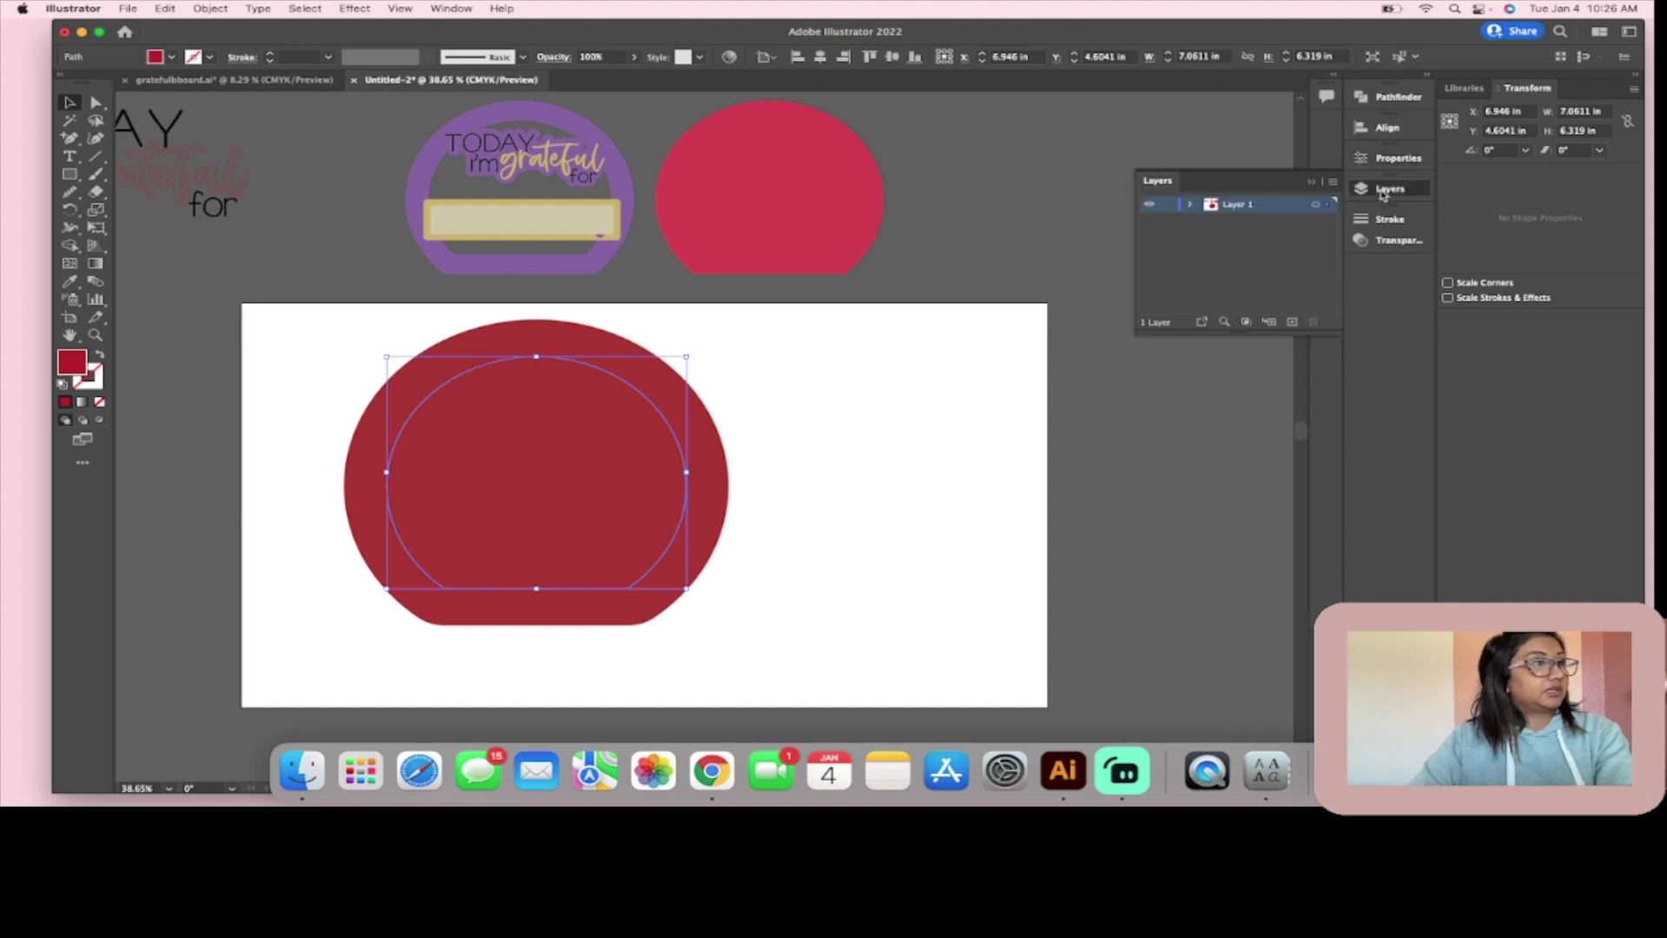
pyautogui.click(1189, 204)
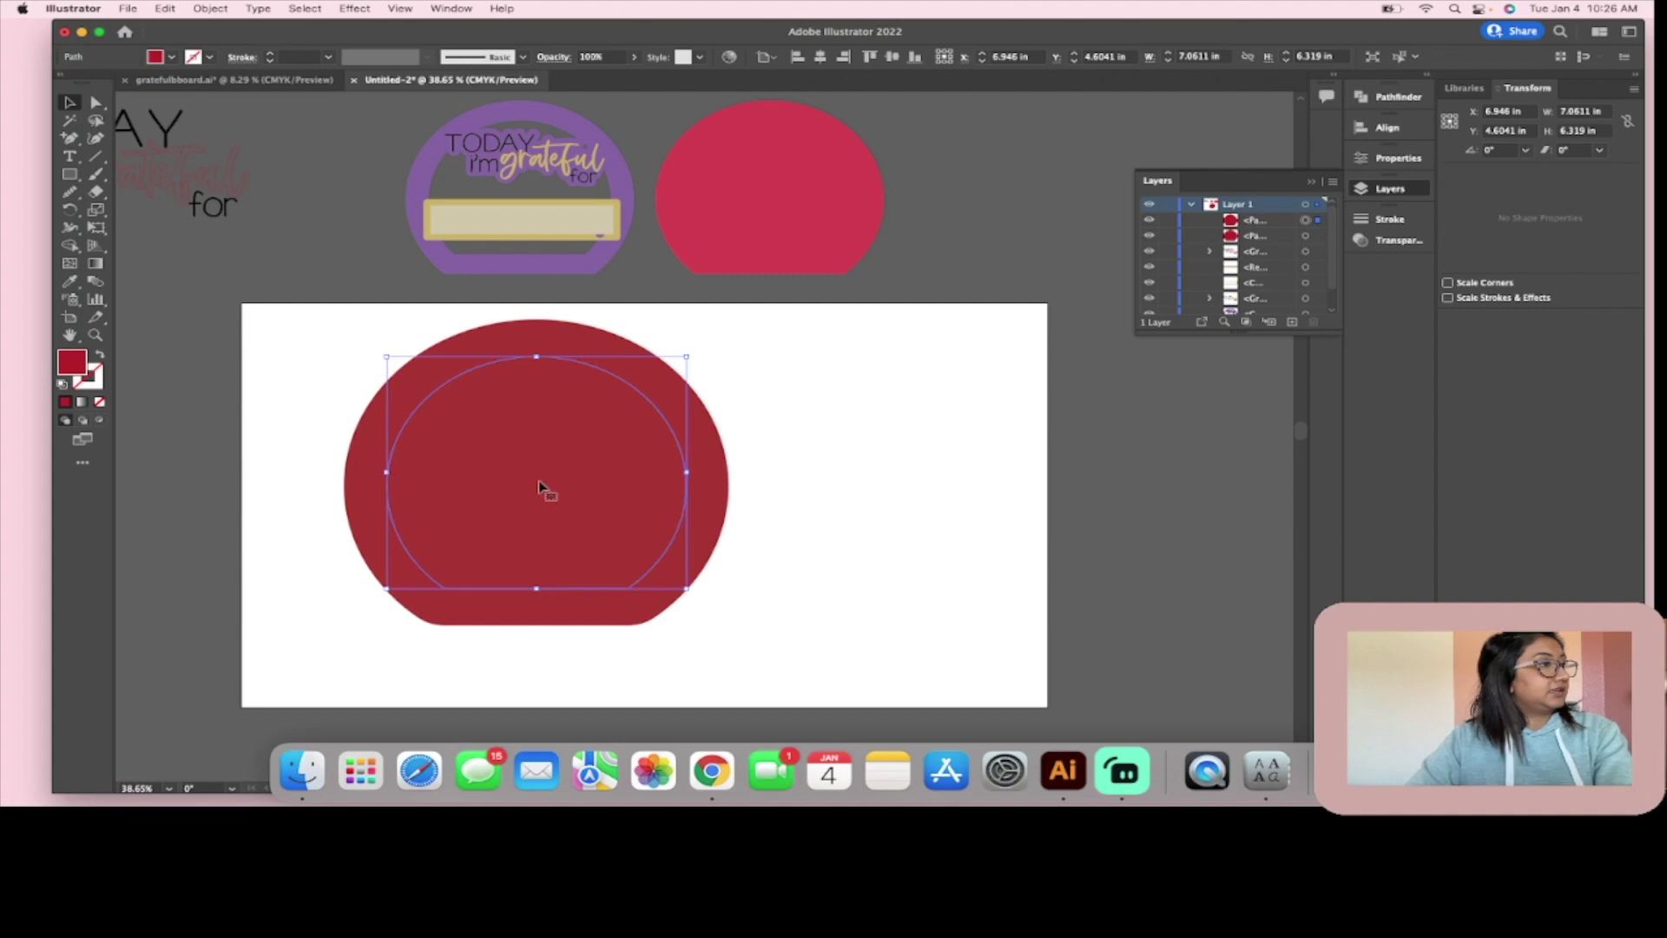
pyautogui.click(789, 387)
# Step: Try subtracting the inner flat-based shape from the larger outer one with Minus Front
pyautogui.click(673, 376)
pyautogui.click(1253, 236)
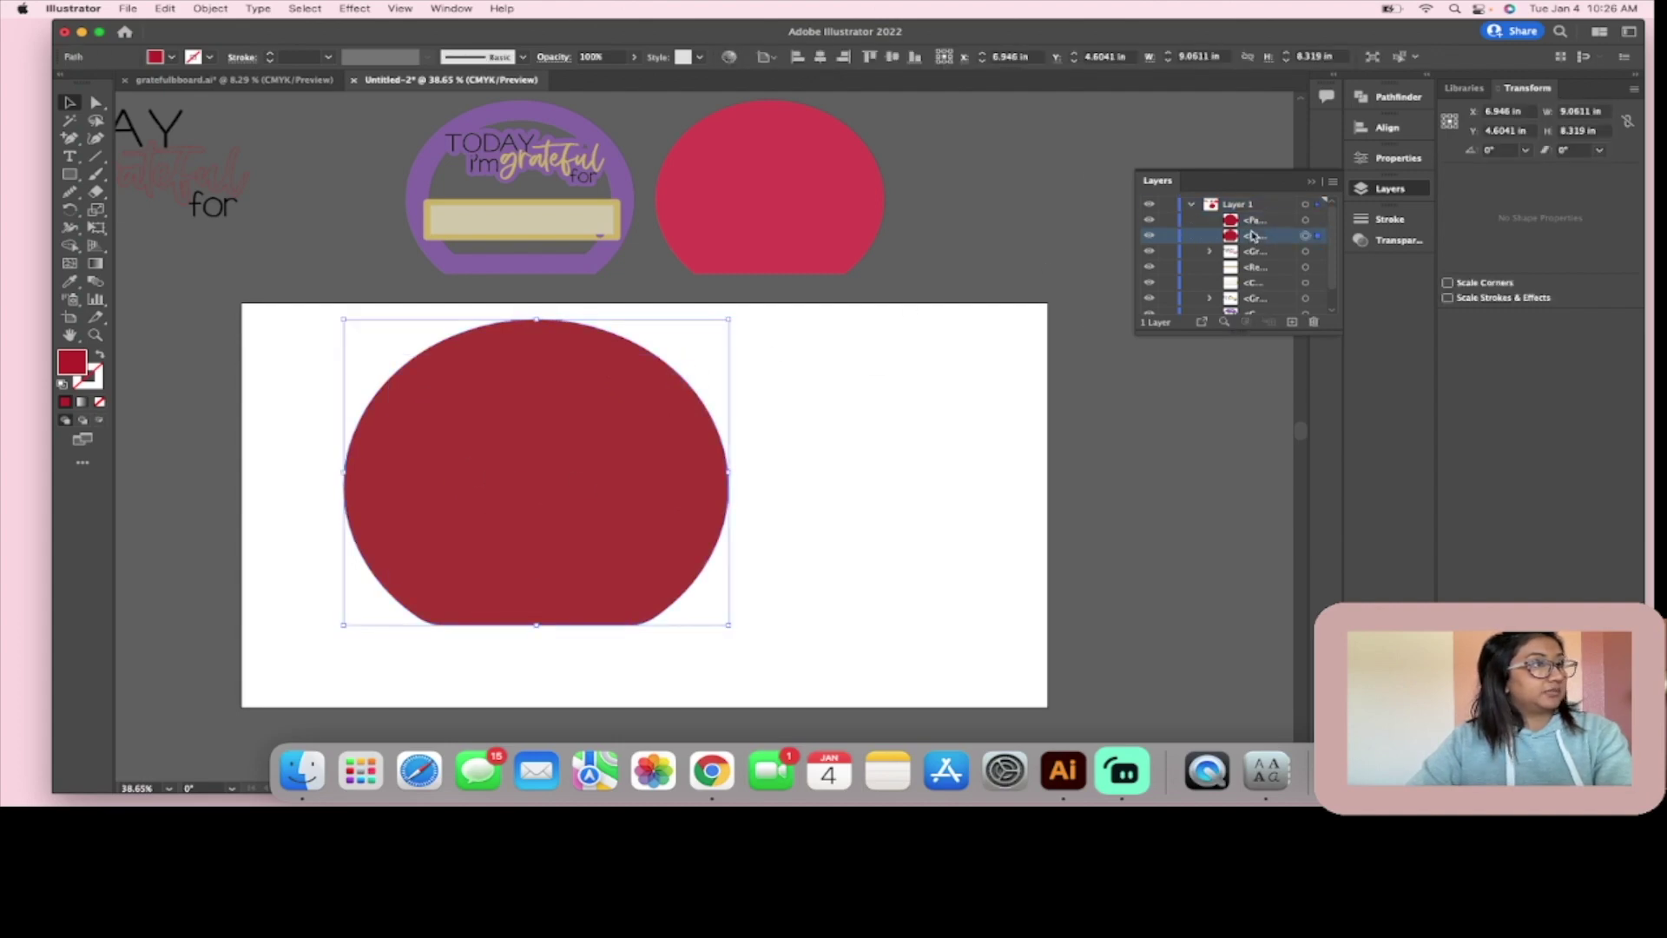
pyautogui.keyDown('shift'); pyautogui.click(528, 472); pyautogui.keyUp('shift')
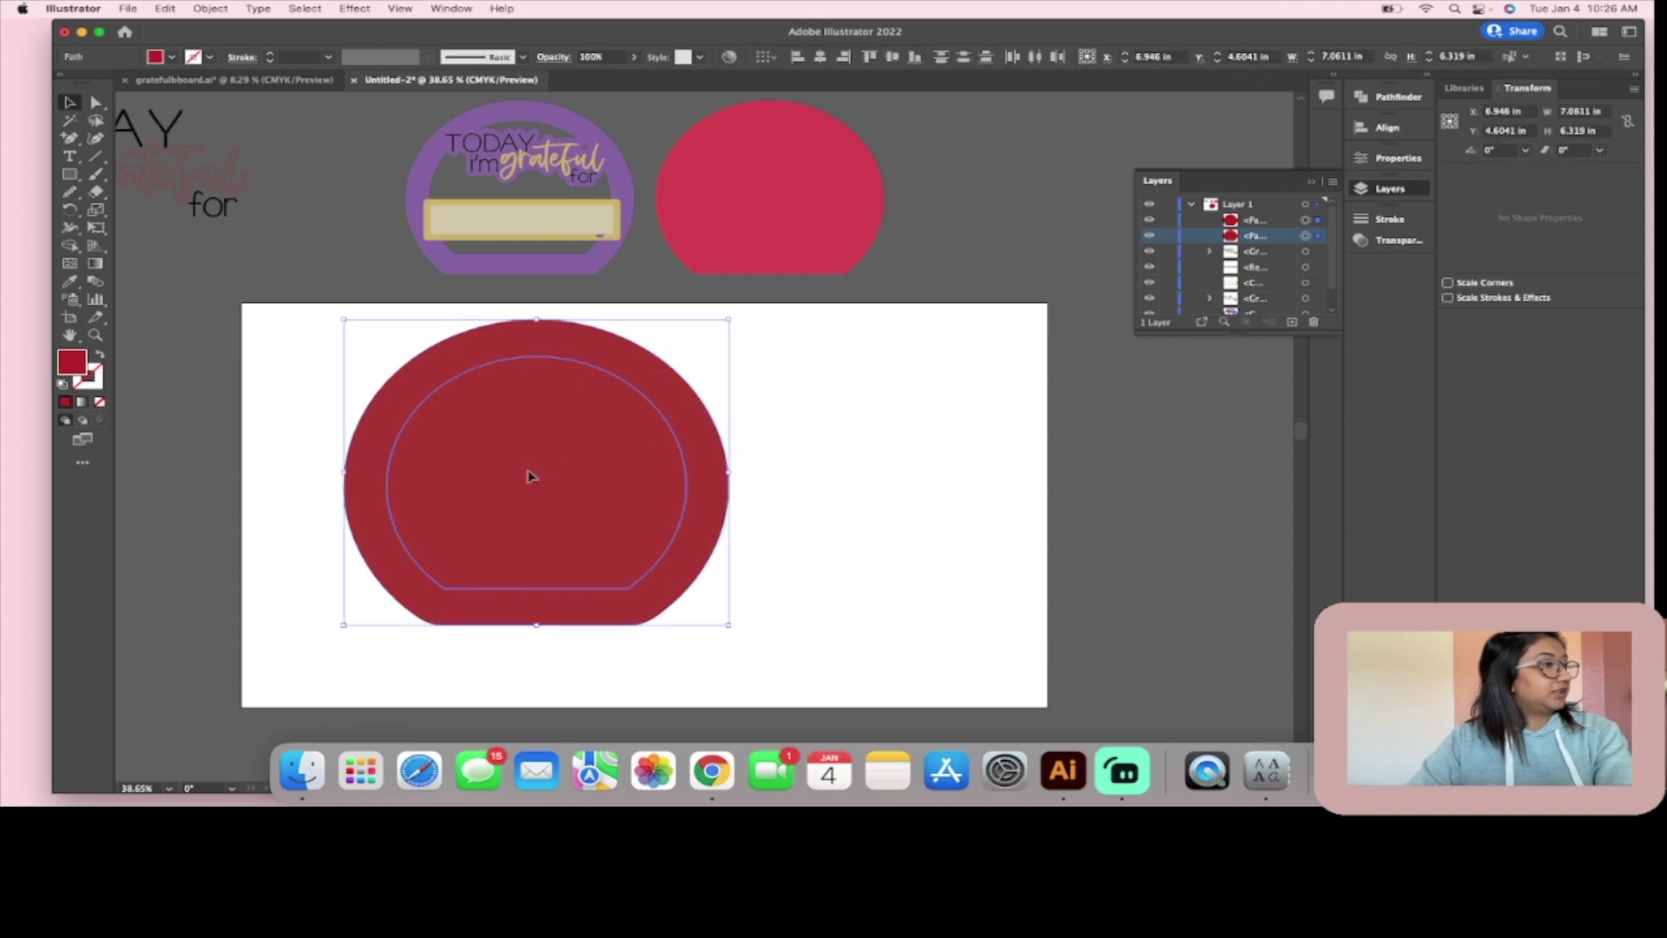
pyautogui.click(1381, 158)
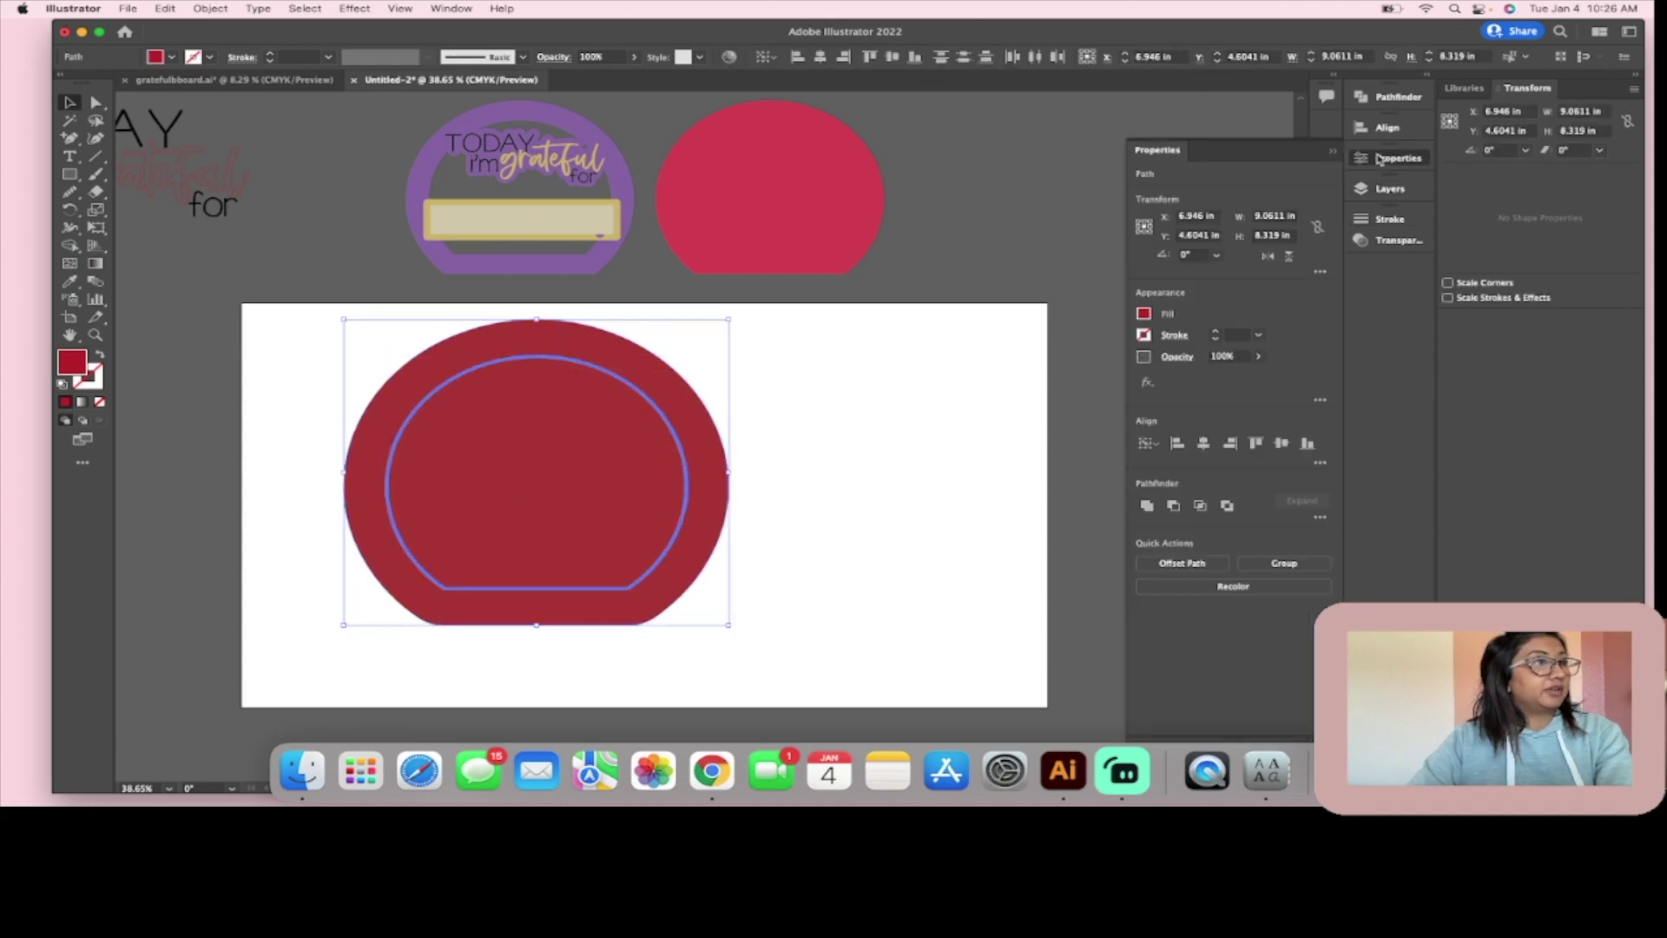
pyautogui.click(1174, 506)
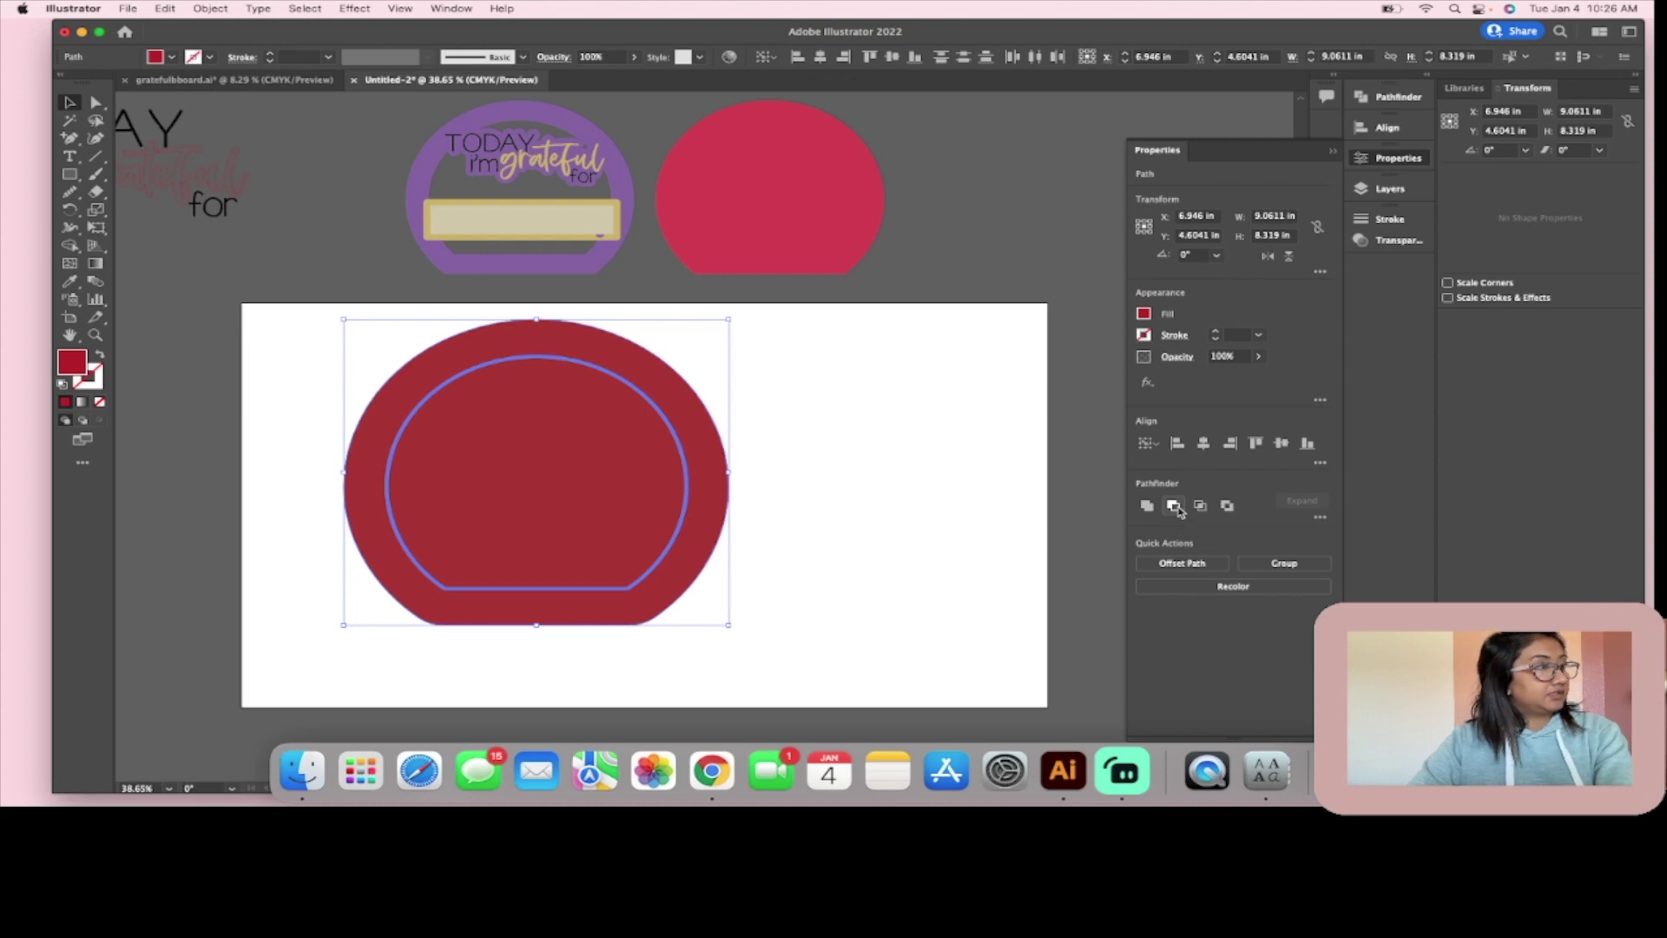
pyautogui.click(903, 475)
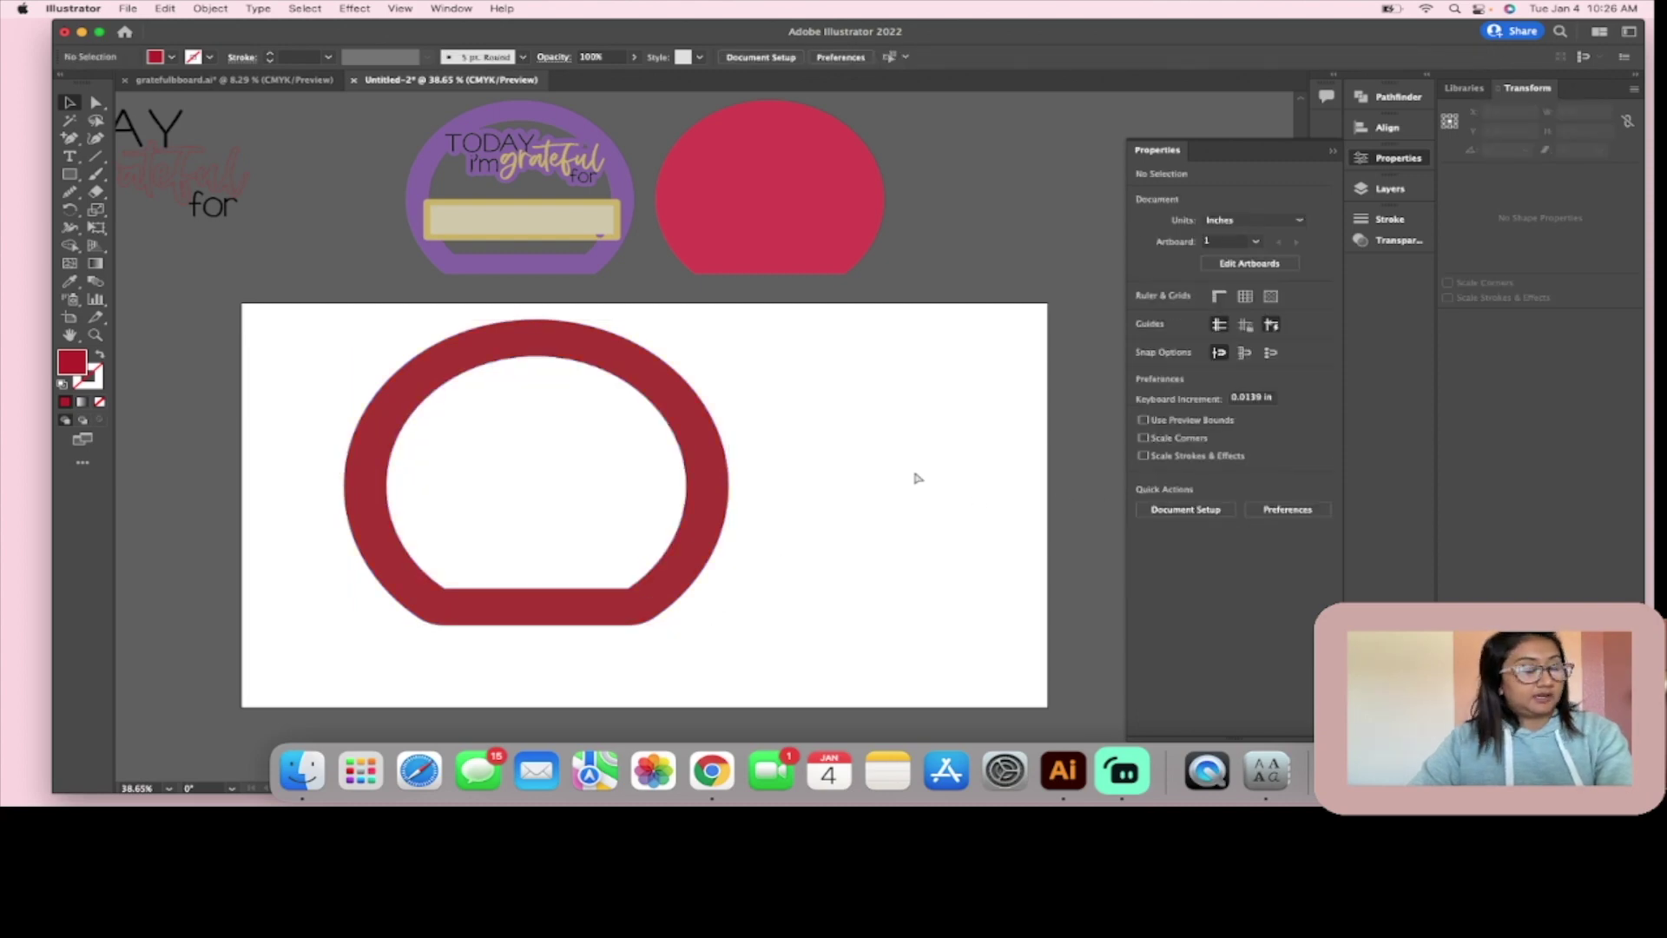
pyautogui.press('super+z')
# Step: Select the outer and inner red shapes together and cut the inner one out to form a flat-based ring frame
pyautogui.click(978, 421)
pyautogui.click(665, 378)
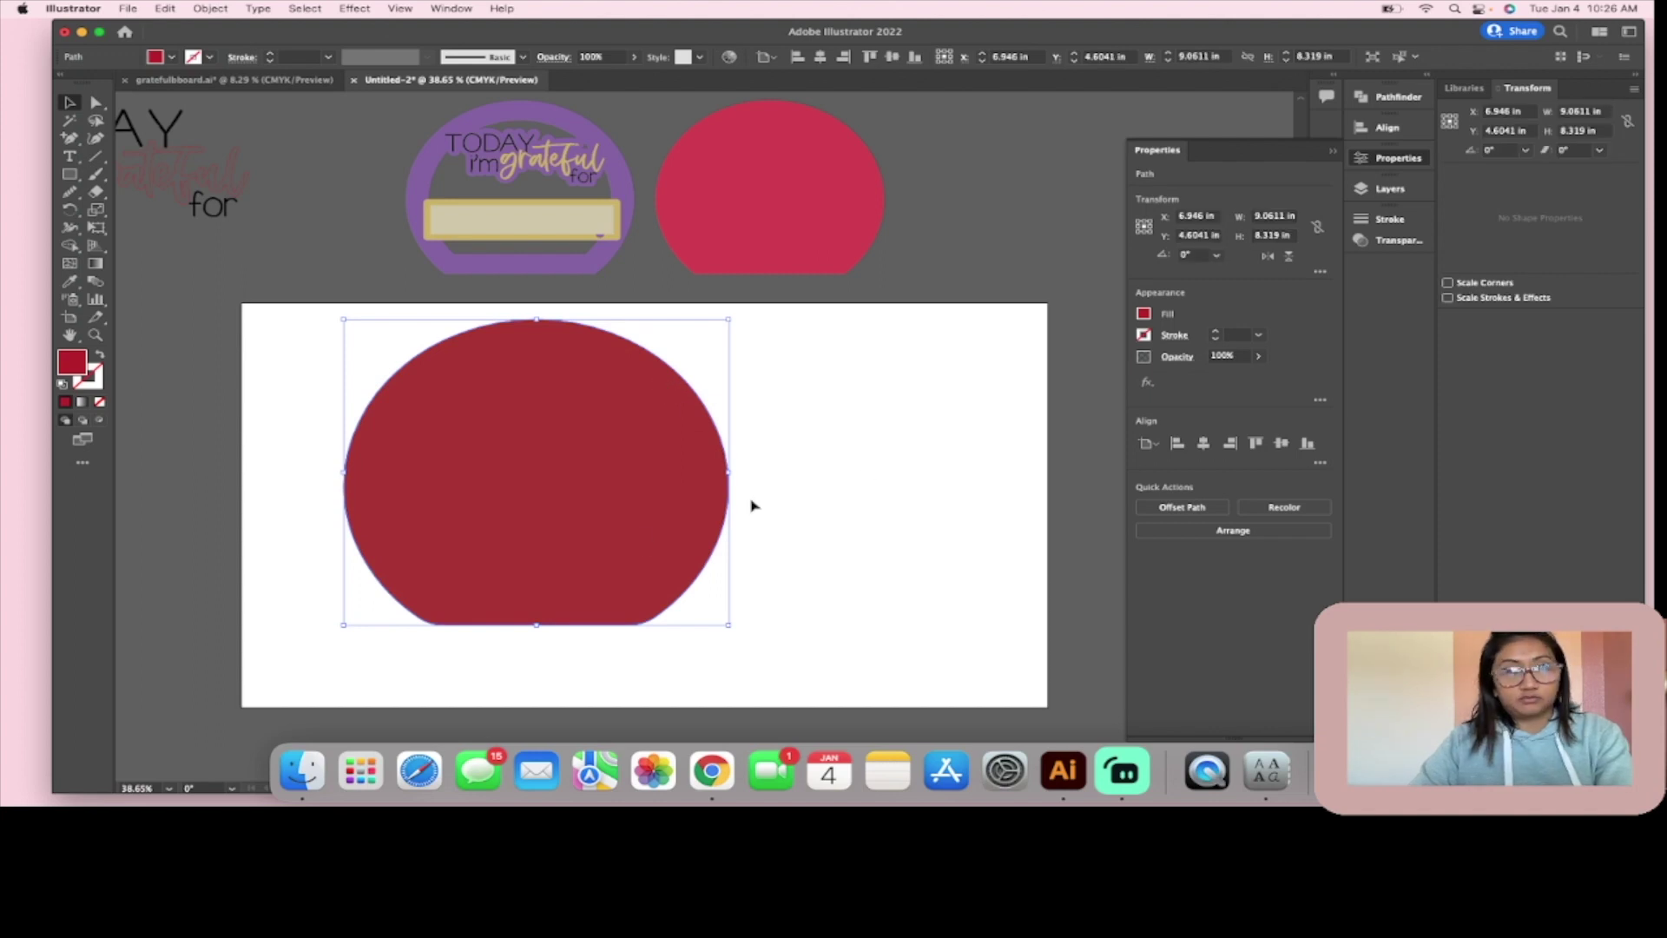
pyautogui.keyDown('shift'); pyautogui.click(608, 521); pyautogui.keyUp('shift')
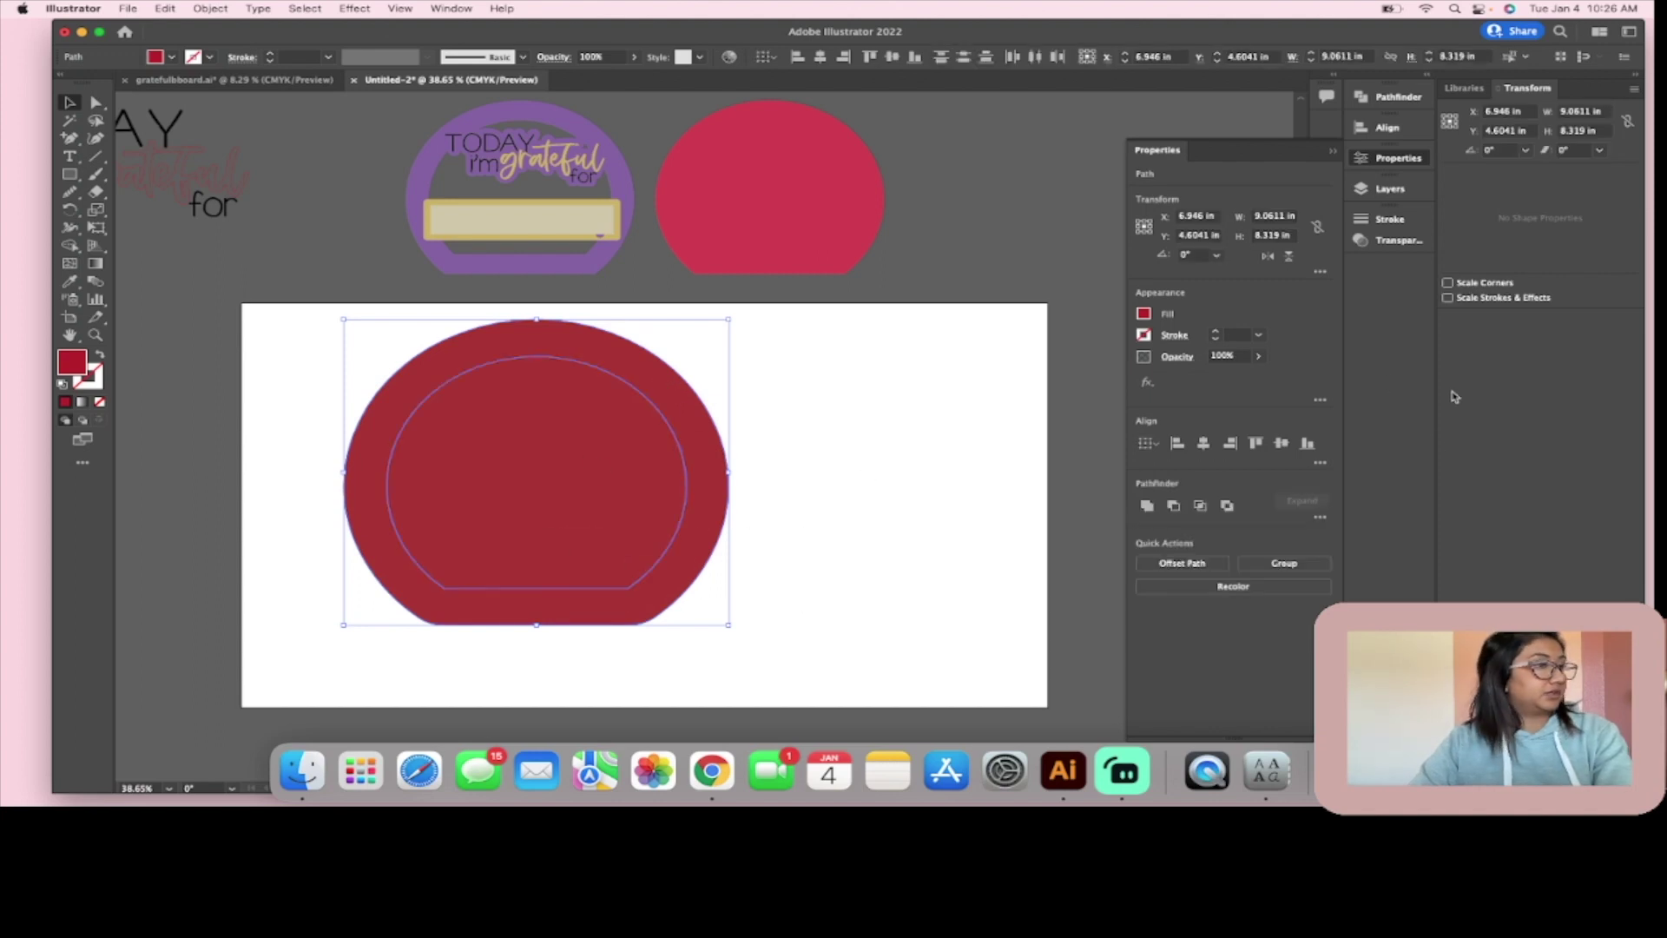
pyautogui.click(1147, 505)
pyautogui.click(872, 521)
# Step: Move the red ring frame to the middle of the artboard, centred at about X 9.24 in, Y 5 in
pyautogui.scroll(-2, 764, 614)
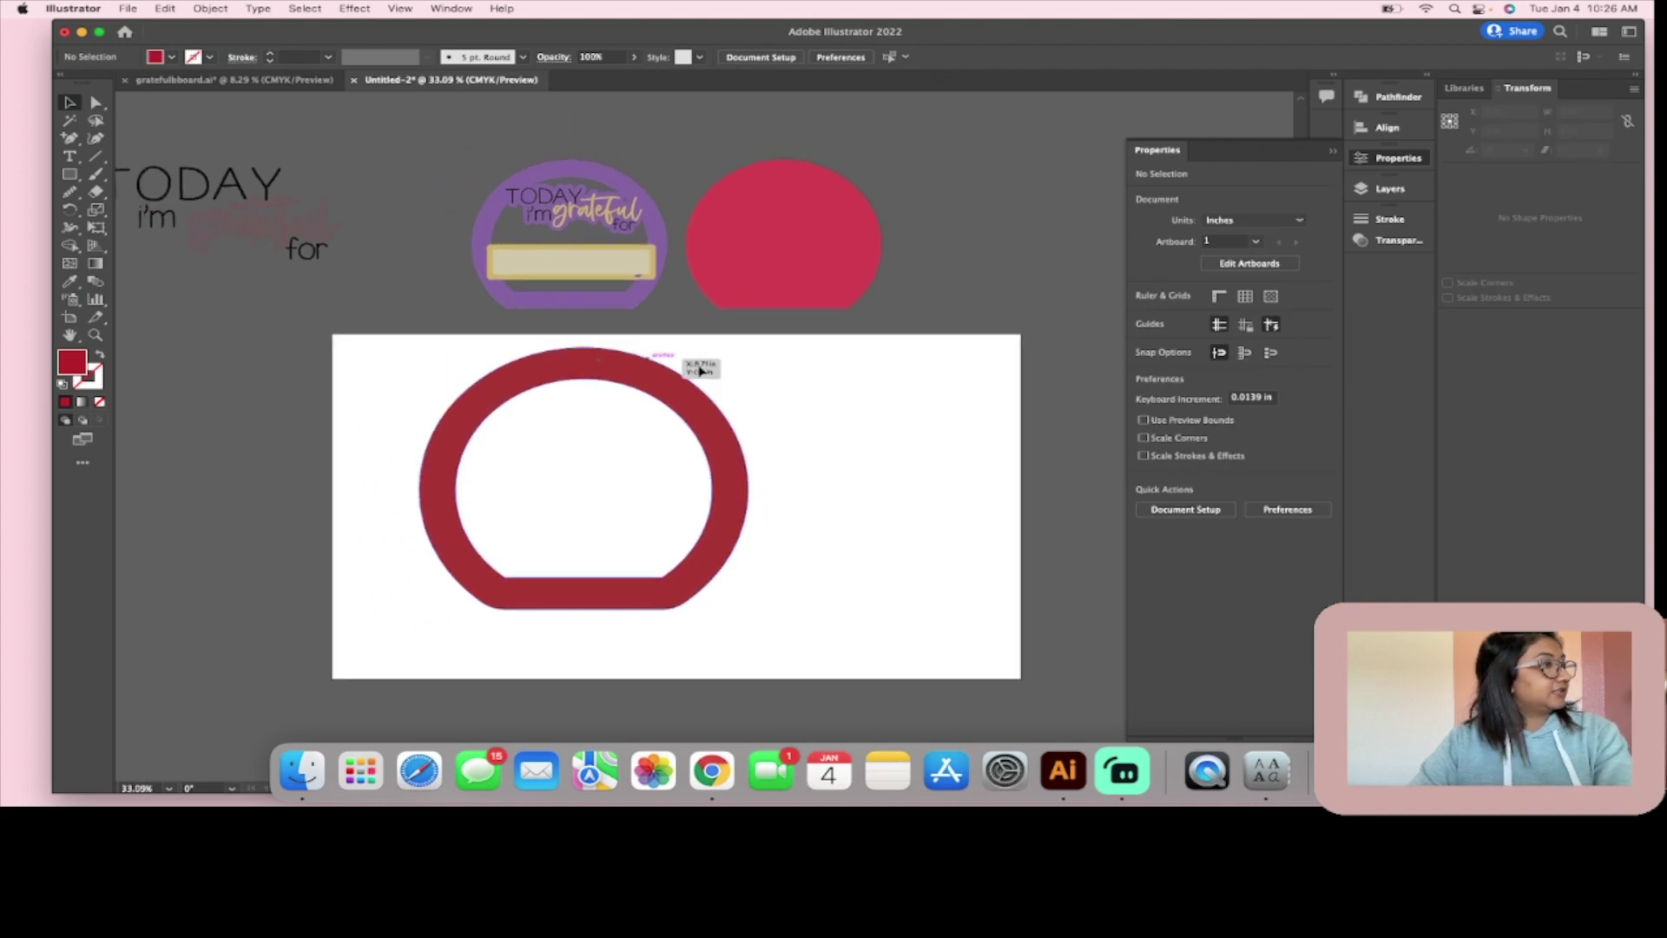
pyautogui.moveTo(682, 358); pyautogui.dragTo(790, 380)
pyautogui.click(931, 462)
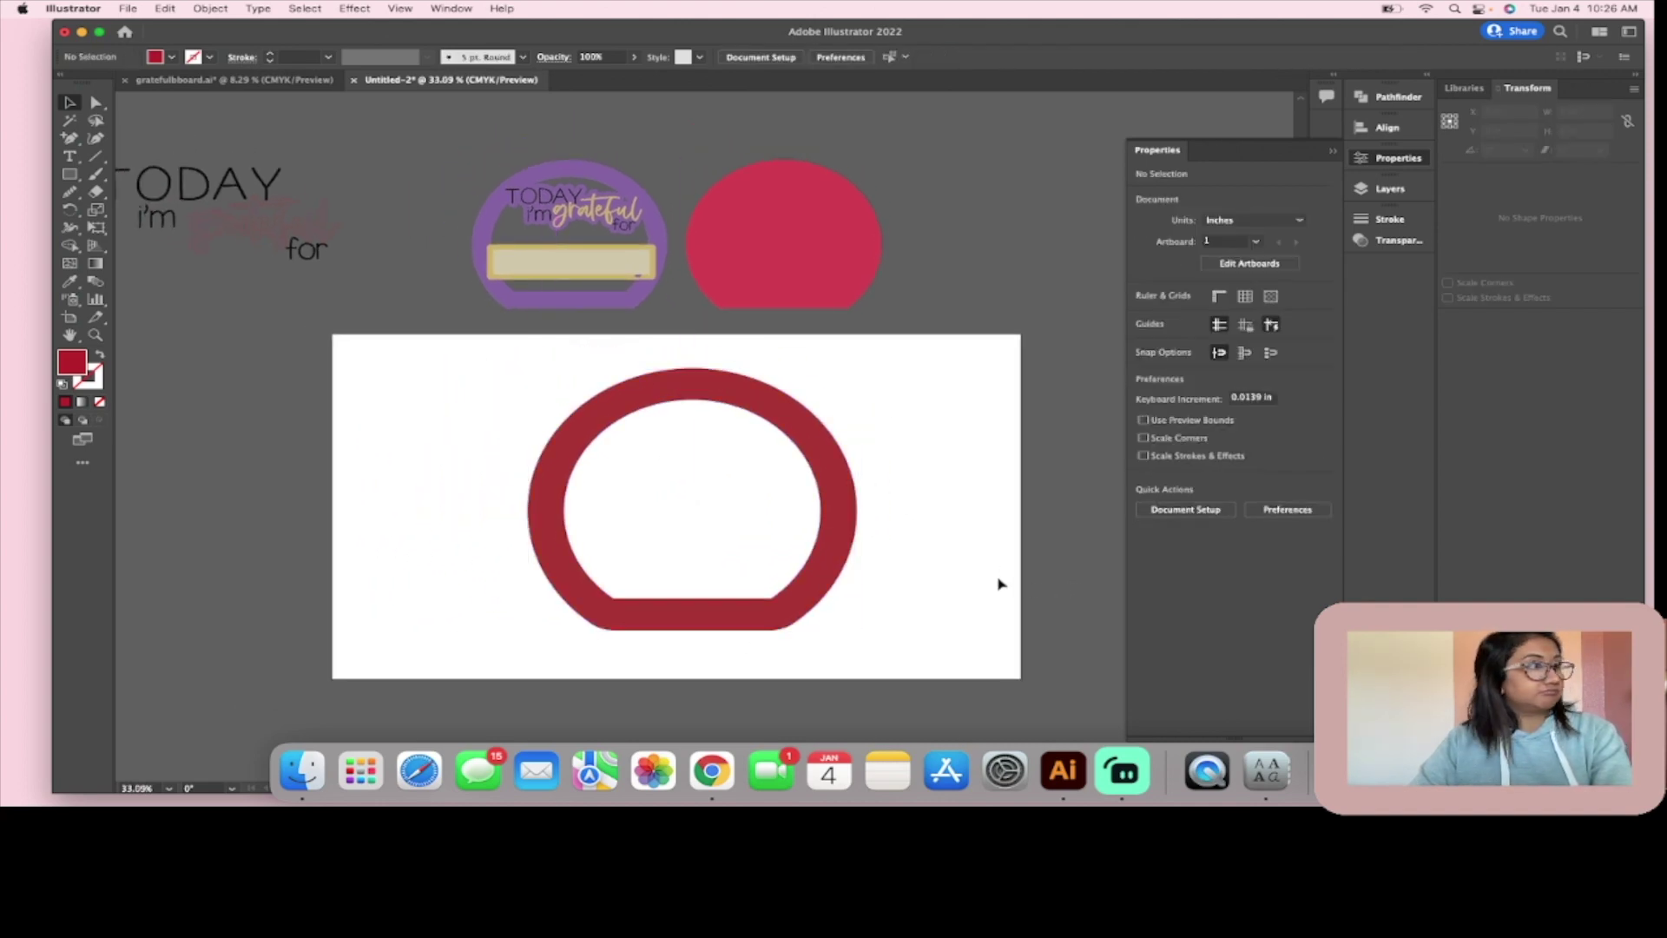
pyautogui.moveTo(682, 391); pyautogui.dragTo(658, 382)
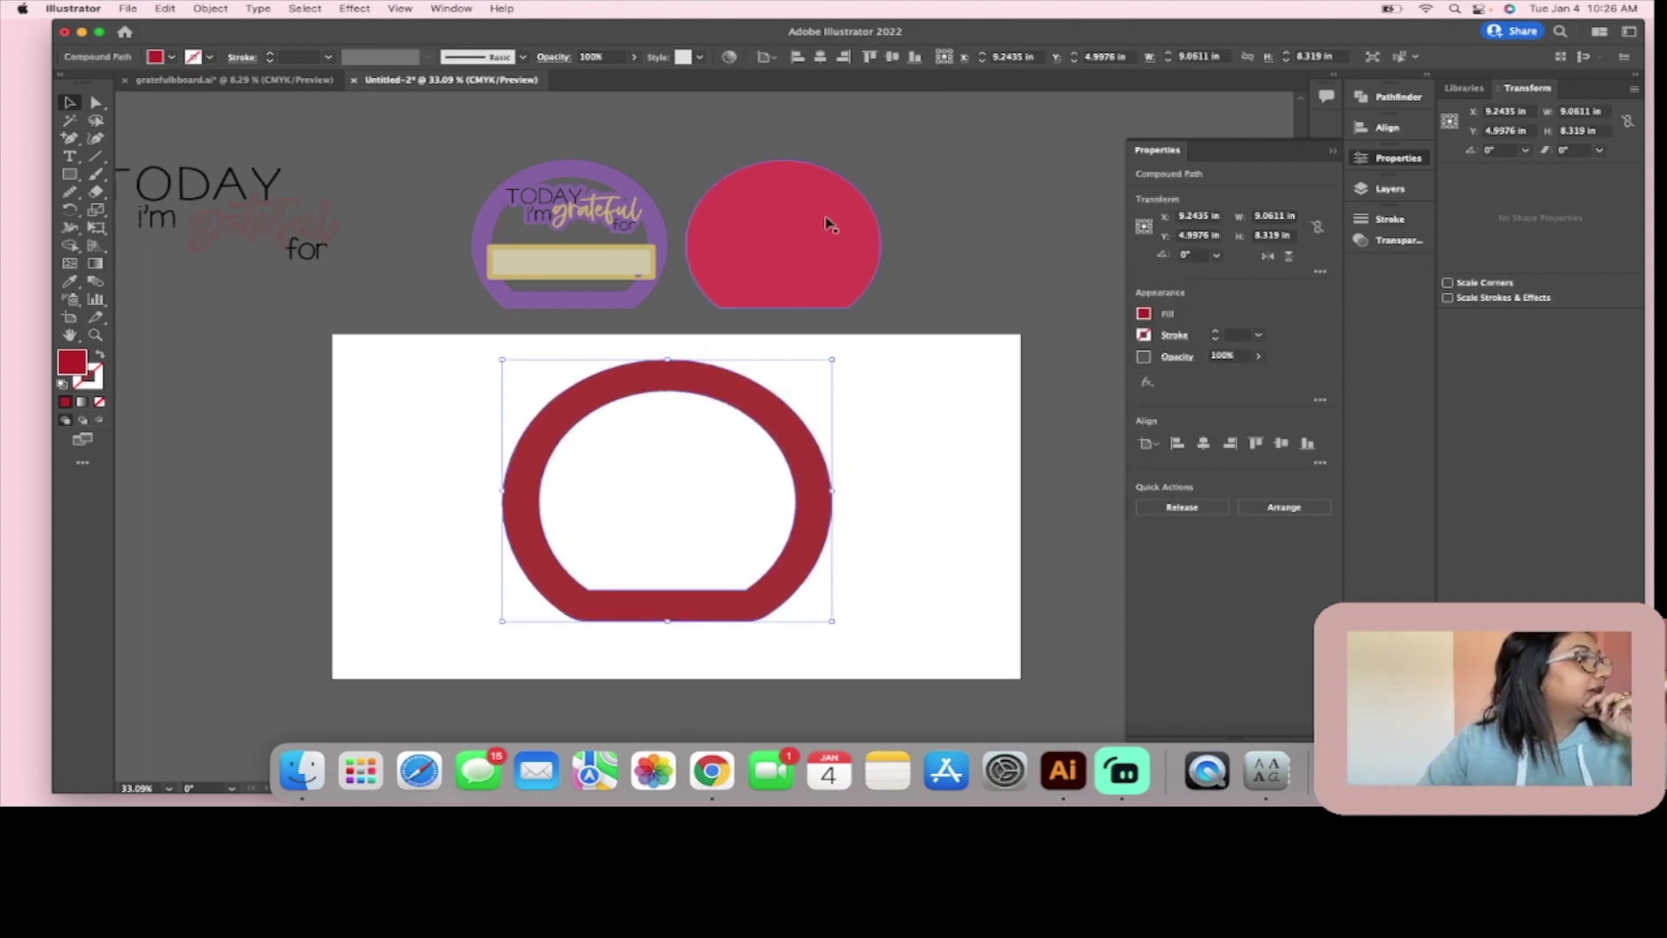
pyautogui.click(919, 466)
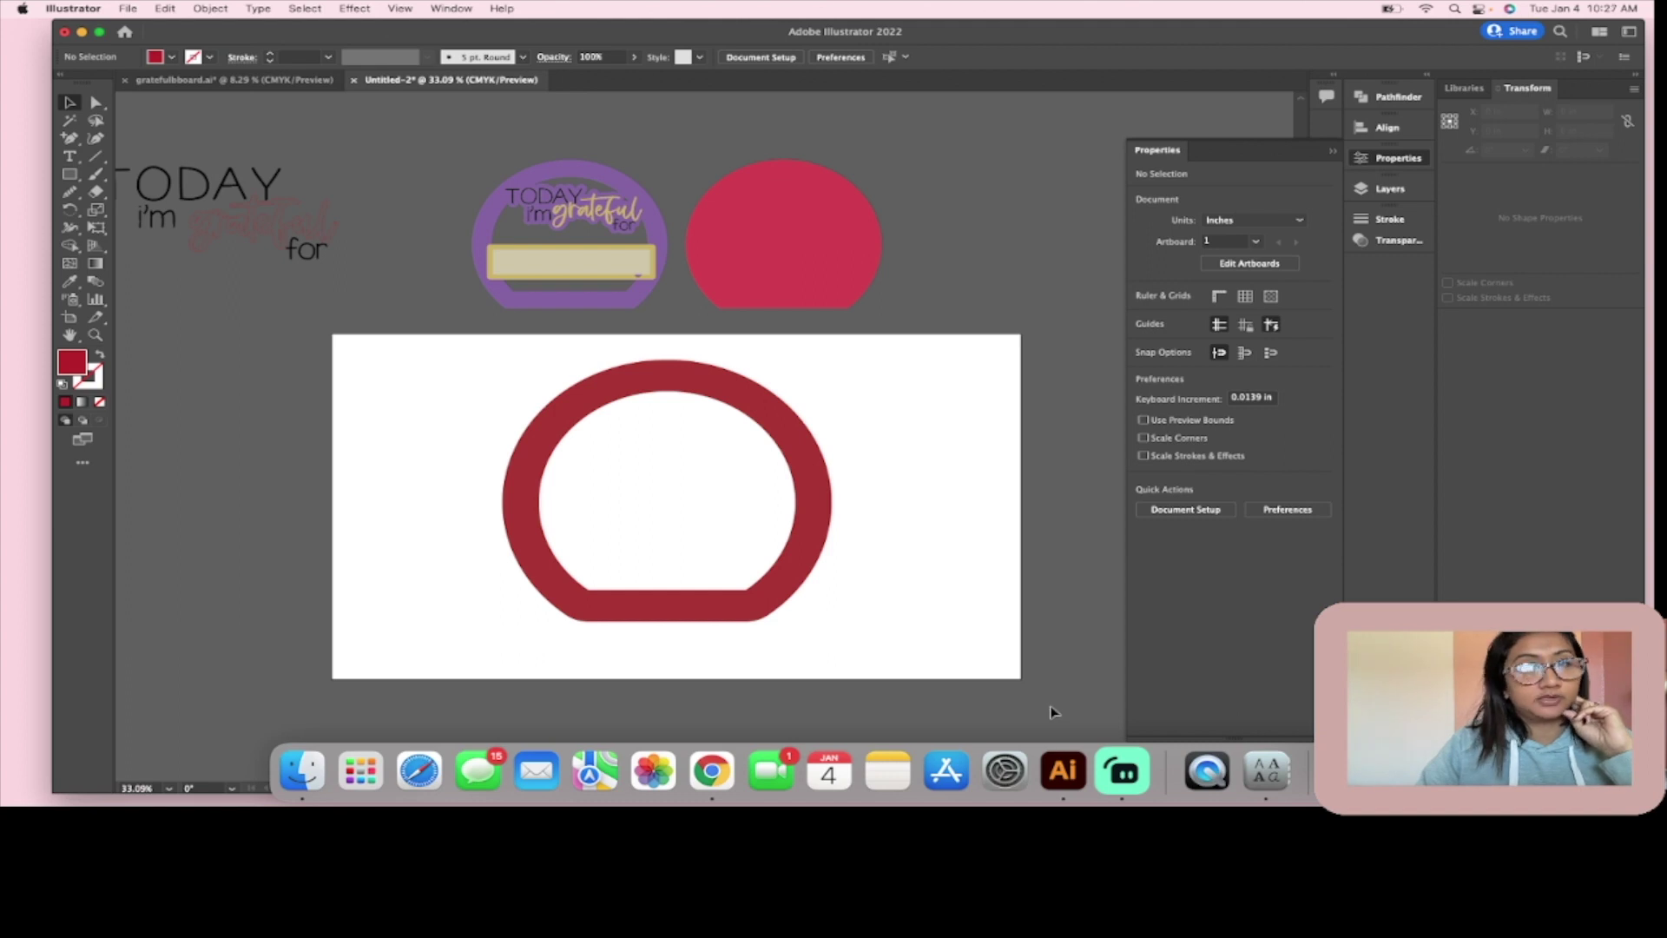
# Step: Duplicate the red ring frame and place the two copies side by side on the artboard, centred at about X 4.71 in and 14.29 in
pyautogui.moveTo(792, 416); pyautogui.dragTo(781, 432)
pyautogui.click(935, 413)
pyautogui.click(790, 455)
pyautogui.press('super+c')
pyautogui.press('super+v')
pyautogui.moveTo(857, 439); pyautogui.dragTo(1153, 495)
pyautogui.press('super+z')
pyautogui.moveTo(666, 397); pyautogui.dragTo(514, 401)
pyautogui.moveTo(695, 332); pyautogui.dragTo(849, 399)
pyautogui.click(885, 401)
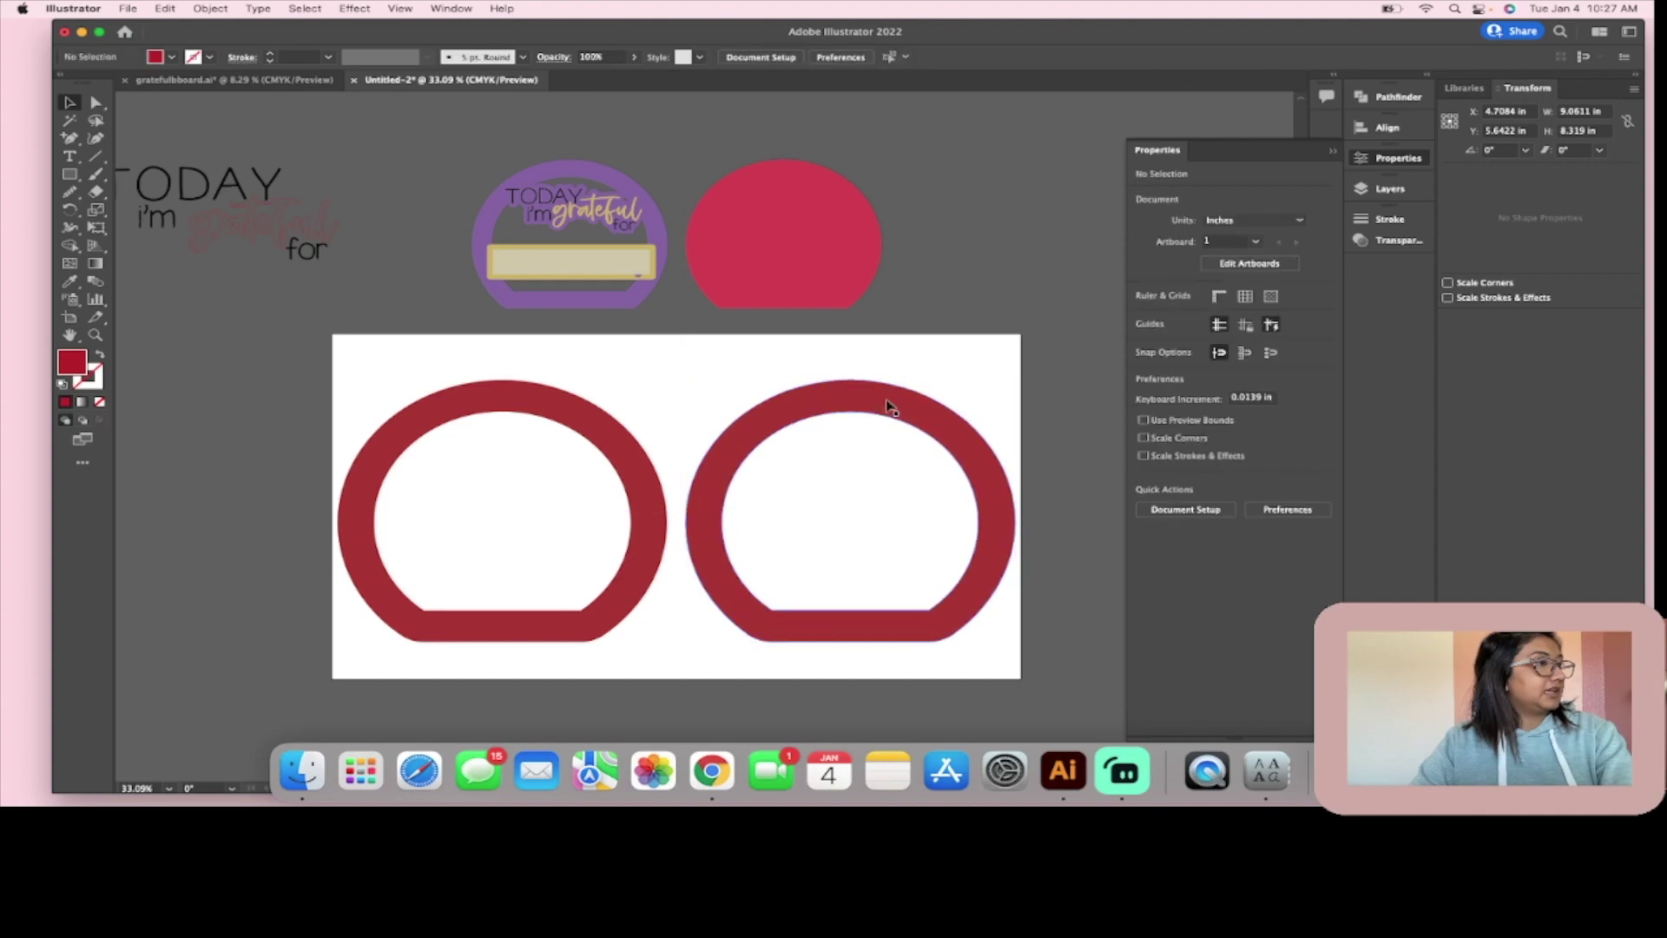
# Step: Release the second ring's compound path and unite its inner and outer shapes into one solid flat-based backing
pyautogui.rightClick(871, 399)
pyautogui.click(769, 415)
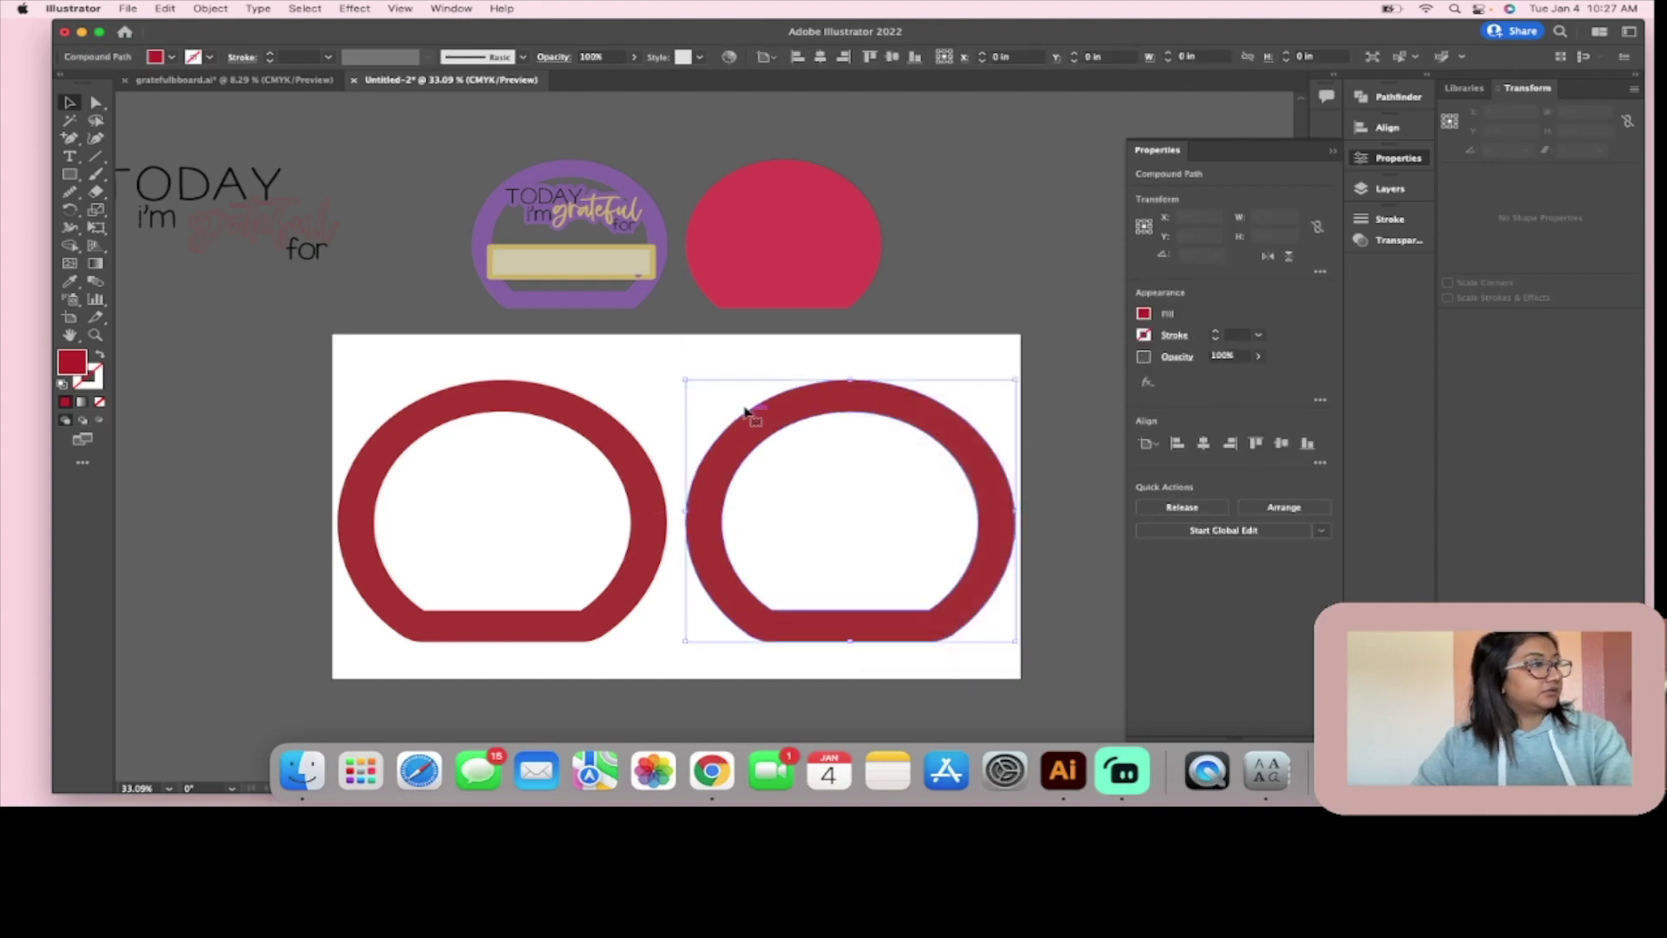
pyautogui.rightClick(787, 409)
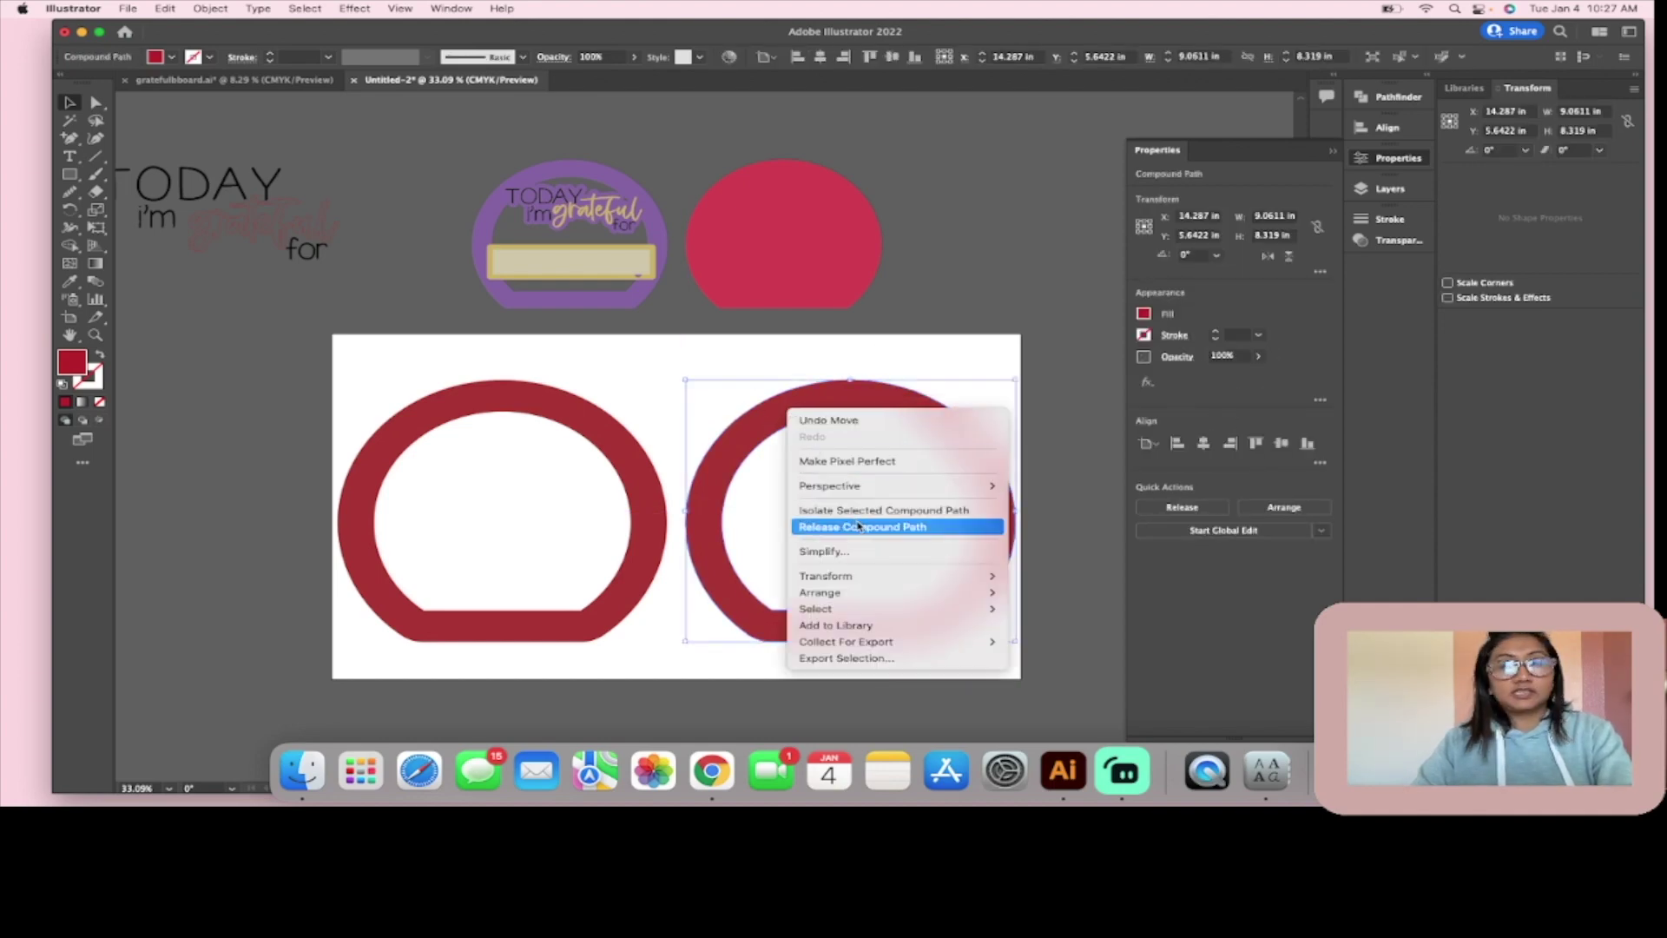
pyautogui.click(866, 526)
pyautogui.click(904, 362)
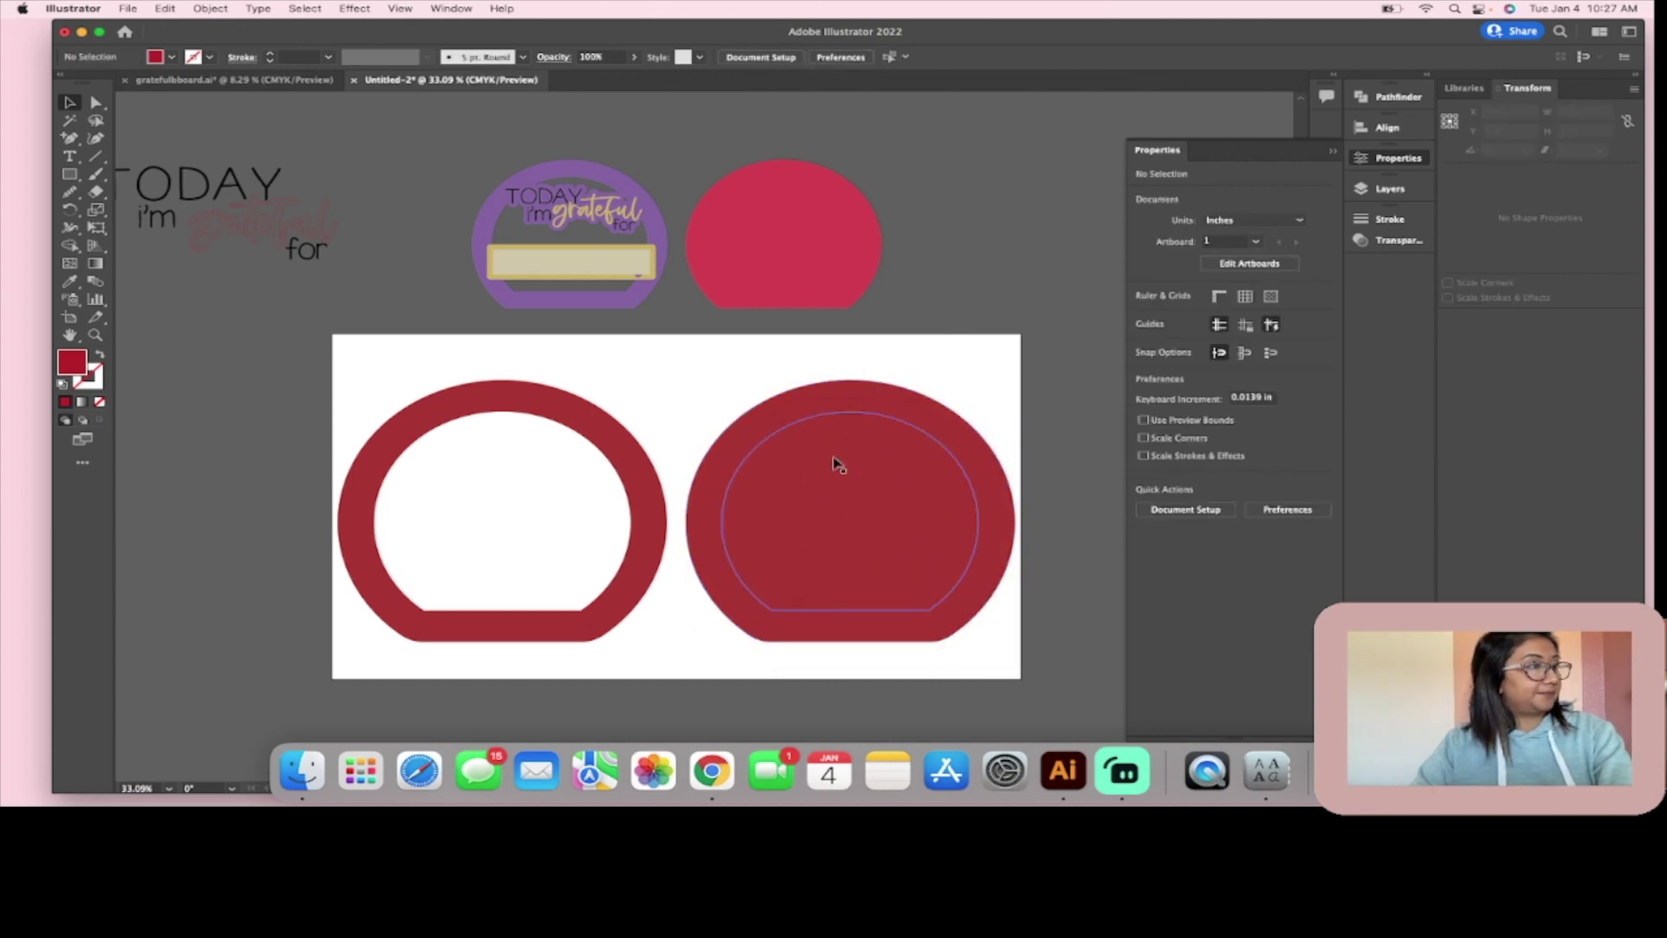
pyautogui.moveTo(764, 364); pyautogui.dragTo(1015, 587)
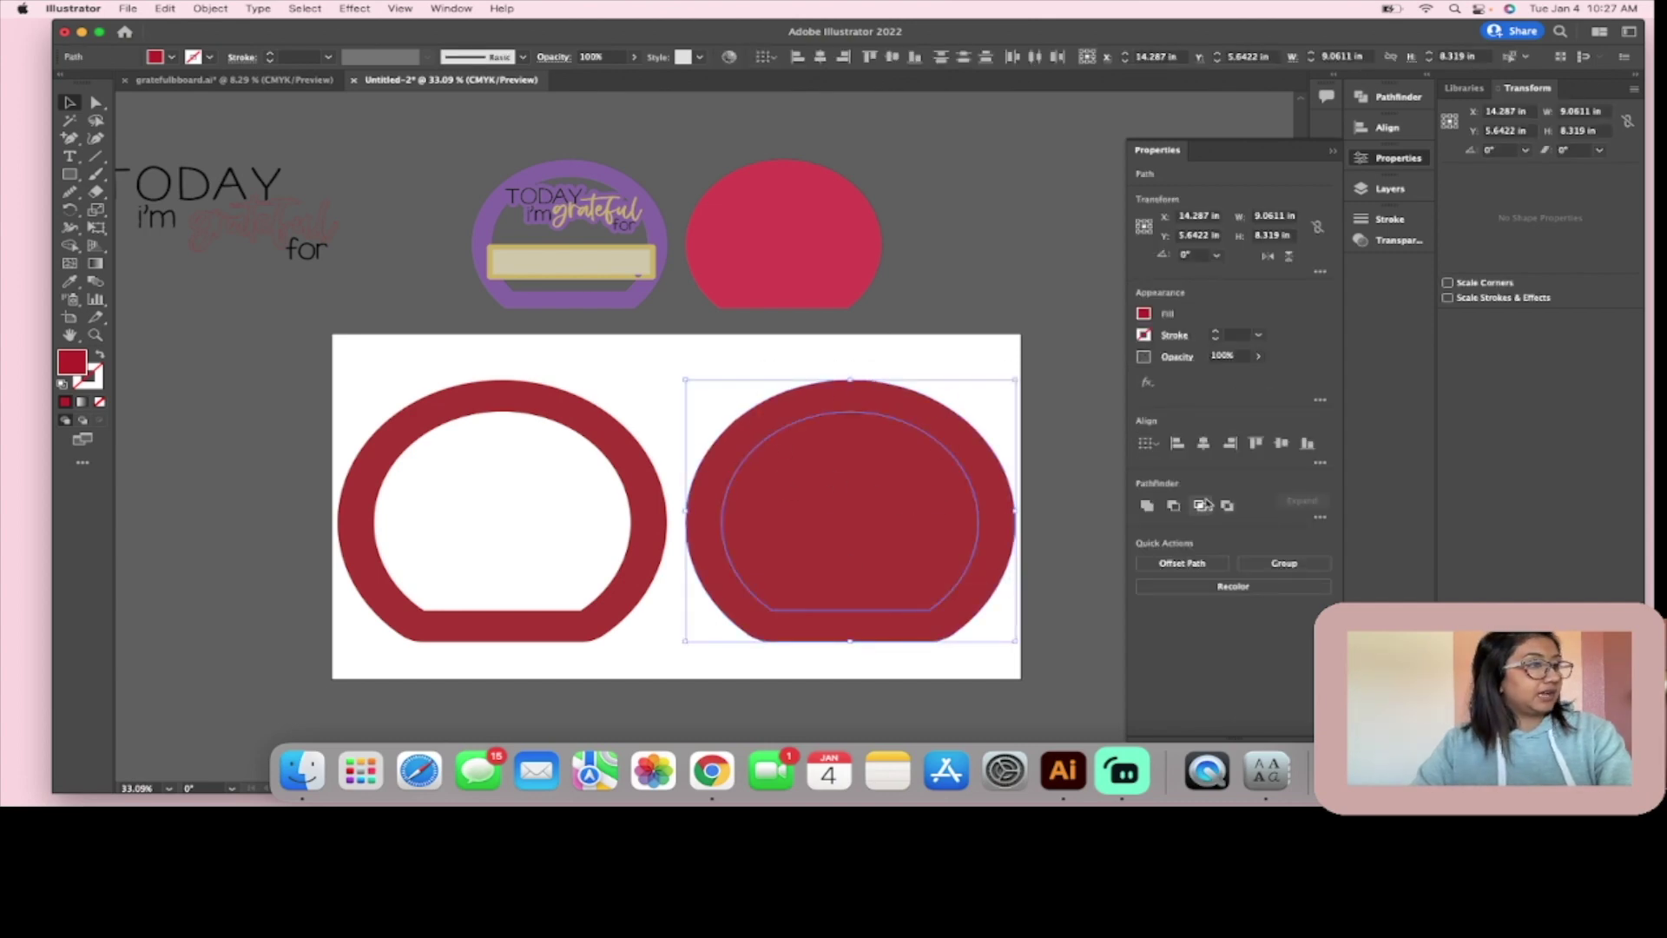
pyautogui.click(1147, 506)
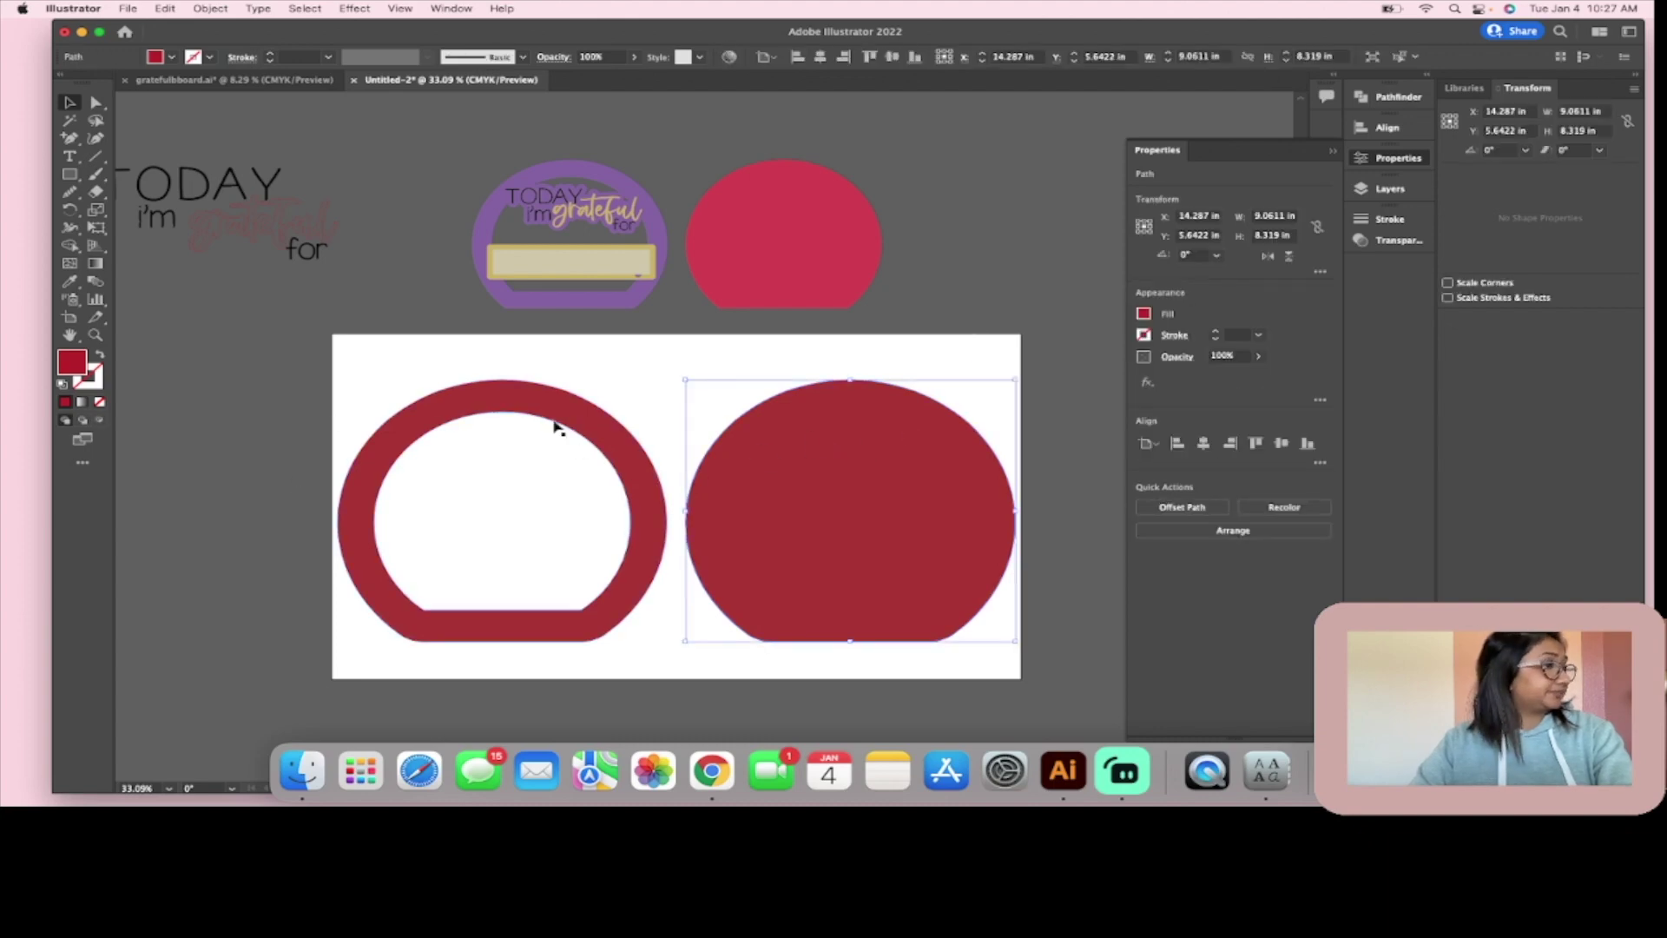
# Step: Swap fill and stroke on the solid backing and the ring frame, giving both unfilled red 1 pt outlines
pyautogui.click(98, 356)
pyautogui.click(521, 348)
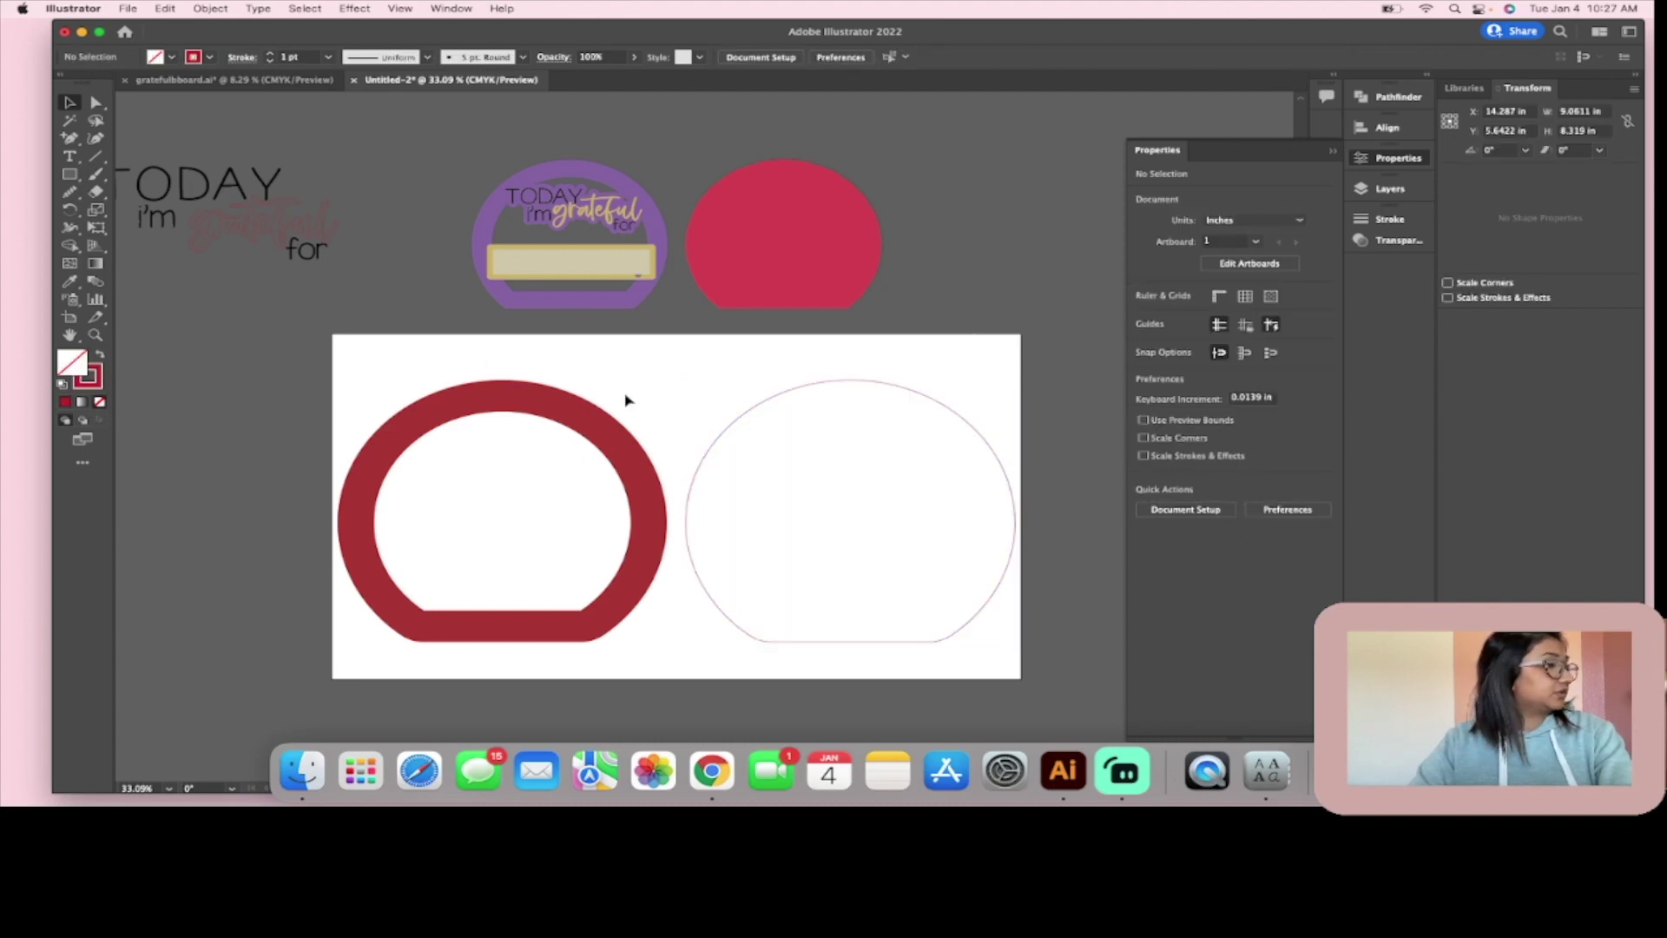
pyautogui.click(601, 438)
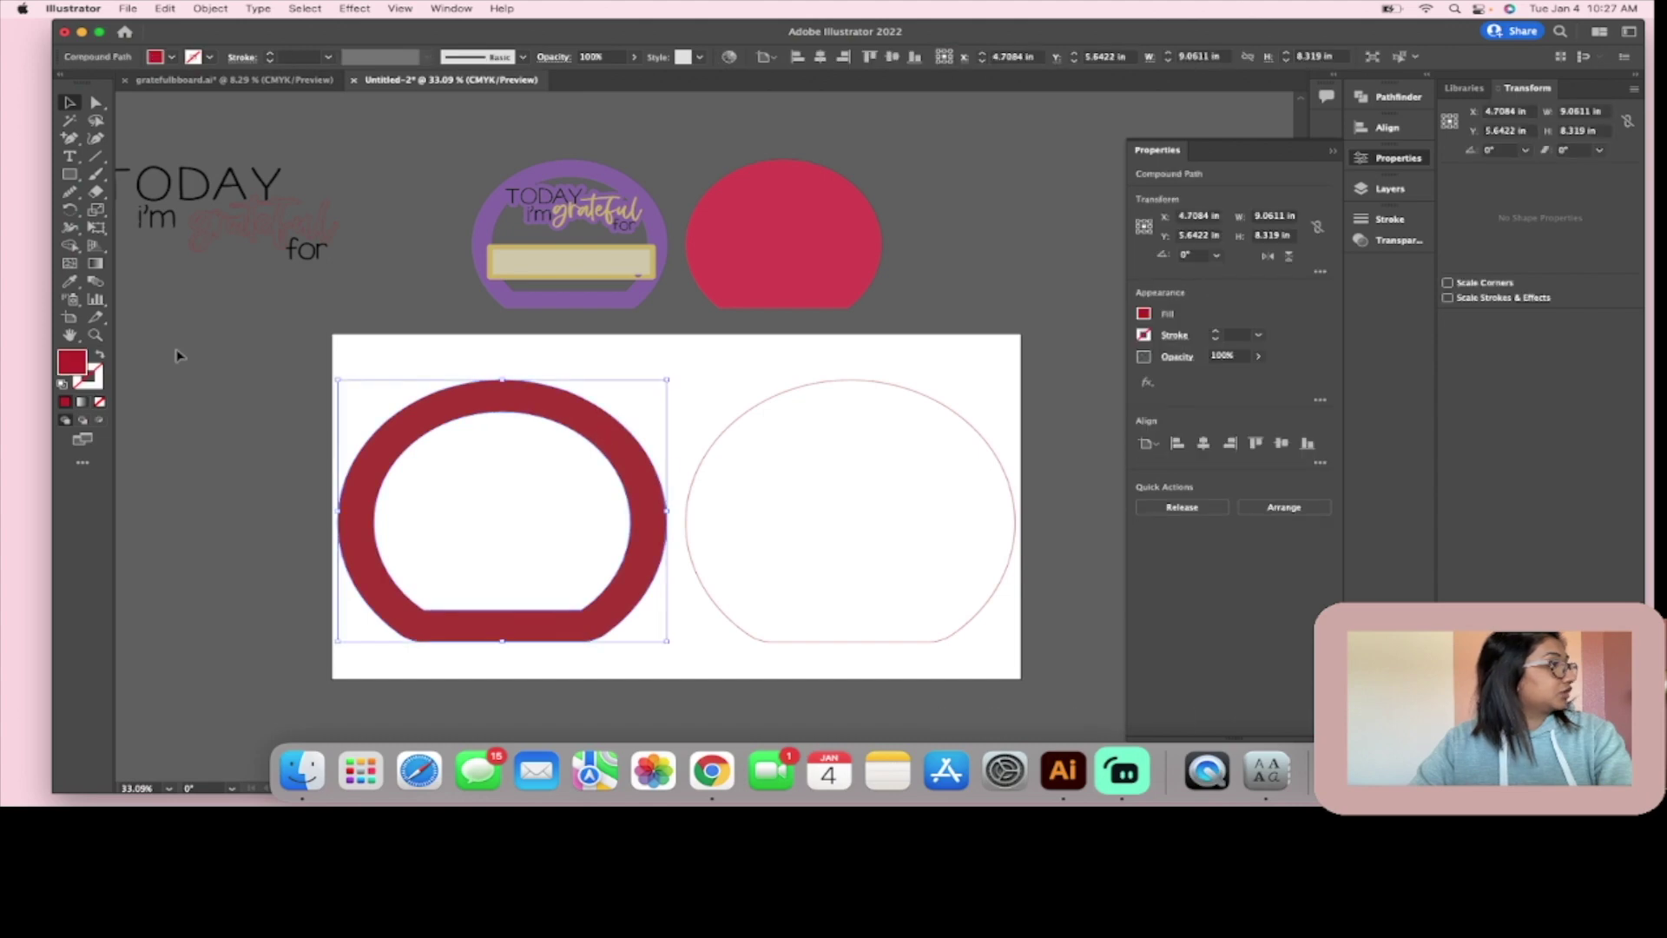
pyautogui.click(98, 356)
pyautogui.click(521, 327)
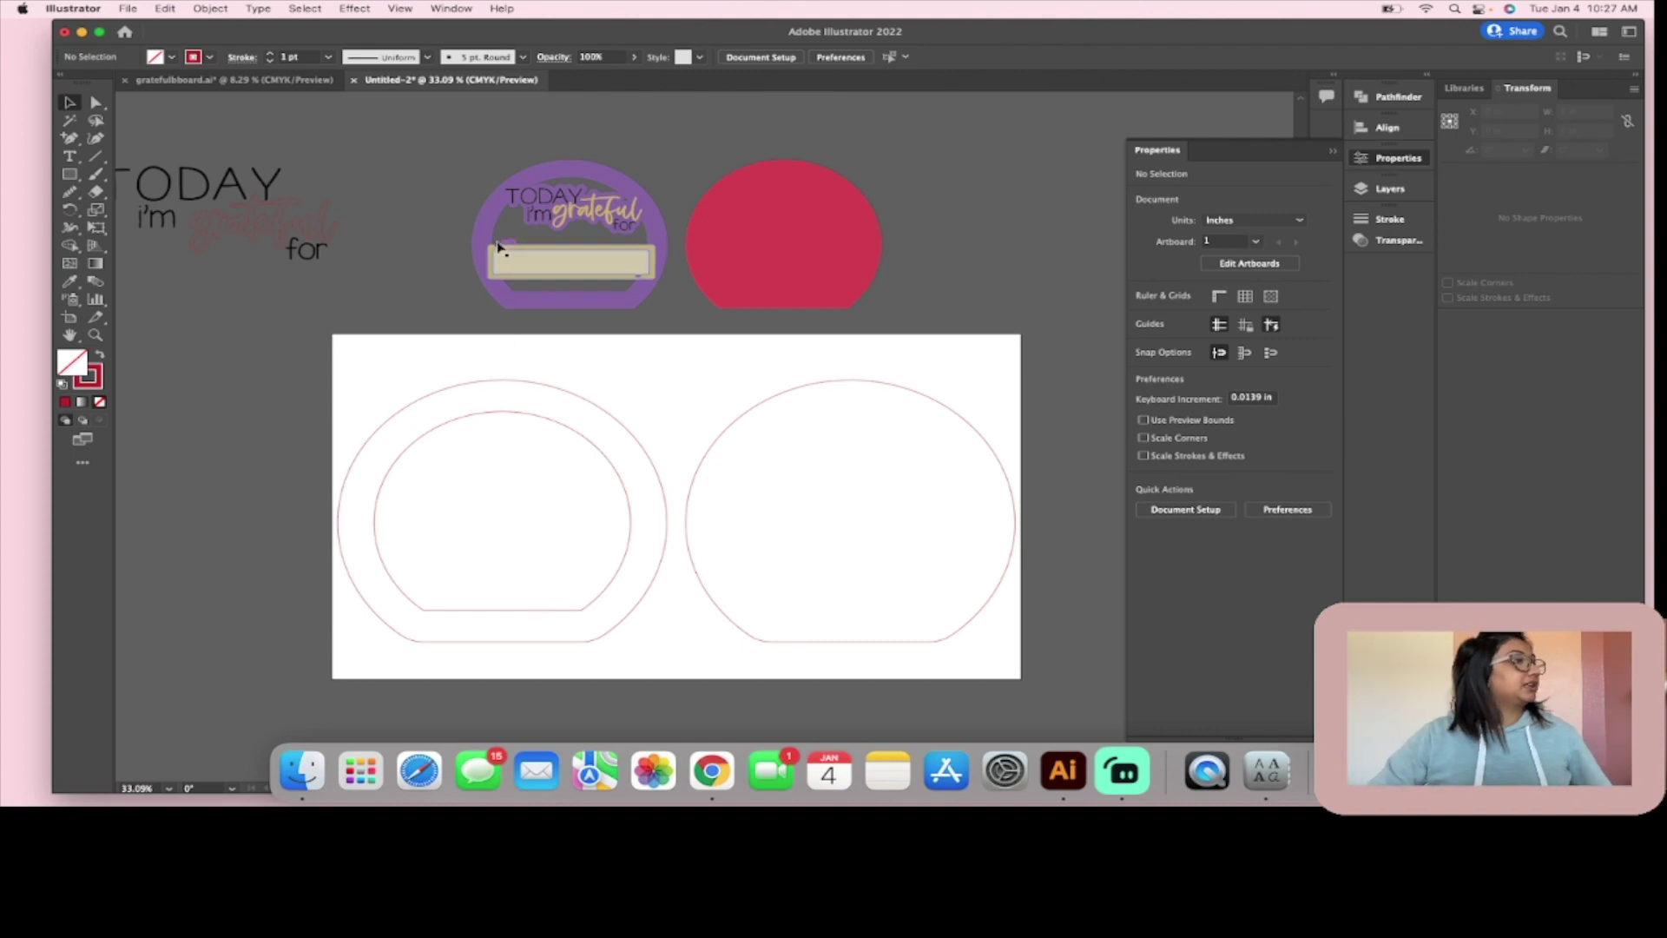
# Step: Move the beige rectangle and its gold frame off the purple reference board, side by side at the artboard's upper edge
pyautogui.scroll(2, 572, 264)
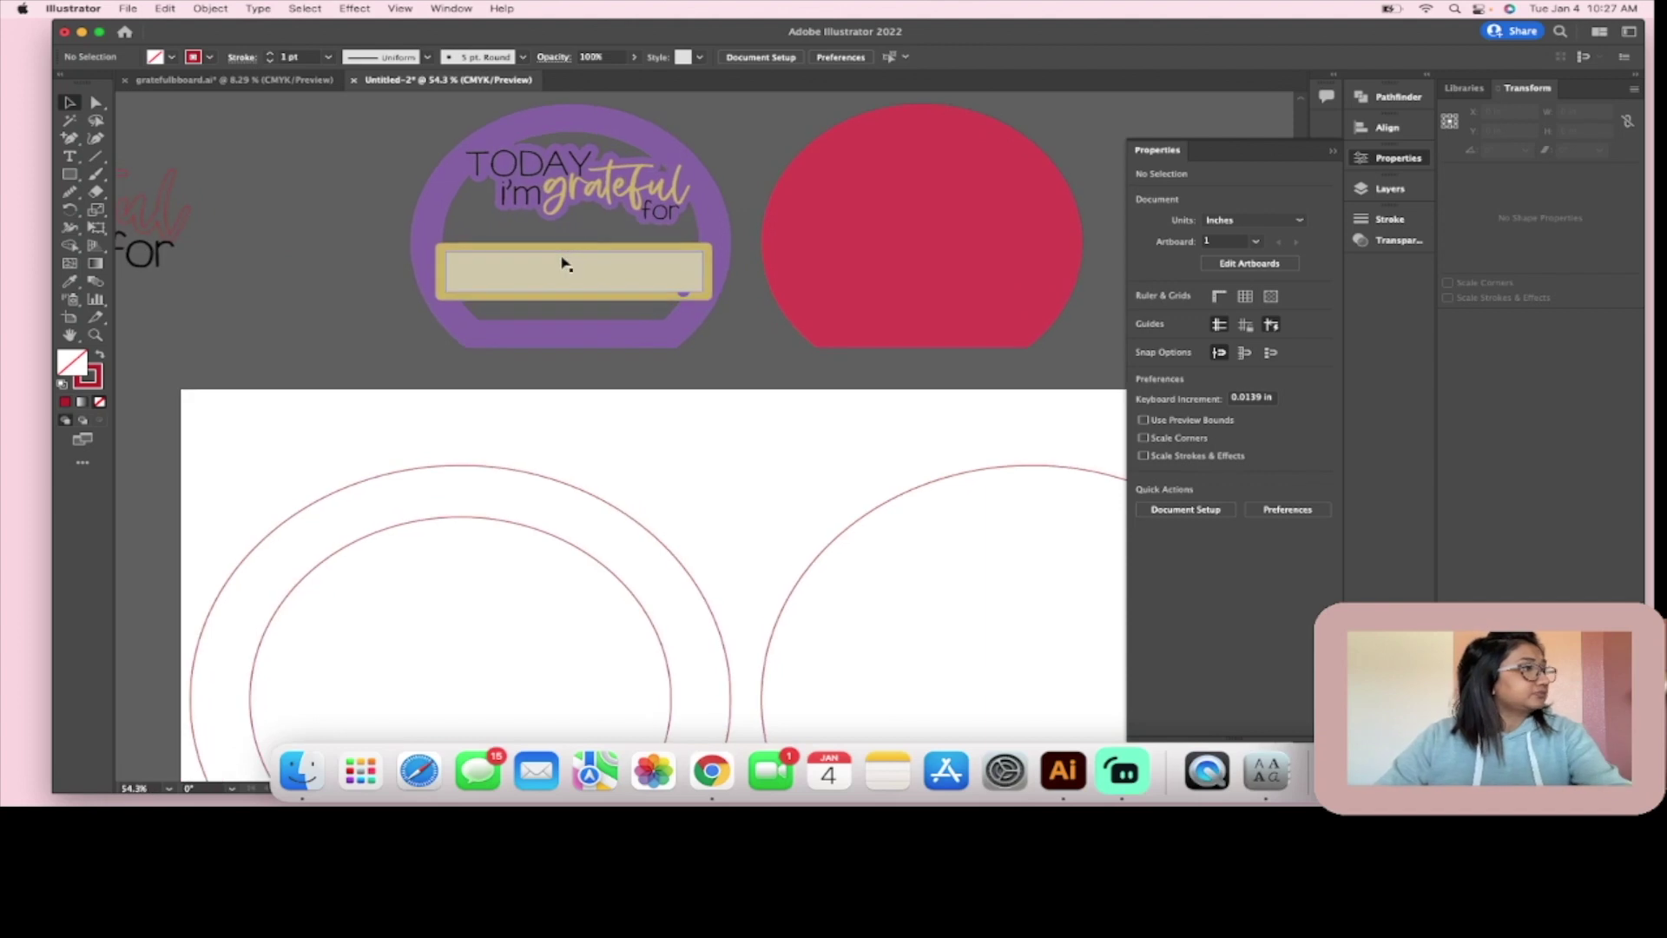
pyautogui.moveTo(556, 264); pyautogui.dragTo(659, 427)
pyautogui.moveTo(597, 298); pyautogui.dragTo(955, 443)
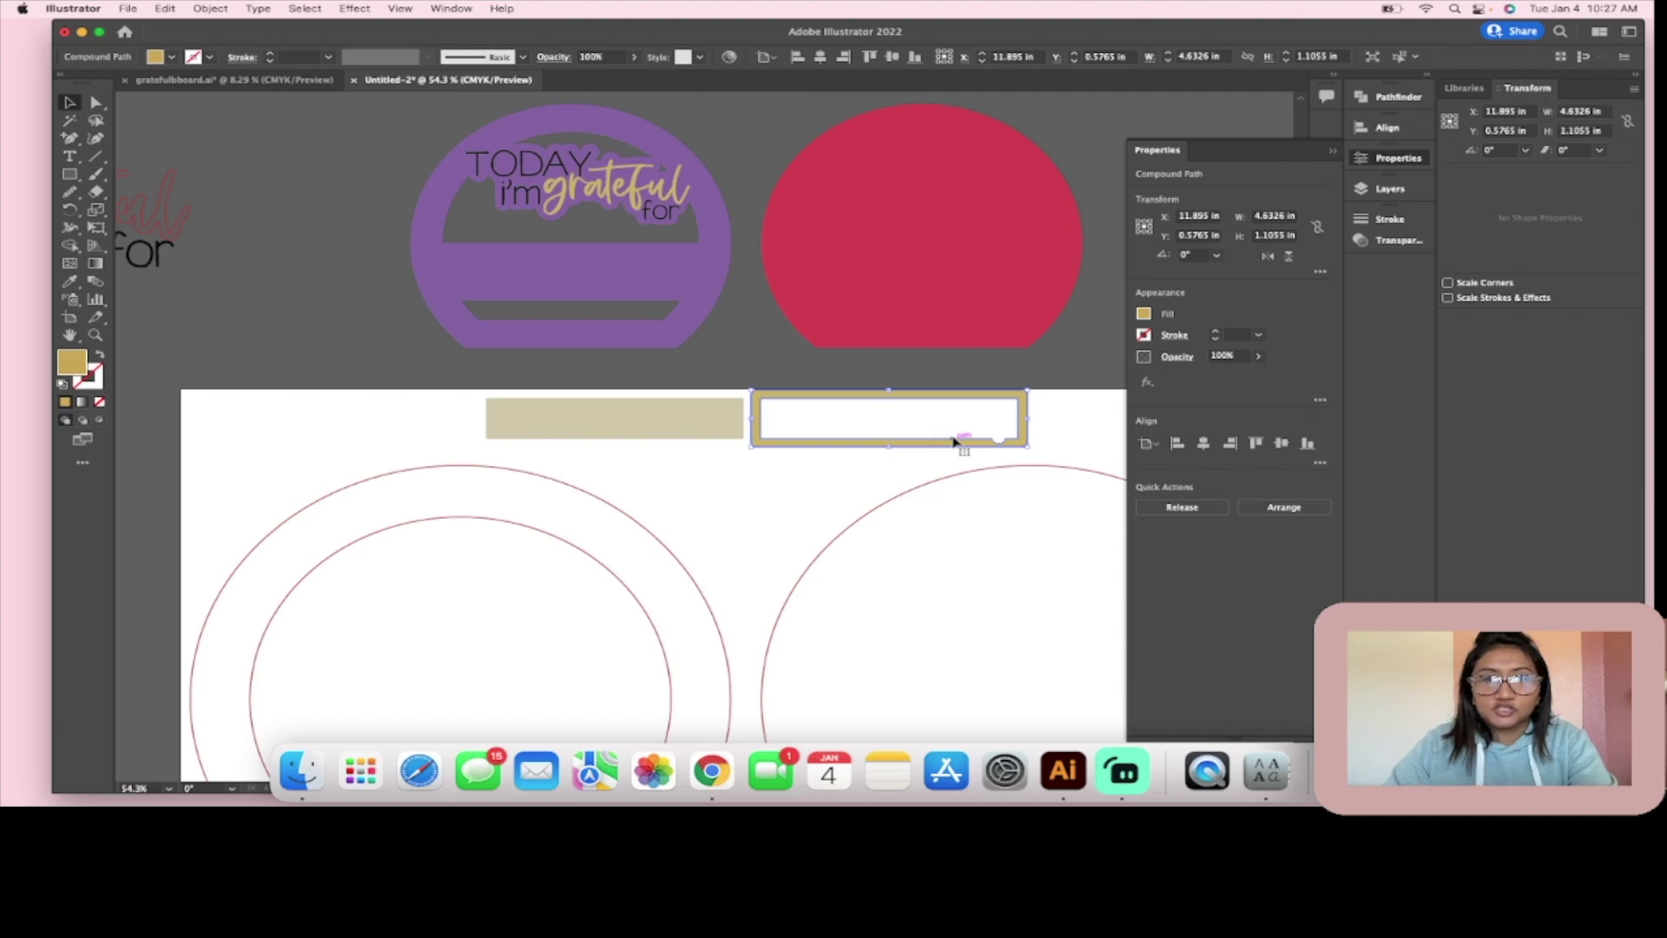
pyautogui.click(660, 334)
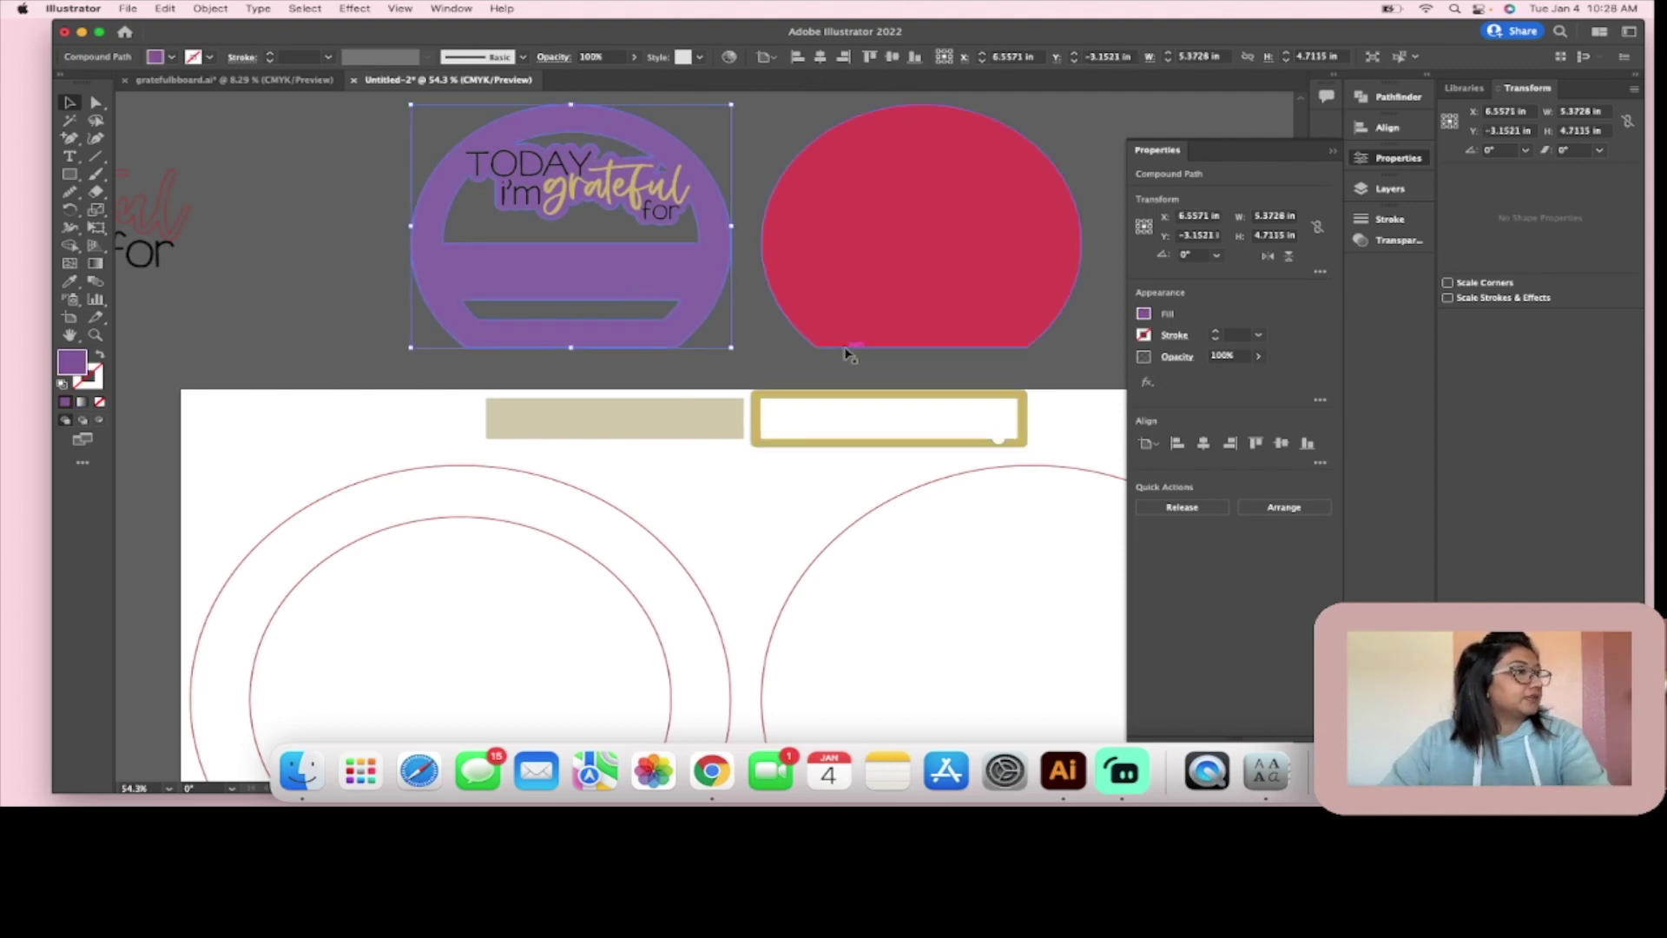
pyautogui.moveTo(882, 397); pyautogui.dragTo(885, 401)
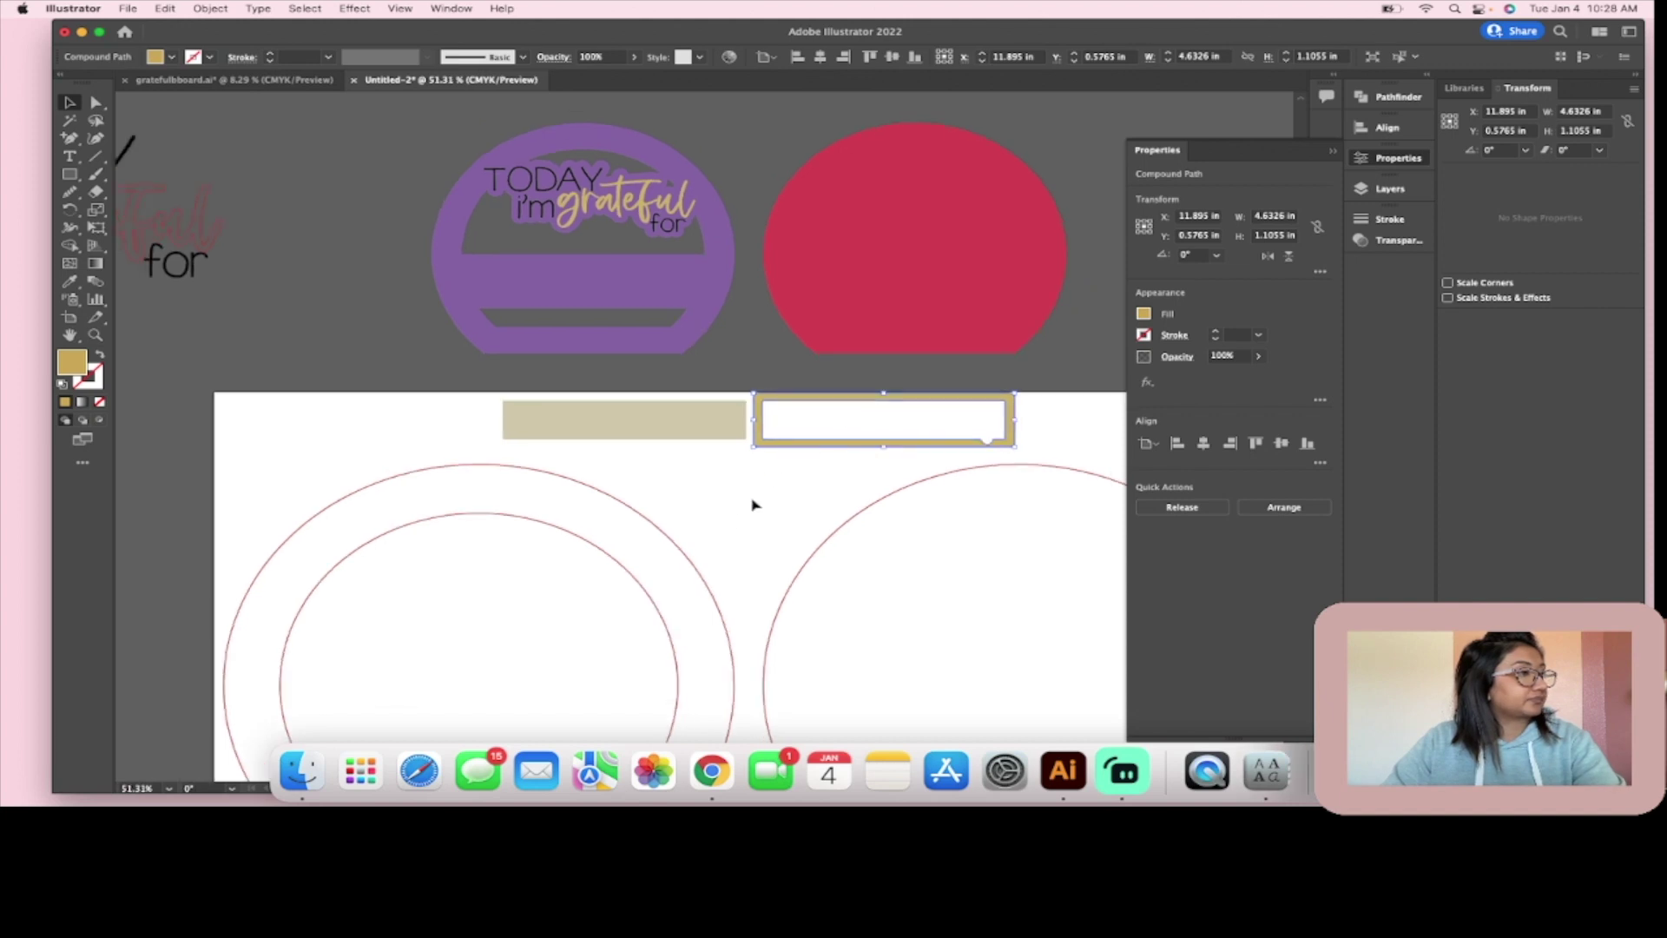
# Step: Draw a gold rectangle about 7.65 by 1.92 in across the ring's lower opening and round its corners to about 0.41 in
pyautogui.scroll(-5, 752, 503)
pyautogui.scroll(-4, 733, 524)
pyautogui.click(70, 174)
pyautogui.moveTo(456, 536); pyautogui.dragTo(710, 593)
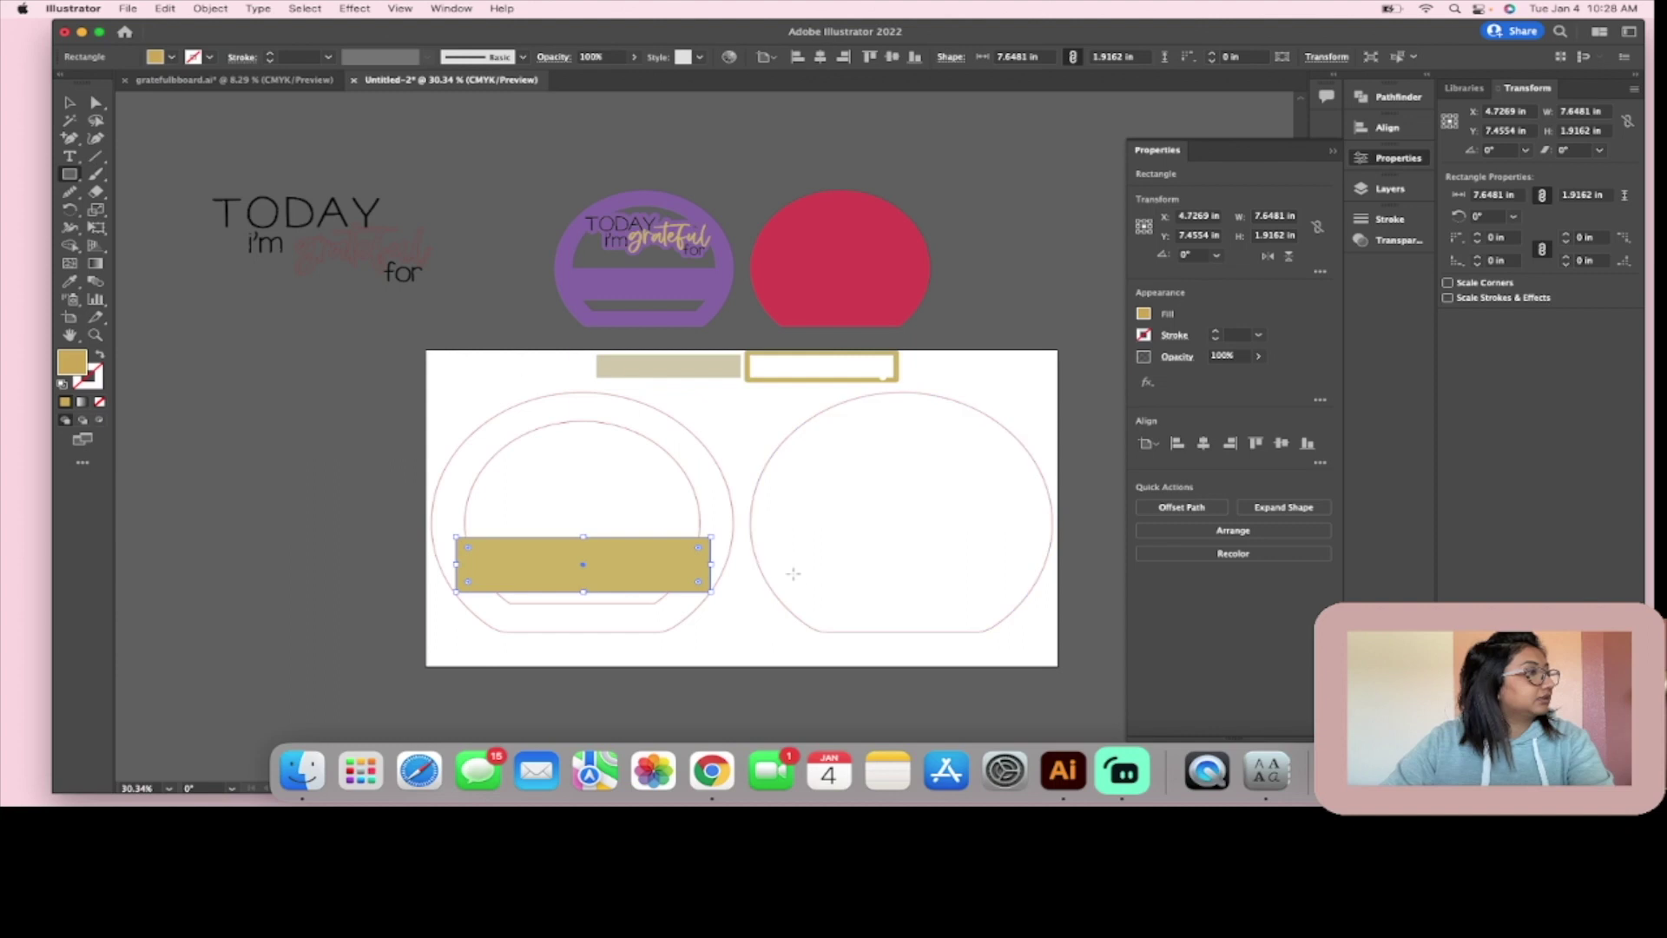
pyautogui.click(70, 101)
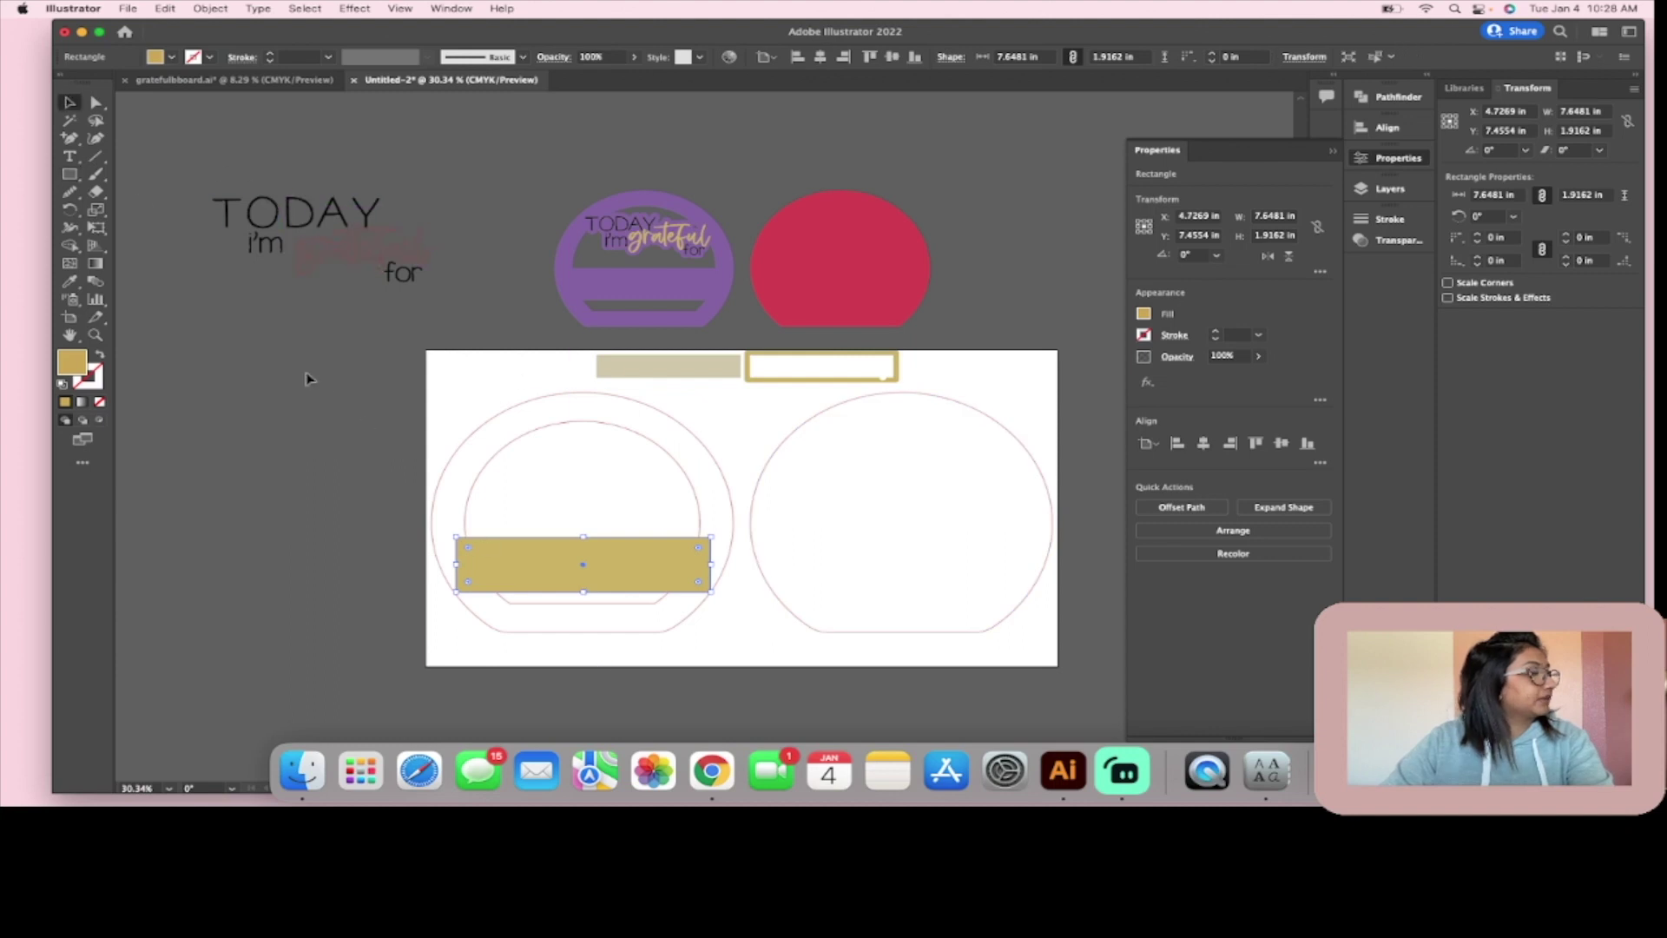
pyautogui.moveTo(466, 547); pyautogui.dragTo(469, 552)
pyautogui.moveTo(584, 558); pyautogui.dragTo(583, 548)
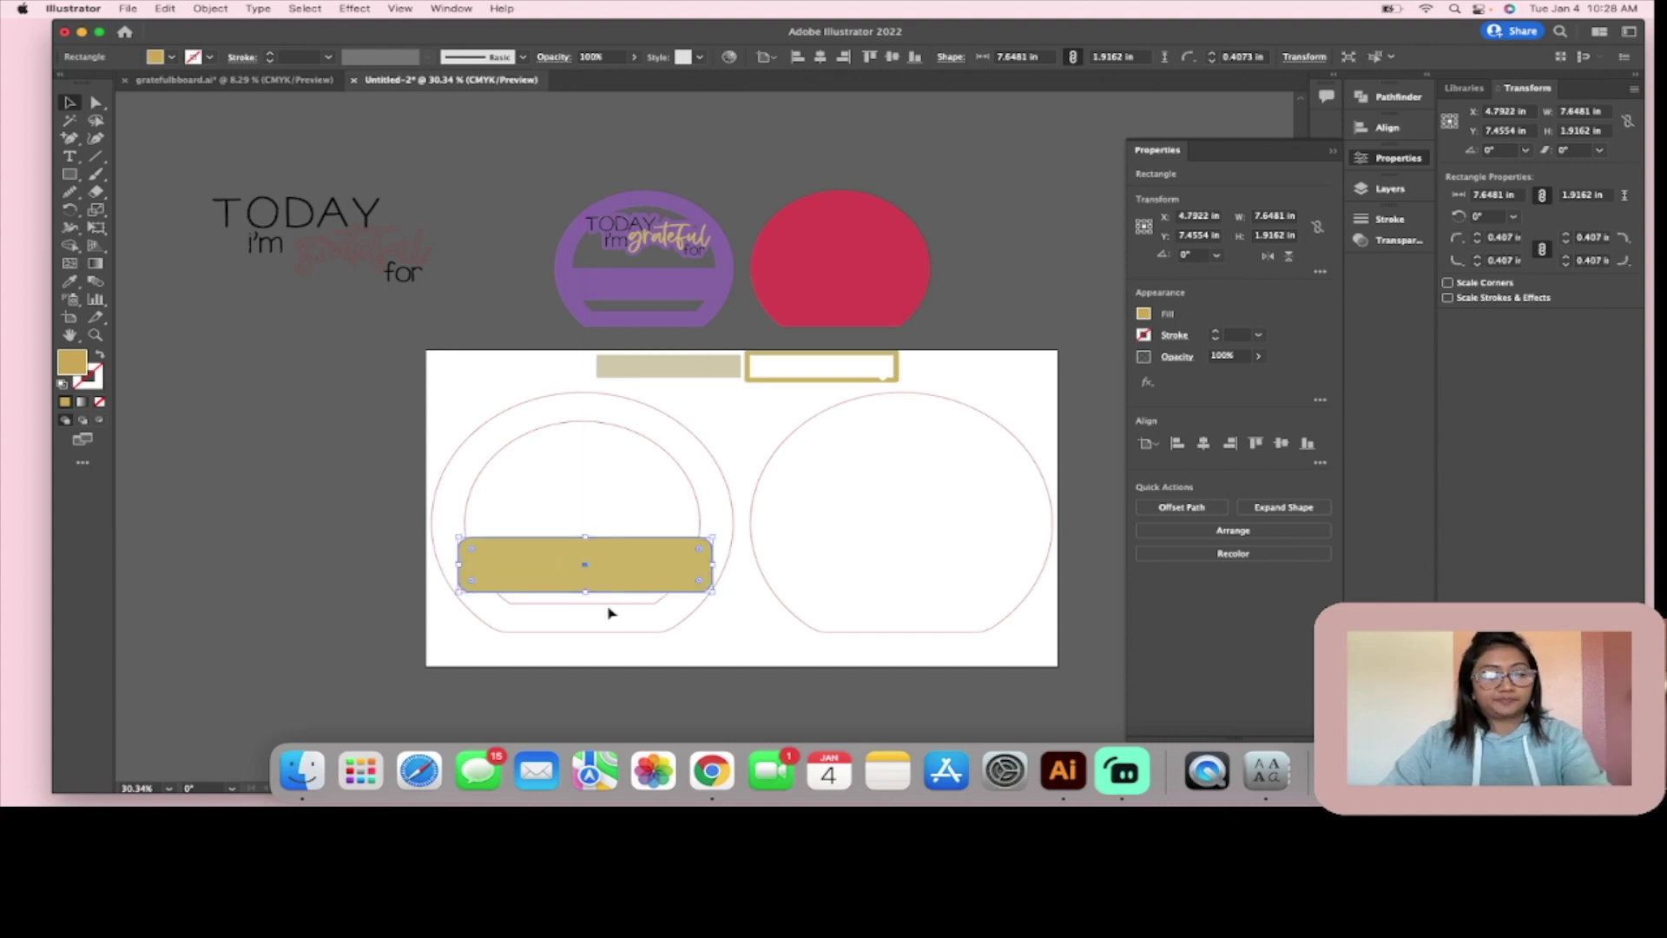
# Step: Paste a copy of the rounded gold rectangle and park it outside the artboard, beside the ring outline
pyautogui.press('super+v')
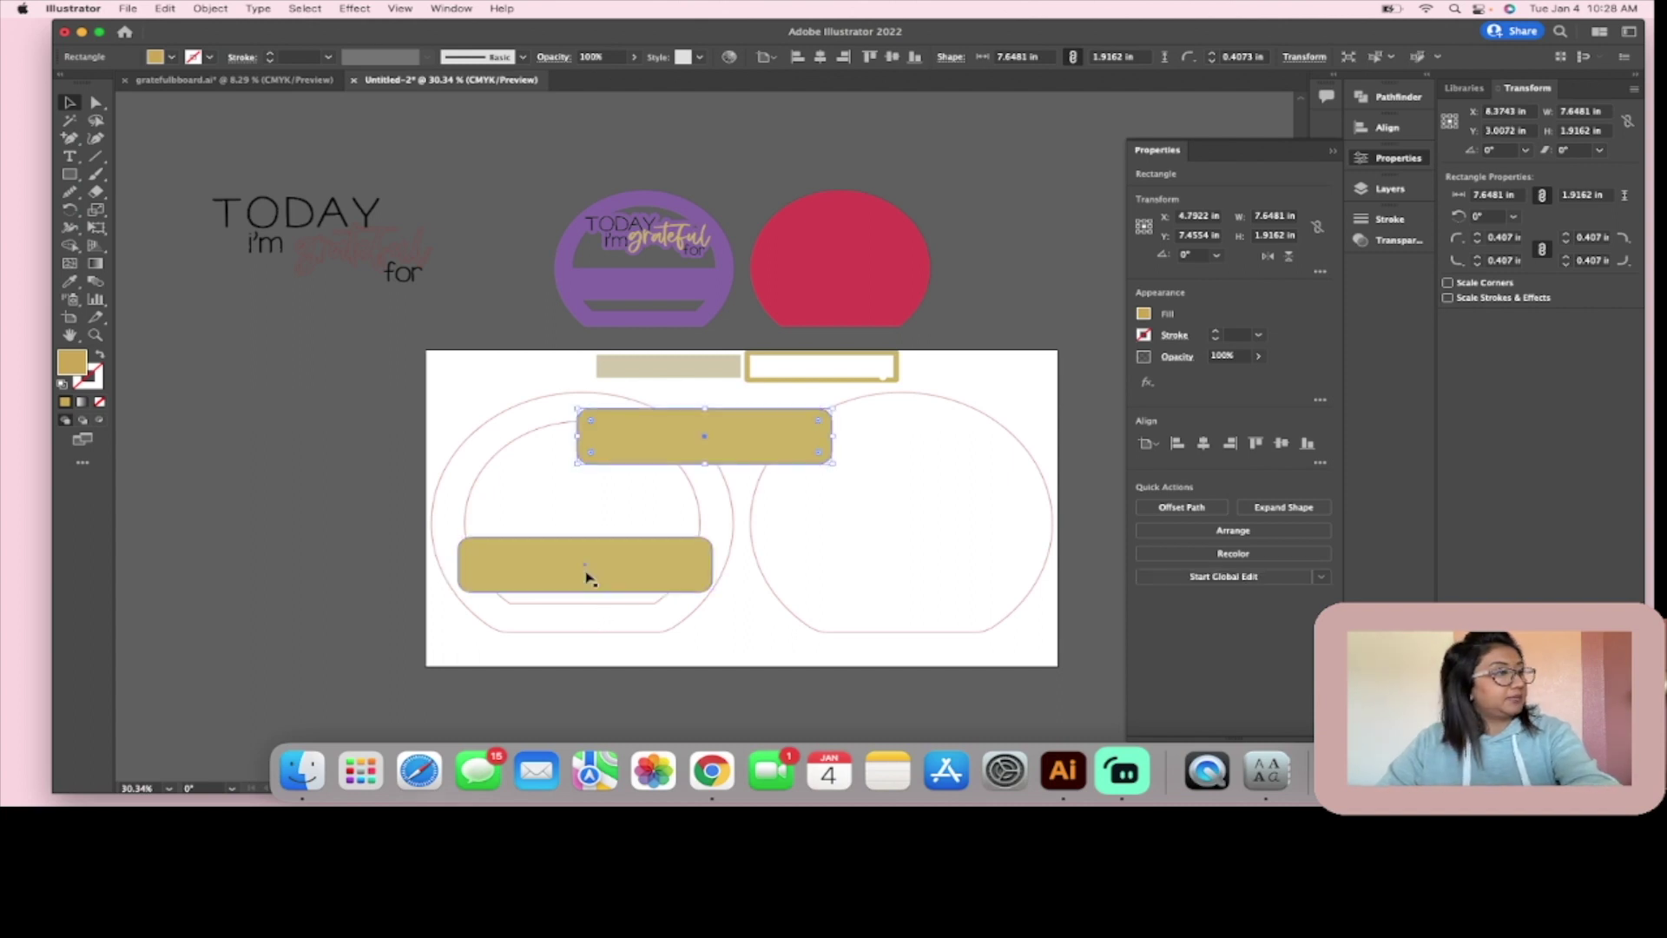
pyautogui.moveTo(681, 447); pyautogui.dragTo(236, 459)
pyautogui.click(327, 557)
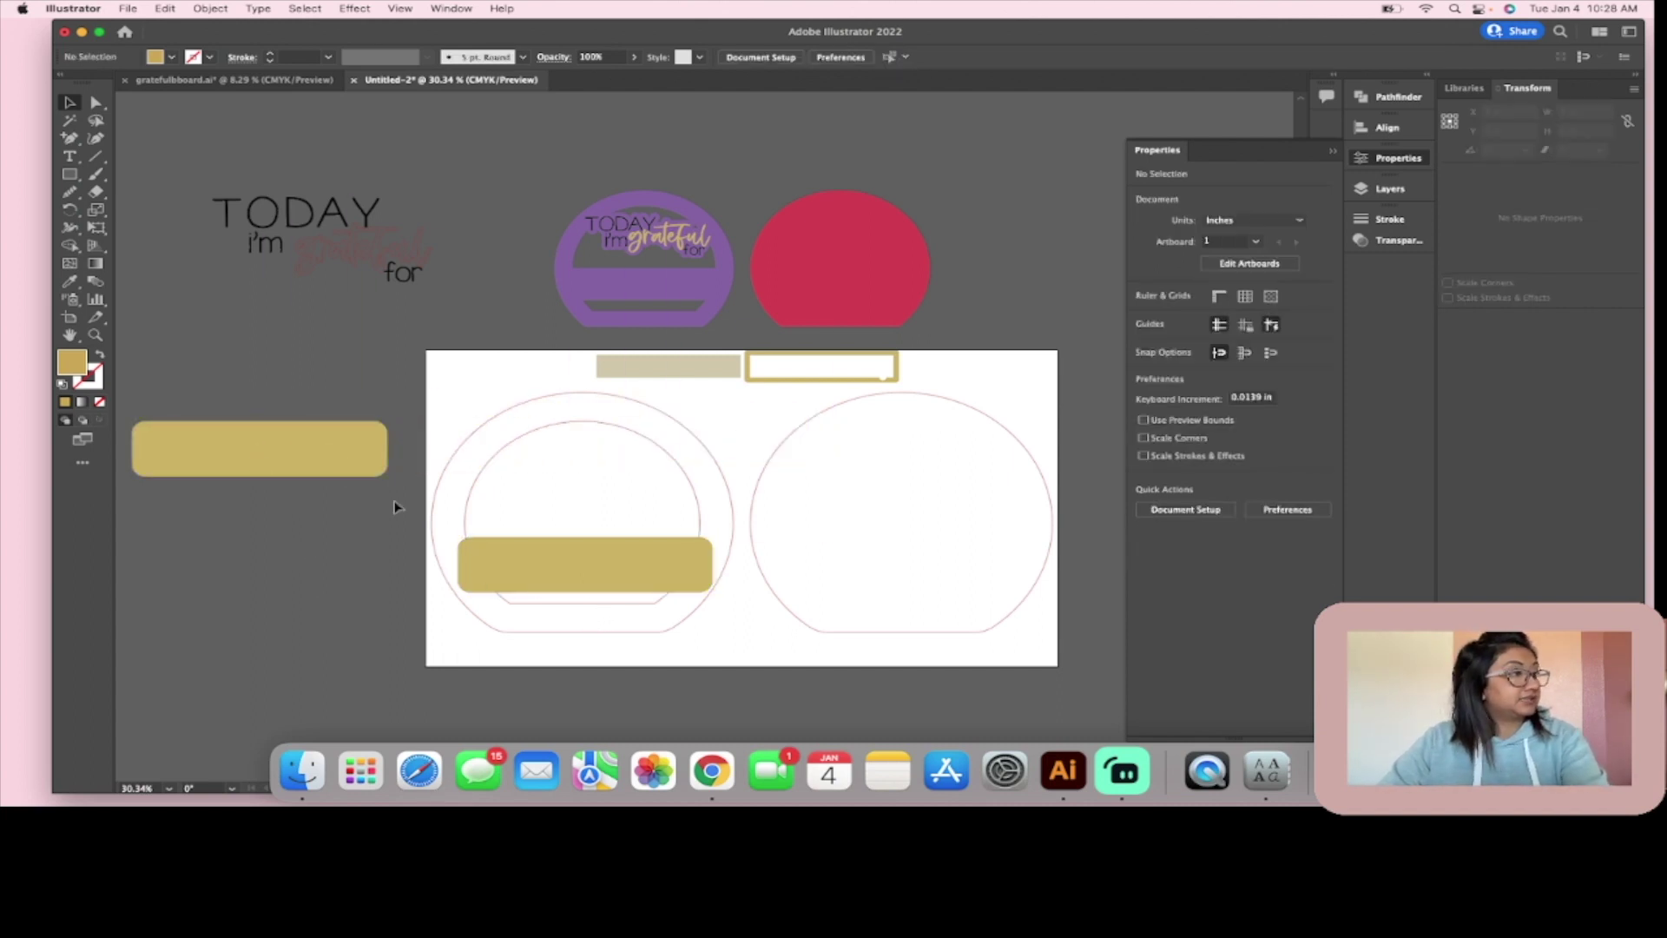
# Step: Try an inward Offset Path of -0.02 in with round joins on the gold rectangle over the ring
pyautogui.click(532, 562)
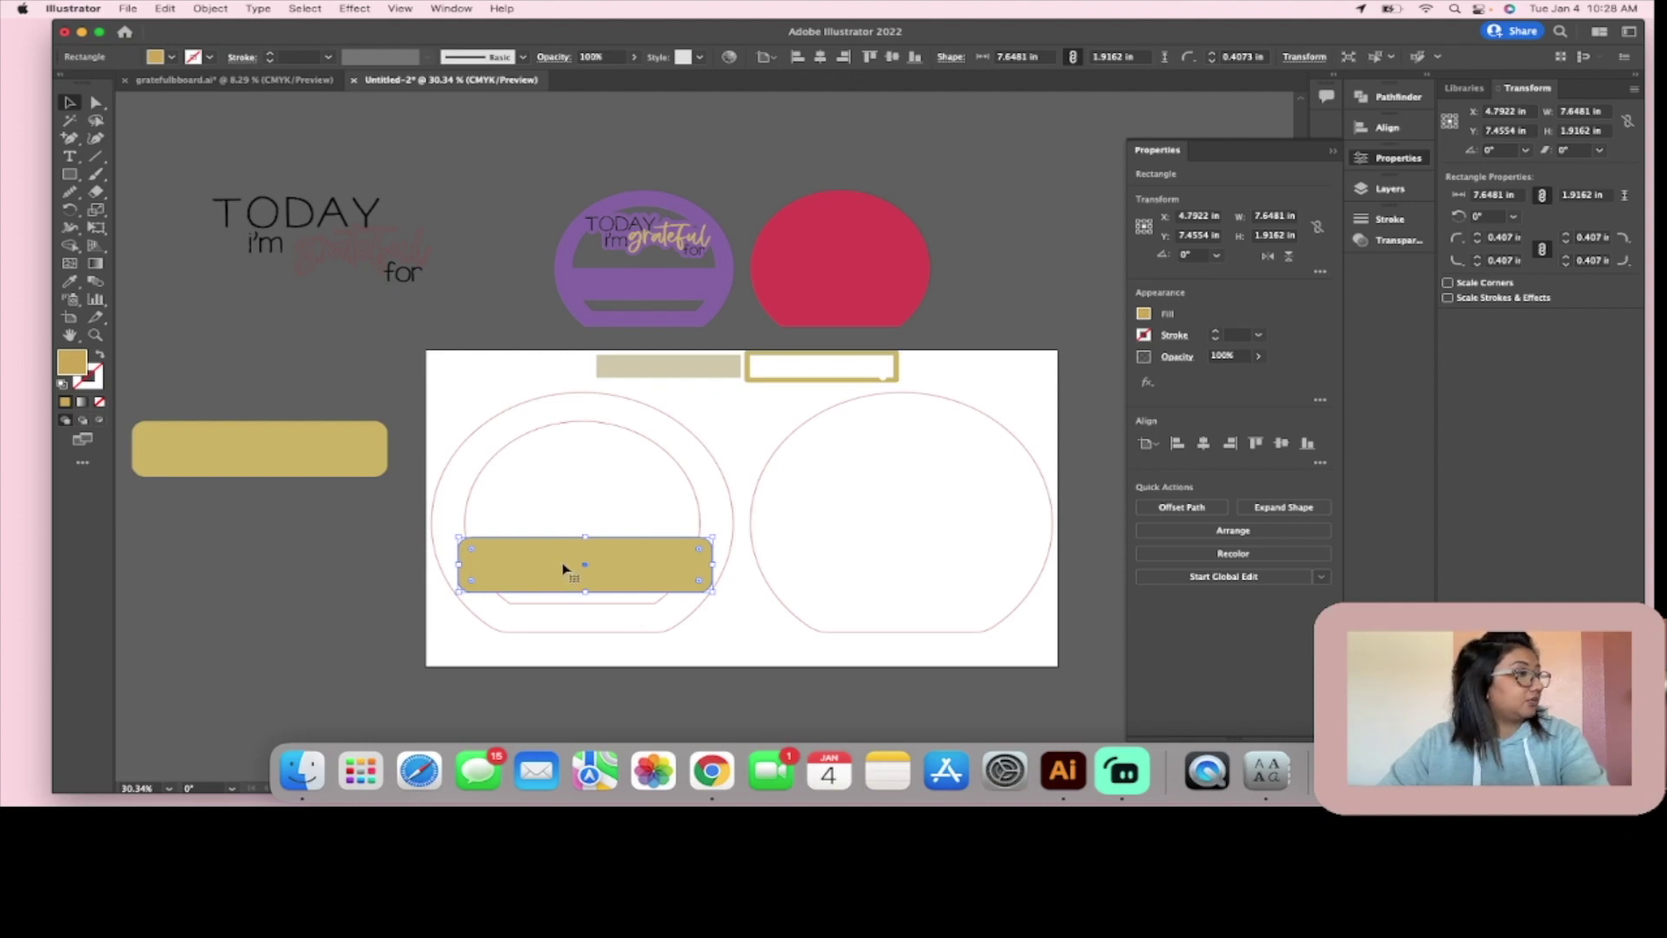
pyautogui.click(199, 9)
pyautogui.moveTo(333, 390)
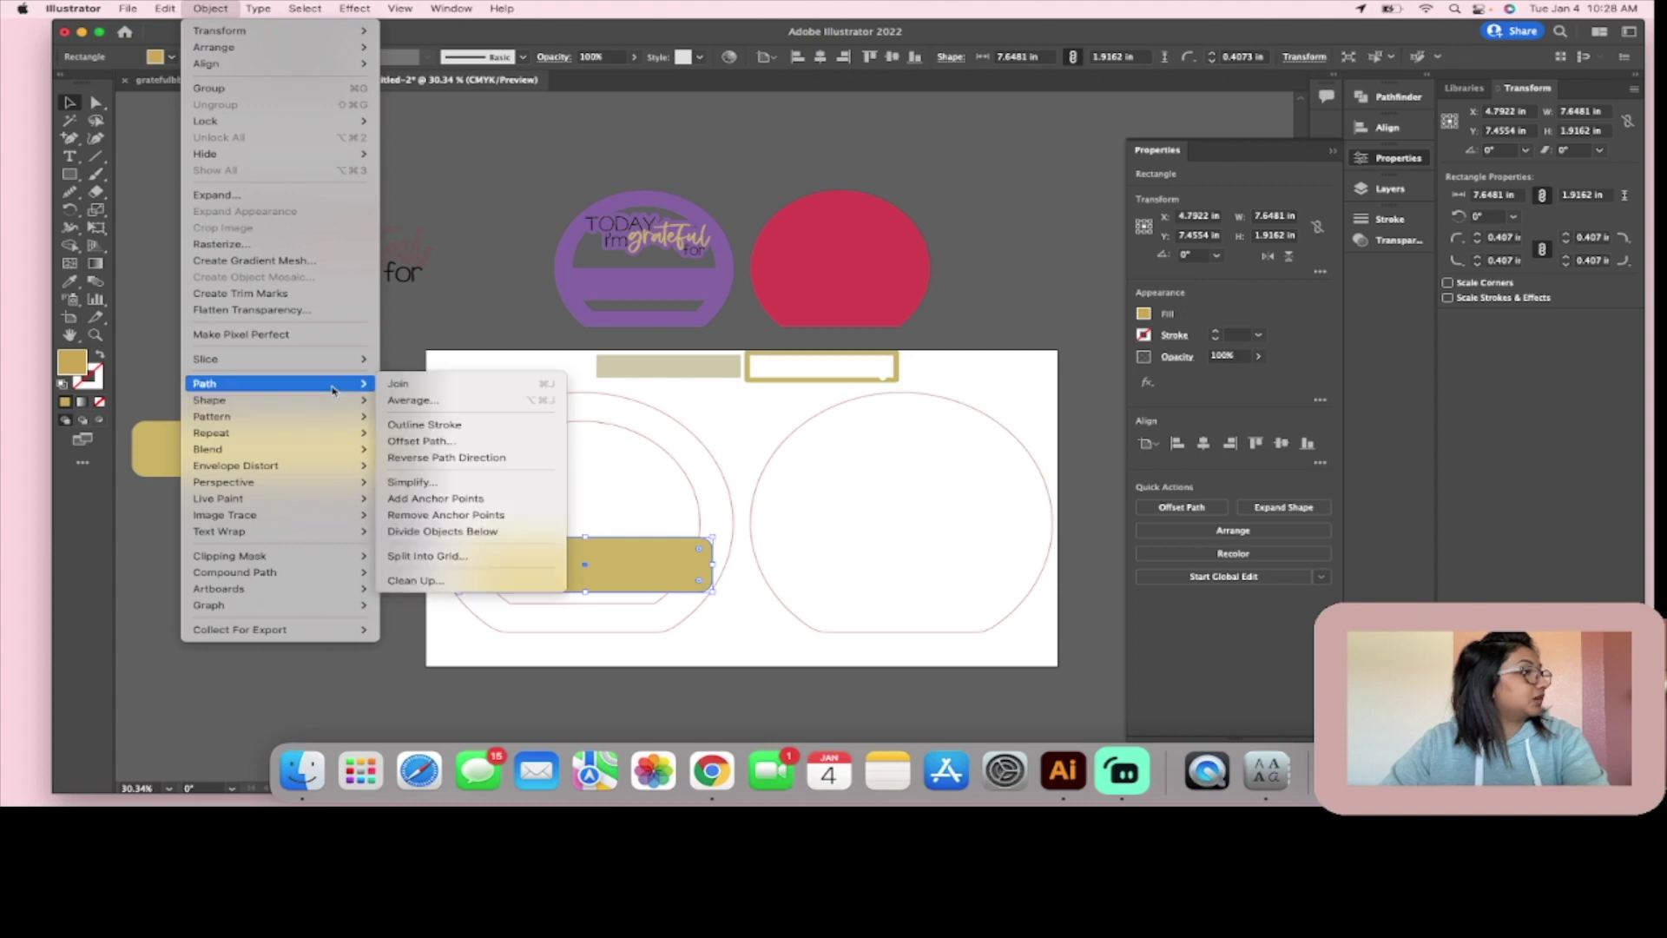
pyautogui.click(431, 446)
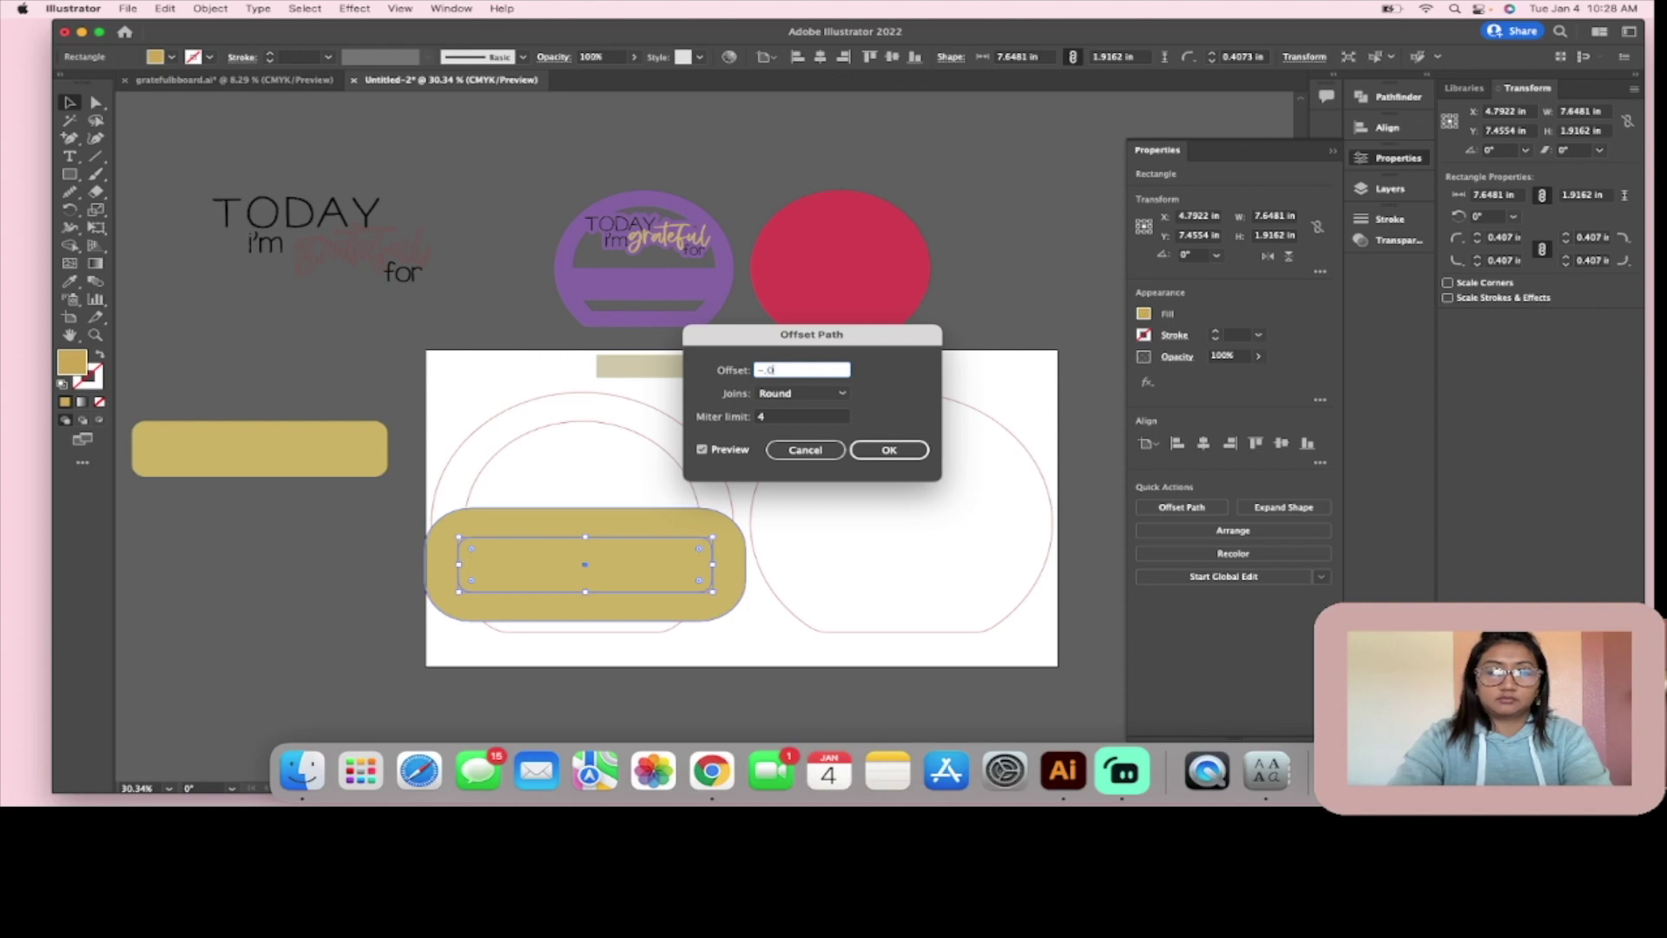
pyautogui.press('Return')
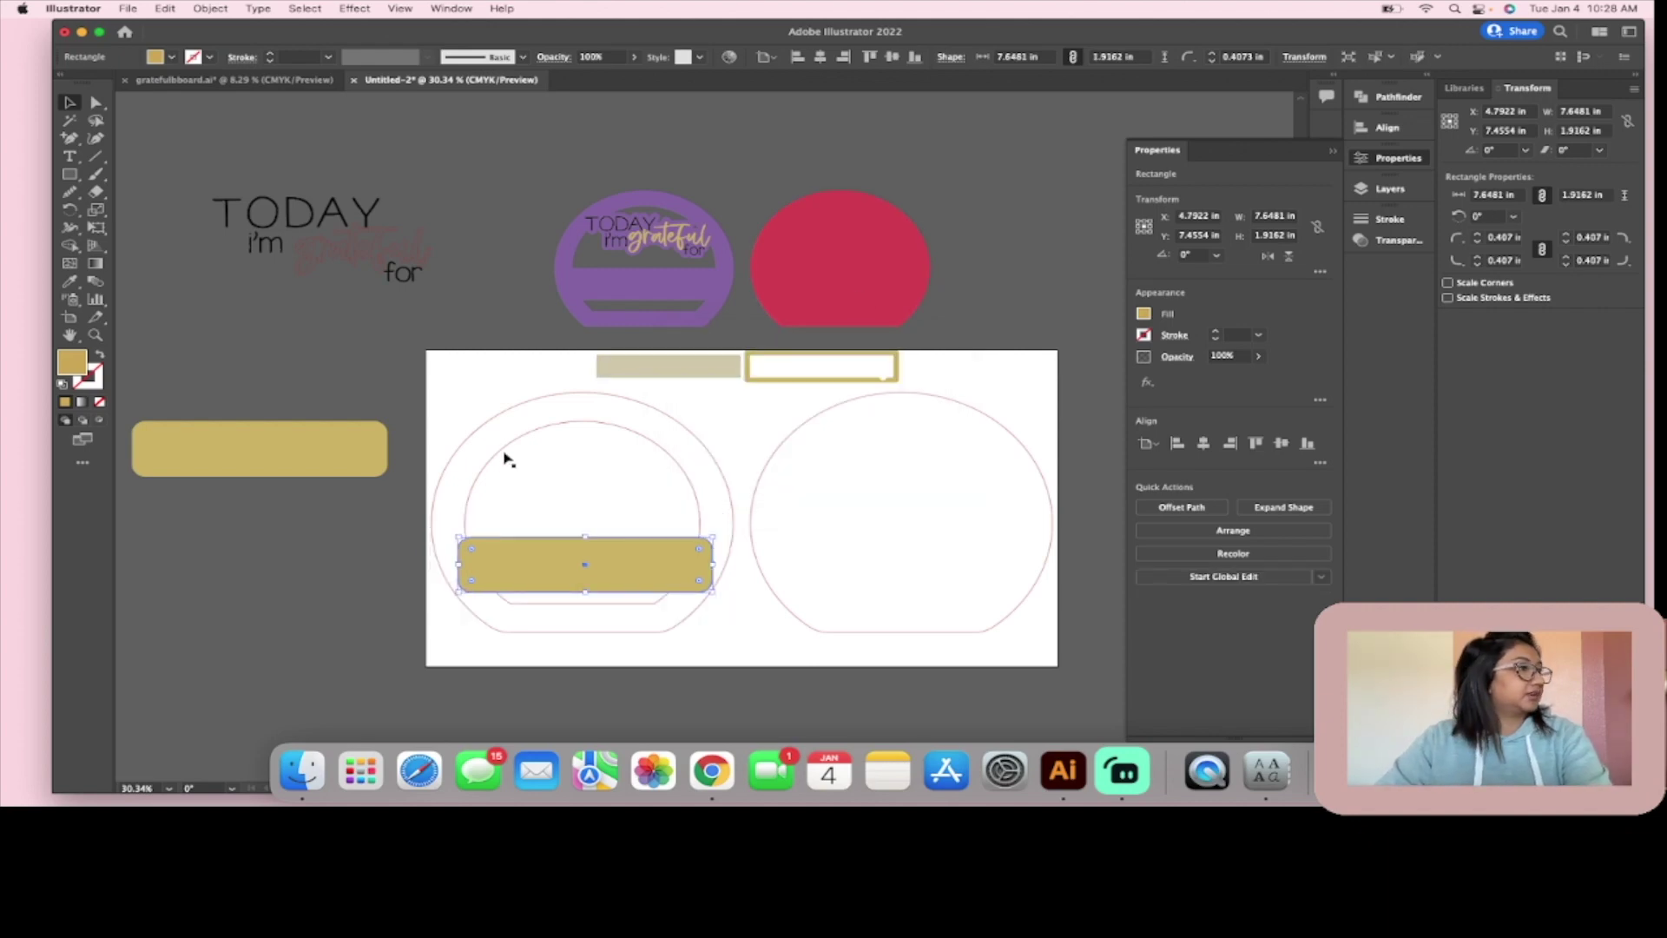
# Step: Try a -0.2 in Offset Path on the gold rectangle, compare the inner and outer shapes, and undo the offset
pyautogui.click(211, 8)
pyautogui.moveTo(286, 383)
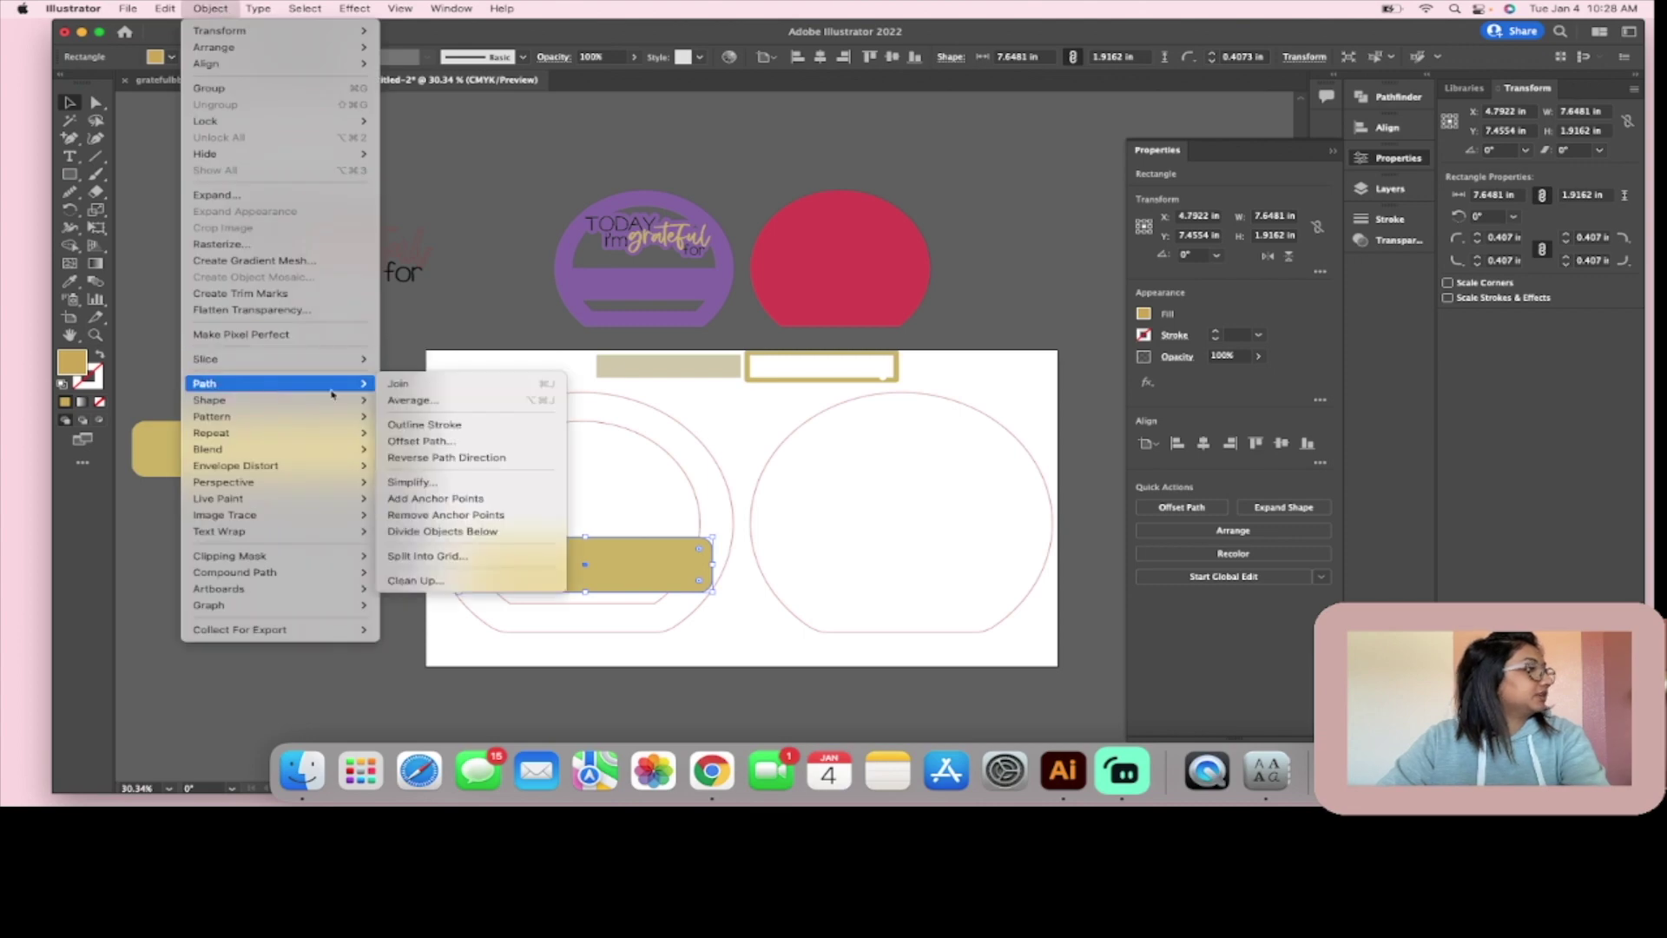
pyautogui.click(458, 449)
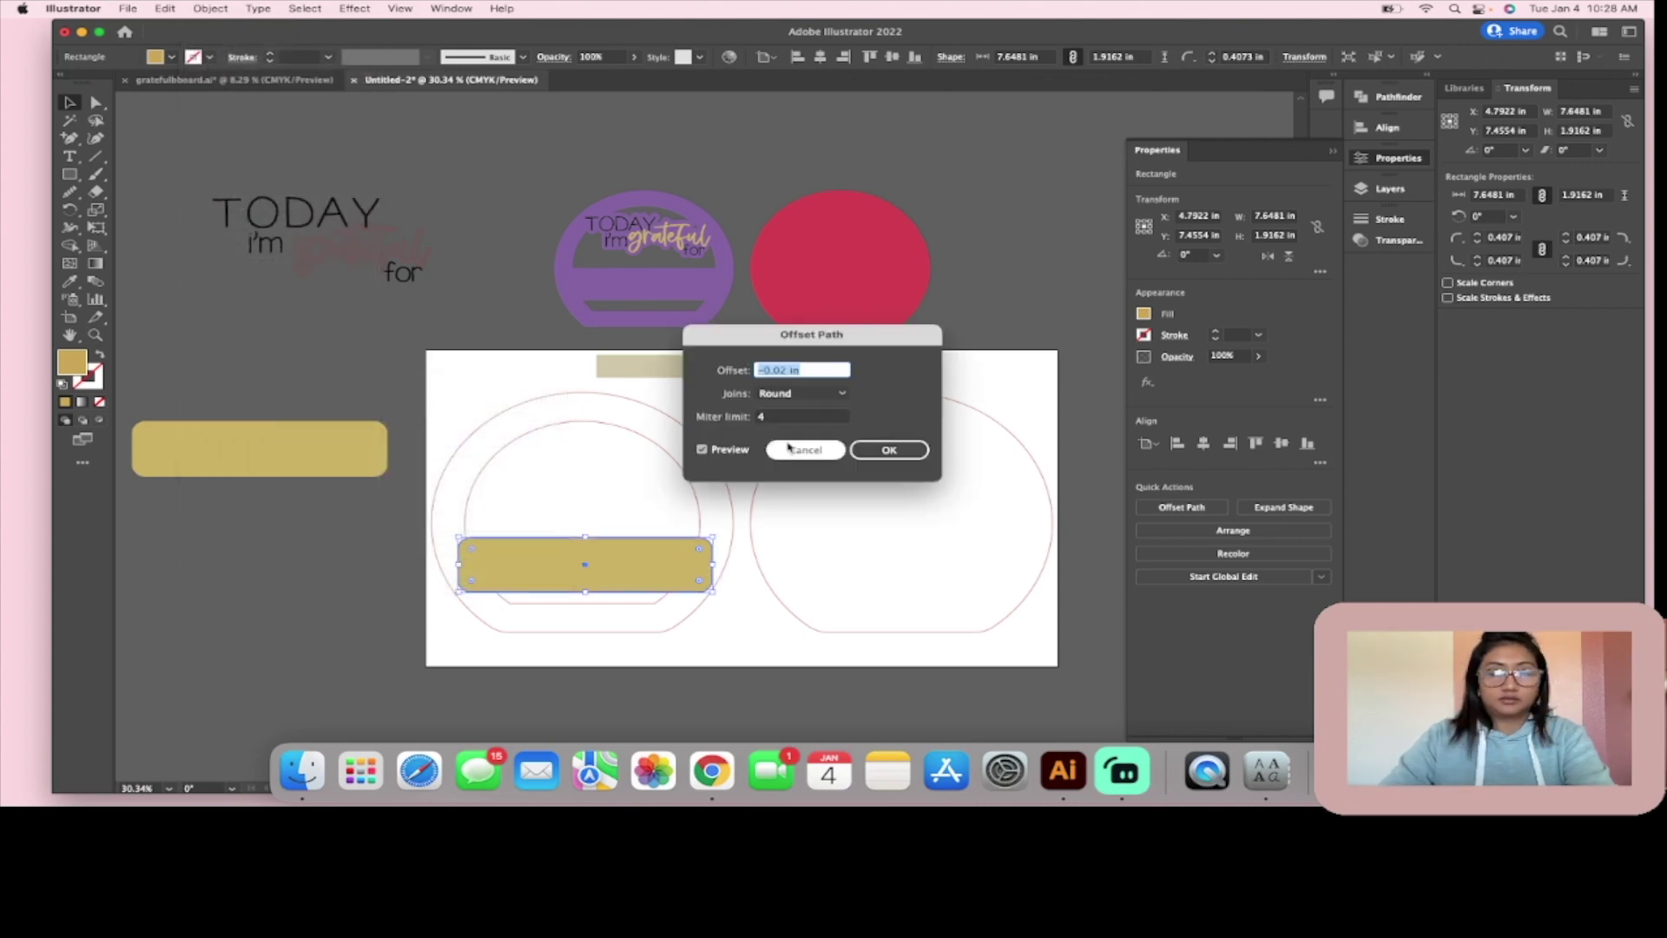
pyautogui.press('BackSpace')
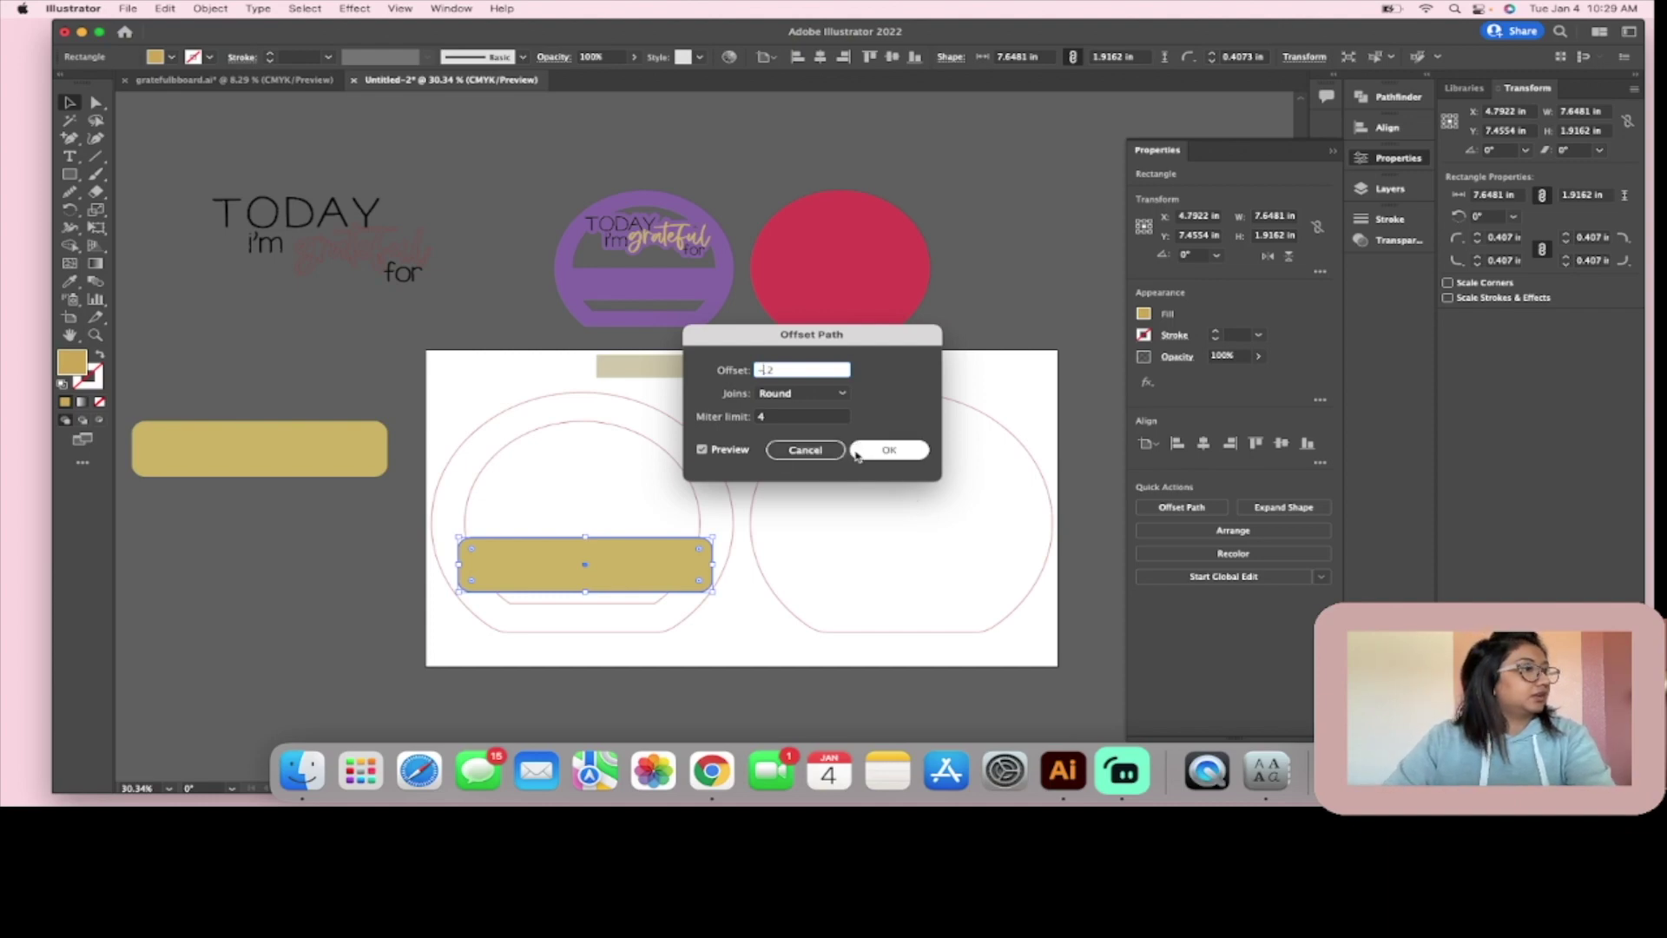
pyautogui.click(888, 449)
pyautogui.scroll(3, 640, 562)
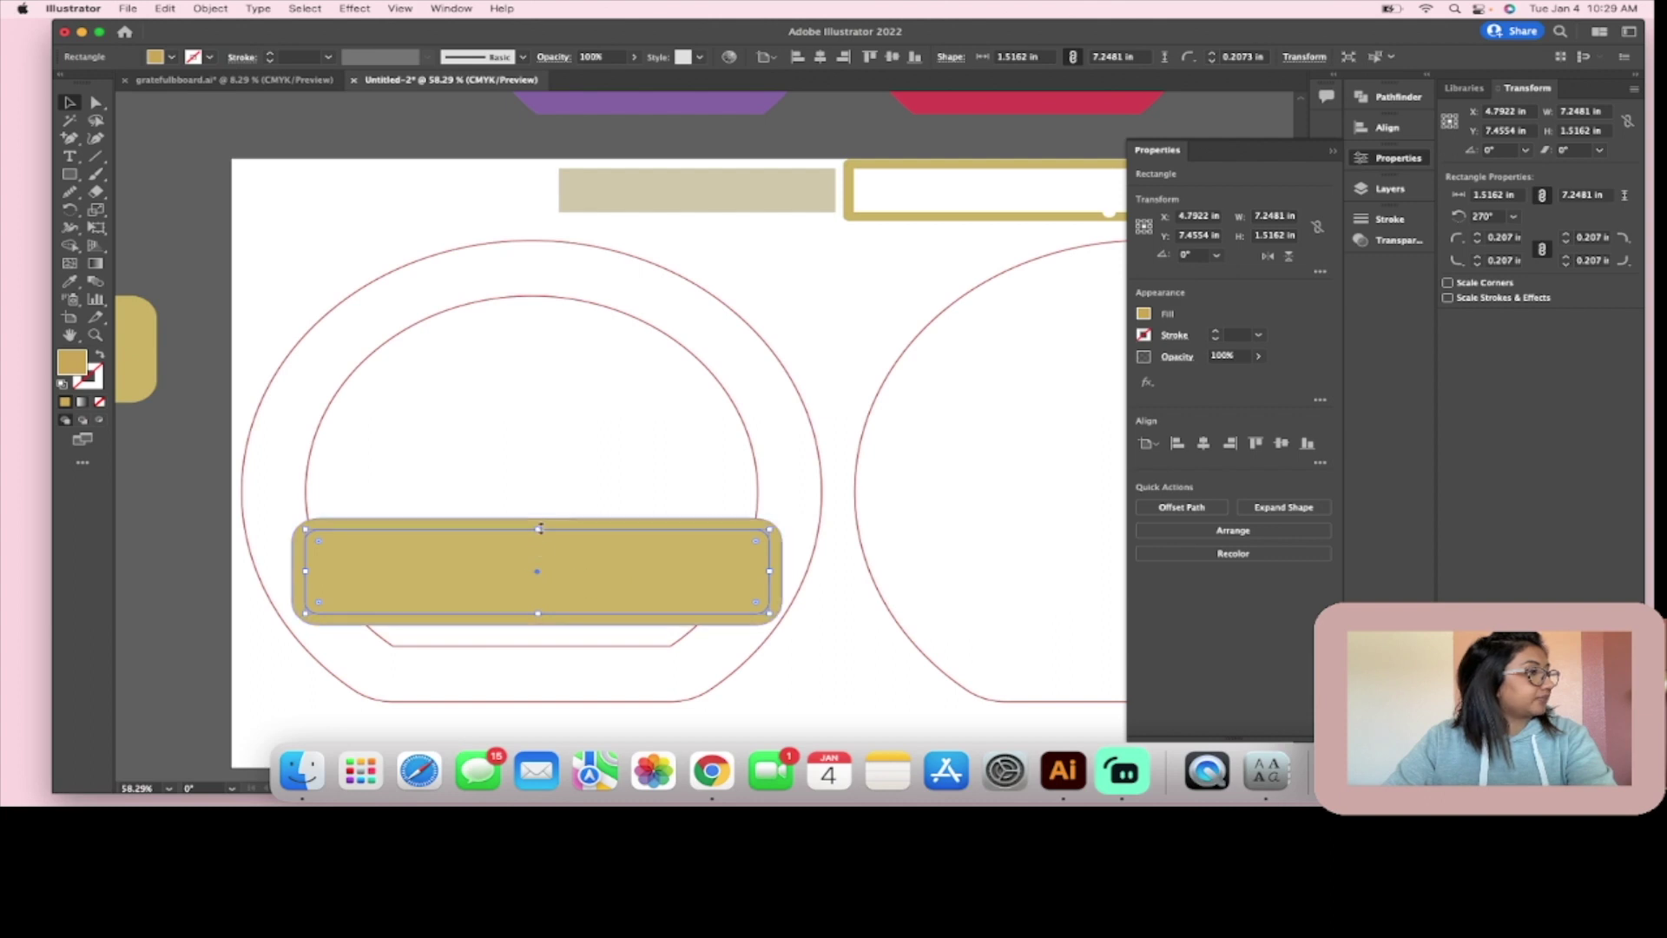
pyautogui.click(547, 526)
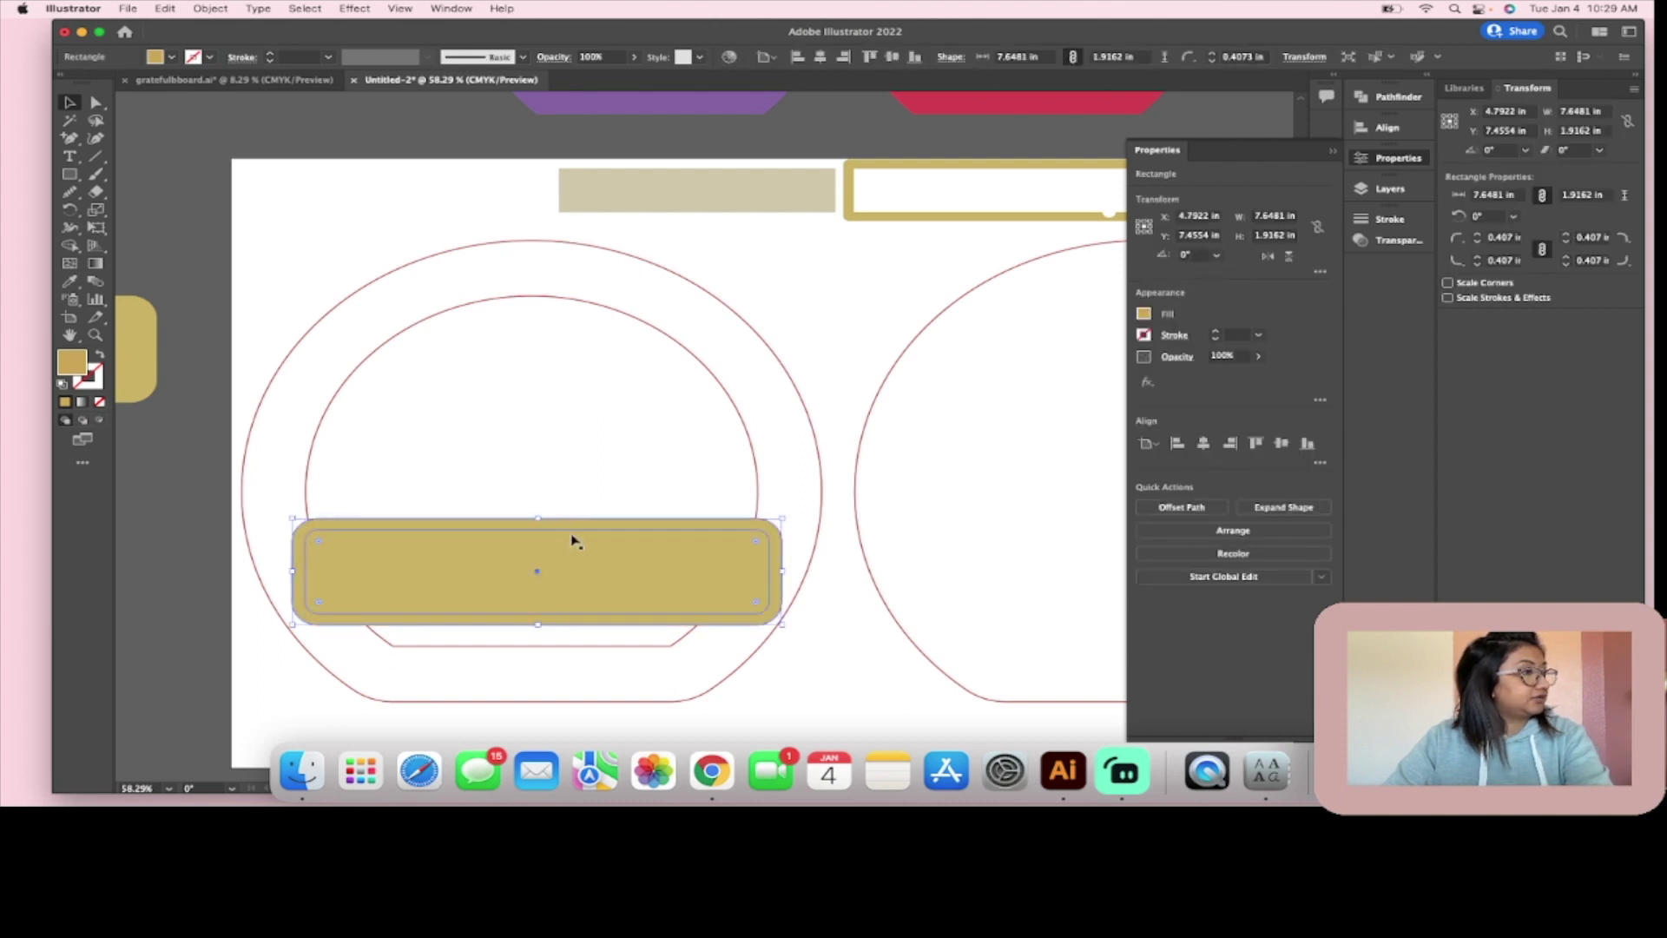
pyautogui.click(580, 541)
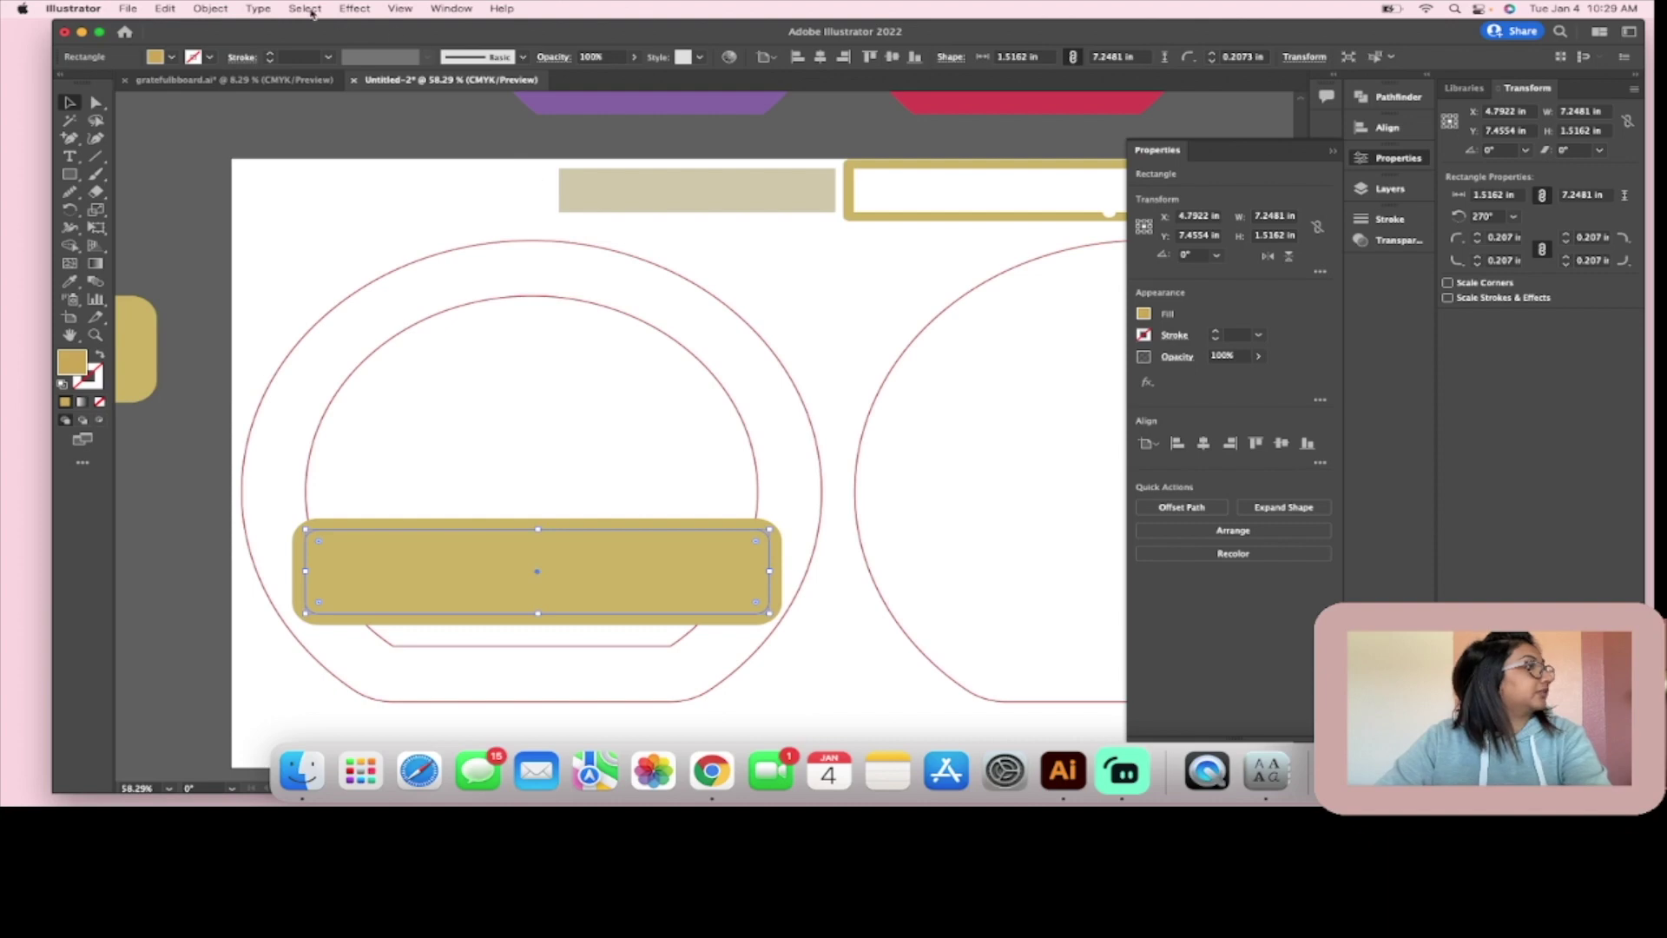
pyautogui.press('super+z')
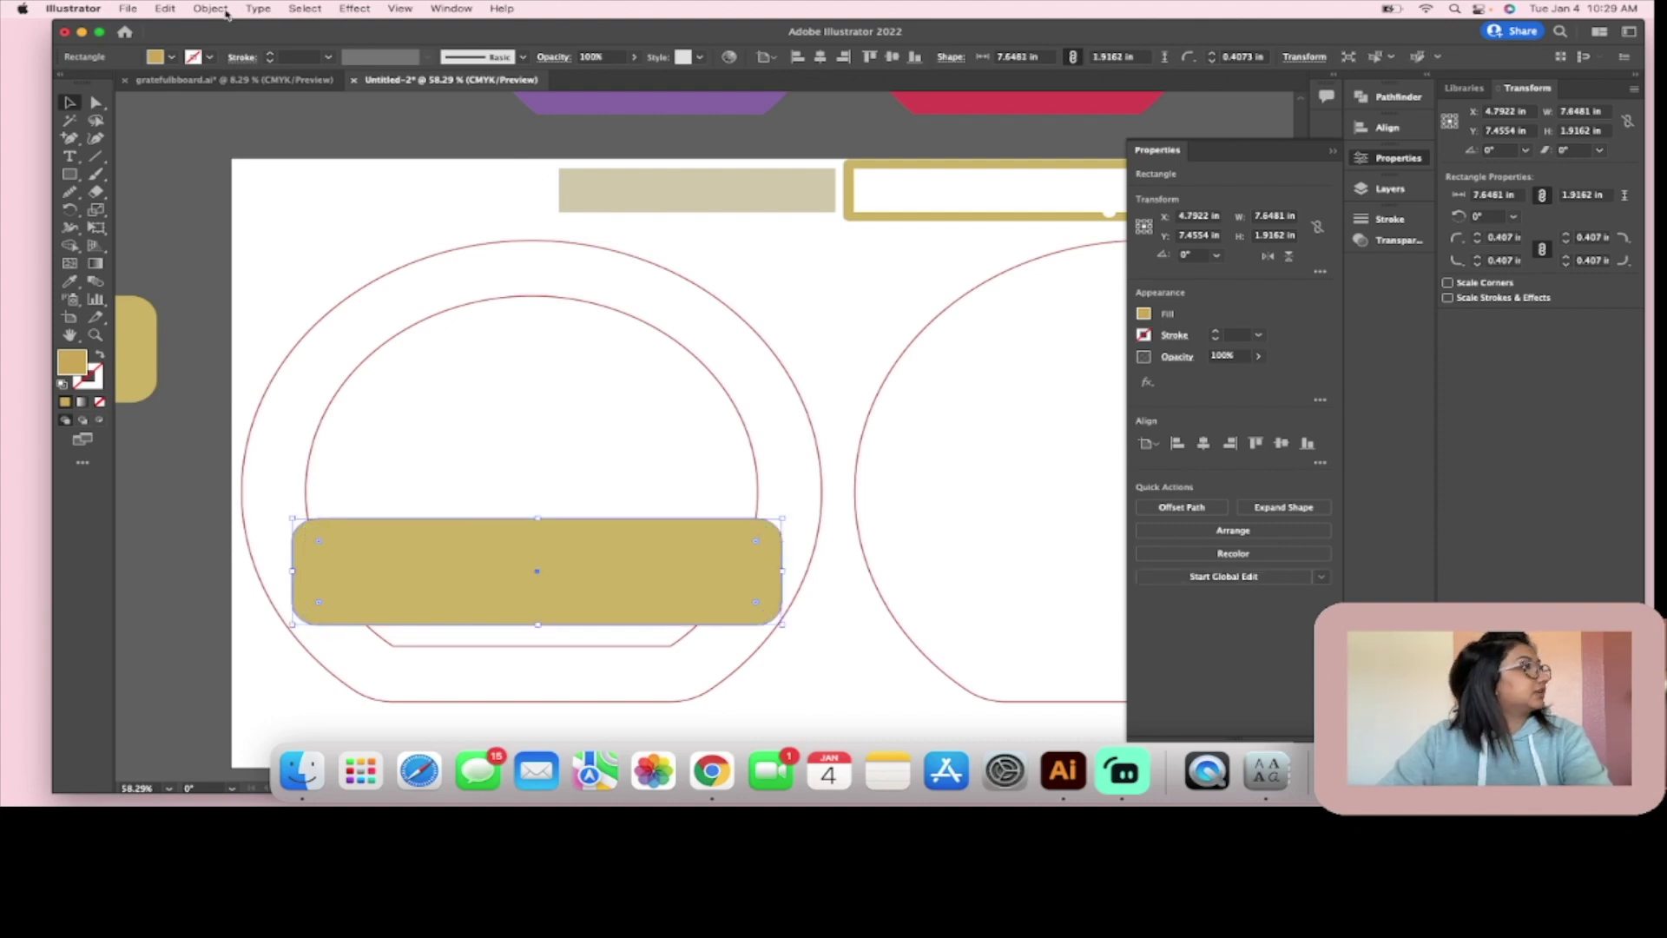
# Step: Offset the gold rectangle's path inward by -0.4 in with round joins to make an inner rectangle
pyautogui.click(224, 11)
pyautogui.moveTo(317, 396)
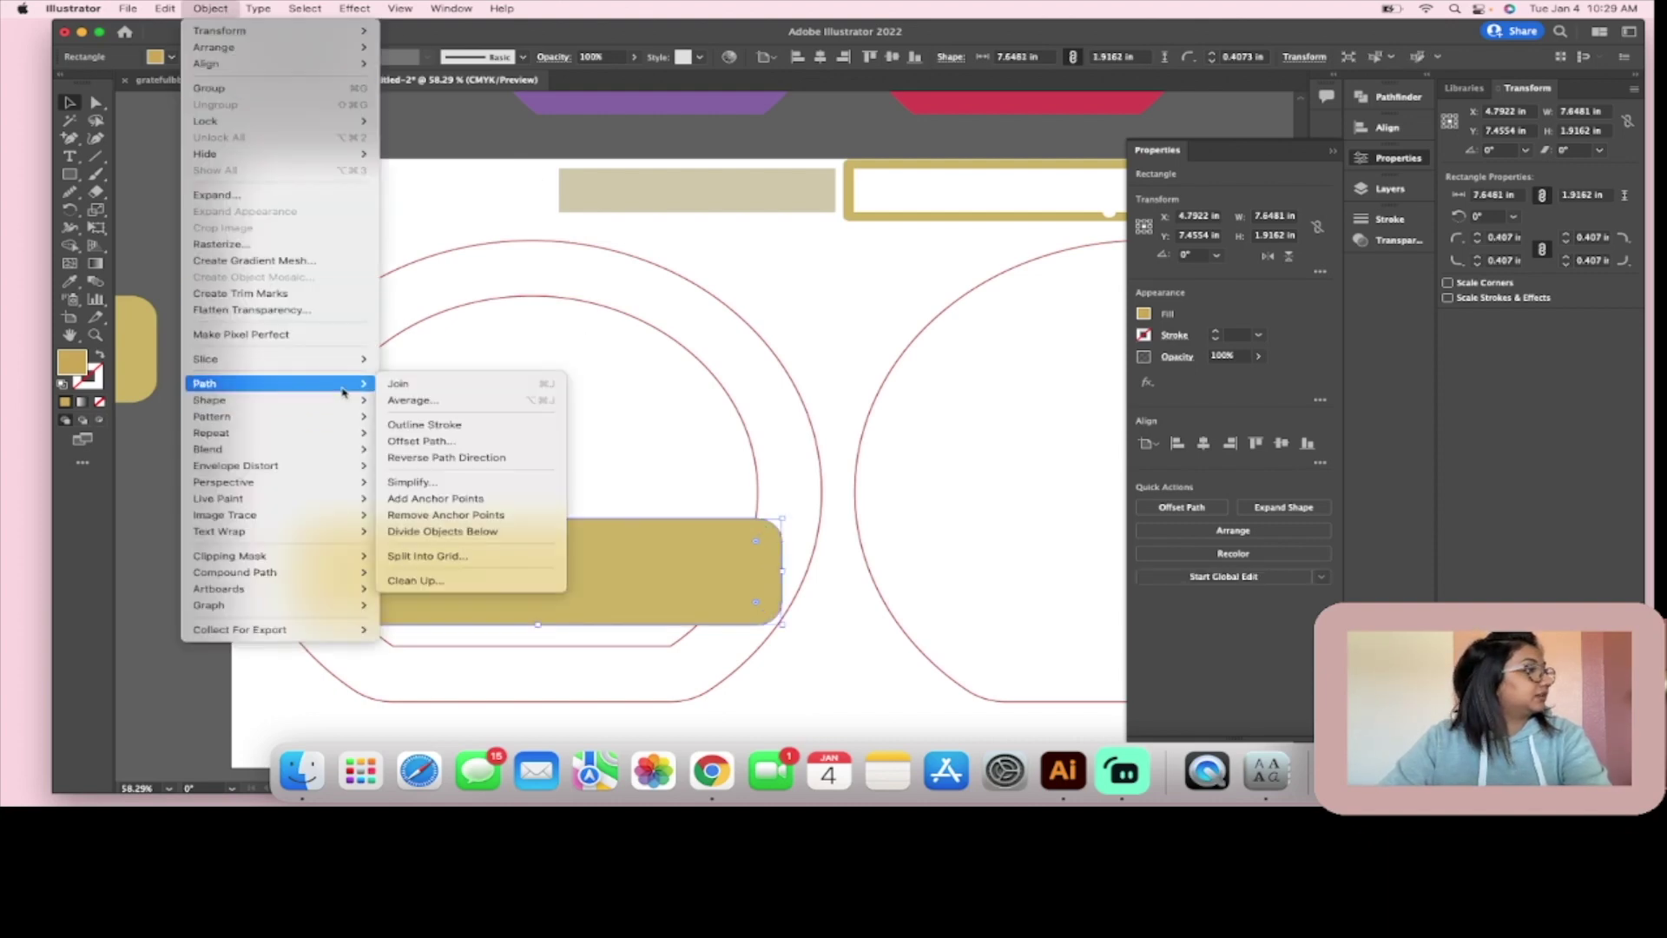
pyautogui.click(439, 443)
pyautogui.click(777, 369)
pyautogui.press('BackSpace')
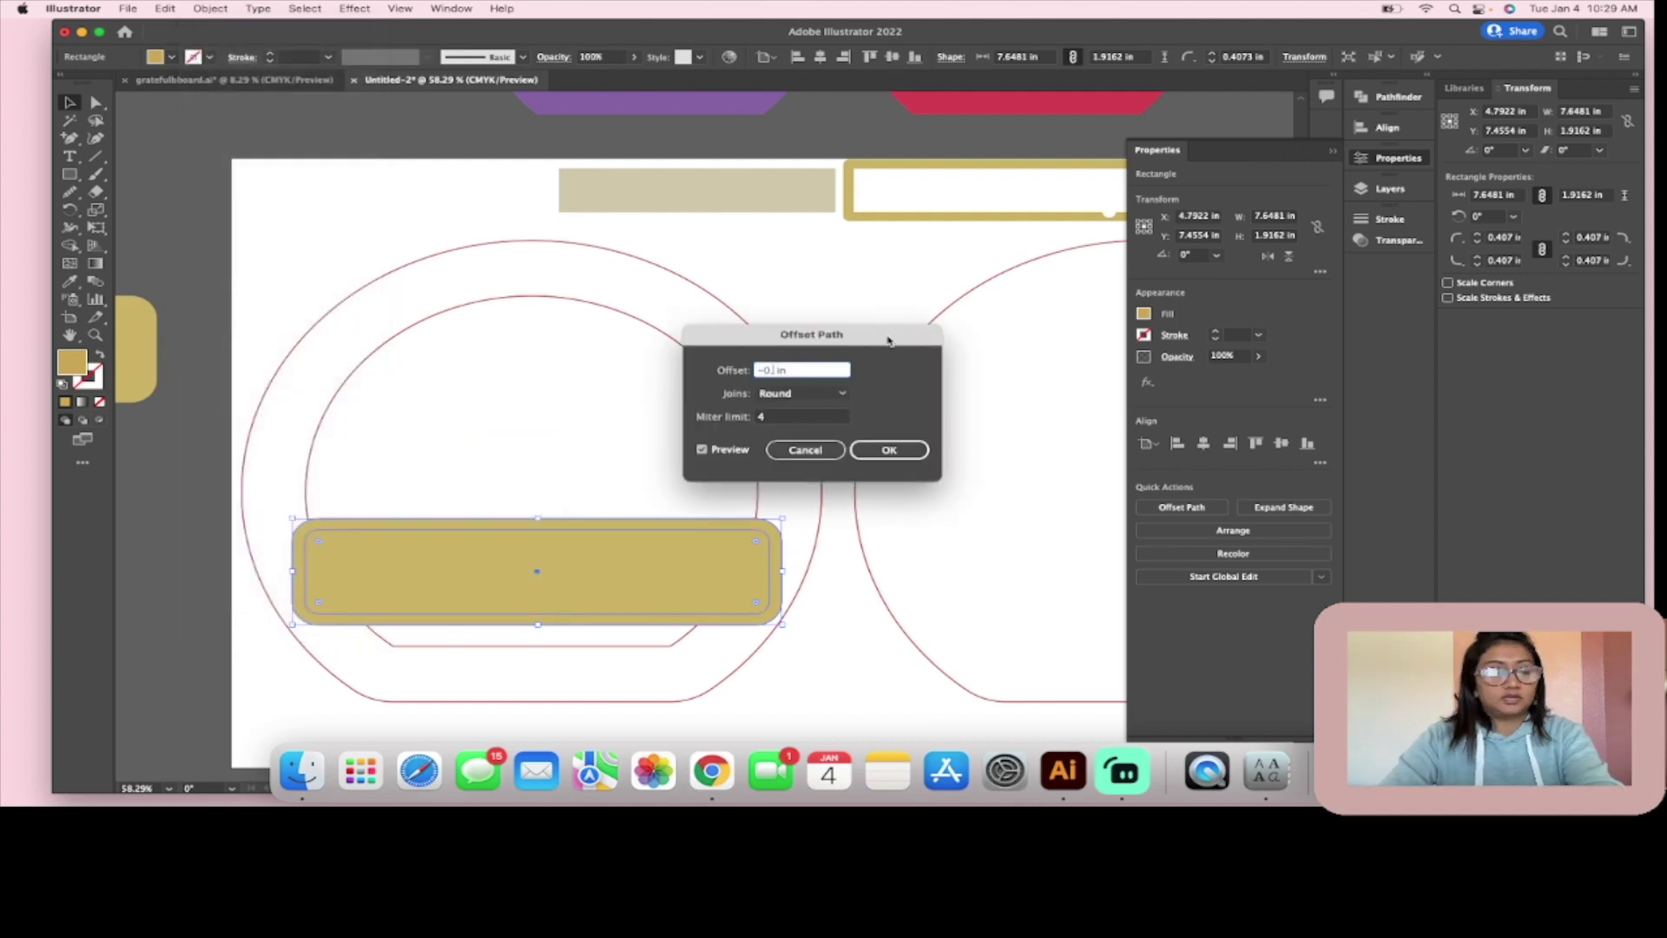
pyautogui.write('4')
pyautogui.press('Return')
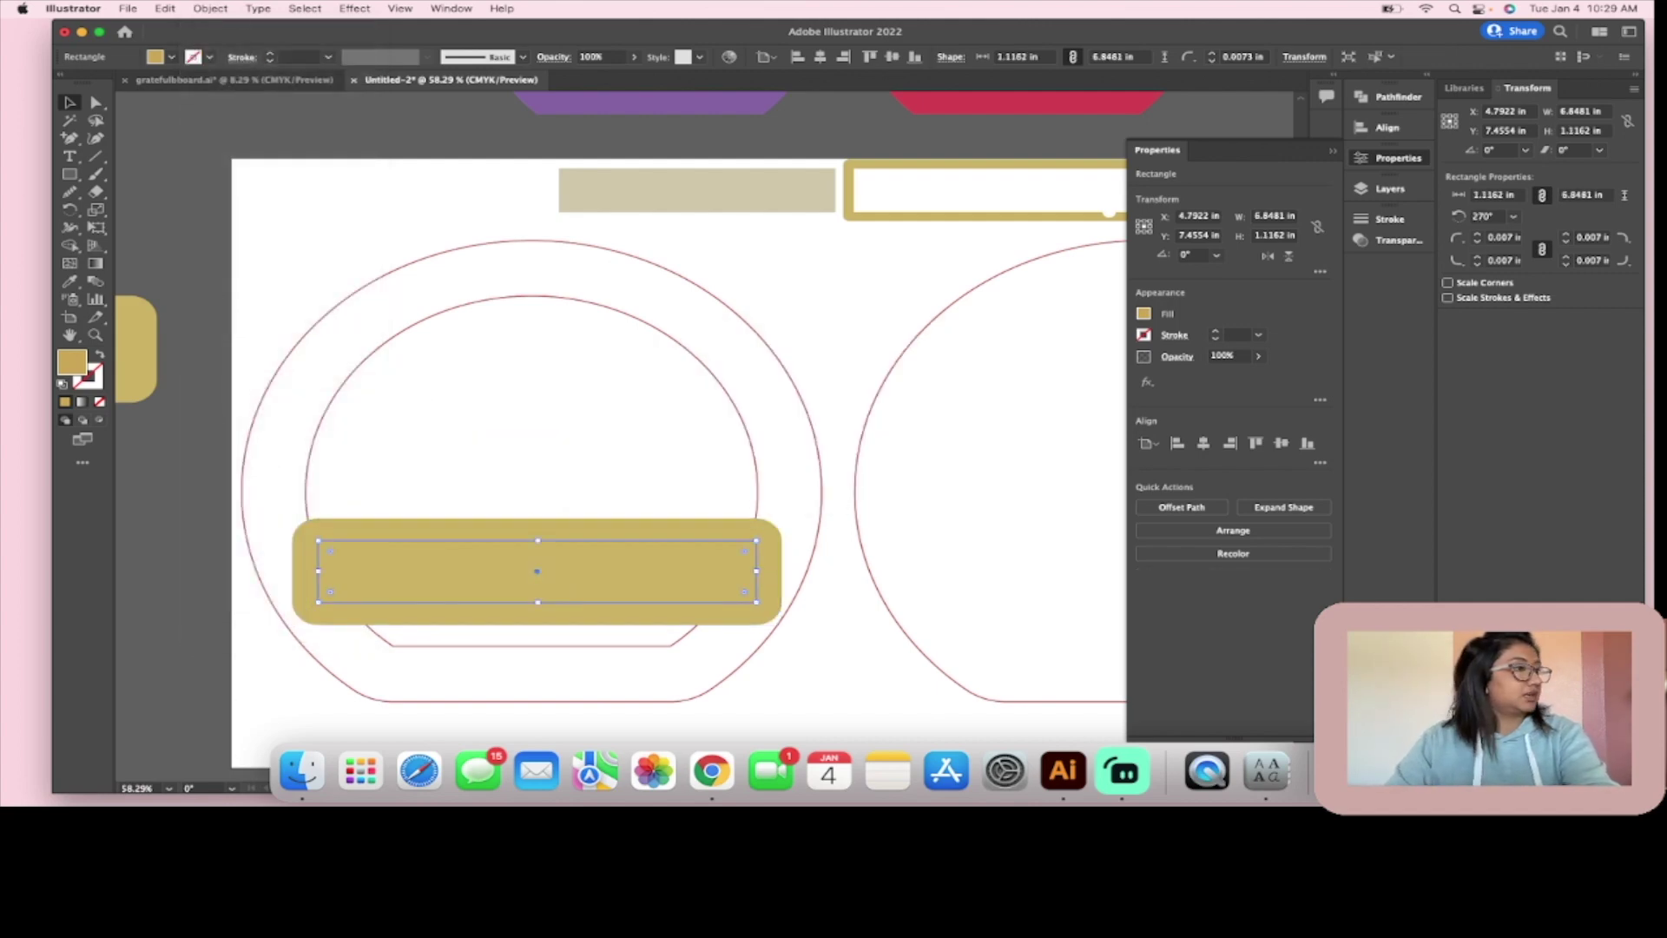
# Step: Select the inner and outer gold rectangles and cut out the inner one with Minus Front to form a frame
pyautogui.click(69, 102)
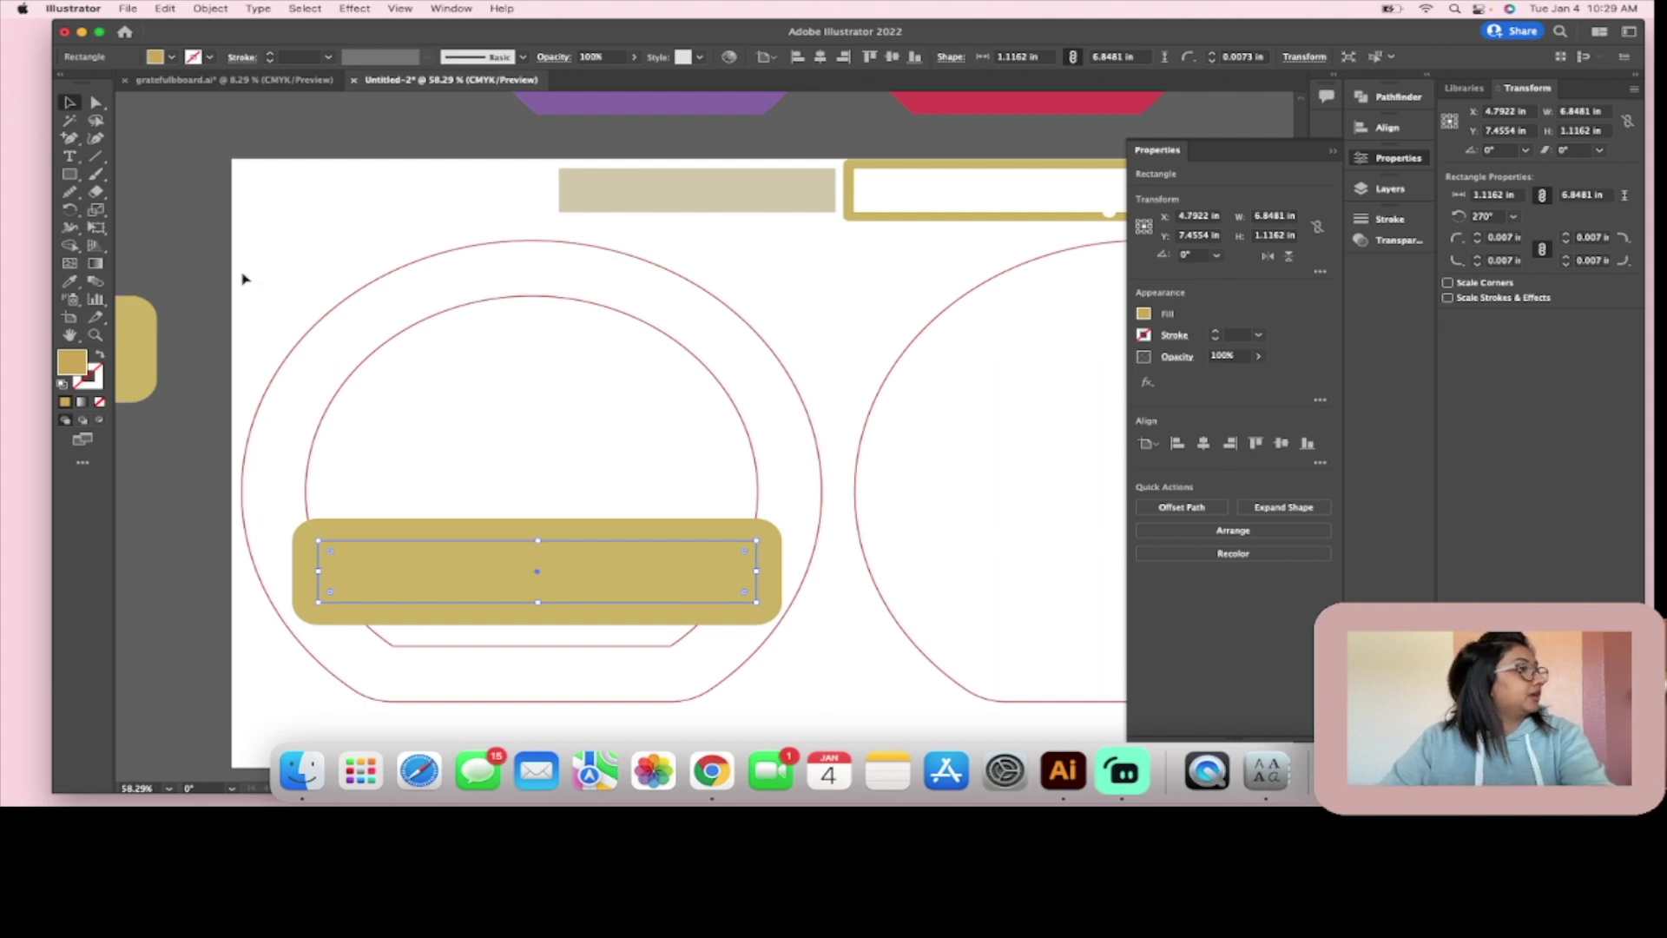
pyautogui.click(517, 495)
pyautogui.click(569, 585)
pyautogui.keyDown('shift'); pyautogui.click(769, 534); pyautogui.keyUp('shift')
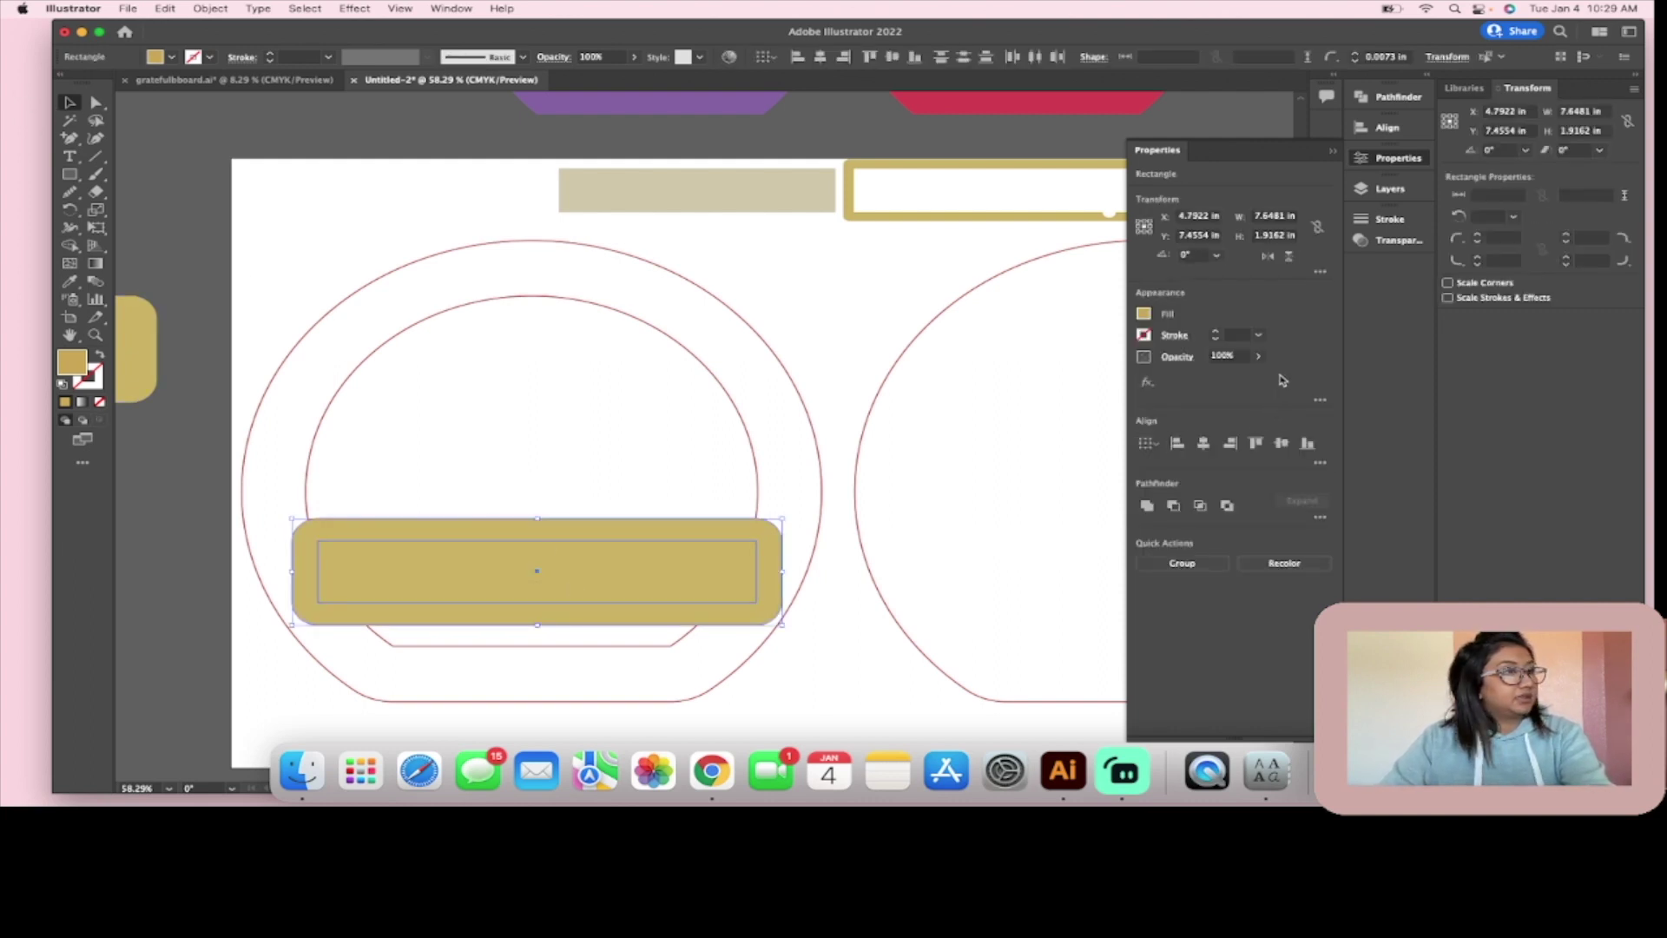
pyautogui.click(1173, 505)
pyautogui.click(1071, 513)
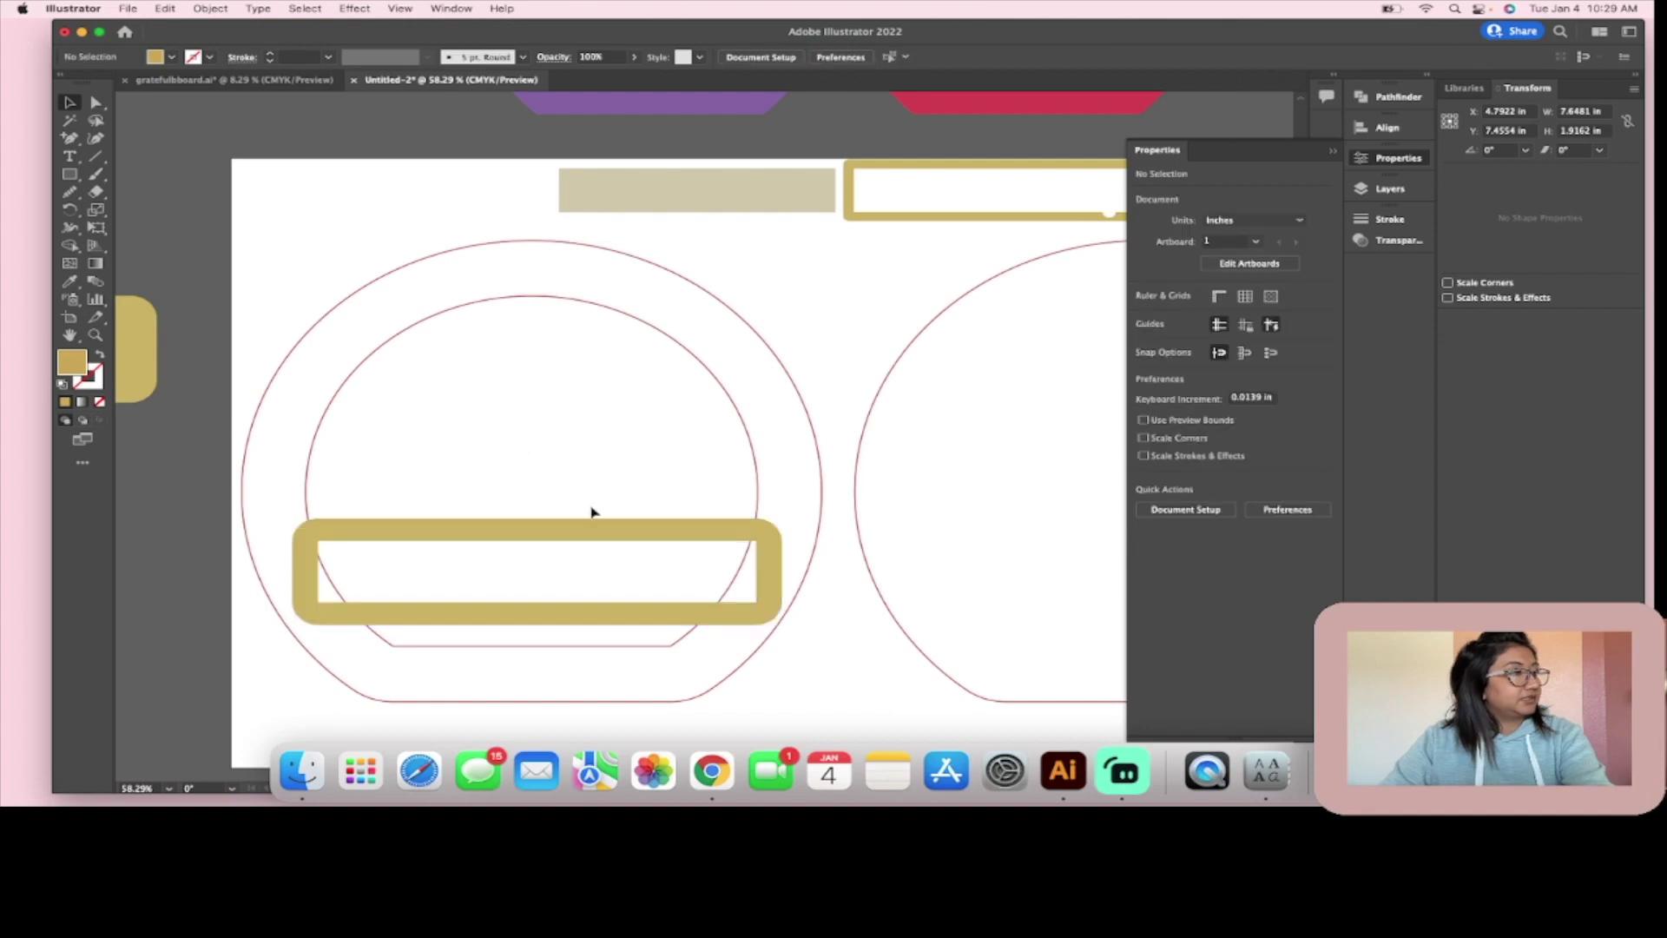
# Step: Move the spare solid gold rounded rectangle onto the ring and recolour the rectangular frame blue
pyautogui.scroll(-3, 696, 603)
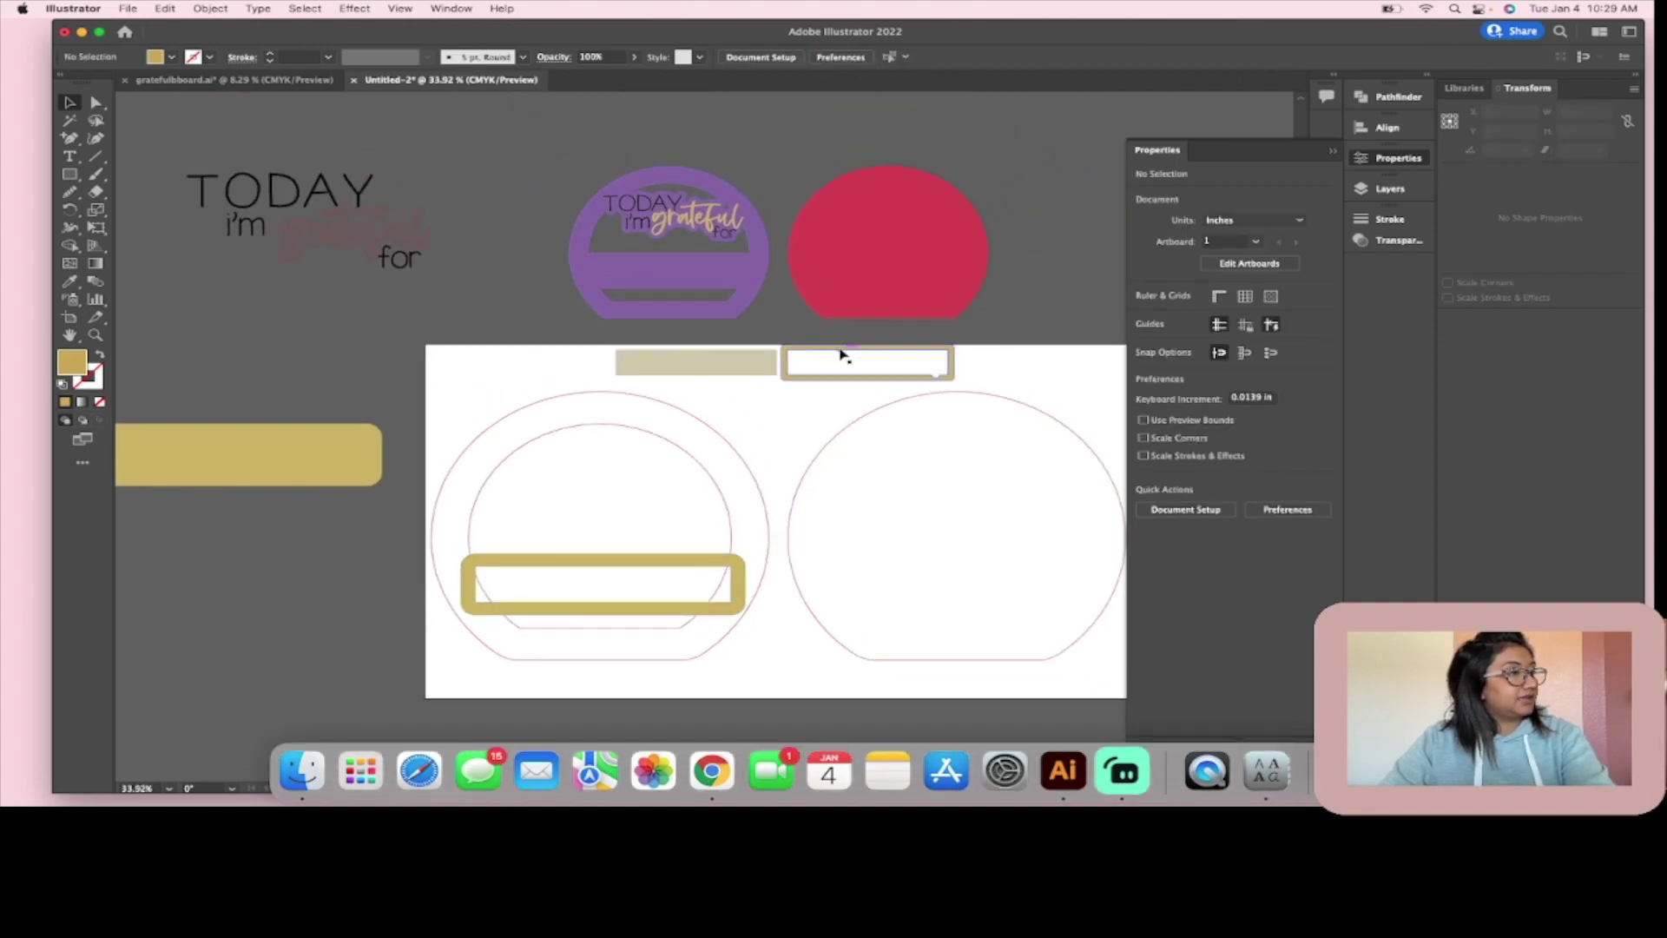
pyautogui.click(692, 570)
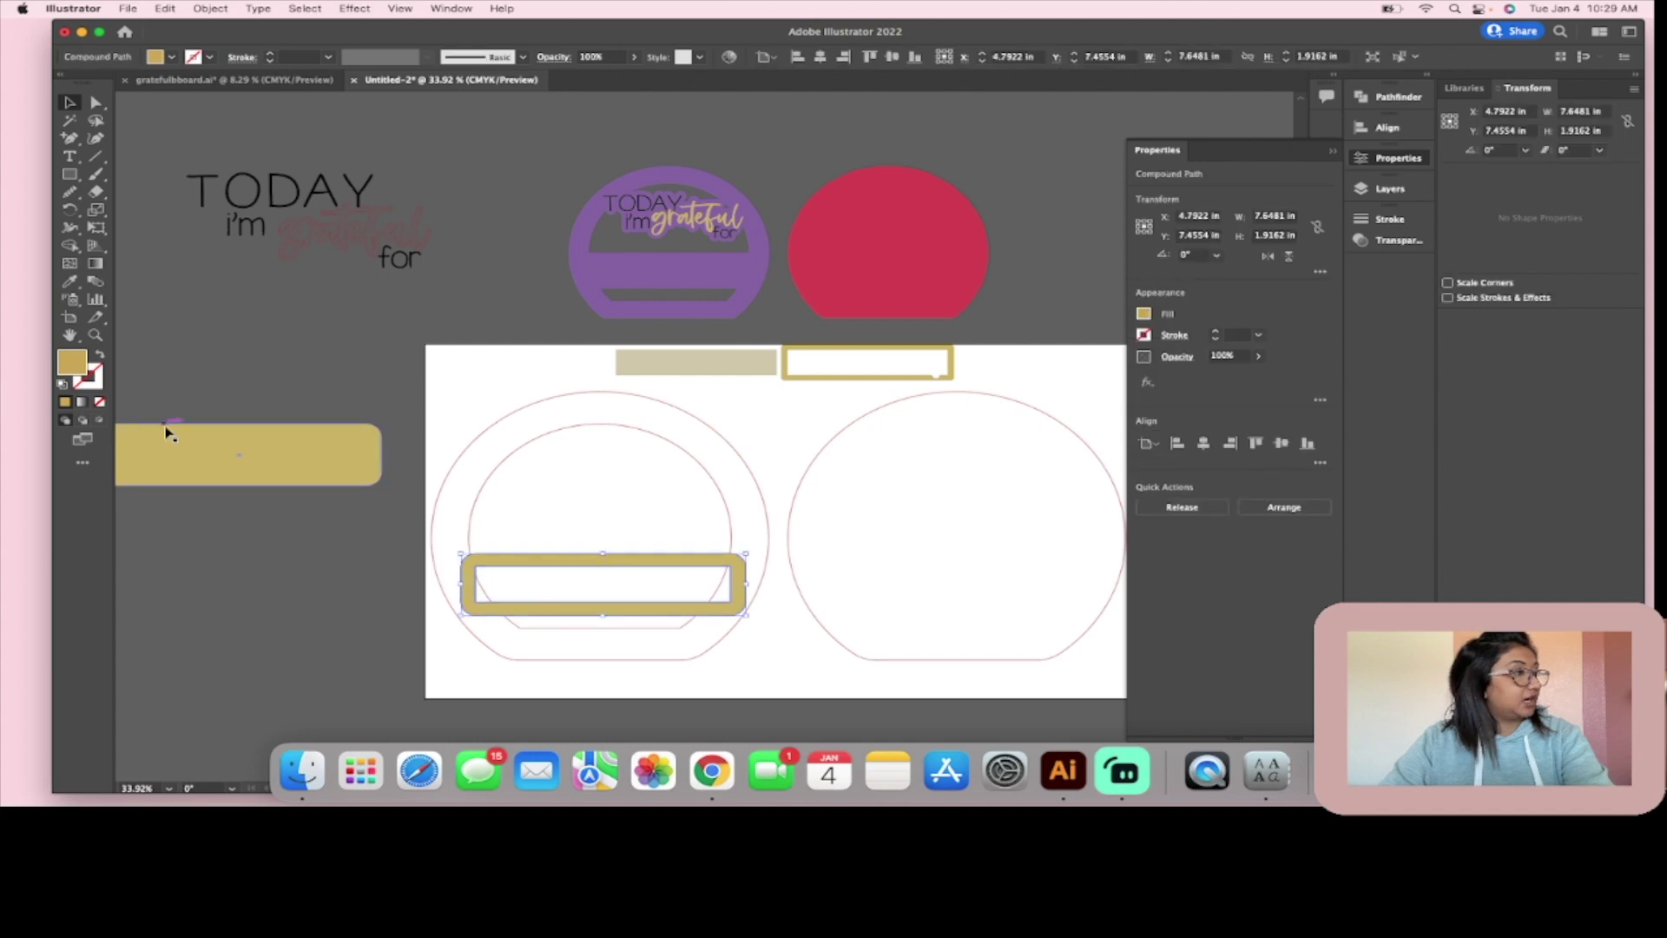
pyautogui.moveTo(226, 443); pyautogui.dragTo(660, 474)
pyautogui.click(579, 568)
pyautogui.doubleClick(86, 369)
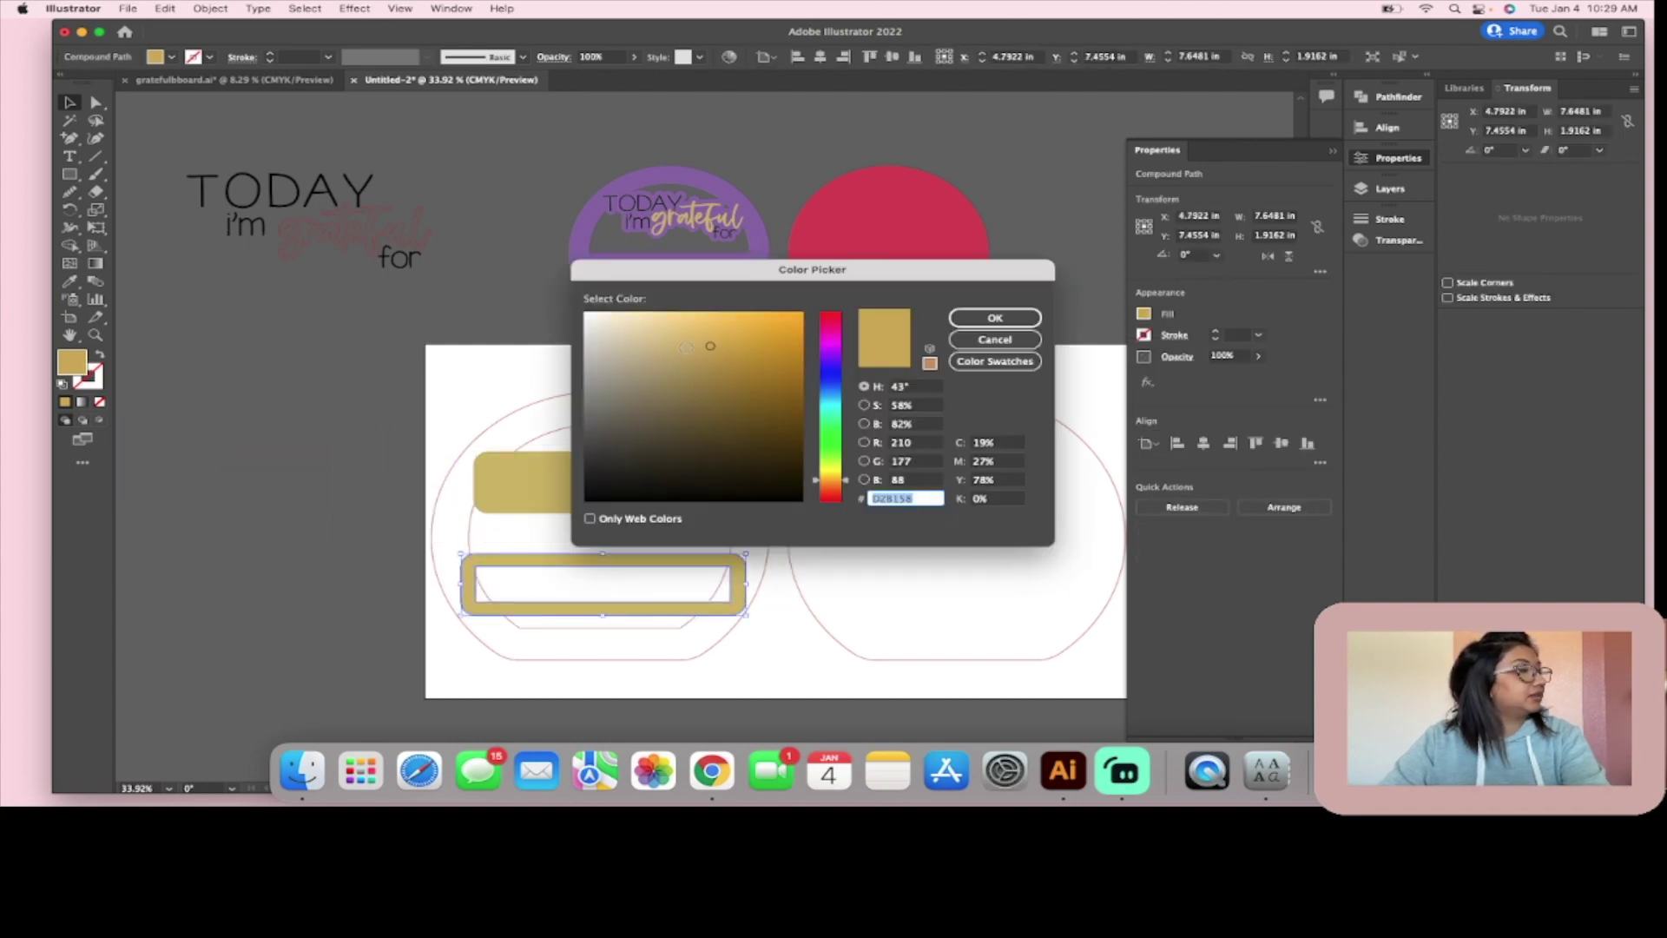
pyautogui.click(831, 385)
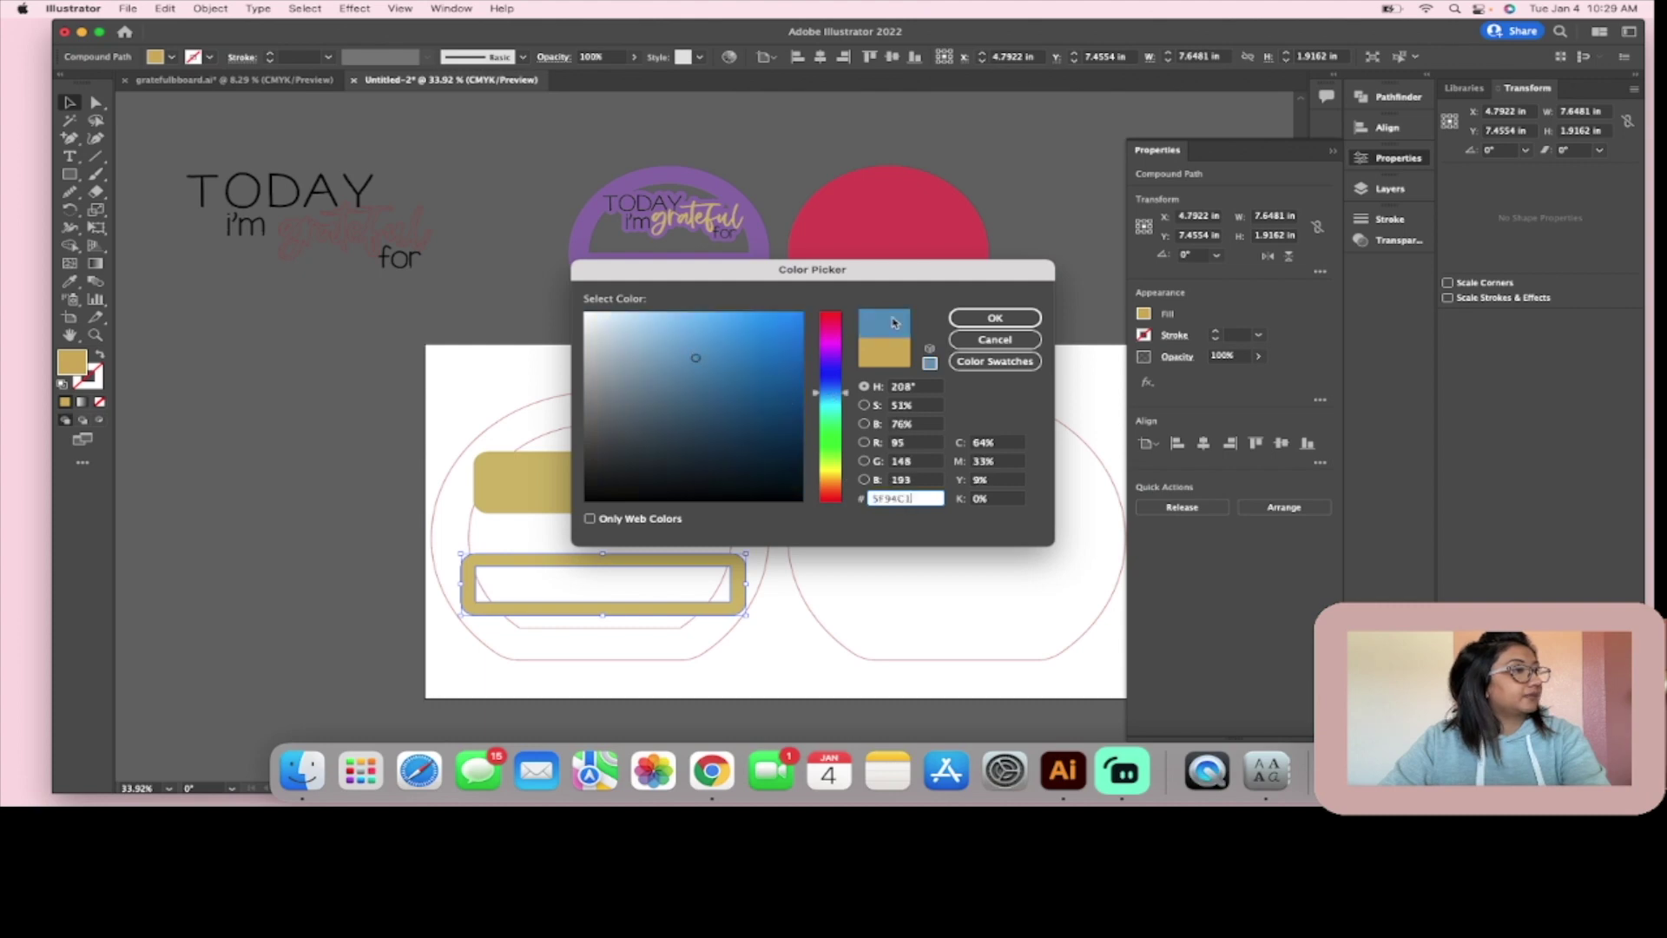
pyautogui.click(970, 319)
# Step: Place the solid gold rounded rectangle over the blue frame and align it exactly with the frame's outer edges
pyautogui.click(579, 525)
pyautogui.click(584, 500)
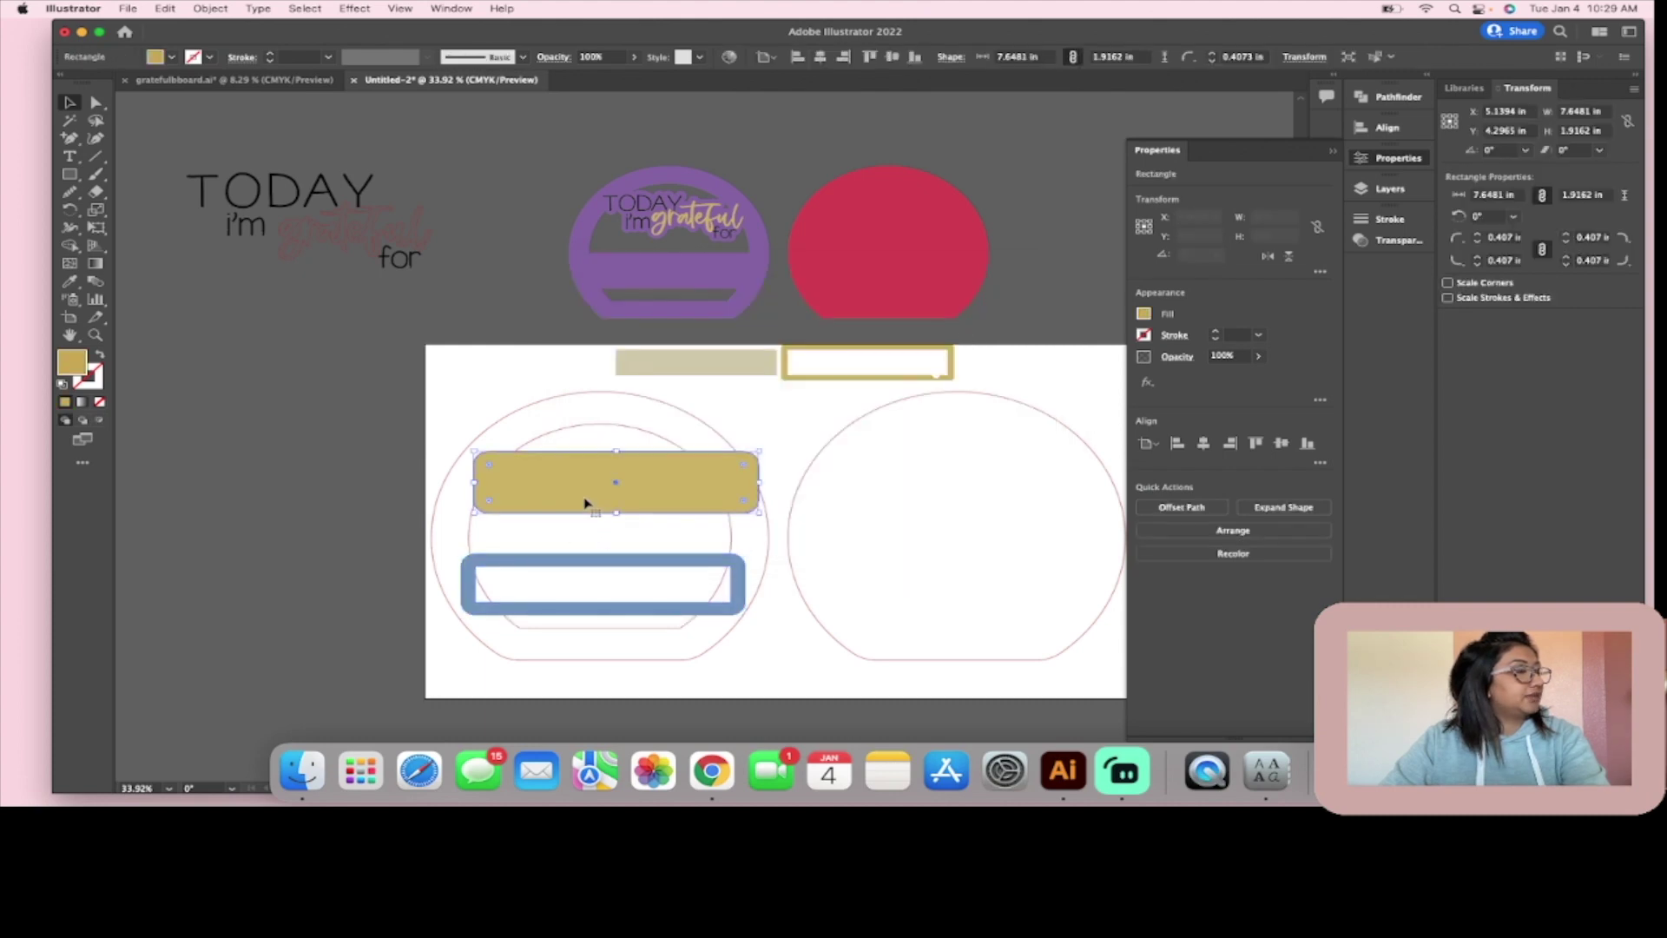
pyautogui.moveTo(559, 487); pyautogui.dragTo(543, 595)
pyautogui.moveTo(524, 532); pyautogui.dragTo(603, 600)
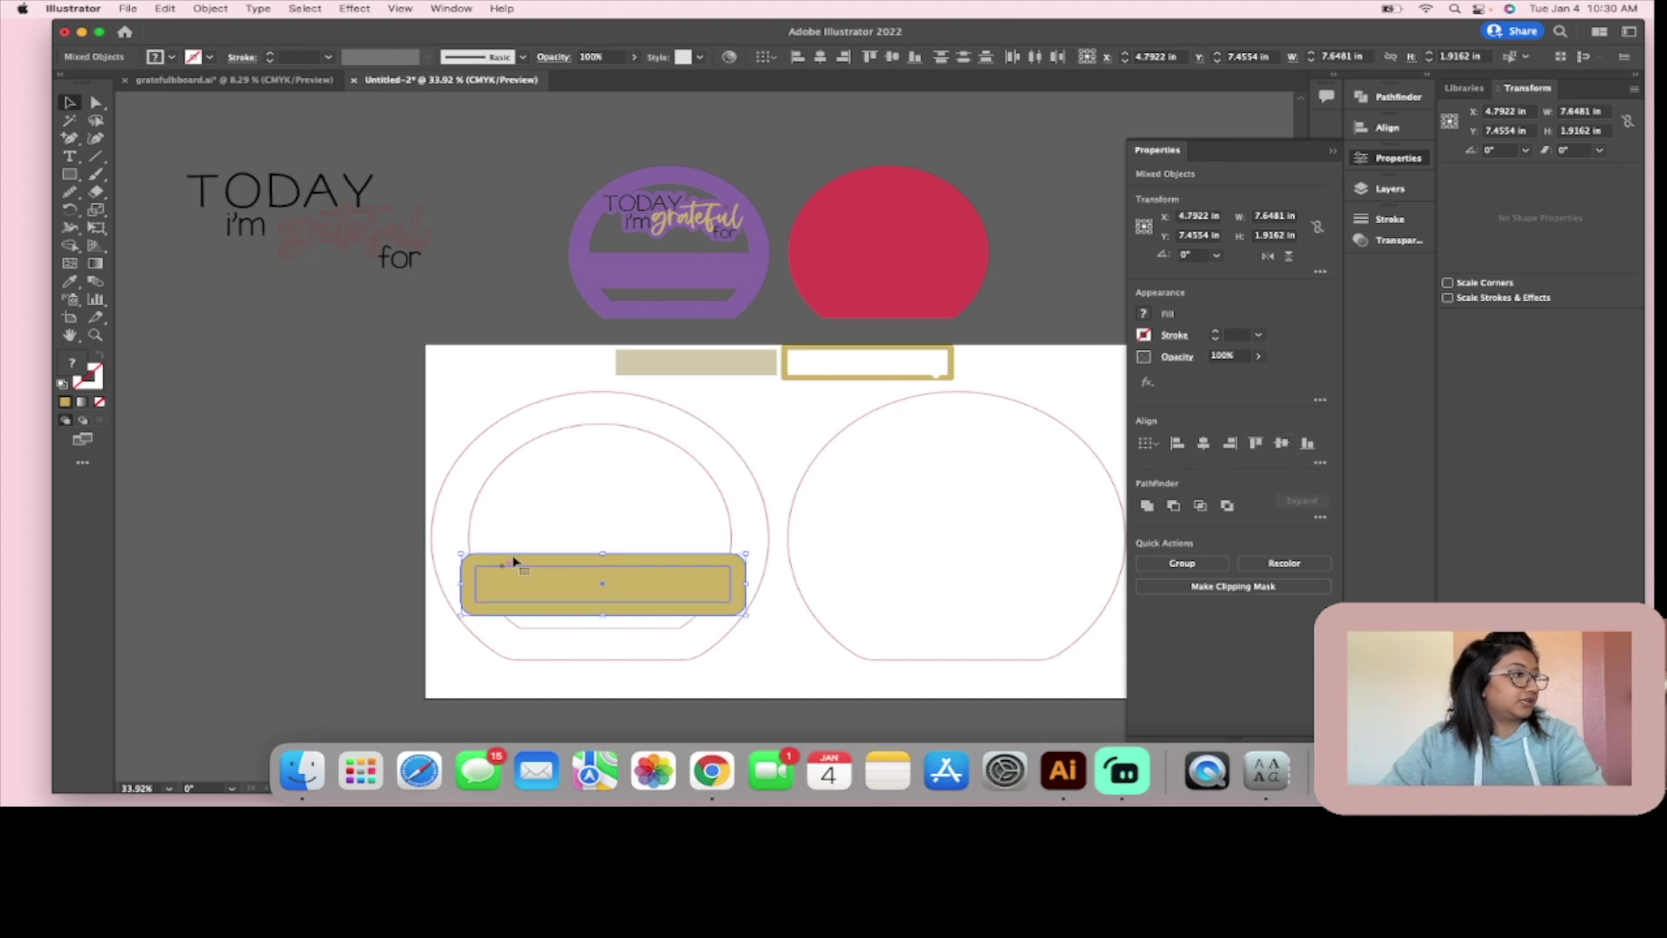
pyautogui.click(545, 518)
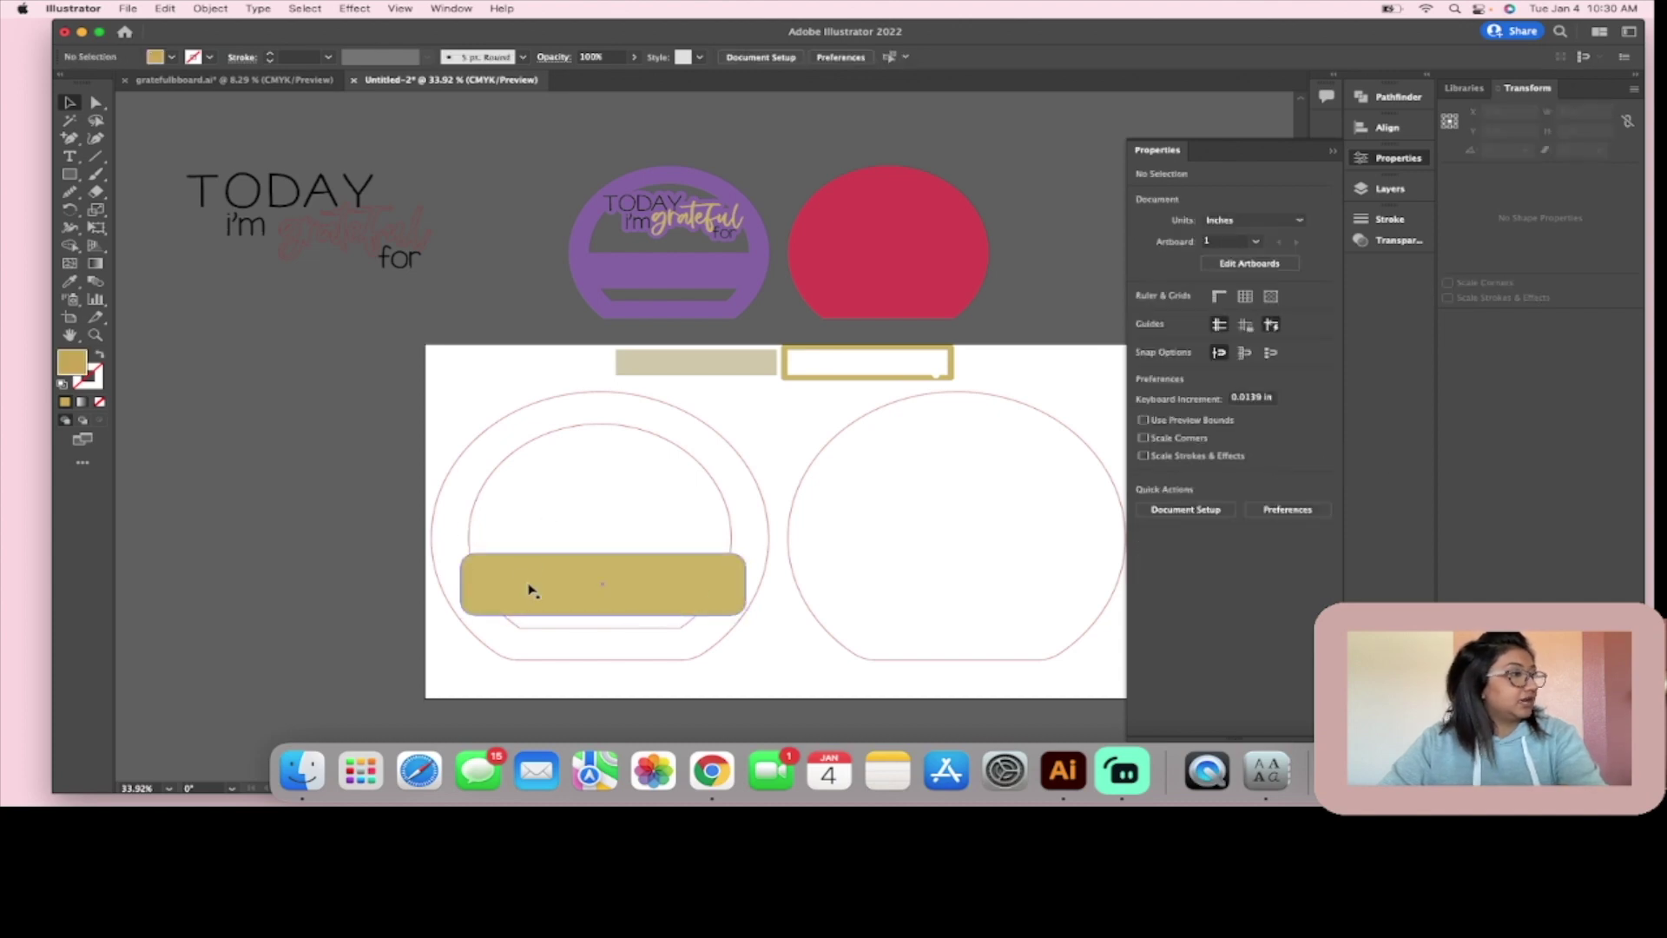
# Step: Select the outlined ring and the solid gold rectangle and merge them into one shape with Unite
pyautogui.click(497, 478)
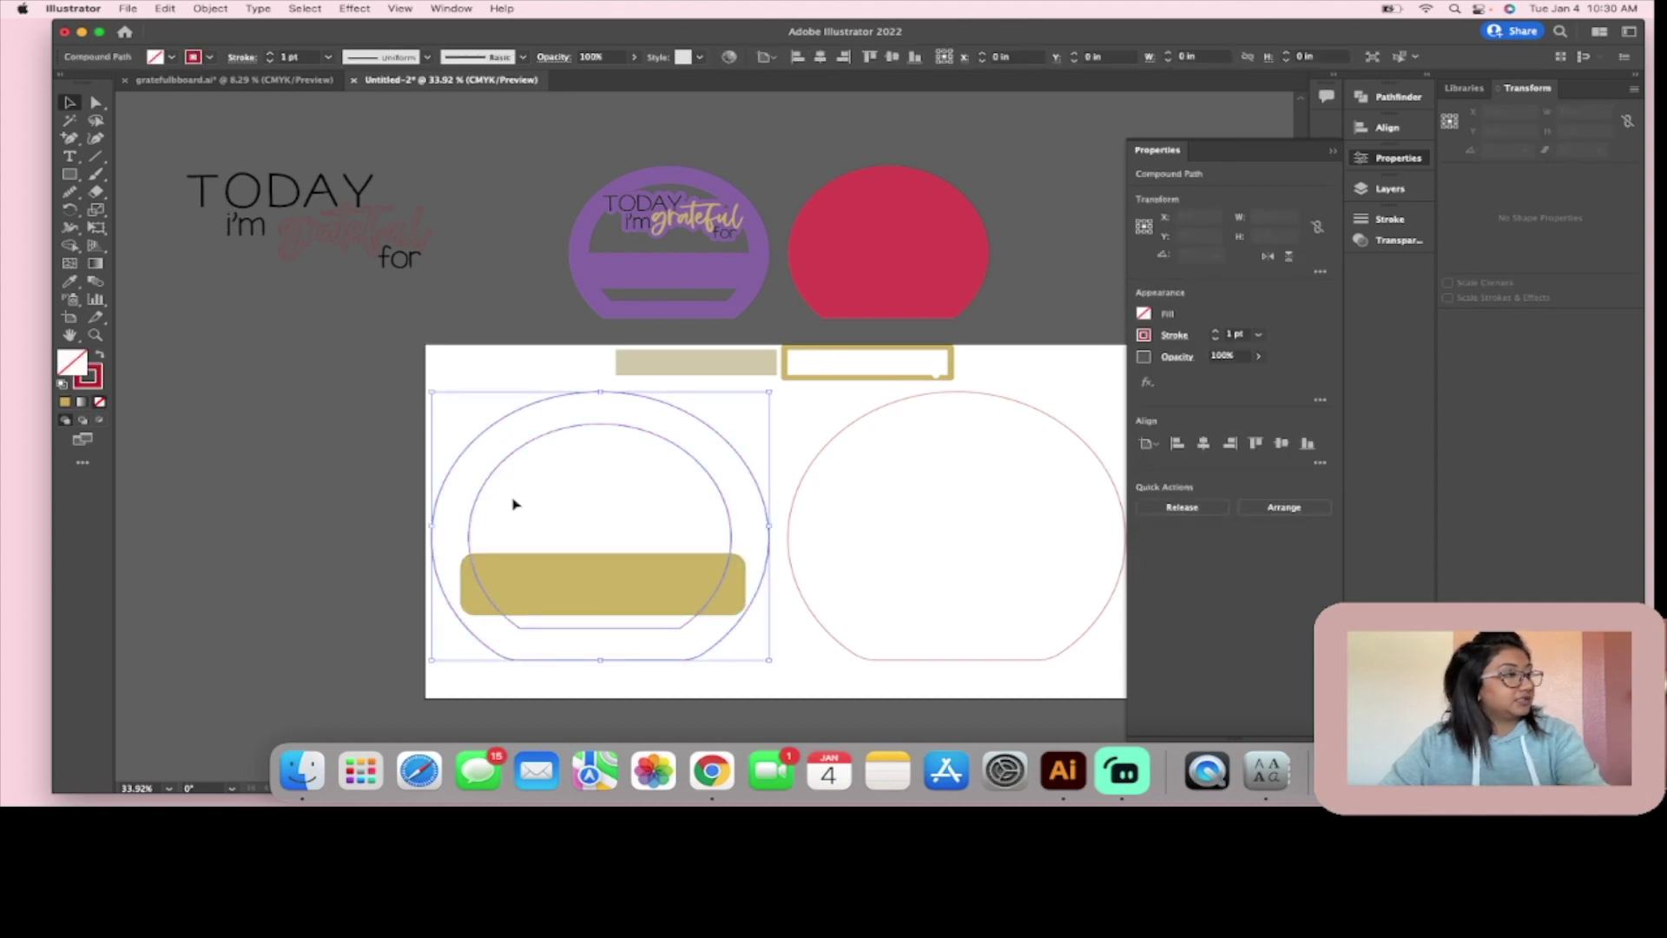
pyautogui.keyDown('shift'); pyautogui.click(644, 590); pyautogui.keyUp('shift')
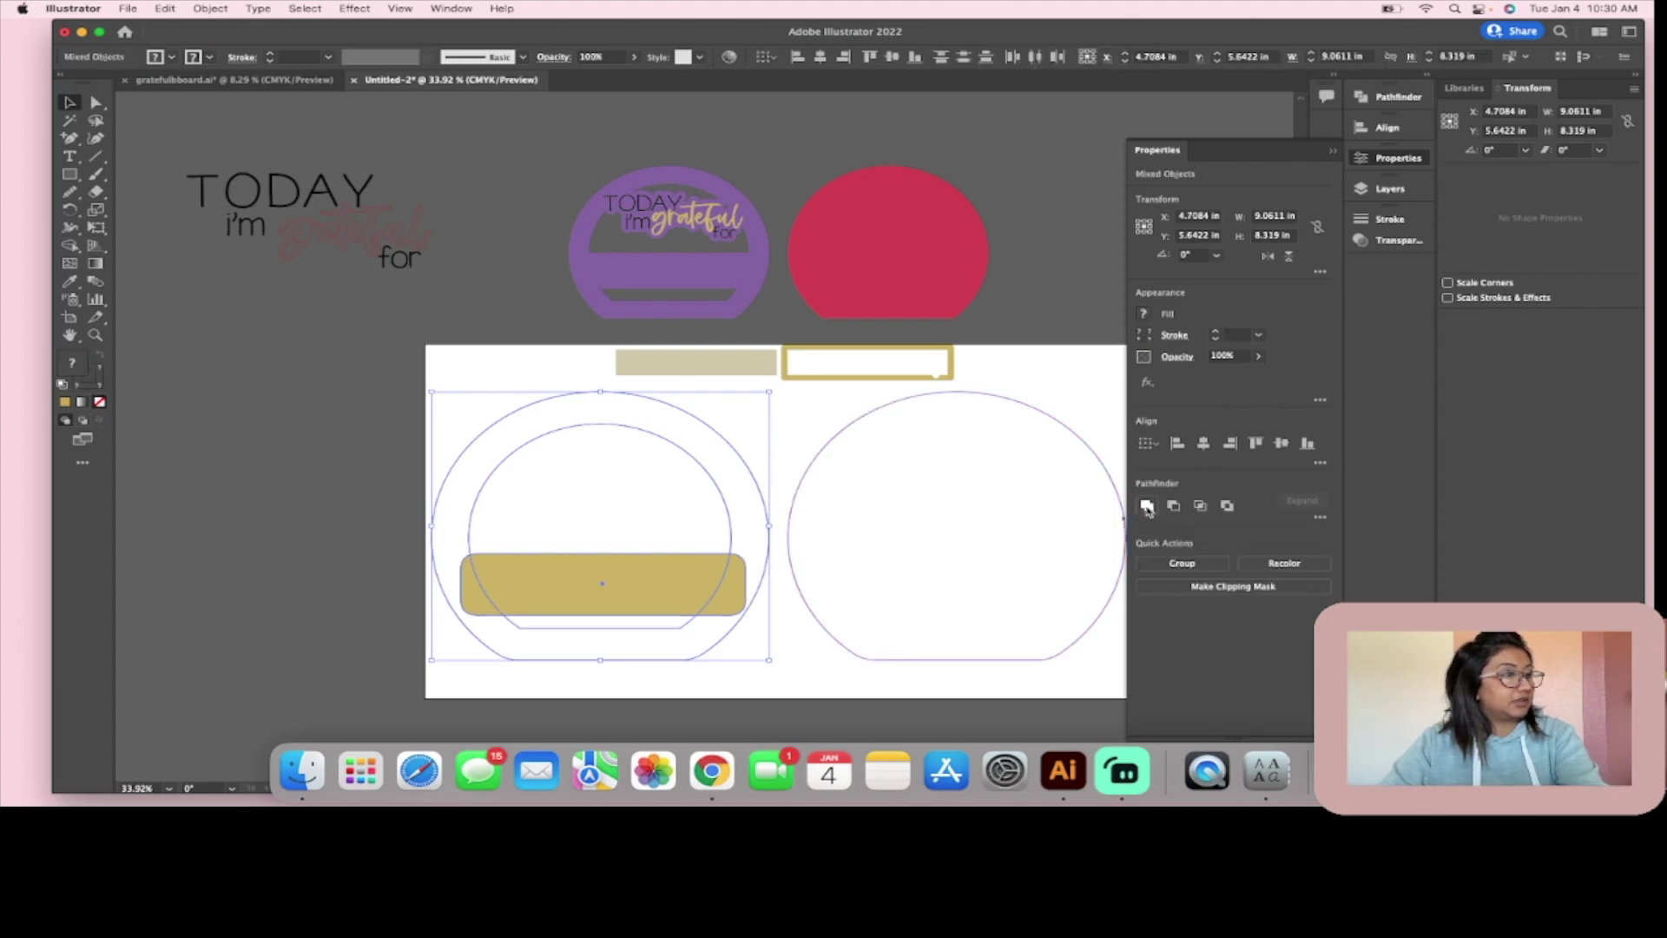
pyautogui.click(1145, 506)
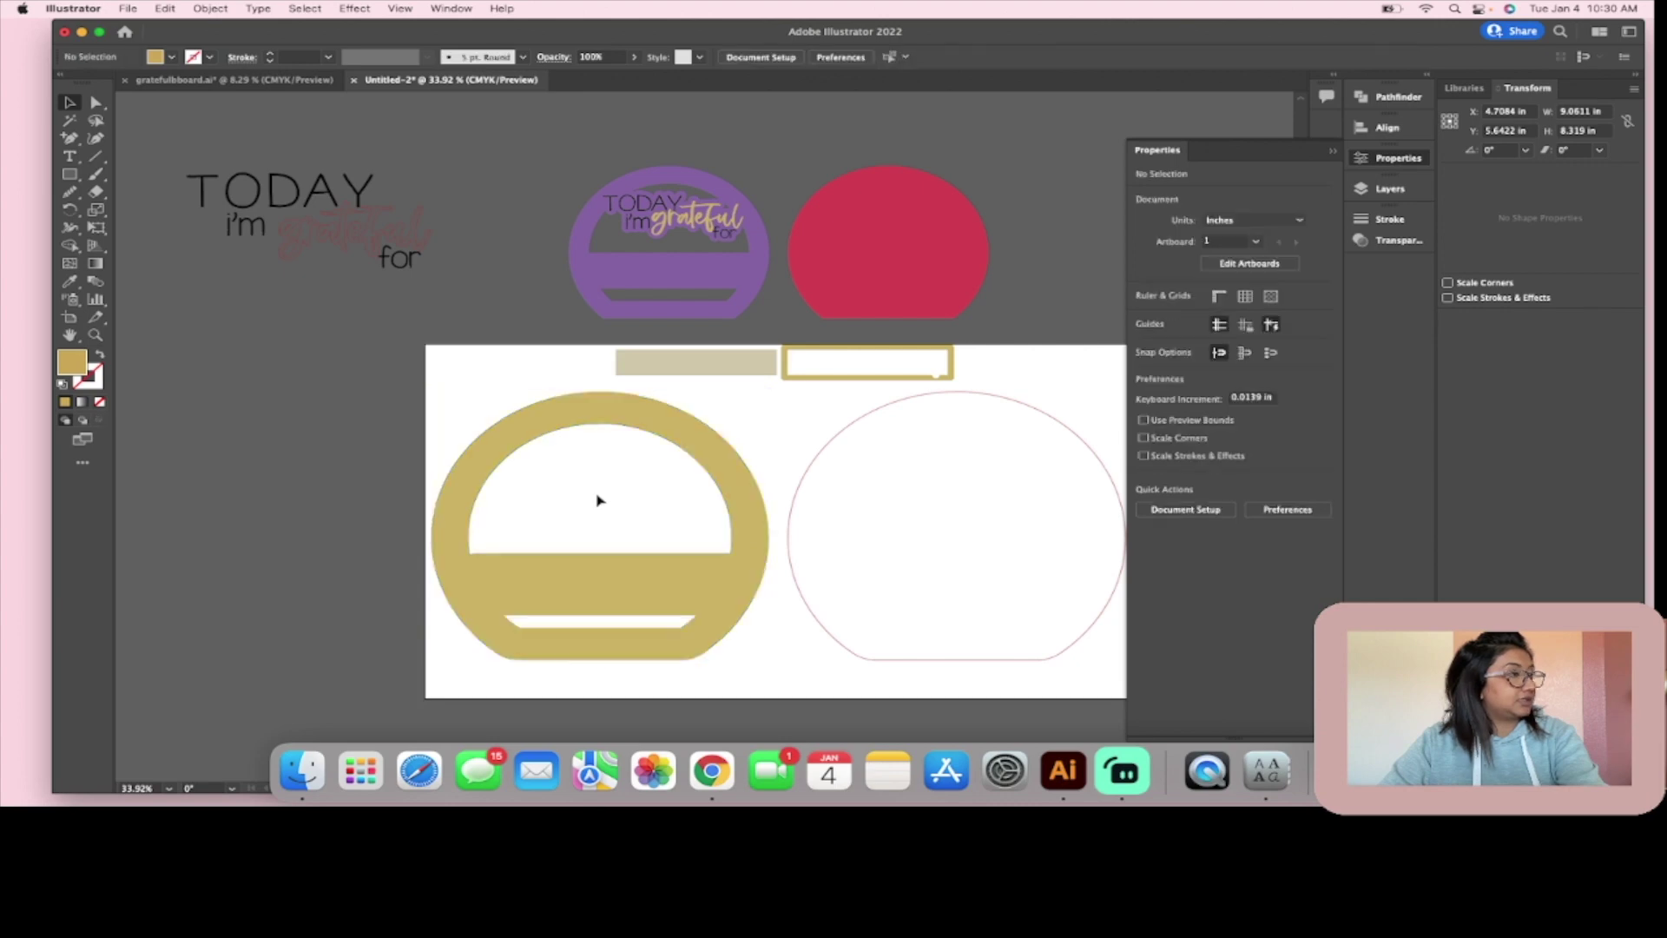
# Step: Send the merged gold ring shape to the back, behind the blue frame
pyautogui.rightClick(623, 420)
pyautogui.moveTo(730, 603)
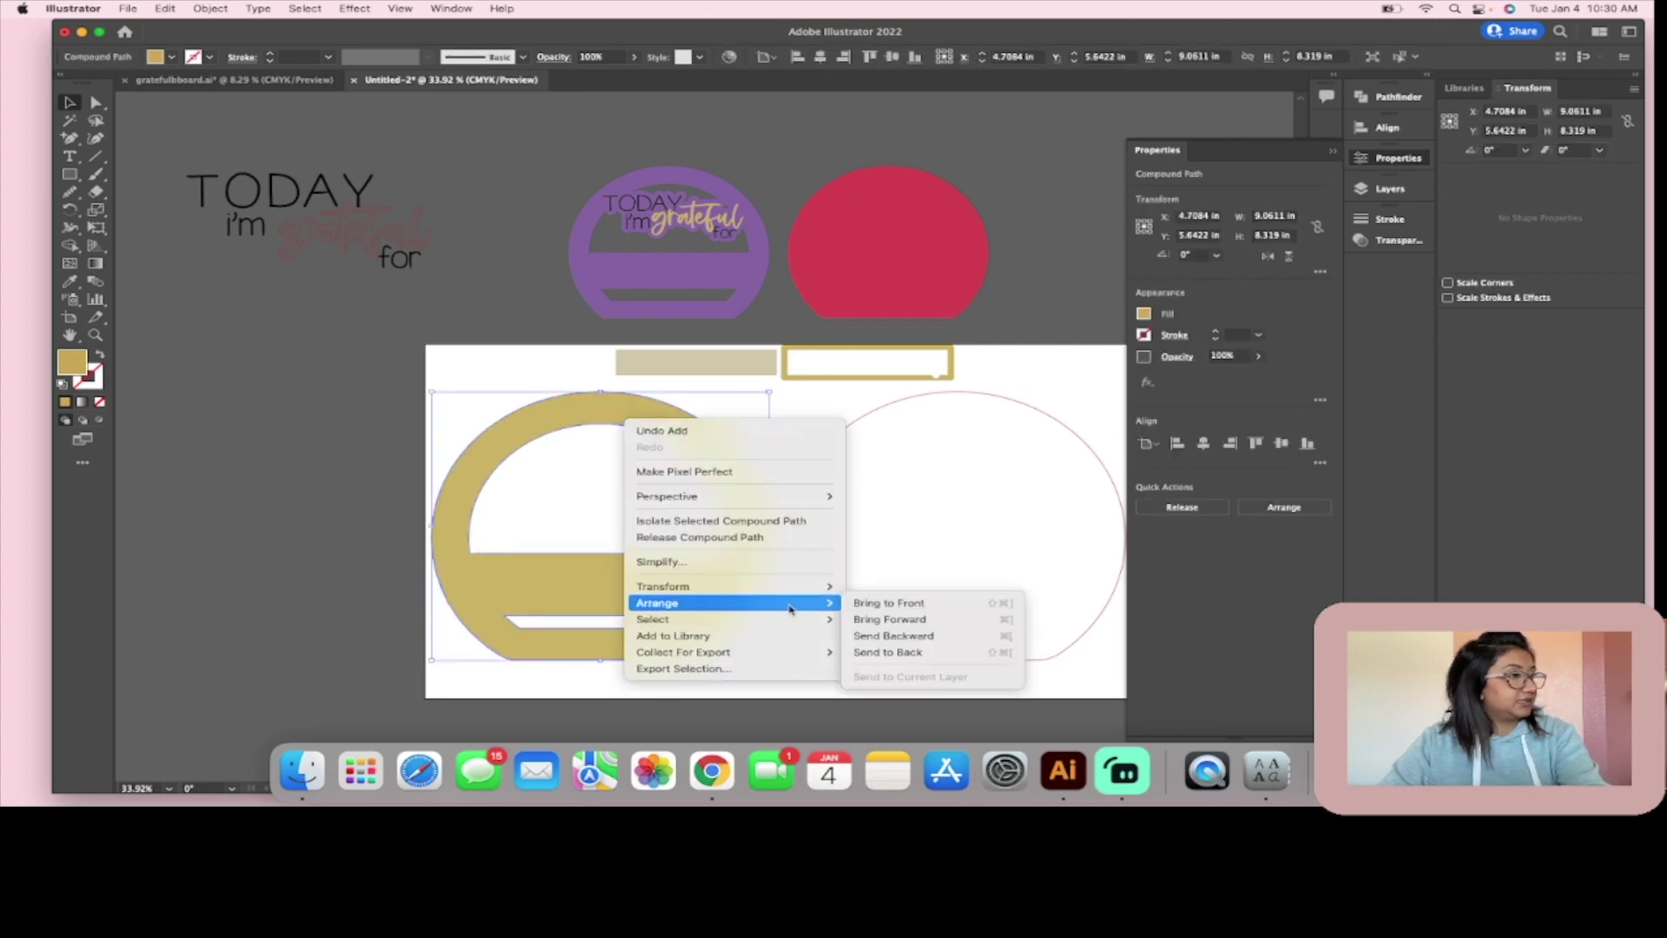
pyautogui.click(921, 655)
pyautogui.click(330, 447)
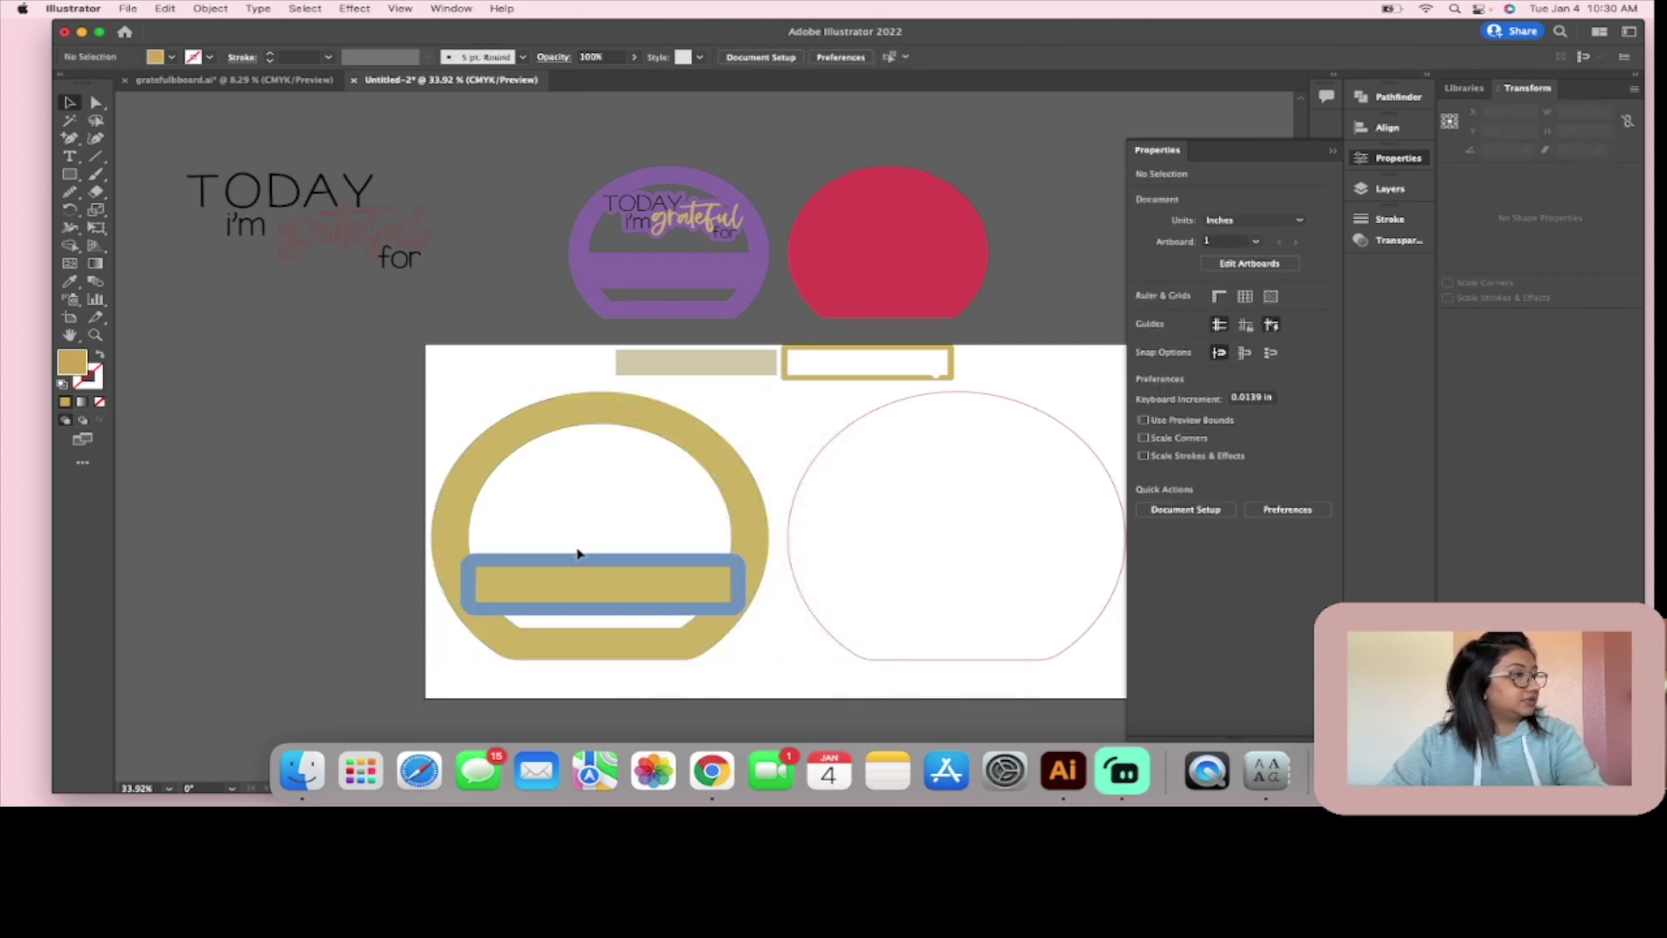
# Step: Inspect the notch in the small gold reference frame and move that frame onto the purple sample board's bar
pyautogui.click(581, 567)
pyautogui.scroll(2, 580, 573)
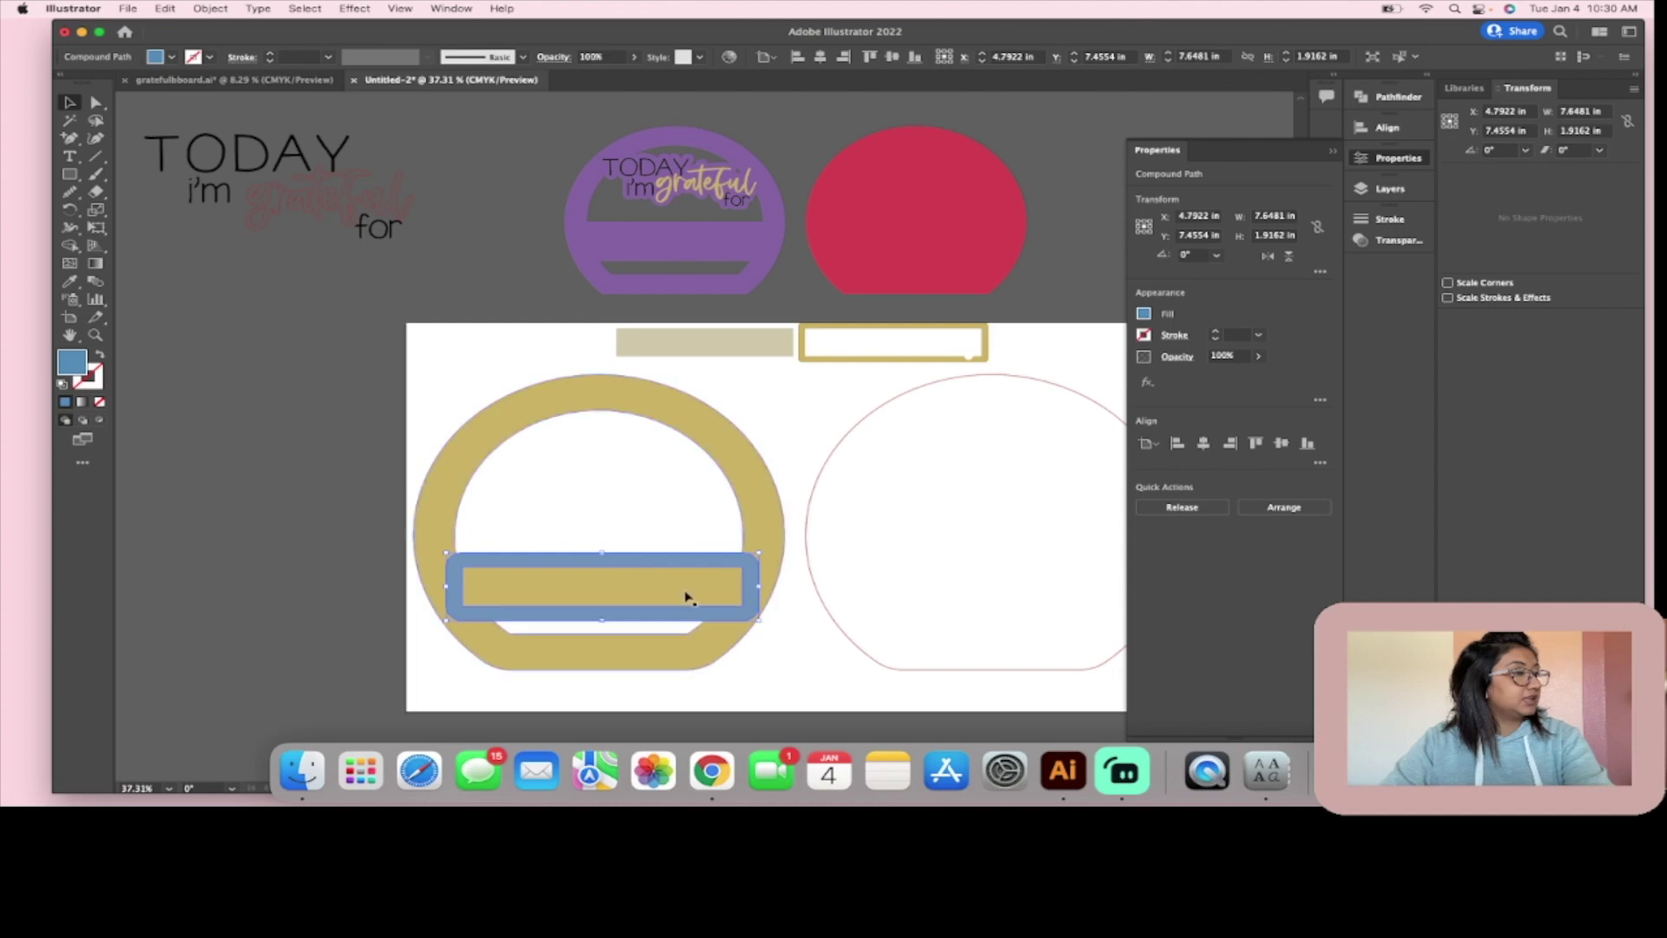
pyautogui.scroll(5, 998, 365)
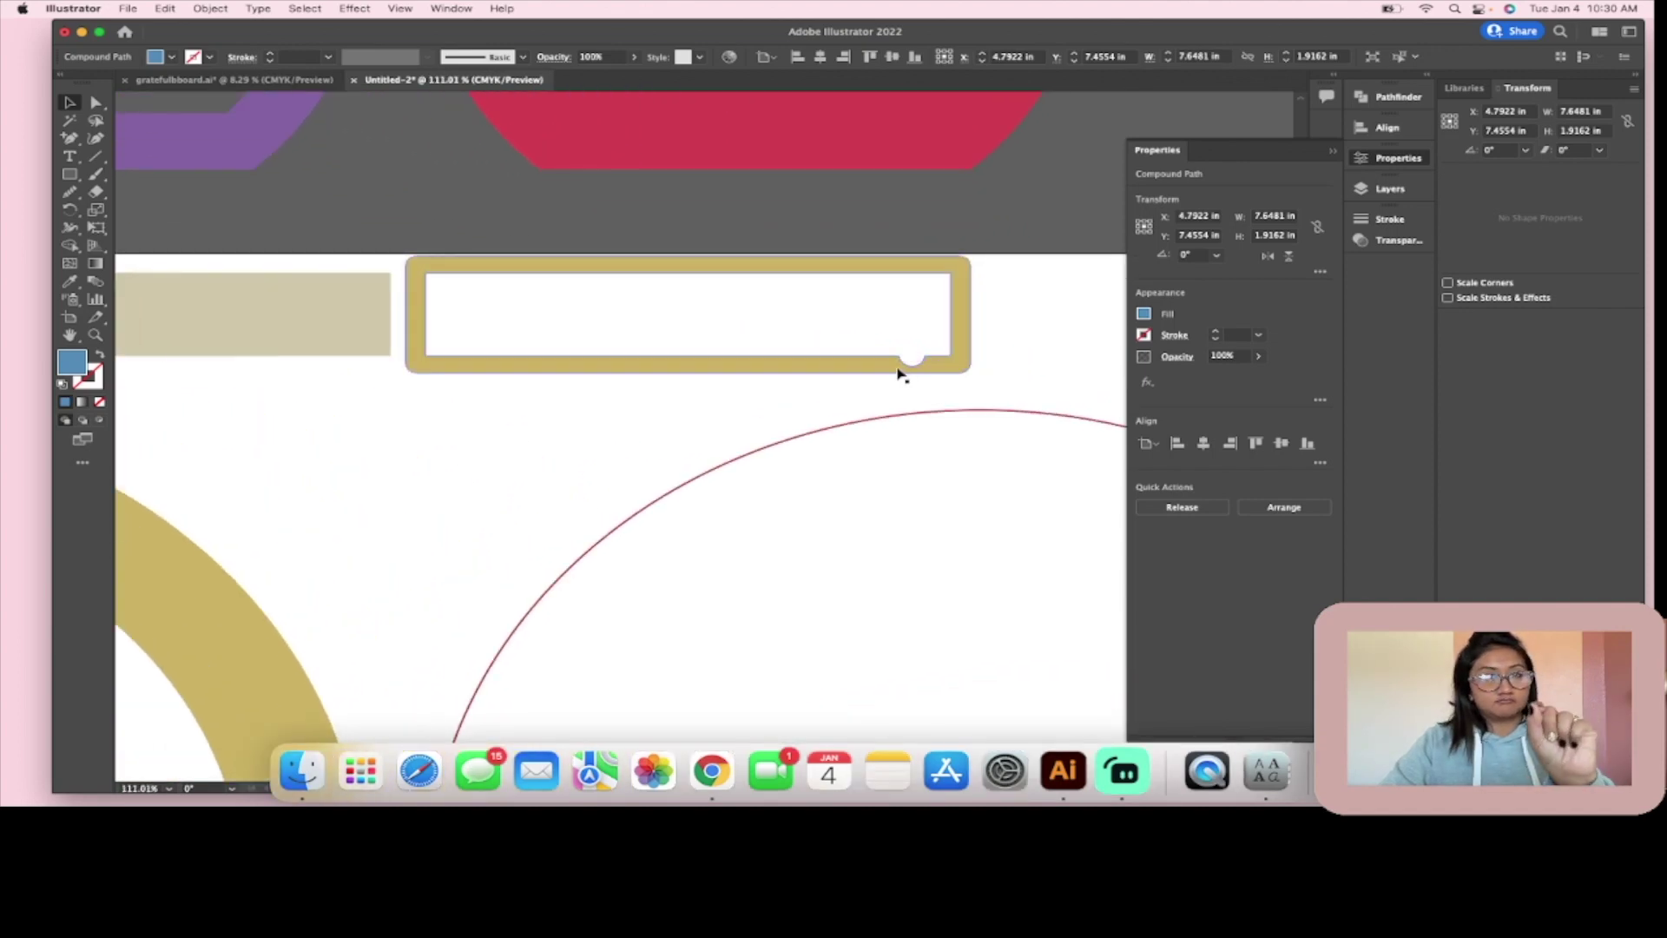
pyautogui.scroll(-5, 832, 395)
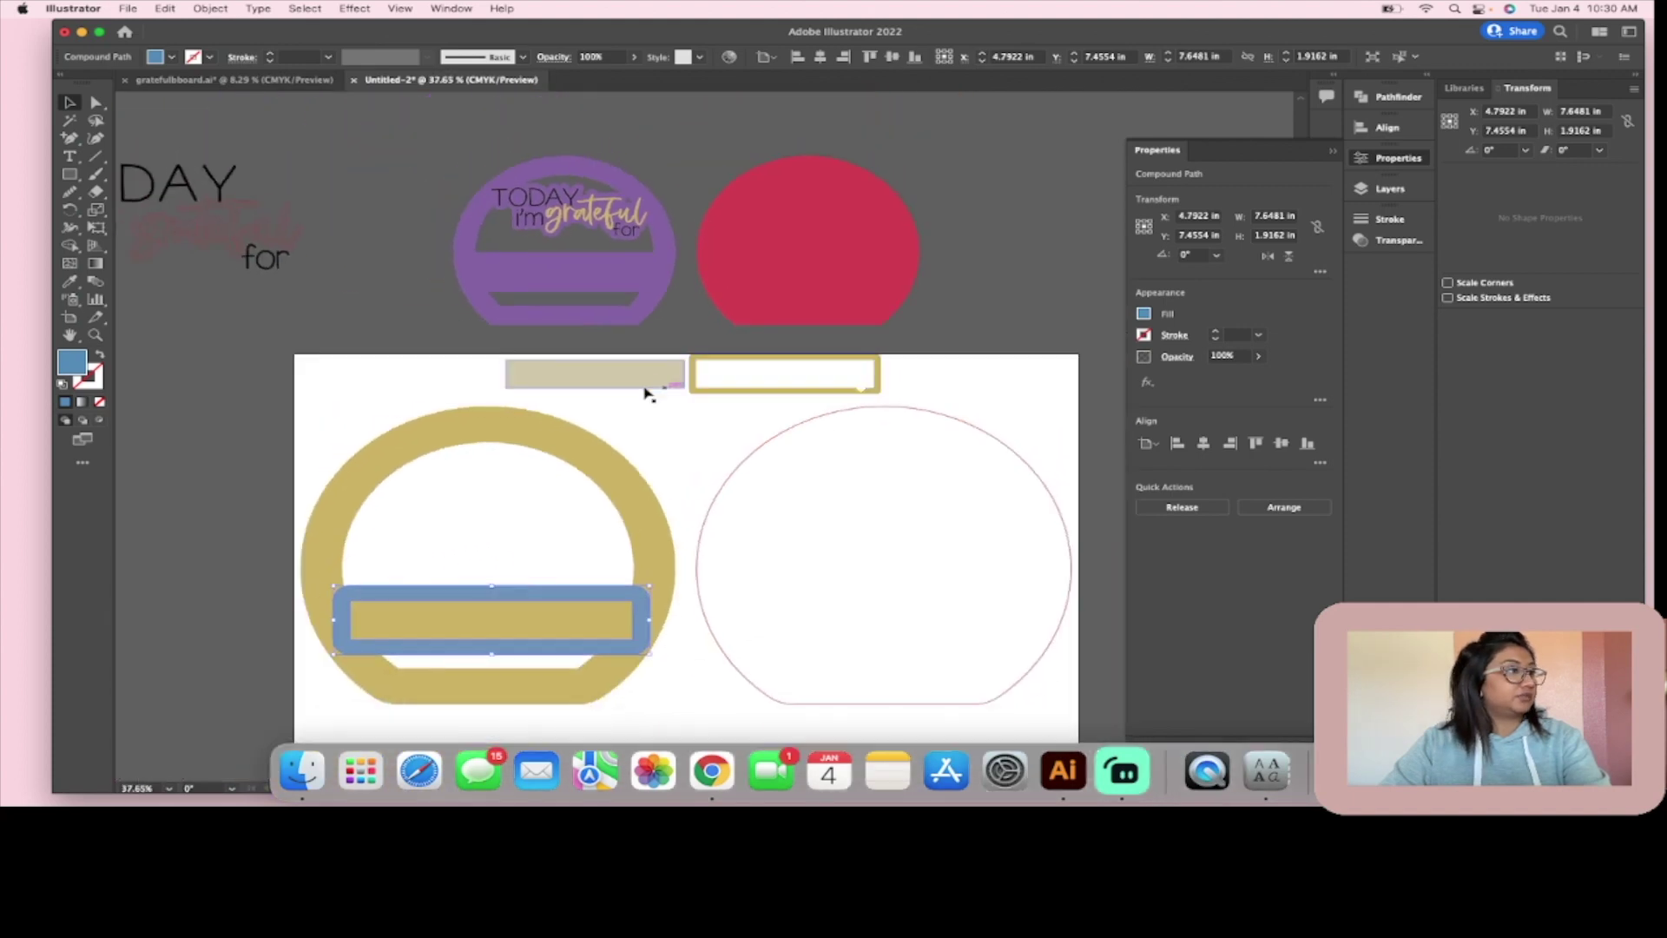
pyautogui.click(569, 376)
pyautogui.moveTo(747, 356); pyautogui.dragTo(531, 263)
pyautogui.click(549, 598)
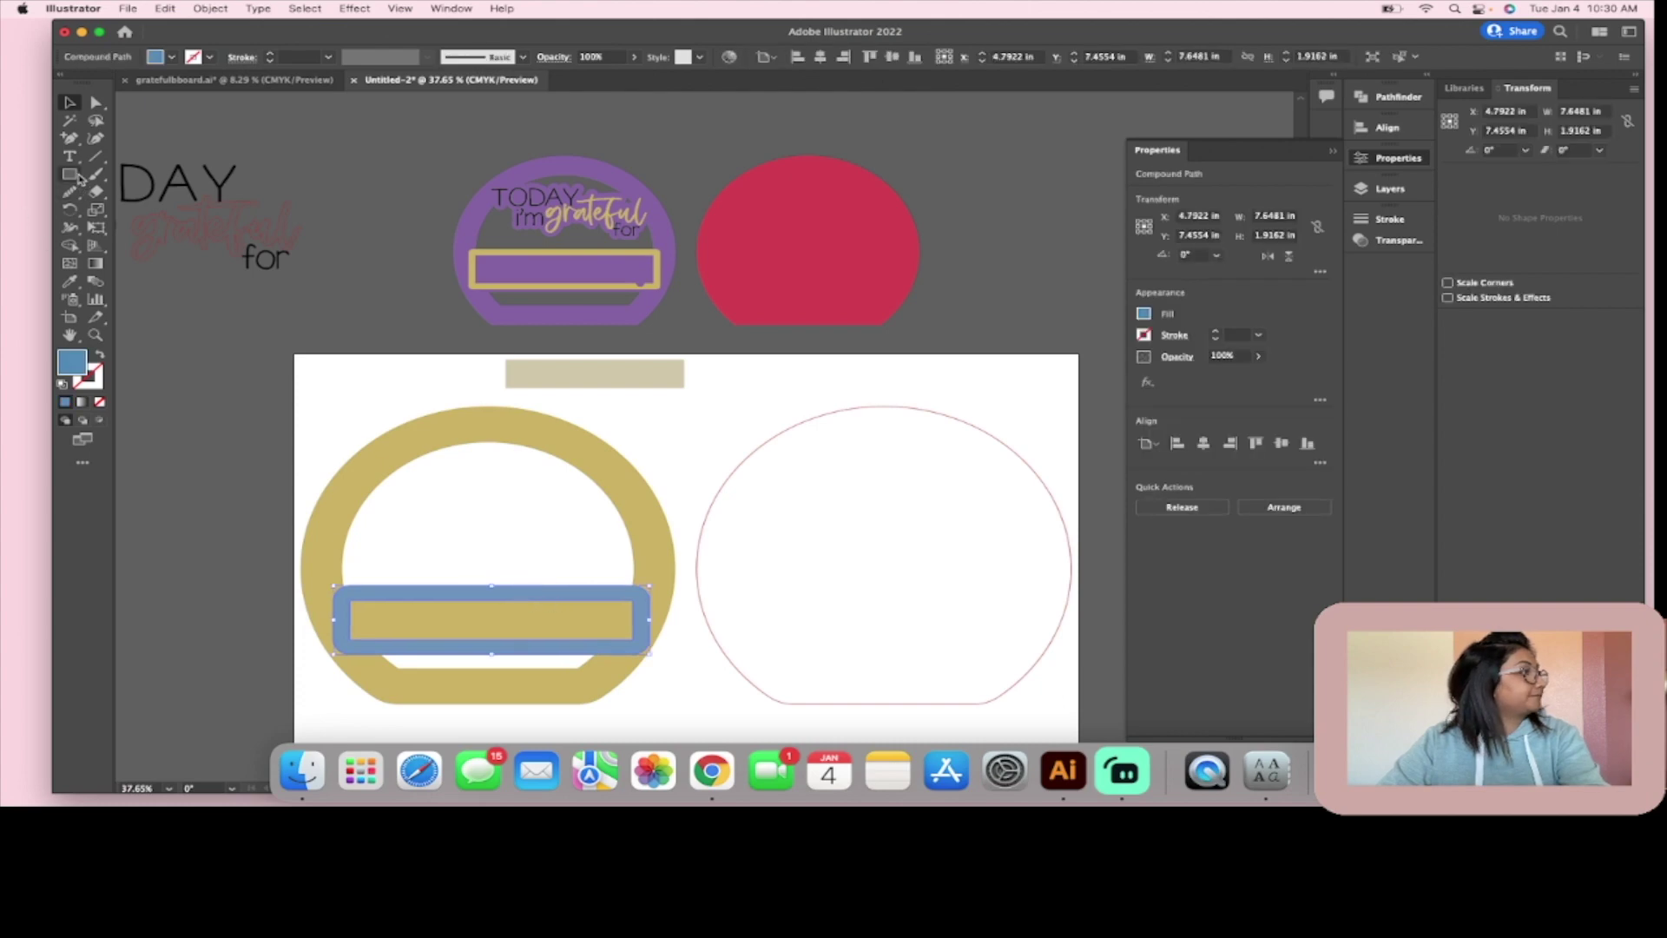
# Step: Draw a circle about 0.45 in wide across the inner lower edge of the blue frame, near its right end
pyautogui.press('super+shift+a')
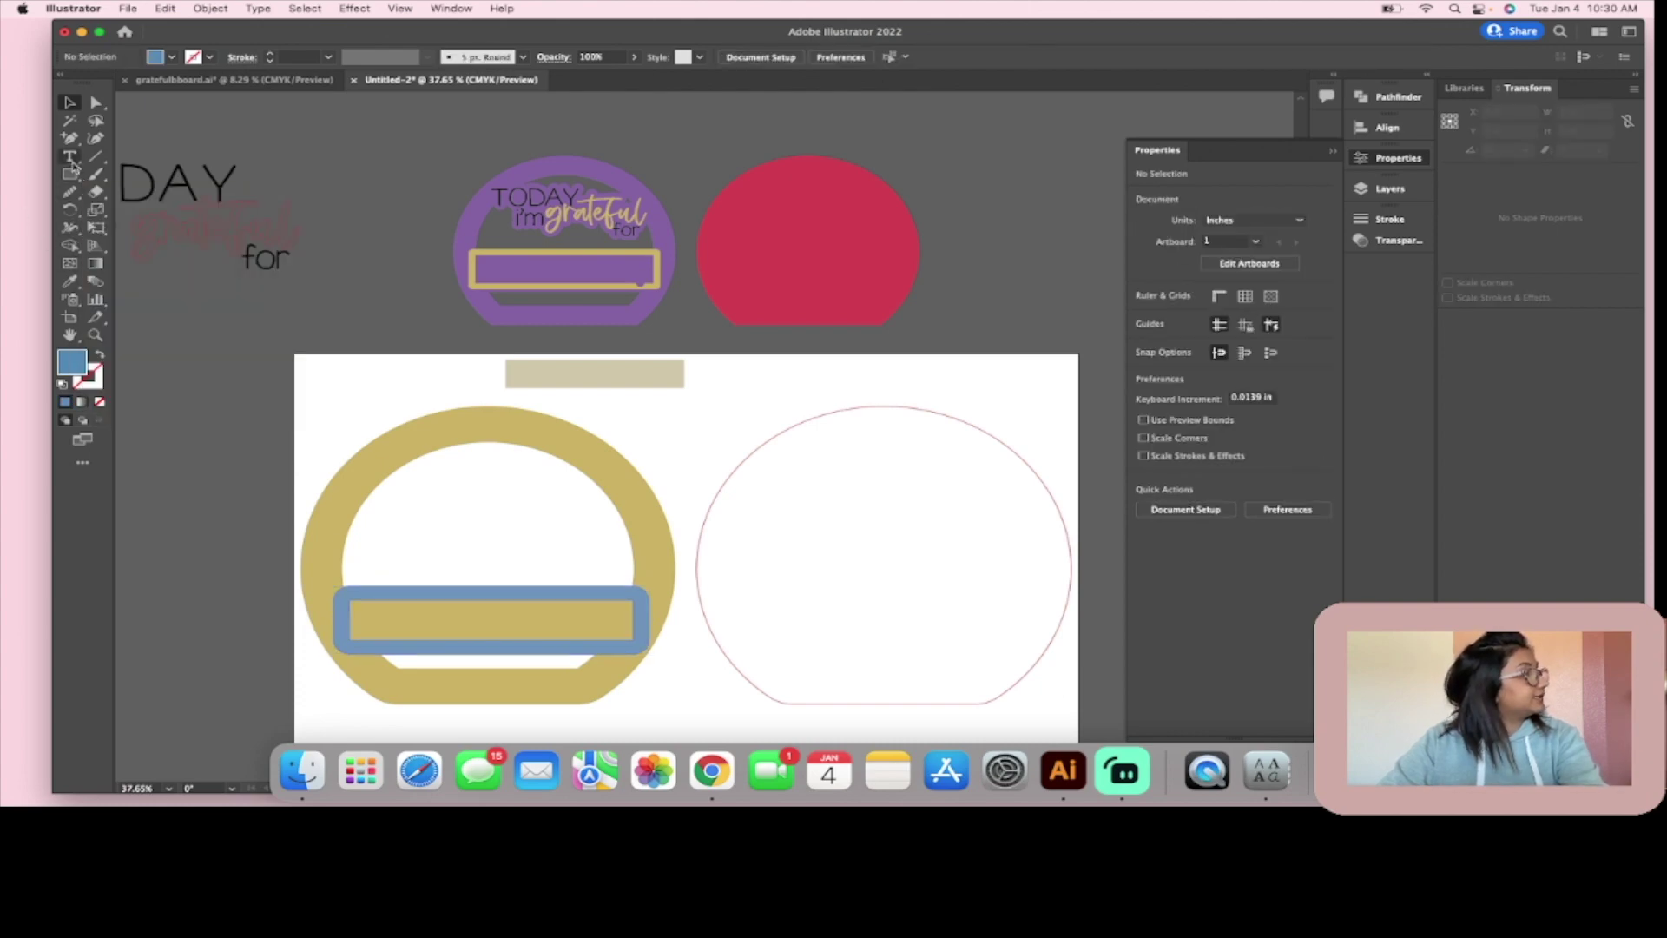
pyautogui.click(71, 175)
pyautogui.moveTo(76, 178); pyautogui.dragTo(113, 209)
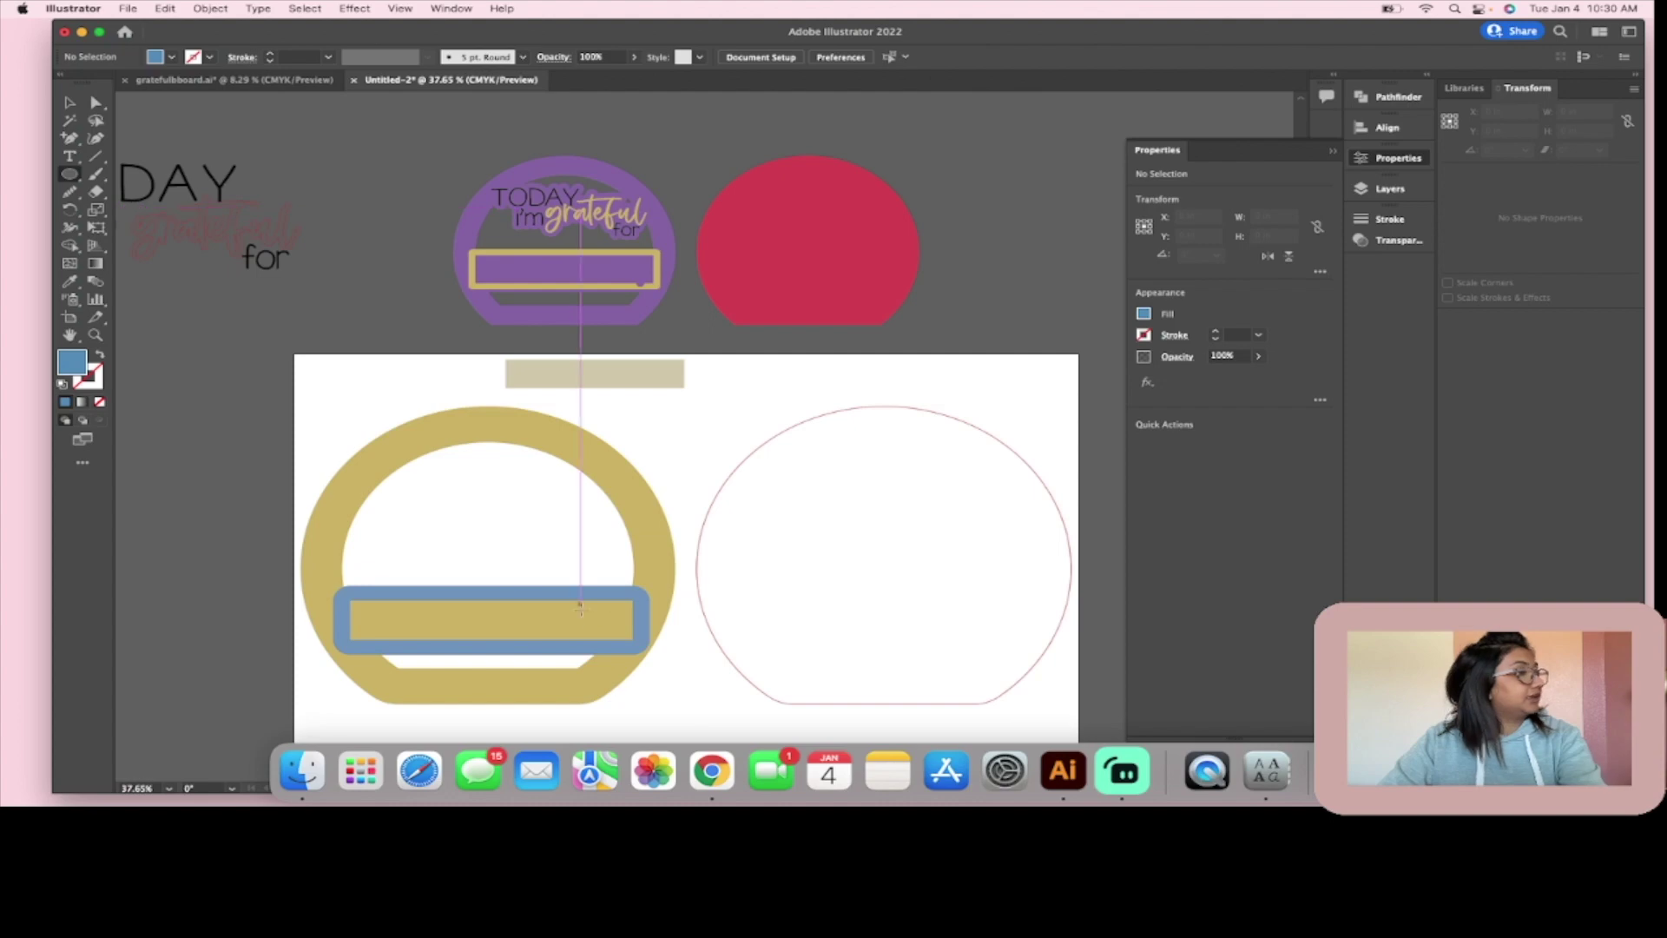
pyautogui.scroll(2, 578, 623)
pyautogui.scroll(2, 577, 624)
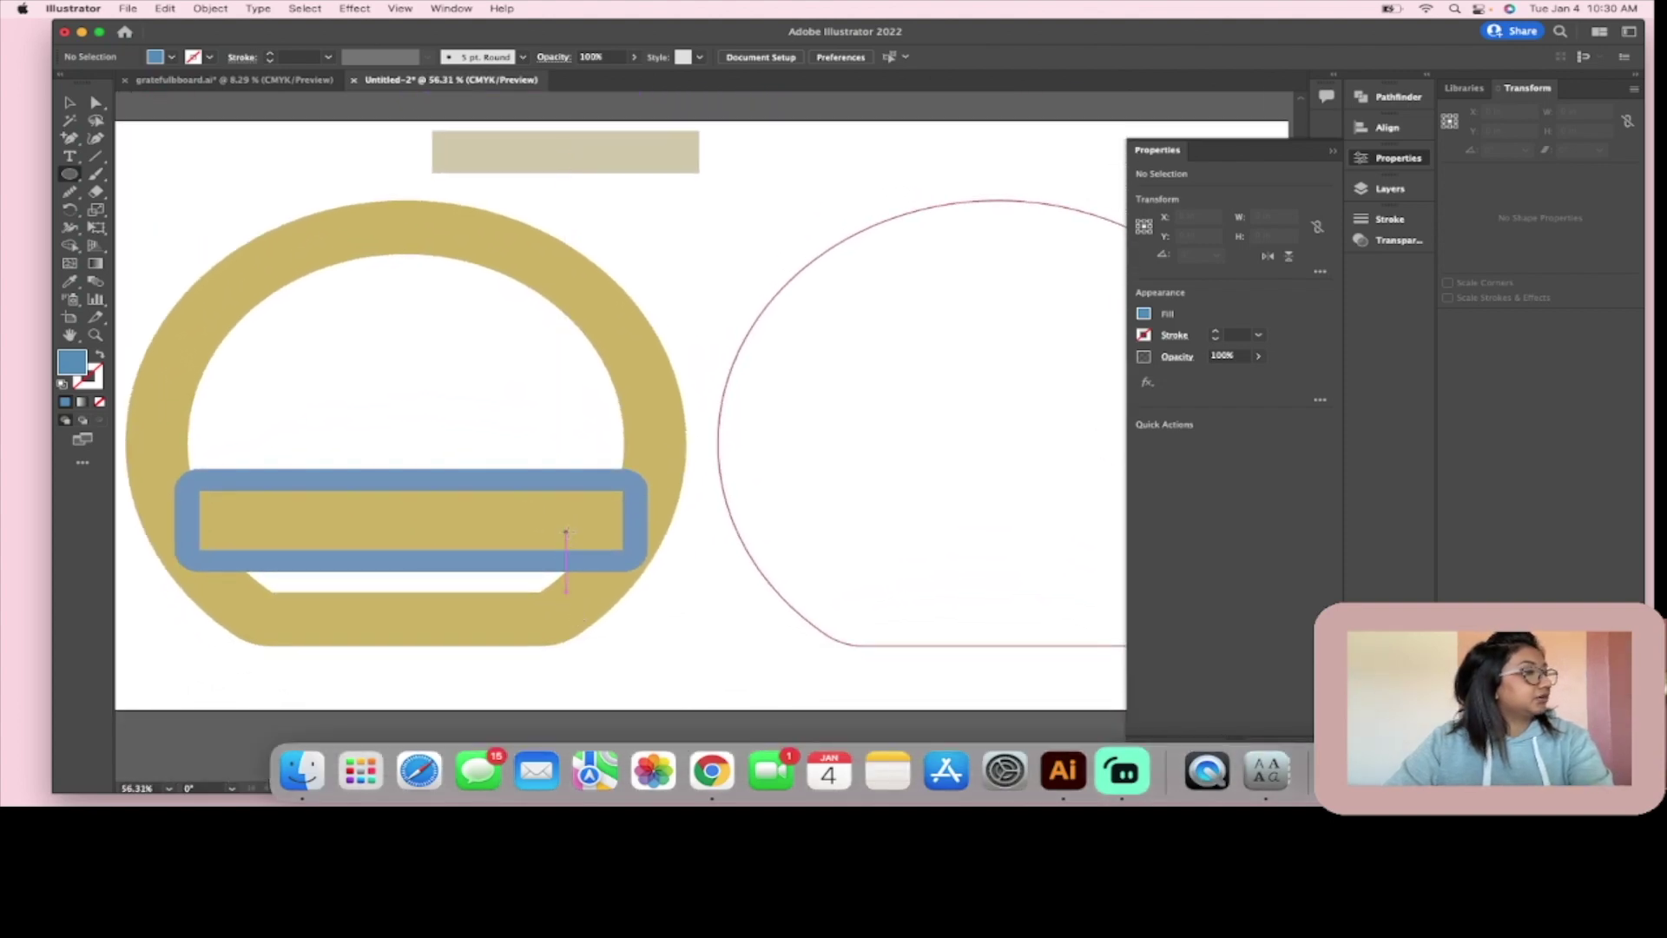
pyautogui.moveTo(565, 538); pyautogui.dragTo(598, 566)
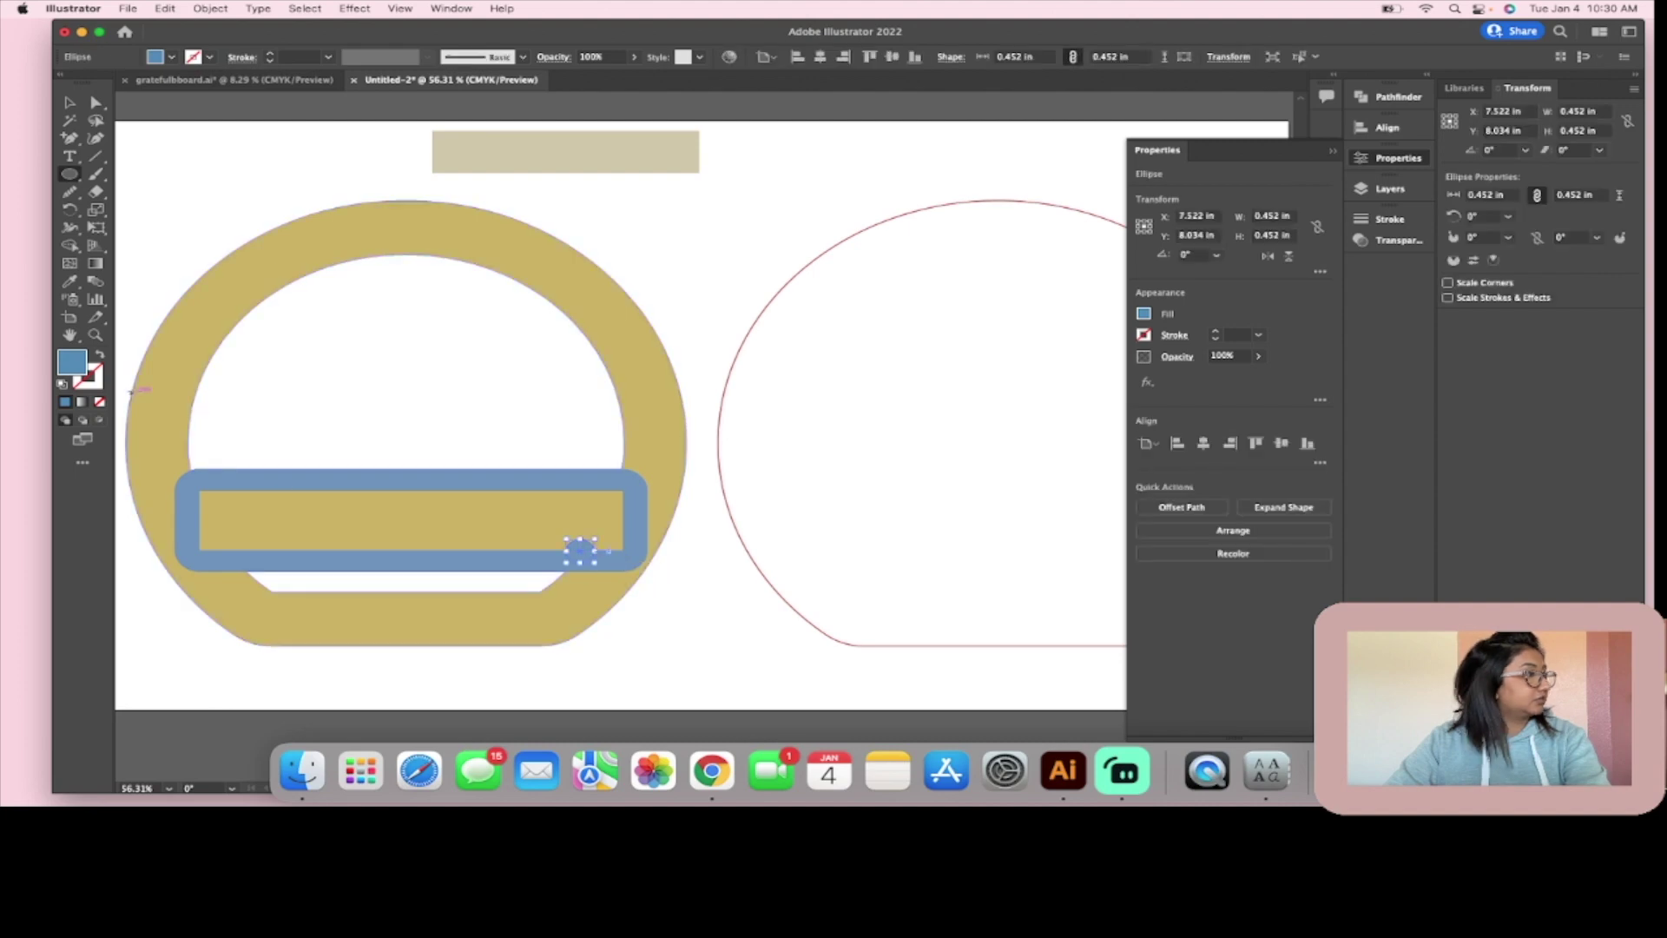
# Step: Recolour the small circle on the blue frame red and deselect it
pyautogui.doubleClick(68, 367)
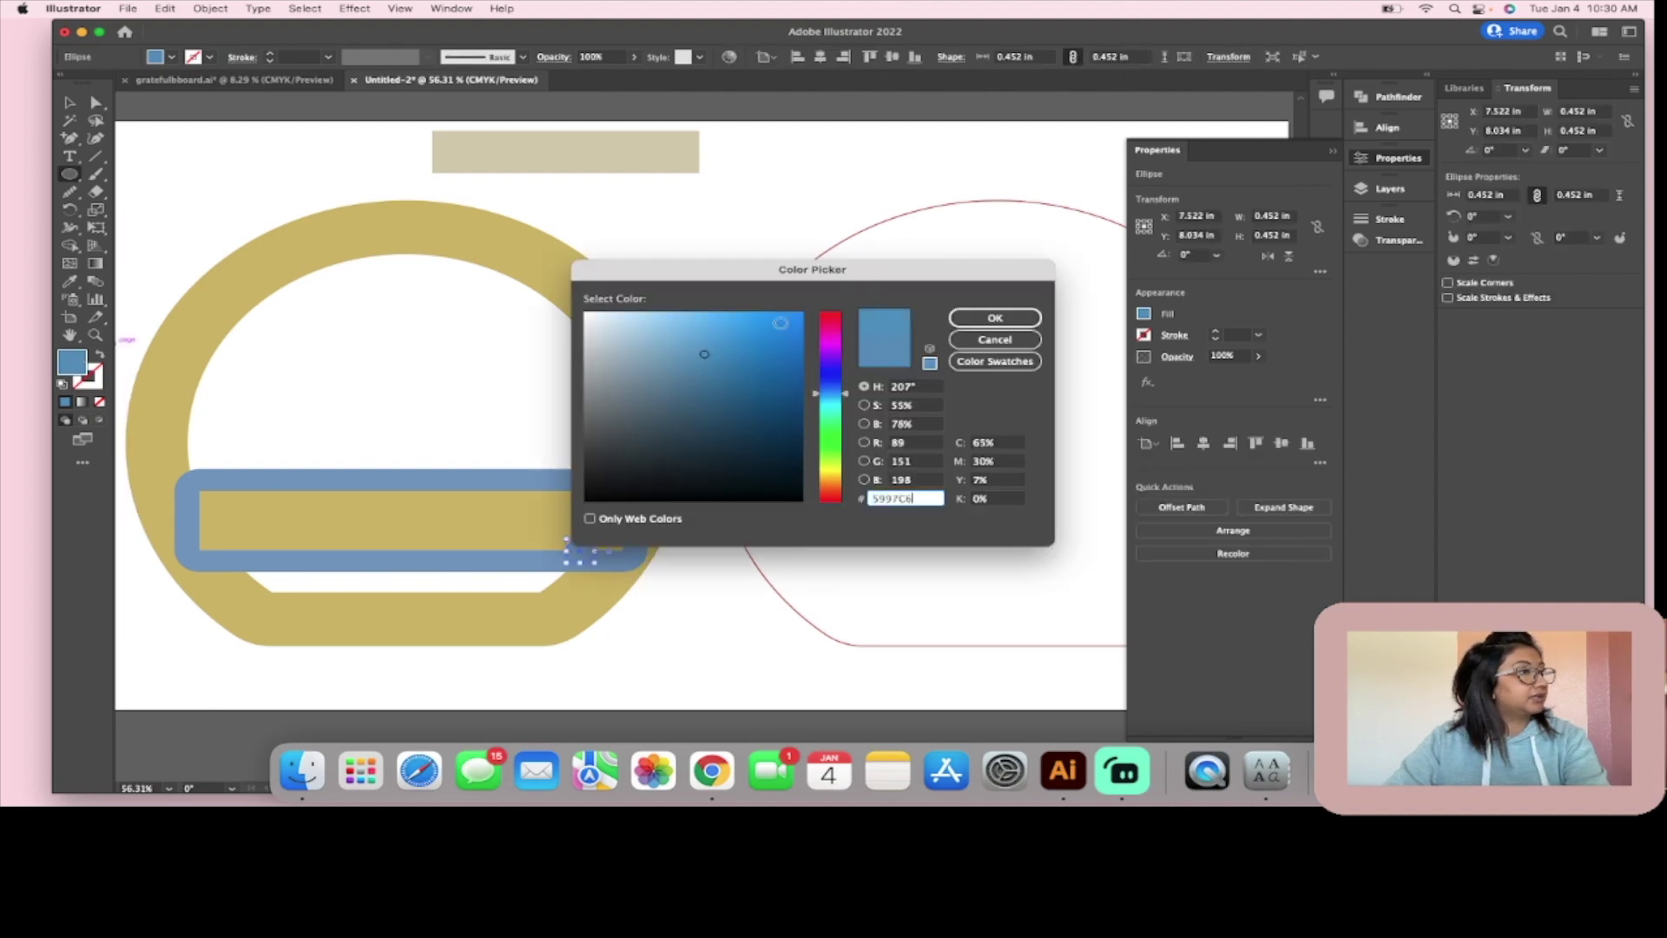
pyautogui.click(826, 319)
pyautogui.click(994, 314)
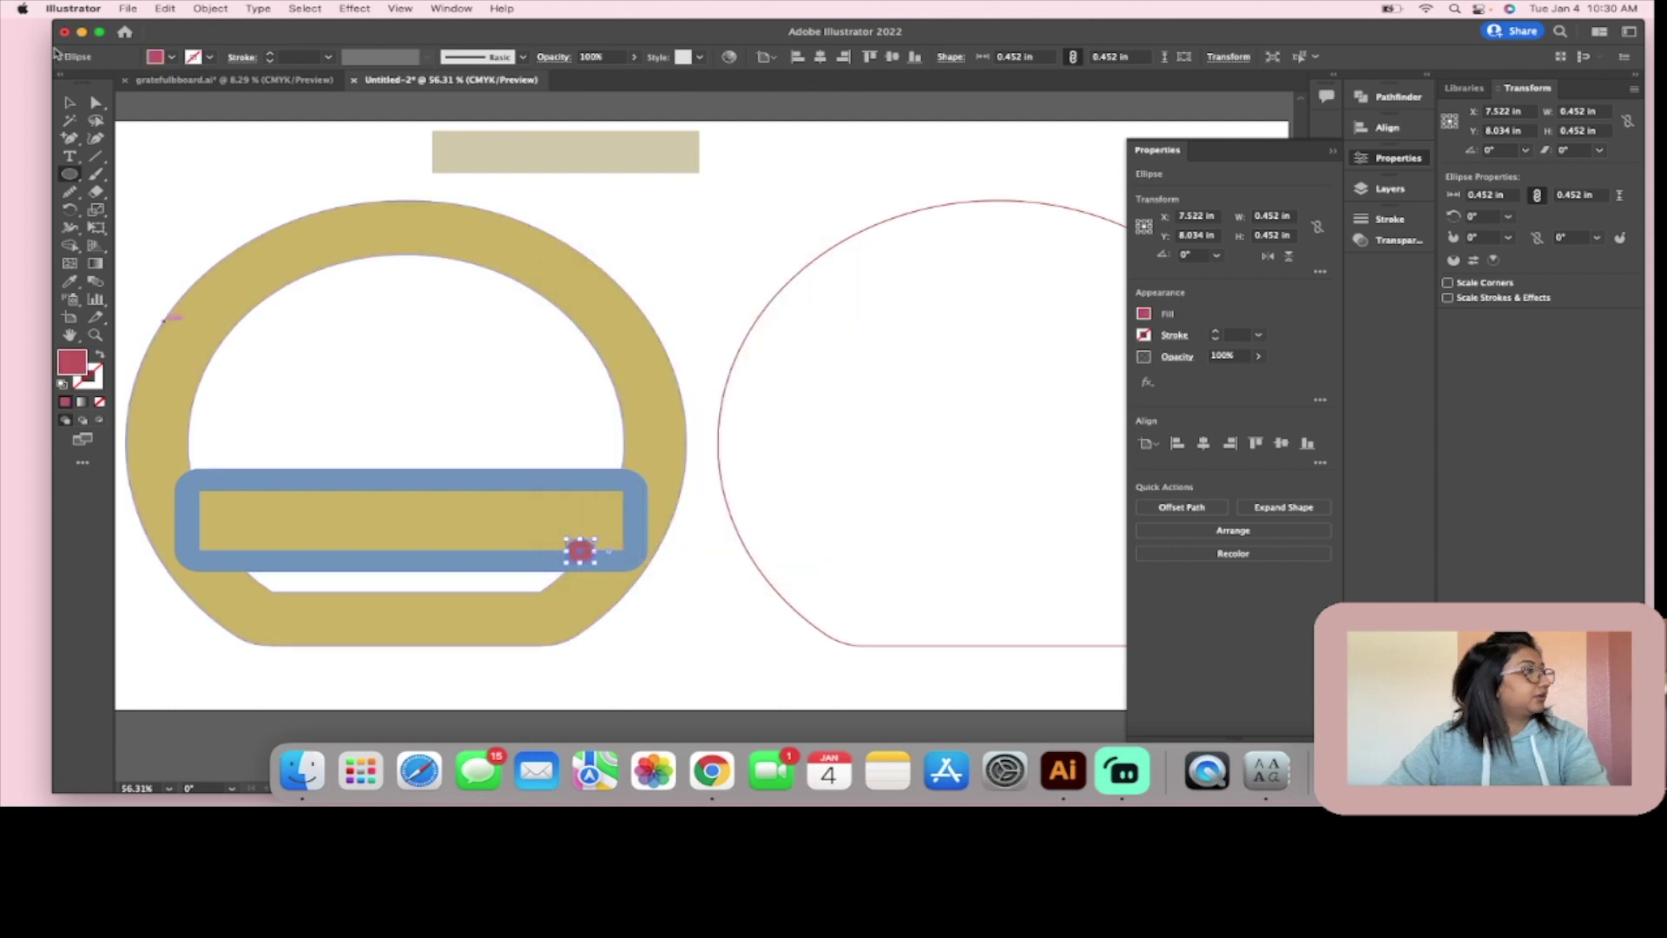
pyautogui.click(71, 102)
pyautogui.scroll(-1, 376, 361)
pyautogui.click(387, 350)
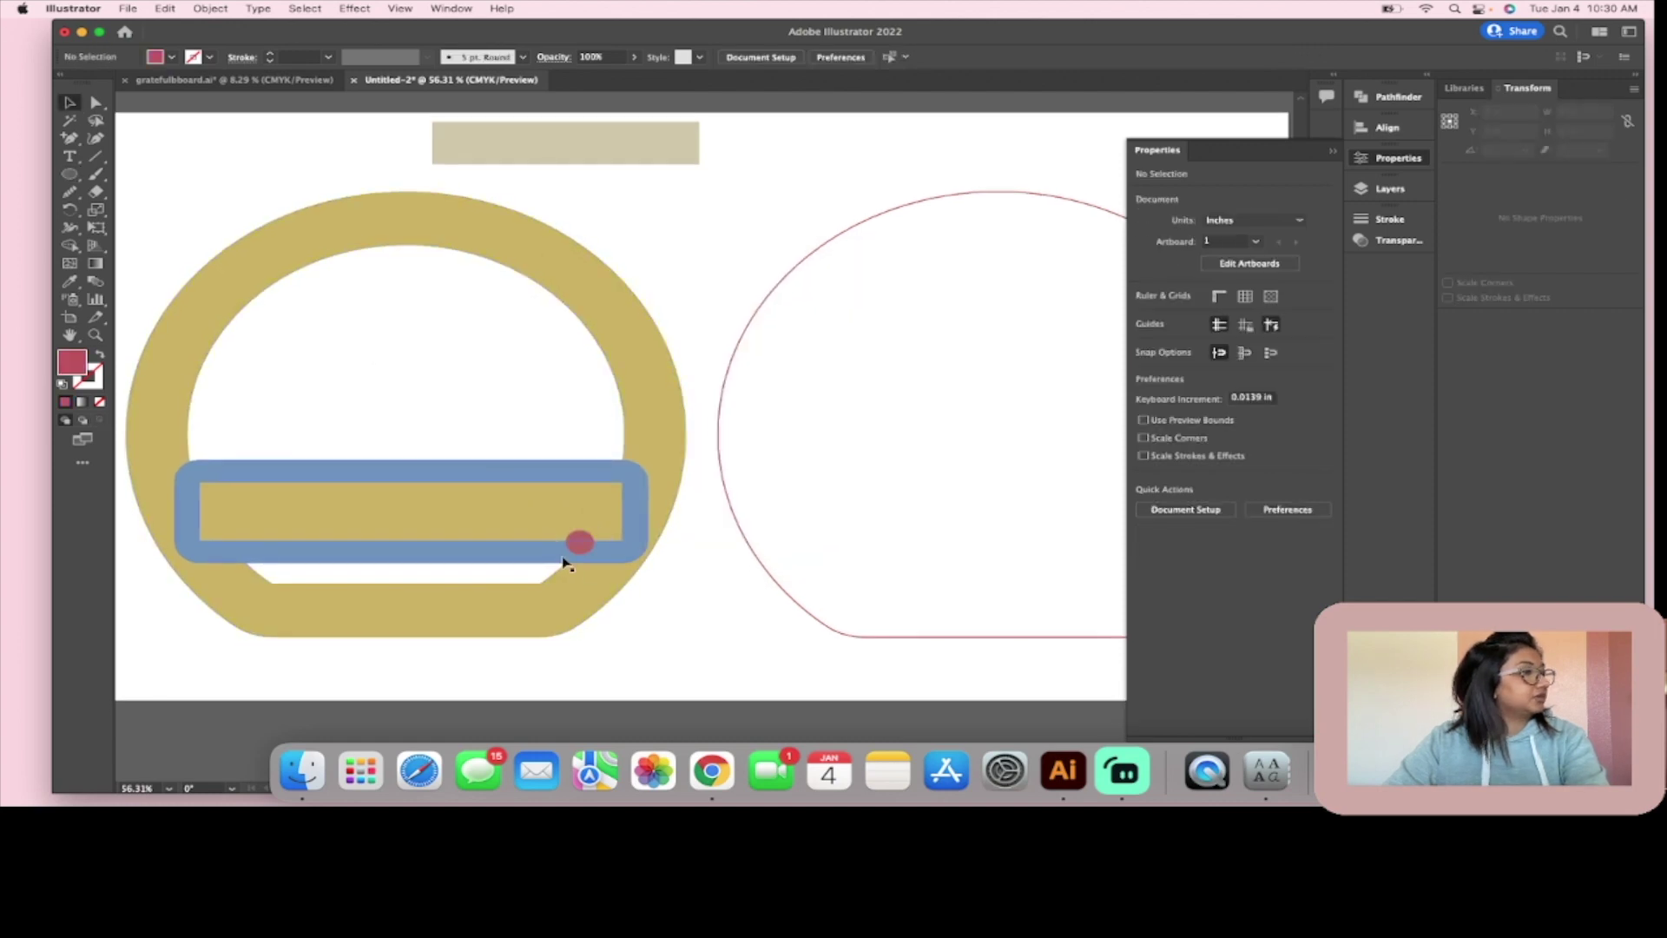
# Step: Enlarge the red circle to about 0.55 in across, extending it upward from the blue frame's lower bar
pyautogui.click(580, 543)
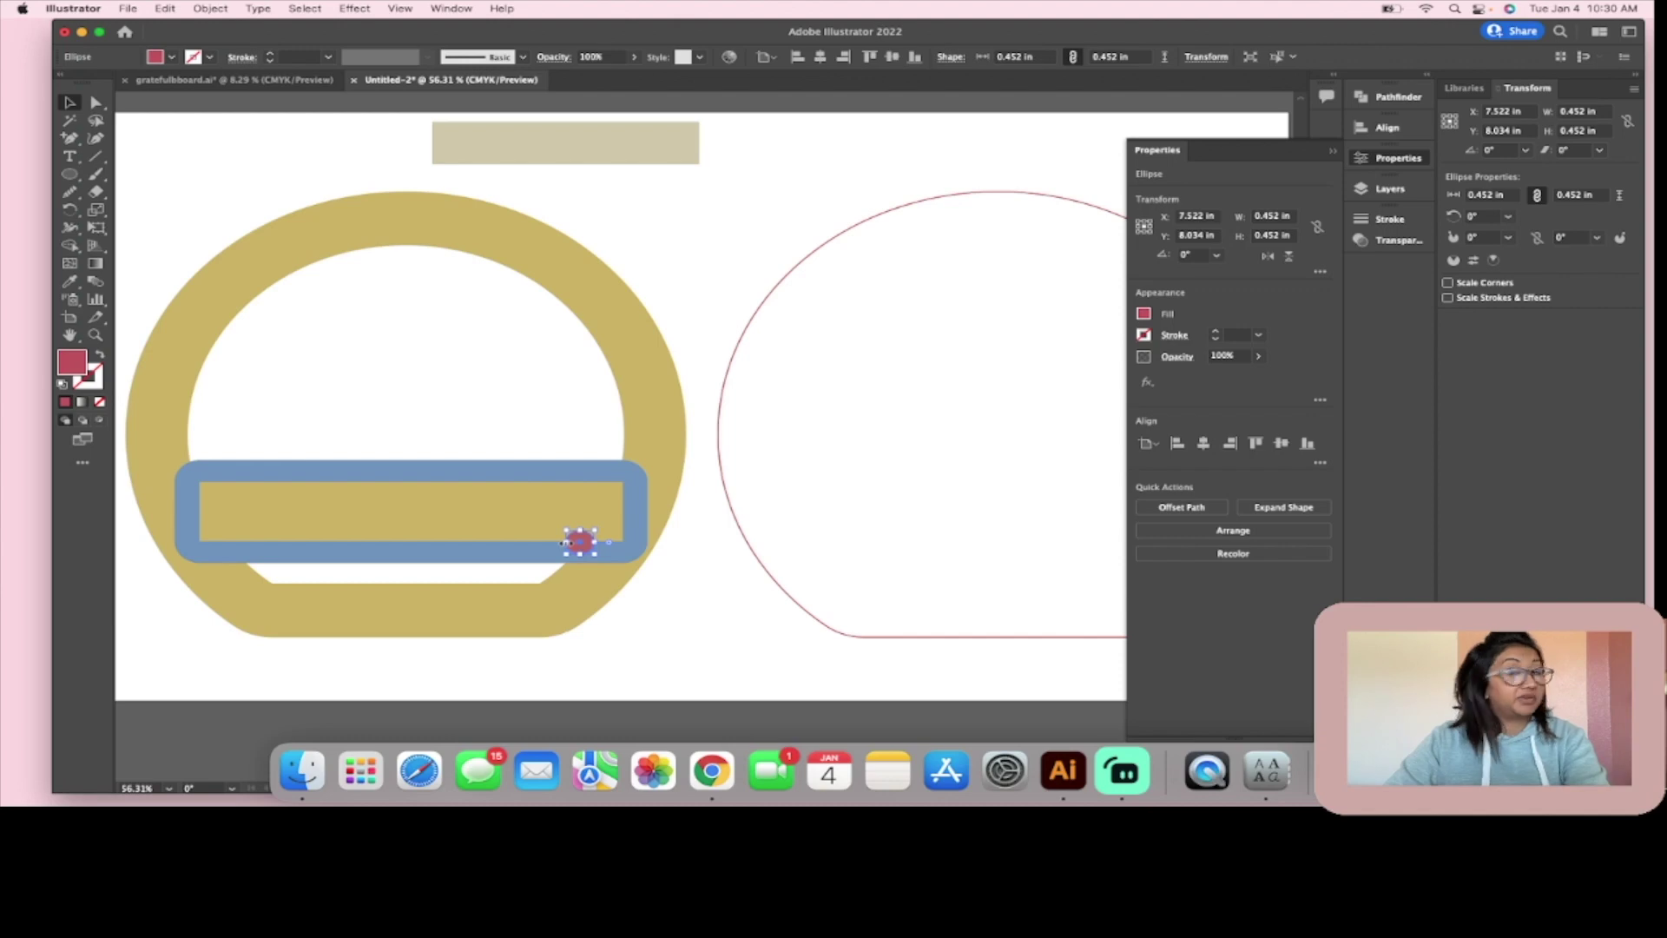
pyautogui.moveTo(564, 544); pyautogui.dragTo(599, 534)
pyautogui.click(547, 409)
pyautogui.click(580, 540)
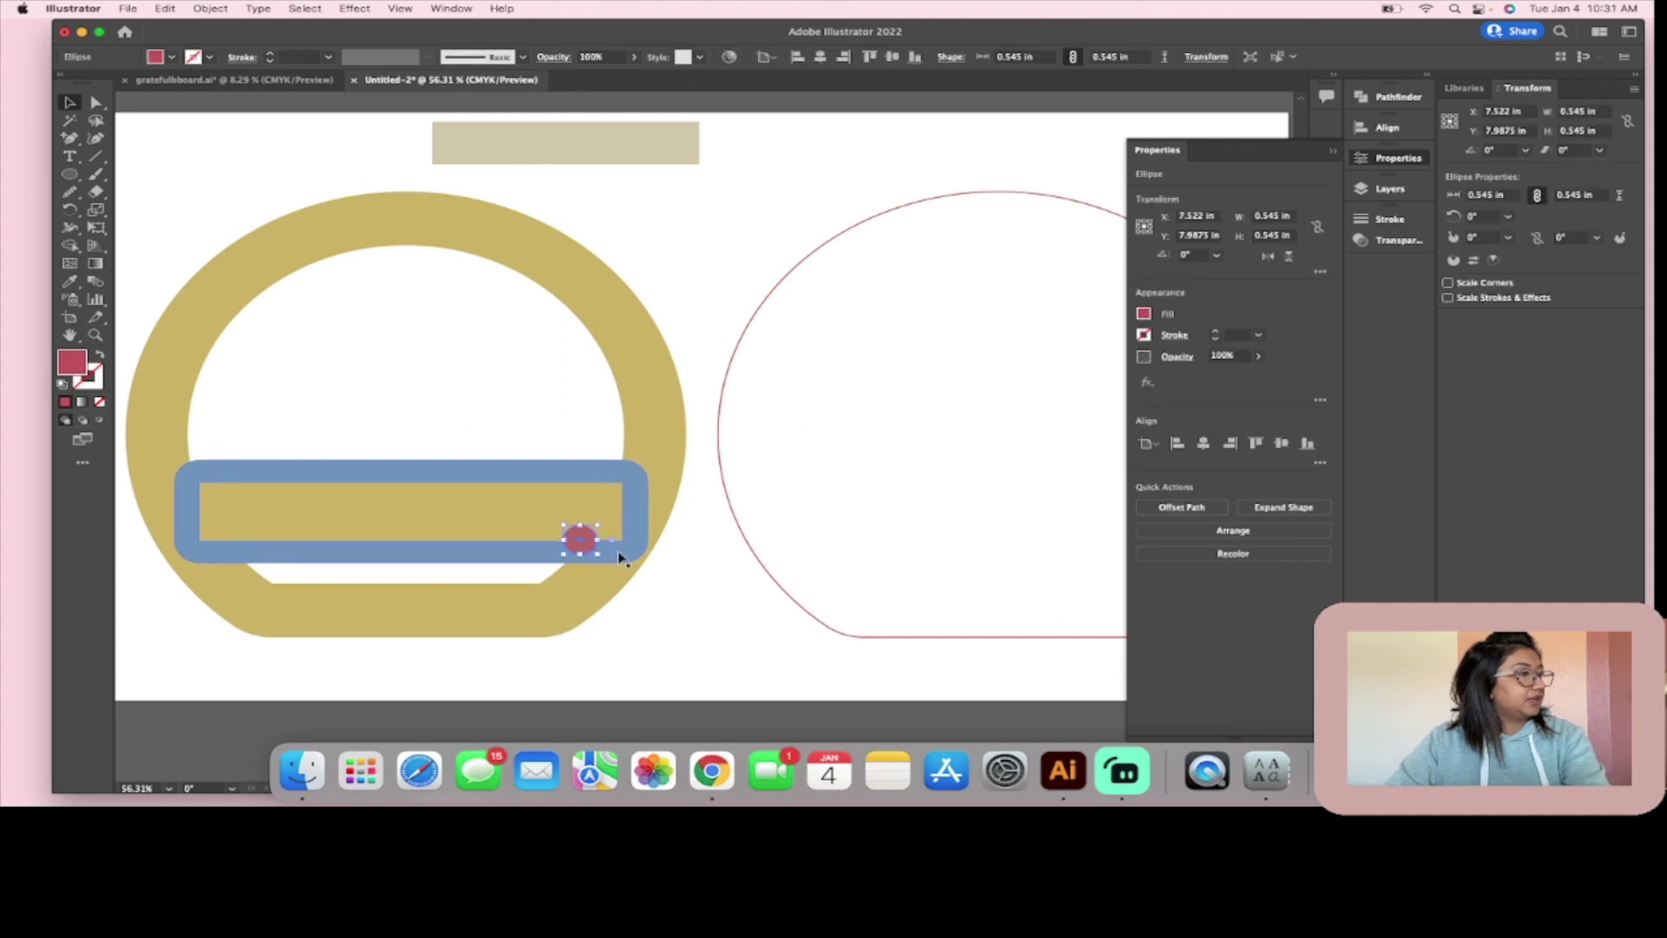
# Step: Try cutting the red circle out of the blue frame with Minus Front, and undo the cut
pyautogui.keyDown('shift'); pyautogui.click(627, 559); pyautogui.keyUp('shift')
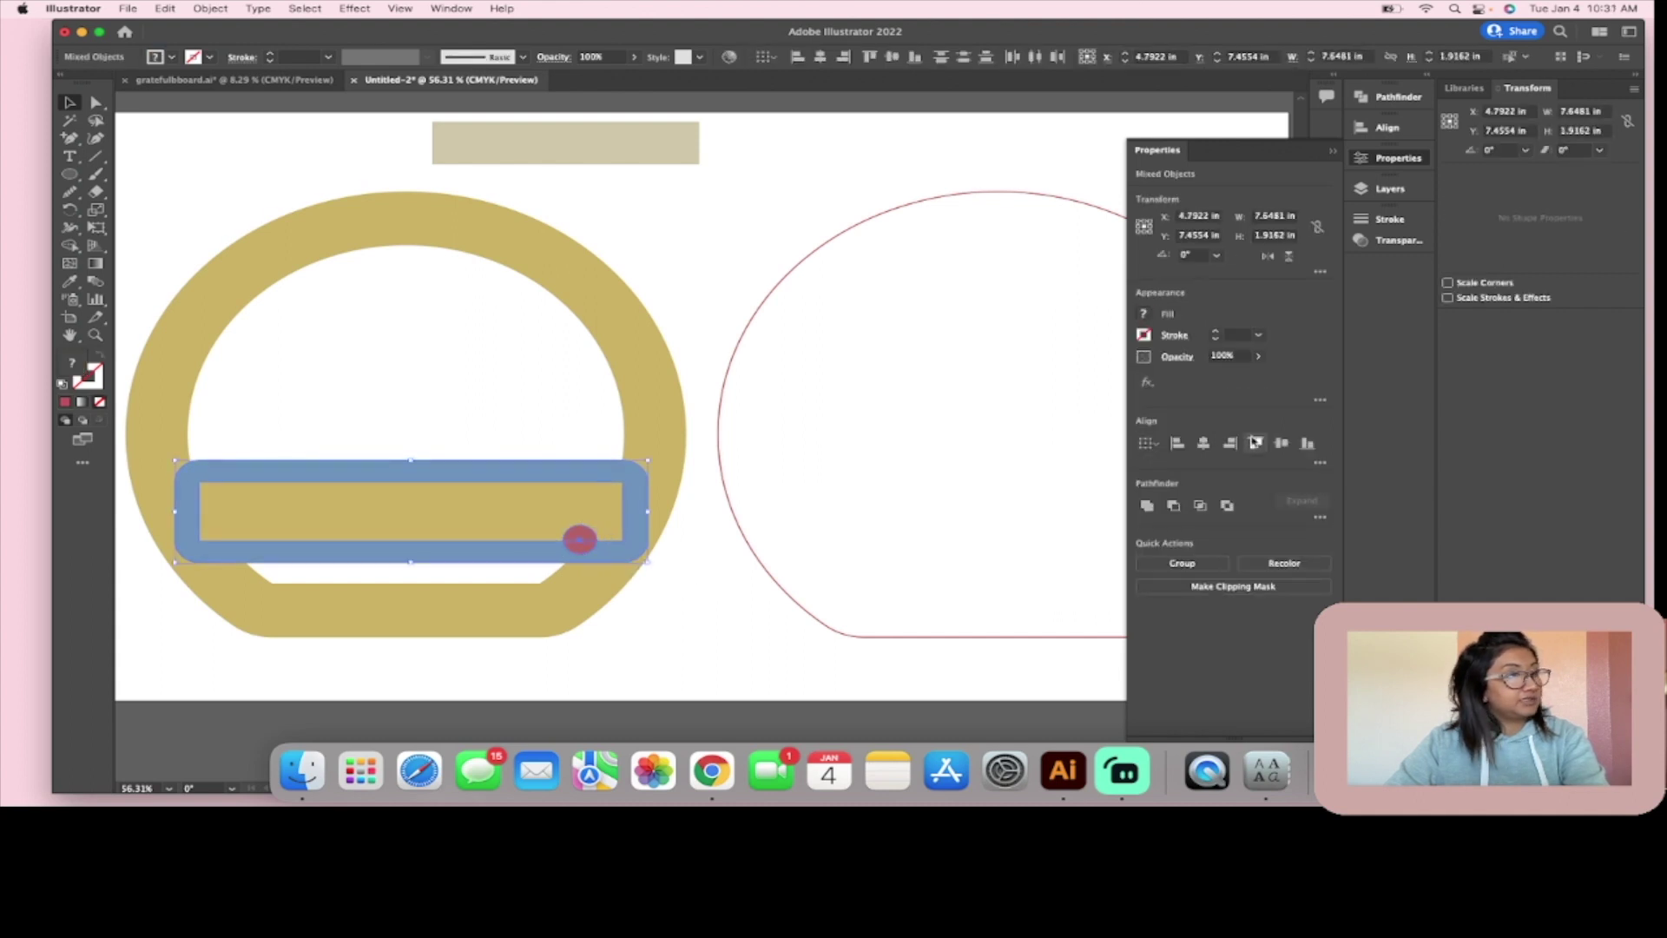
pyautogui.click(1176, 508)
pyautogui.click(709, 228)
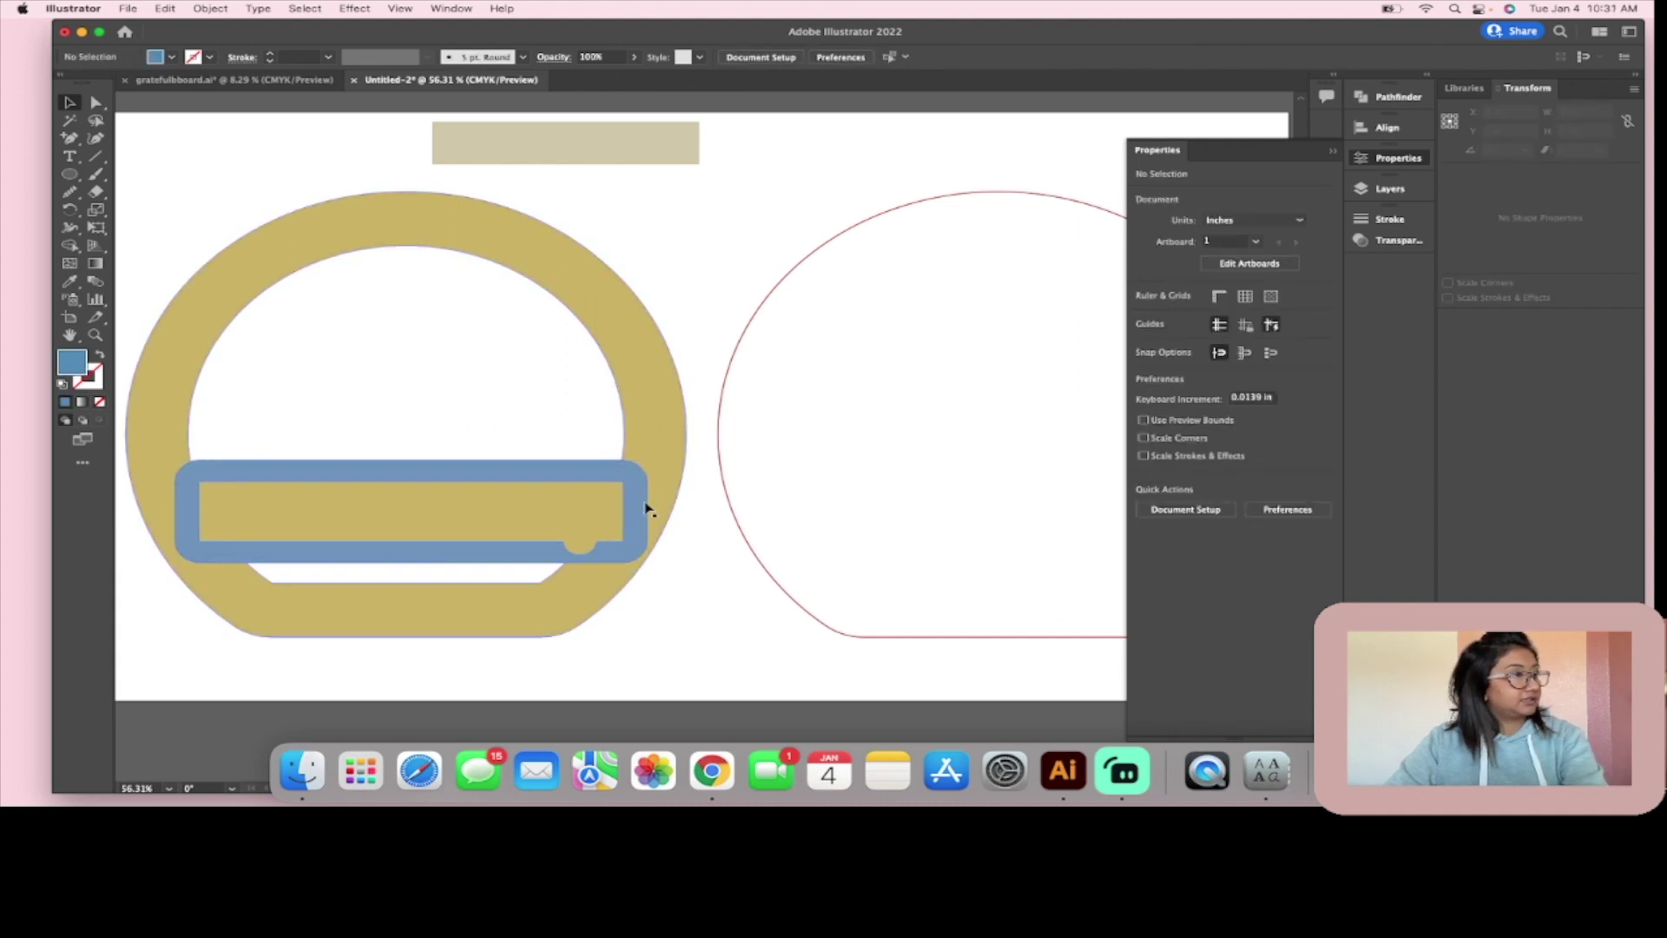
pyautogui.press('super+z')
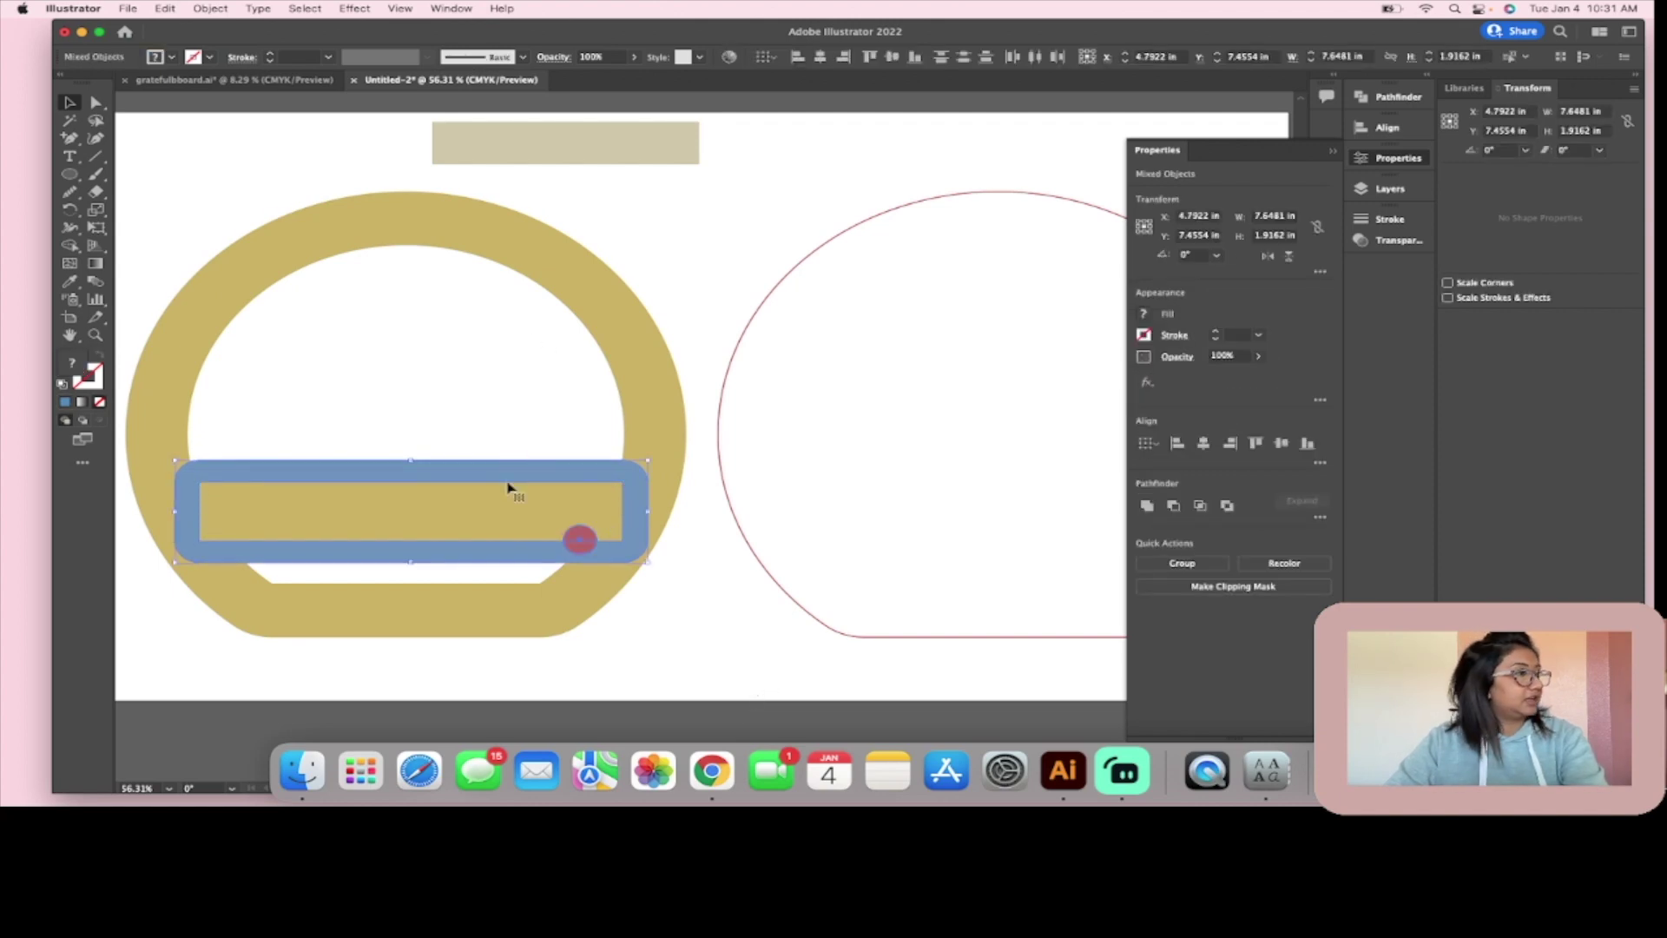
pyautogui.click(708, 301)
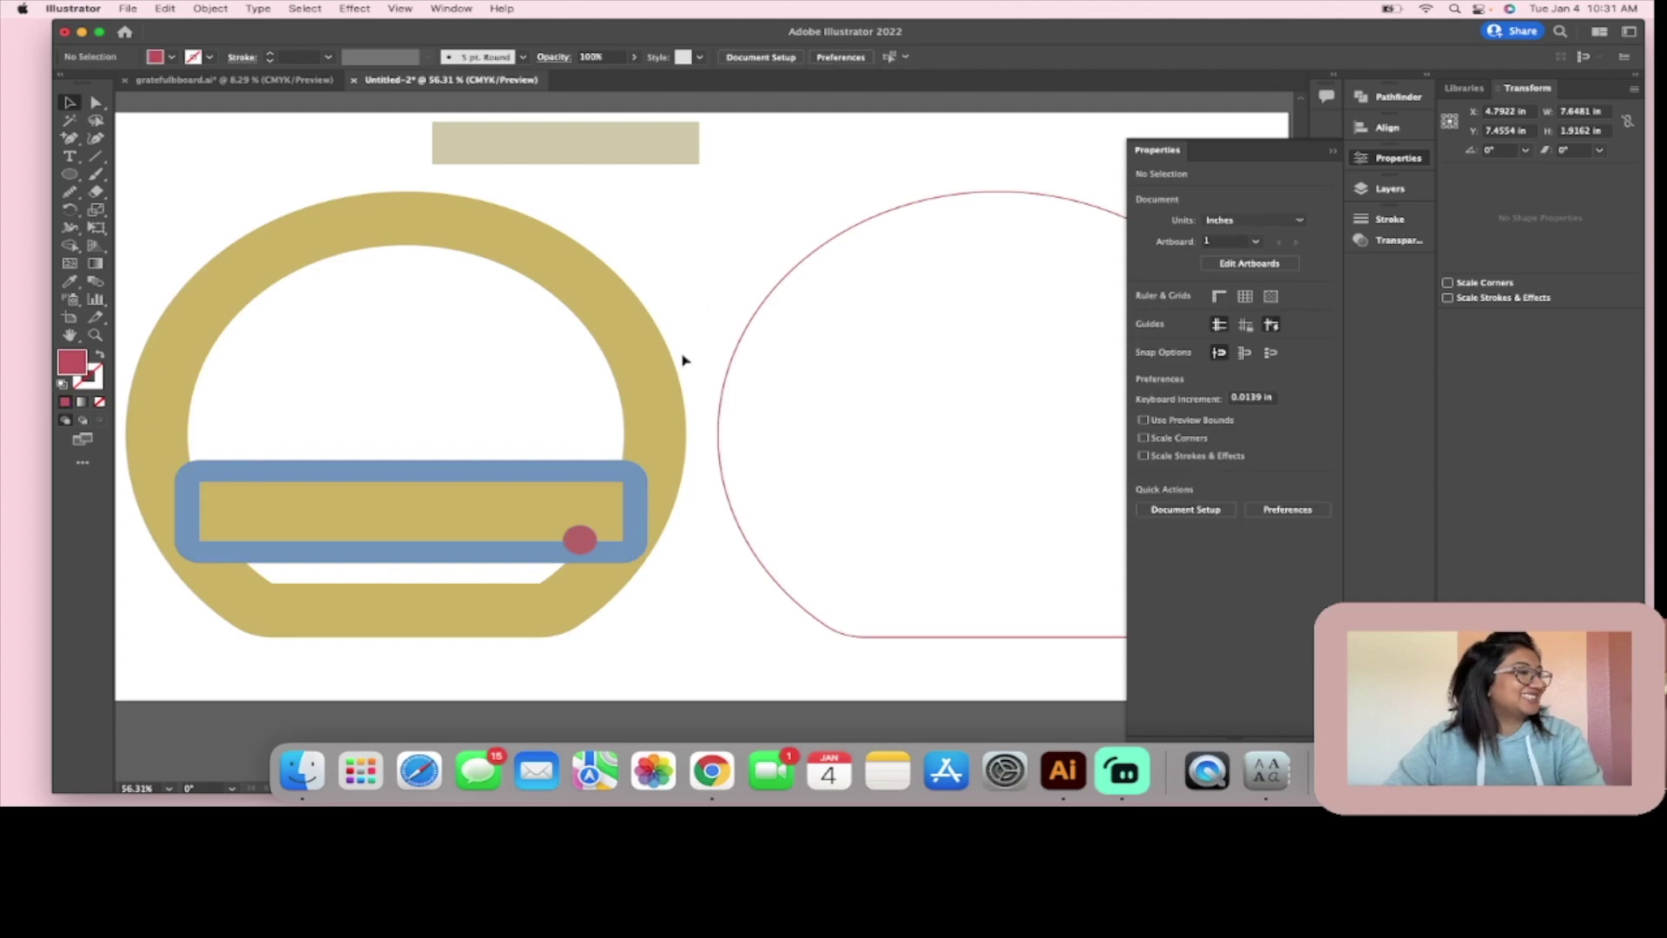
# Step: Isolate the blue frame's compound path, round the corners of its inner rectangle slightly, and leave isolation
pyautogui.click(435, 476)
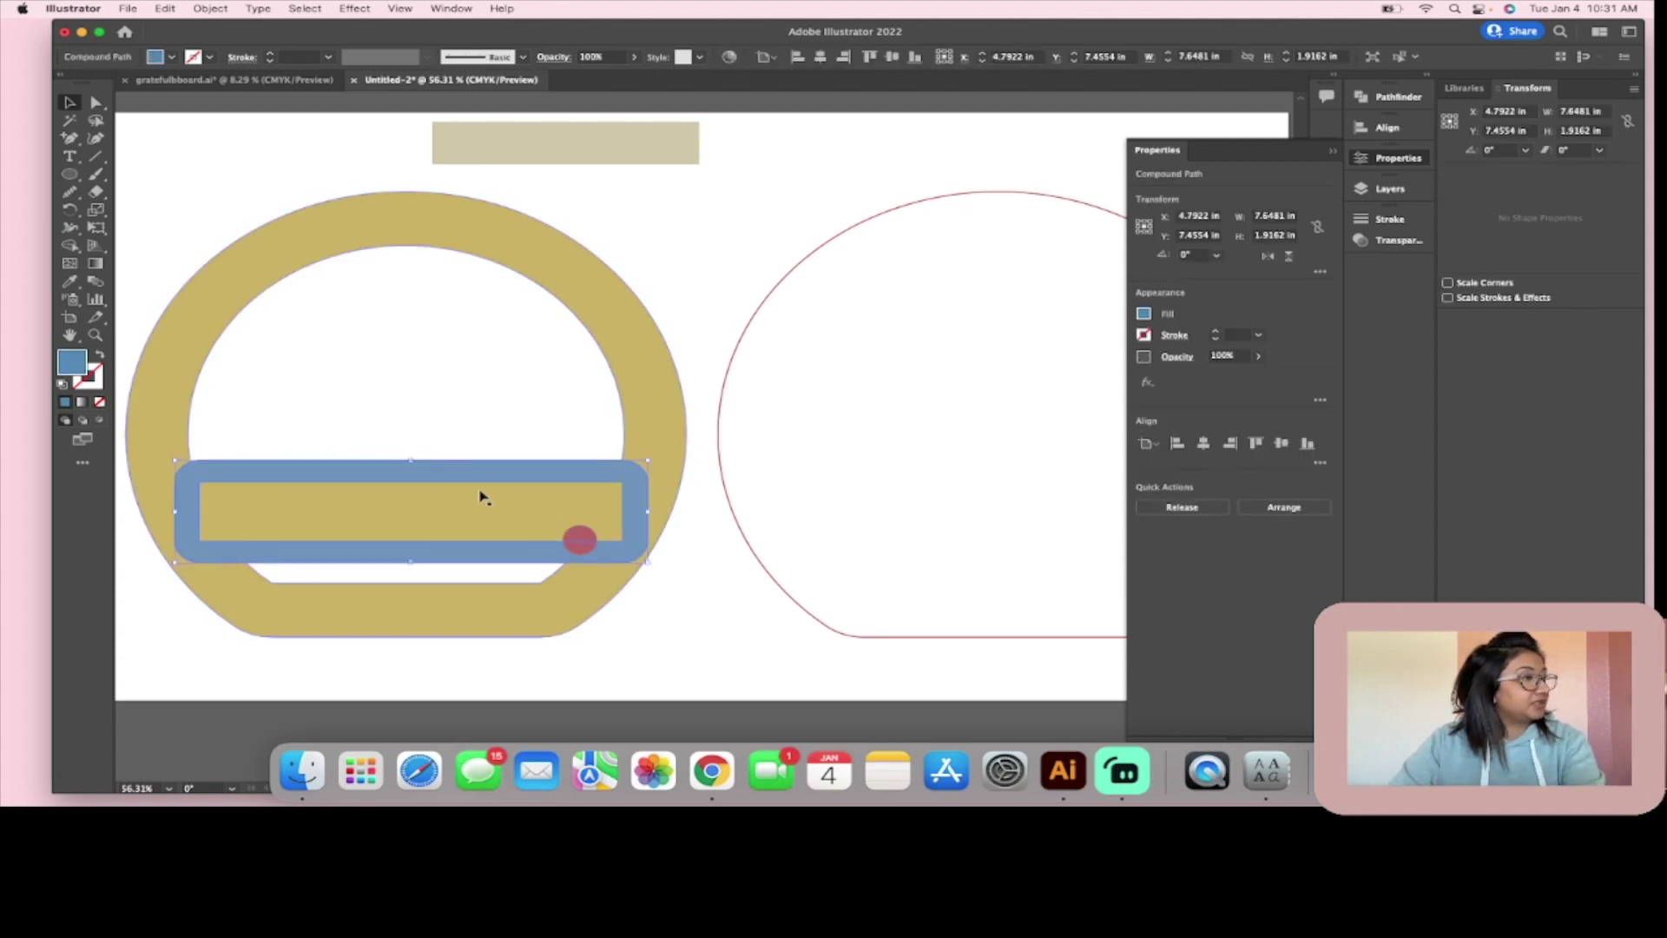
pyautogui.doubleClick(483, 485)
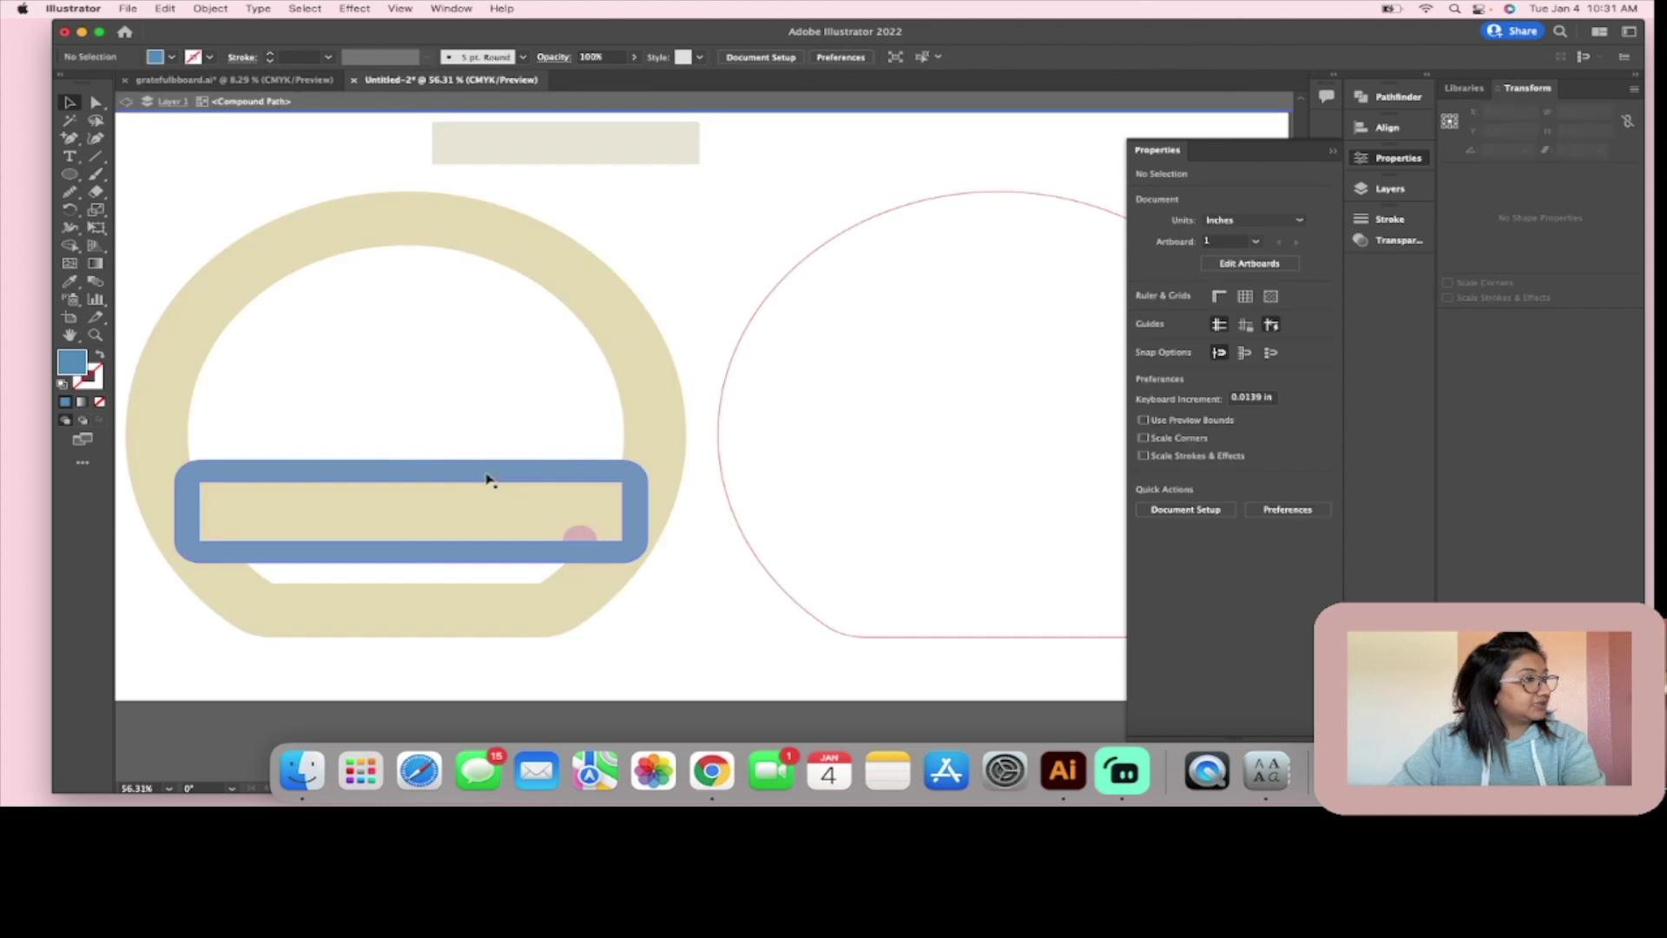
pyautogui.click(575, 487)
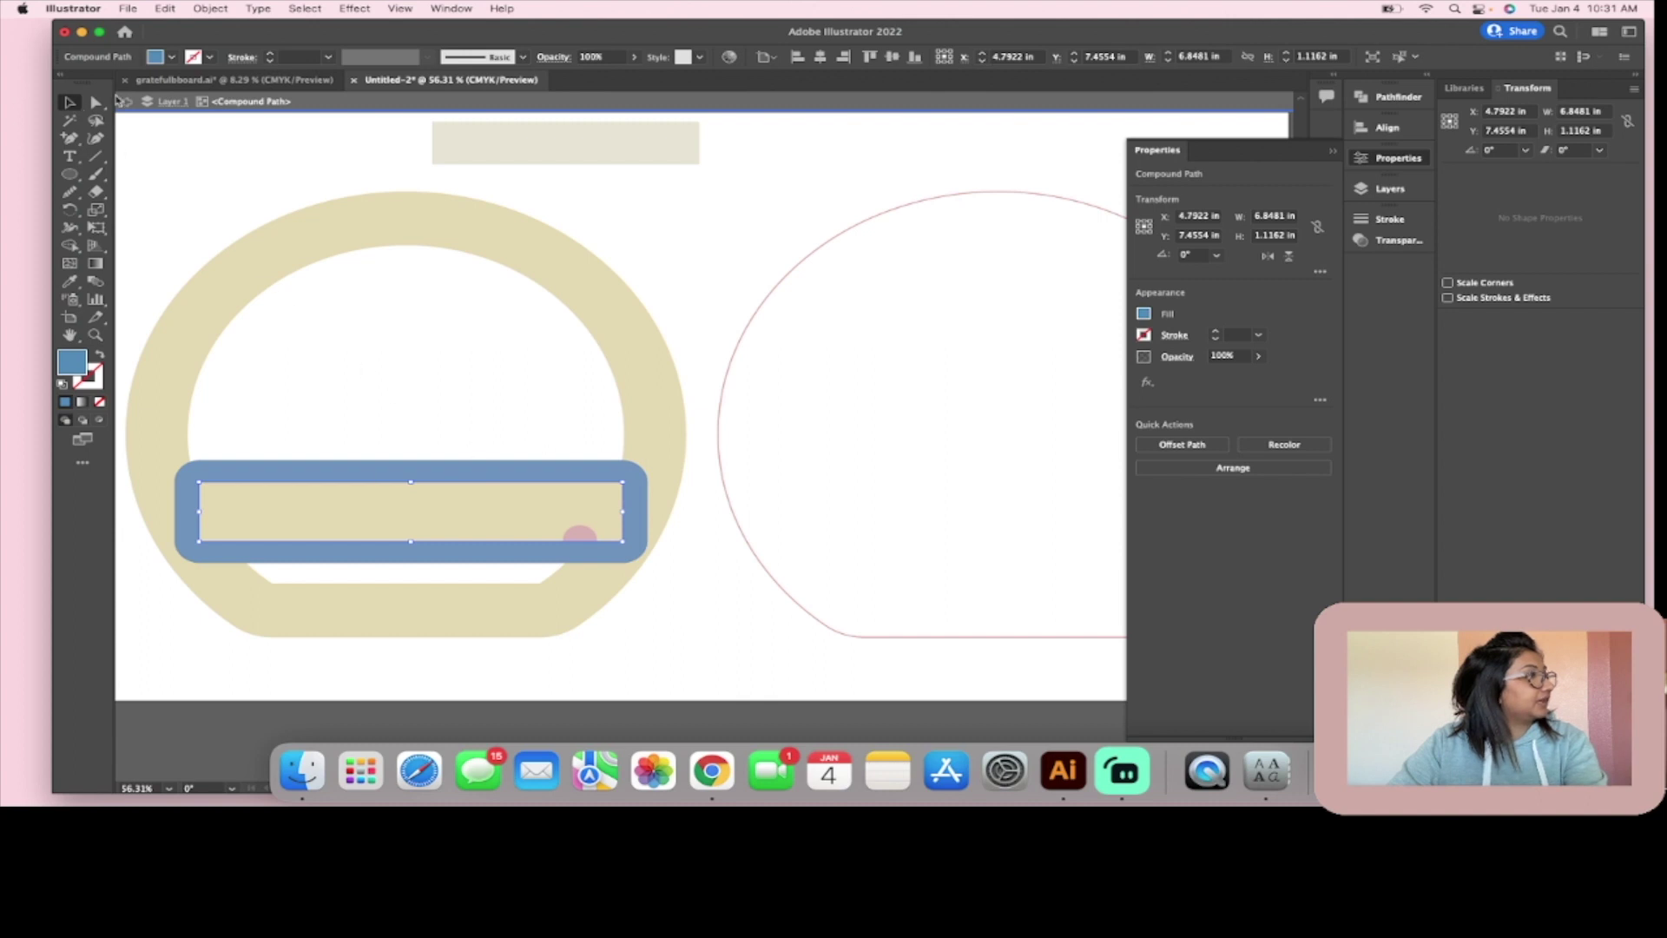
pyautogui.click(96, 104)
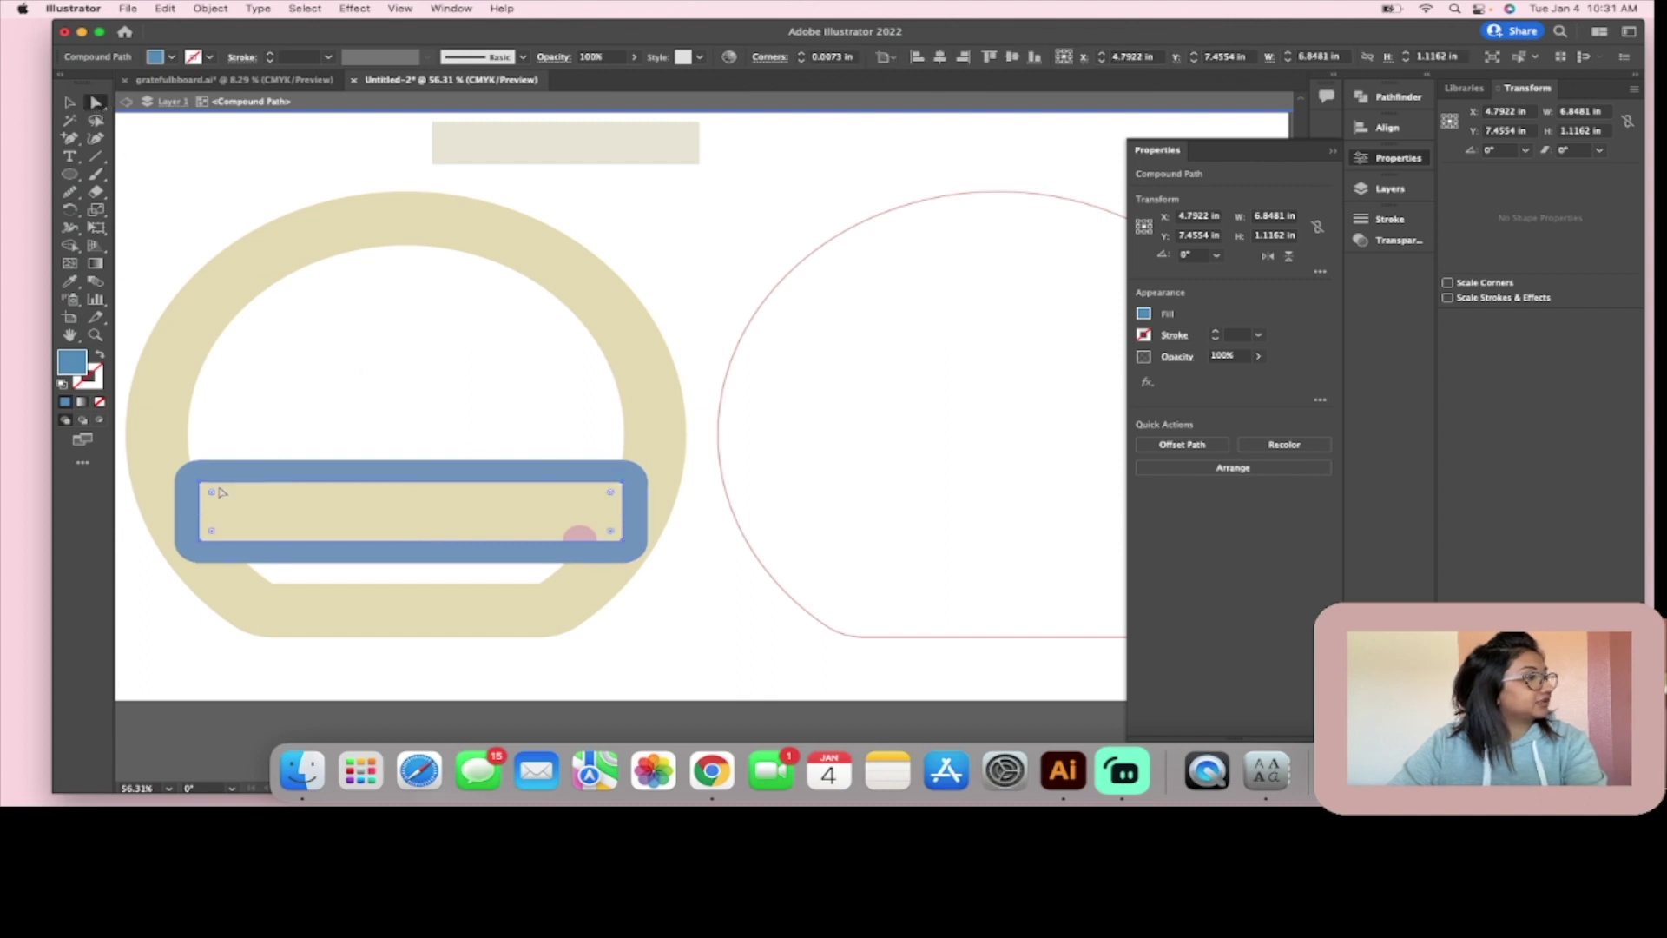
pyautogui.moveTo(213, 495); pyautogui.dragTo(212, 493)
pyautogui.click(69, 103)
pyautogui.click(268, 178)
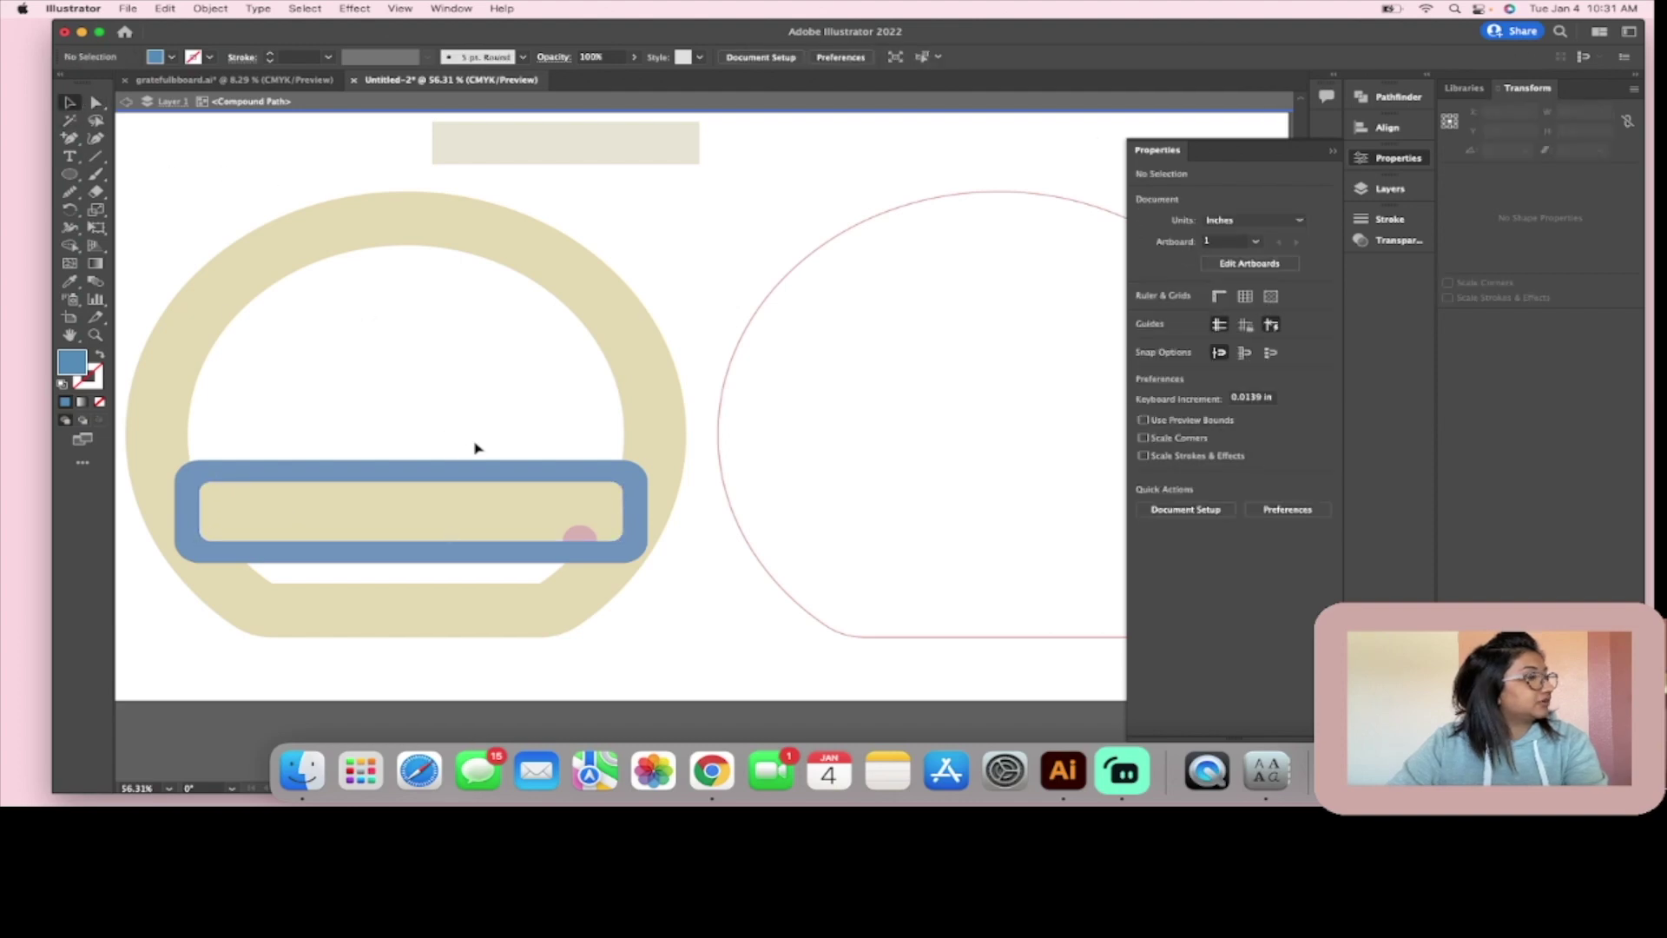
pyautogui.doubleClick(472, 399)
# Step: Copy the blue frame's inner rounded rectangle from its compound path, leave isolation, and paste the copy across the ring's upper opening
pyautogui.scroll(3, 647, 296)
pyautogui.scroll(-3, 642, 287)
pyautogui.click(495, 482)
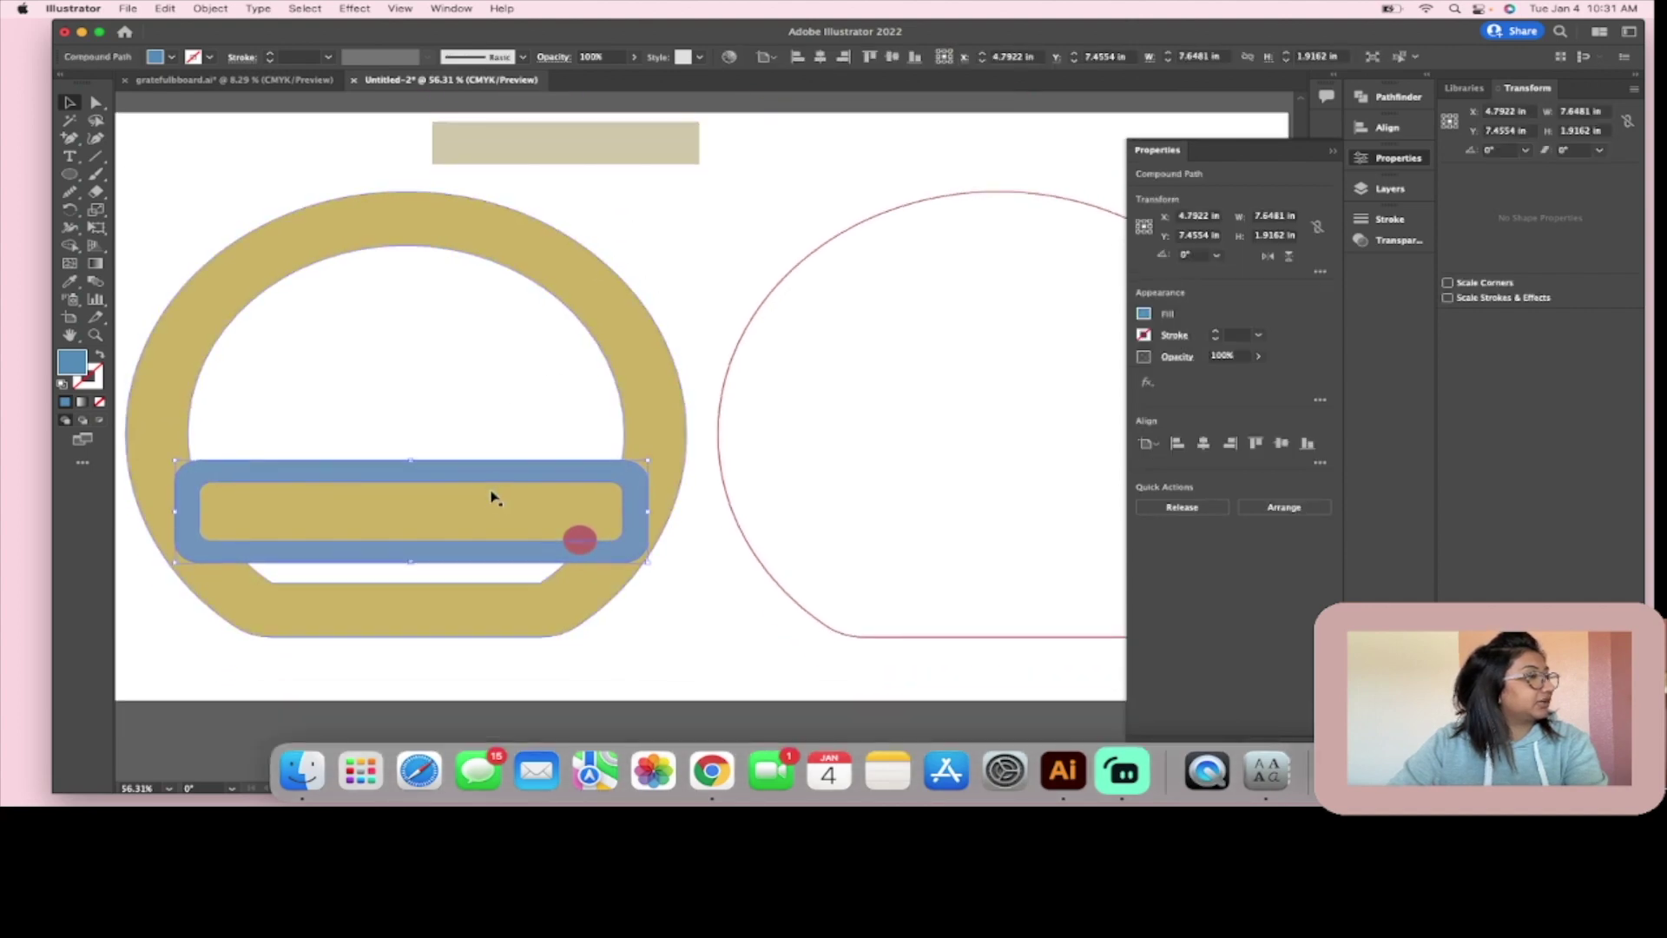
pyautogui.doubleClick(491, 489)
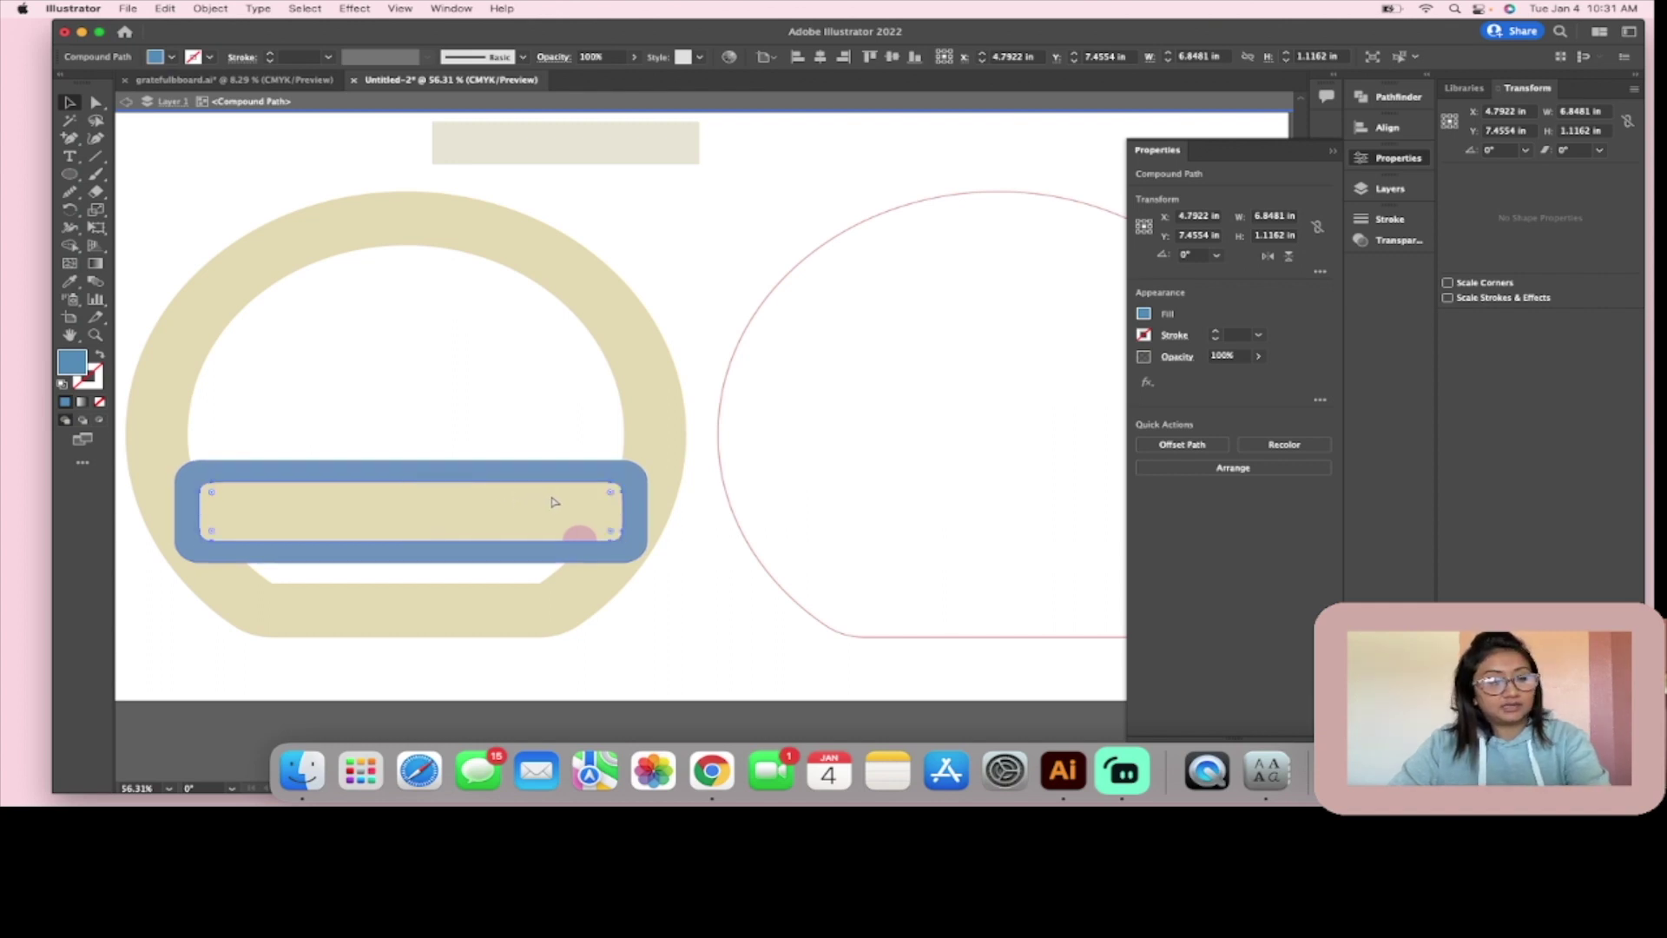
pyautogui.doubleClick(404, 367)
pyautogui.hotkey('ctrl', 'v')
pyautogui.moveTo(618, 419); pyautogui.dragTo(371, 311)
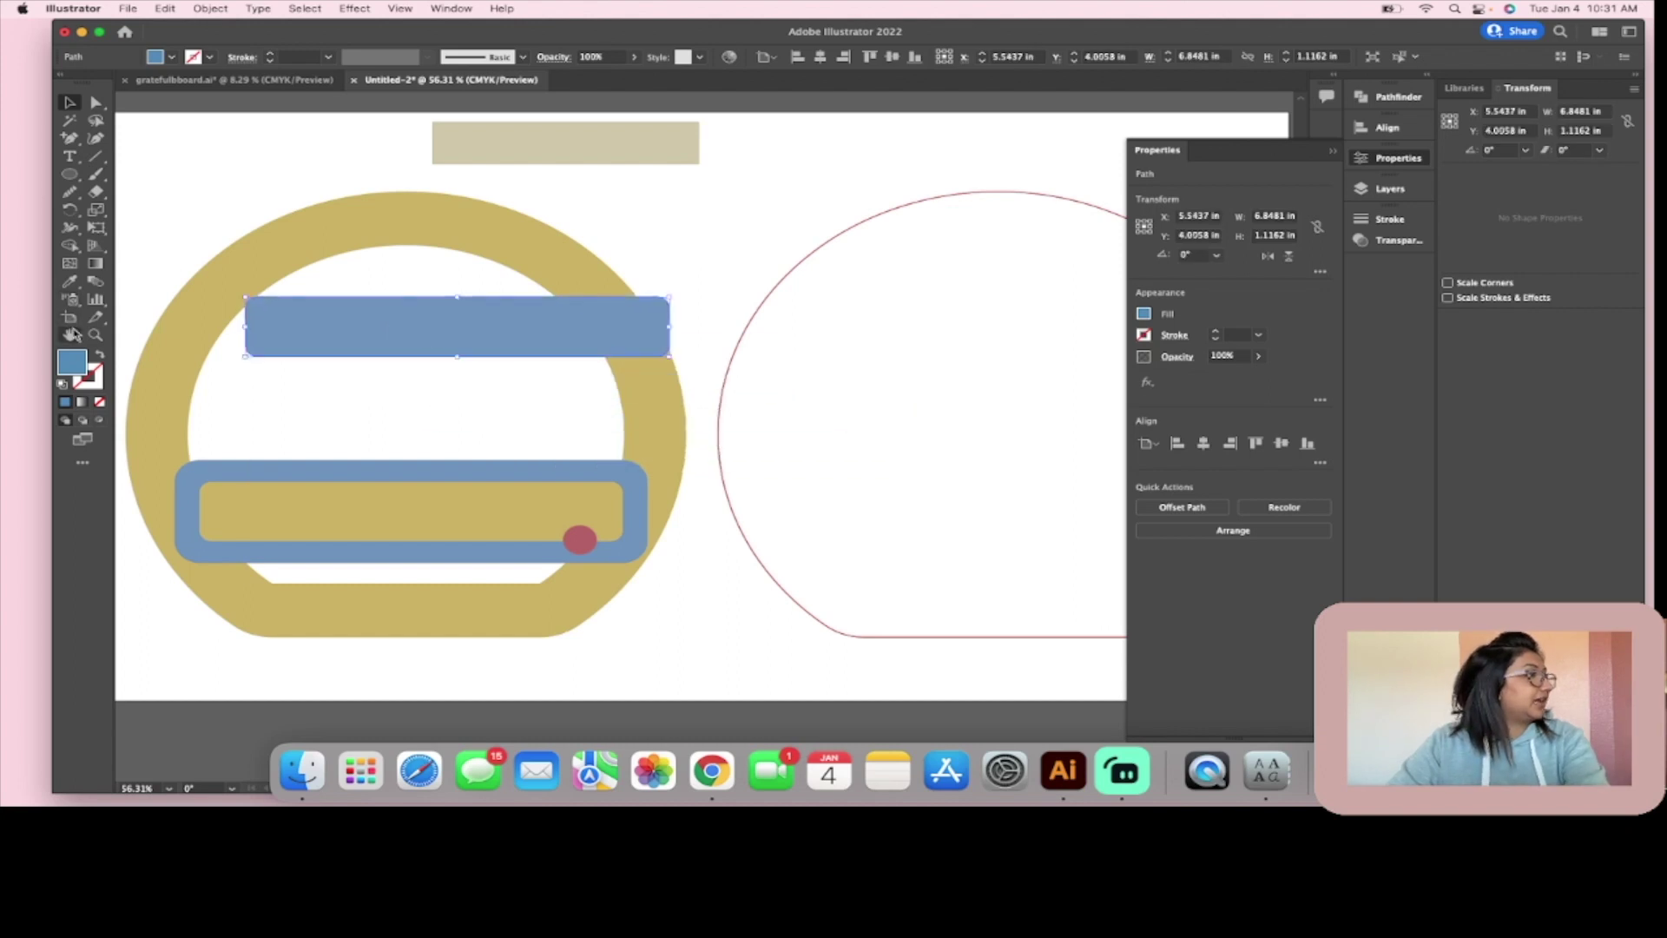
# Step: Recolour the pasted rounded bar dark blue and move it roughly above the middle of the blue frame
pyautogui.doubleClick(73, 368)
pyautogui.write('B0D7F4')
pyautogui.moveTo(675, 317); pyautogui.dragTo(782, 388)
pyautogui.click(995, 317)
pyautogui.moveTo(495, 351); pyautogui.dragTo(443, 377)
# Step: Cut the red circle out of the blue frame with Minus Front to form the notch
pyautogui.click(580, 539)
pyautogui.keyDown('shift'); pyautogui.click(532, 563); pyautogui.keyUp('shift')
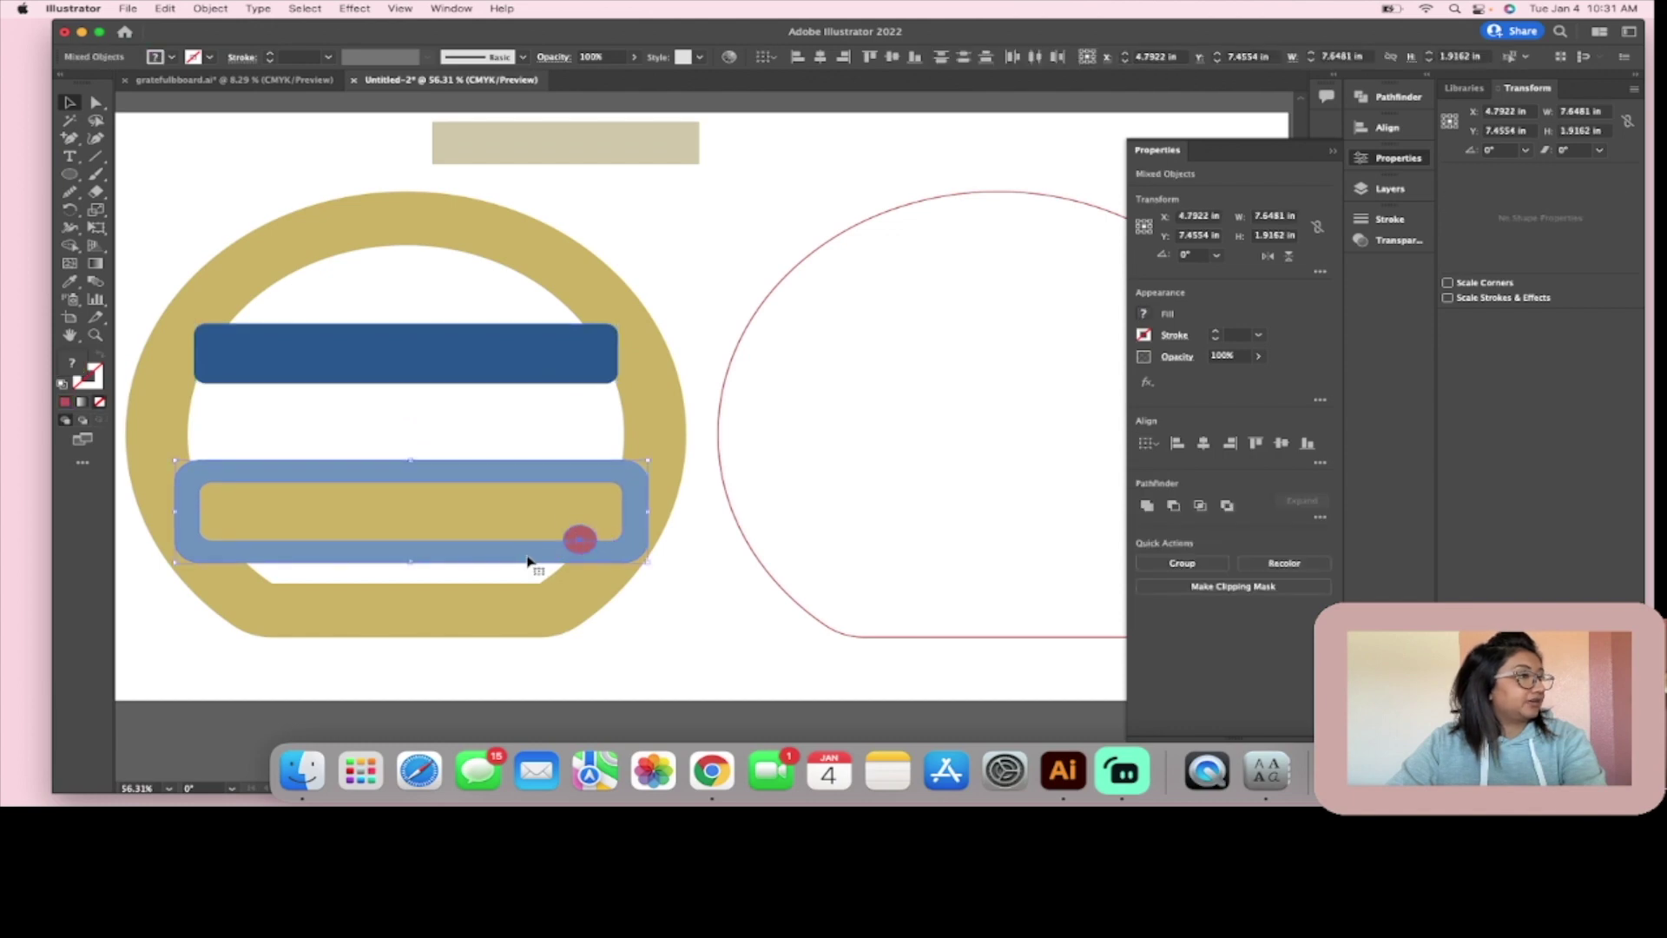
pyautogui.click(1173, 505)
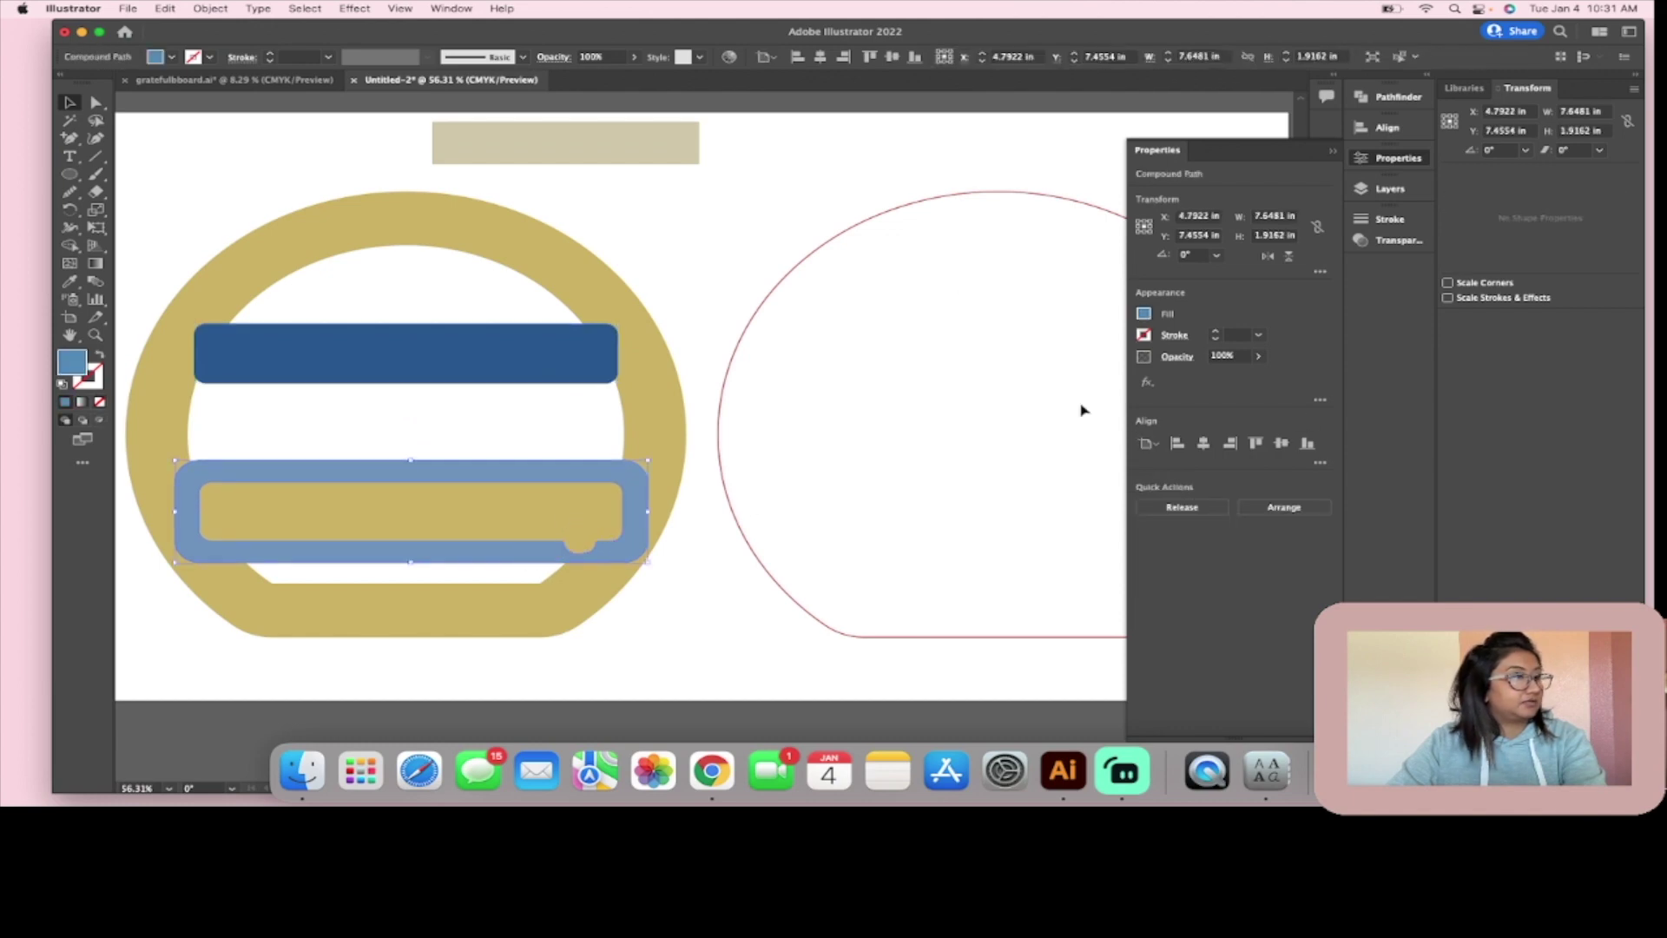
# Step: Move the dark blue bar into the opening of the notched frame and deselect it
pyautogui.click(797, 210)
pyautogui.moveTo(439, 399); pyautogui.dragTo(452, 541)
pyautogui.press('super+shift+a')
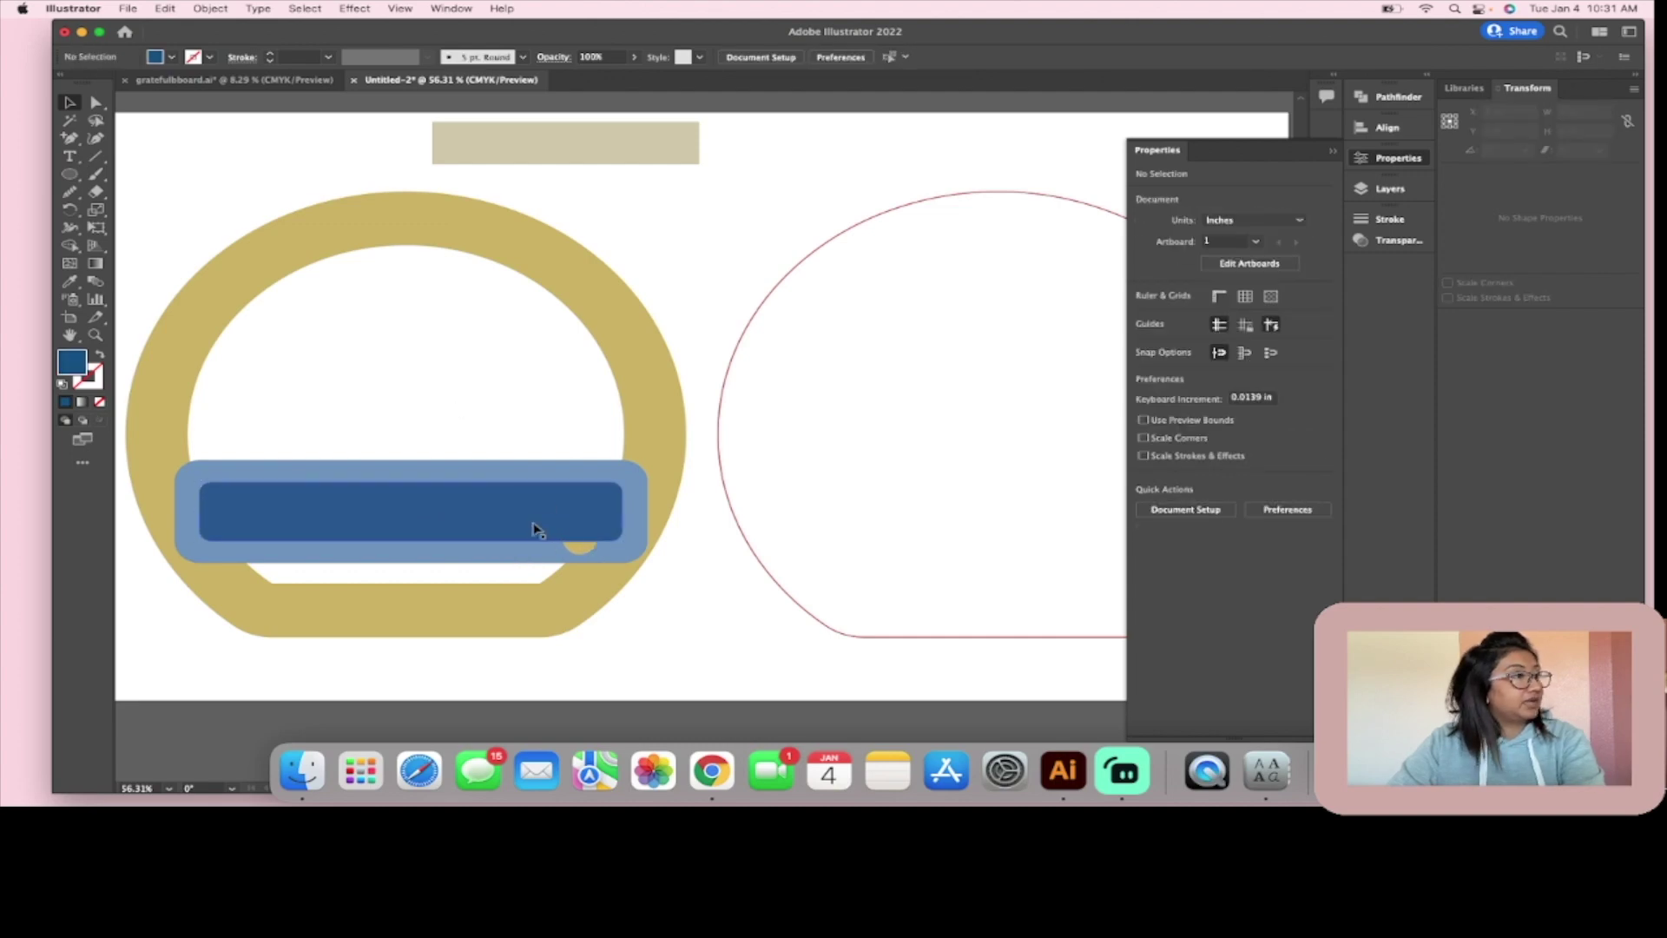
pyautogui.click(510, 520)
pyautogui.click(506, 466)
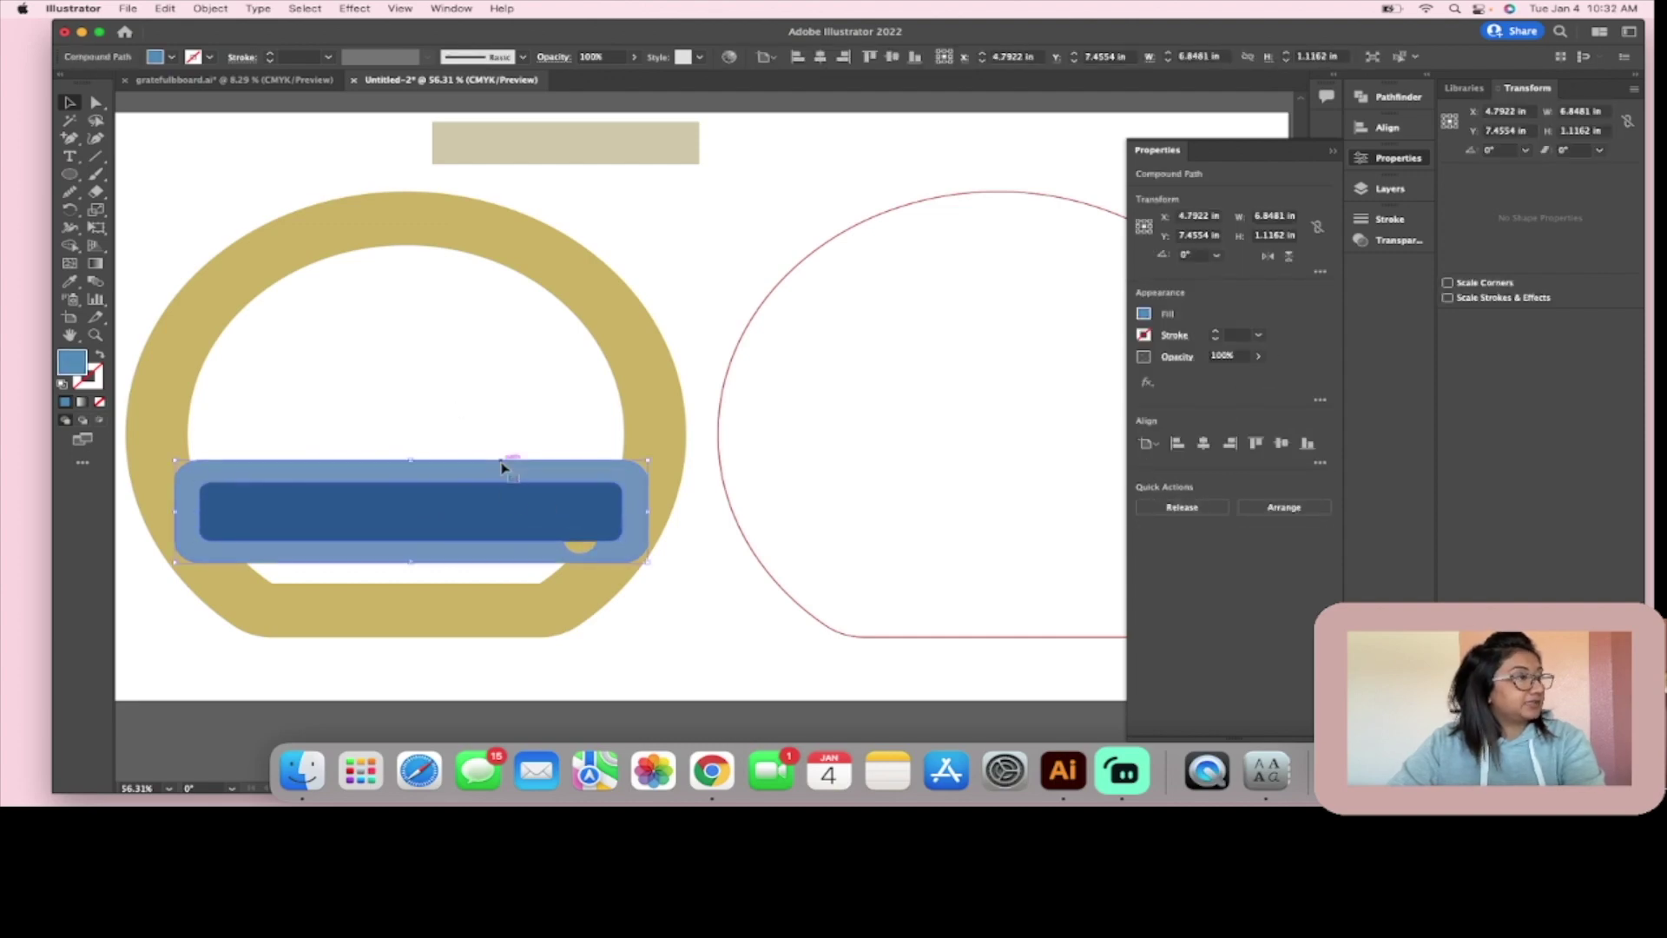
pyautogui.click(675, 417)
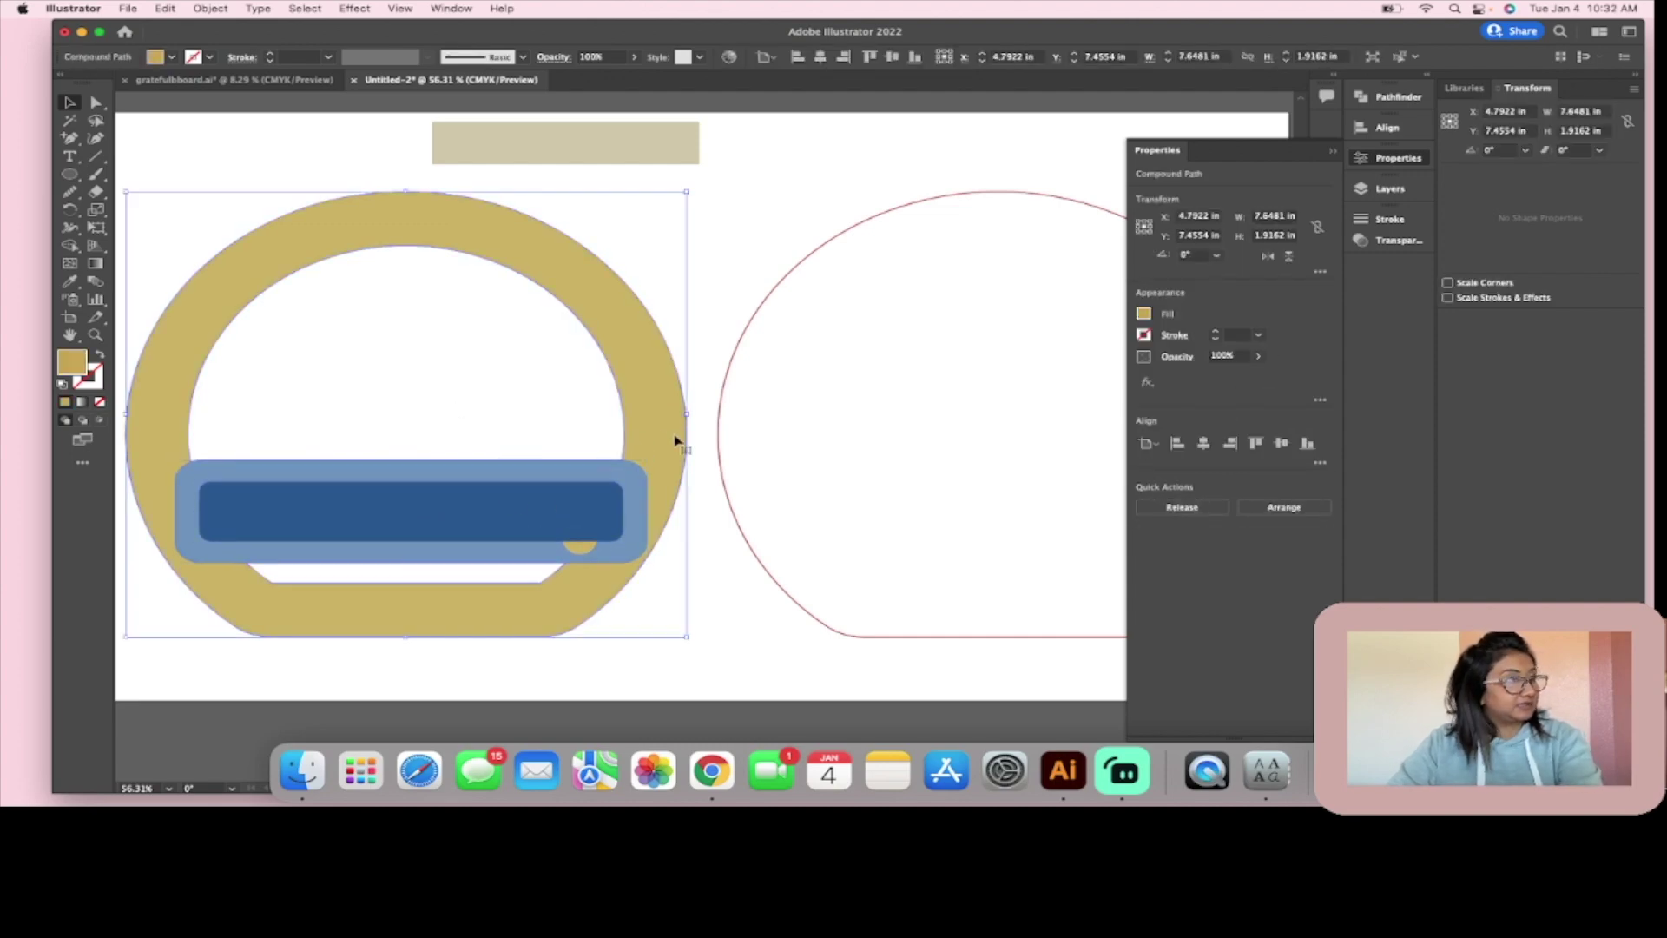
pyautogui.click(721, 419)
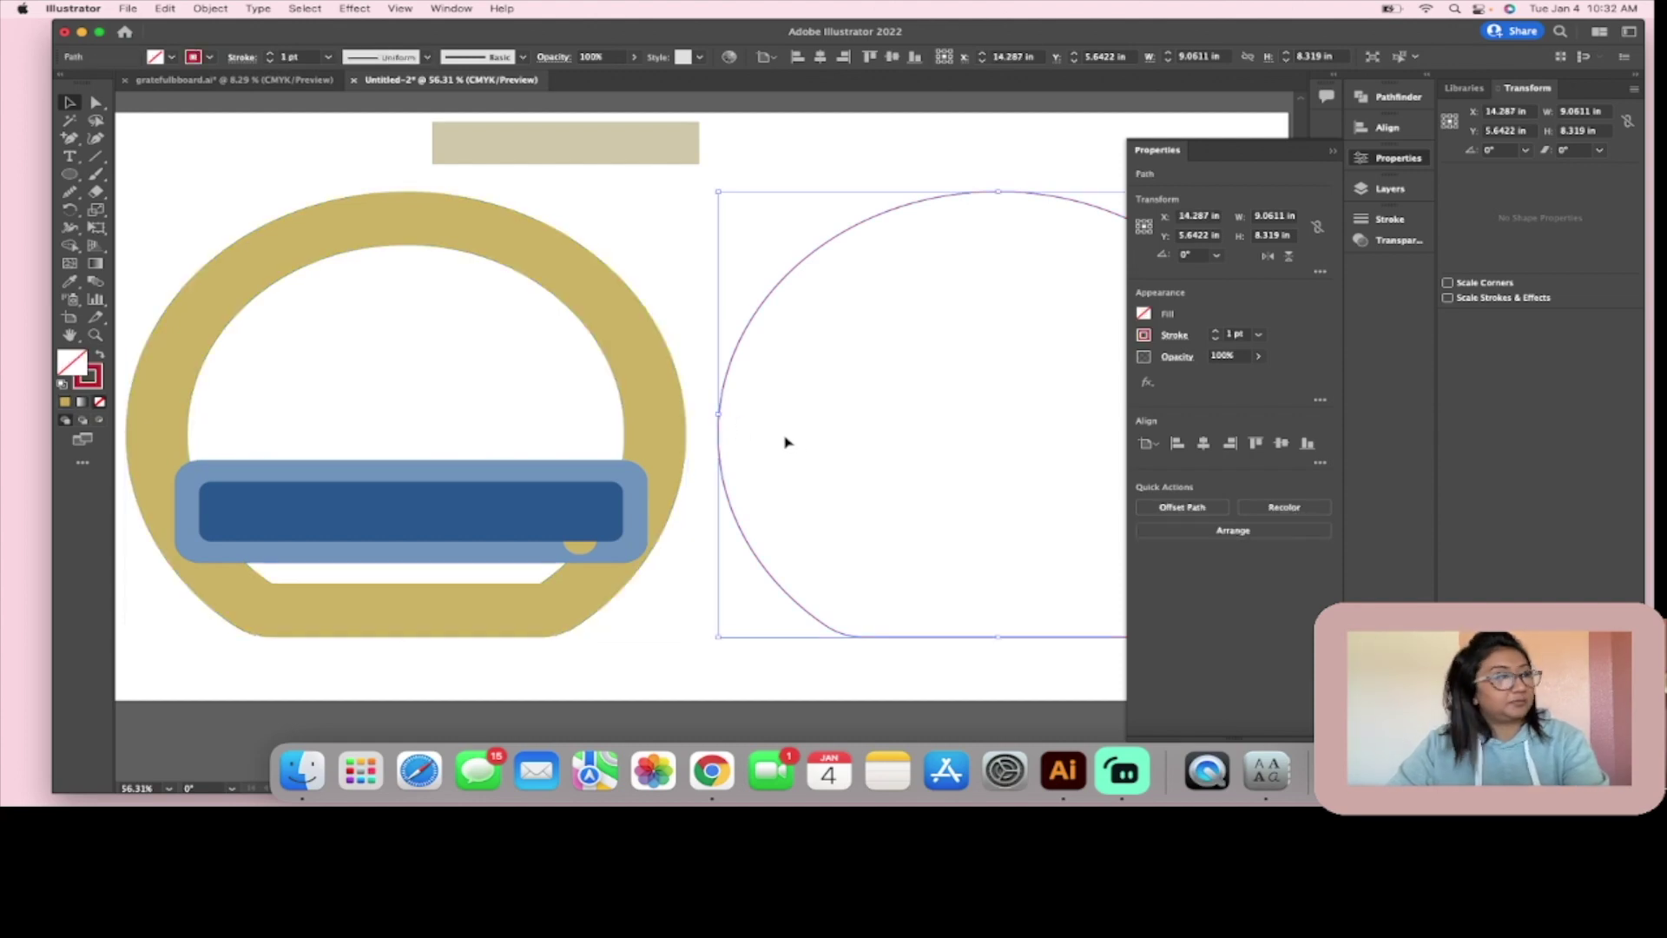
pyautogui.click(706, 264)
# Step: Move the "TODAY i'm grateful for" lettering group into the ring above the frame and scale it to about 5.9 in wide
pyautogui.scroll(-5, 662, 287)
pyautogui.scroll(2, 588, 480)
pyautogui.scroll(3, 589, 481)
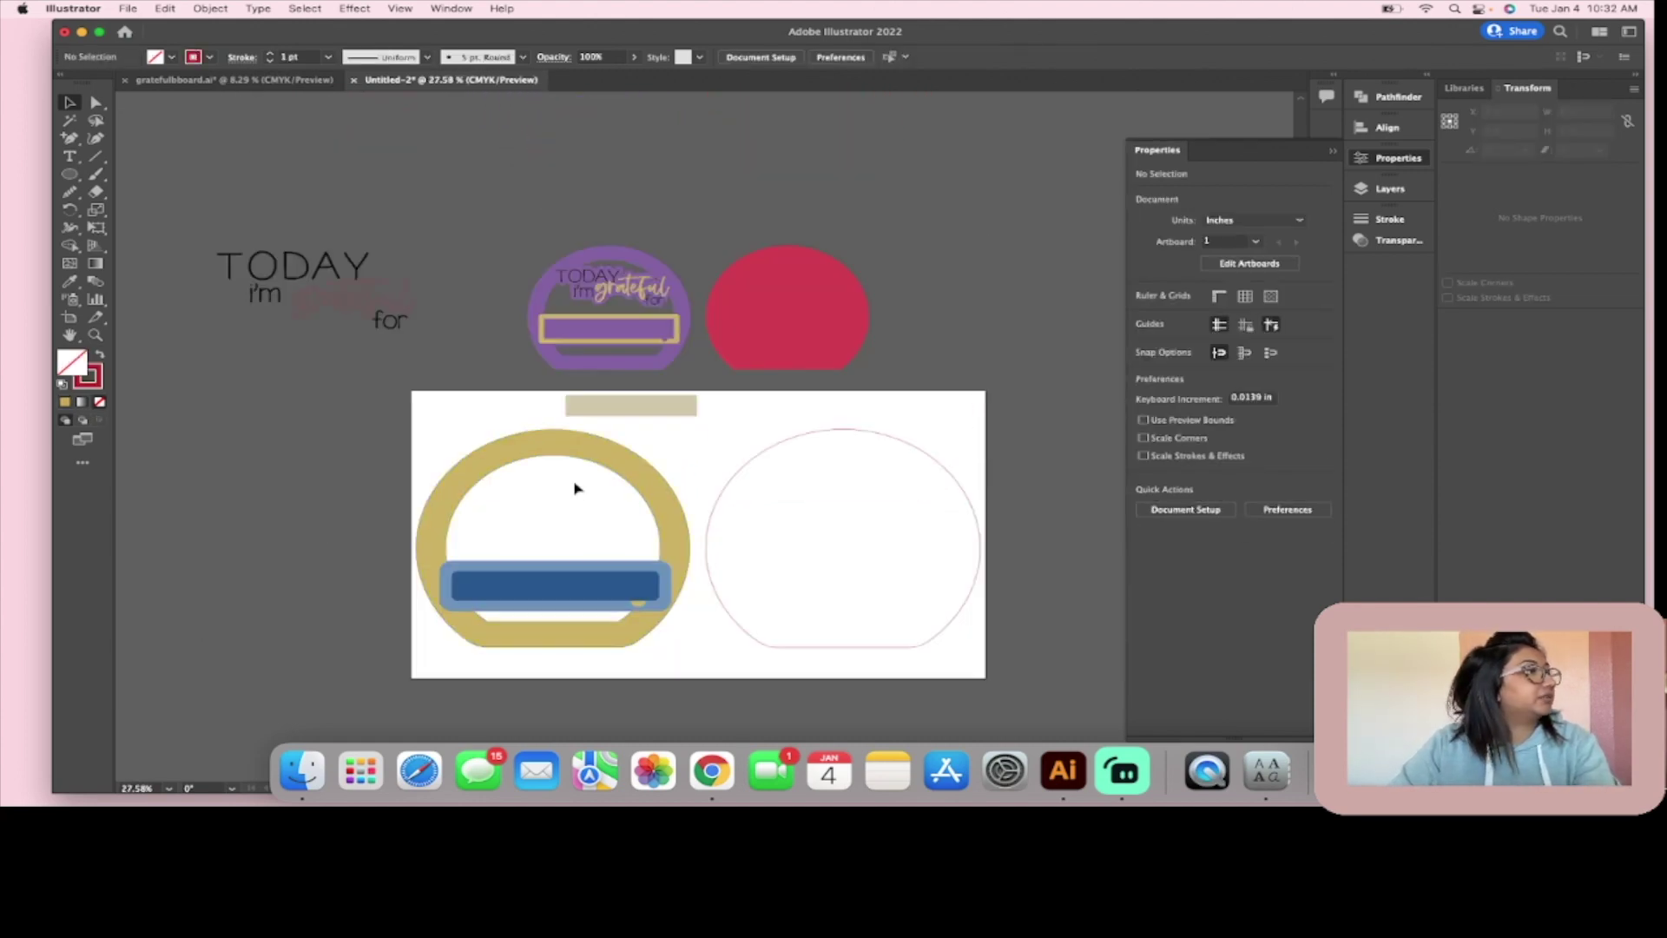
pyautogui.click(382, 319)
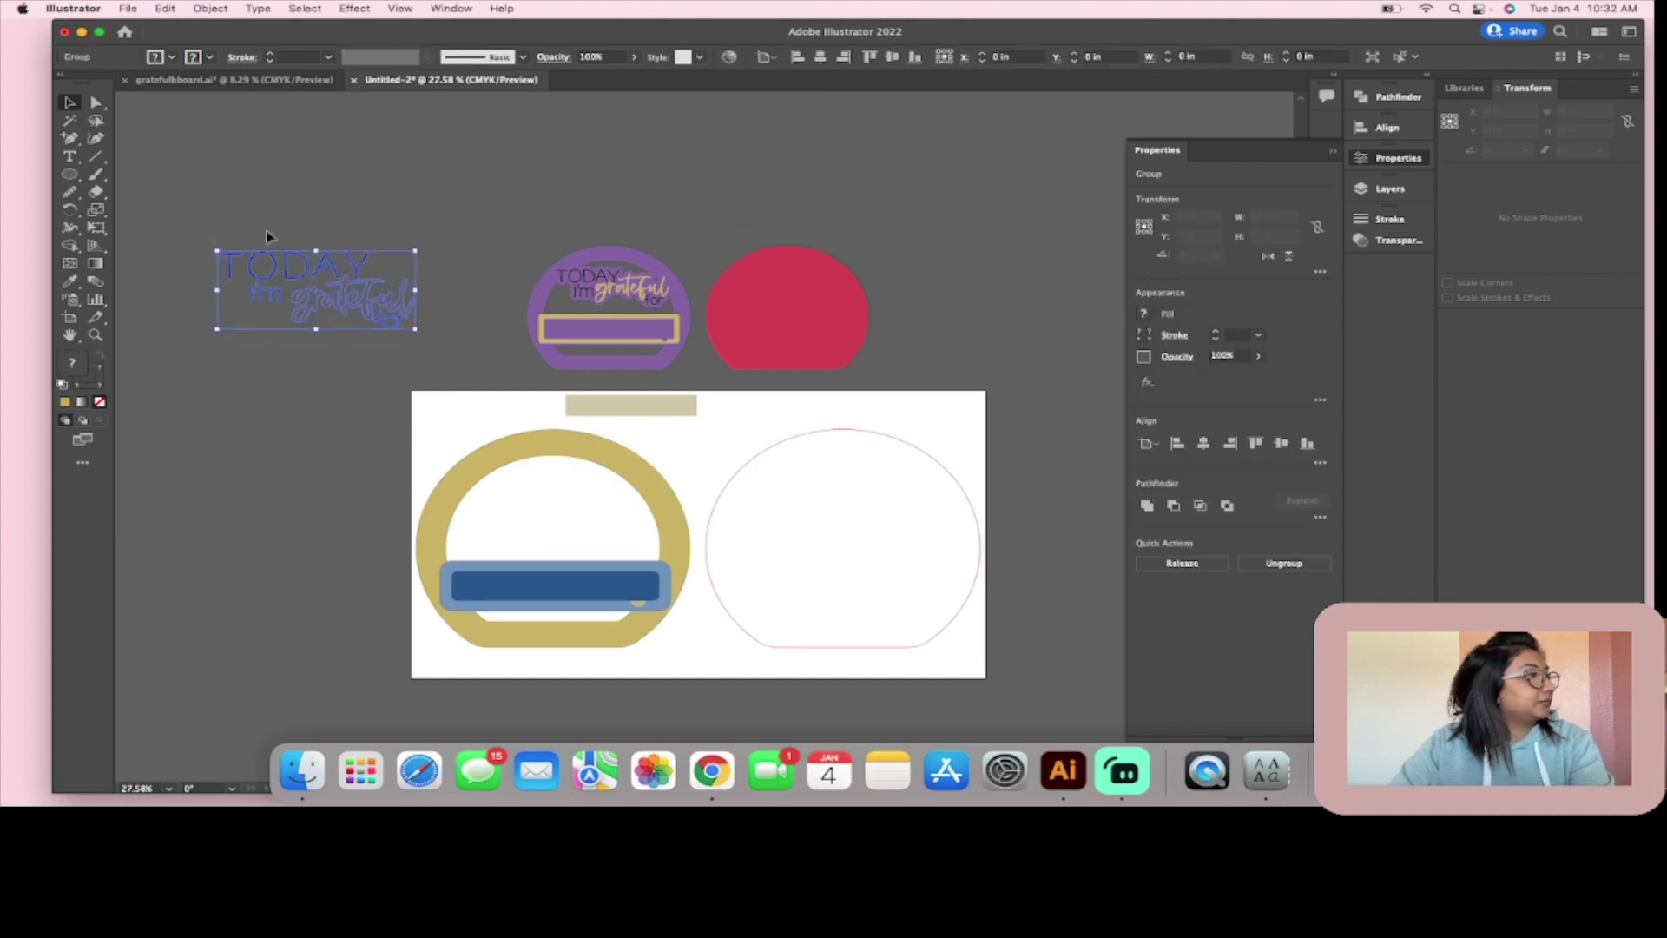
pyautogui.scroll(2, 358, 284)
pyautogui.scroll(-2, 358, 284)
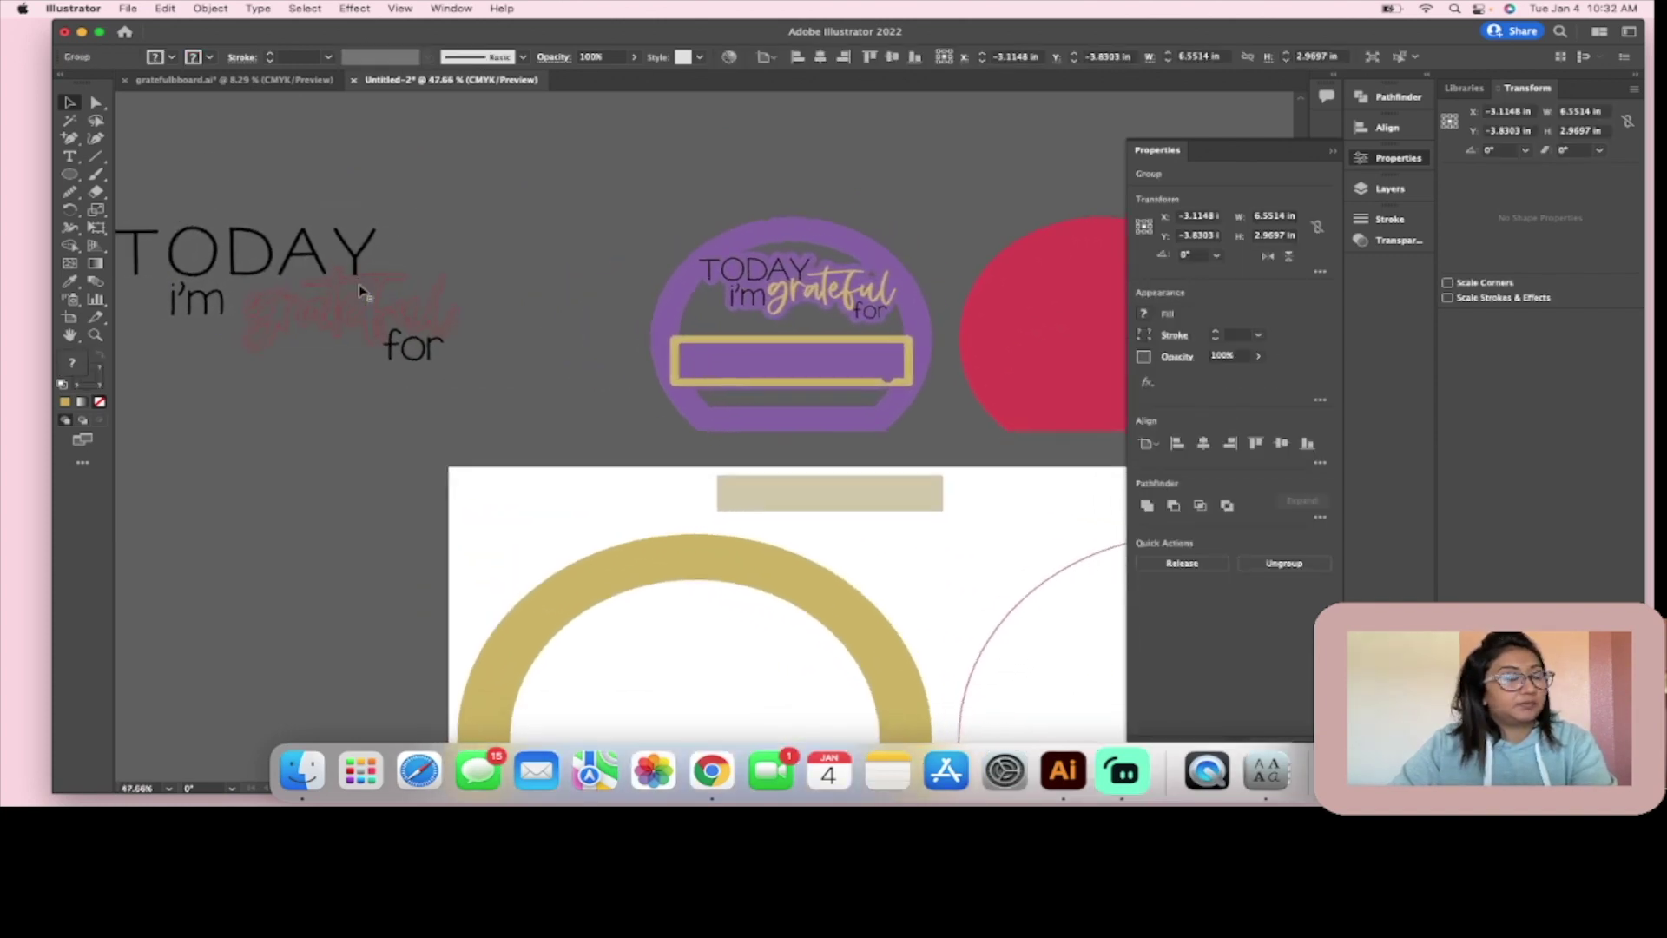
pyautogui.moveTo(308, 246); pyautogui.dragTo(521, 549)
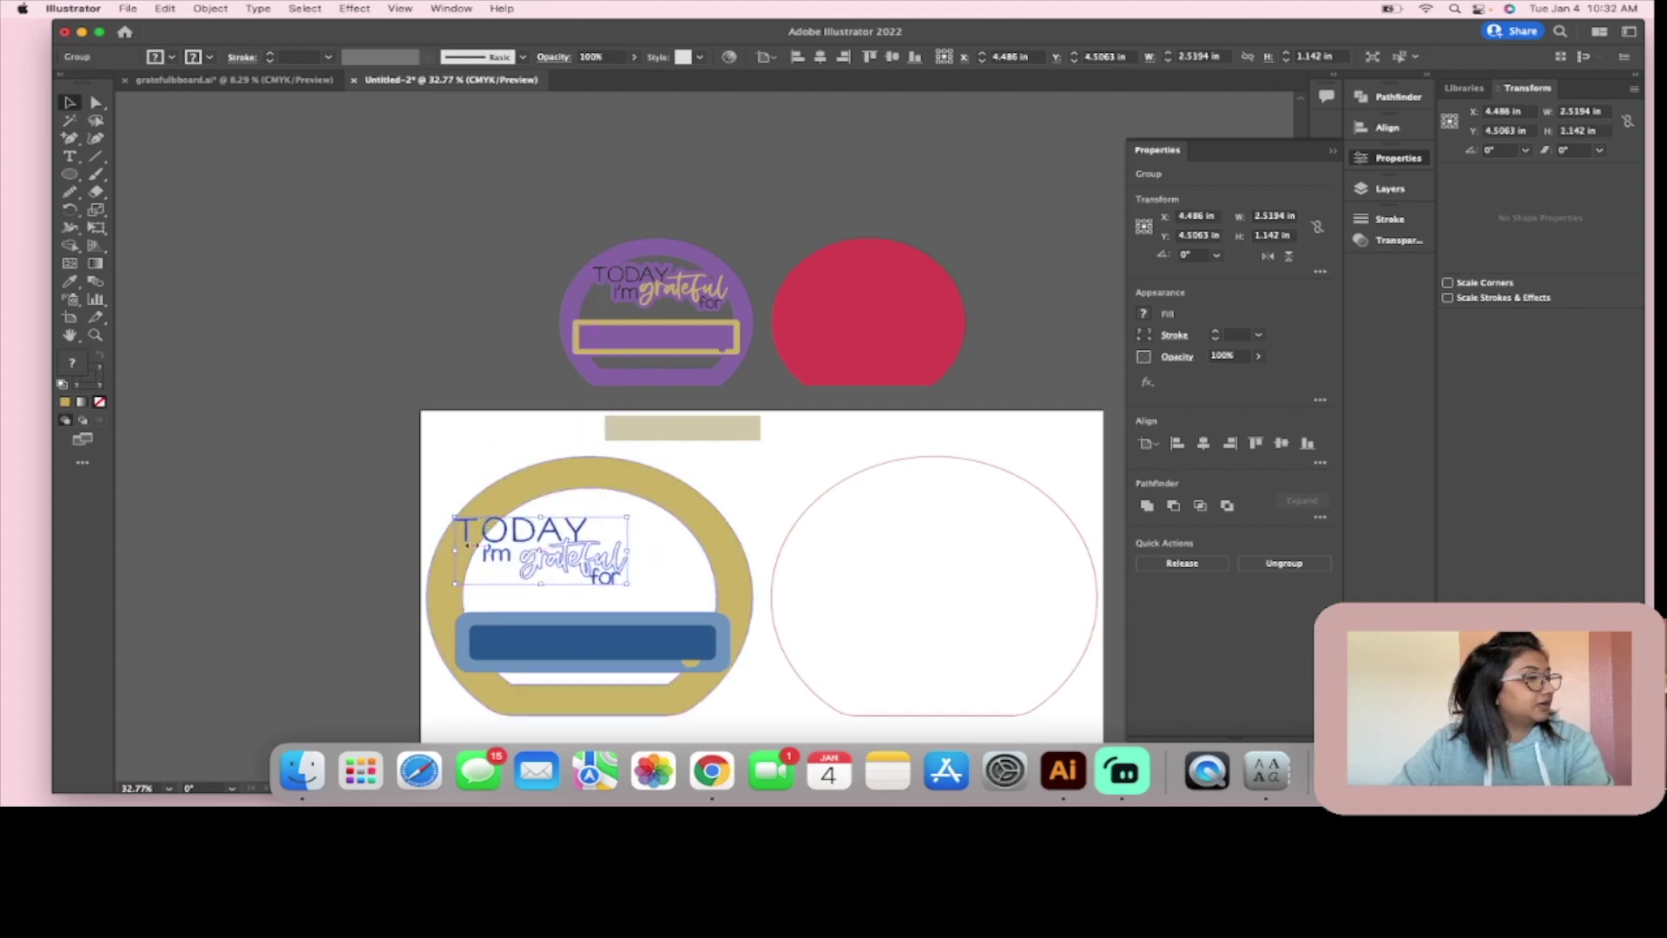
pyautogui.moveTo(629, 552); pyautogui.dragTo(665, 557)
pyautogui.moveTo(584, 504); pyautogui.dragTo(652, 548)
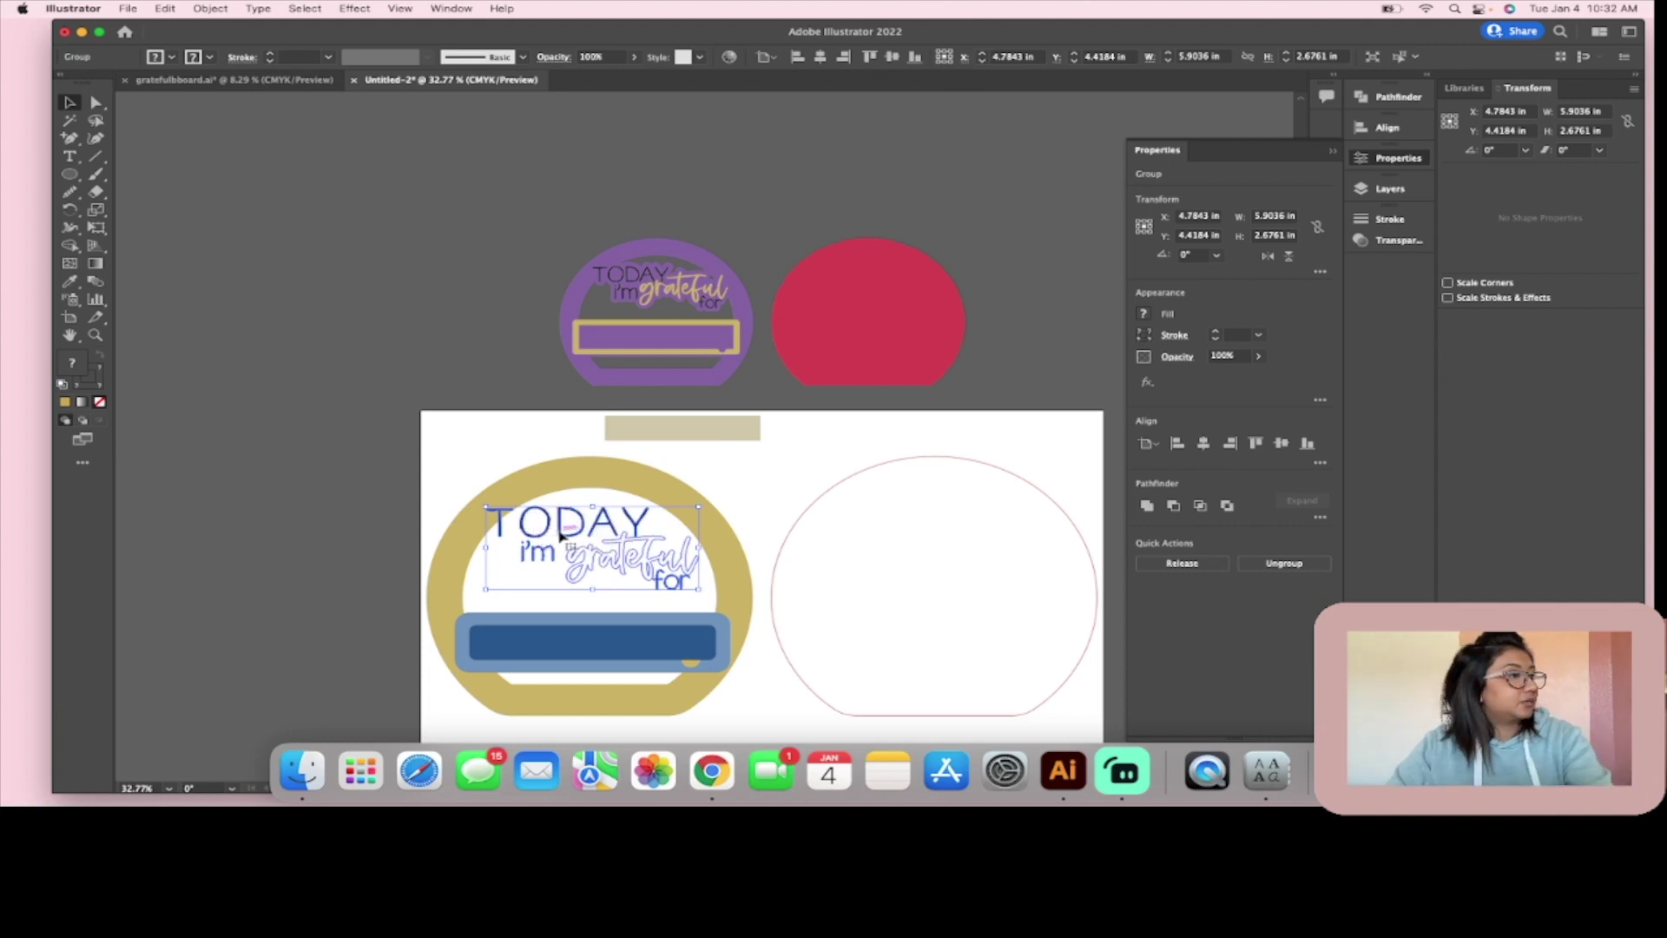
# Step: Duplicate the lettering at the artboard's upper-left corner and move the beige rectangle onto the purple board's bar
pyautogui.moveTo(567, 548); pyautogui.dragTo(256, 534)
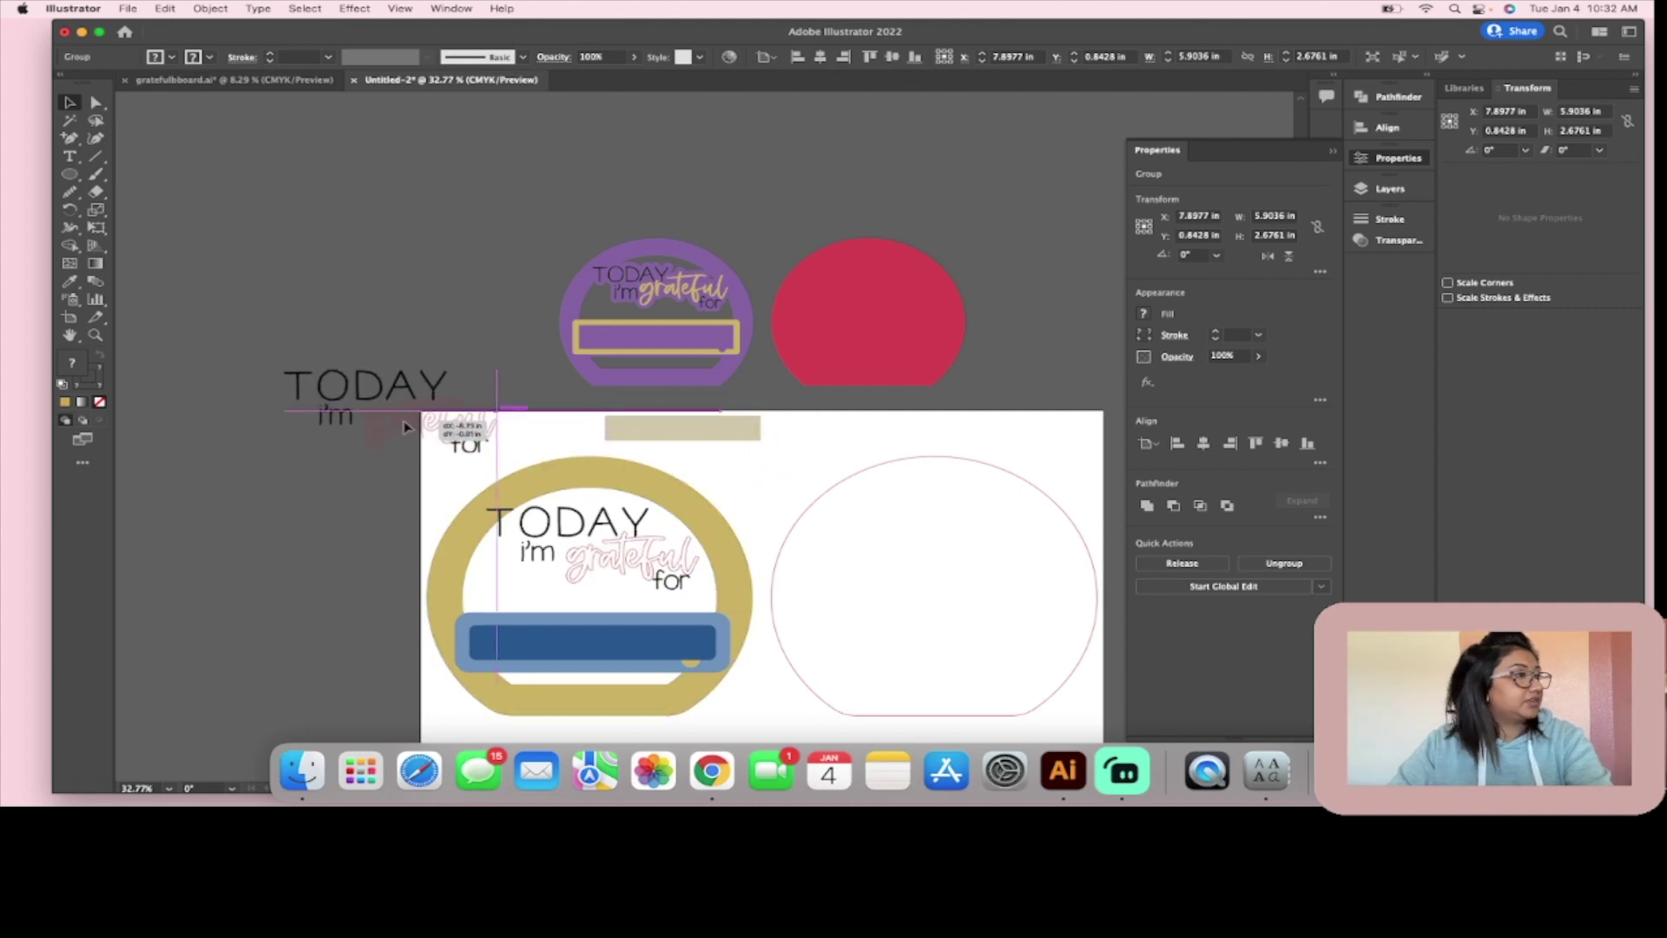
pyautogui.moveTo(725, 427); pyautogui.dragTo(699, 338)
pyautogui.click(242, 272)
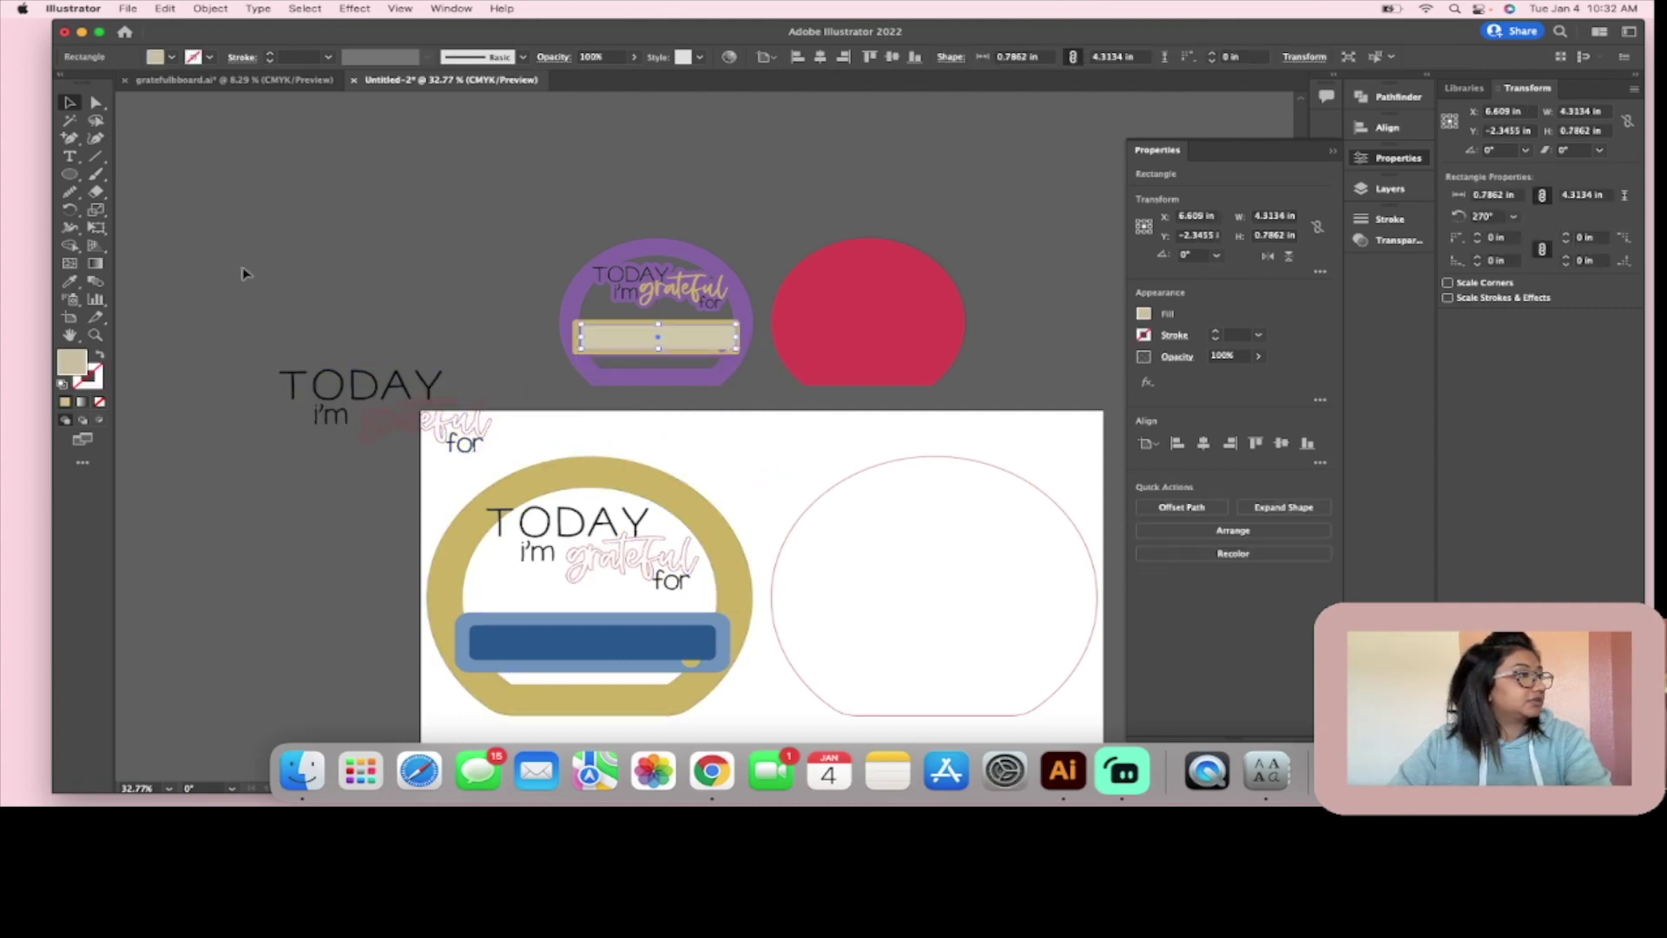
# Step: Try an Offset Path effect of 2 in with round joins on the lettering copy, and undo it
pyautogui.click(304, 373)
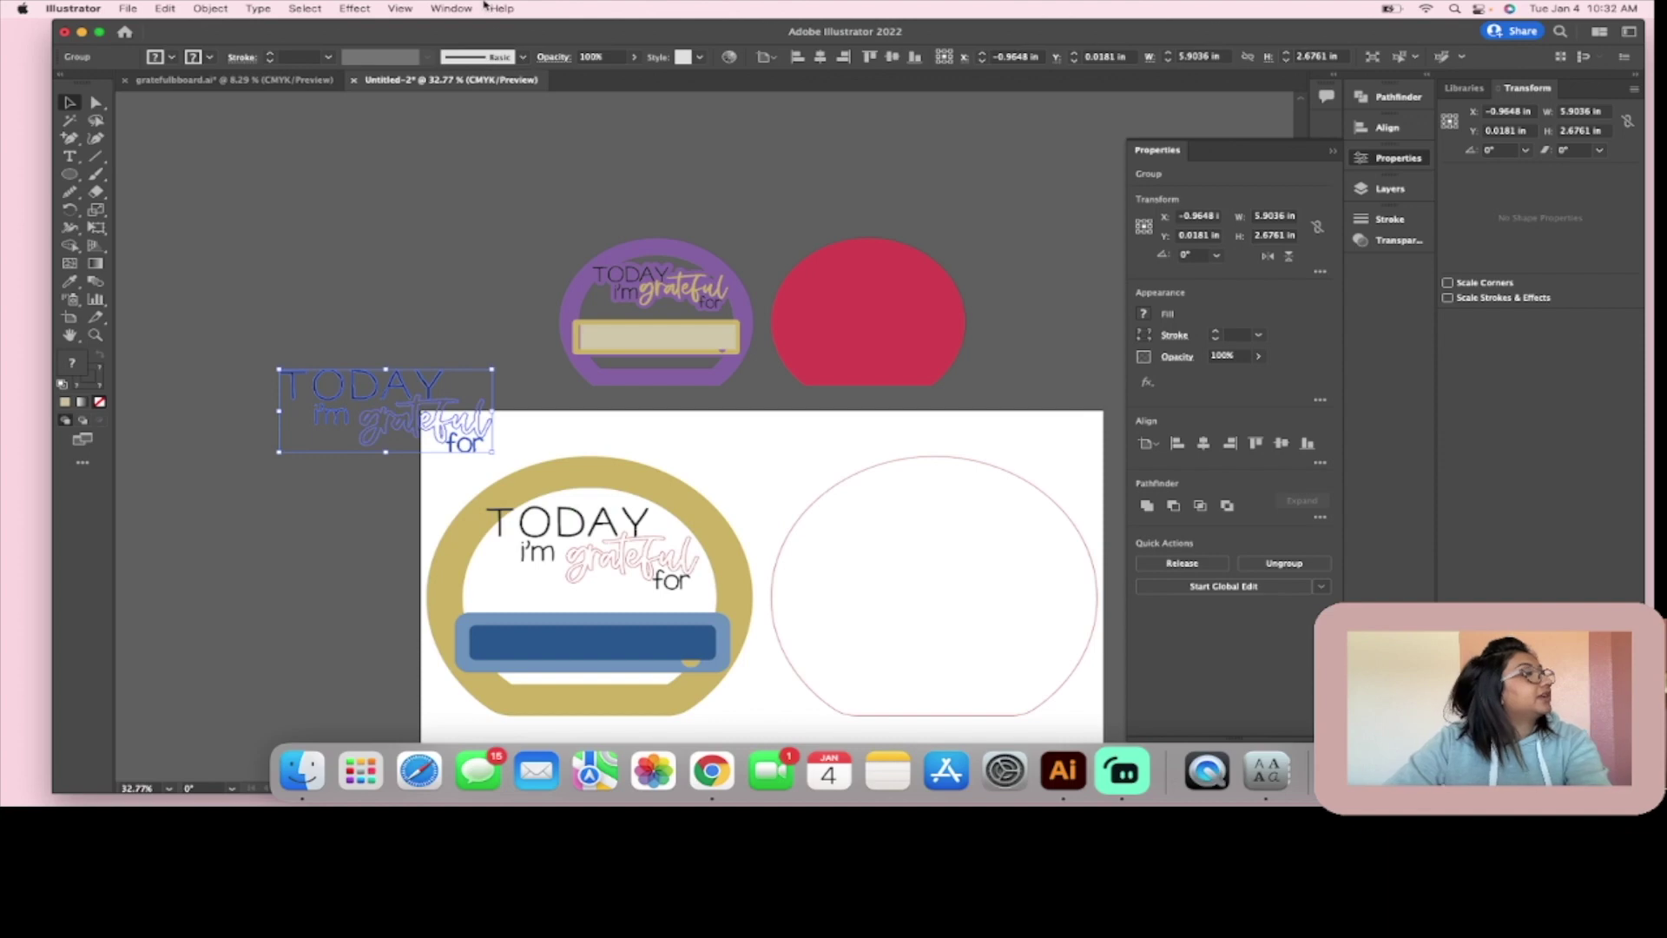
pyautogui.click(357, 12)
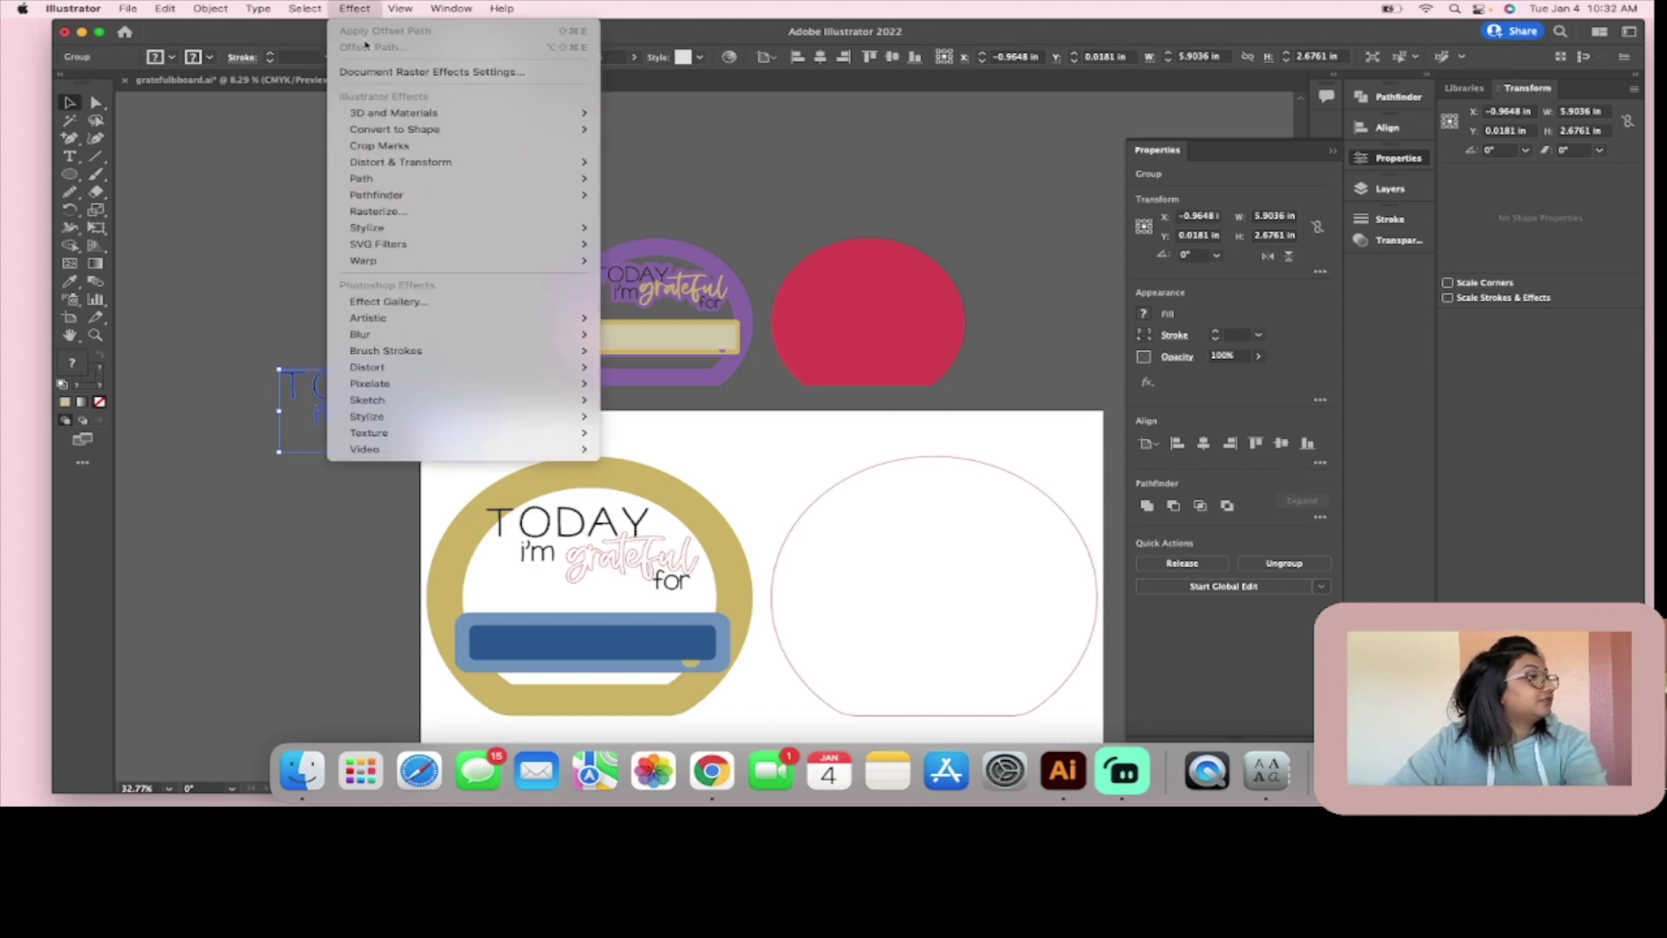
pyautogui.moveTo(462, 177)
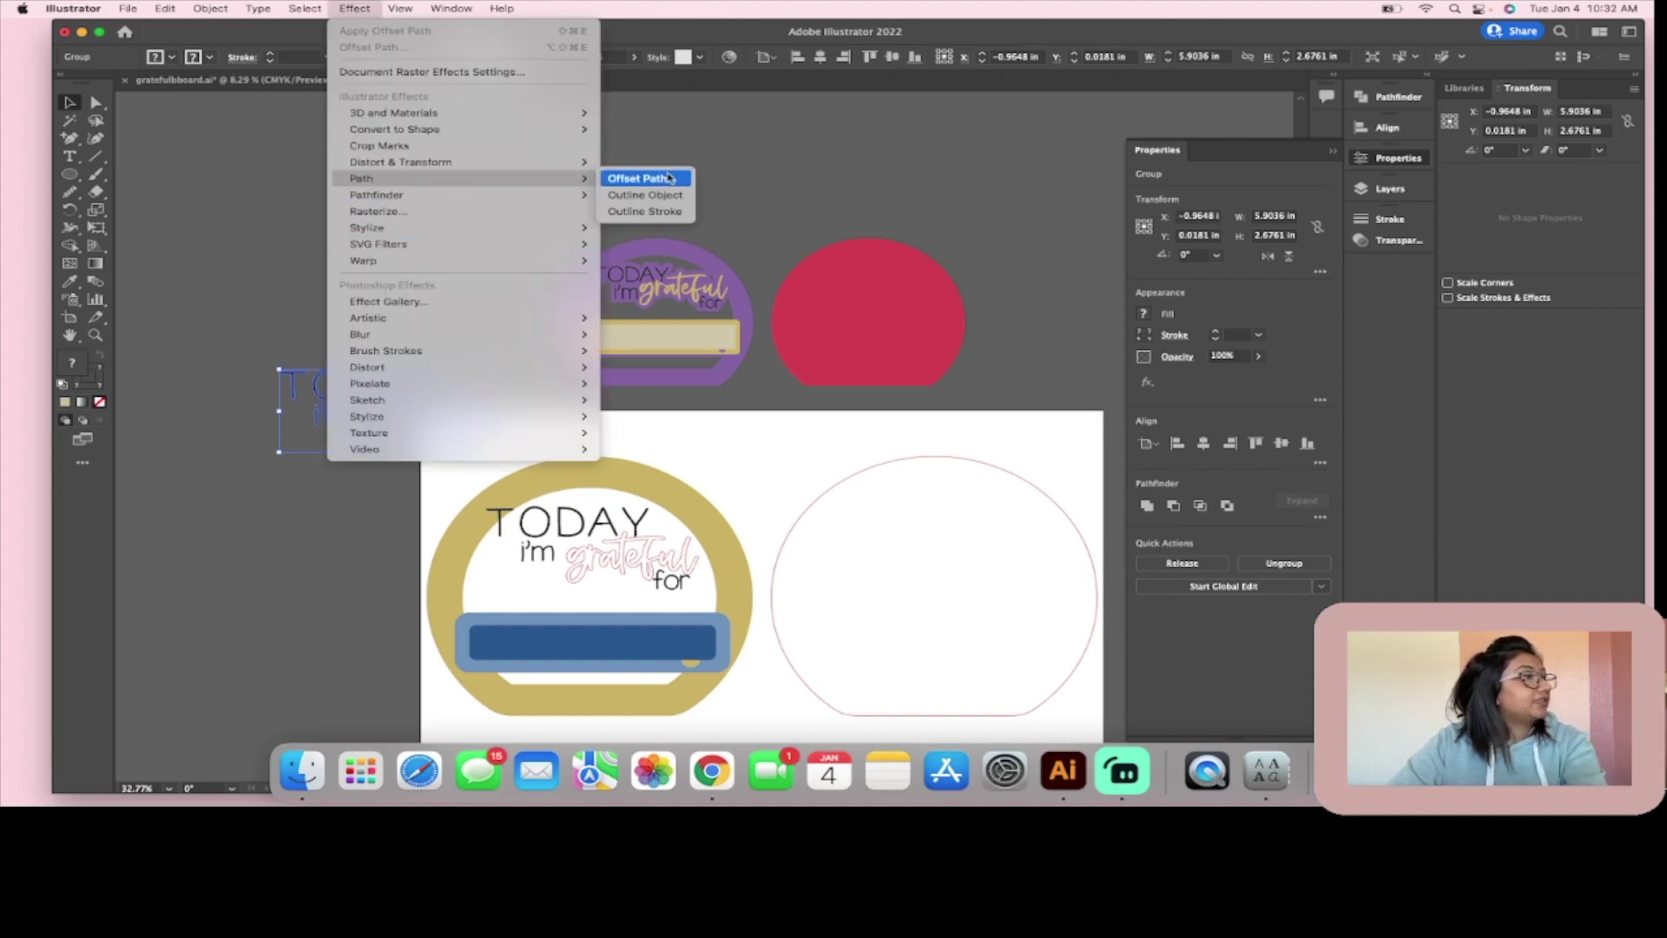
pyautogui.click(641, 178)
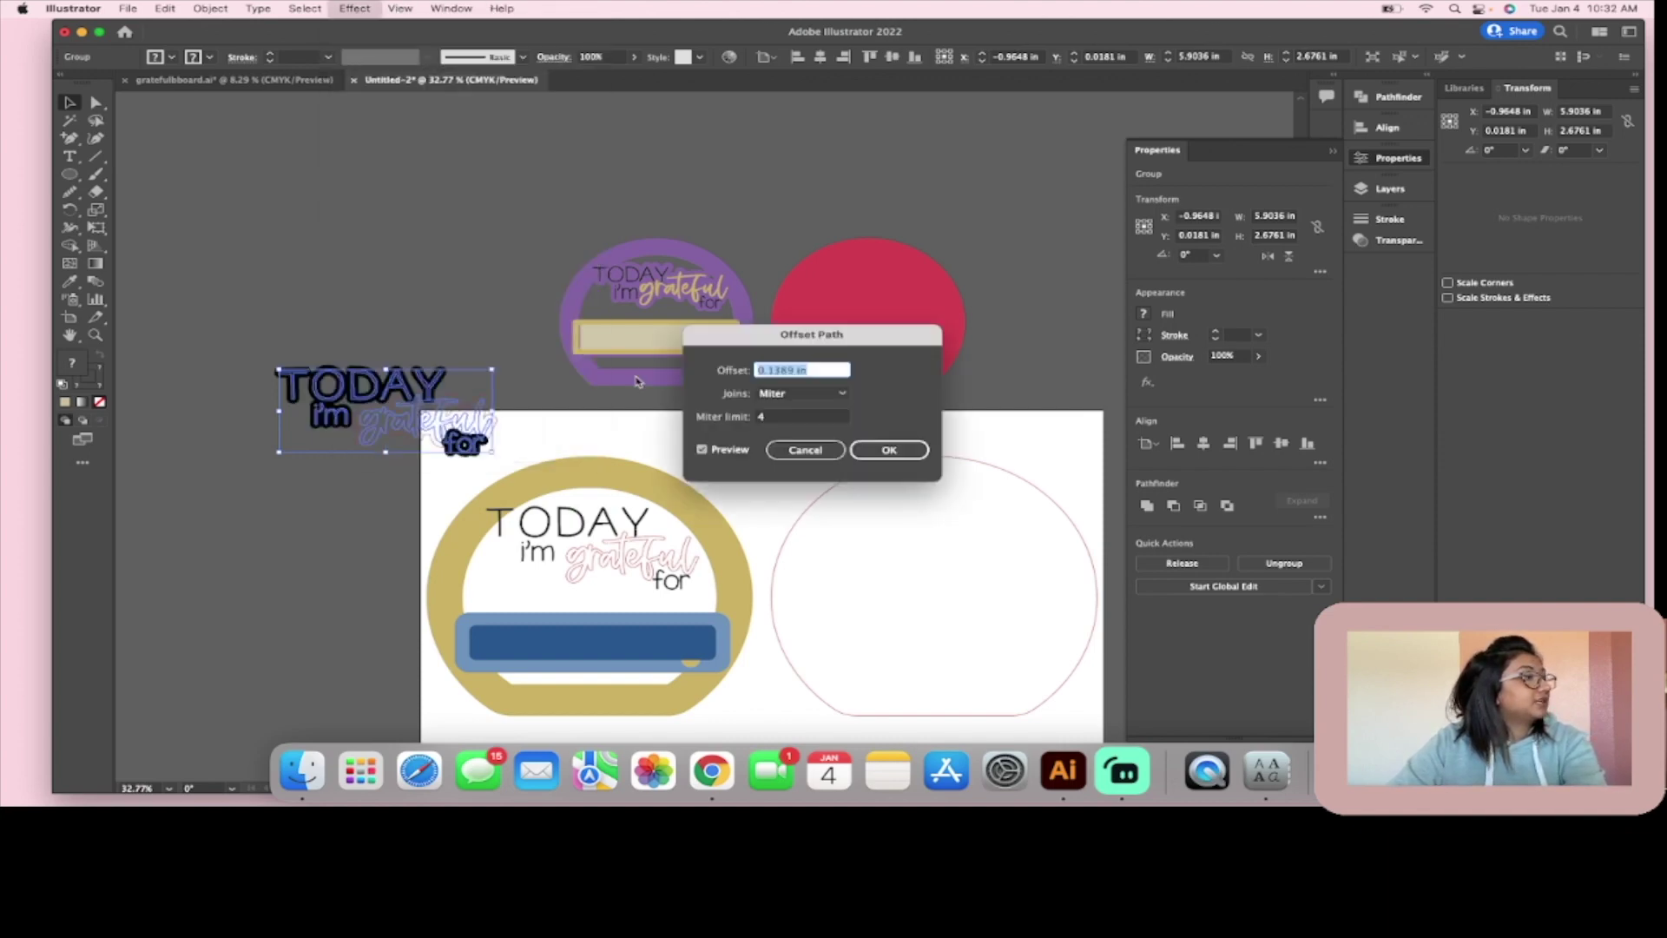
pyautogui.click(808, 393)
pyautogui.click(815, 425)
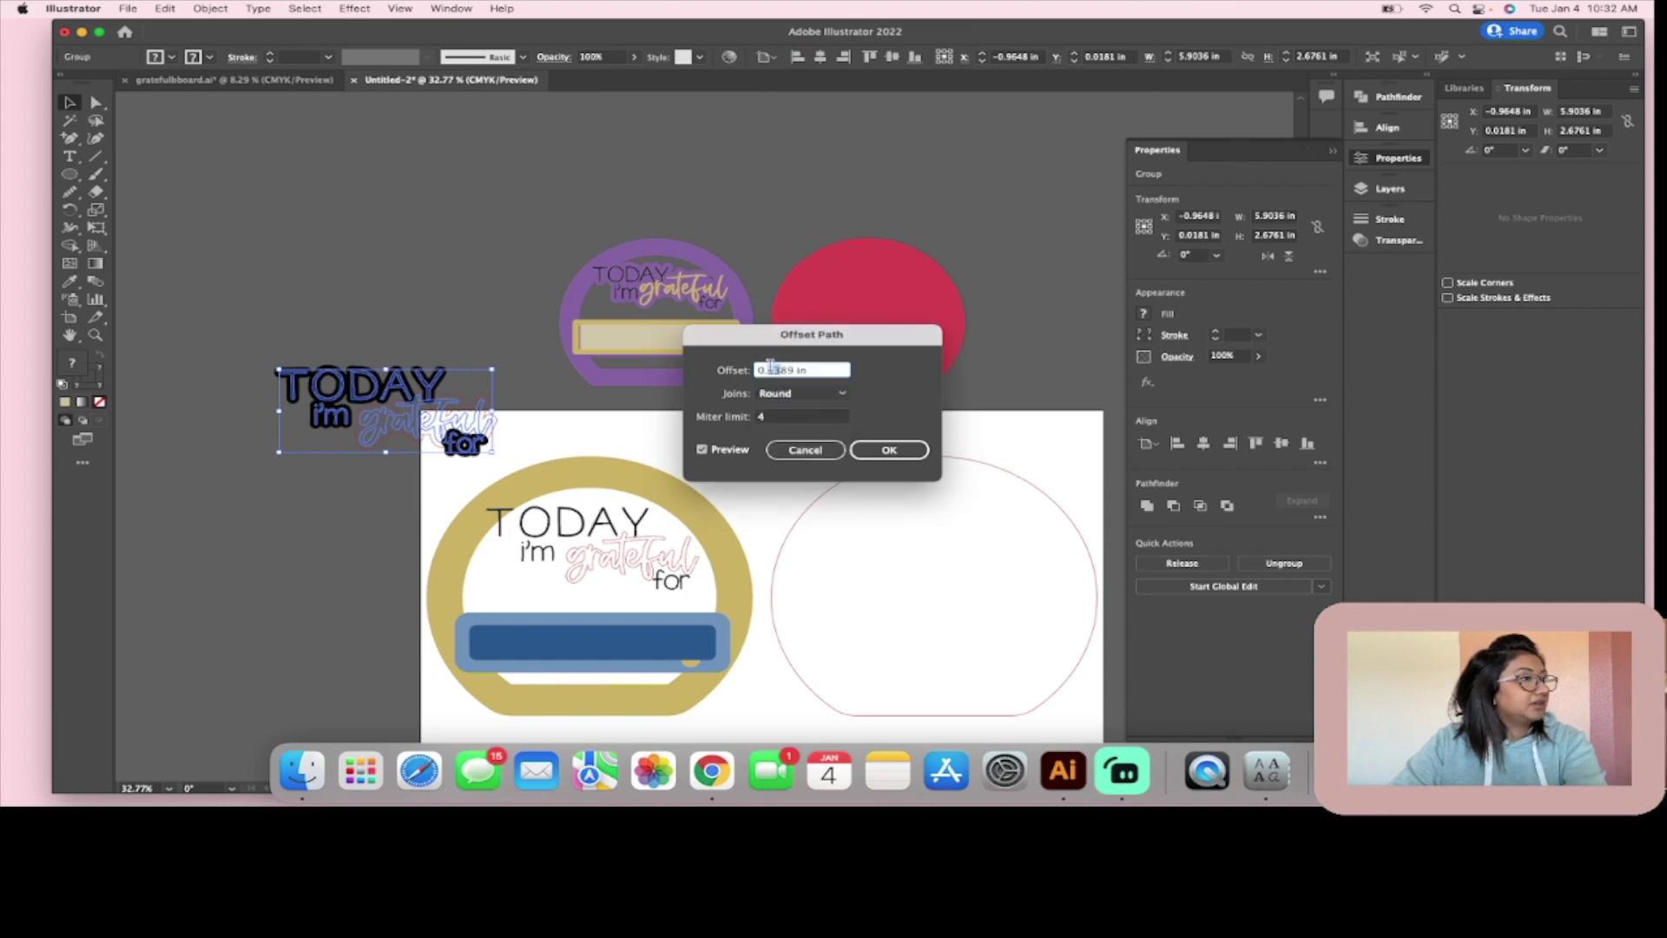
pyautogui.write('2')
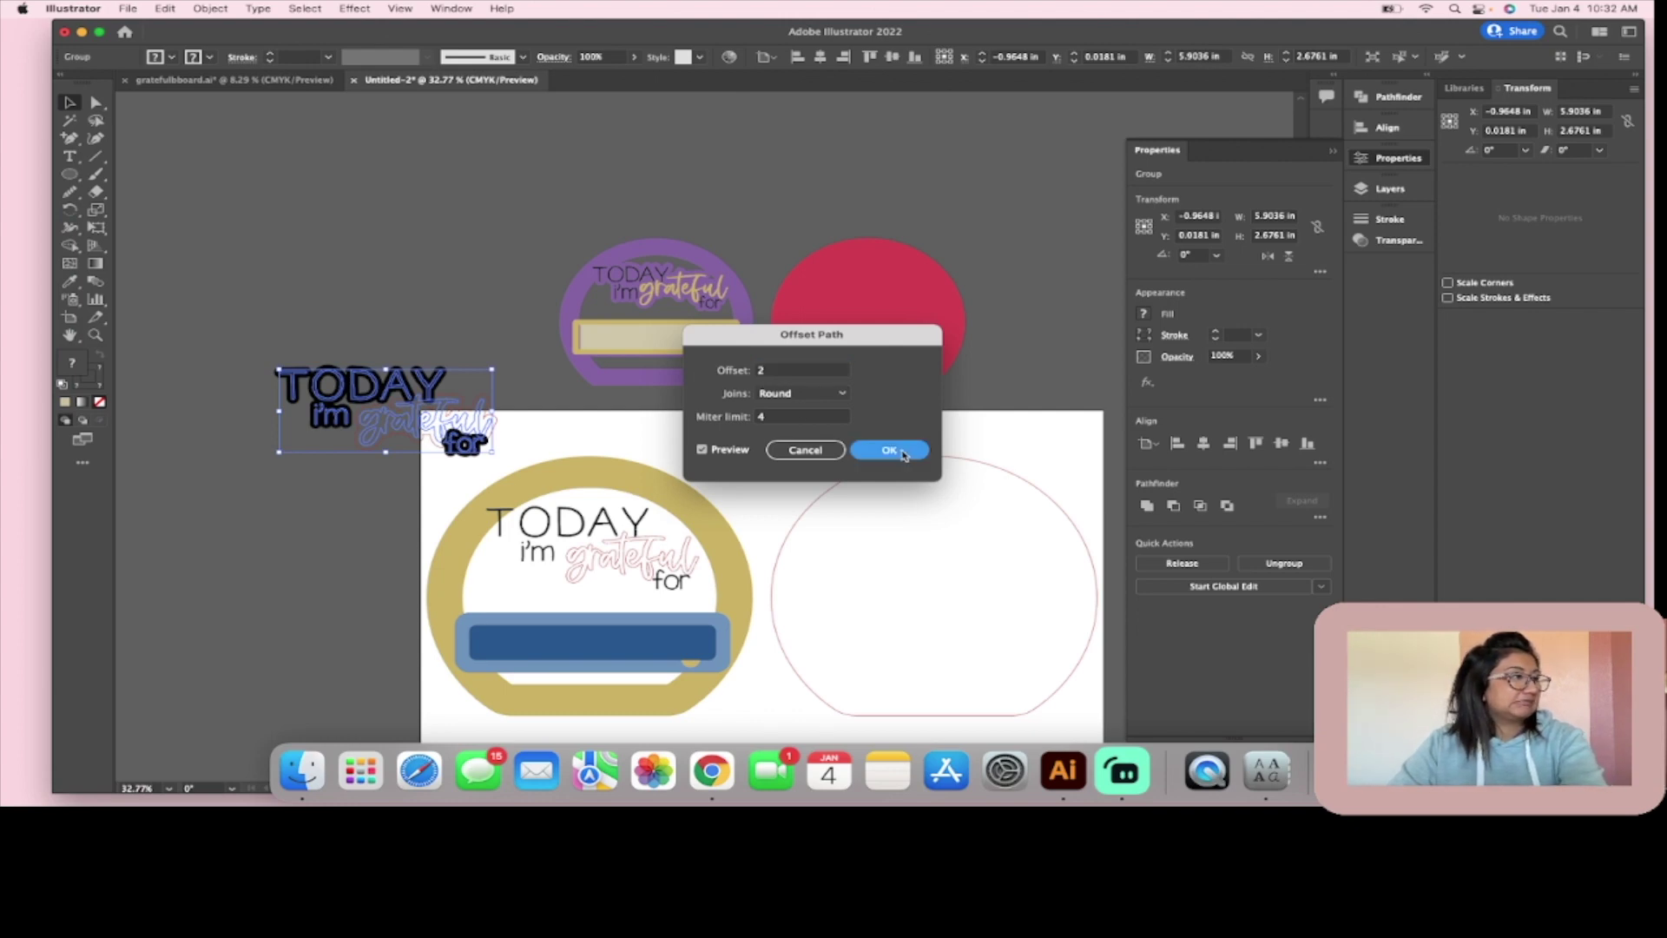
pyautogui.click(903, 451)
pyautogui.press('super+z')
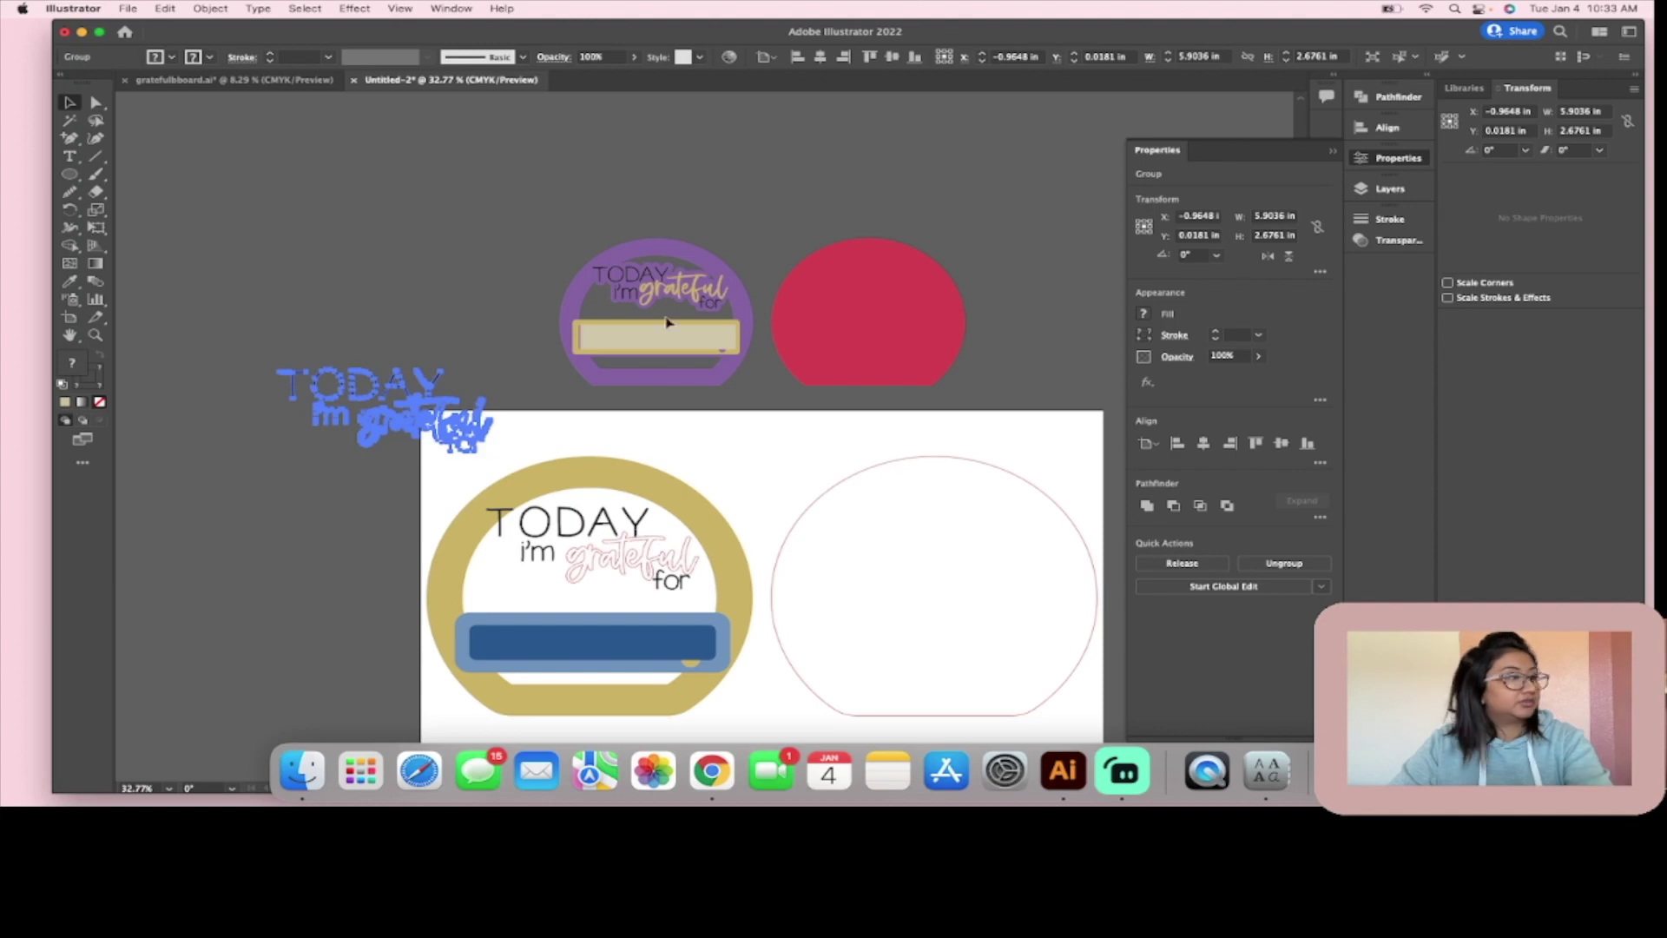
# Step: Try an Offset Path effect of 0.7 in with round joins on the lettering copy, and undo it
pyautogui.click(354, 8)
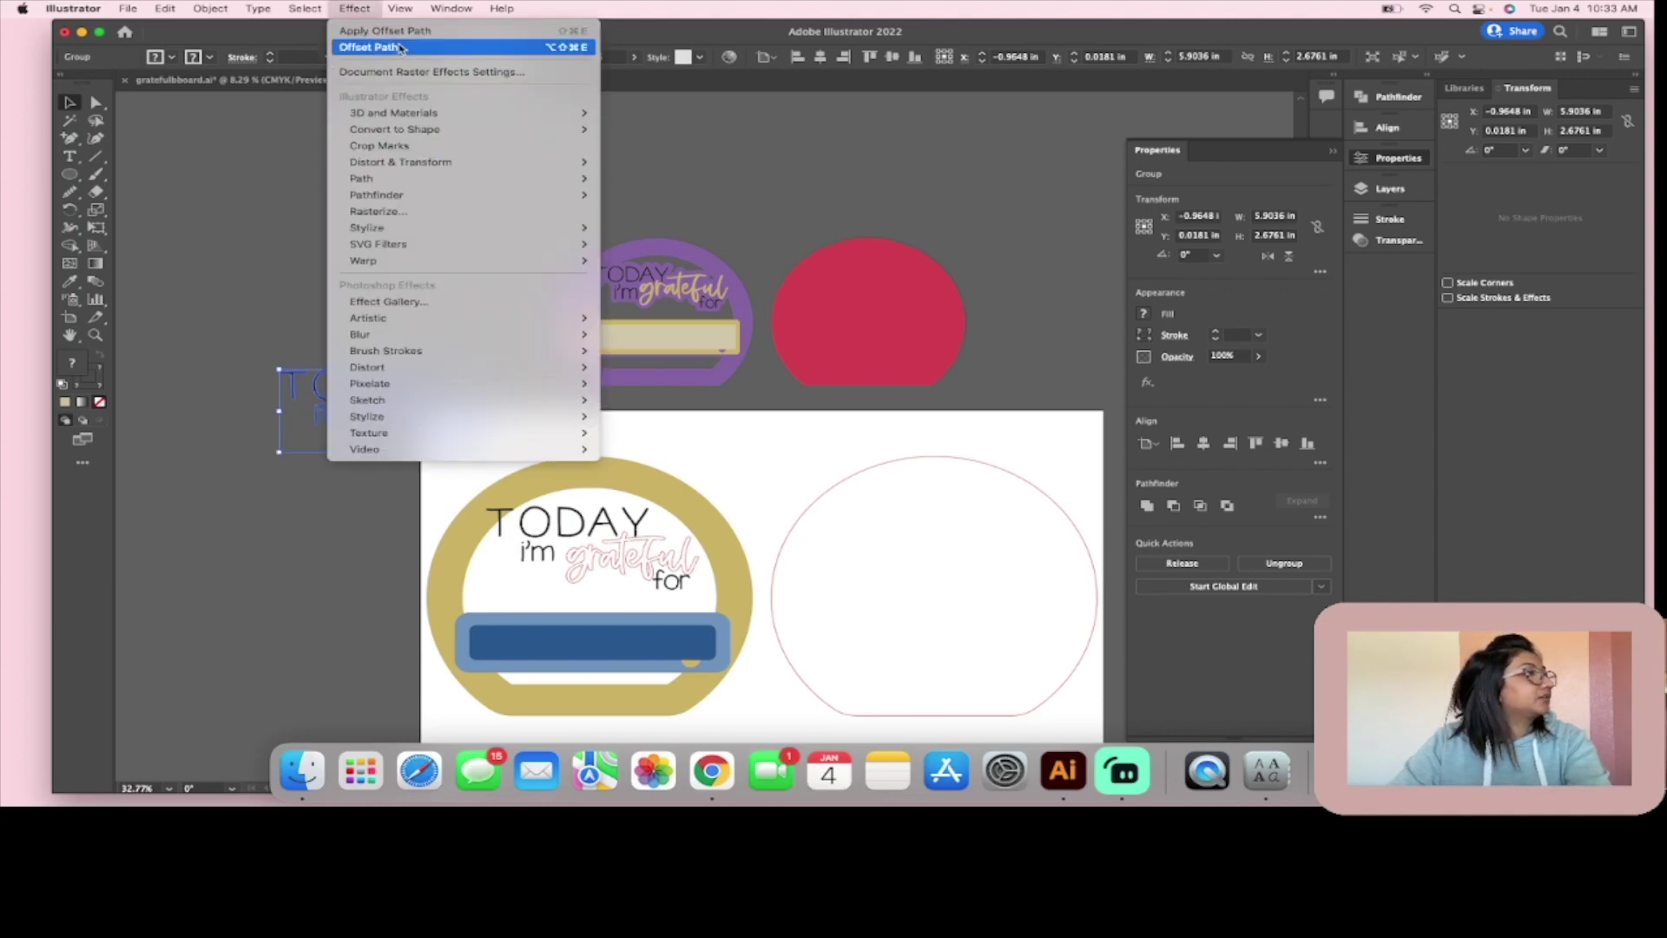
pyautogui.click(400, 47)
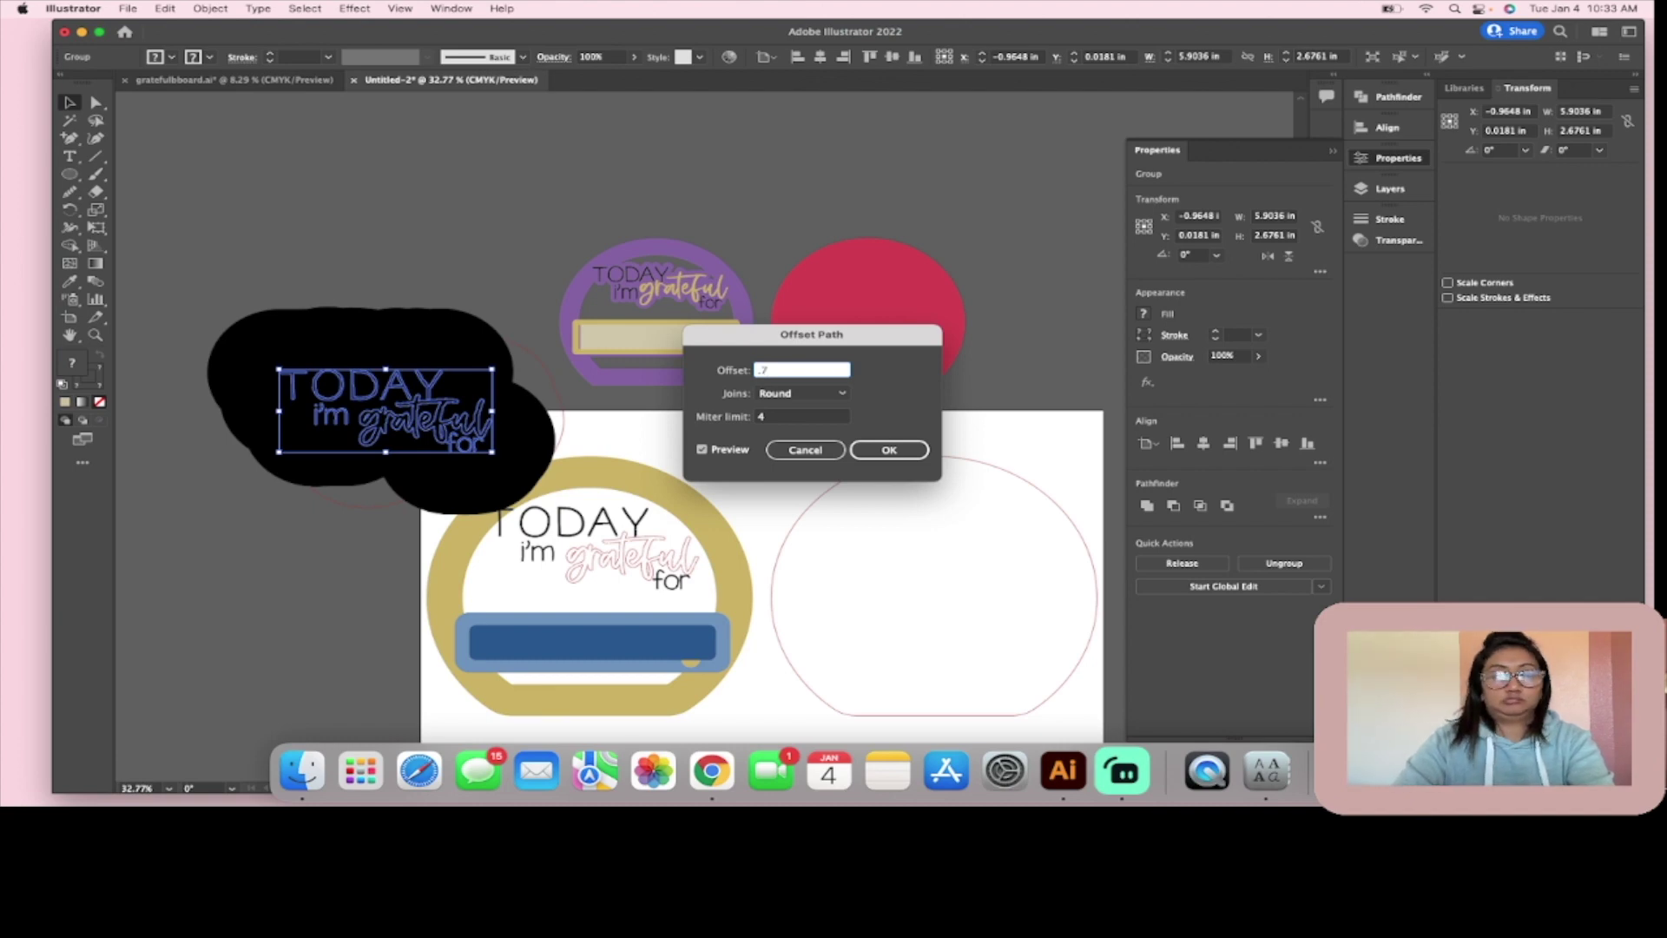
pyautogui.press('Return')
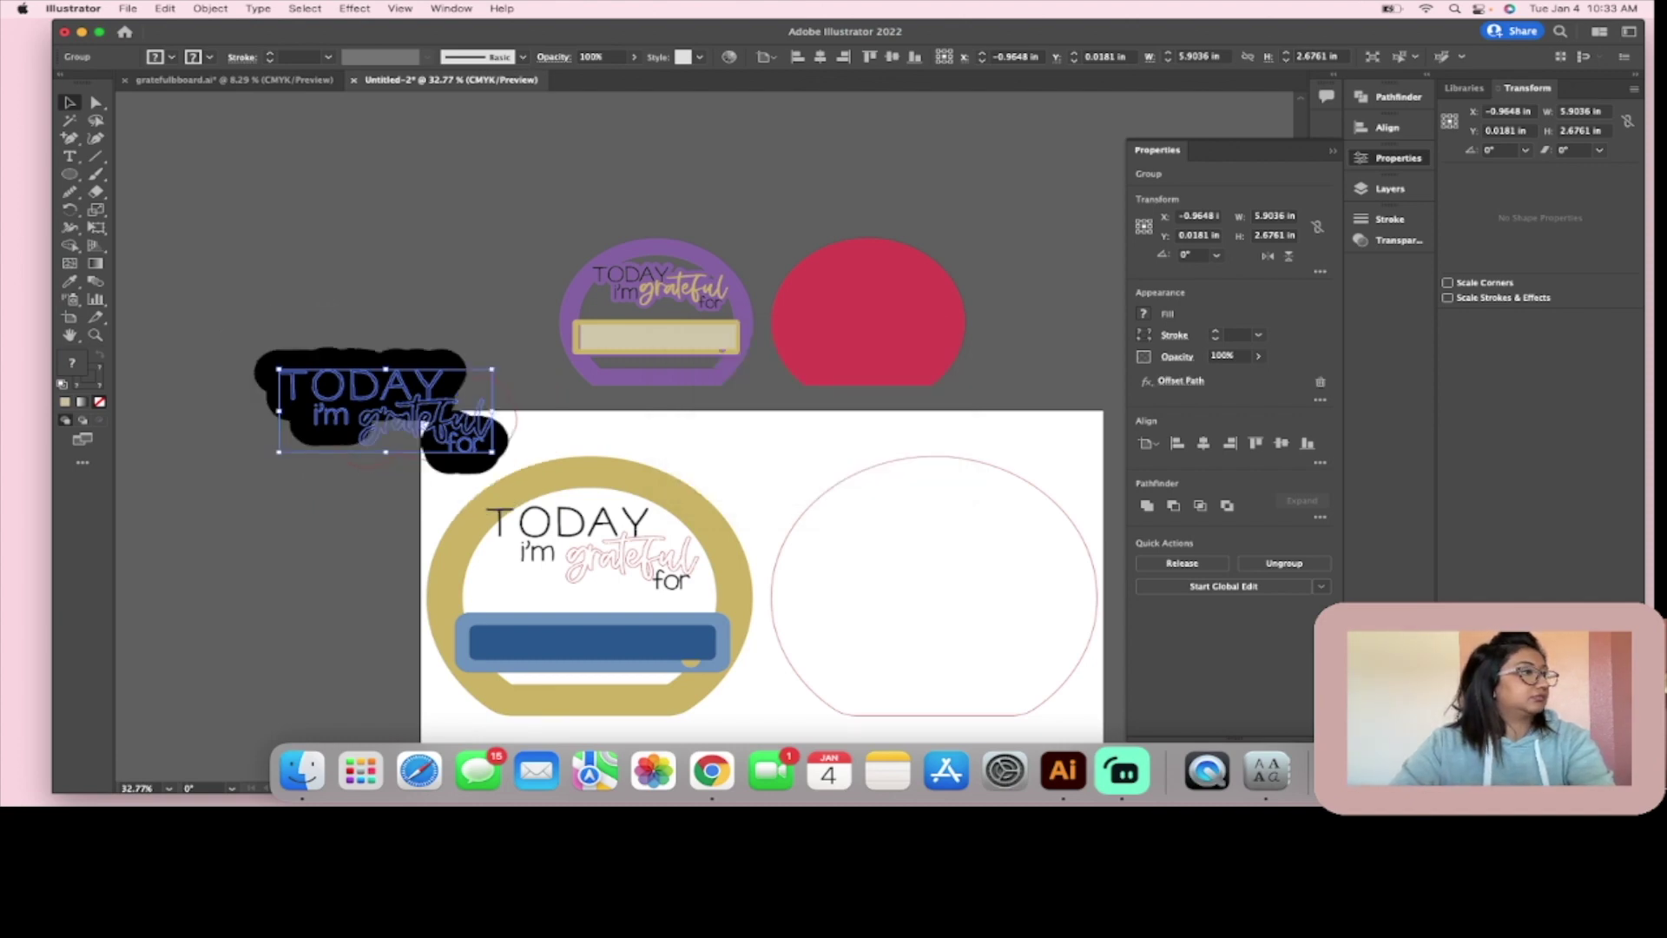
pyautogui.hotkey('ctrl', 'z')
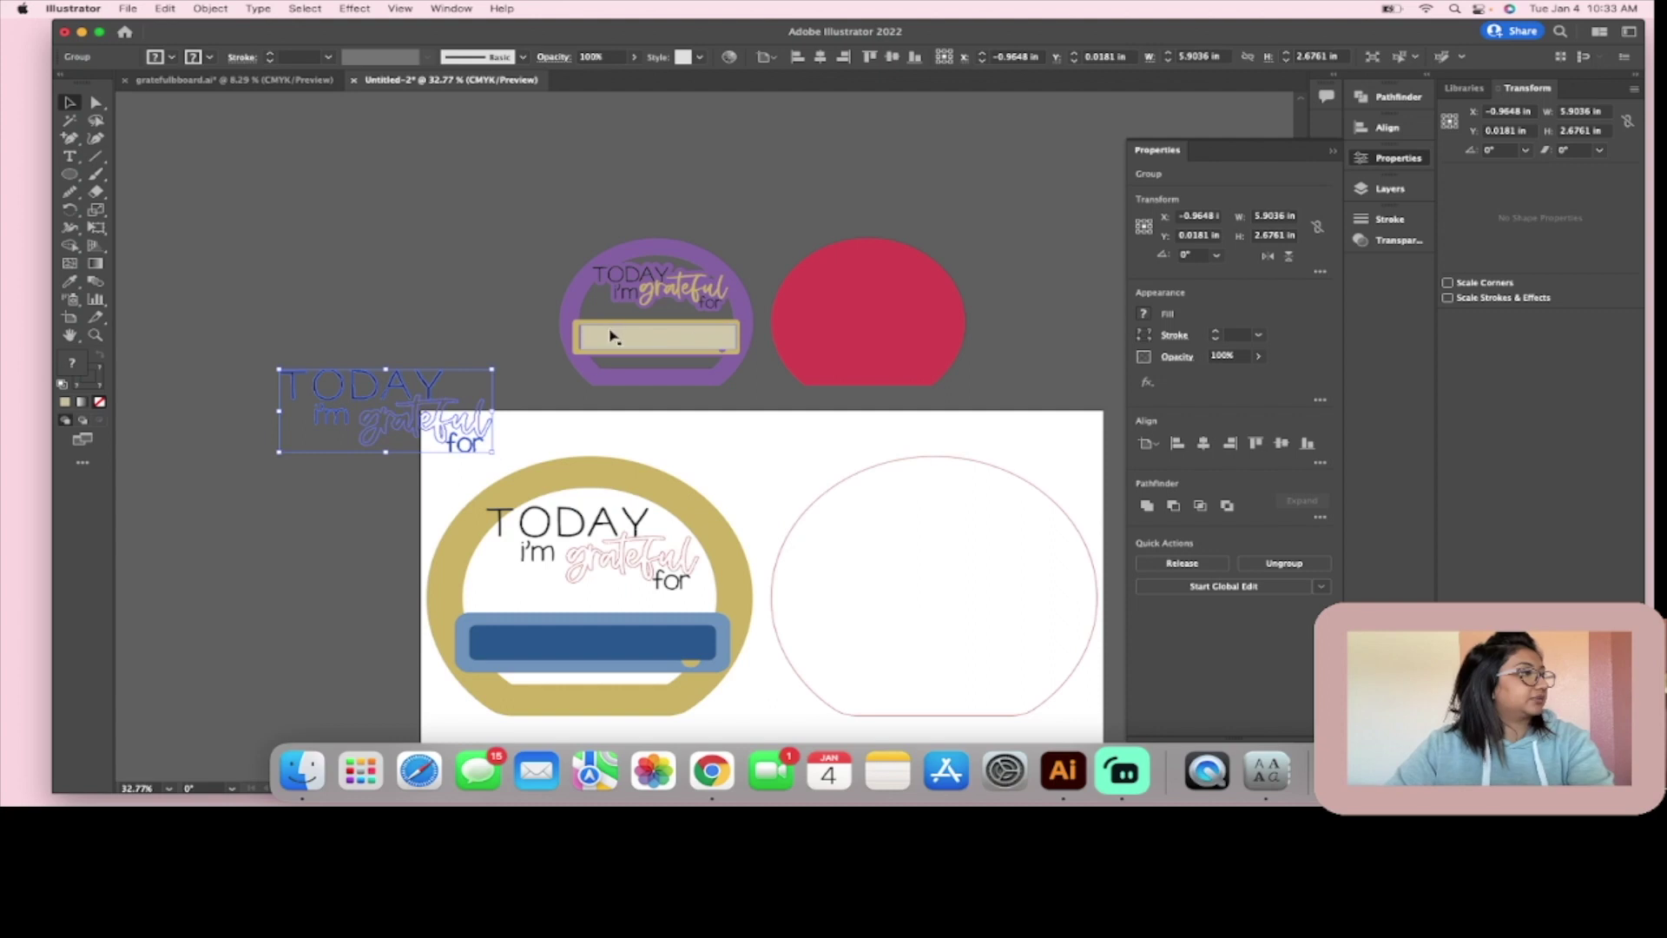
# Step: Apply an Offset Path effect of 0.1389 in with round joins to the lettering copy and deselect it
pyautogui.moveTo(404, 405); pyautogui.dragTo(377, 388)
pyautogui.click(354, 9)
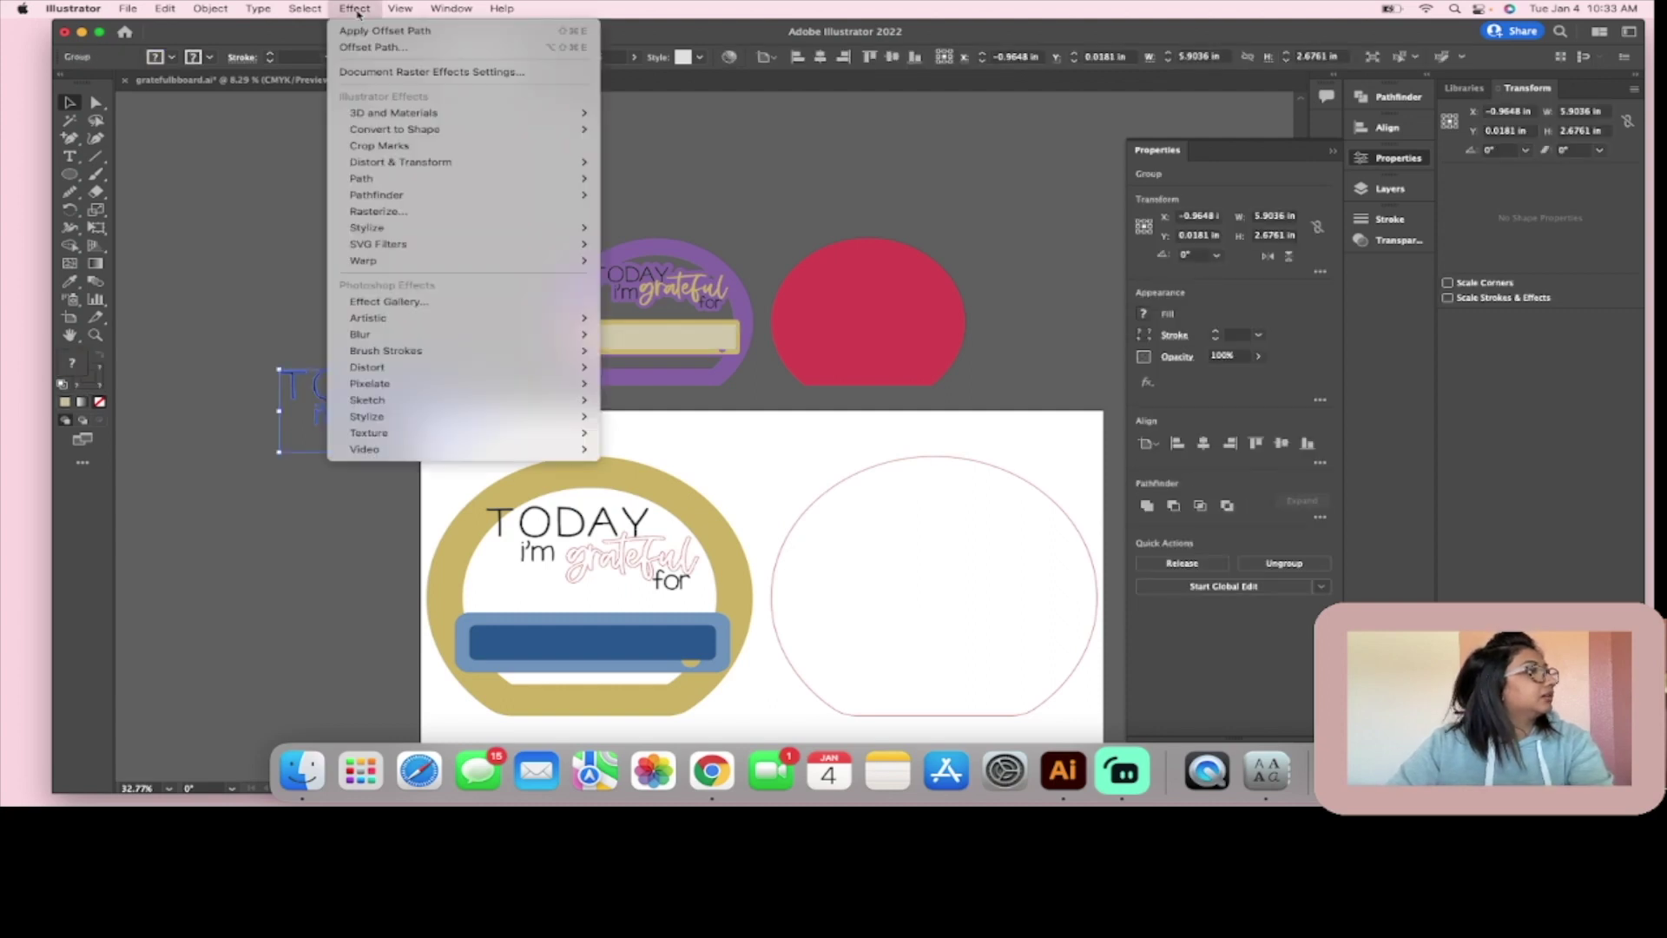
pyautogui.moveTo(389, 233)
pyautogui.moveTo(374, 178)
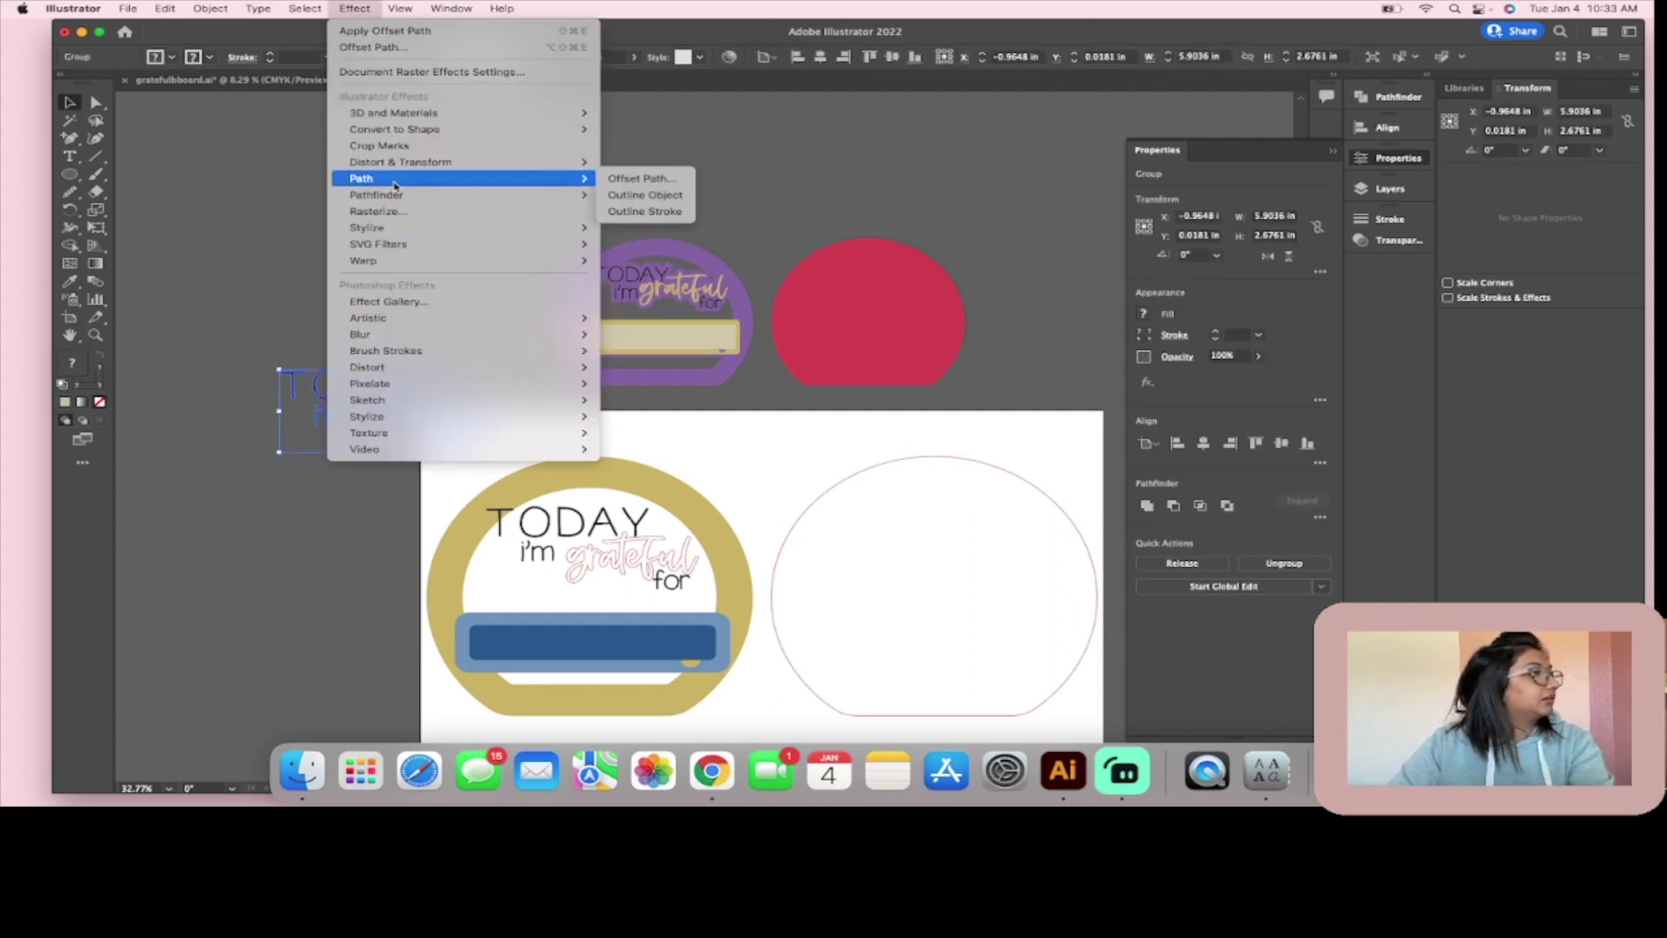
pyautogui.click(638, 178)
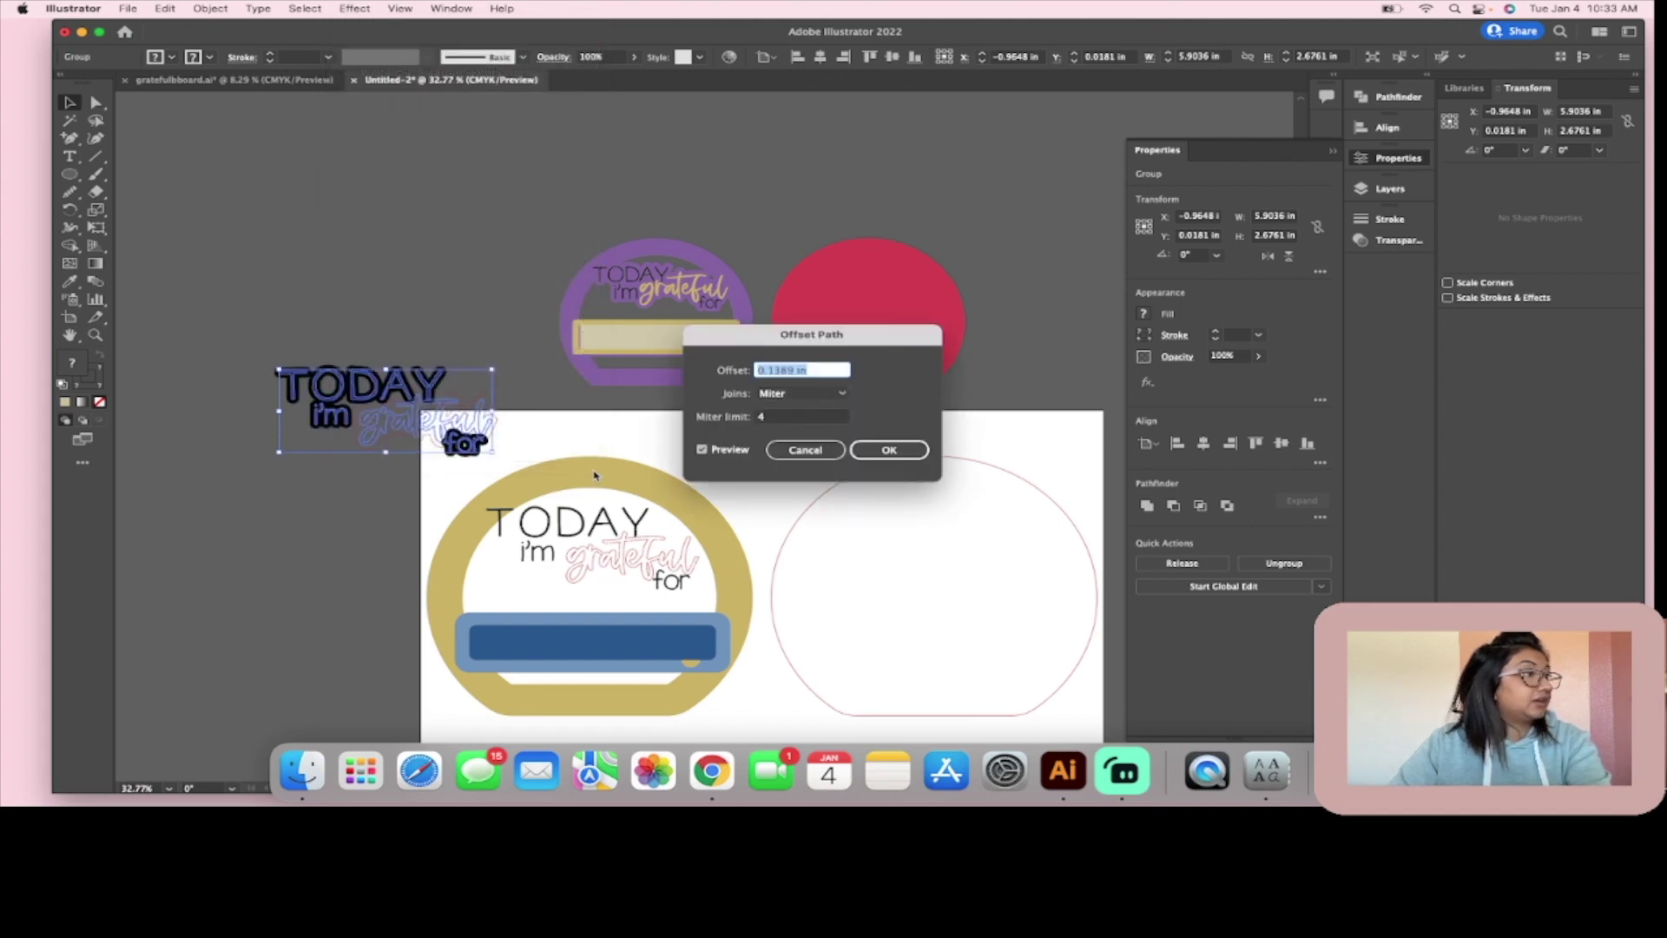
pyautogui.press('Tab')
pyautogui.press('space')
pyautogui.press('Down')
pyautogui.press('Return')
pyautogui.click(889, 450)
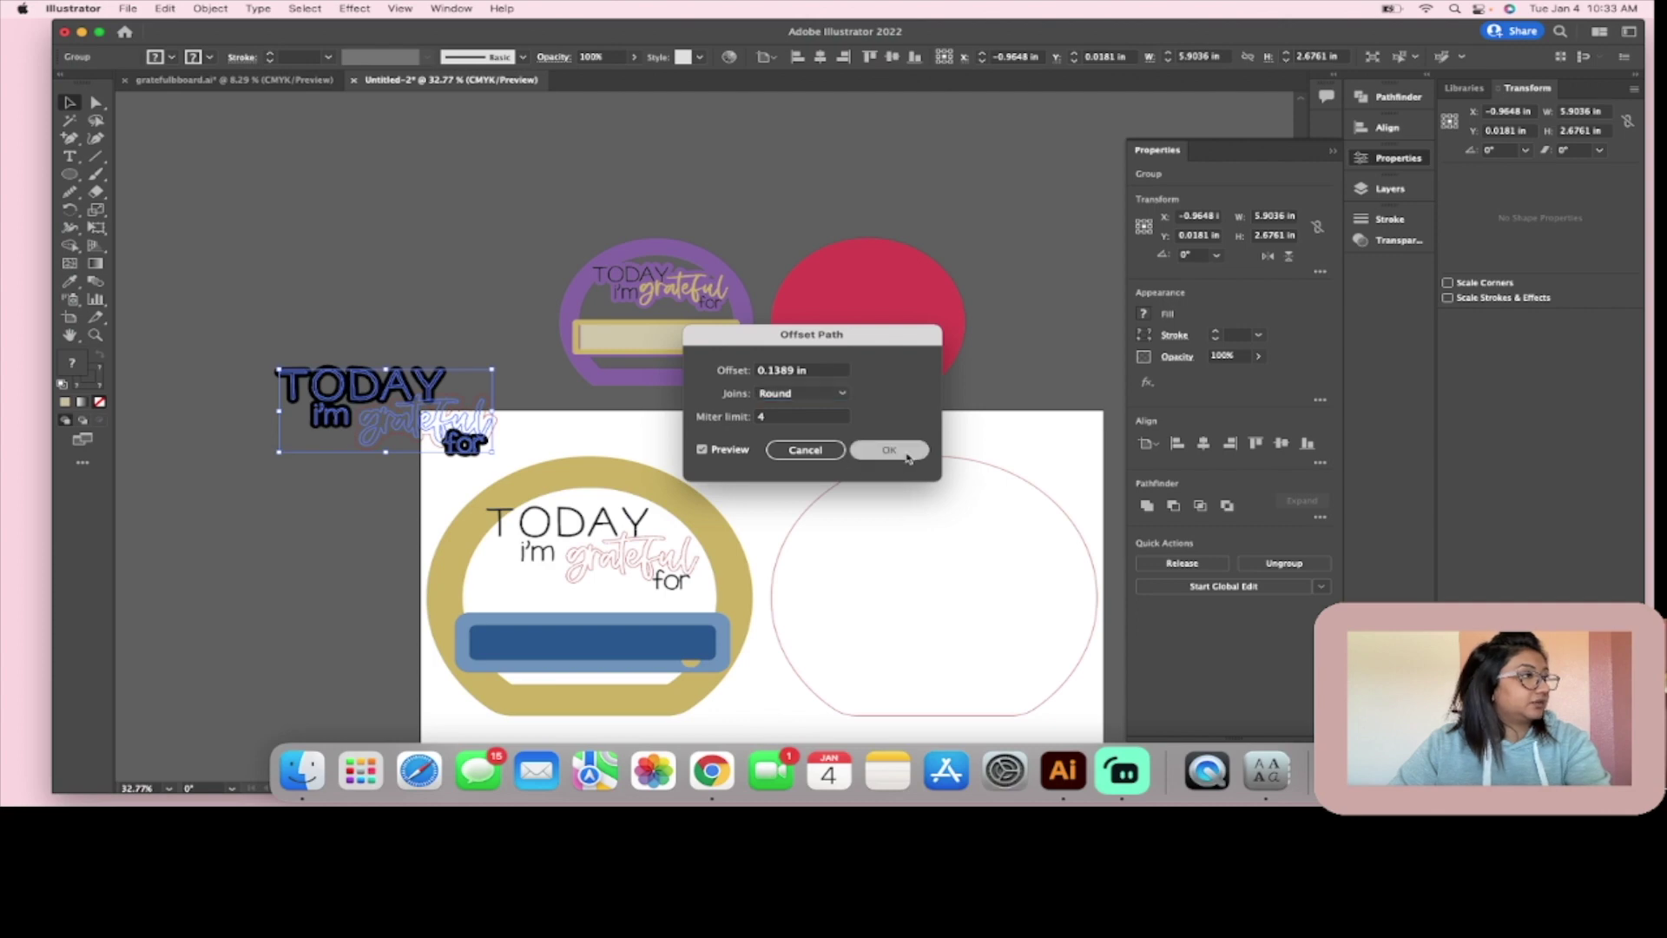
pyautogui.click(455, 340)
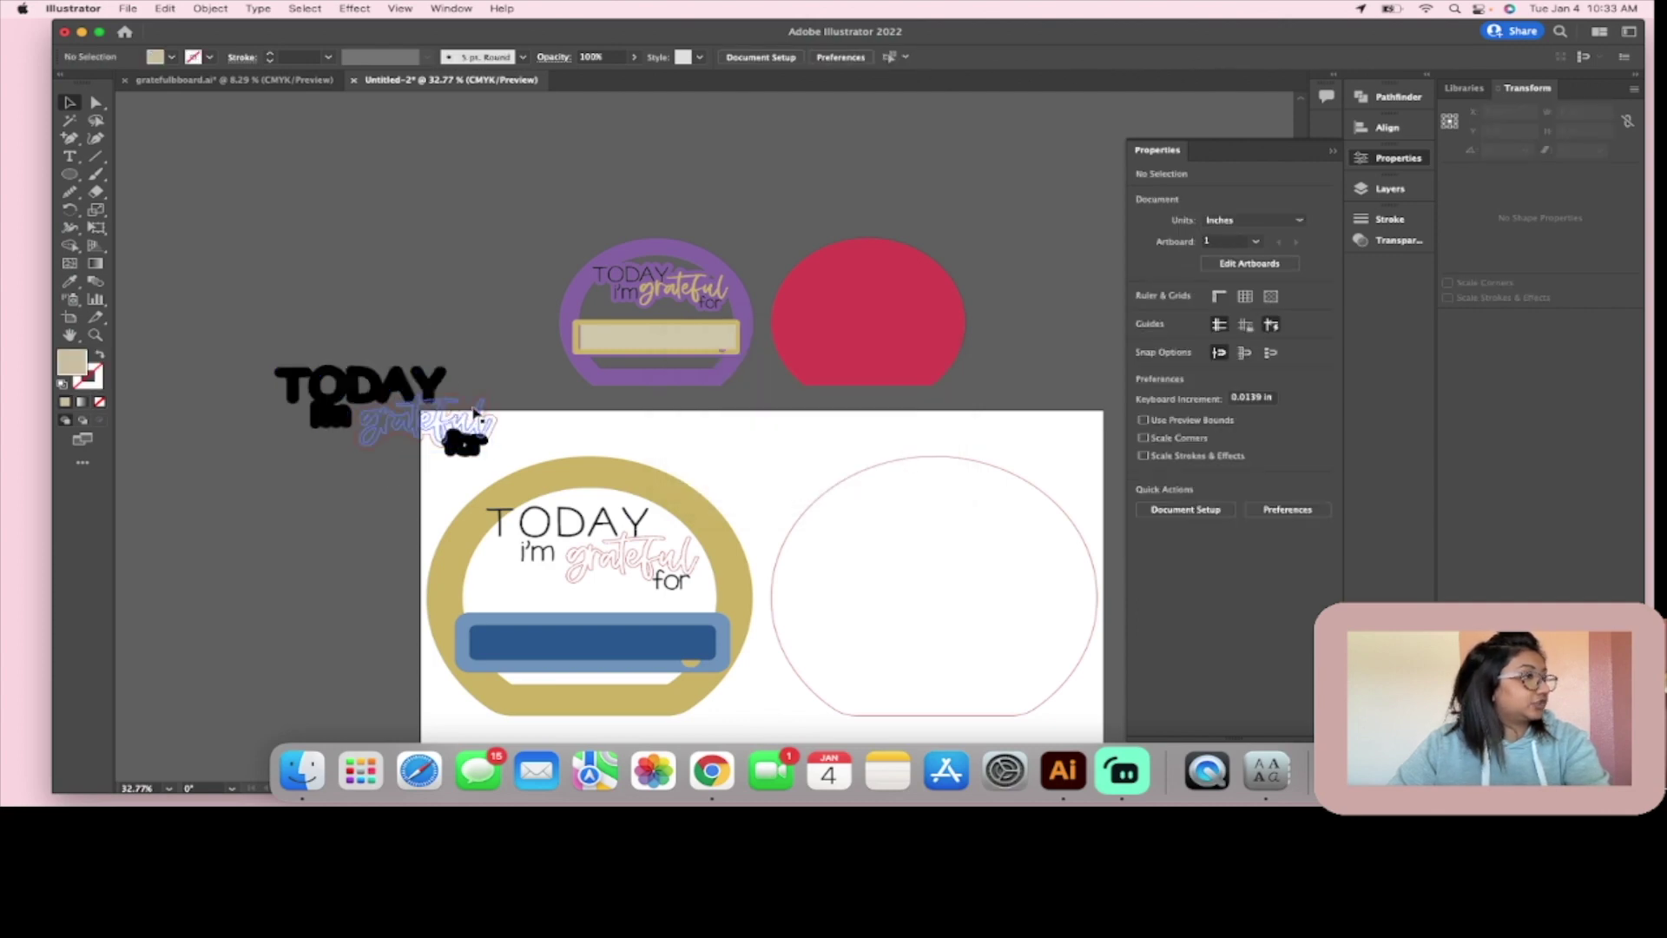
# Step: Apply a second instance of the Offset Path effect to the lettering copy at the artboard's upper-left corner
pyautogui.moveTo(388, 474); pyautogui.dragTo(316, 316)
pyautogui.click(399, 8)
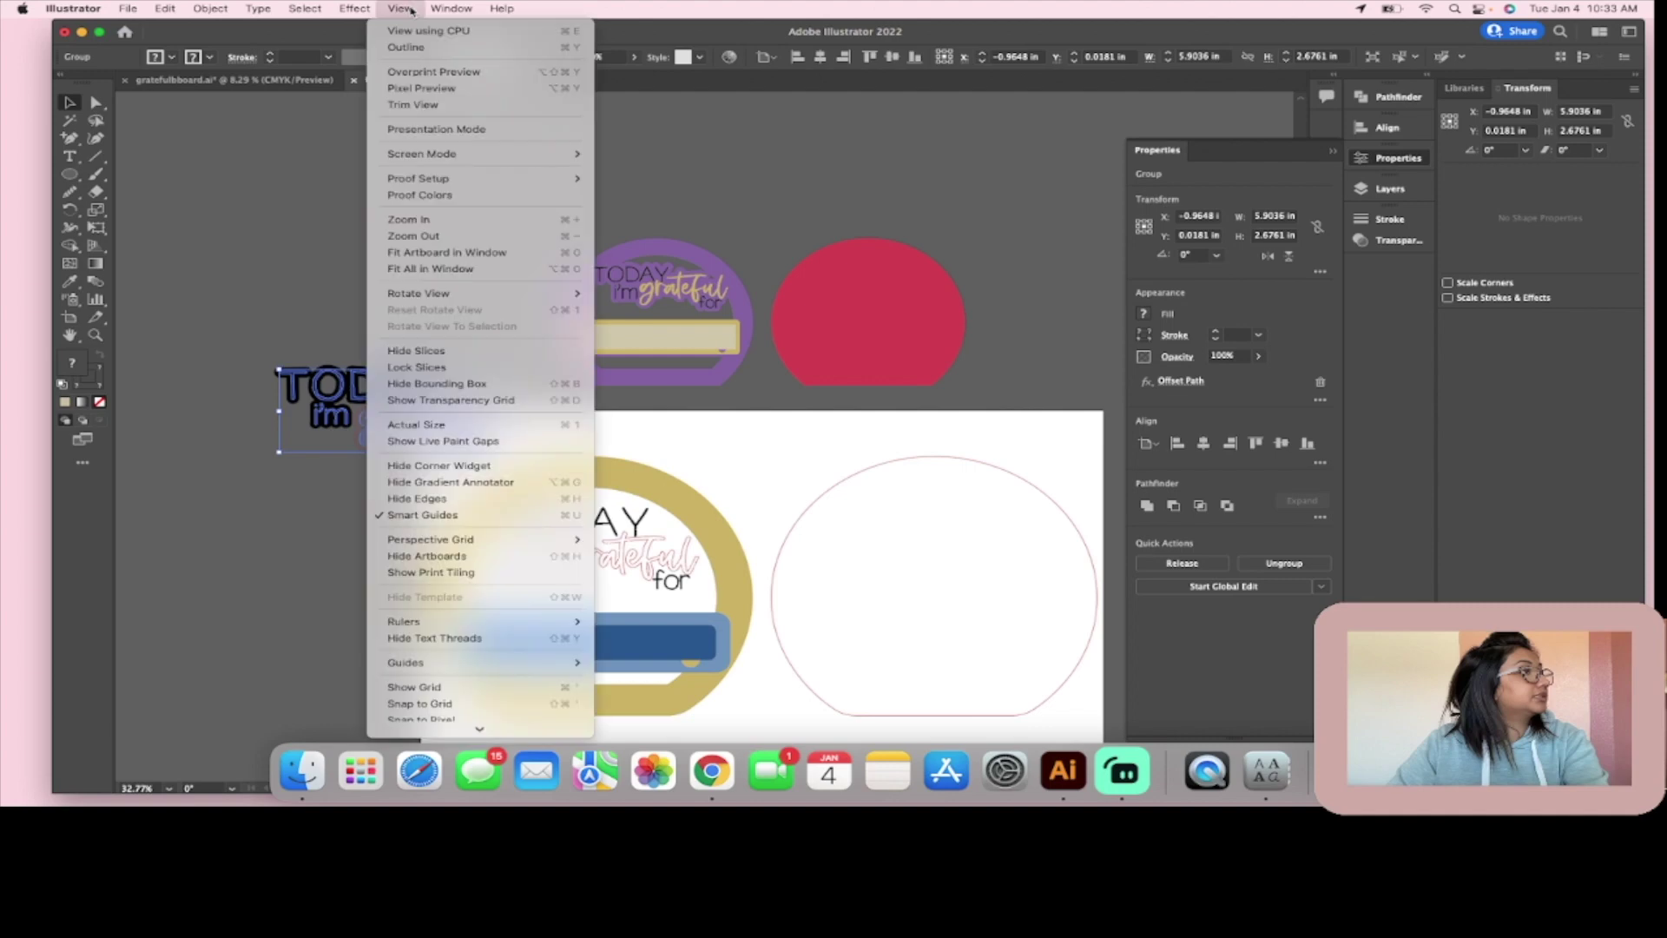
pyautogui.moveTo(356, 9)
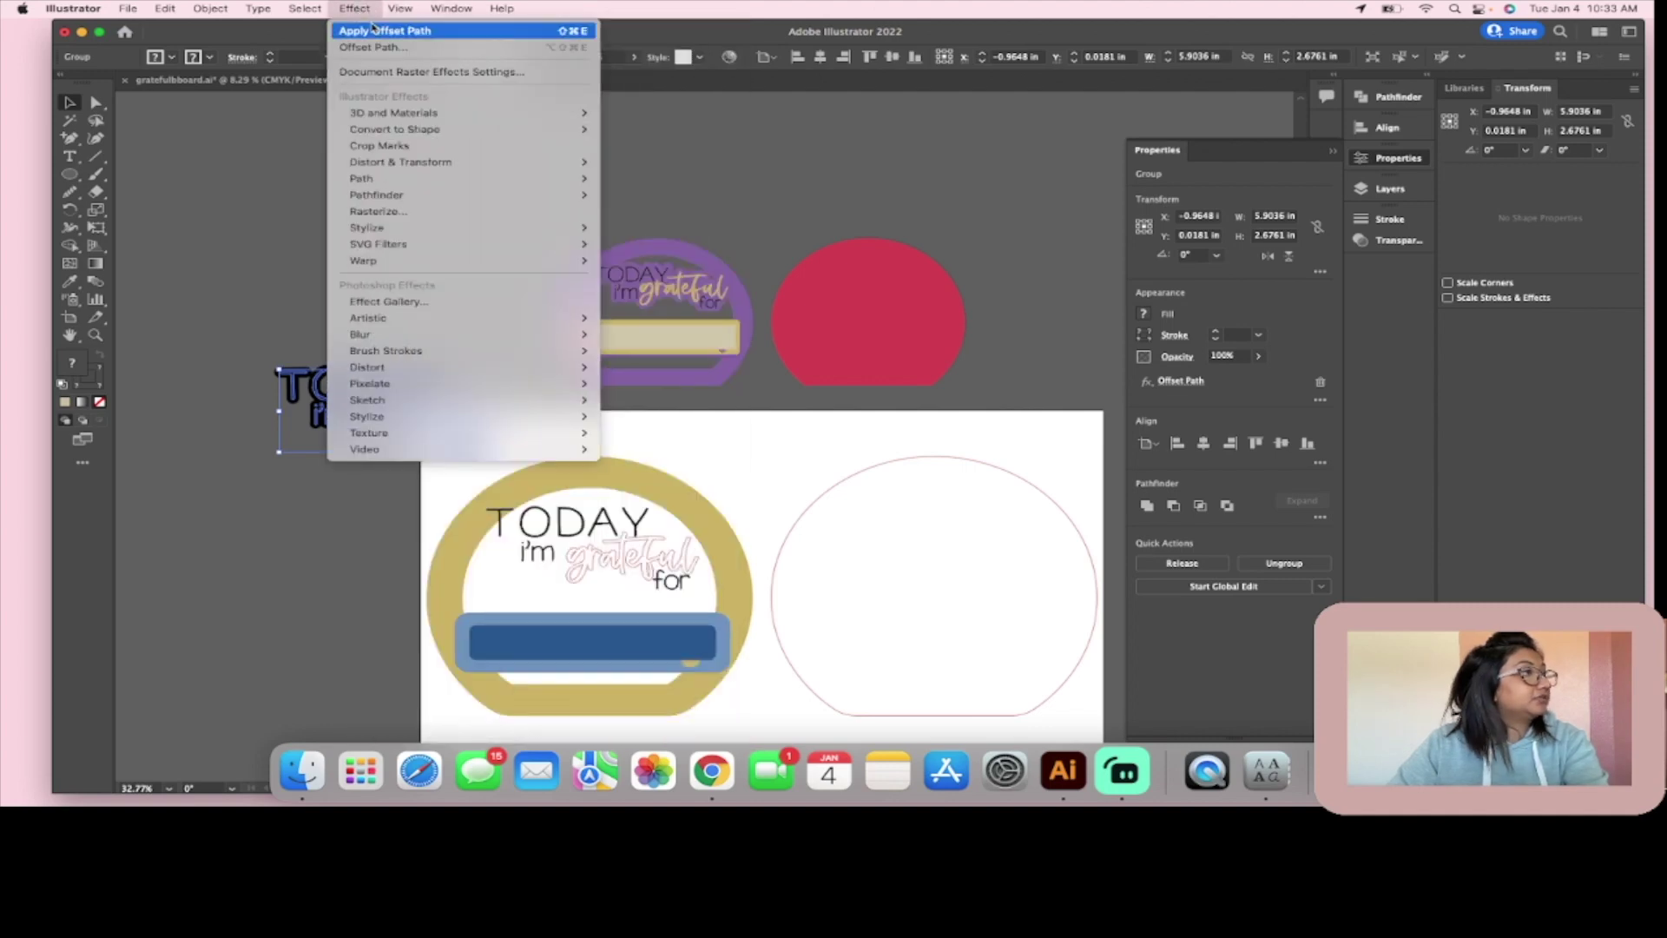
pyautogui.click(376, 30)
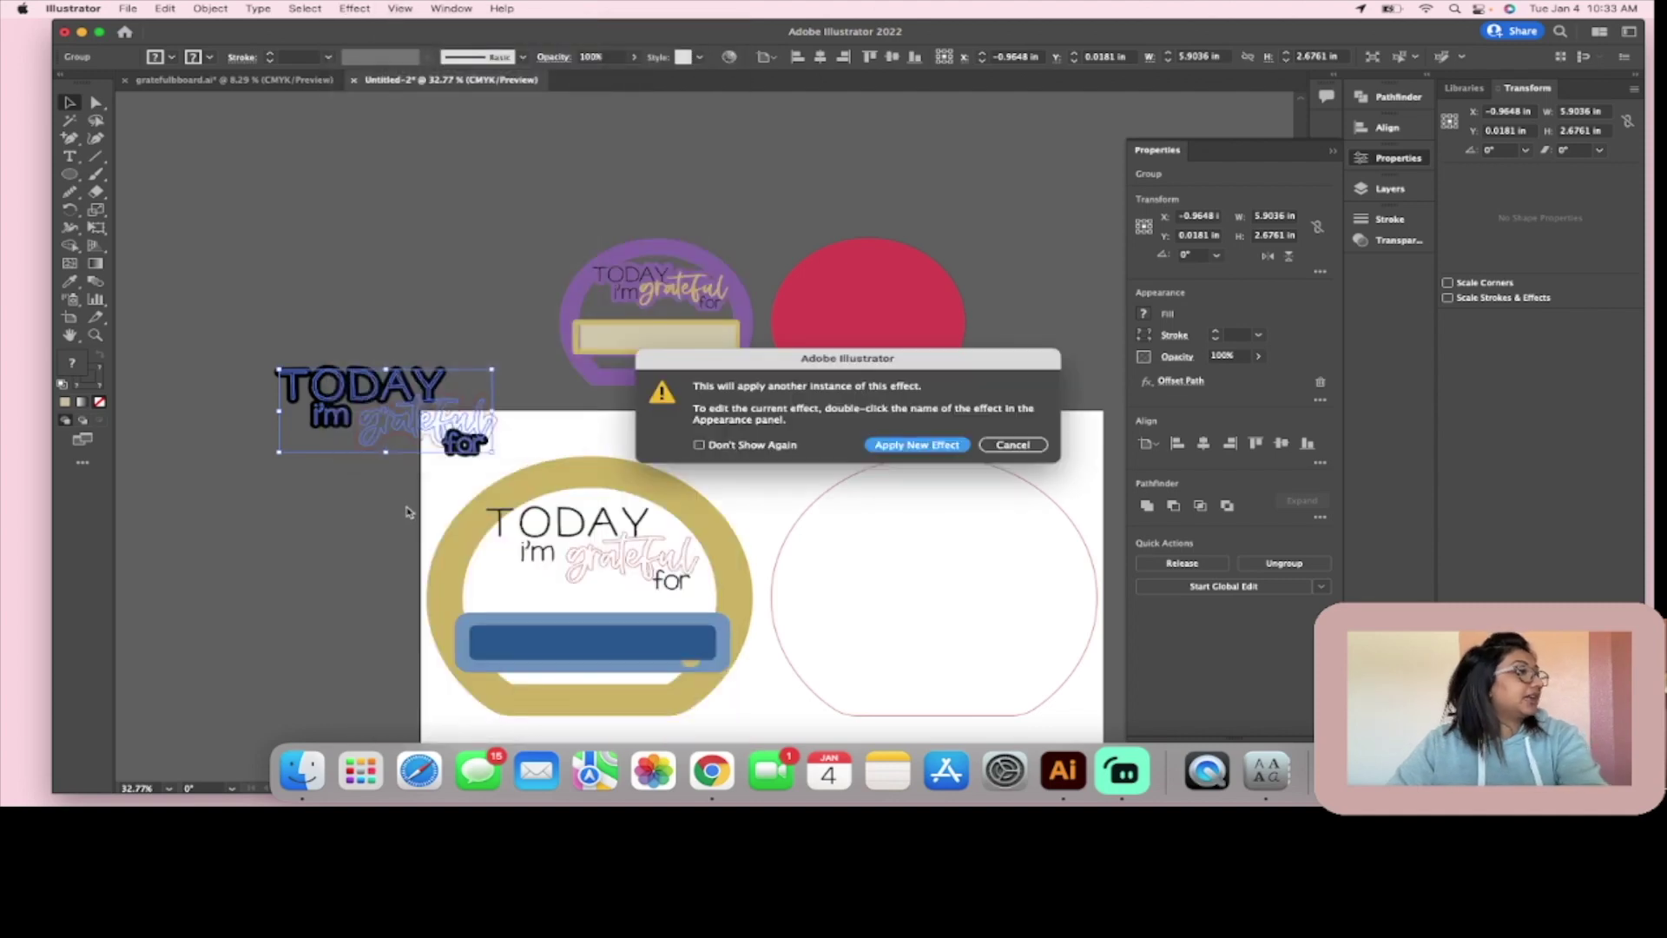
pyautogui.click(933, 446)
pyautogui.press('super+shift+a')
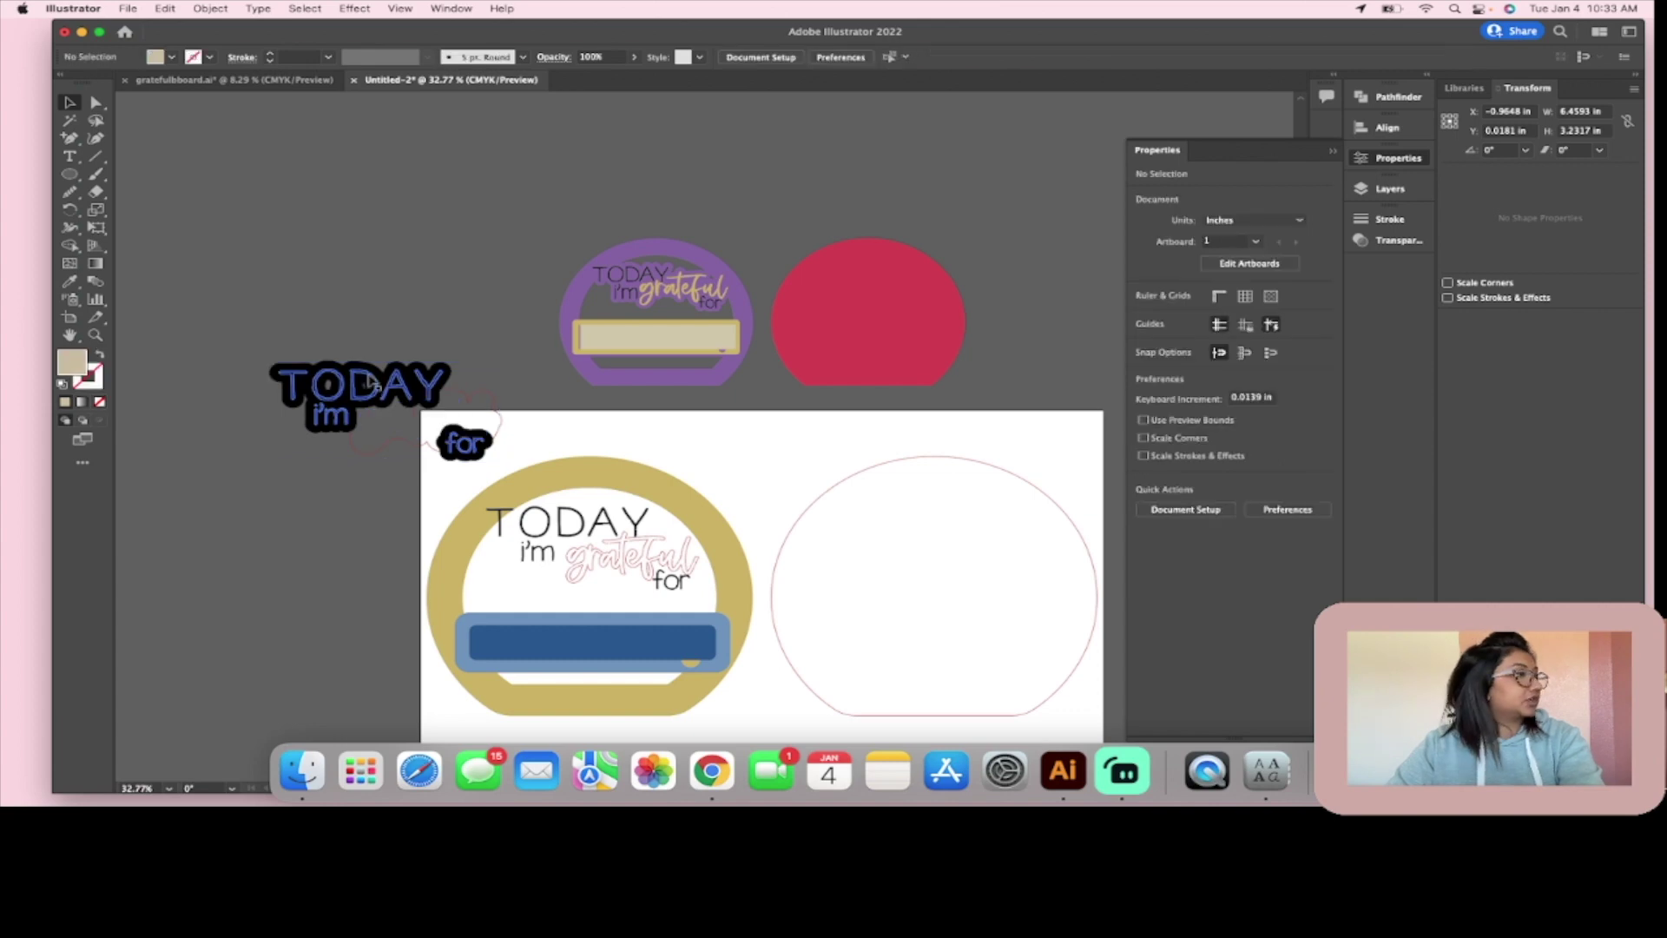
# Step: Try a third instance of the Offset Path effect on the lettering copy, and undo it
pyautogui.click(465, 445)
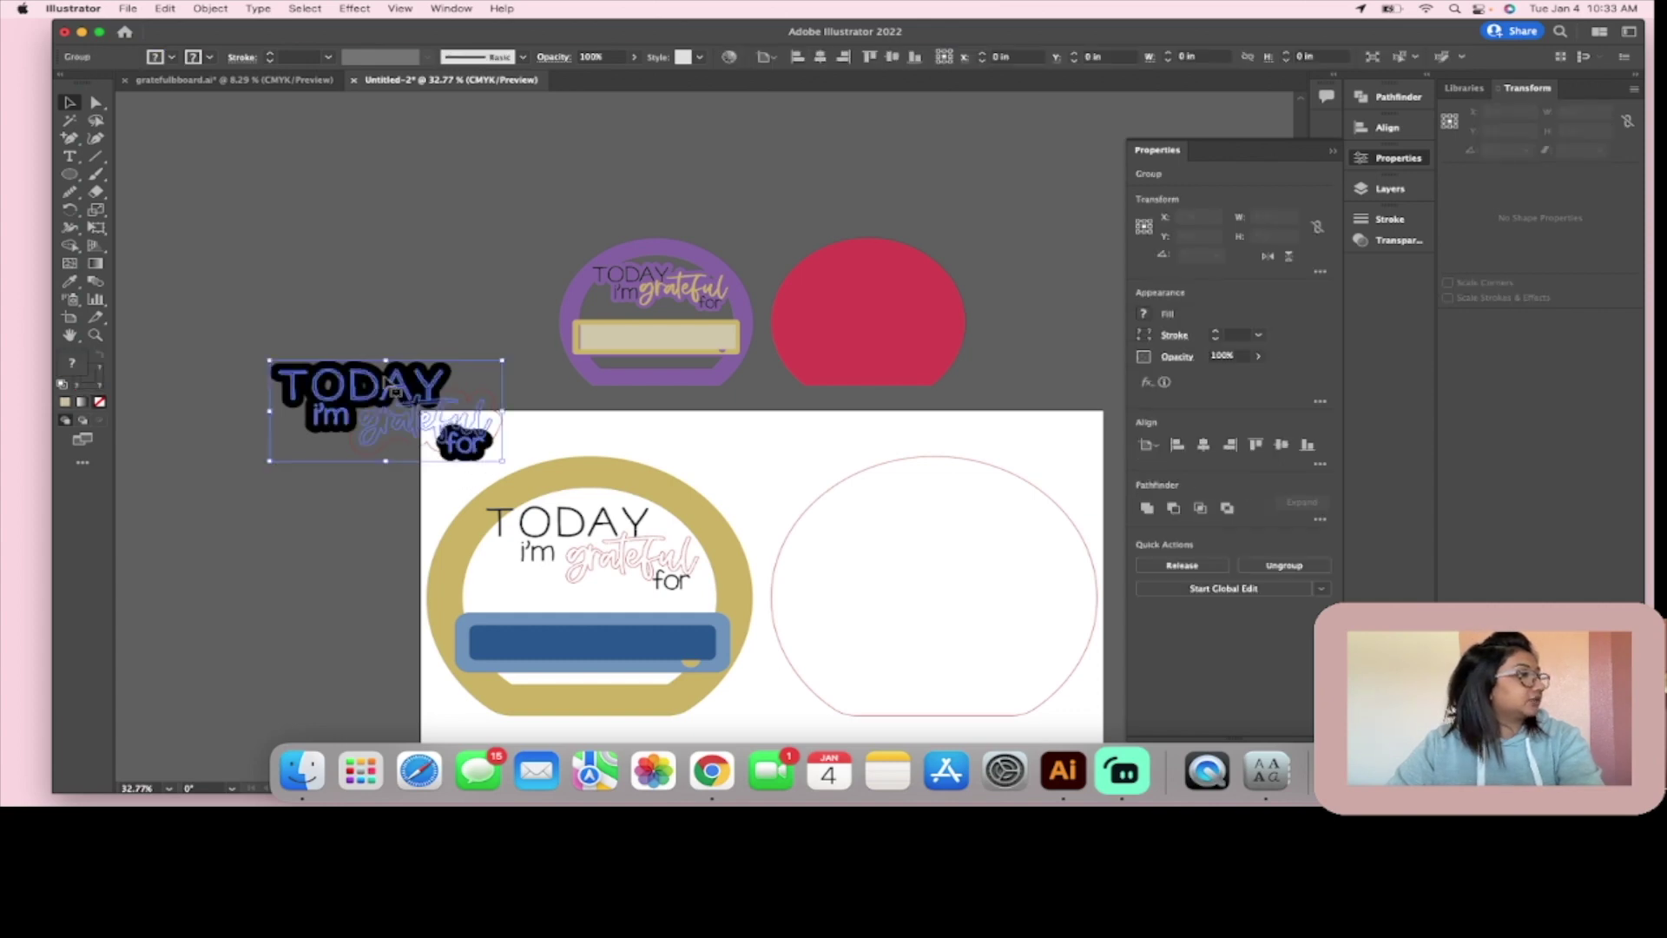
pyautogui.click(352, 8)
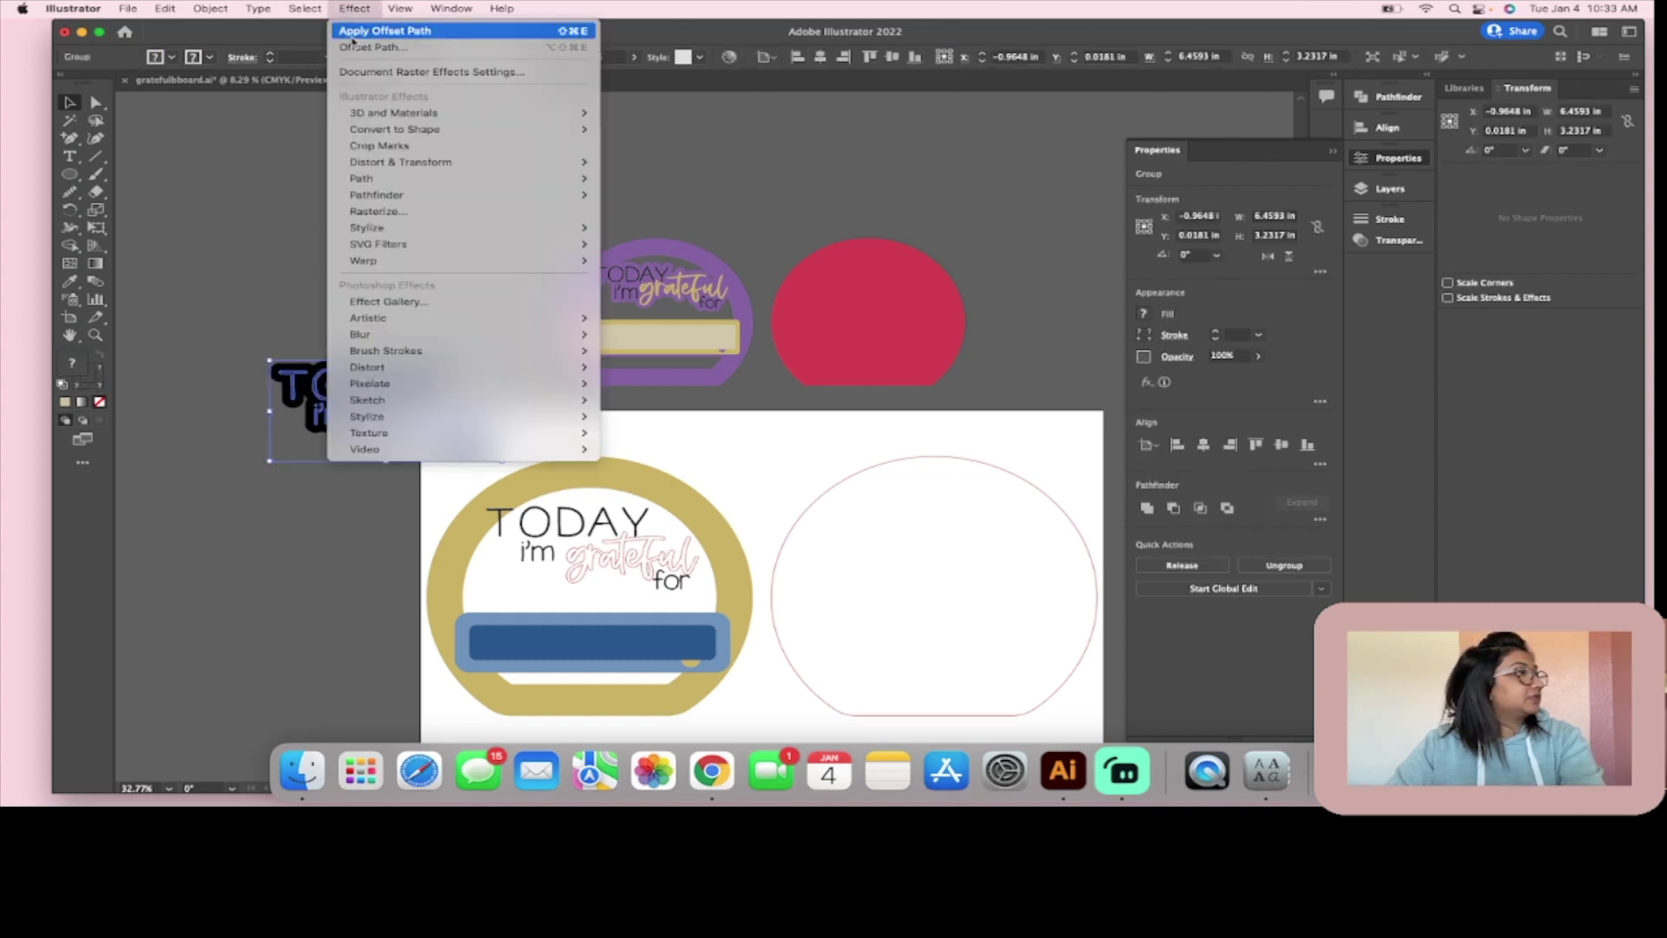
pyautogui.click(352, 35)
pyautogui.click(912, 441)
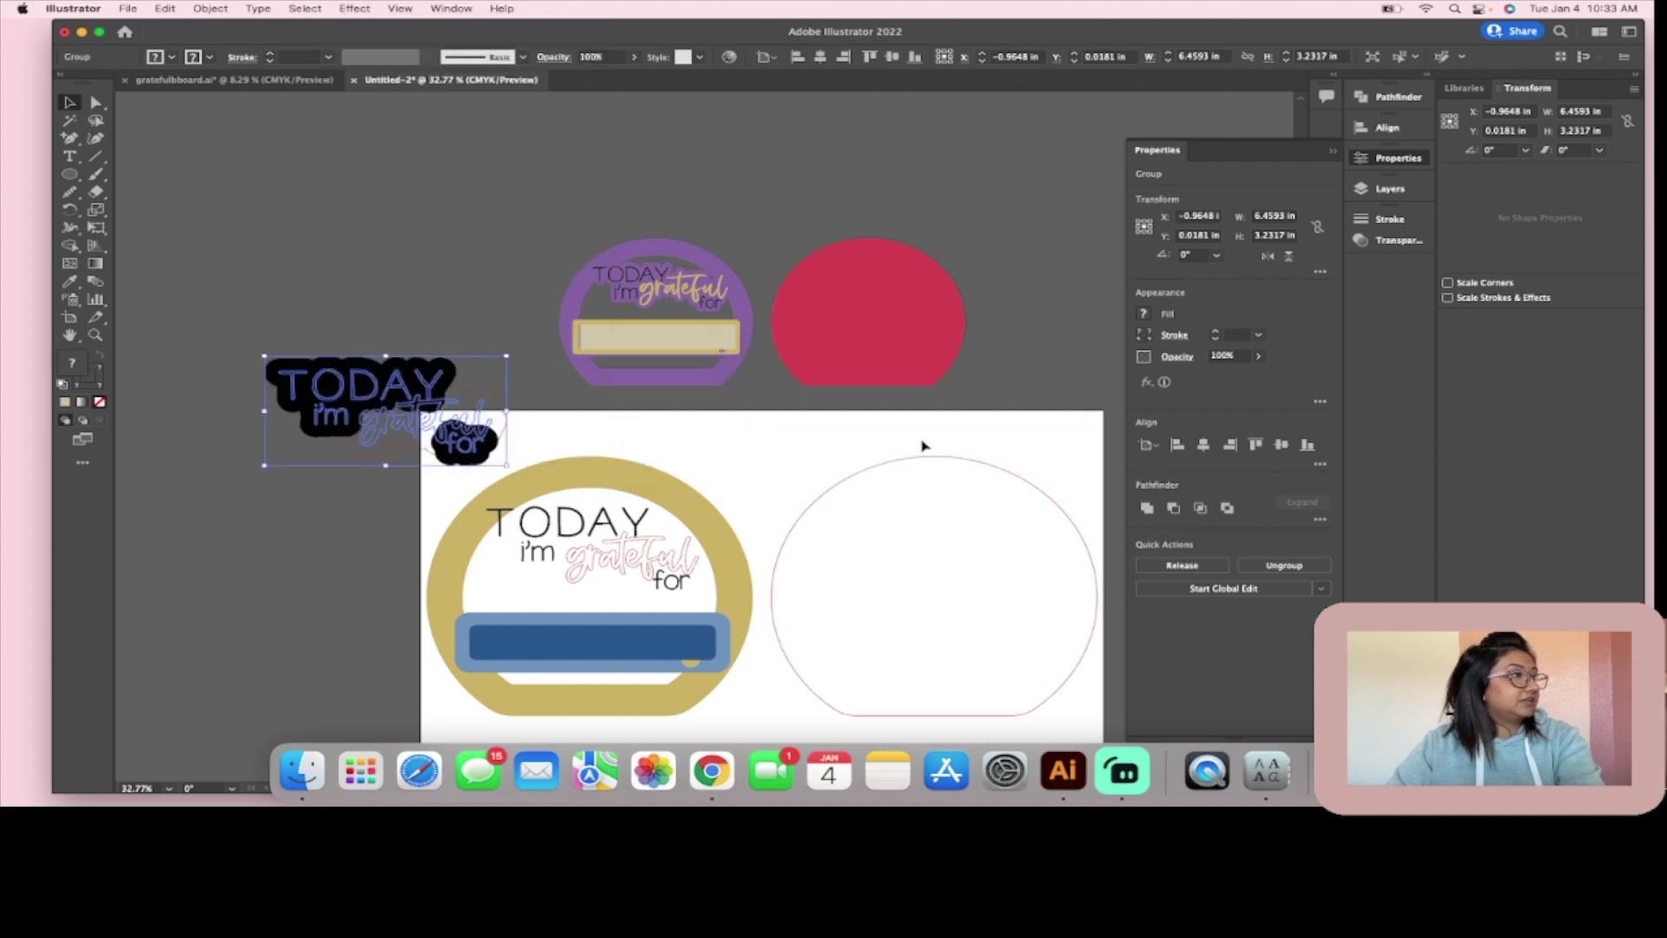
pyautogui.moveTo(408, 437); pyautogui.dragTo(431, 438)
pyautogui.scroll(6, 434, 439)
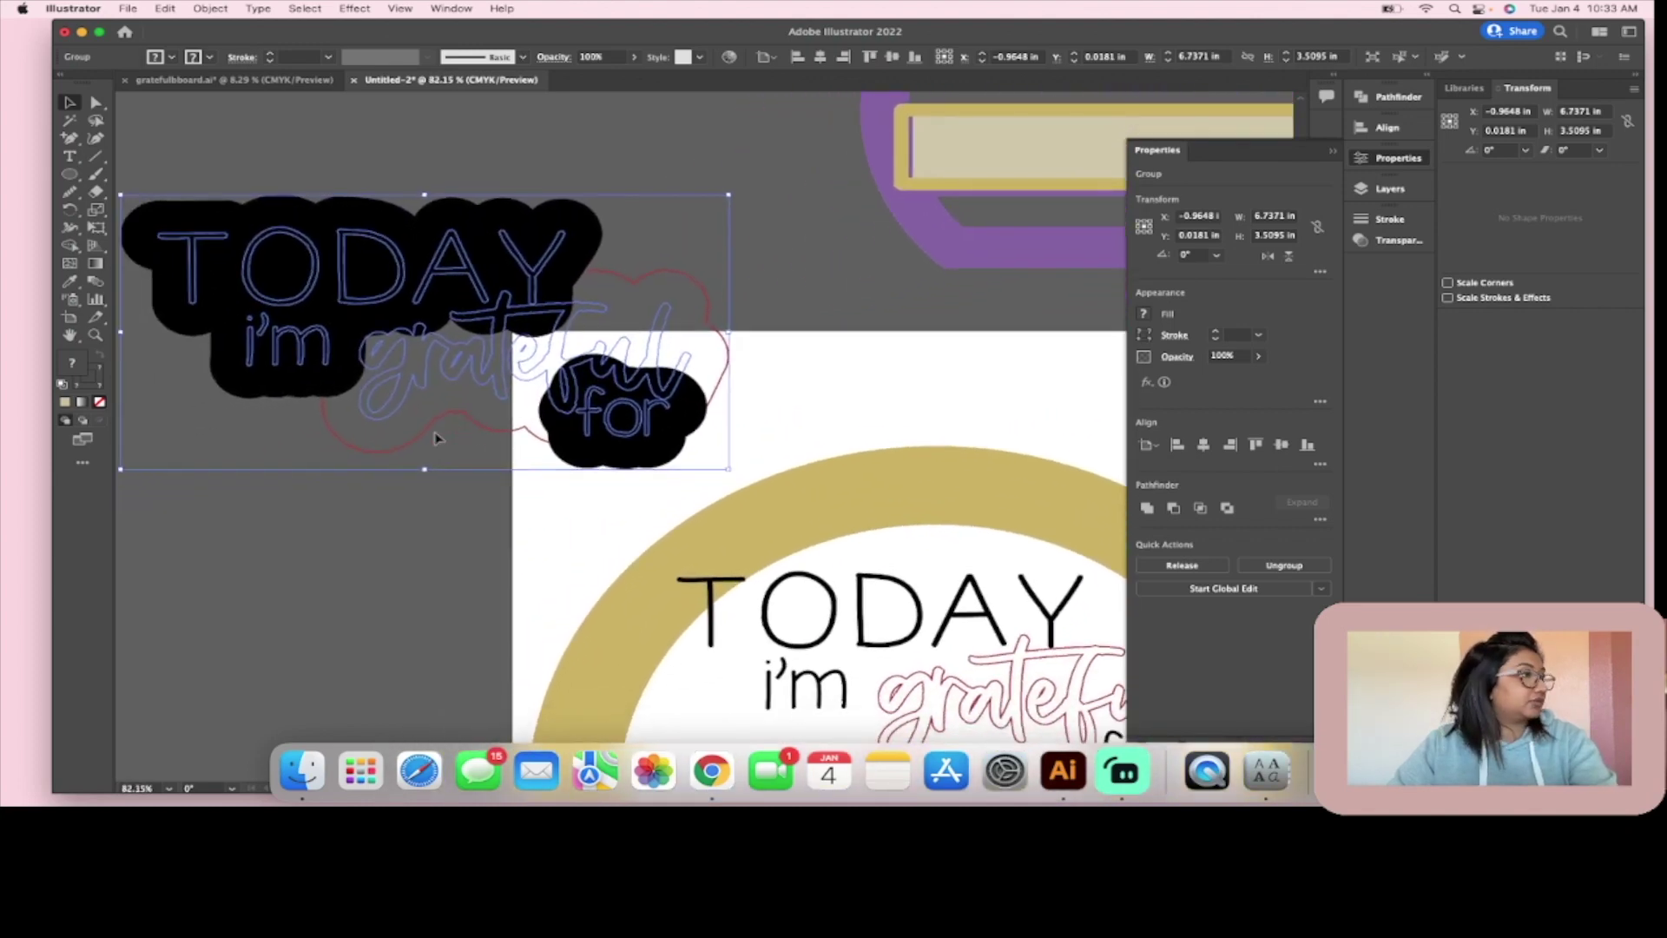
pyautogui.press('super+z')
pyautogui.press('super+z')
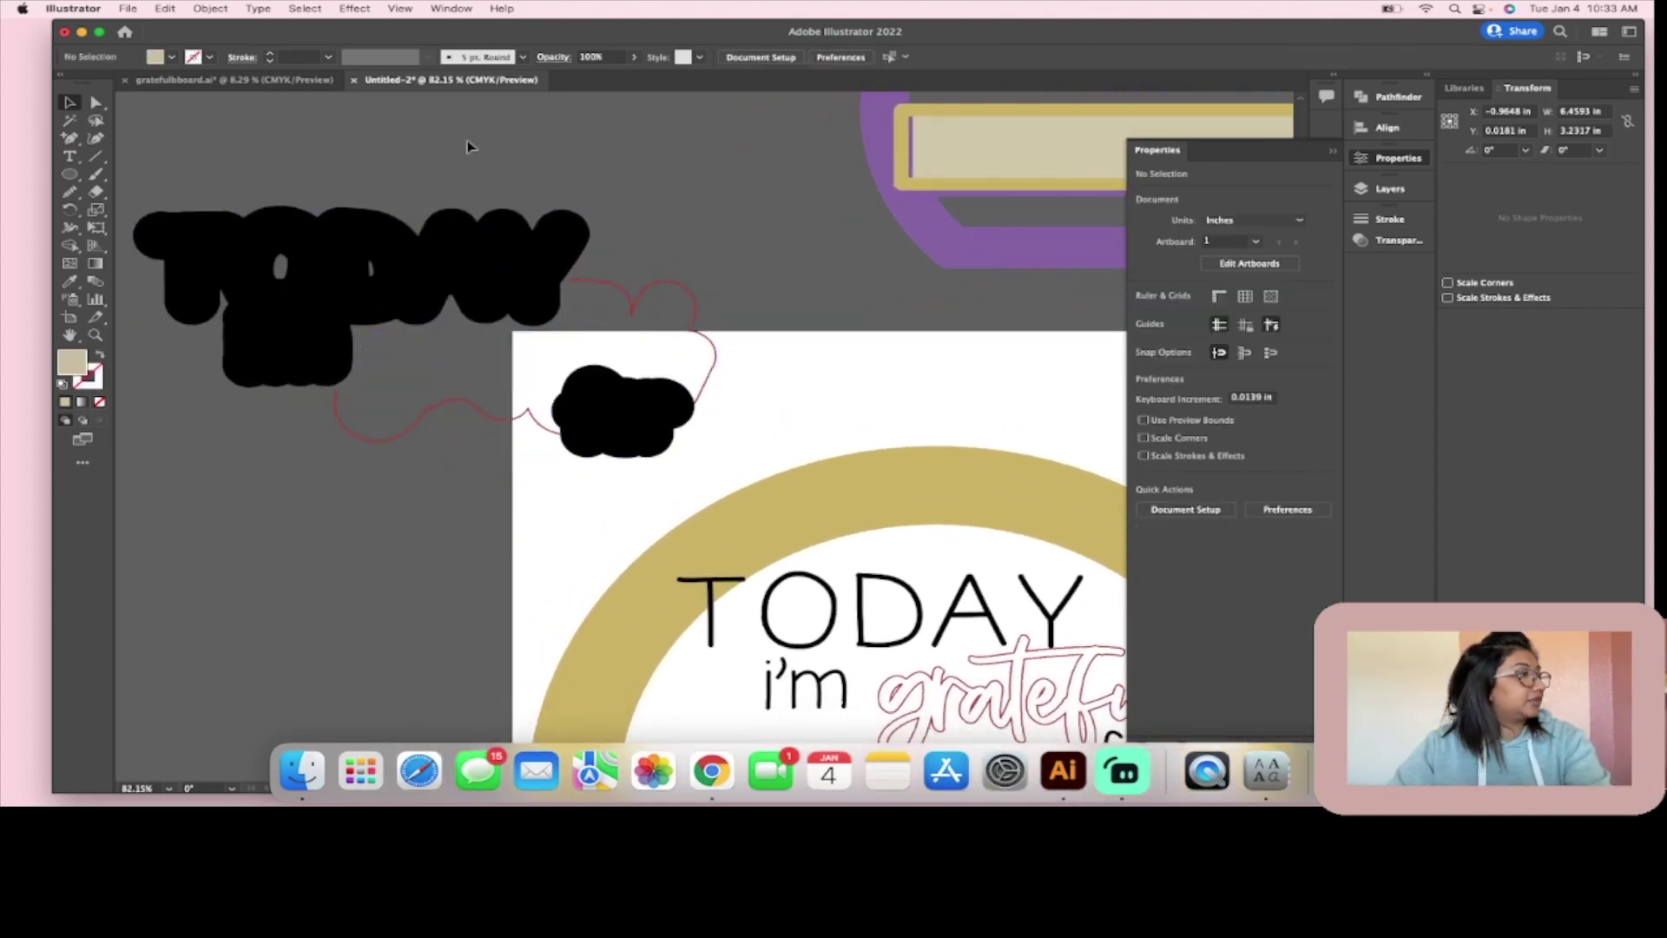
# Step: Expand the appearance of the offset lettering copy and unite its overlapping pieces
pyautogui.click(430, 232)
pyautogui.click(210, 9)
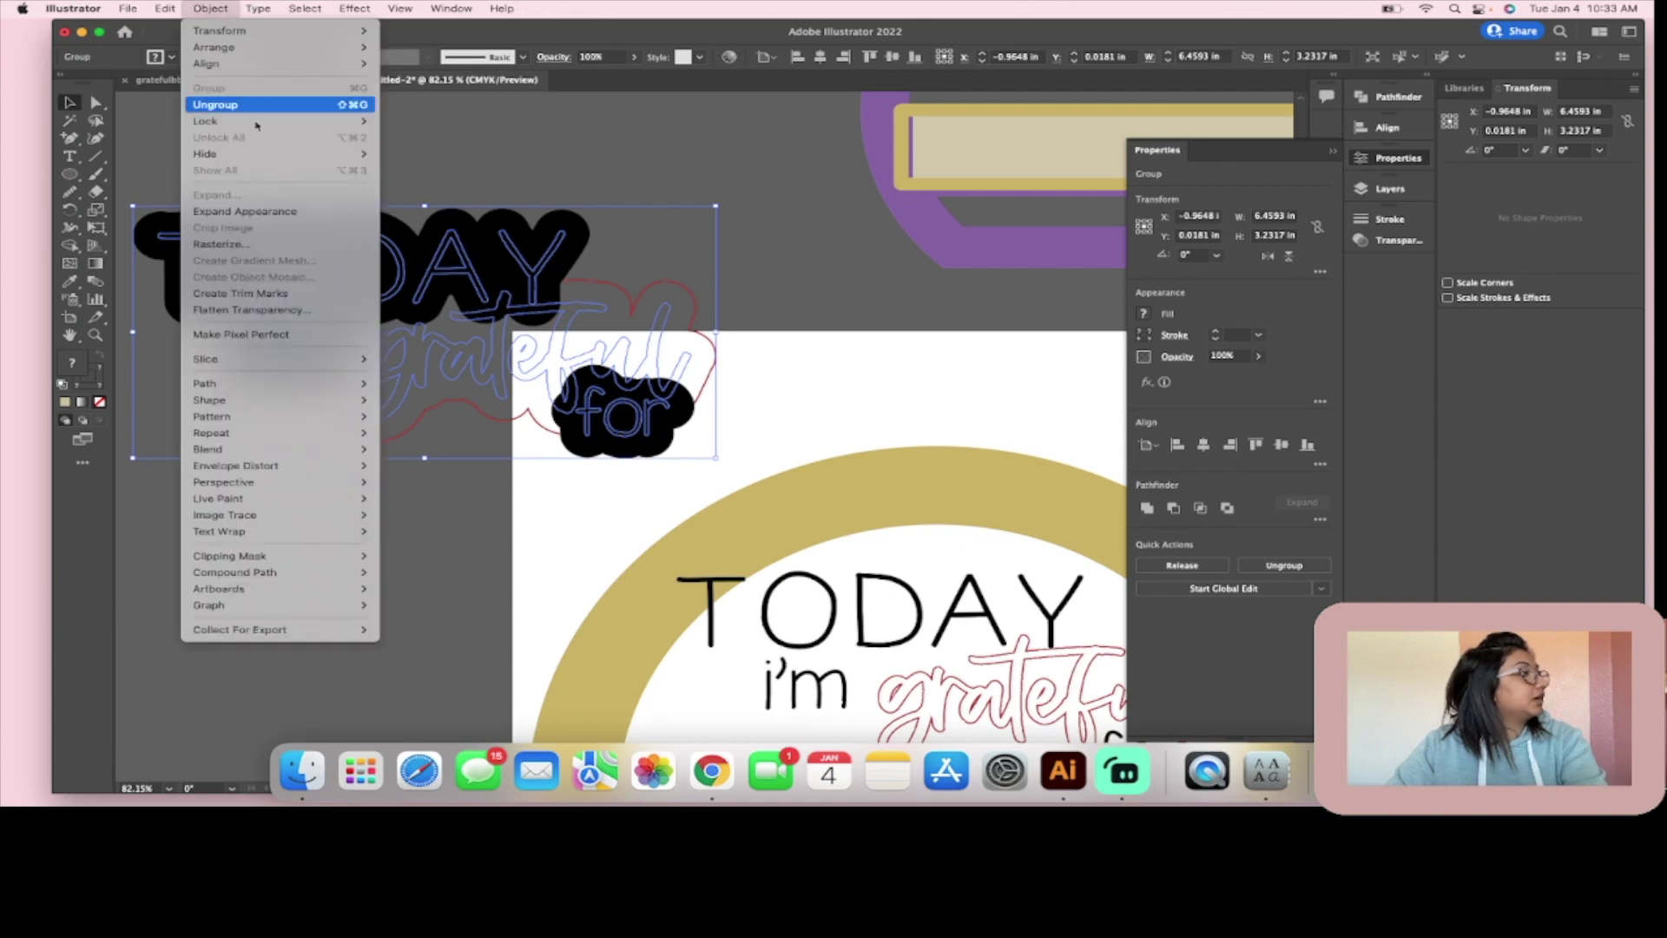
pyautogui.click(283, 211)
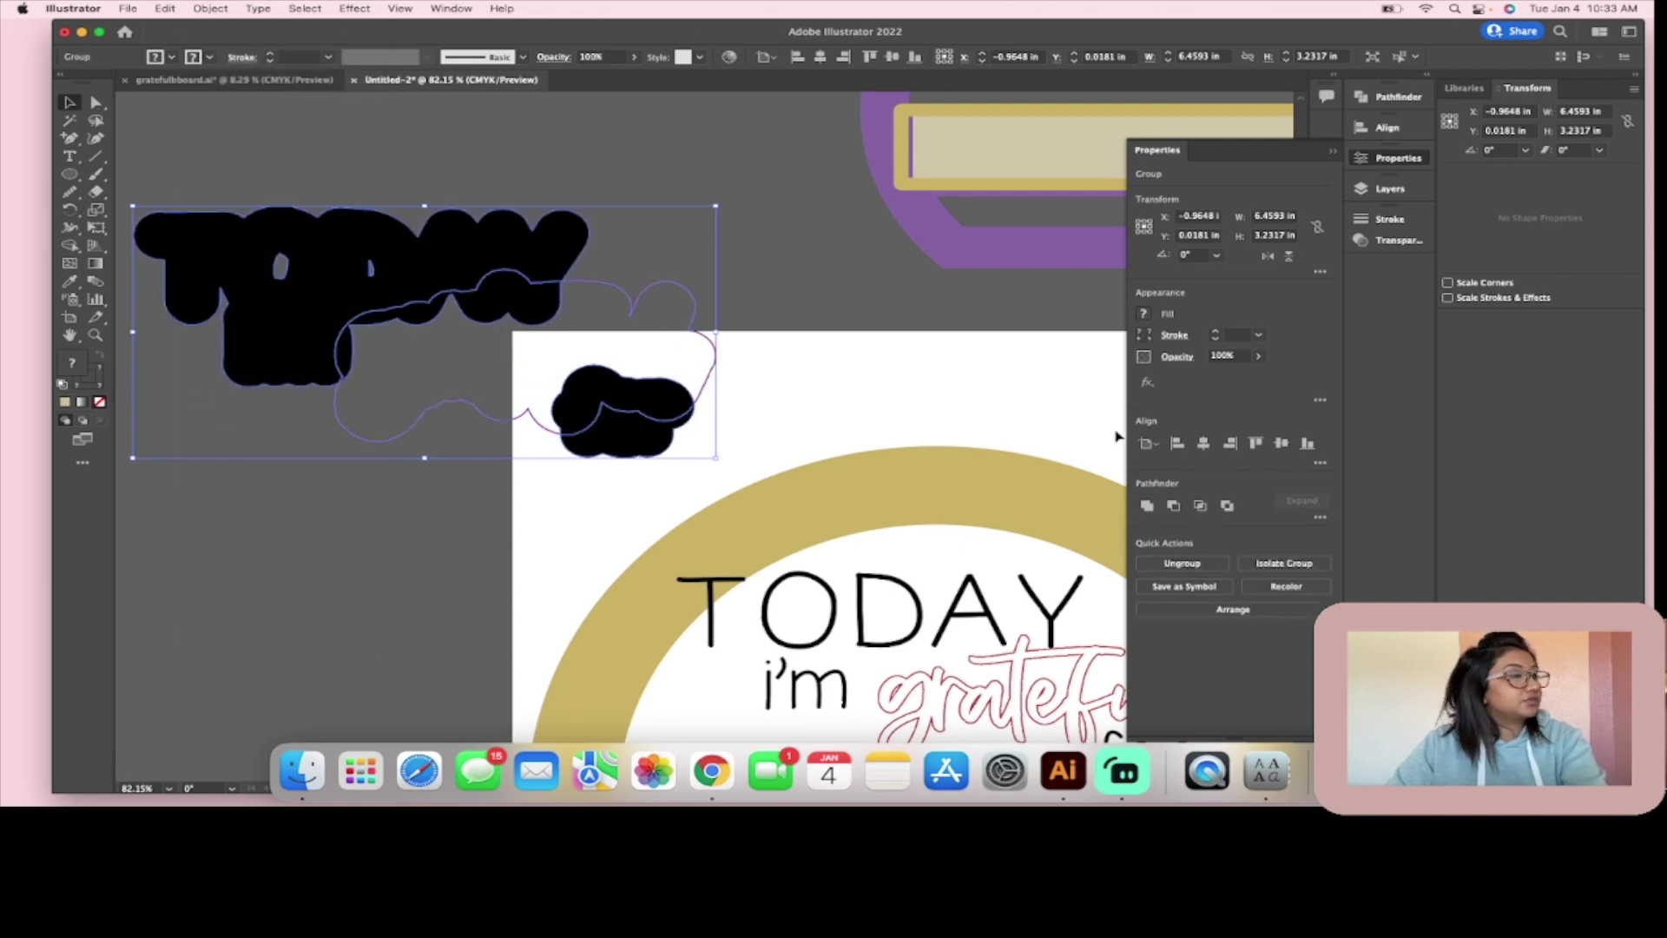
pyautogui.click(1148, 506)
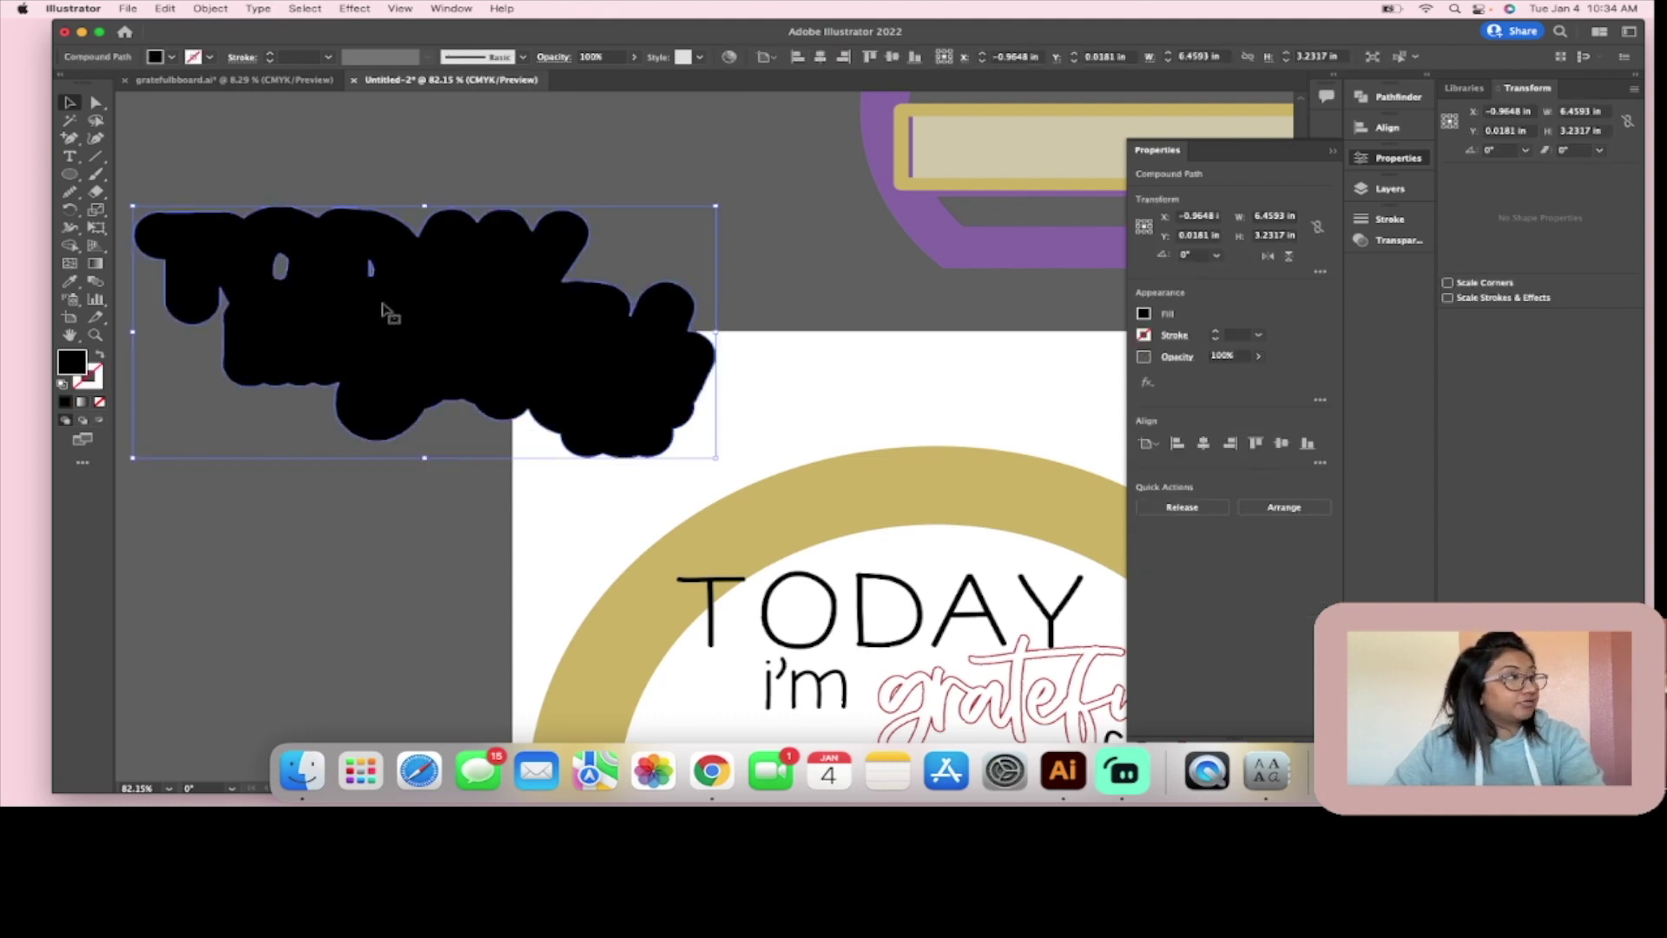
pyautogui.click(315, 204)
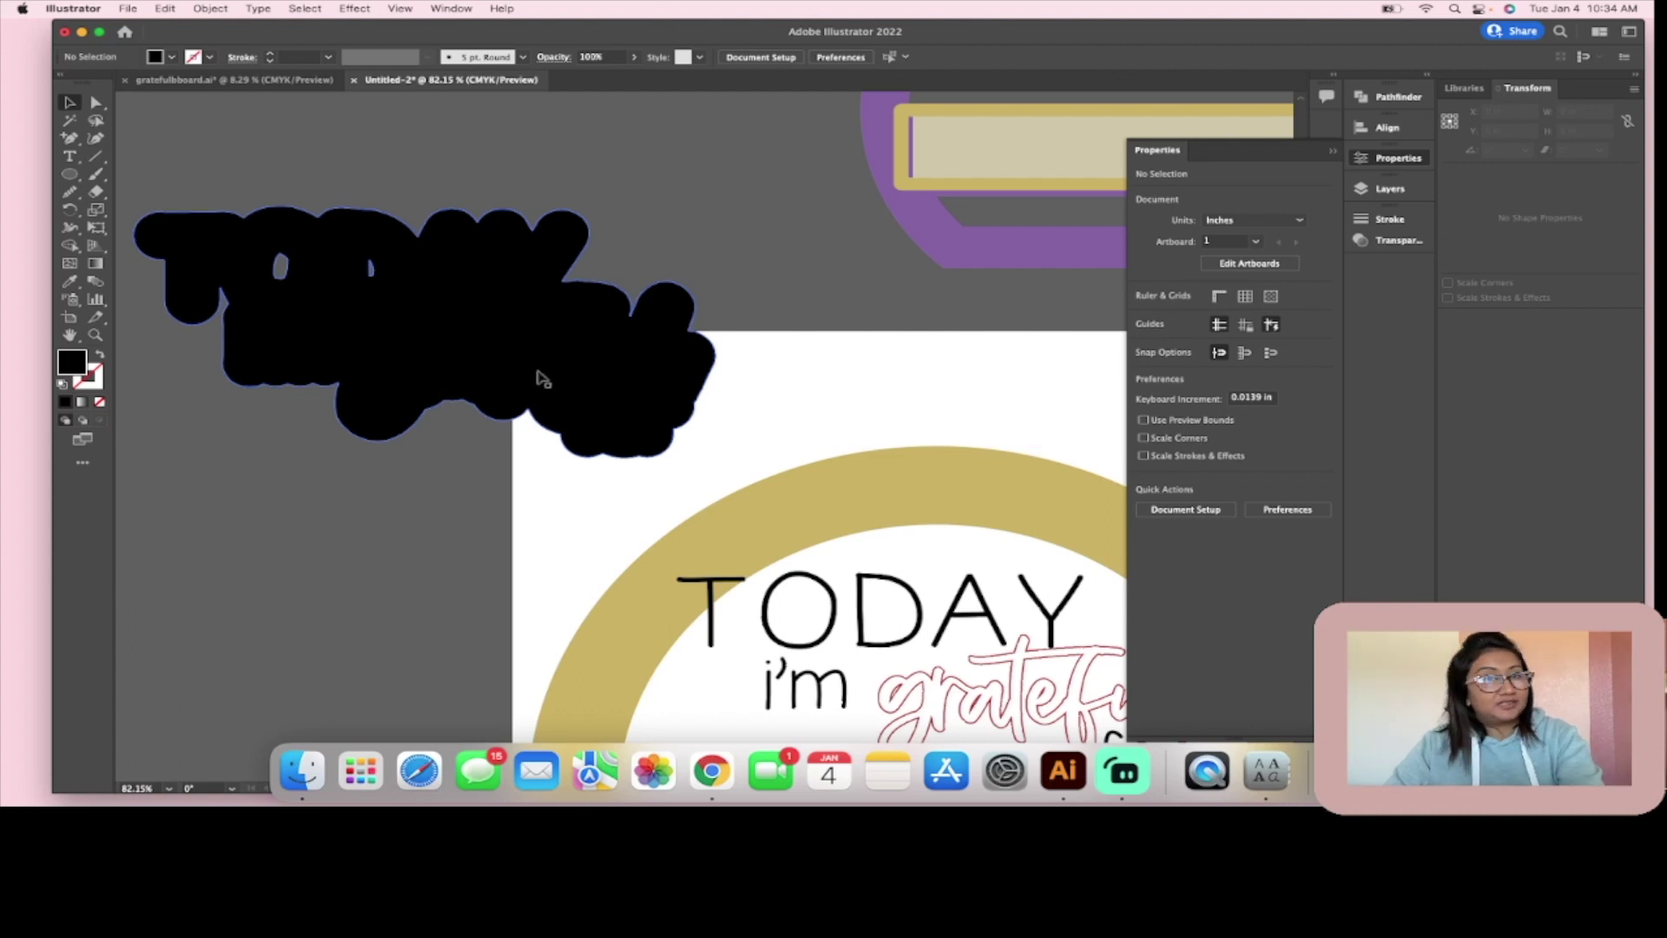
# Step: Release the backing's compound path and unite the pieces again to fill the small holes in the letters
pyautogui.rightClick(538, 375)
pyautogui.click(451, 344)
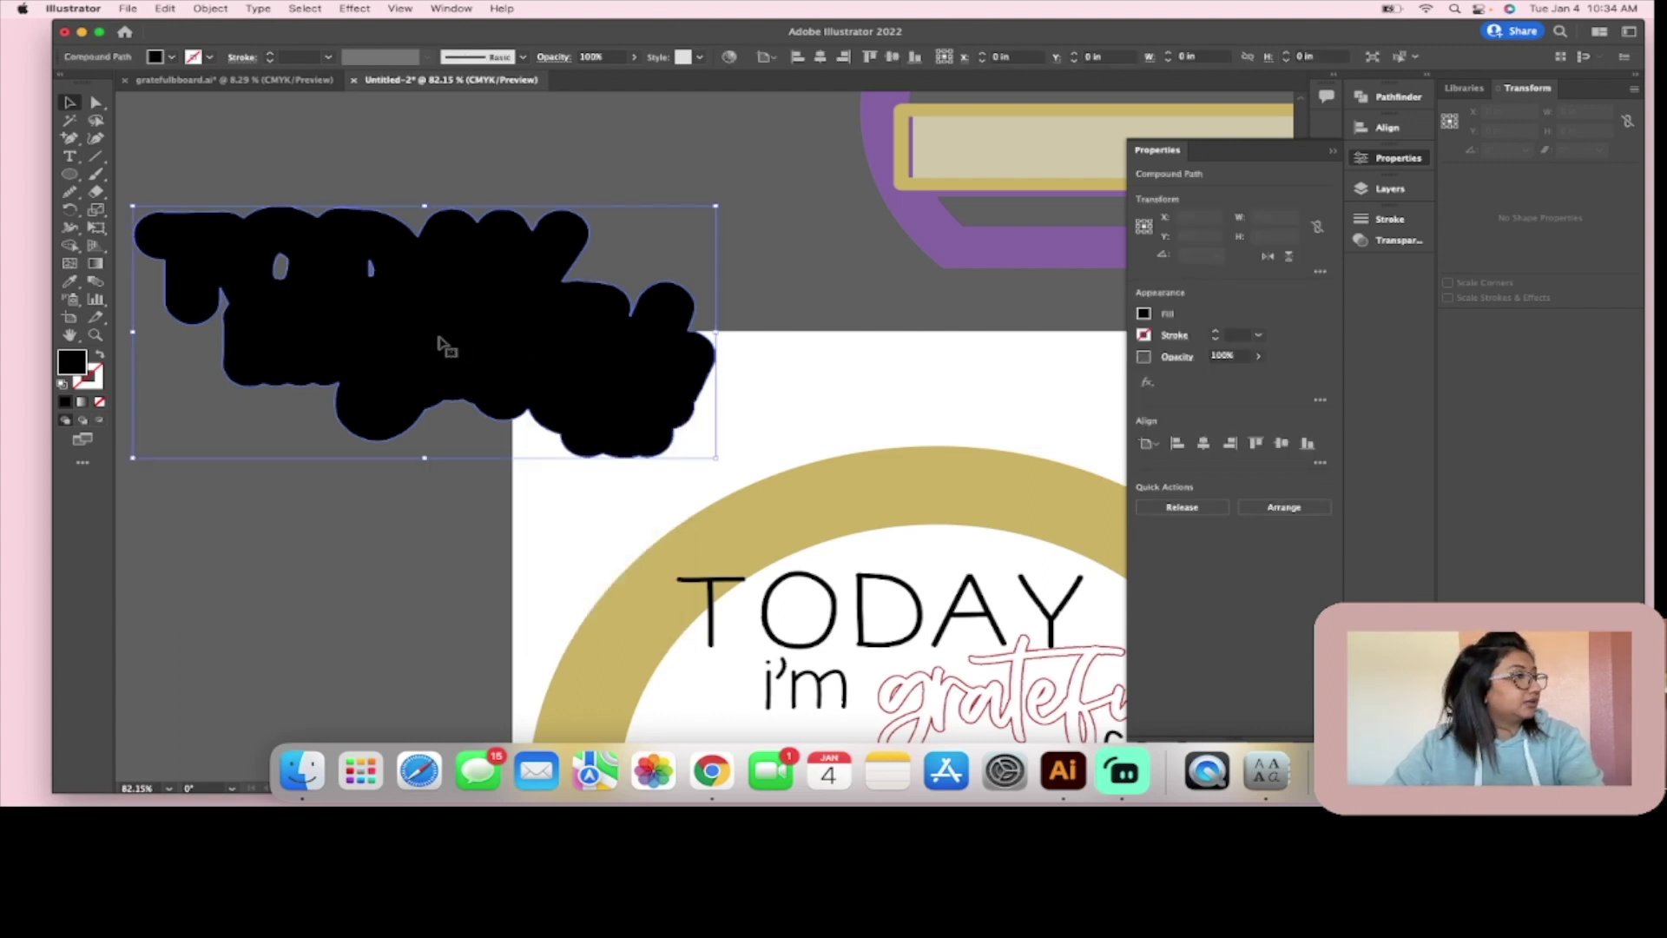
pyautogui.click(409, 521)
pyautogui.click(458, 346)
pyautogui.rightClick(457, 346)
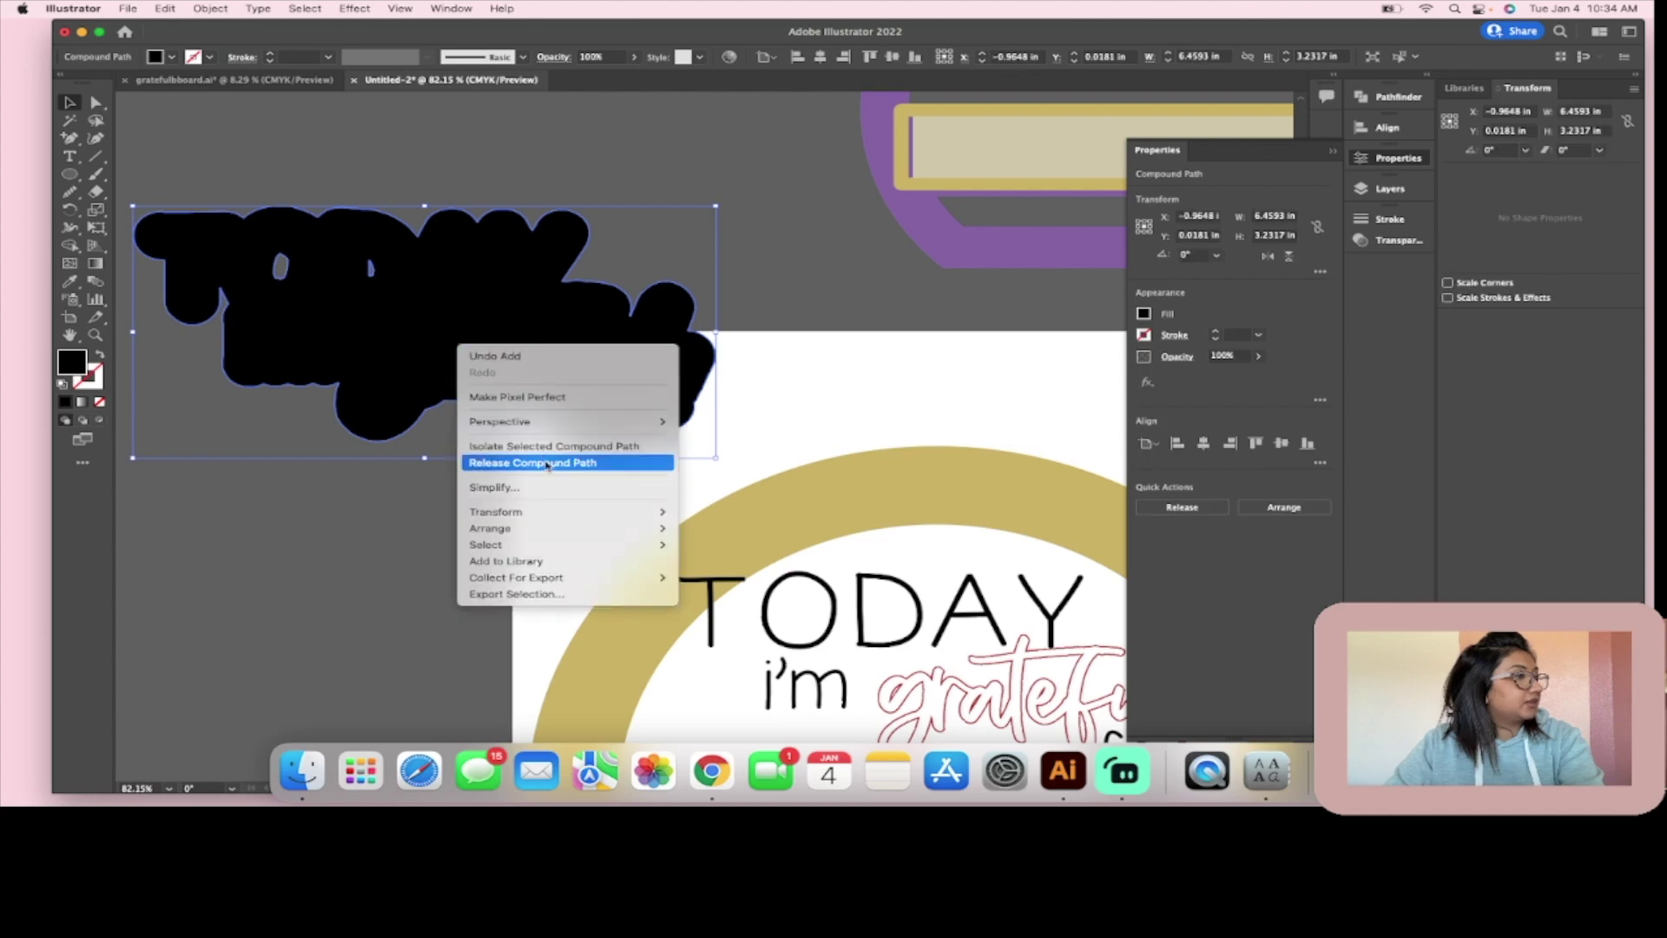
pyautogui.click(549, 463)
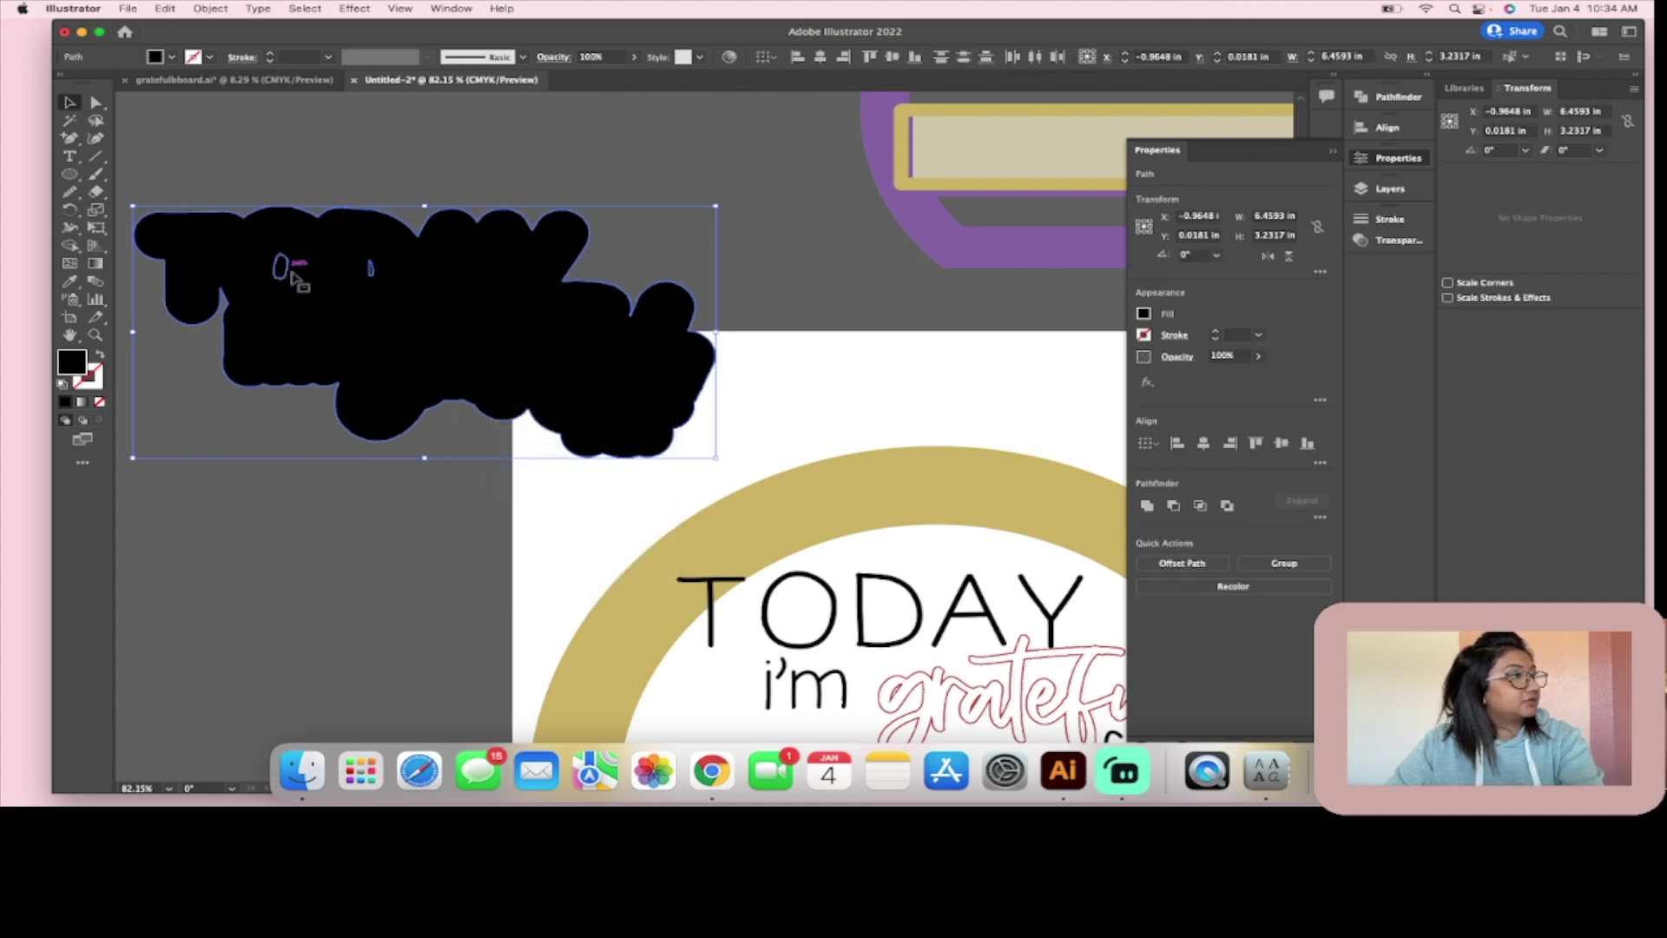
pyautogui.click(1144, 508)
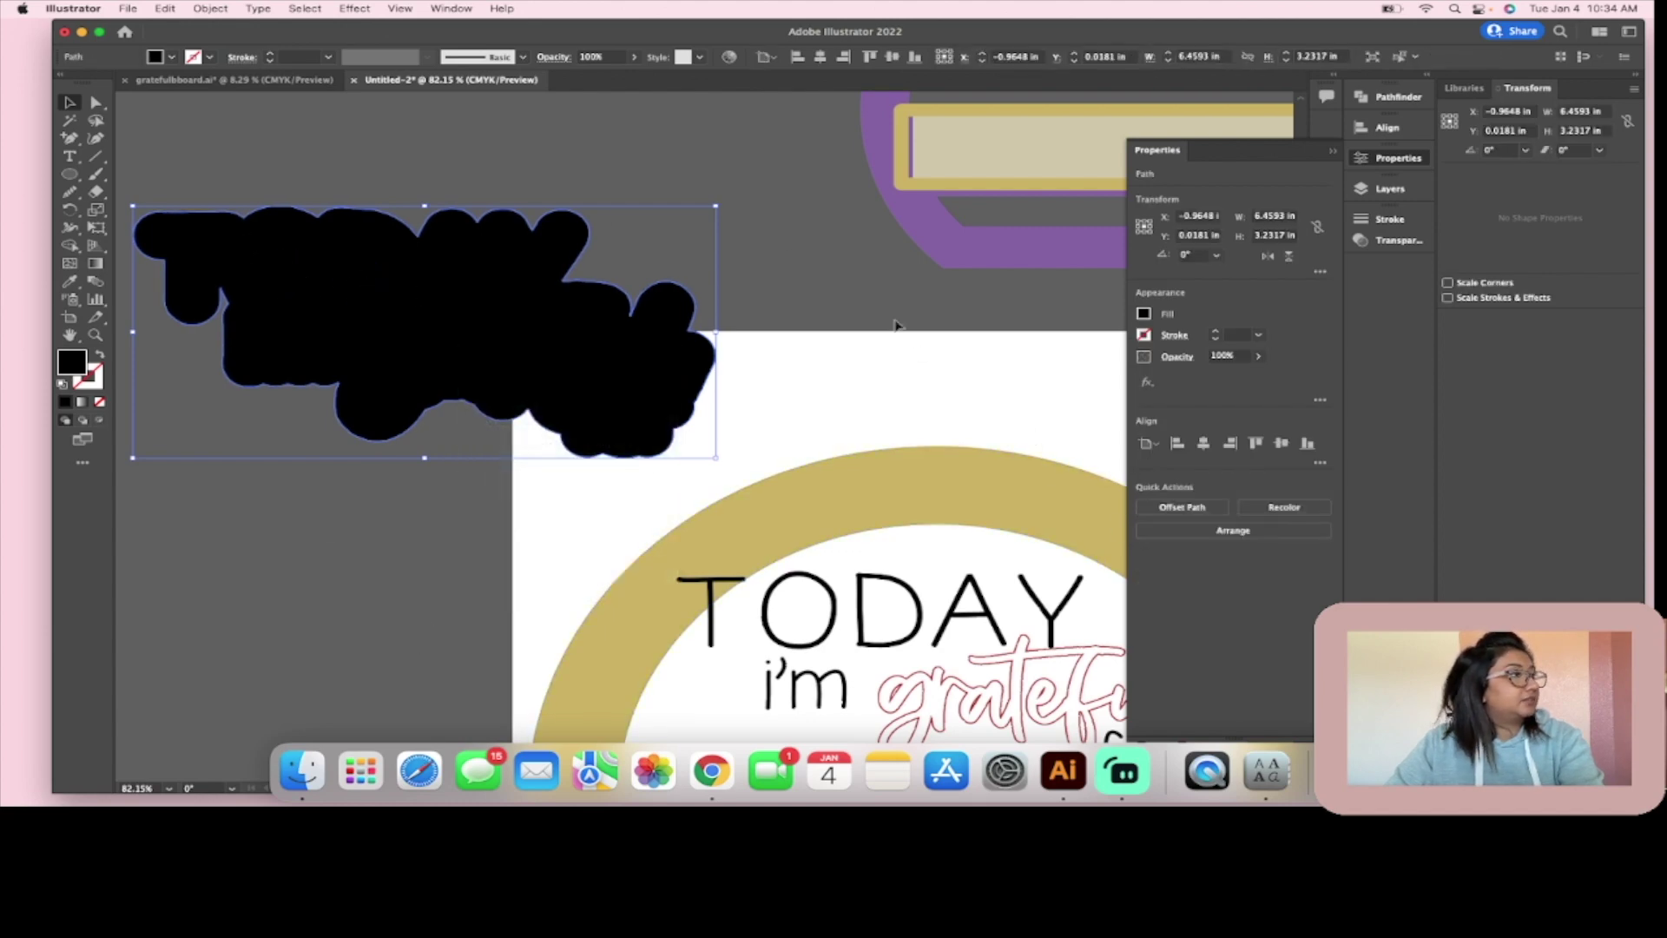
pyautogui.click(834, 309)
pyautogui.scroll(-3, 811, 316)
pyautogui.hscroll(1, 739, 317)
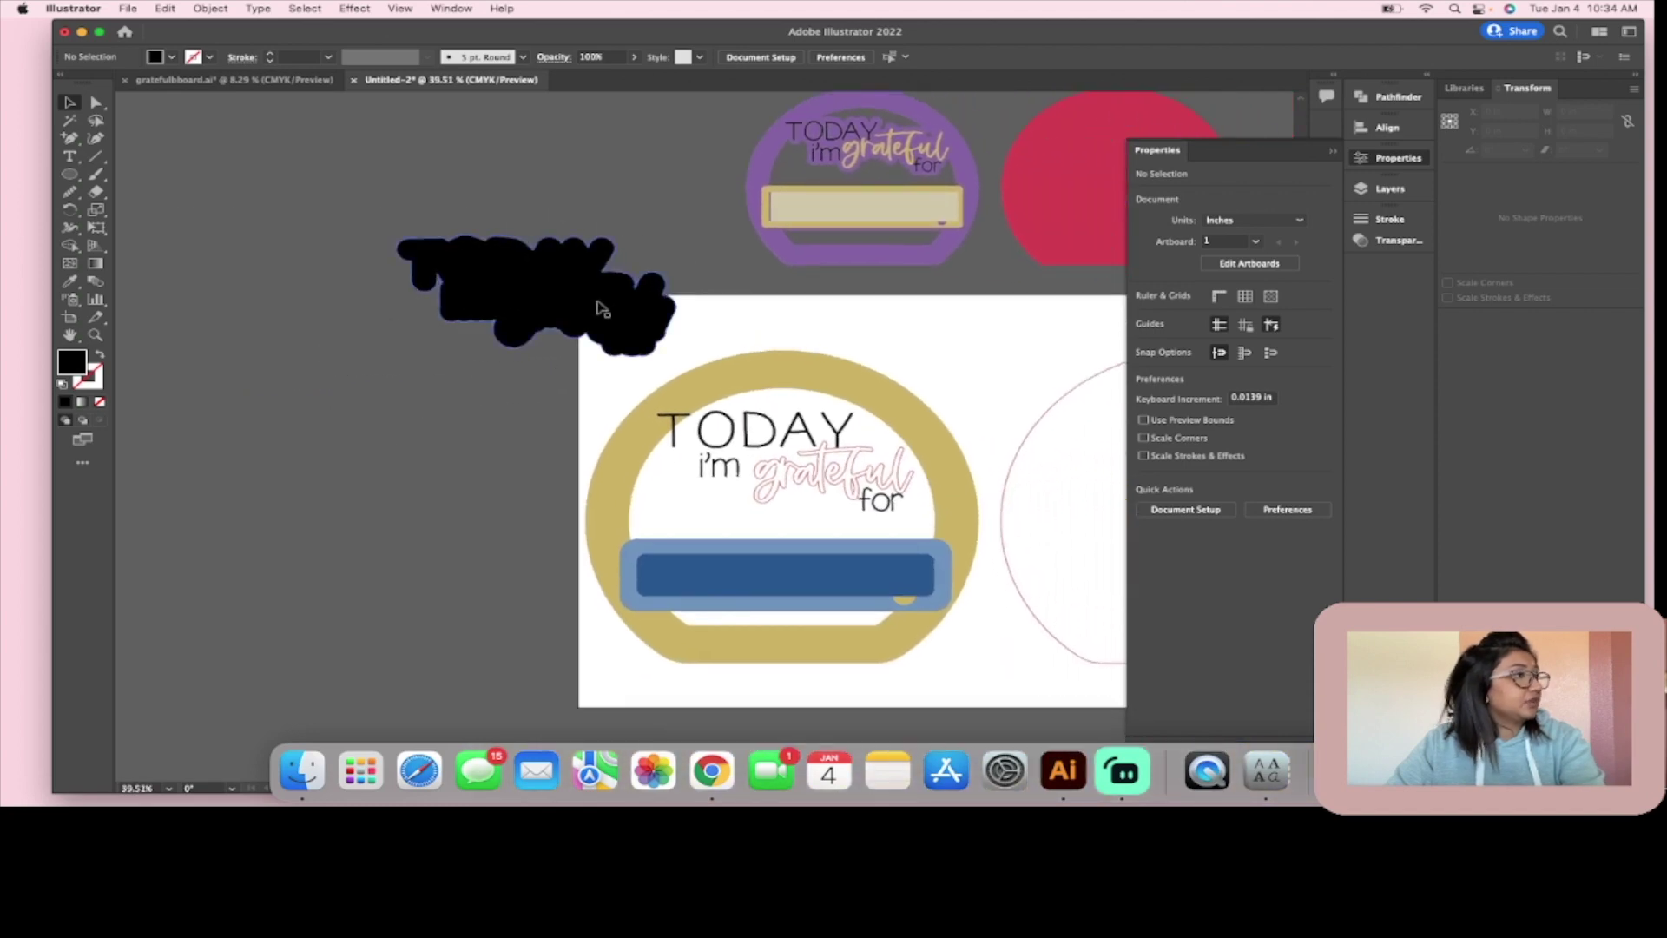
# Step: Set the lettering backing's fill to pink, hex ED9DB4
pyautogui.click(608, 313)
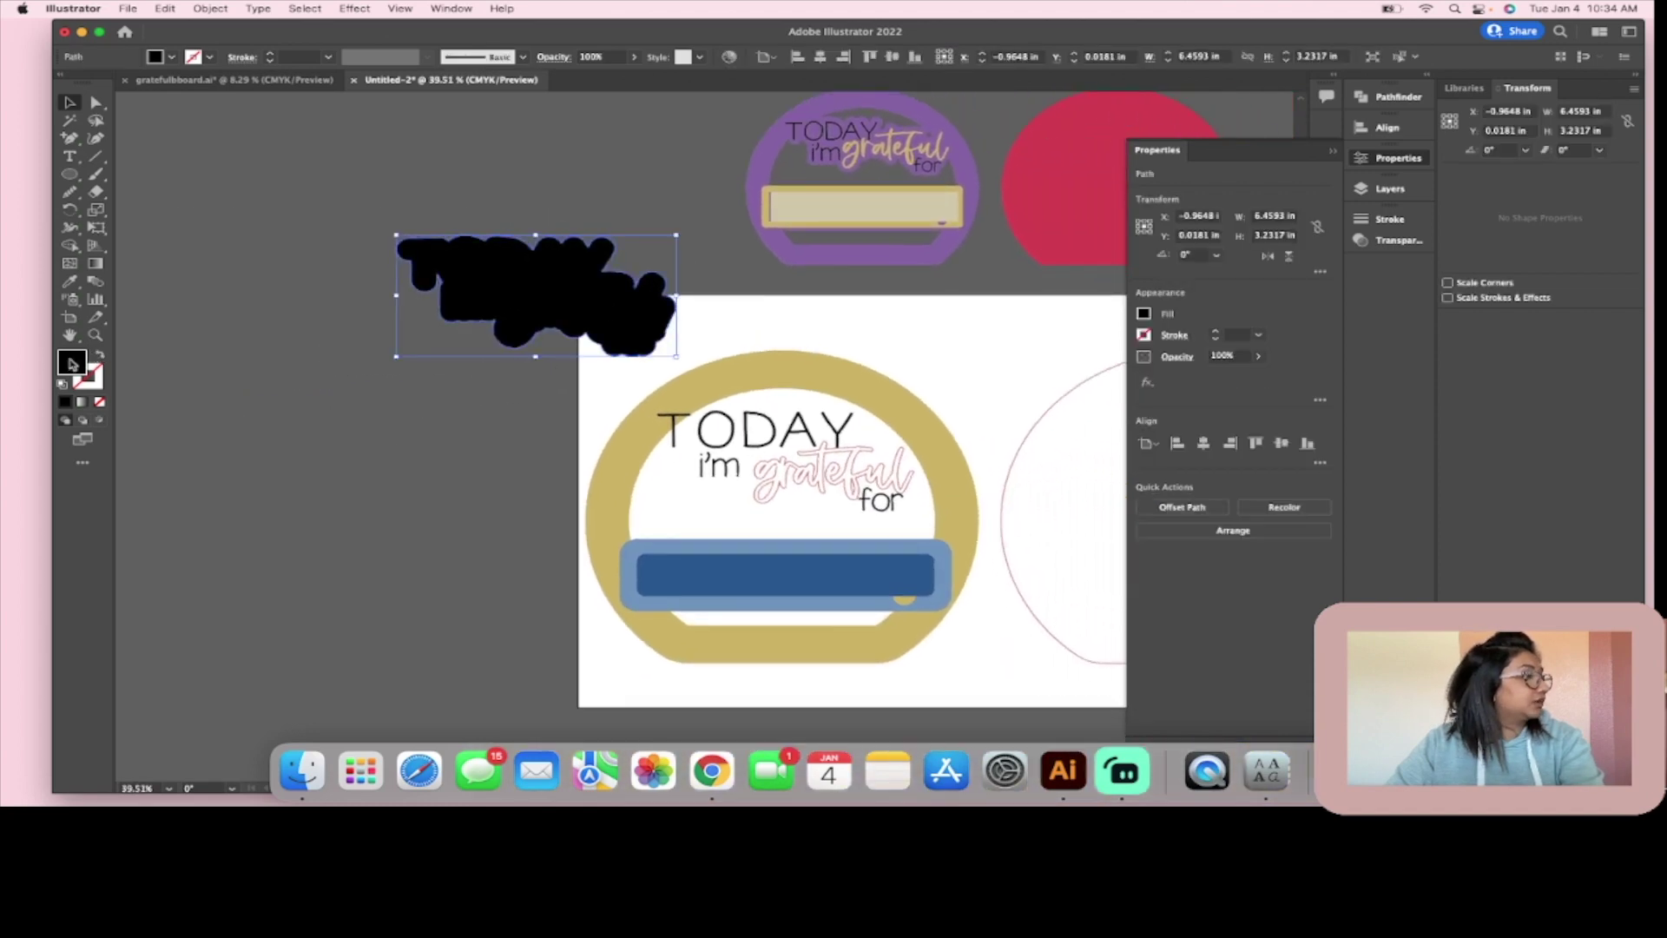
pyautogui.doubleClick(72, 365)
pyautogui.write('ED9DB4')
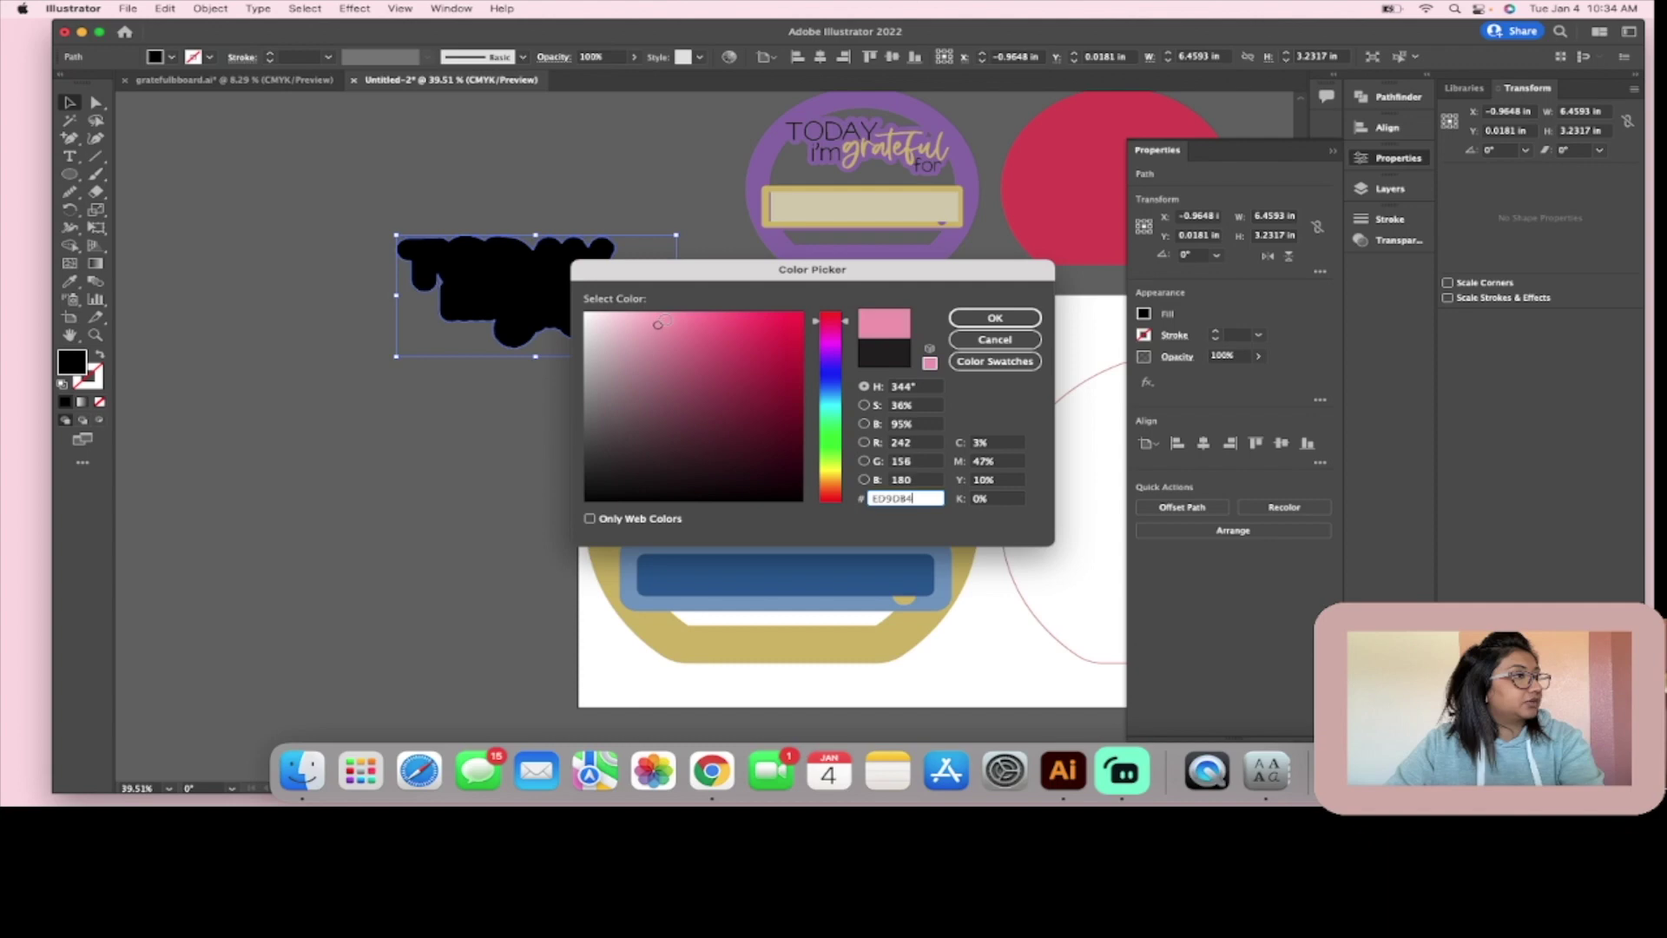
pyautogui.press('Return')
pyautogui.click(354, 447)
# Step: Place the pink backing across the ring's upper opening, overlapping its inner edge, and move the lettering off the artboard beside it
pyautogui.moveTo(502, 334); pyautogui.dragTo(757, 487)
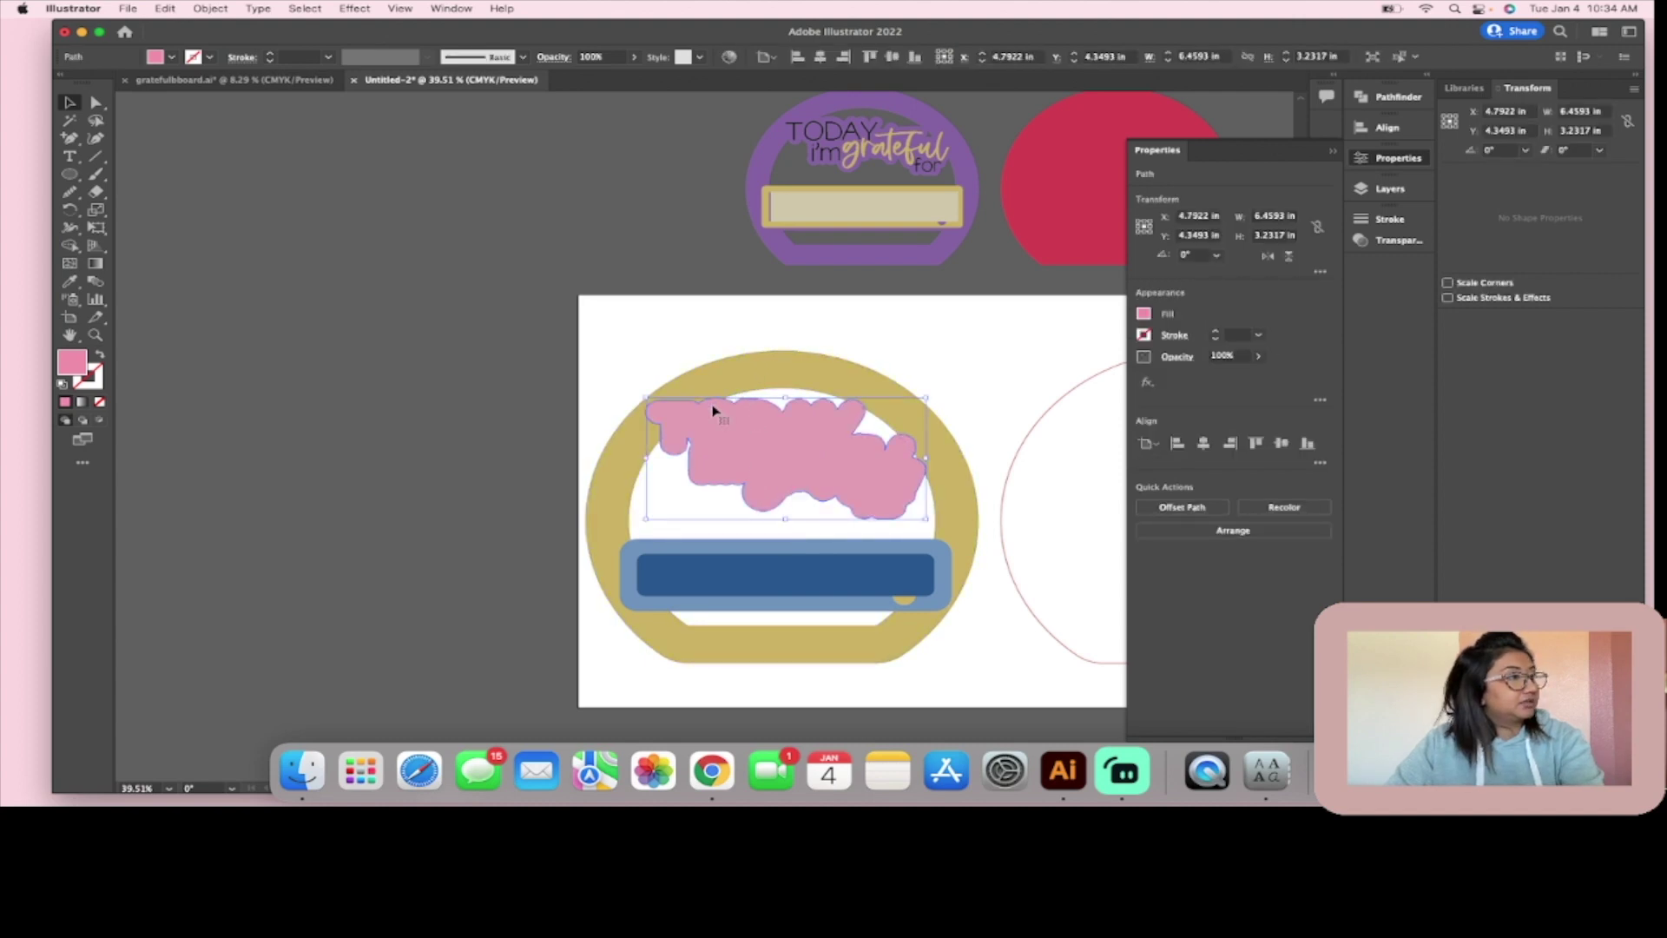
pyautogui.click(681, 316)
pyautogui.hotkey('ctrl', 'z')
pyautogui.moveTo(787, 451); pyautogui.dragTo(394, 368)
pyautogui.moveTo(755, 558); pyautogui.dragTo(856, 471)
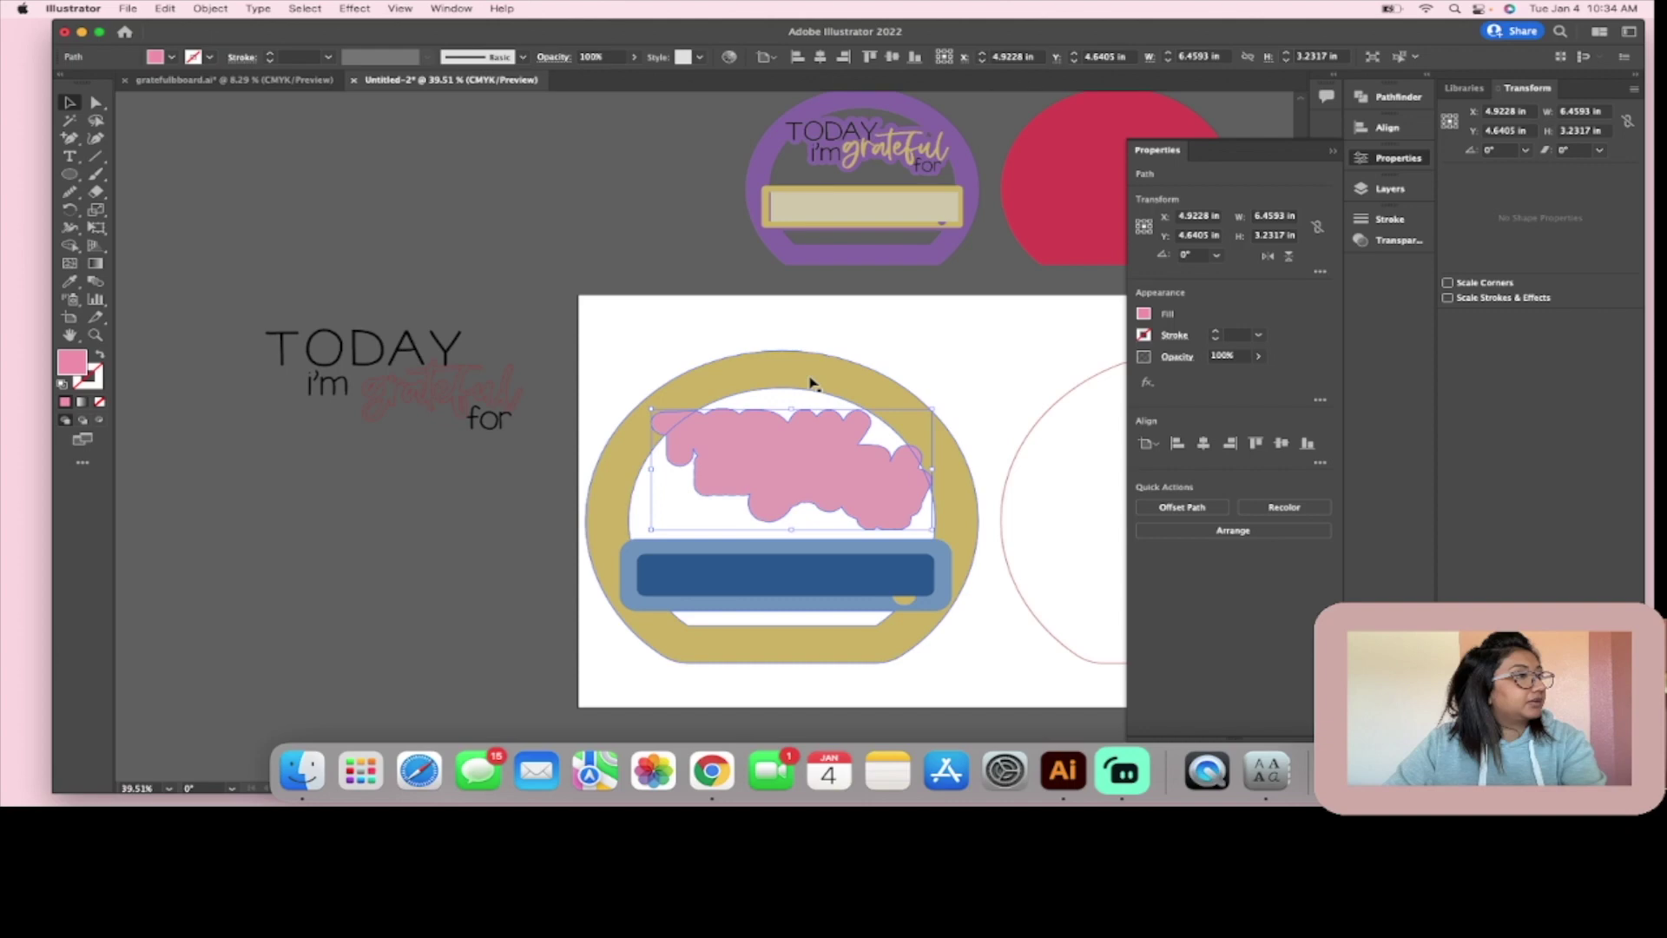
# Step: Unite the pink lettering backing with the gold ring
pyautogui.keyDown('shift'); pyautogui.click(812, 383); pyautogui.keyUp('shift')
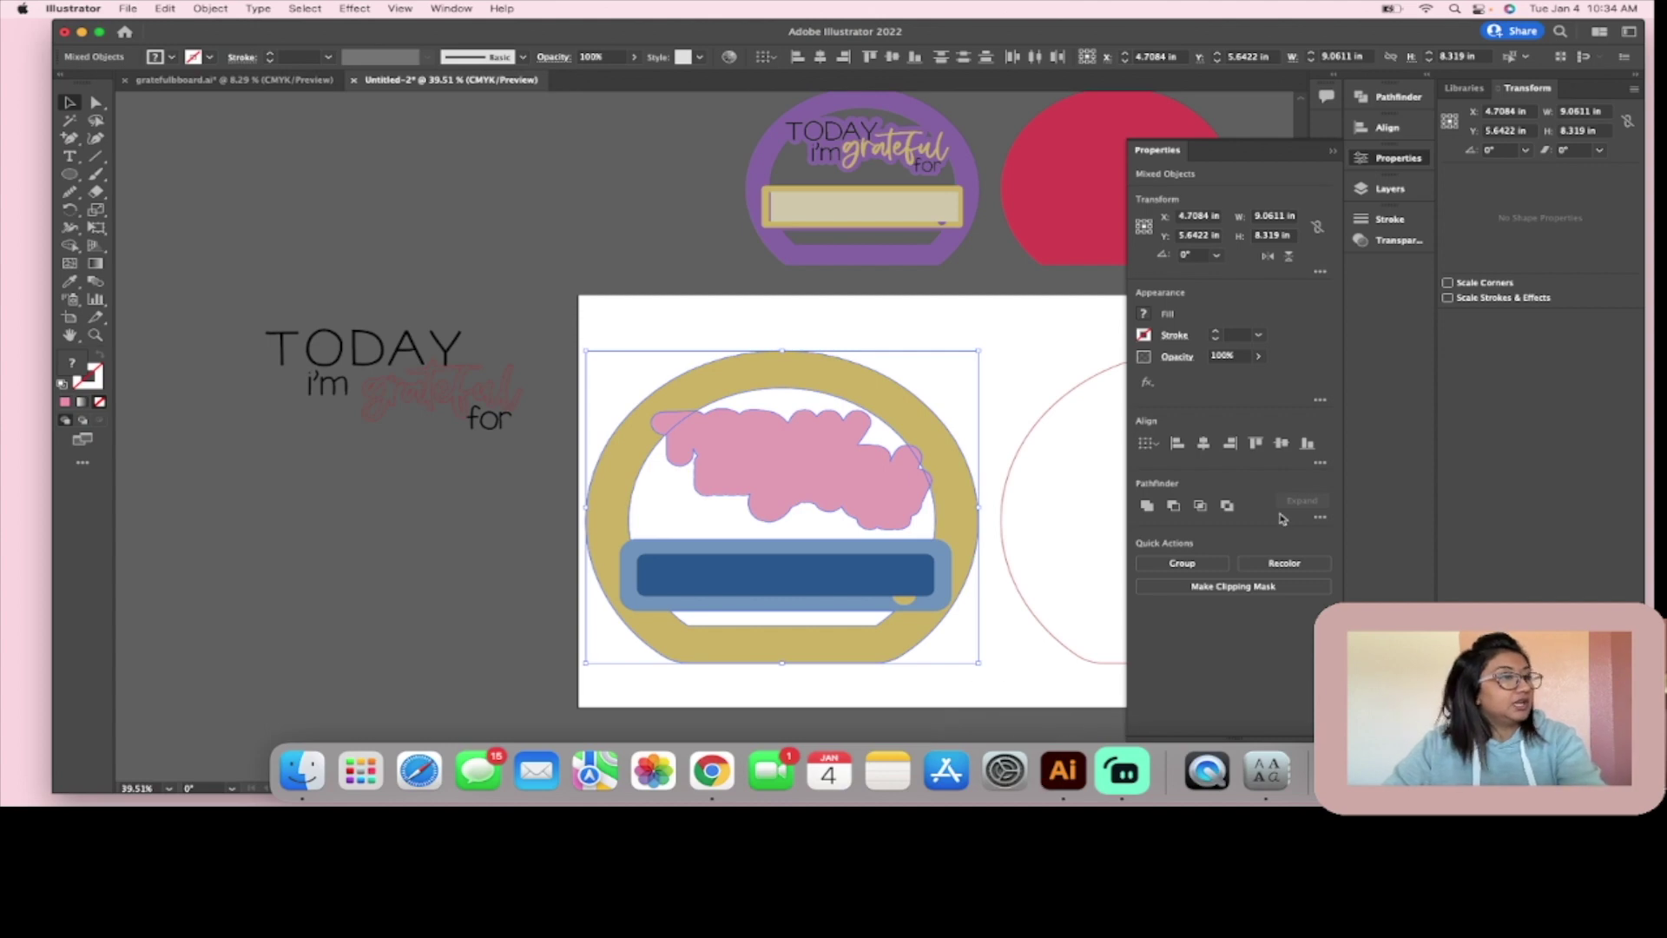
pyautogui.click(1146, 506)
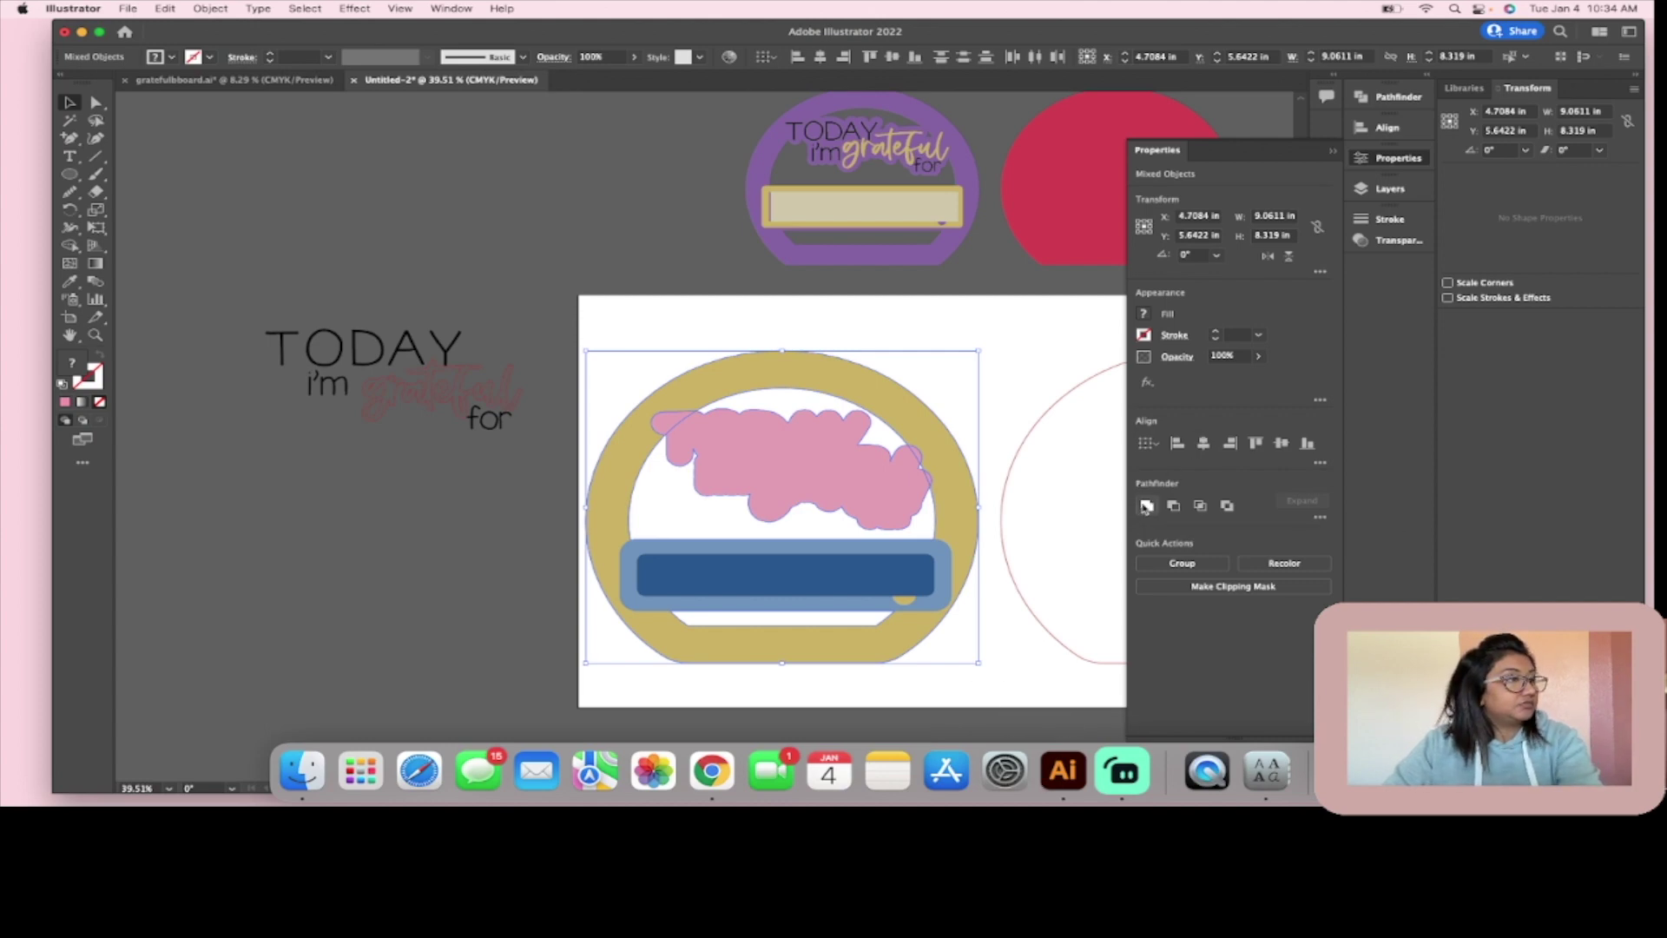
pyautogui.click(995, 549)
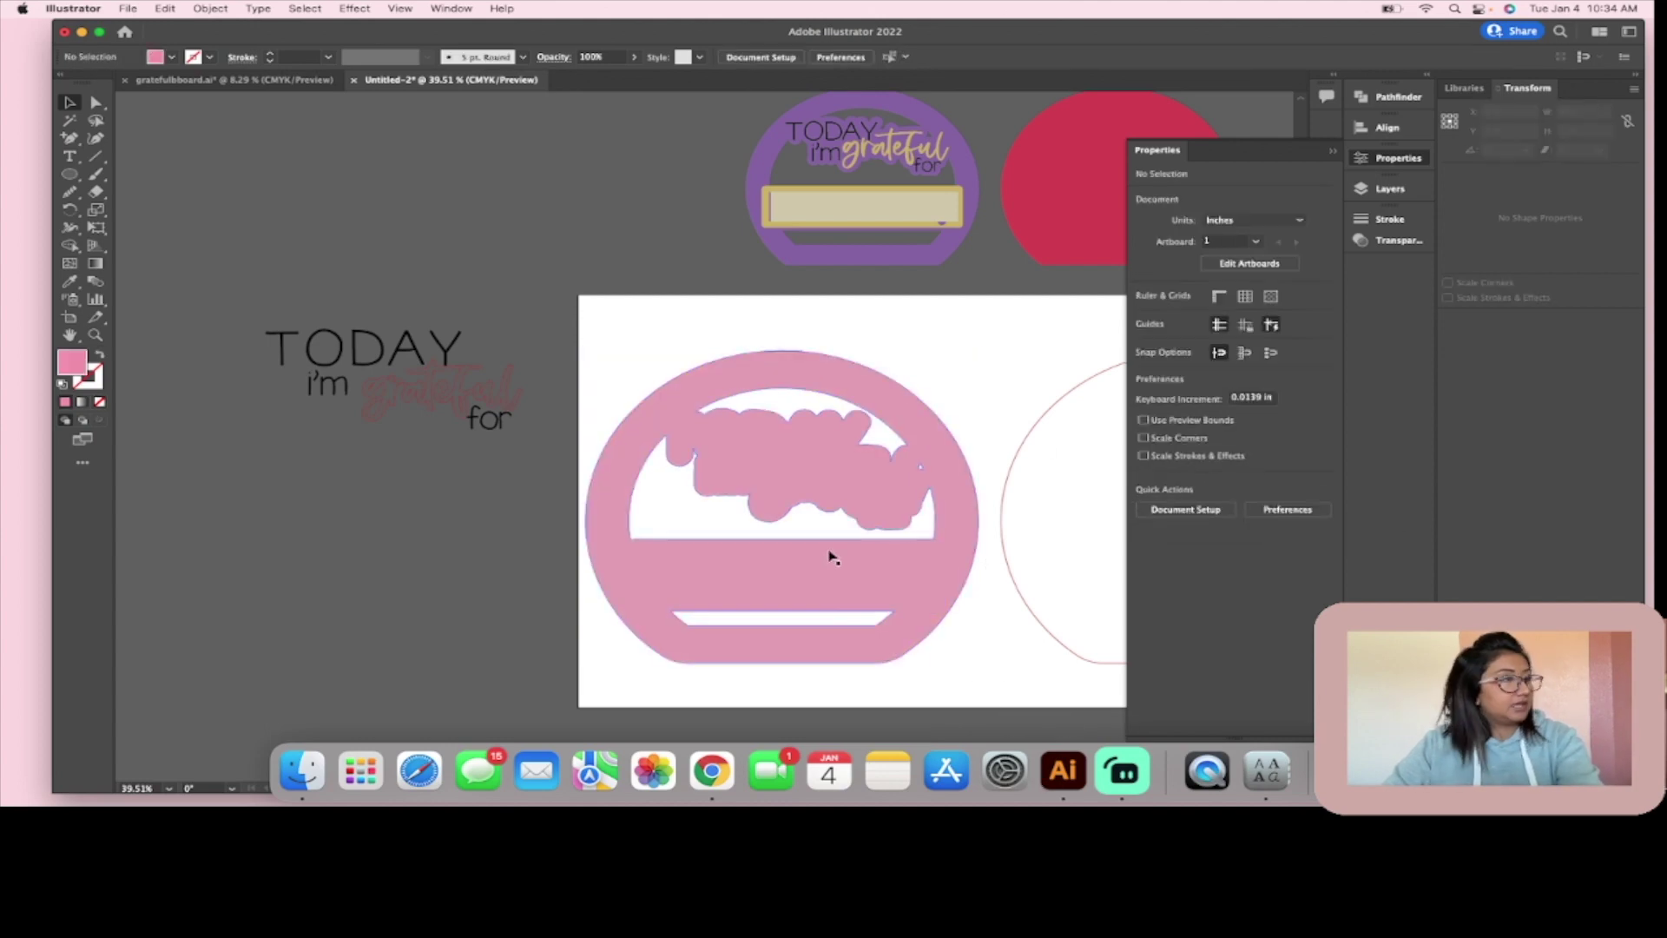
# Step: Send the united pink frame behind the blue bar shapes
pyautogui.click(853, 387)
pyautogui.rightClick(853, 387)
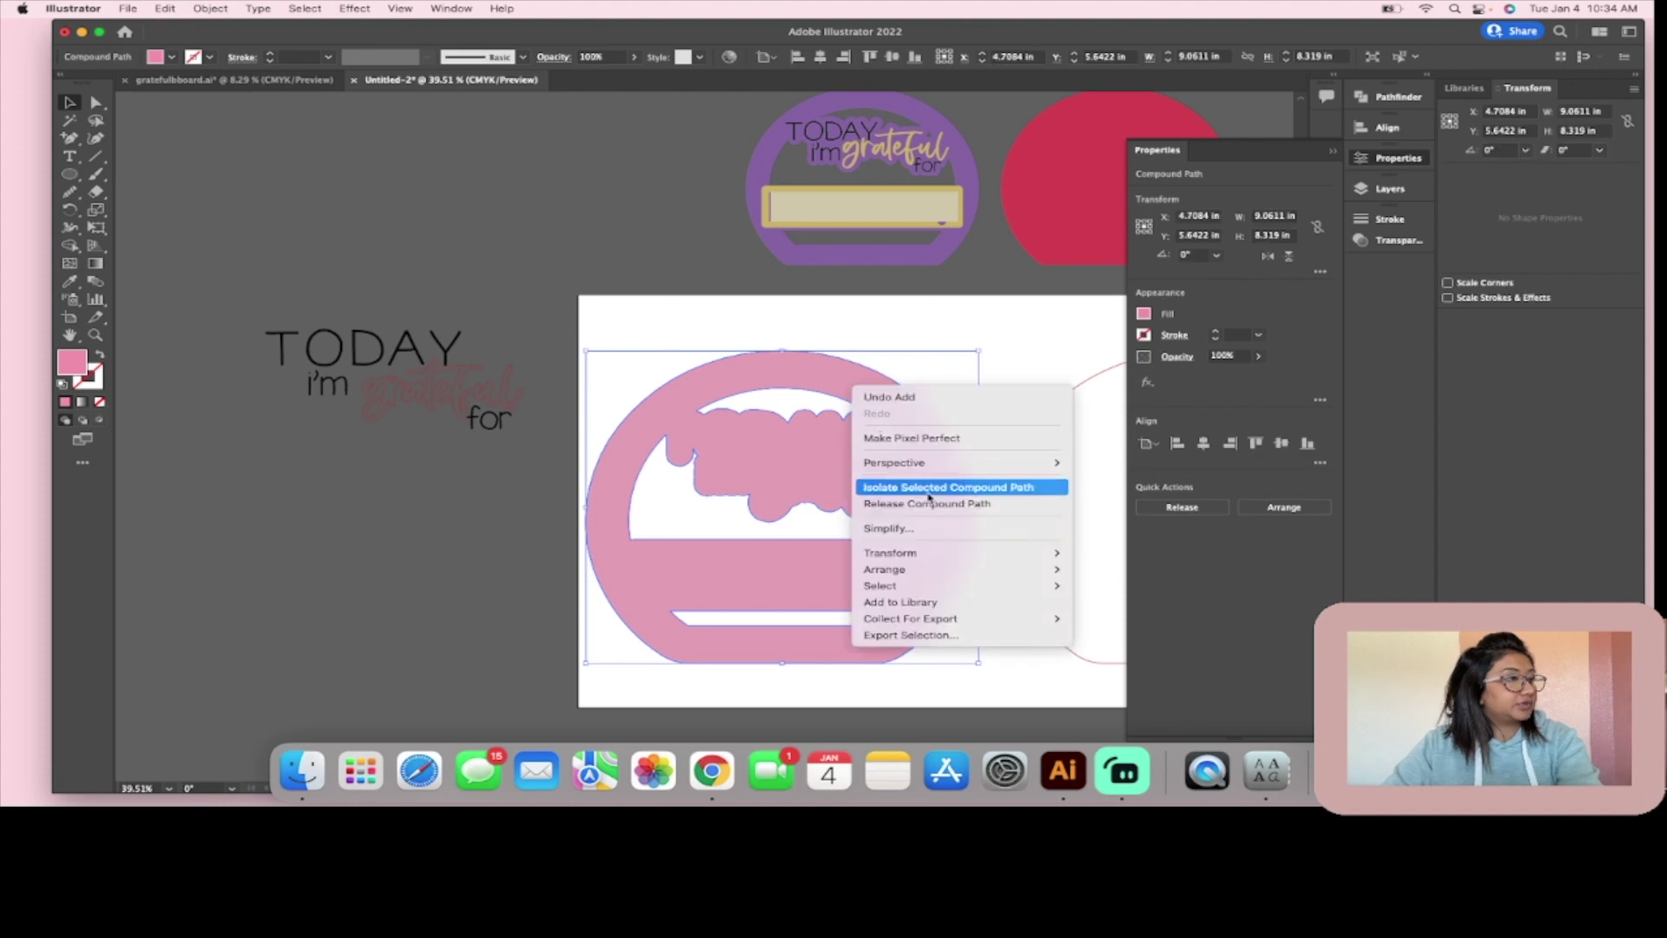
pyautogui.moveTo(884, 569)
pyautogui.click(1123, 620)
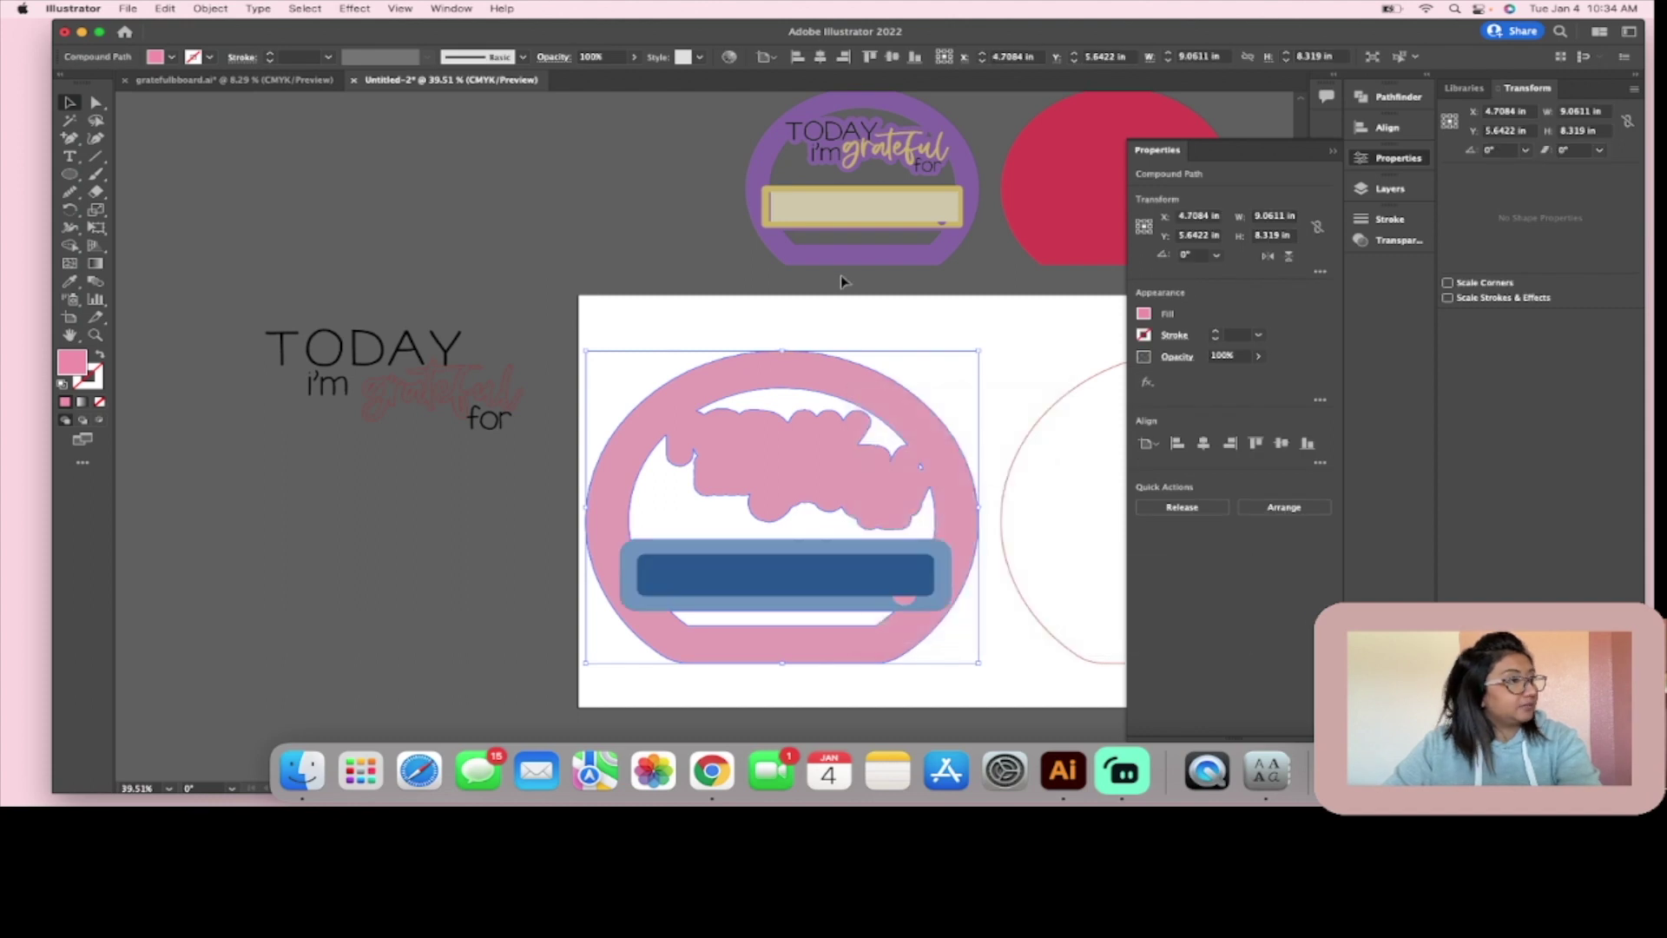
# Step: Move the lettering back onto the pink backing in the ring
pyautogui.click(901, 302)
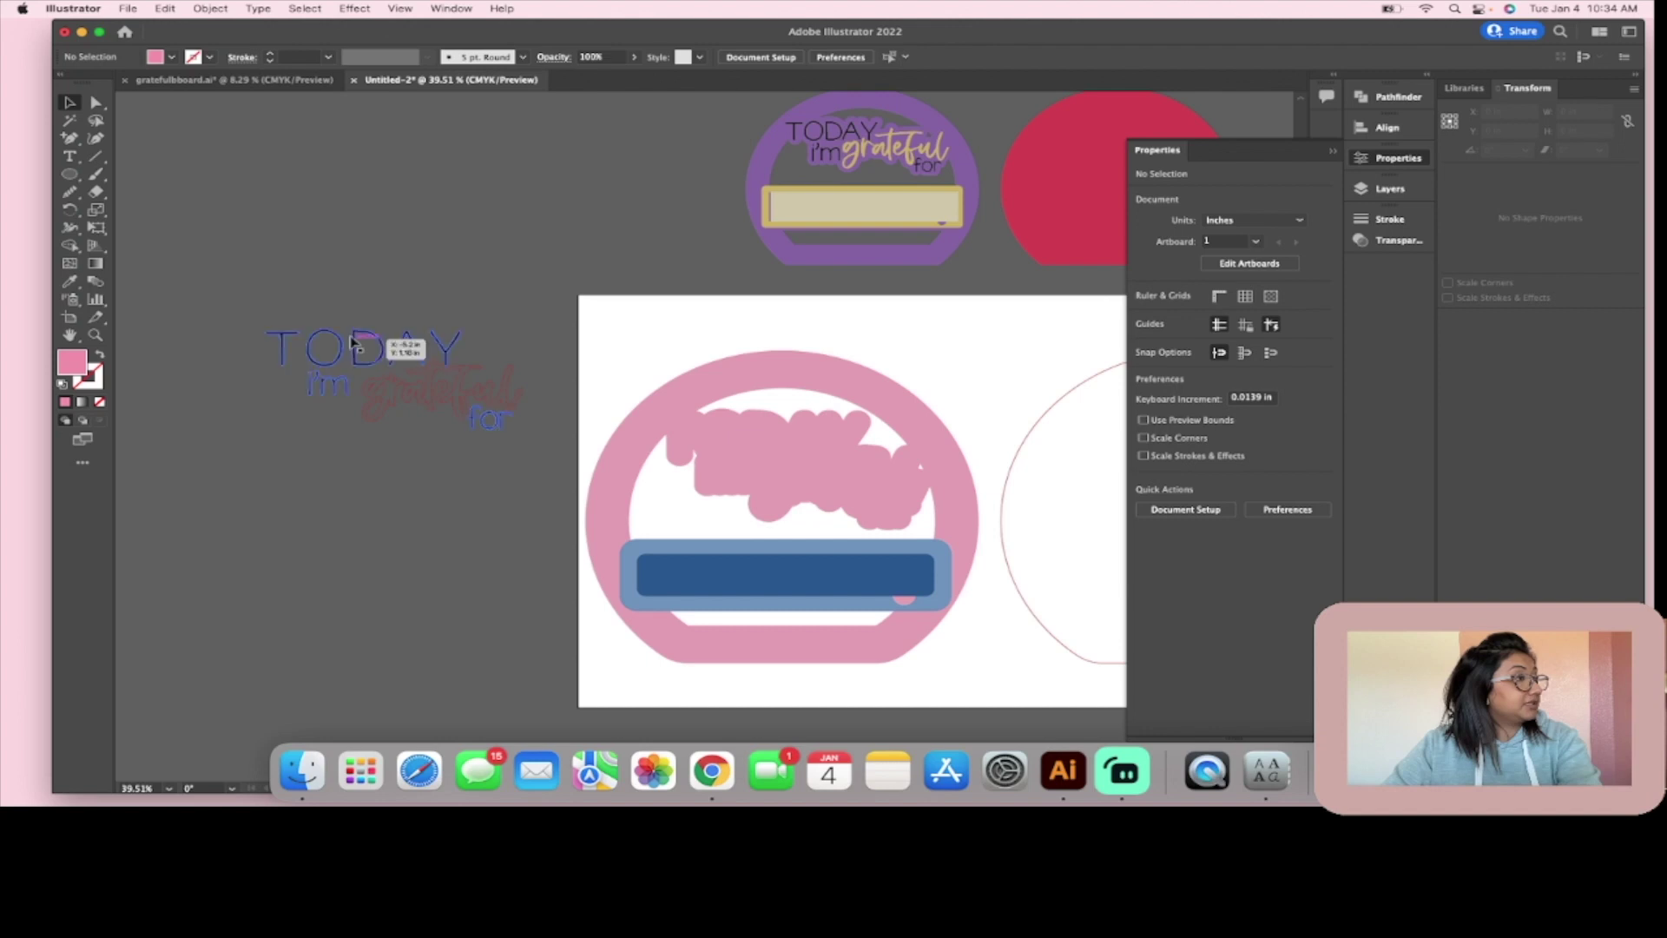
pyautogui.moveTo(350, 339); pyautogui.dragTo(752, 426)
pyautogui.click(606, 659)
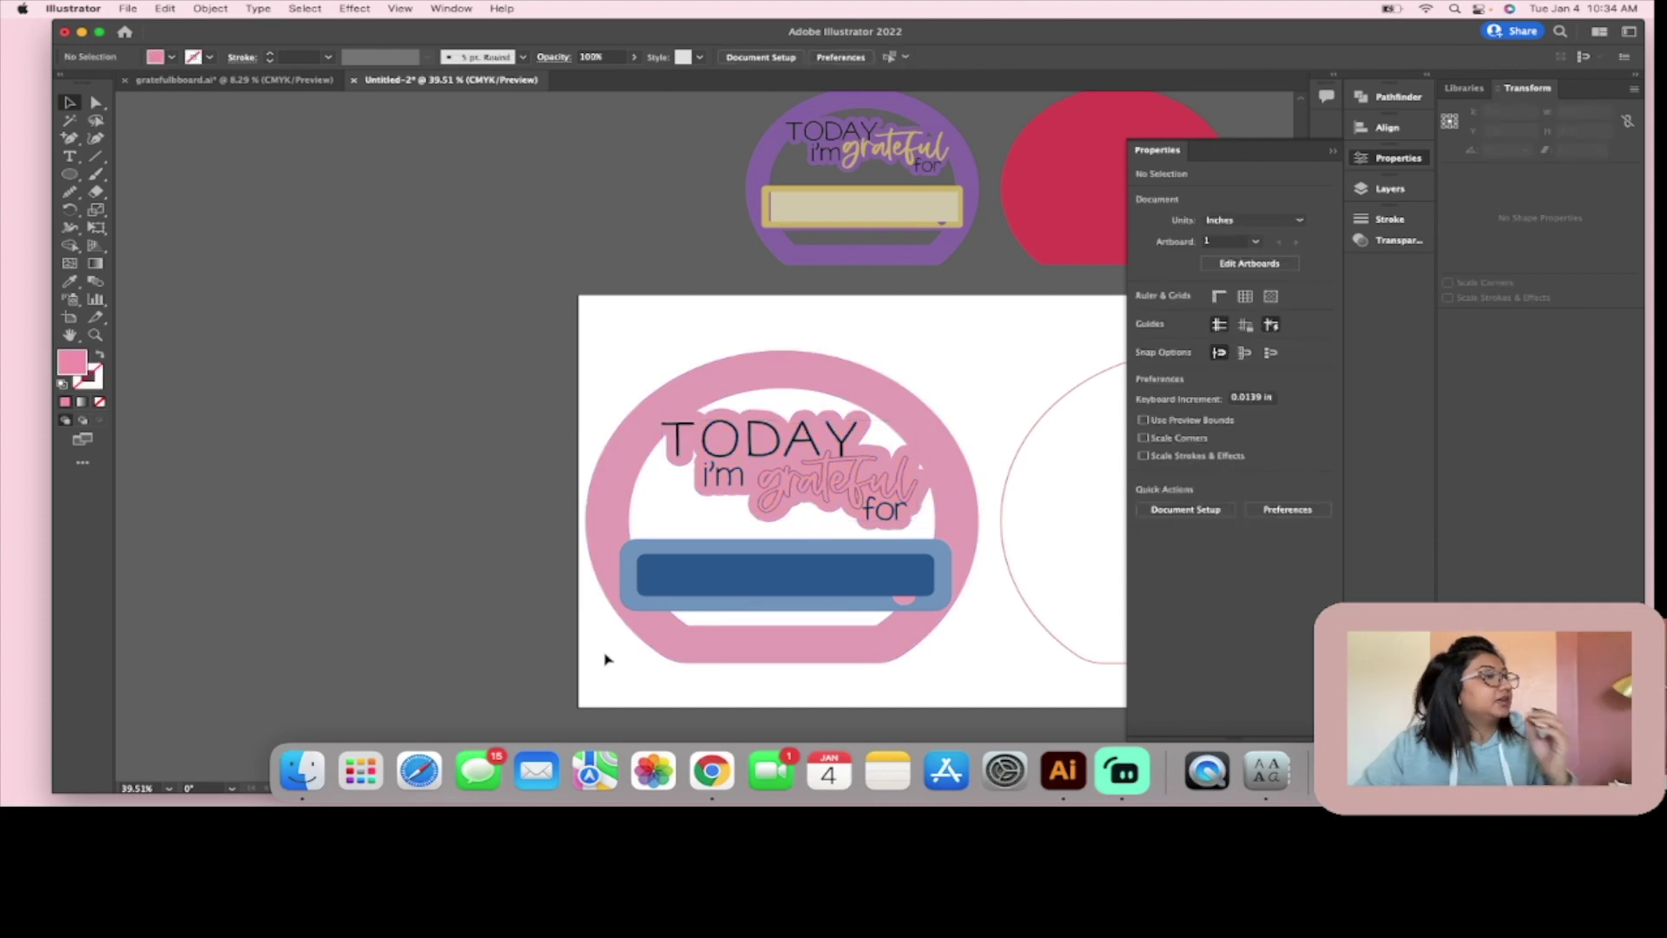
# Step: Swap the pink frame's fill and stroke so it is drawn as an outline only
pyautogui.hscroll(6, 1022, 386)
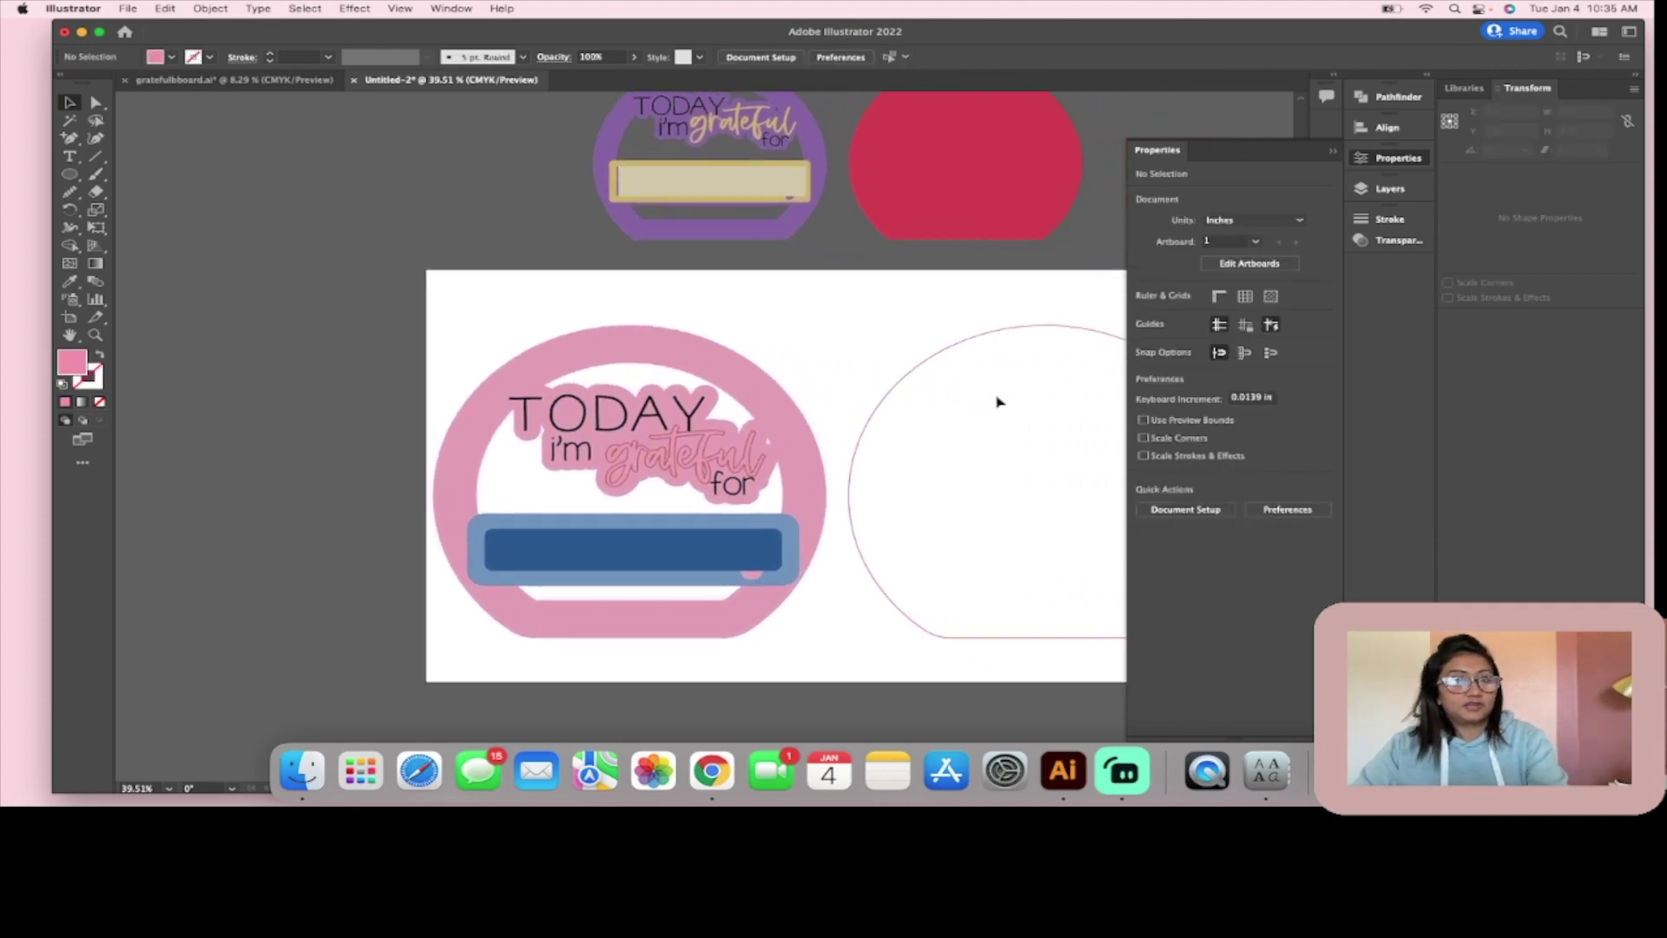
pyautogui.hscroll(6, 999, 399)
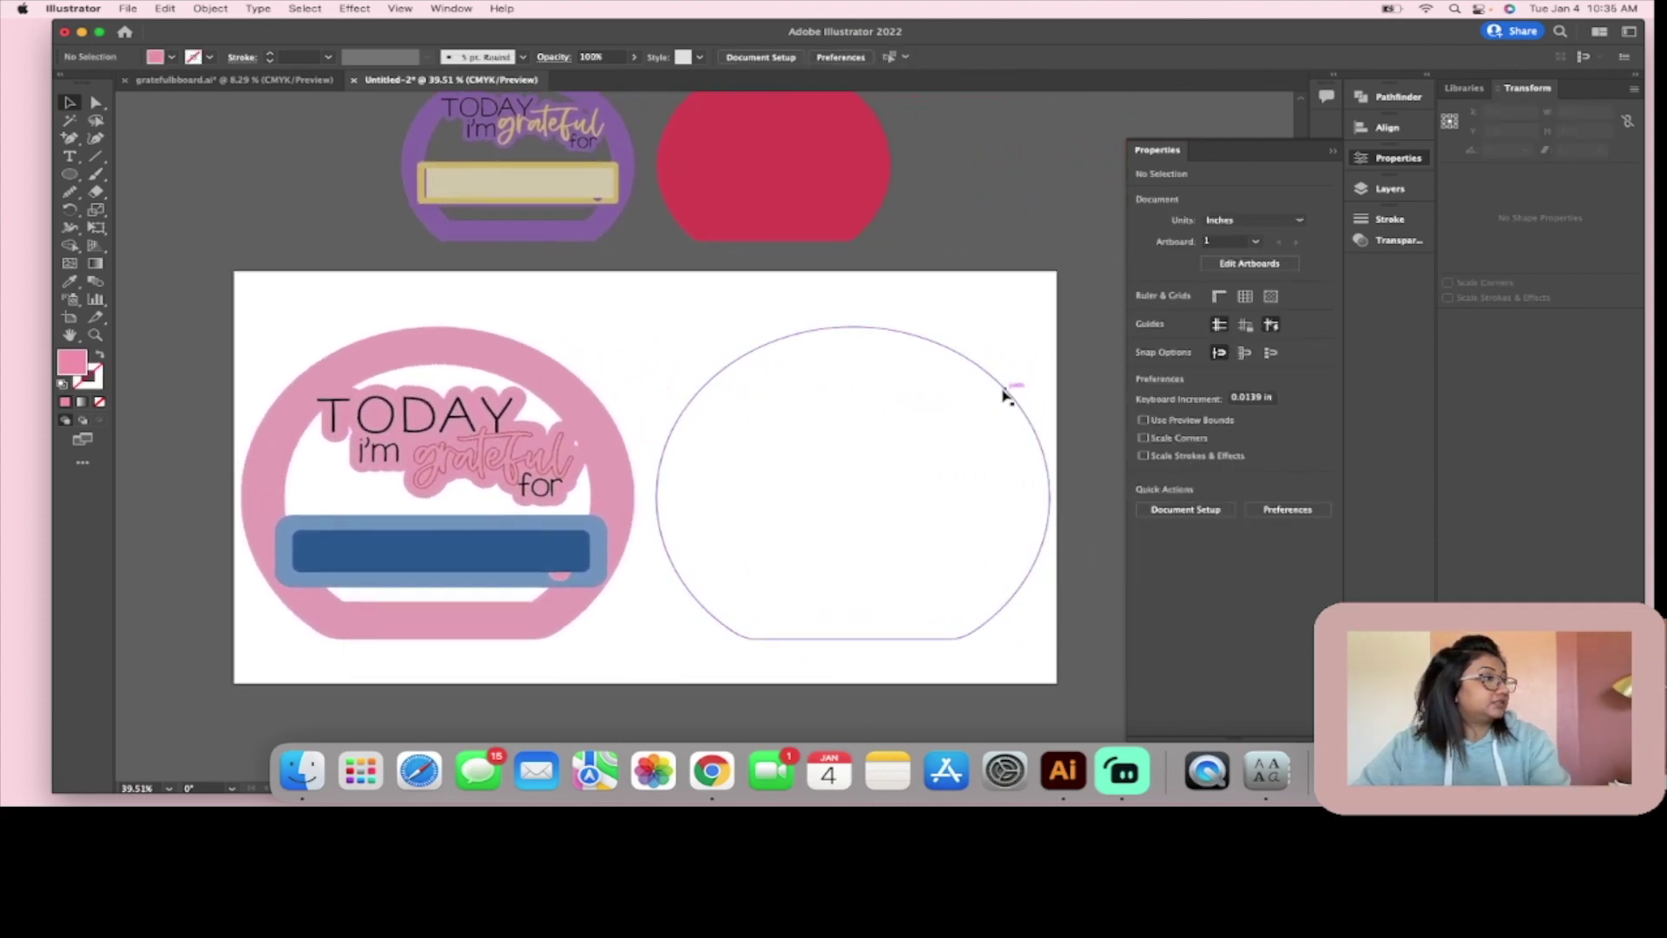
pyautogui.click(625, 499)
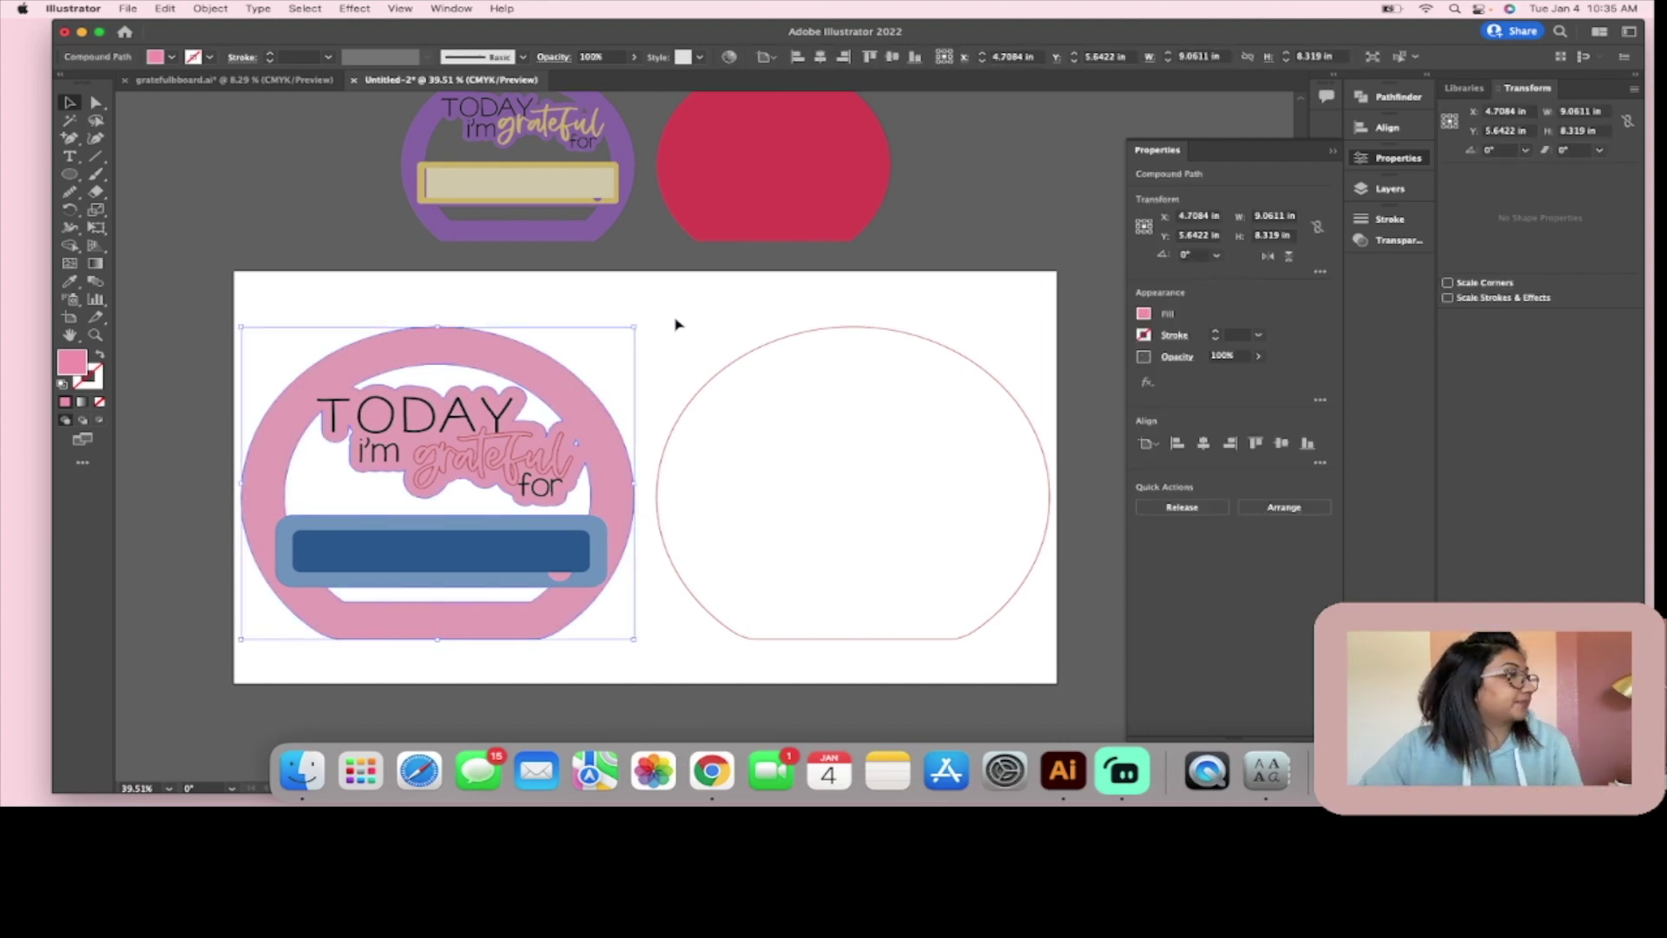
pyautogui.click(701, 320)
pyautogui.click(589, 476)
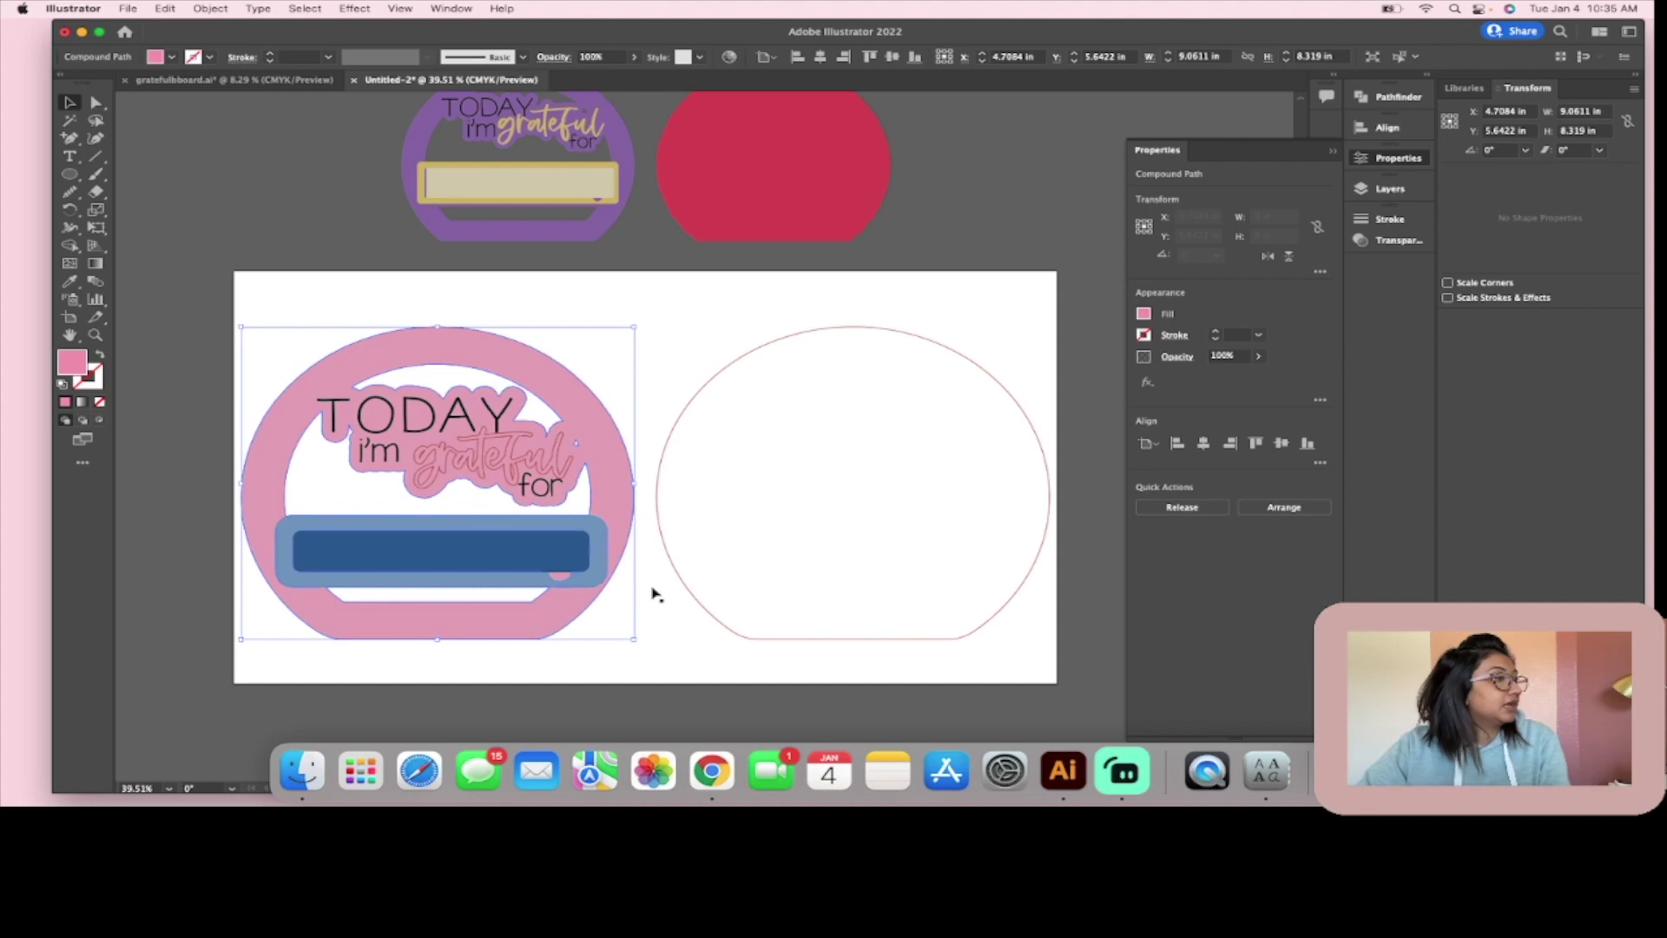
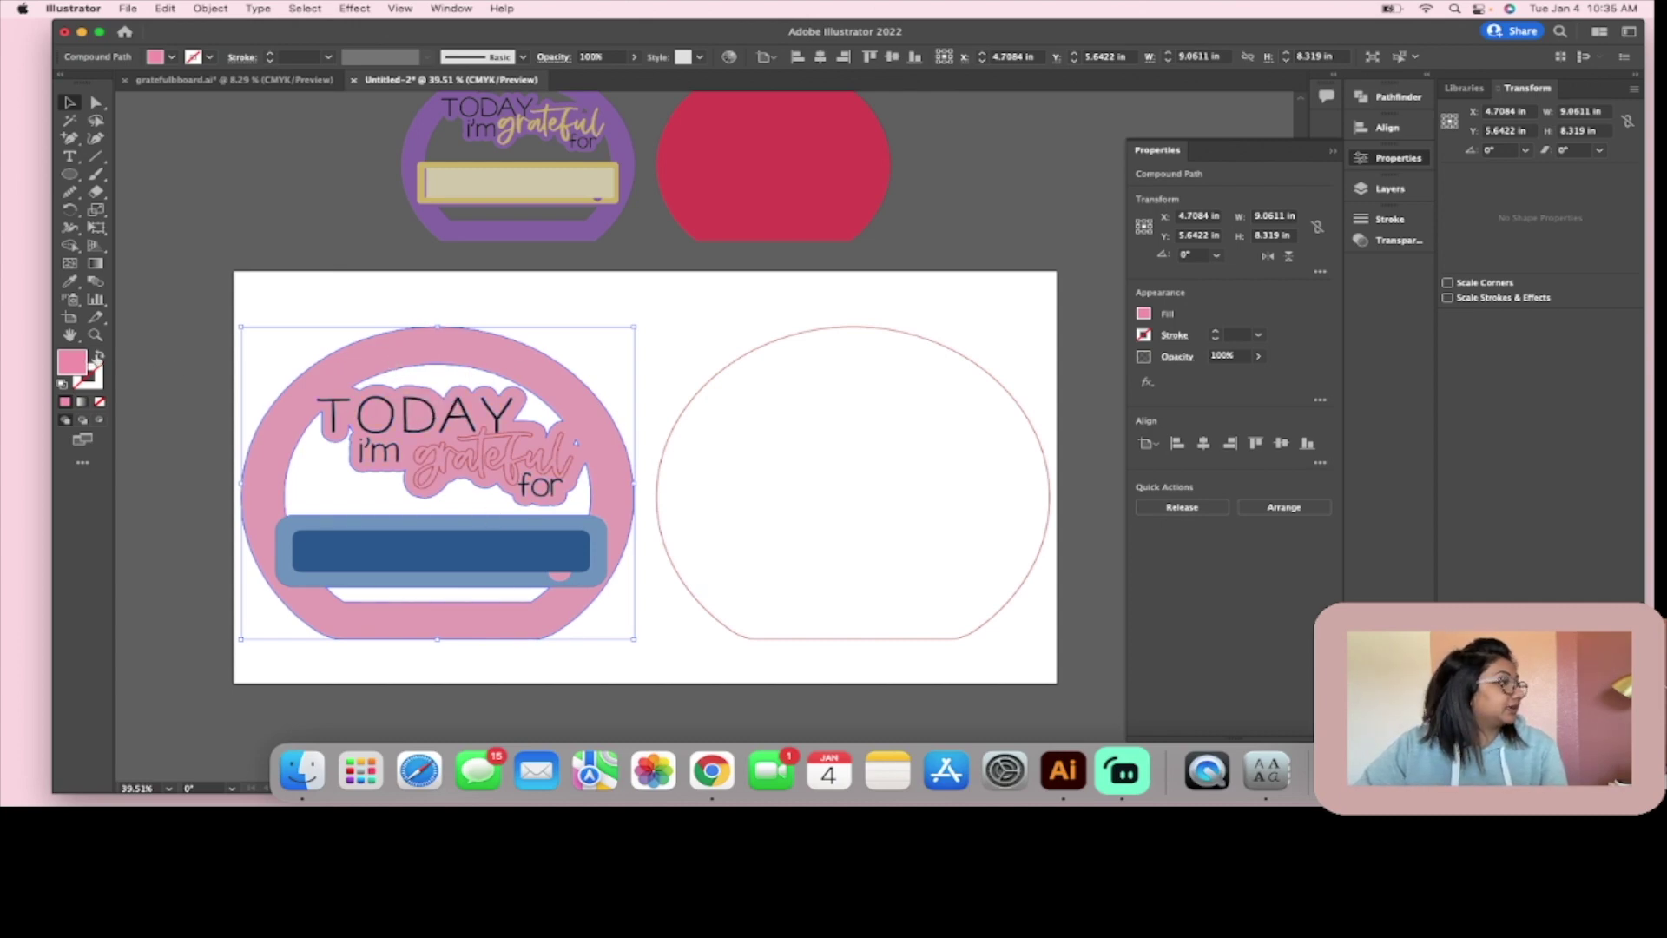
pyautogui.click(98, 355)
pyautogui.click(347, 258)
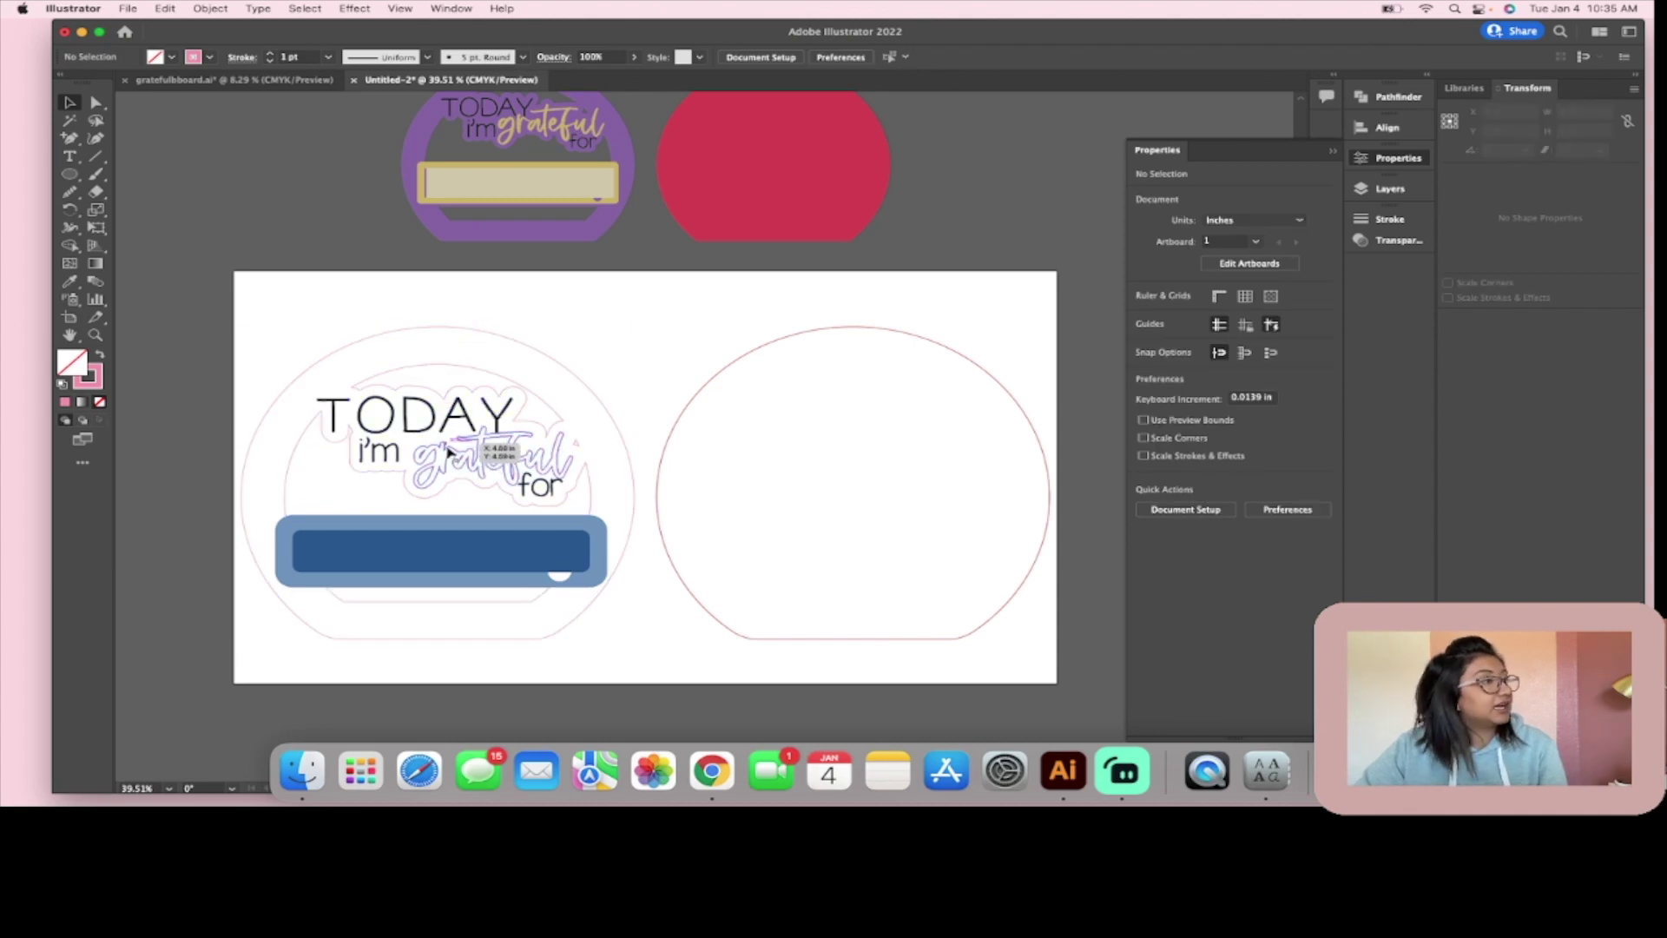
# Step: Swap fill and stroke on the light blue bar frame and the dark blue insert so both are outlines only
pyautogui.click(454, 530)
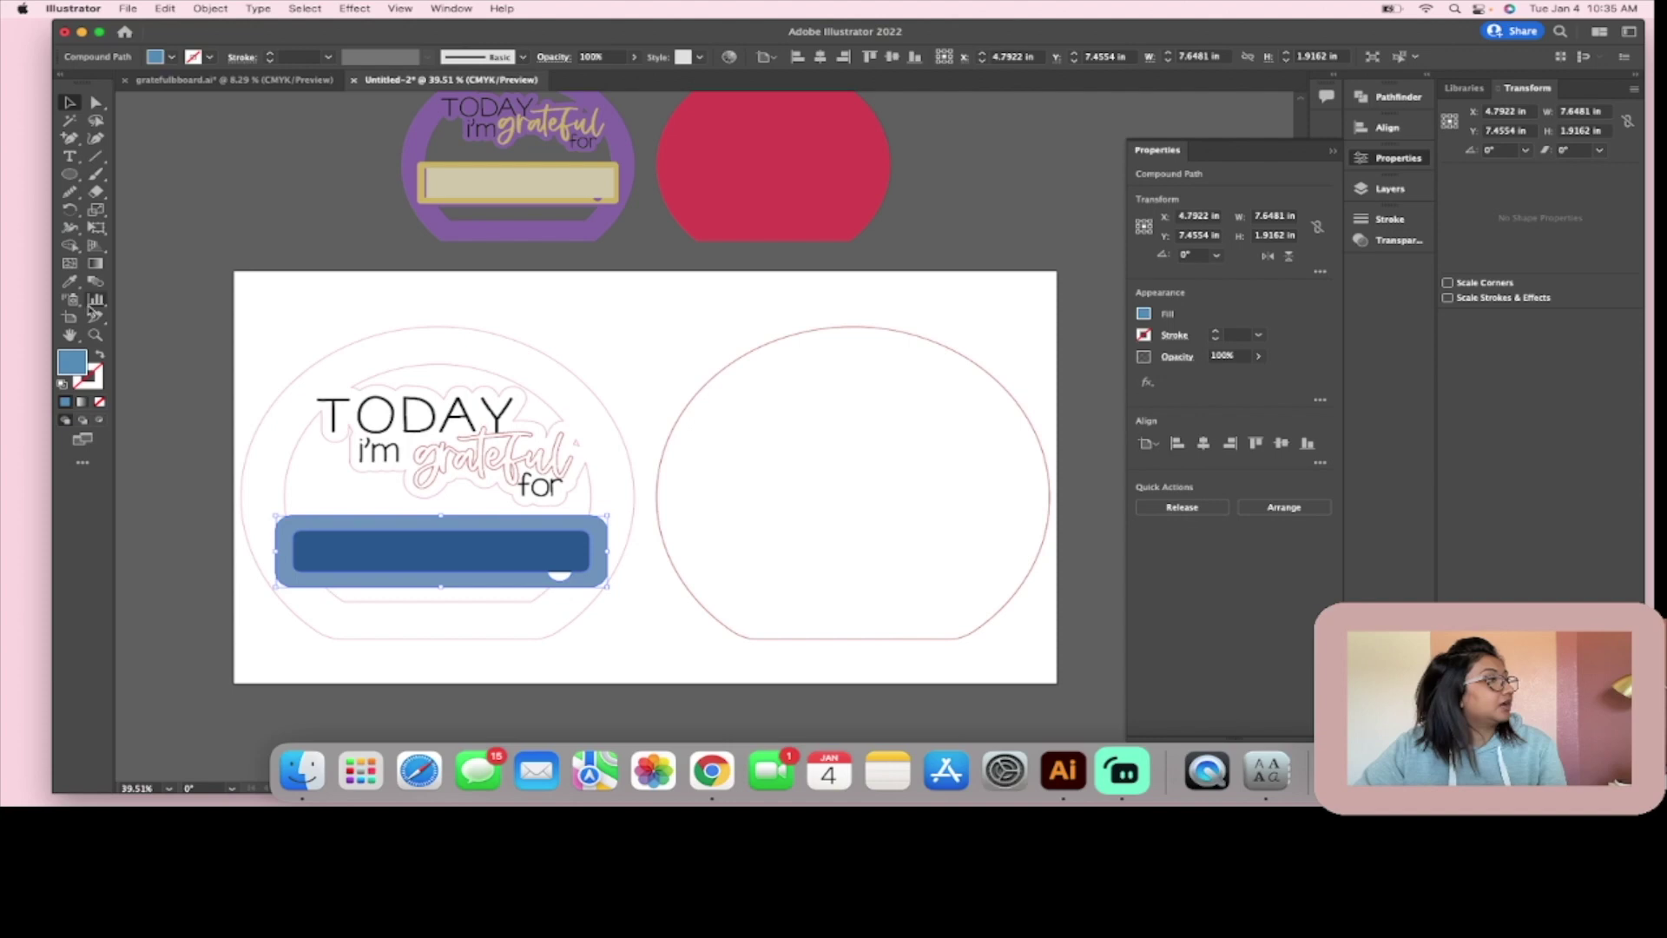
pyautogui.click(99, 357)
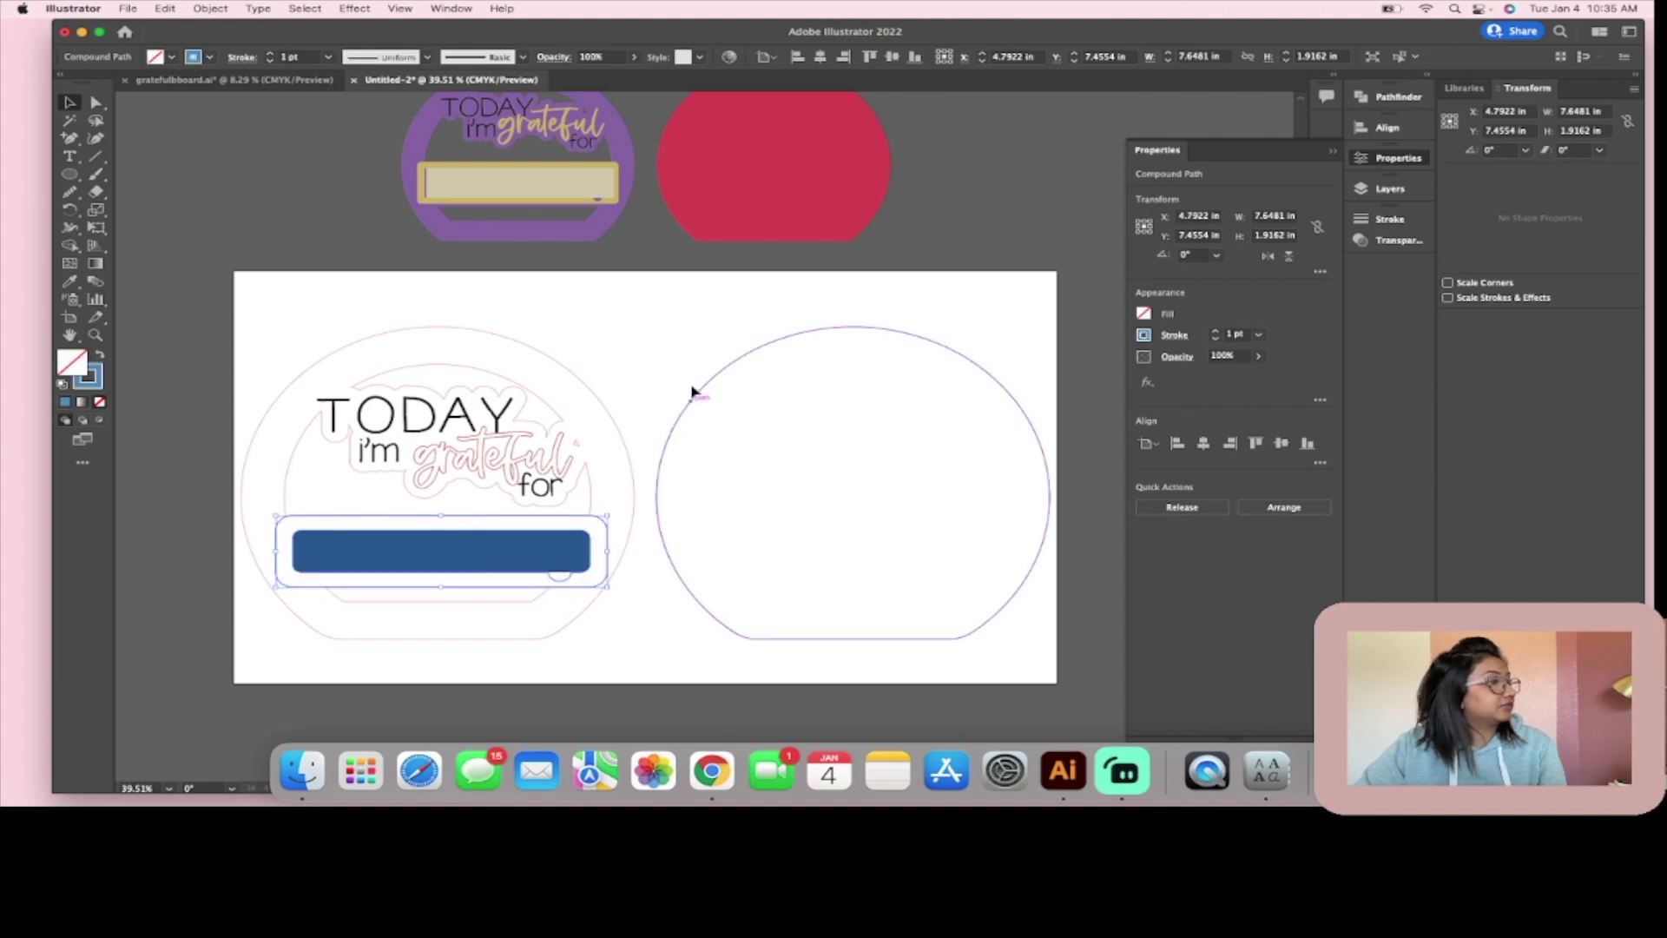
pyautogui.click(539, 532)
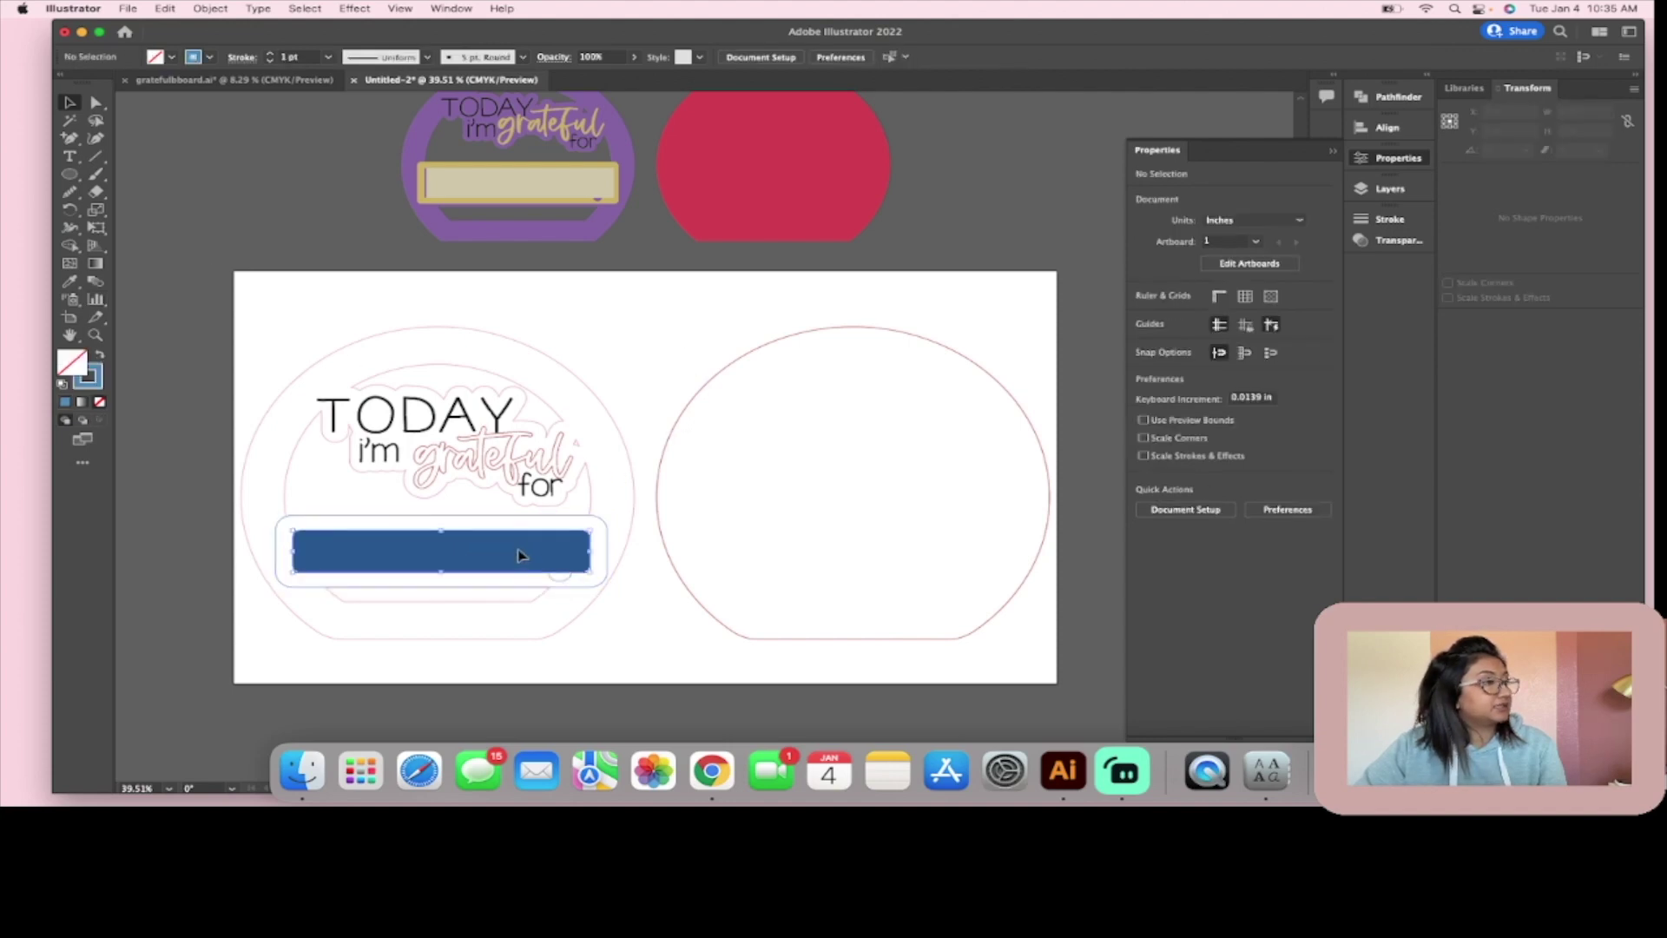
pyautogui.click(521, 556)
pyautogui.click(99, 357)
pyautogui.click(280, 206)
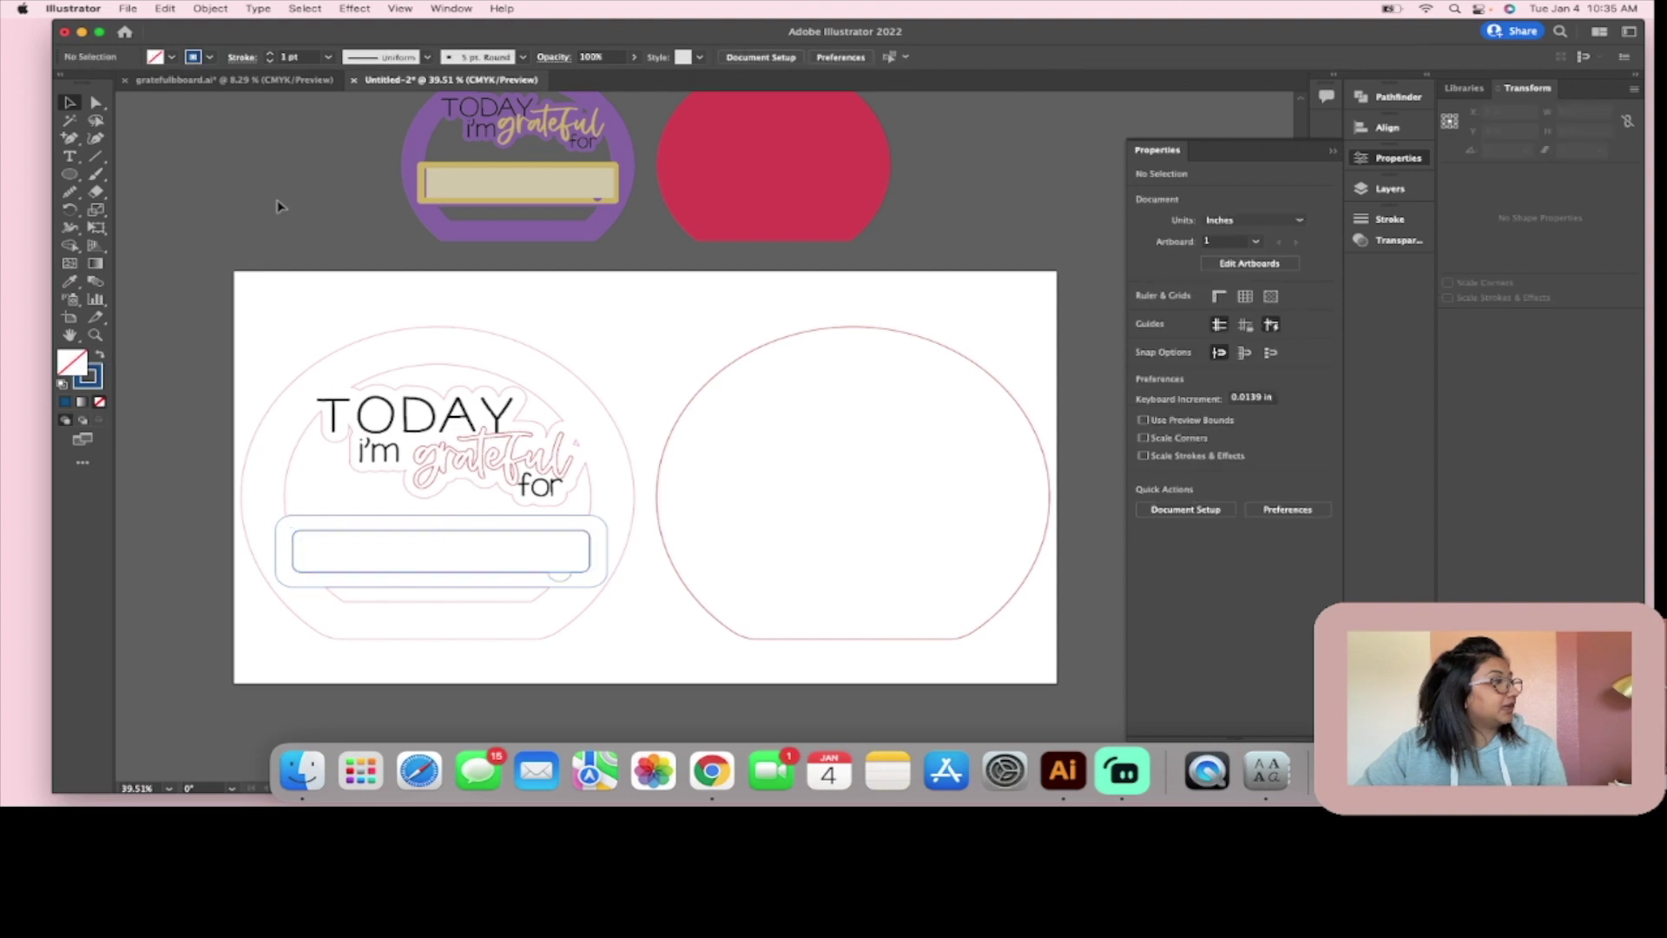
pyautogui.scroll(-1, 809, 613)
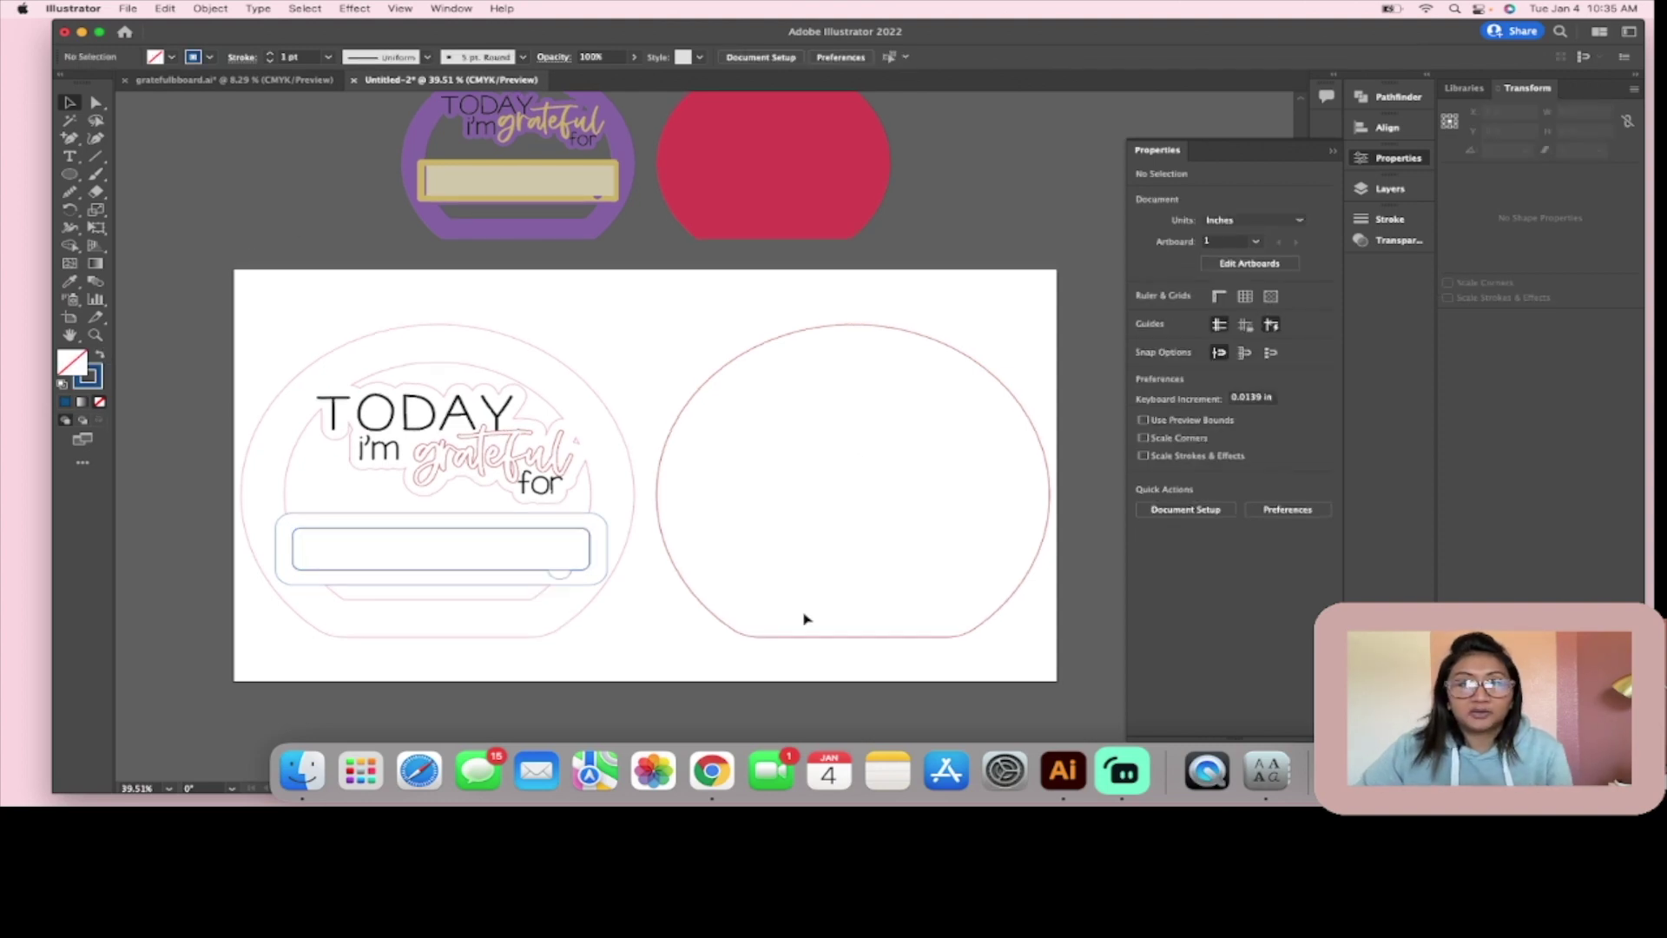